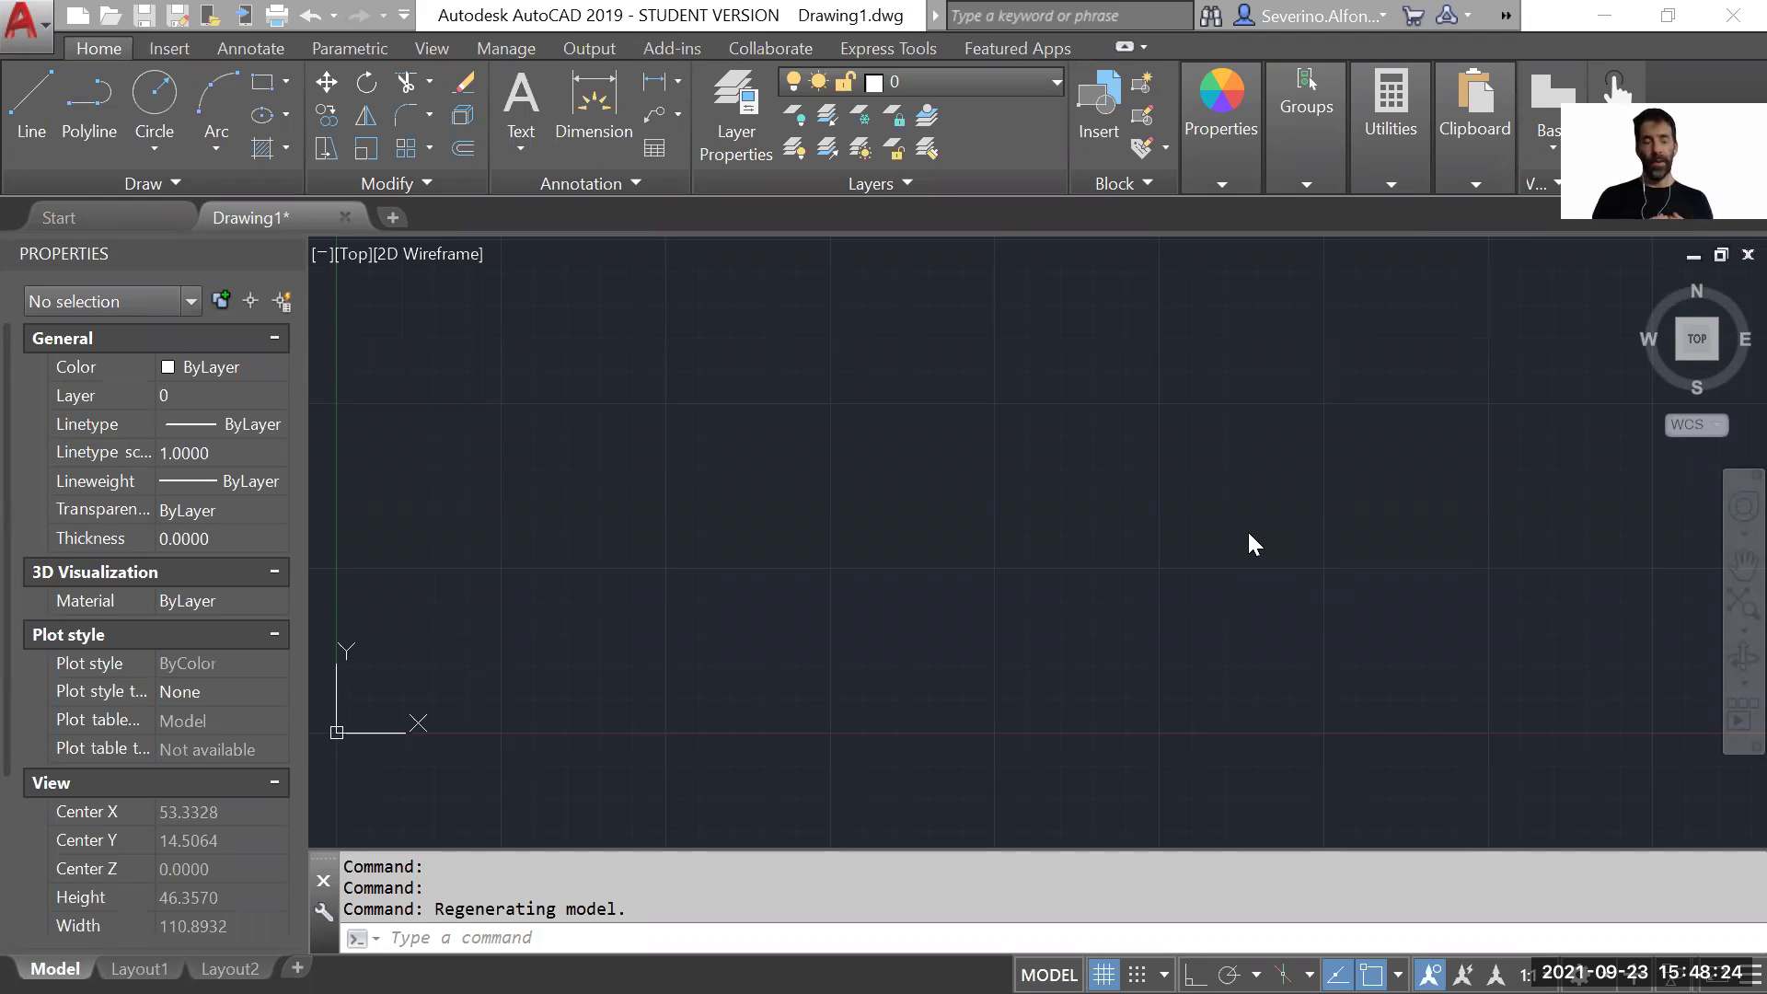
Switch to Rhinoceros and draw a rectangular plane on the ground beside the purple block.
key(alt+Tab)
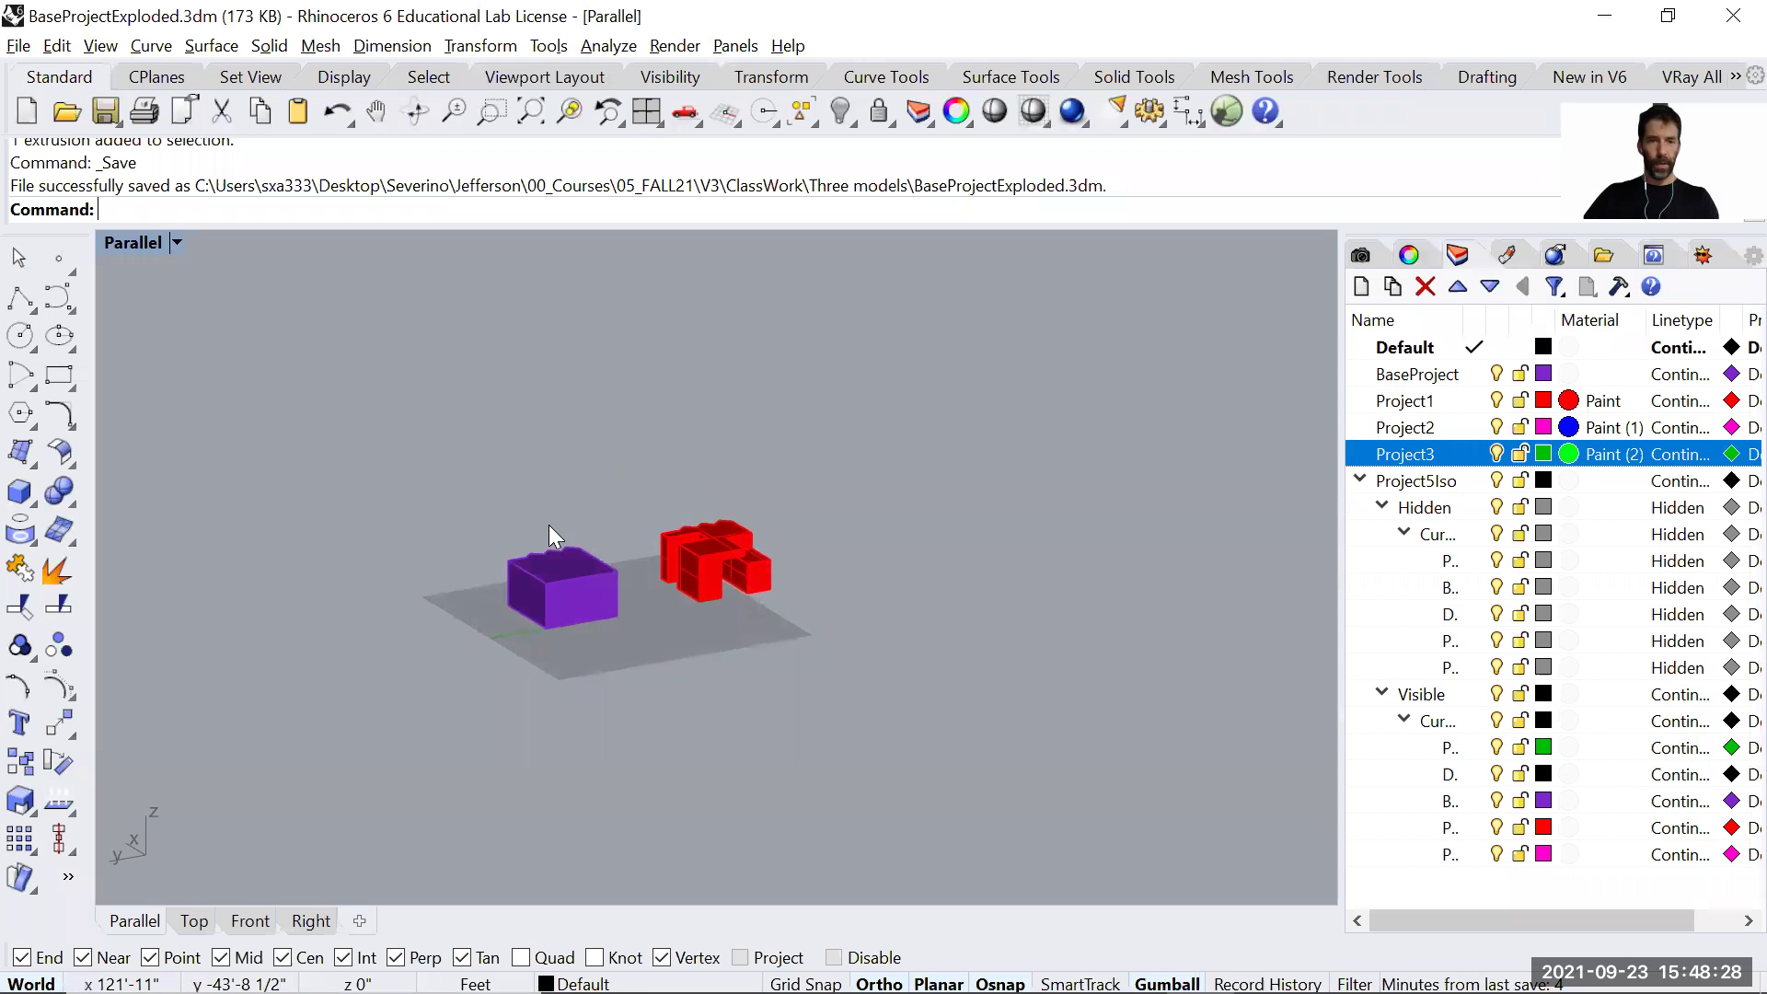
scroll(549, 529, up, 5)
right_drag(690, 619, 708, 686)
click(709, 686)
right_drag(867, 761, 867, 650)
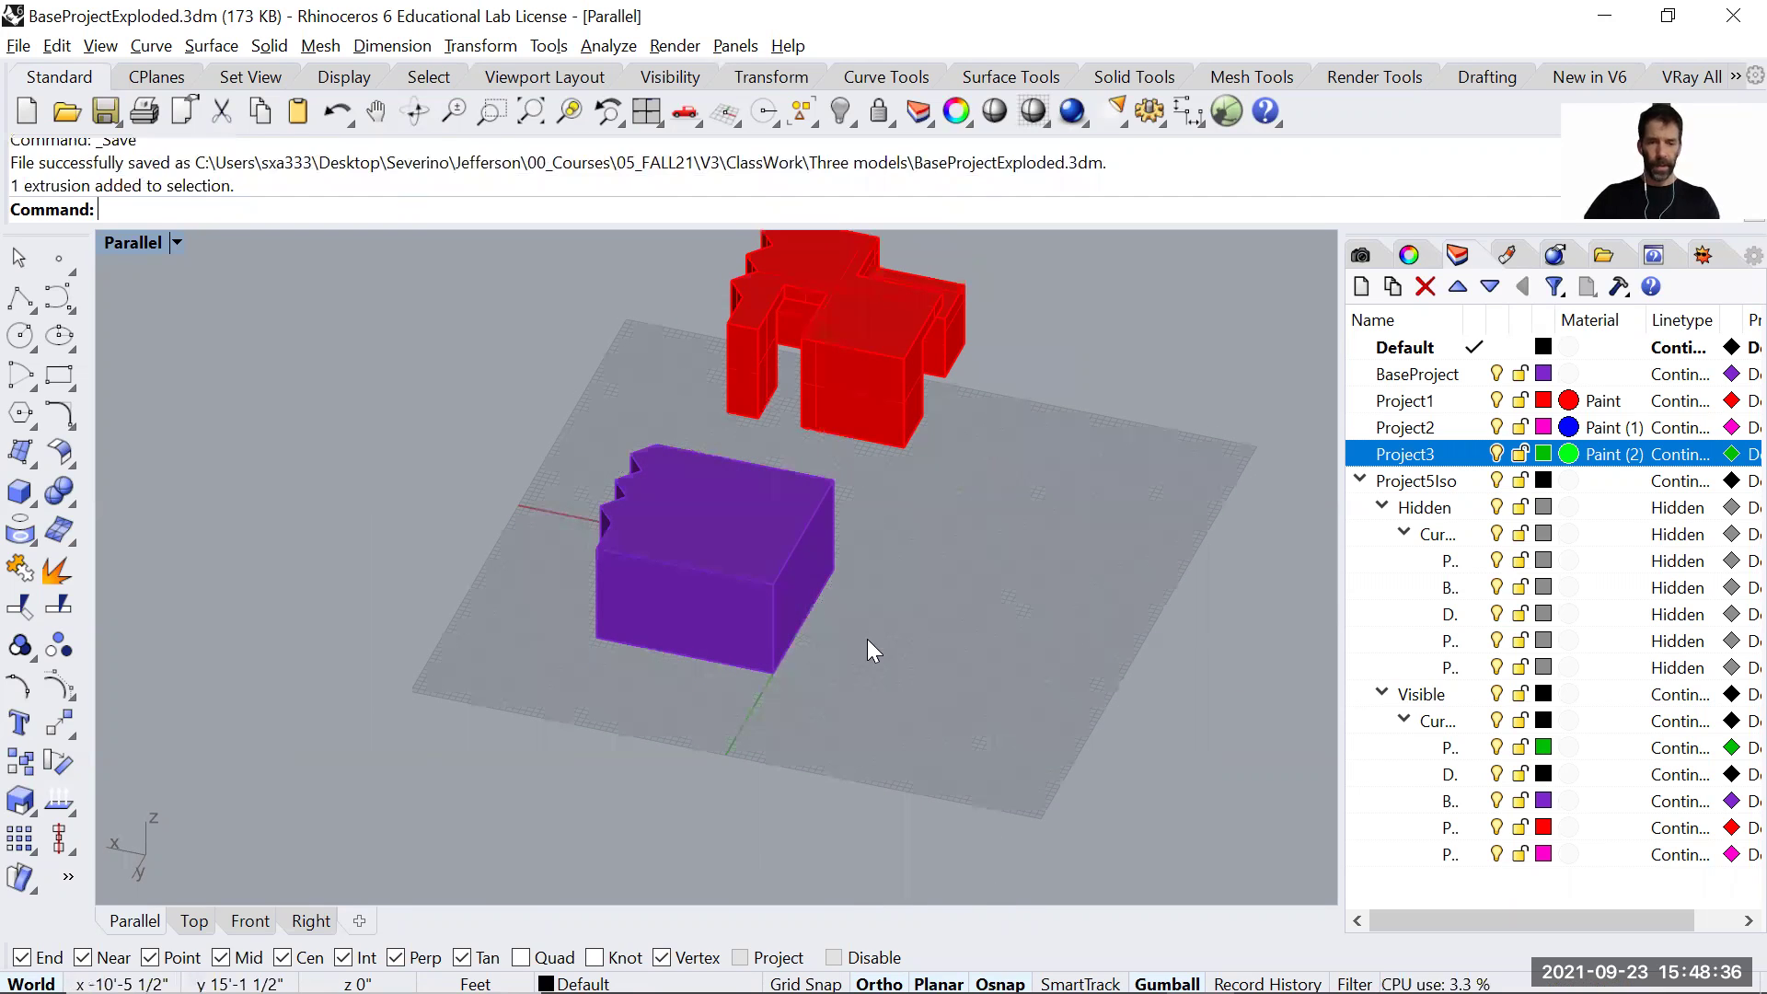
text(plane)
key(Return)
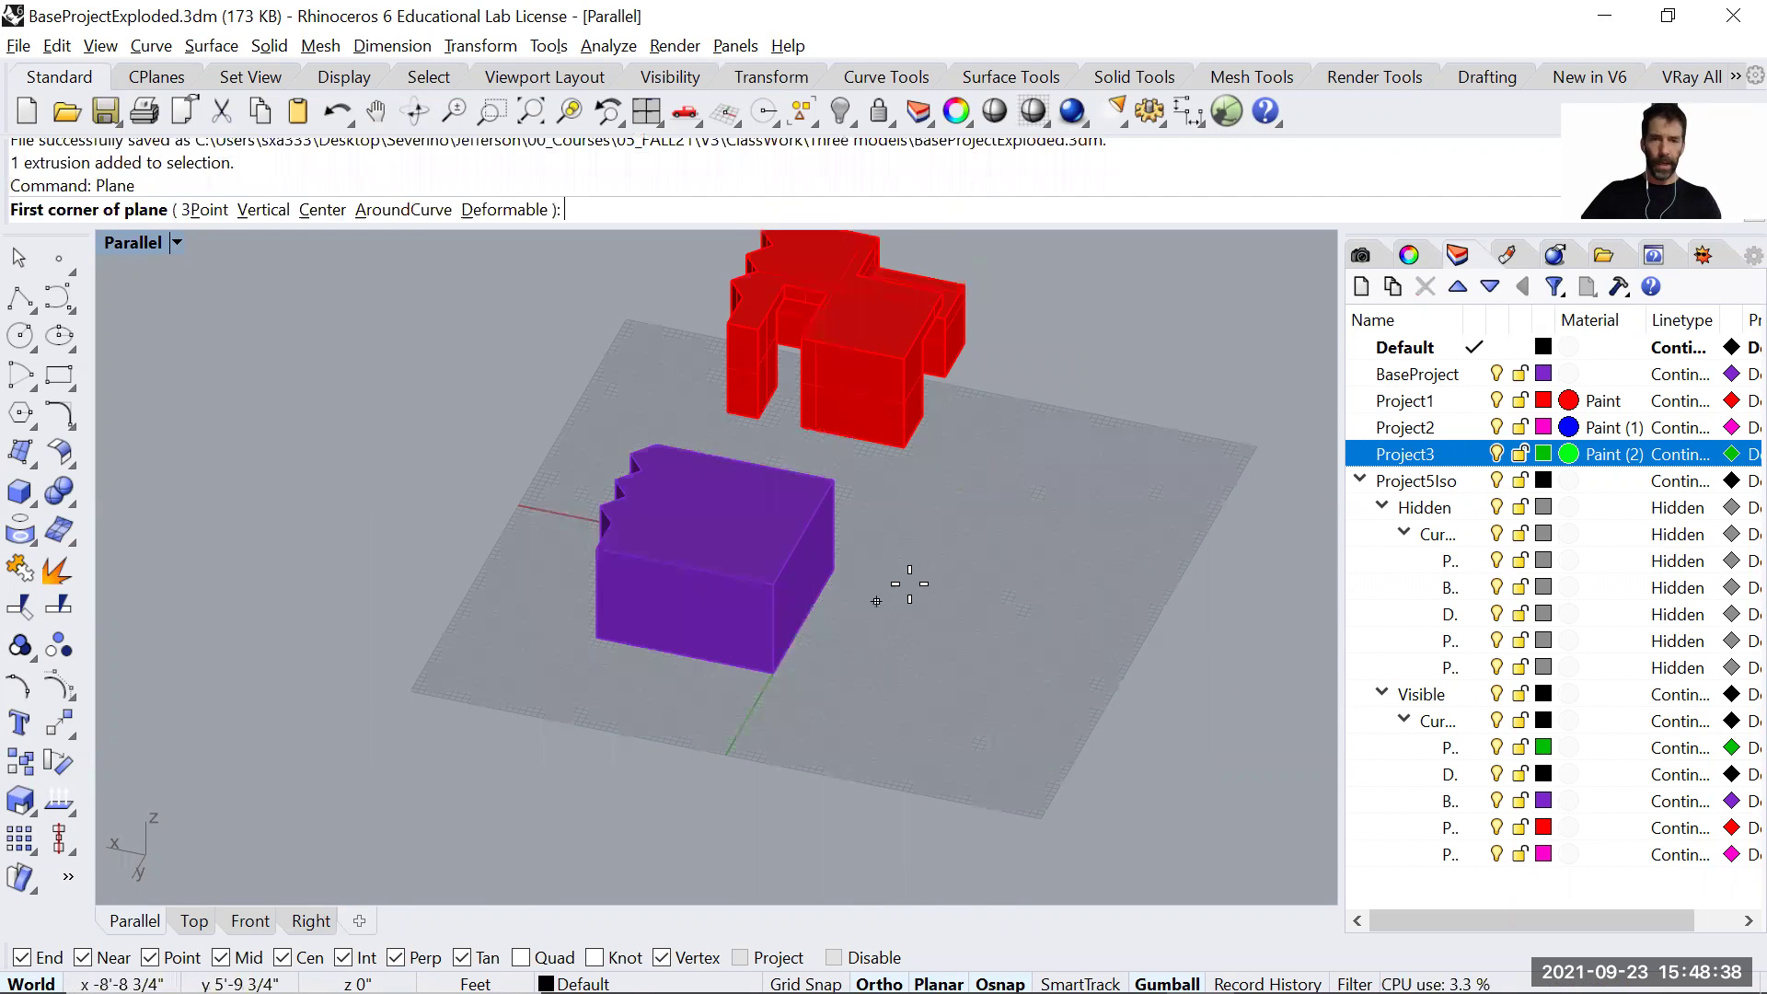
click(920, 545)
click(963, 752)
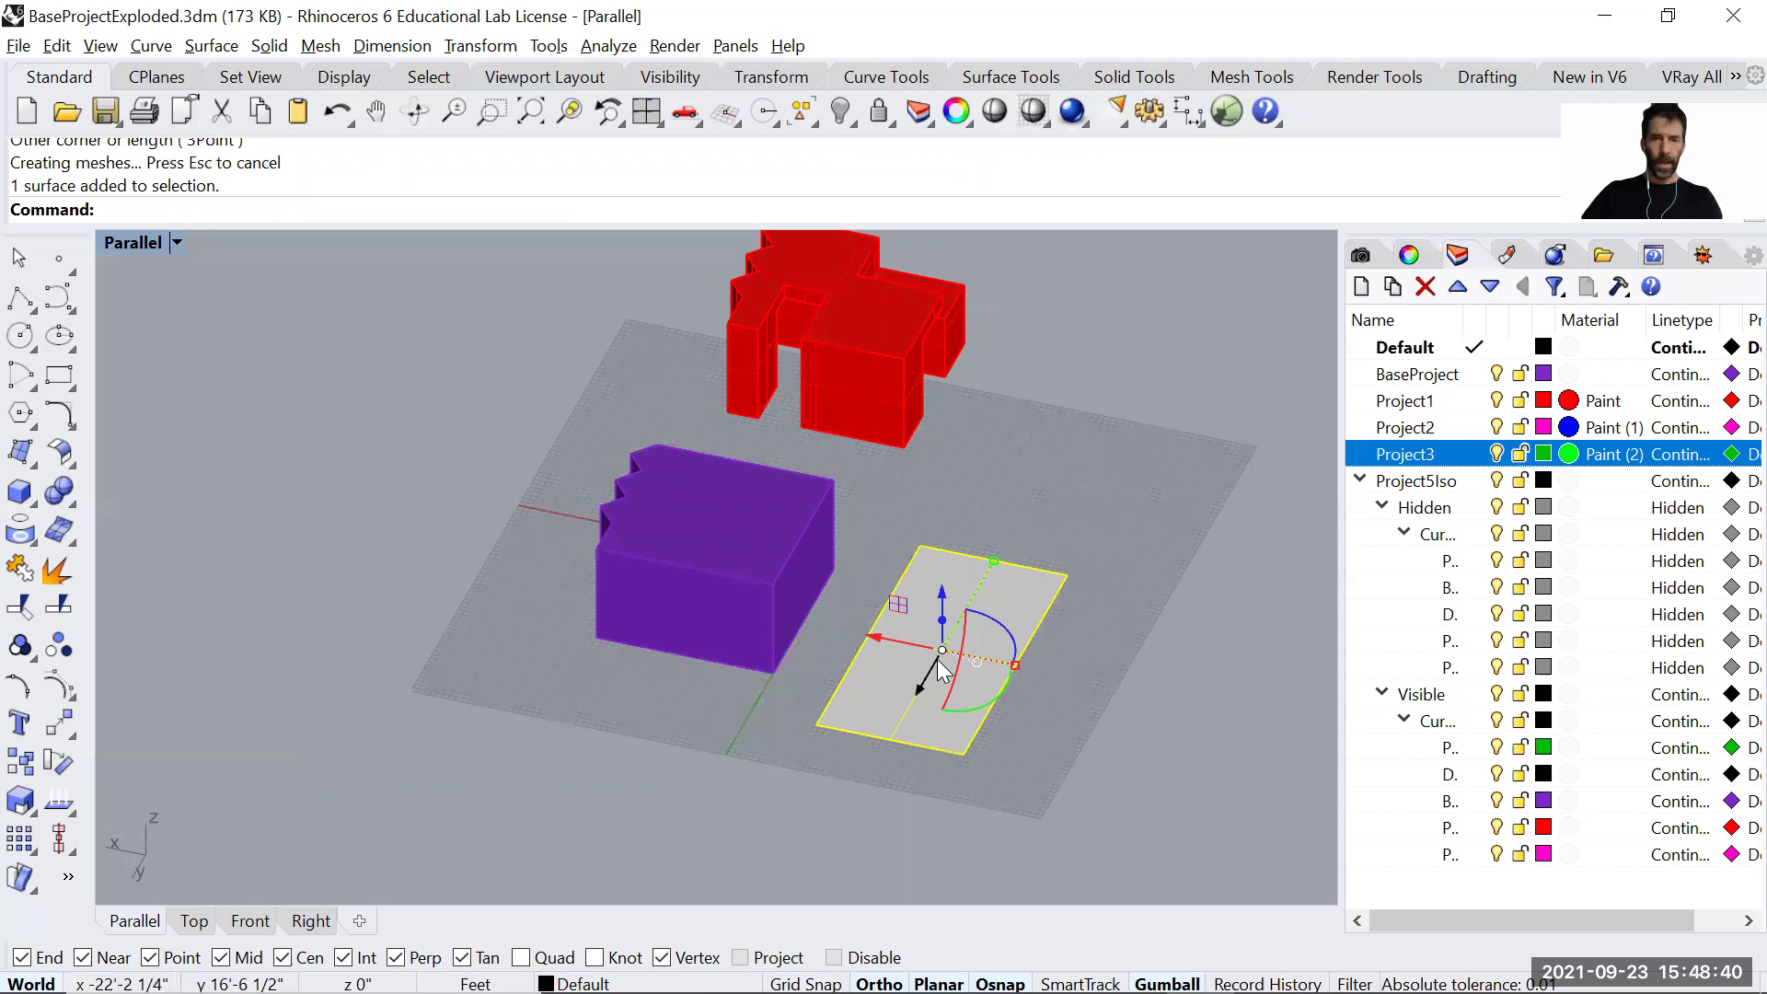
Turn Ortho off, tilt the plane and move it so it cuts diagonally through the purple block's upper edge.
scroll(937, 659, up, 3)
drag(994, 683, 916, 582)
click(879, 983)
drag(898, 591, 956, 591)
drag(1007, 690, 596, 494)
key(Escape)
Try to trim the purple block's protruding corner with the tilted plane, and undo it.
text(trim)
key(Return)
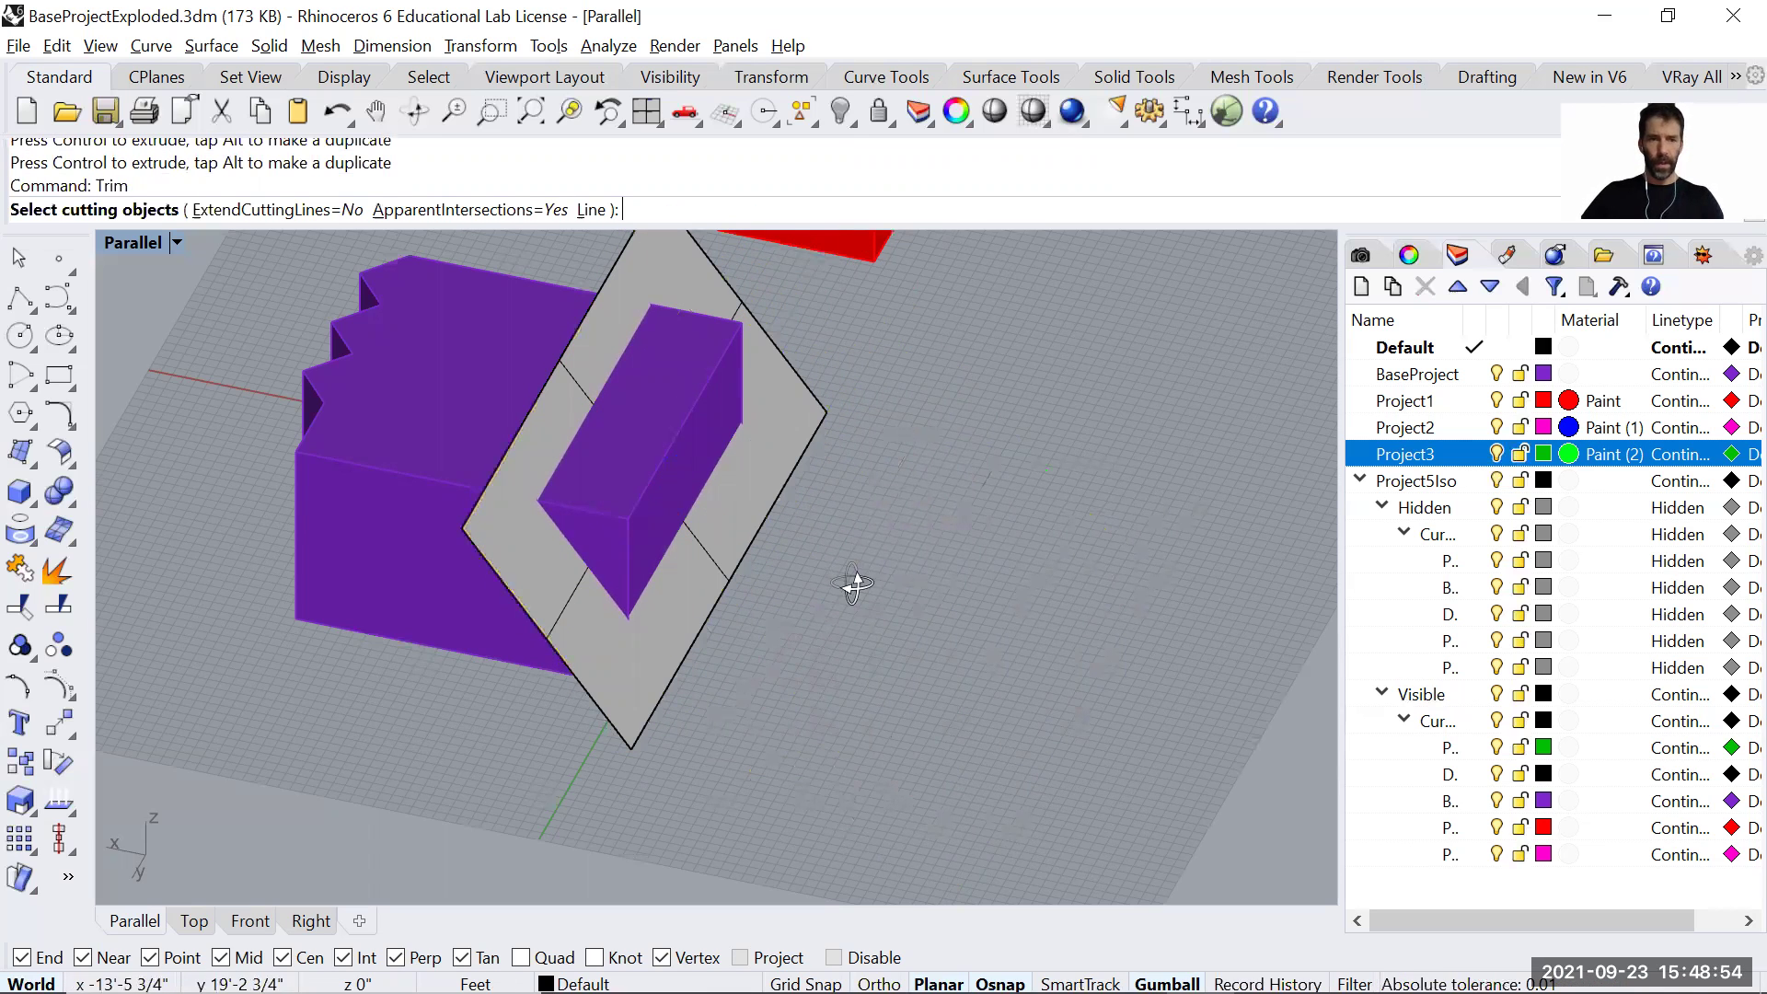
right_drag(854, 583, 816, 611)
click(697, 490)
key(Return)
click(698, 340)
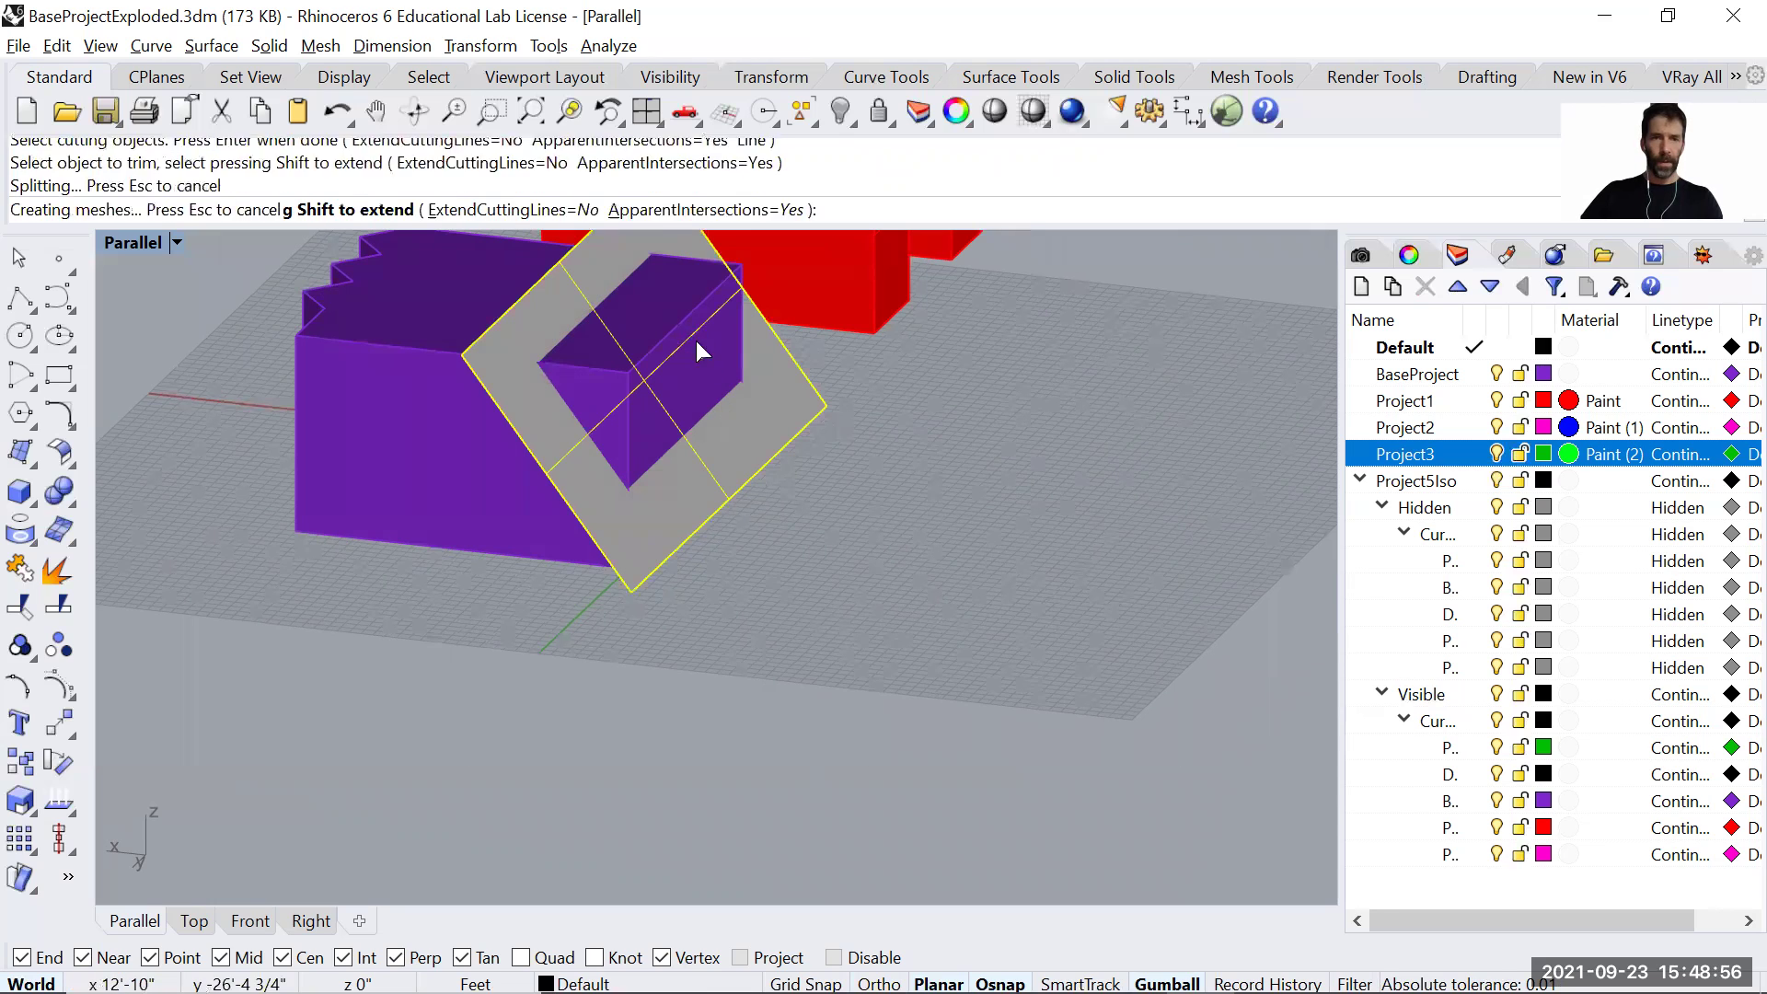
key(ctrl+z)
key(Escape)
Trim off the part of the purple block beyond the tilted plane, accept the history break, and delete the plane.
text(trim)
key(Return)
click(792, 444)
key(Return)
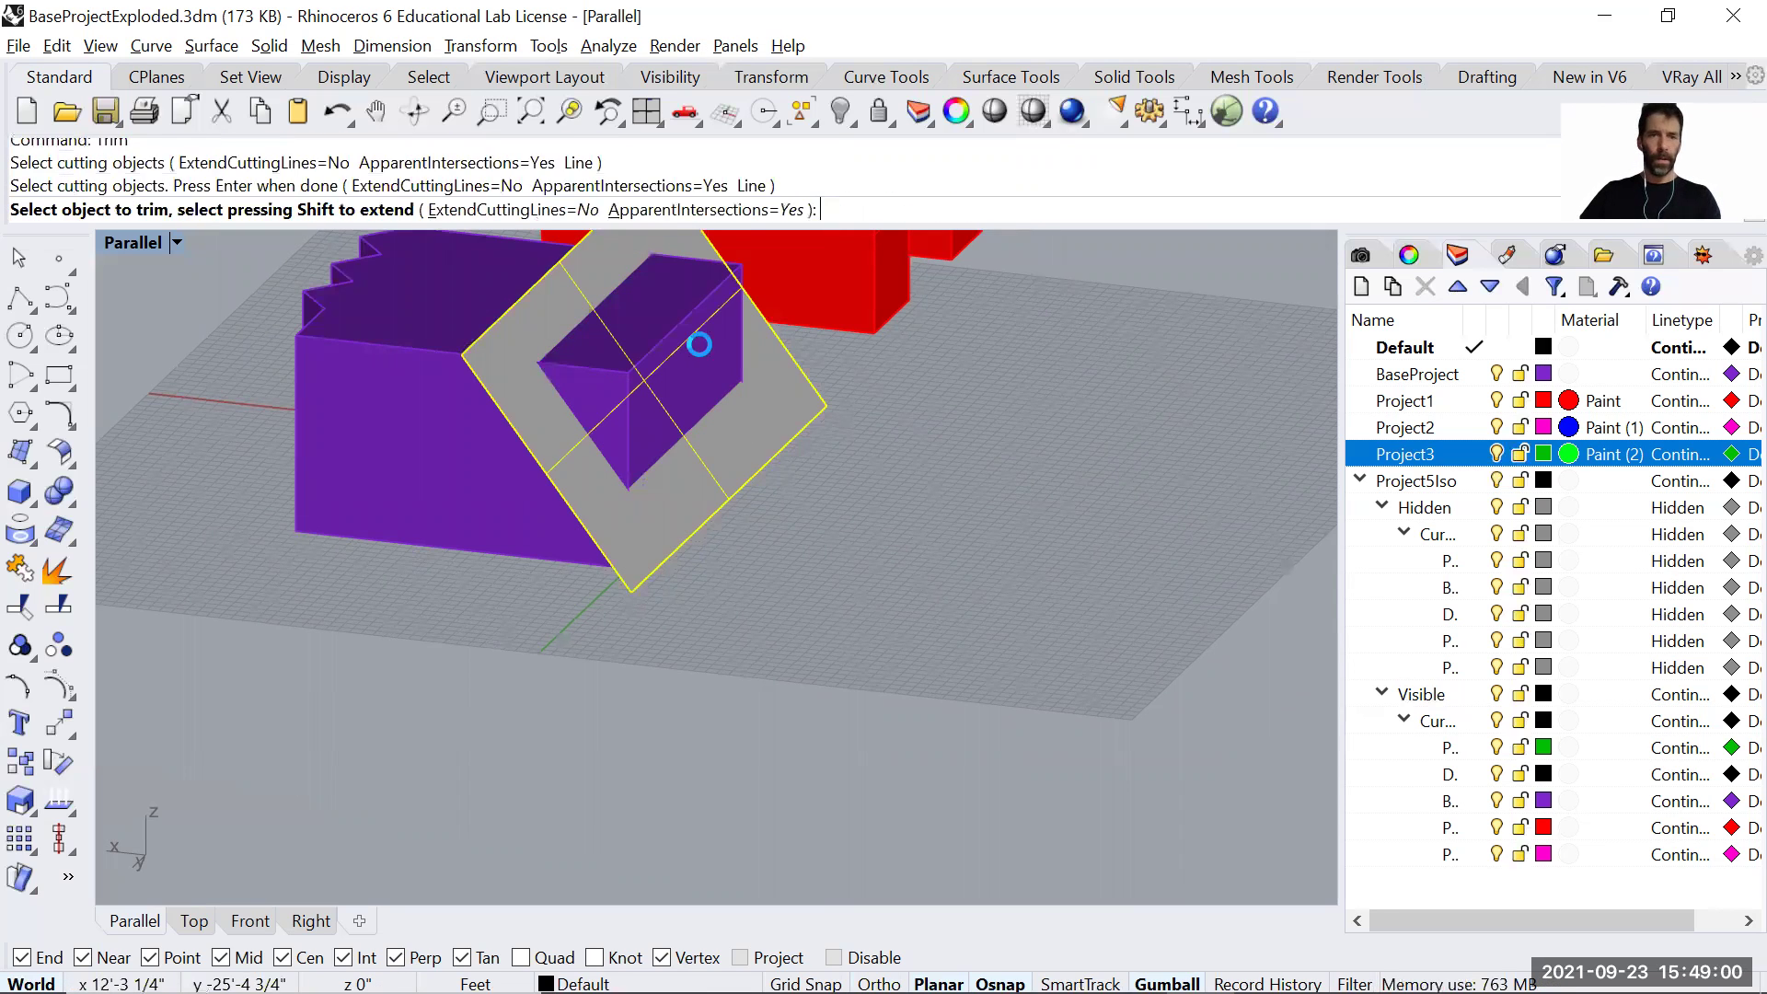
click(699, 344)
key(Return)
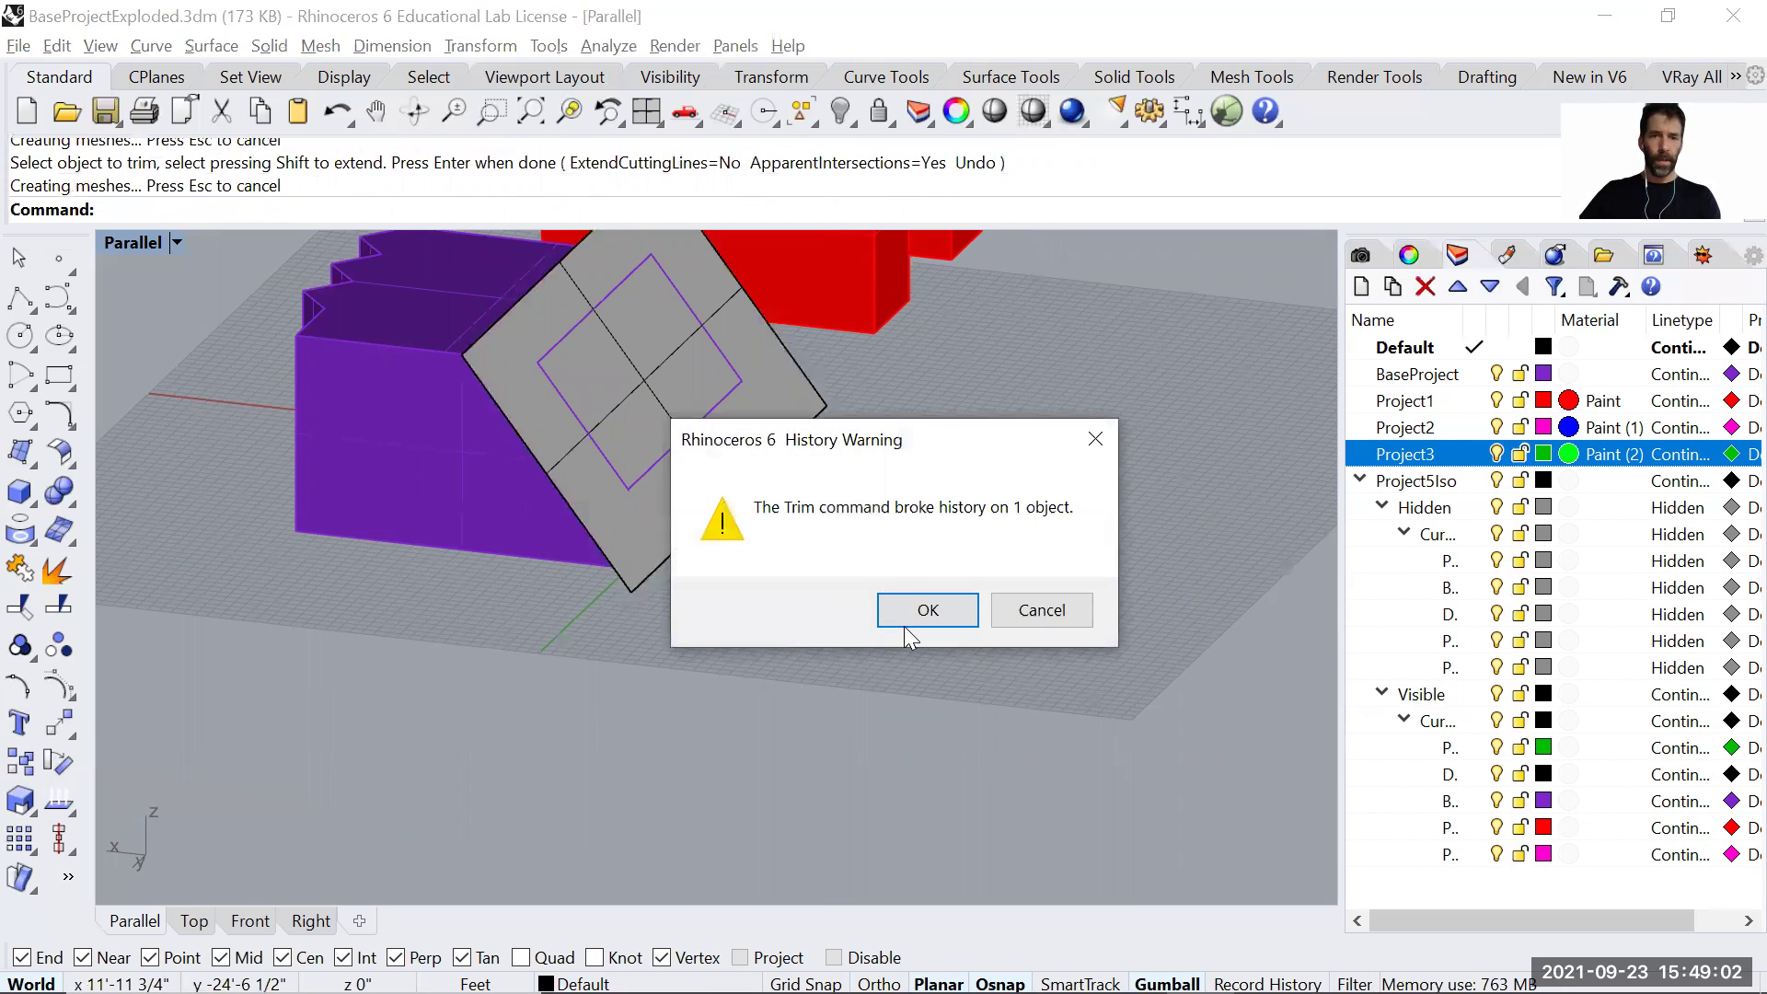
click(905, 623)
click(729, 456)
key(Delete)
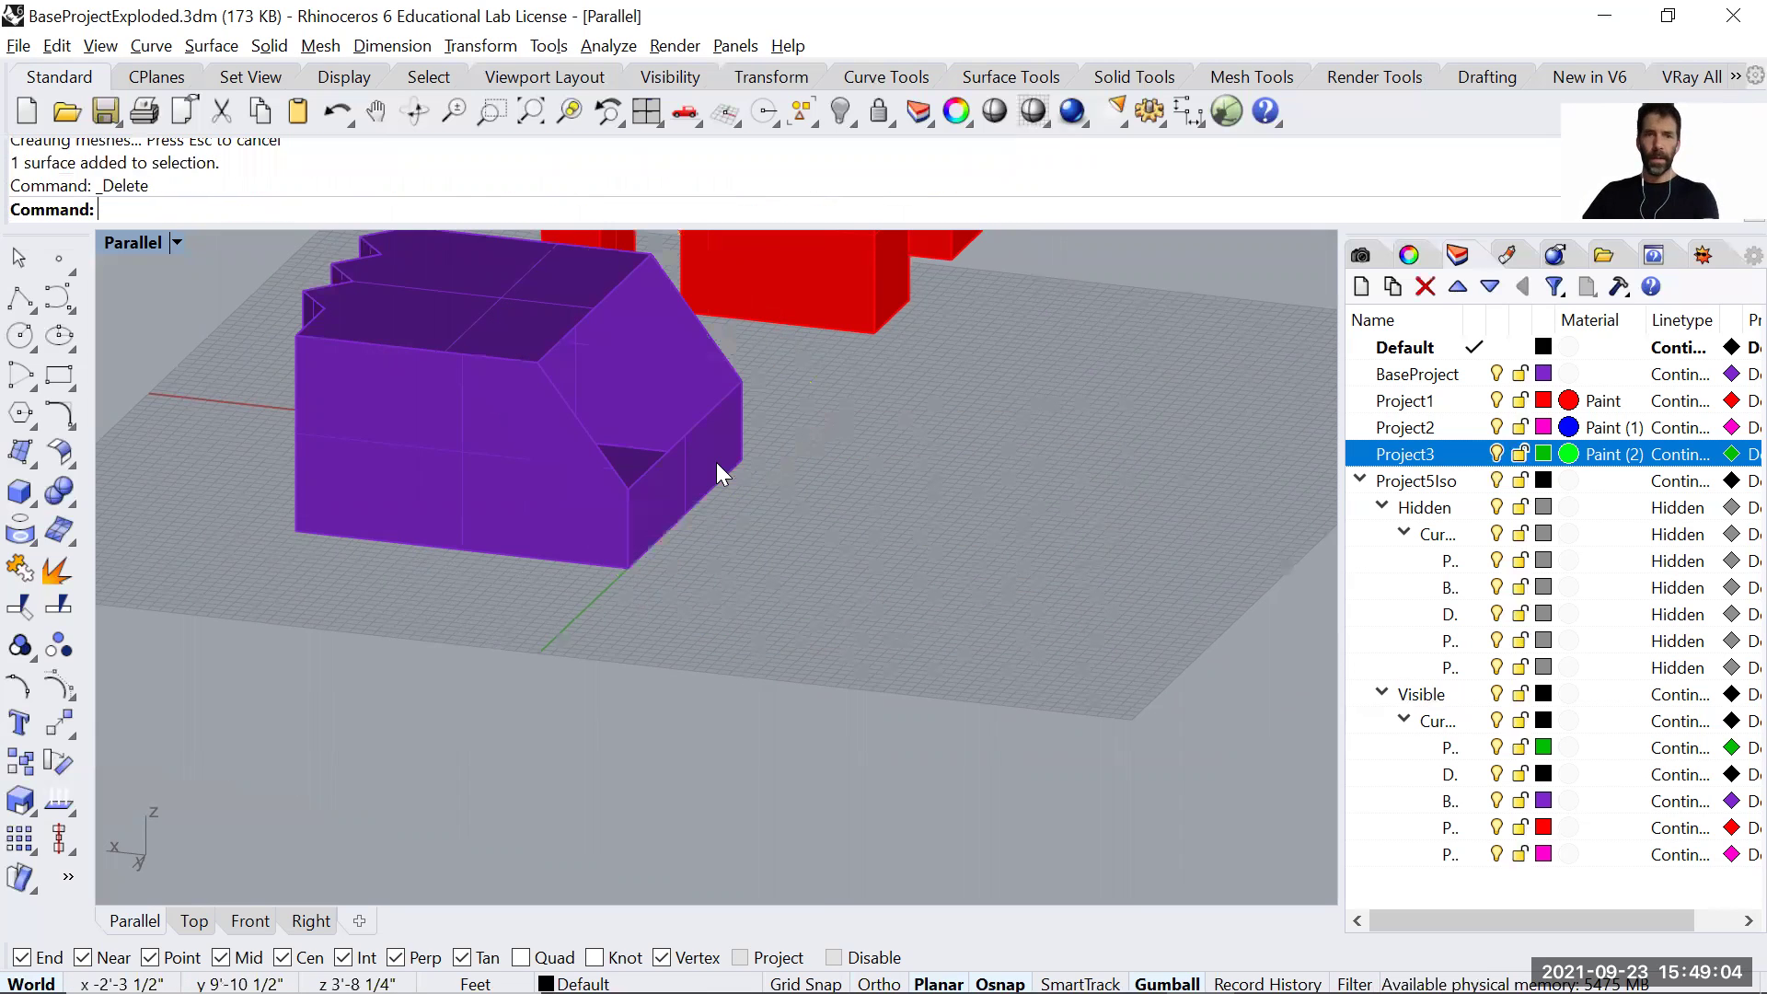
Cap the open slanted cut of the purple polysurface with the Cap command.
click(699, 451)
key(Escape)
click(700, 451)
key(Escape)
text(Cap)
key(Return)
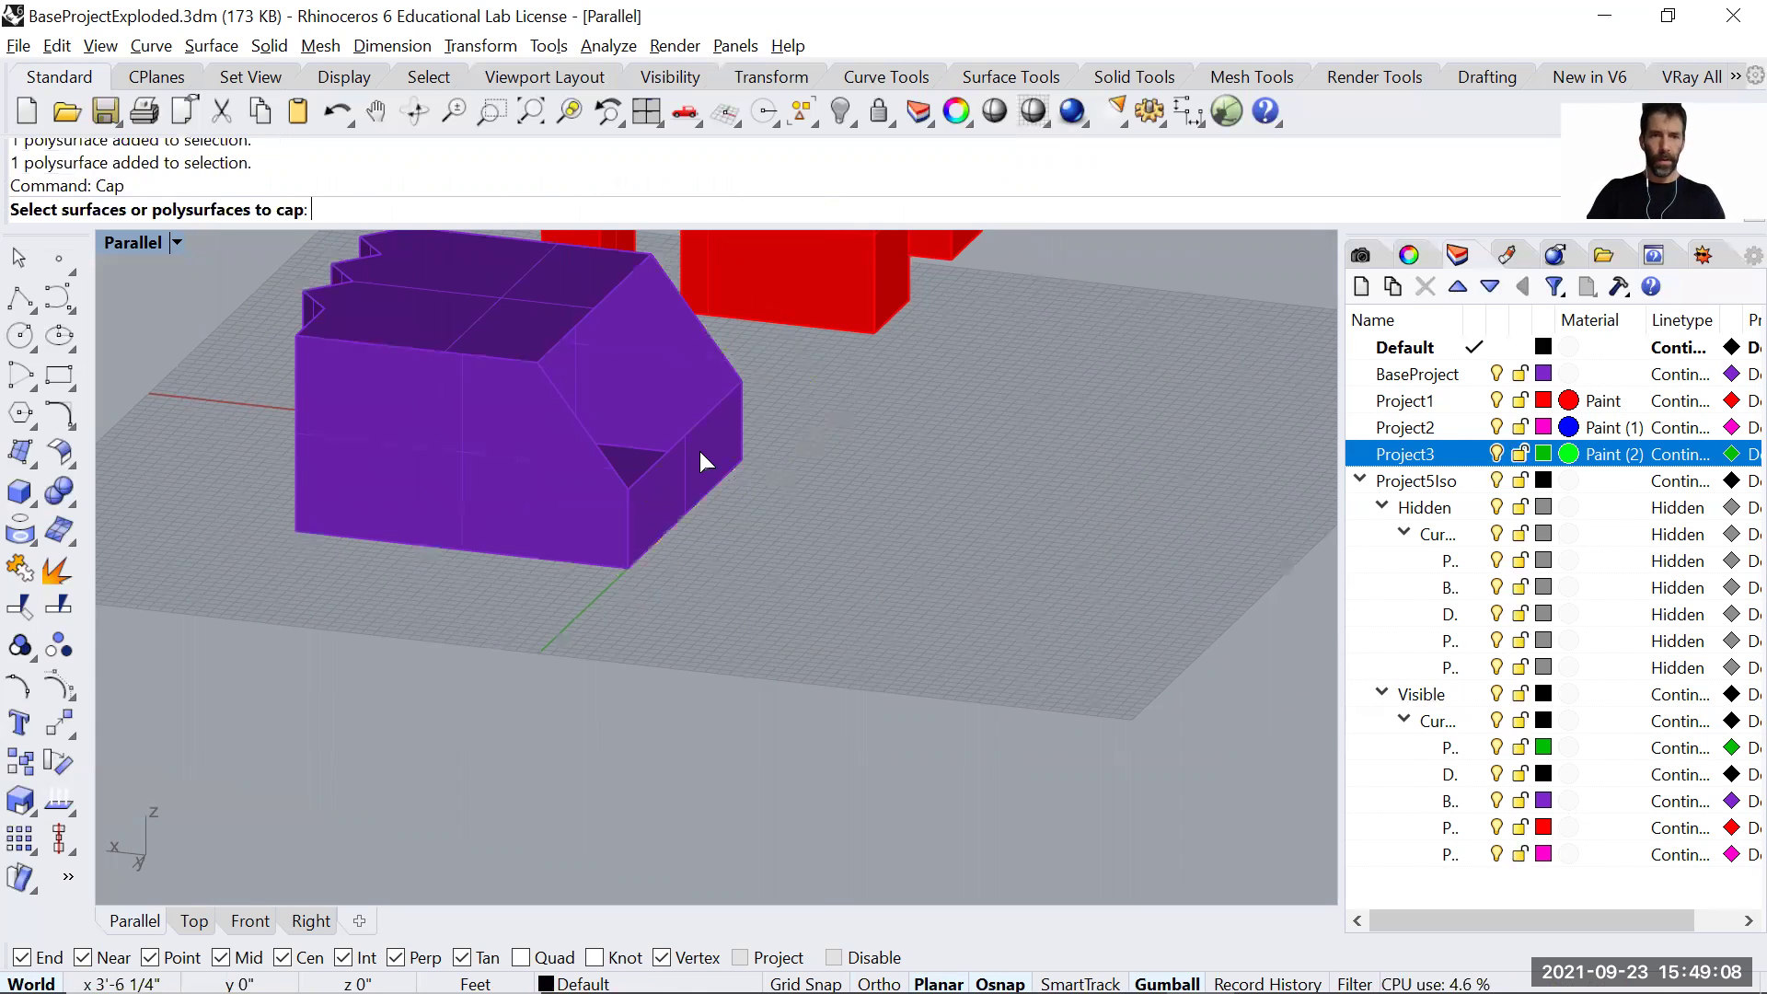
click(700, 451)
key(Return)
right_drag(800, 423, 711, 374)
scroll(644, 480, up, 3)
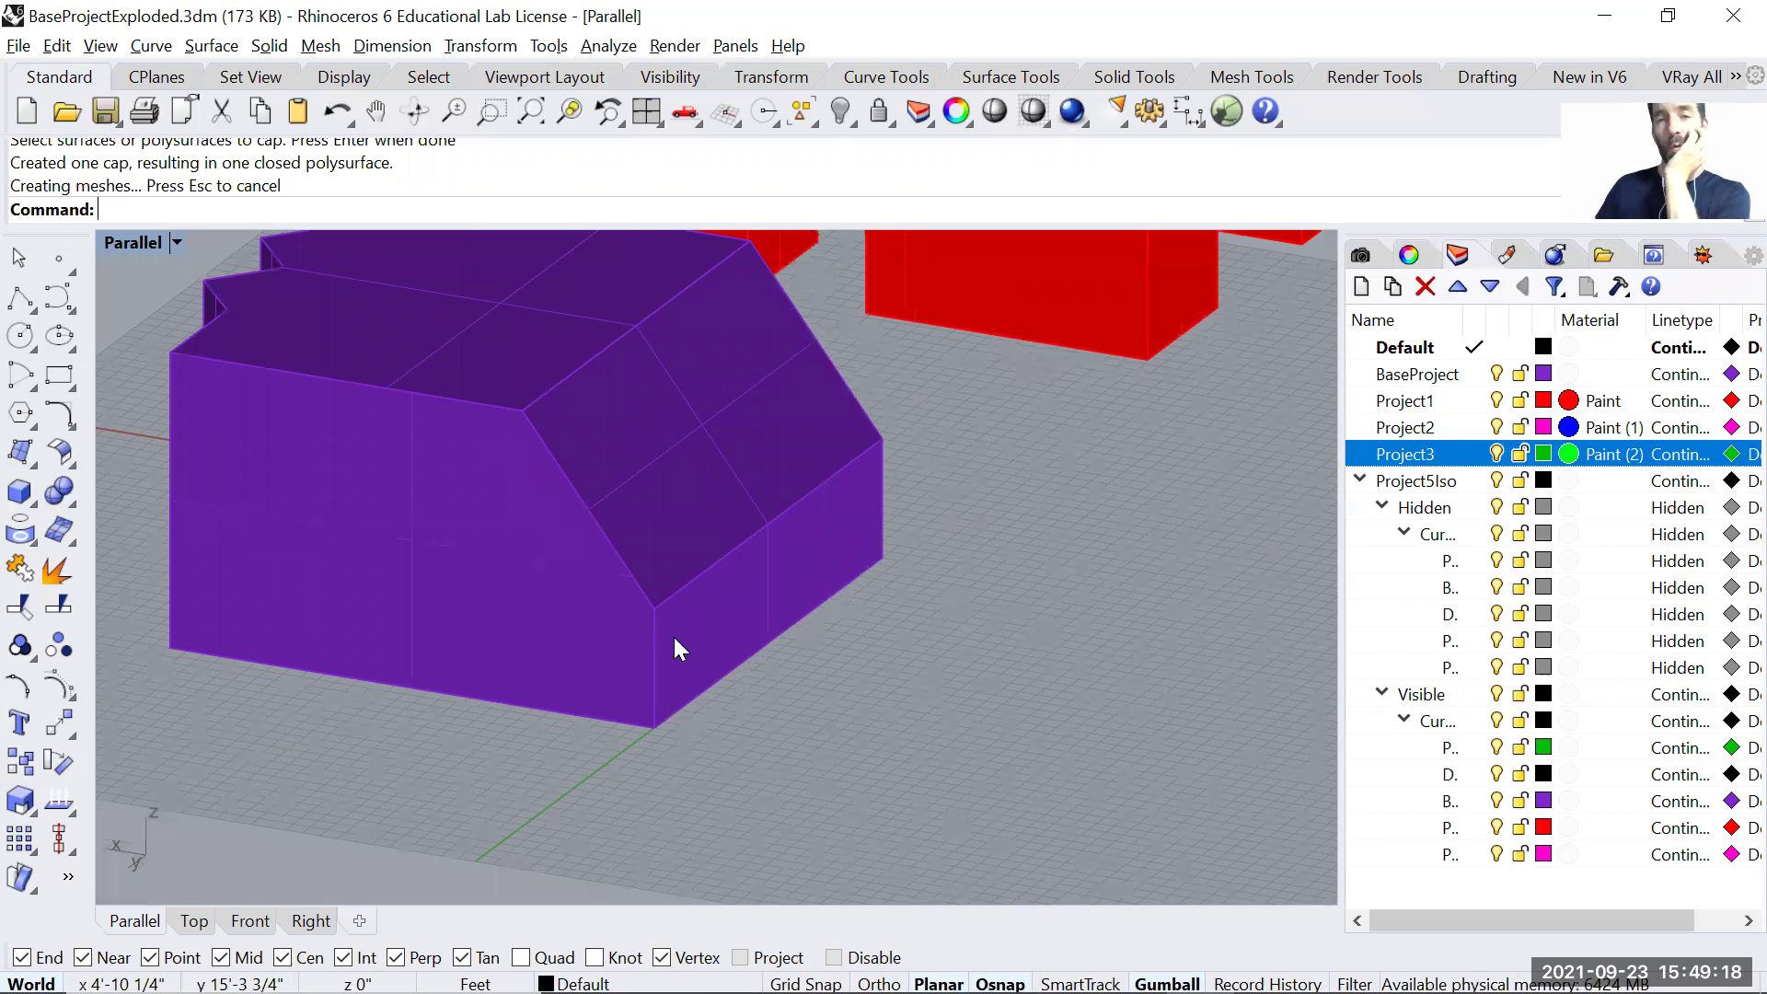
scroll(509, 524, down, 5)
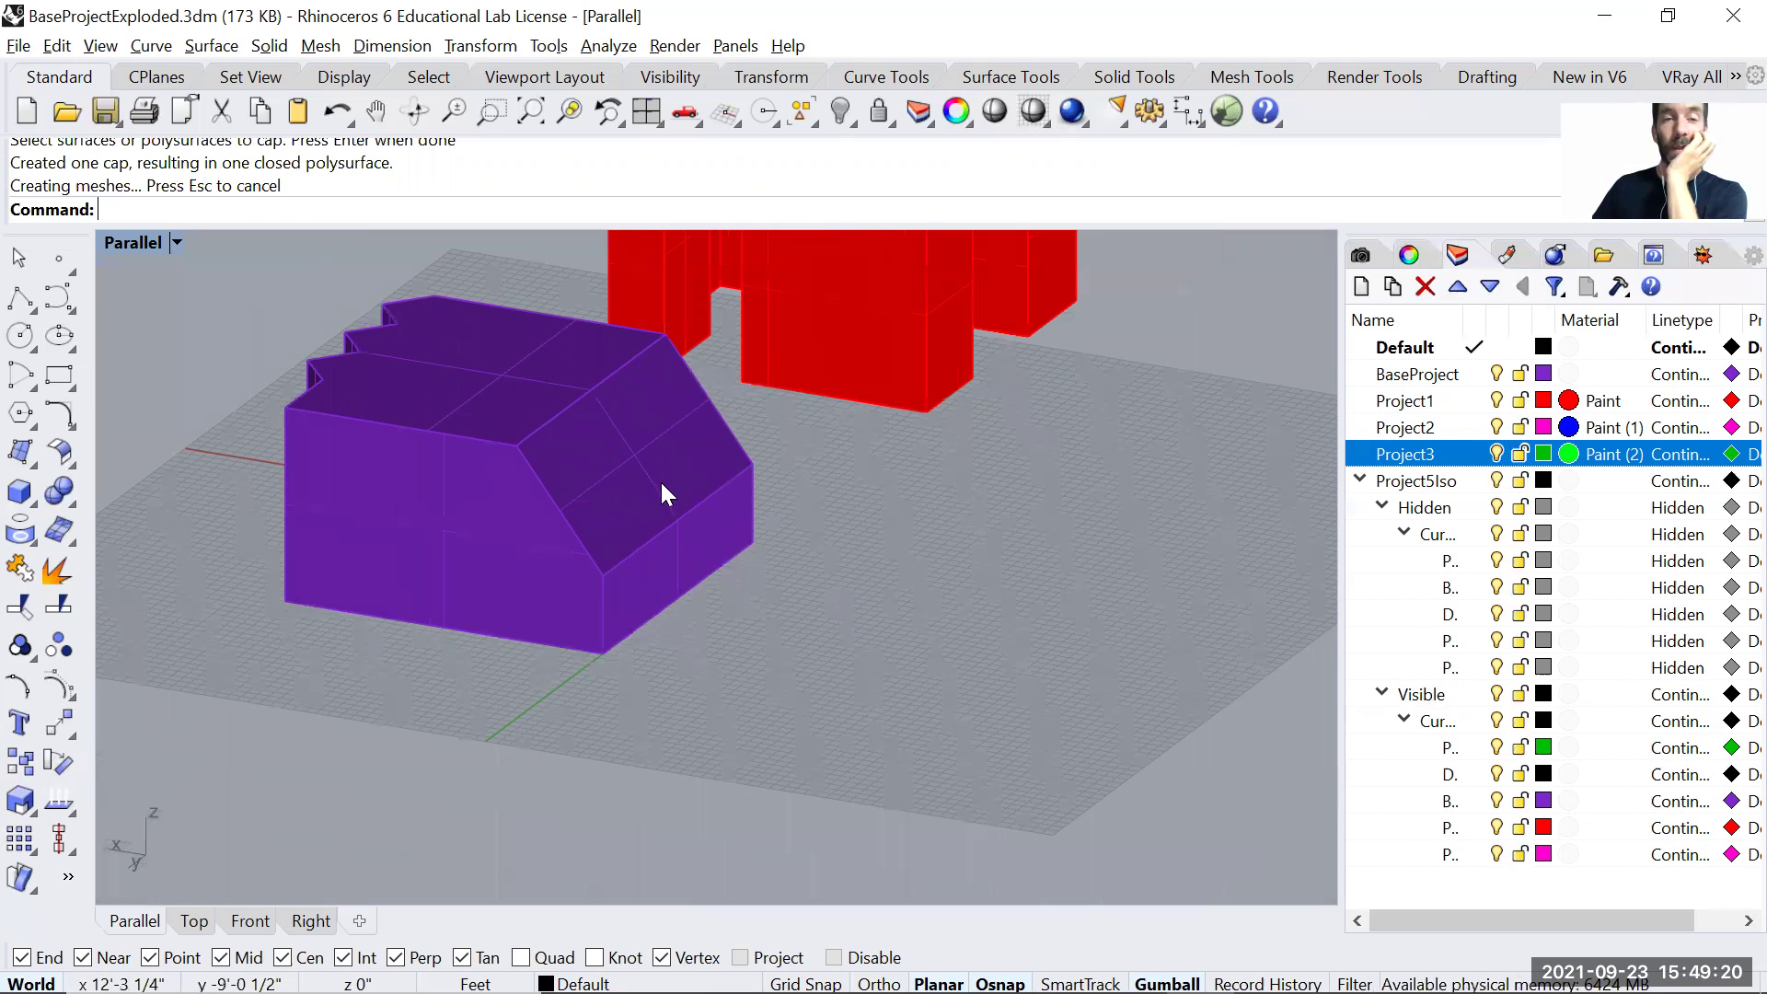
right_drag(600, 506, 560, 519)
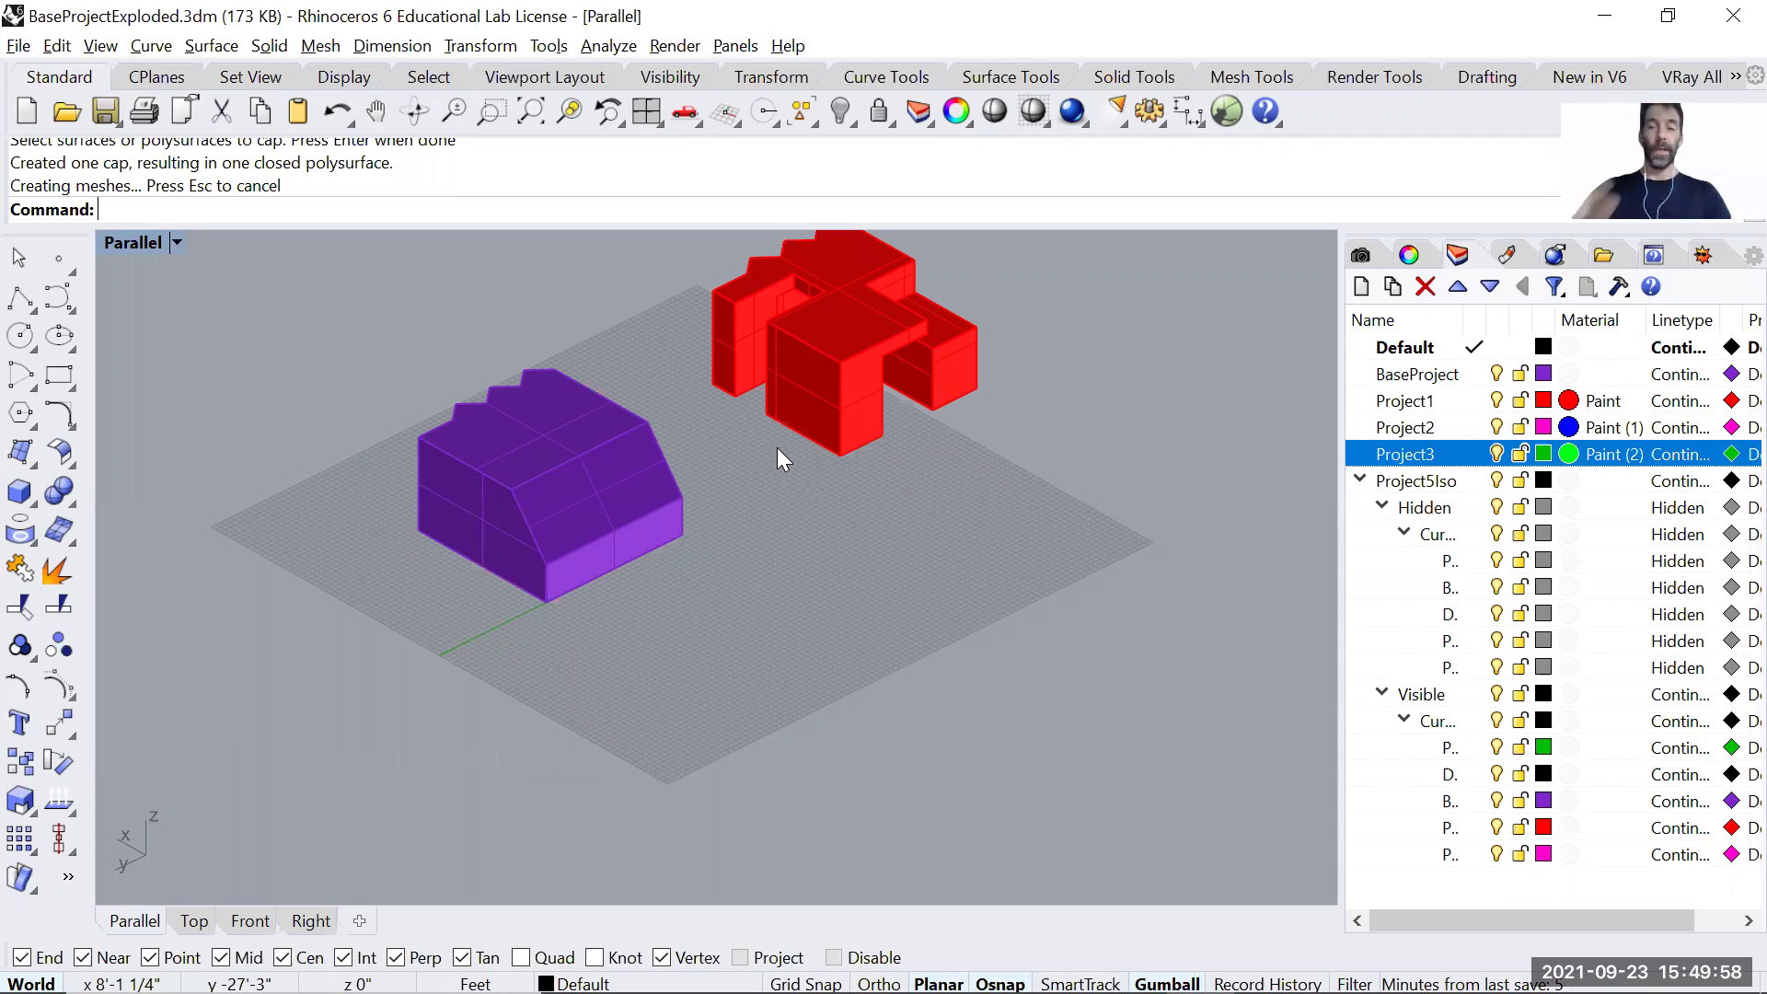
Purge all unused layers, linetypes and materials from the file.
text(urge)
key(Return)
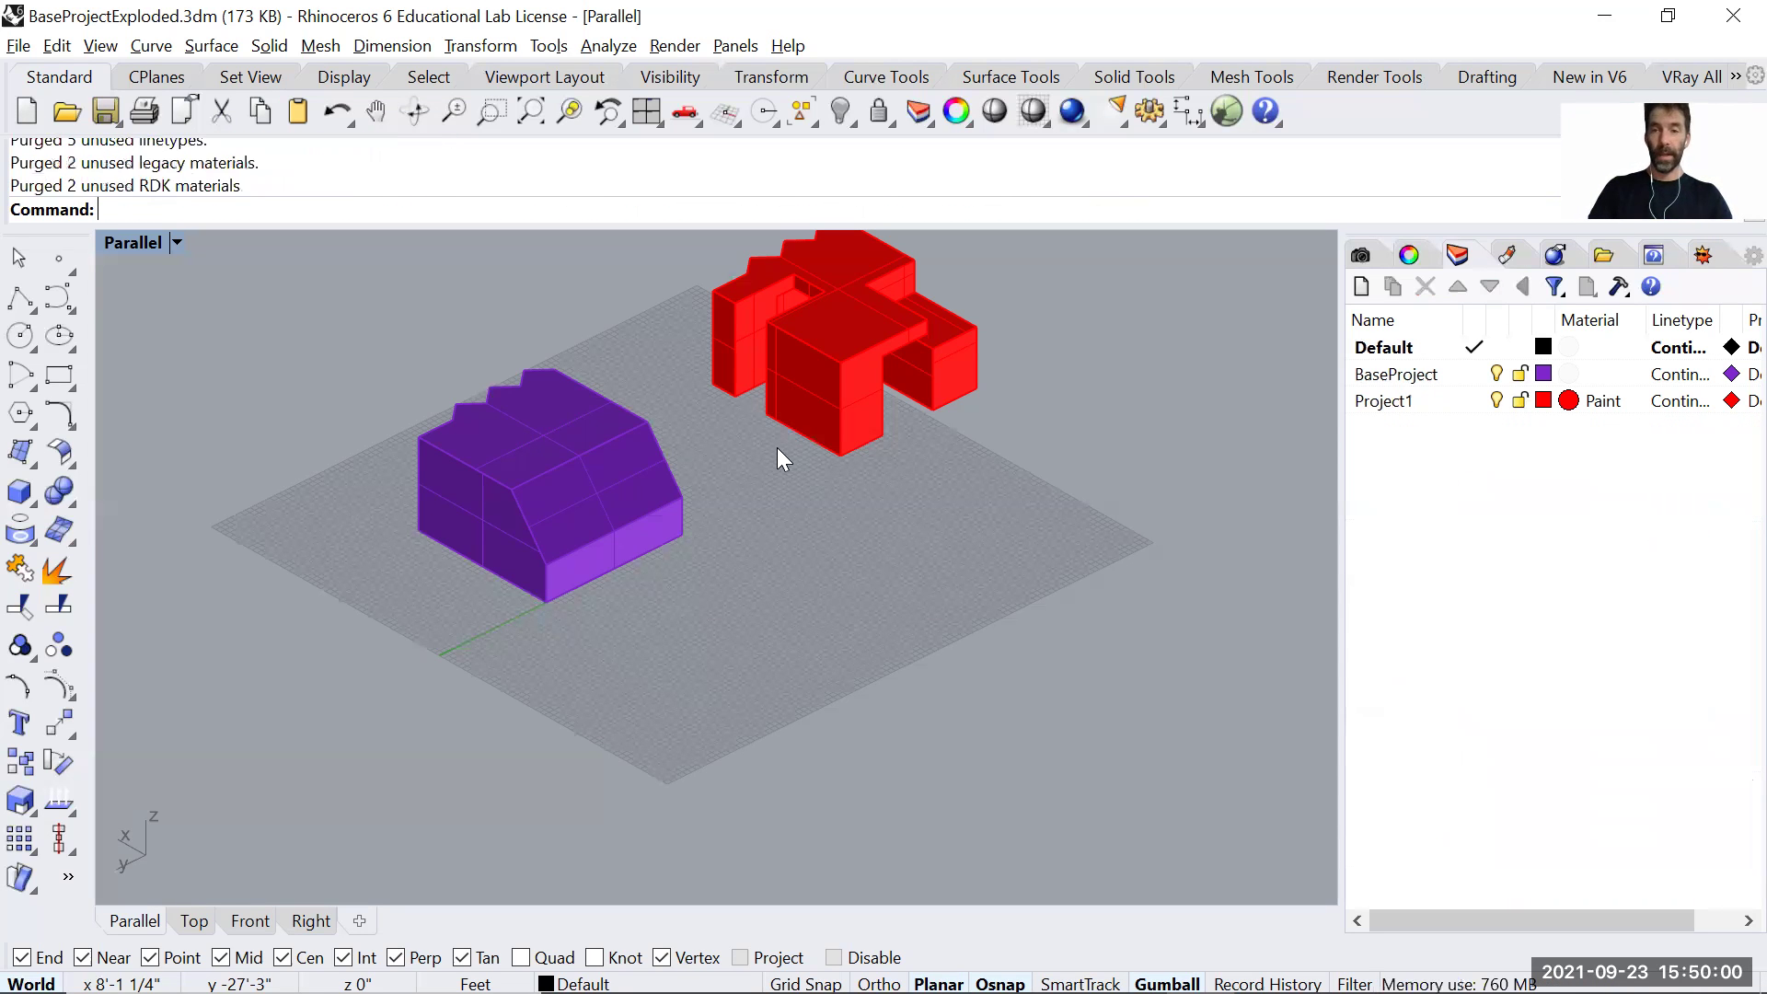
scroll(843, 486, down, 3)
scroll(802, 565, up, 2)
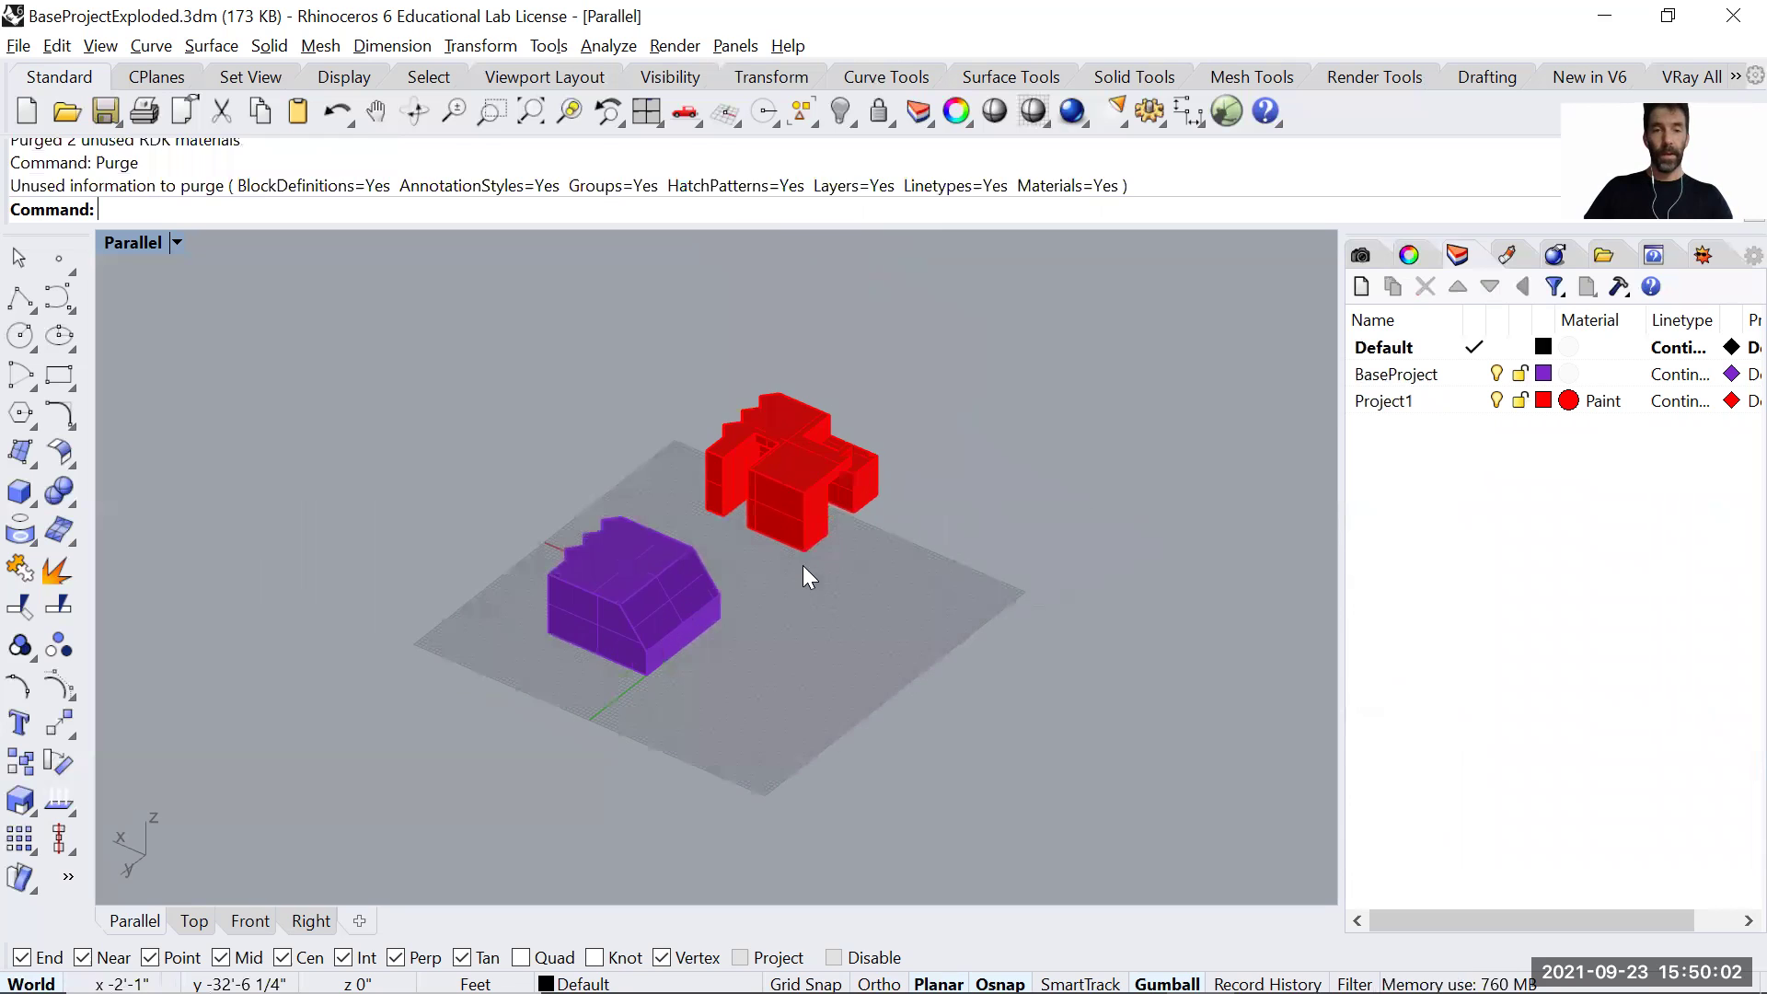
Examine the purple and red solids and the purple solid's slanted face, selecting the solids in turn.
click(644, 598)
click(591, 603)
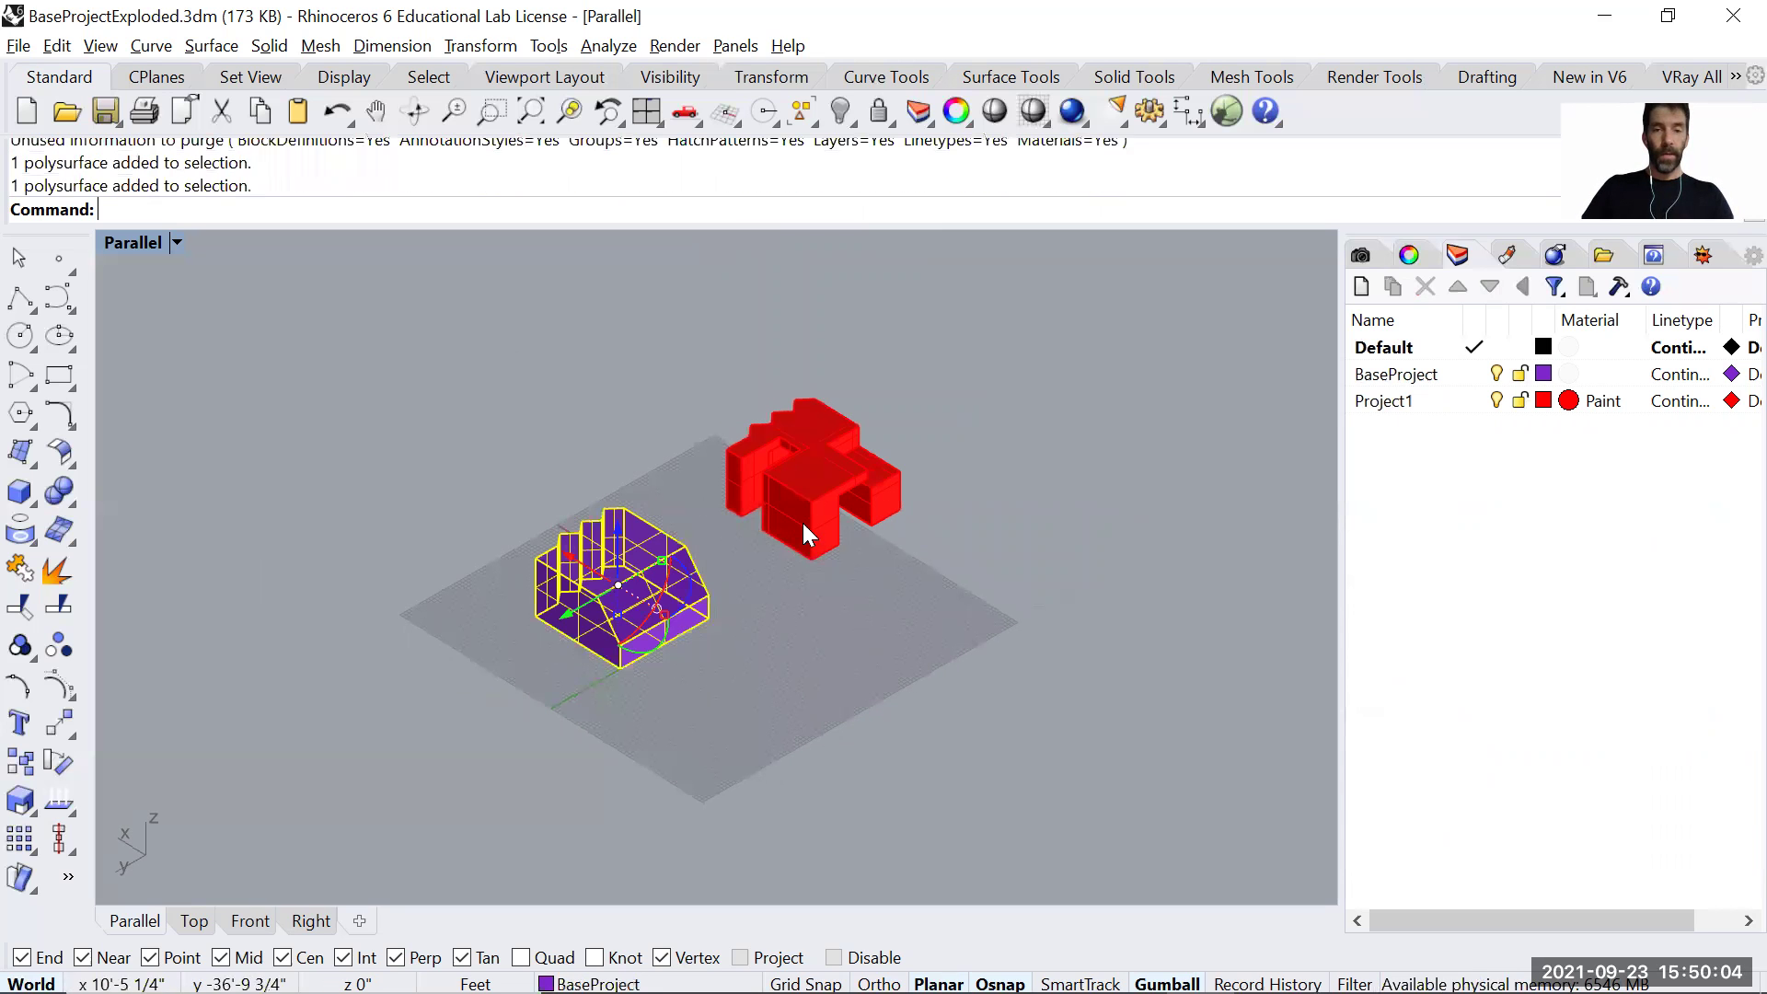
click(804, 550)
scroll(720, 561, up, 3)
click(720, 558)
click(537, 563)
click(821, 674)
scroll(855, 657, down, 4)
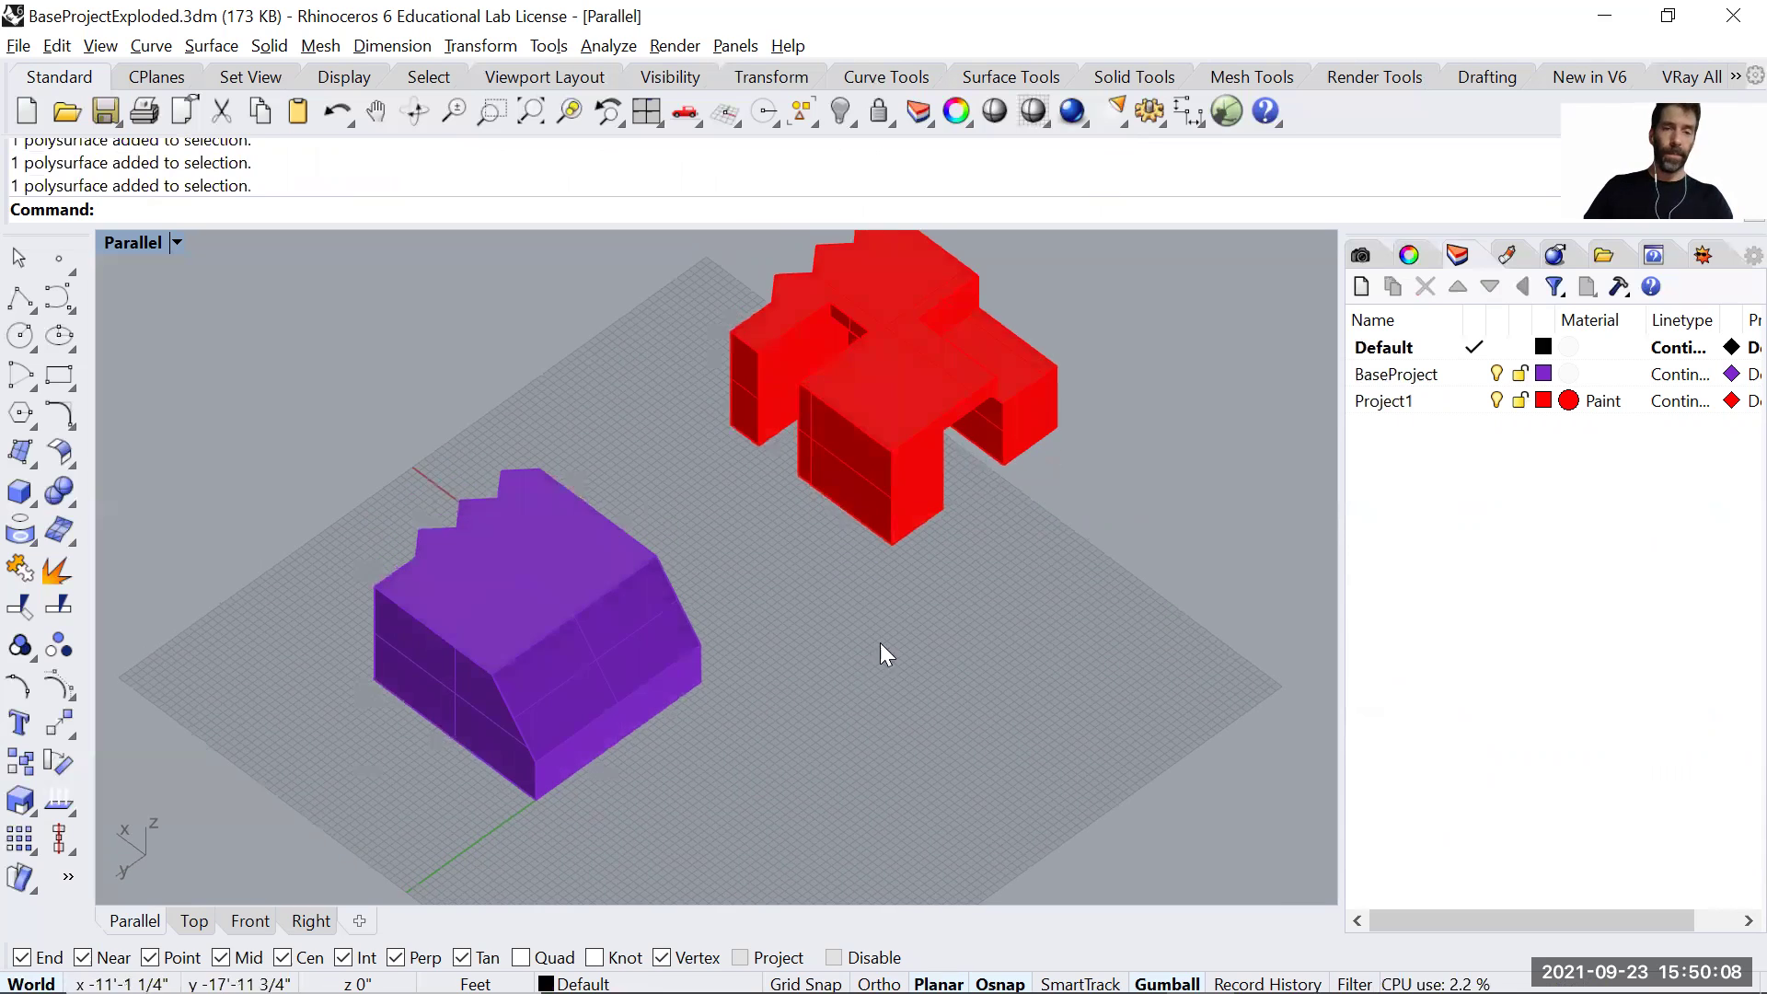
click(637, 701)
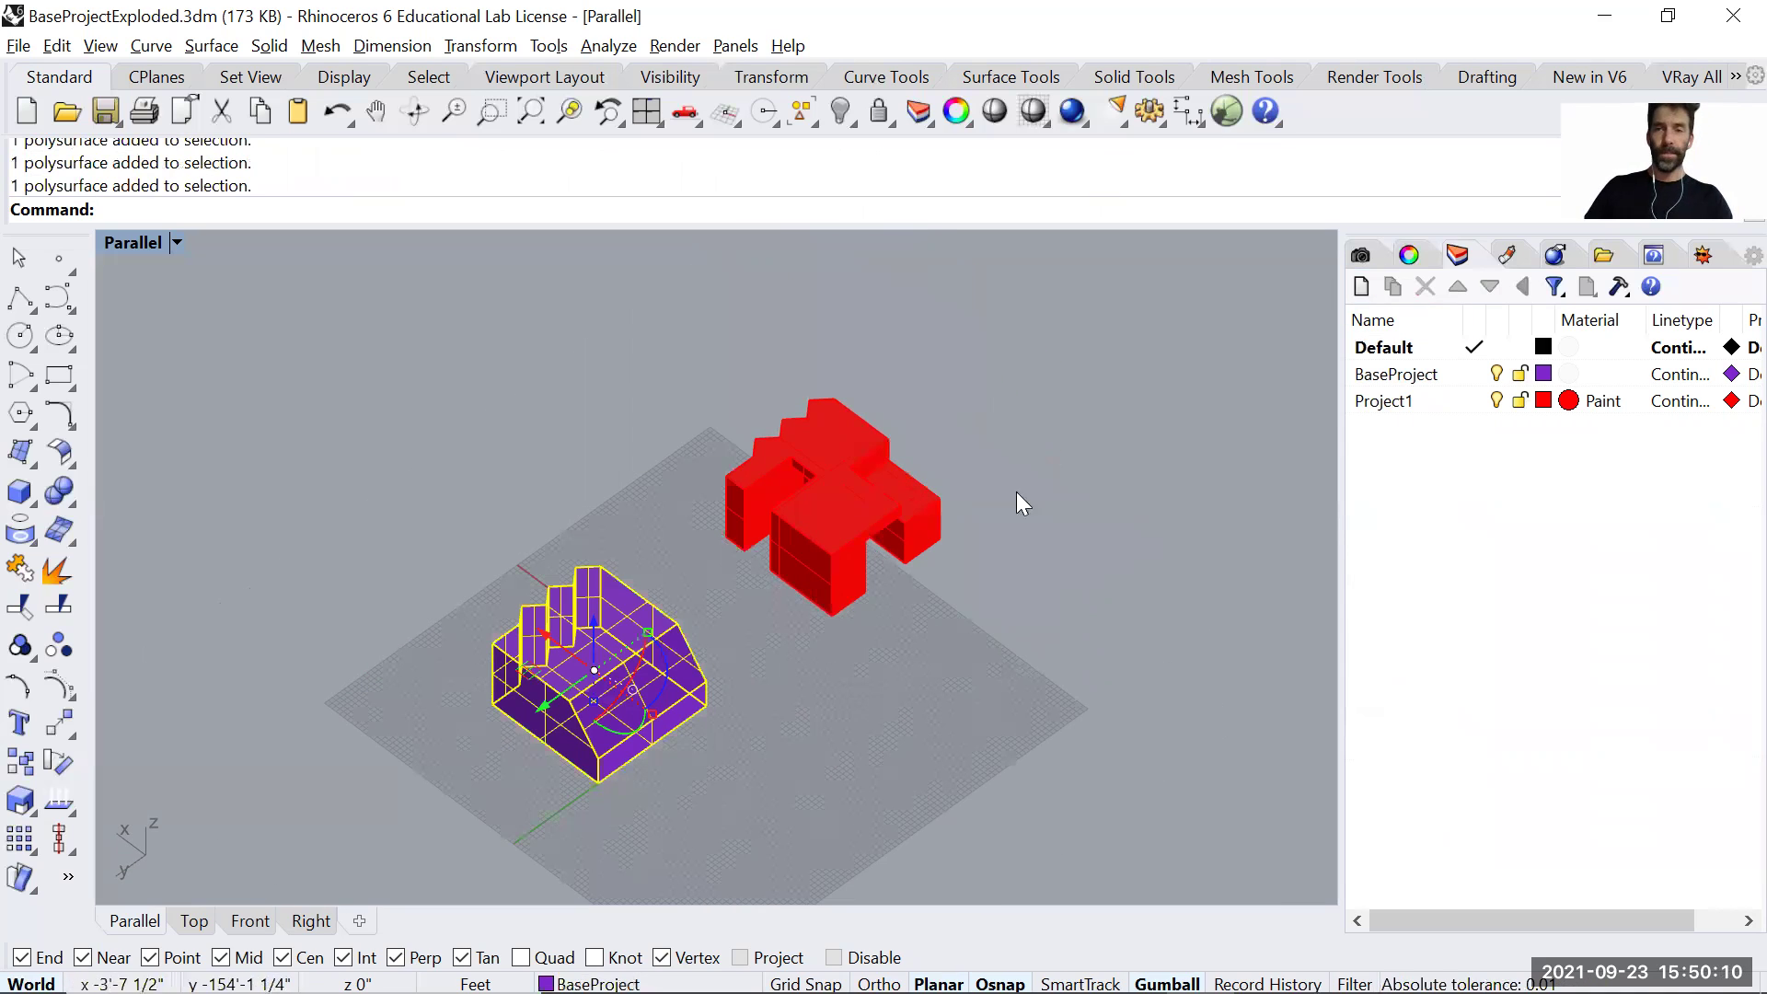
right_drag(884, 679, 797, 615)
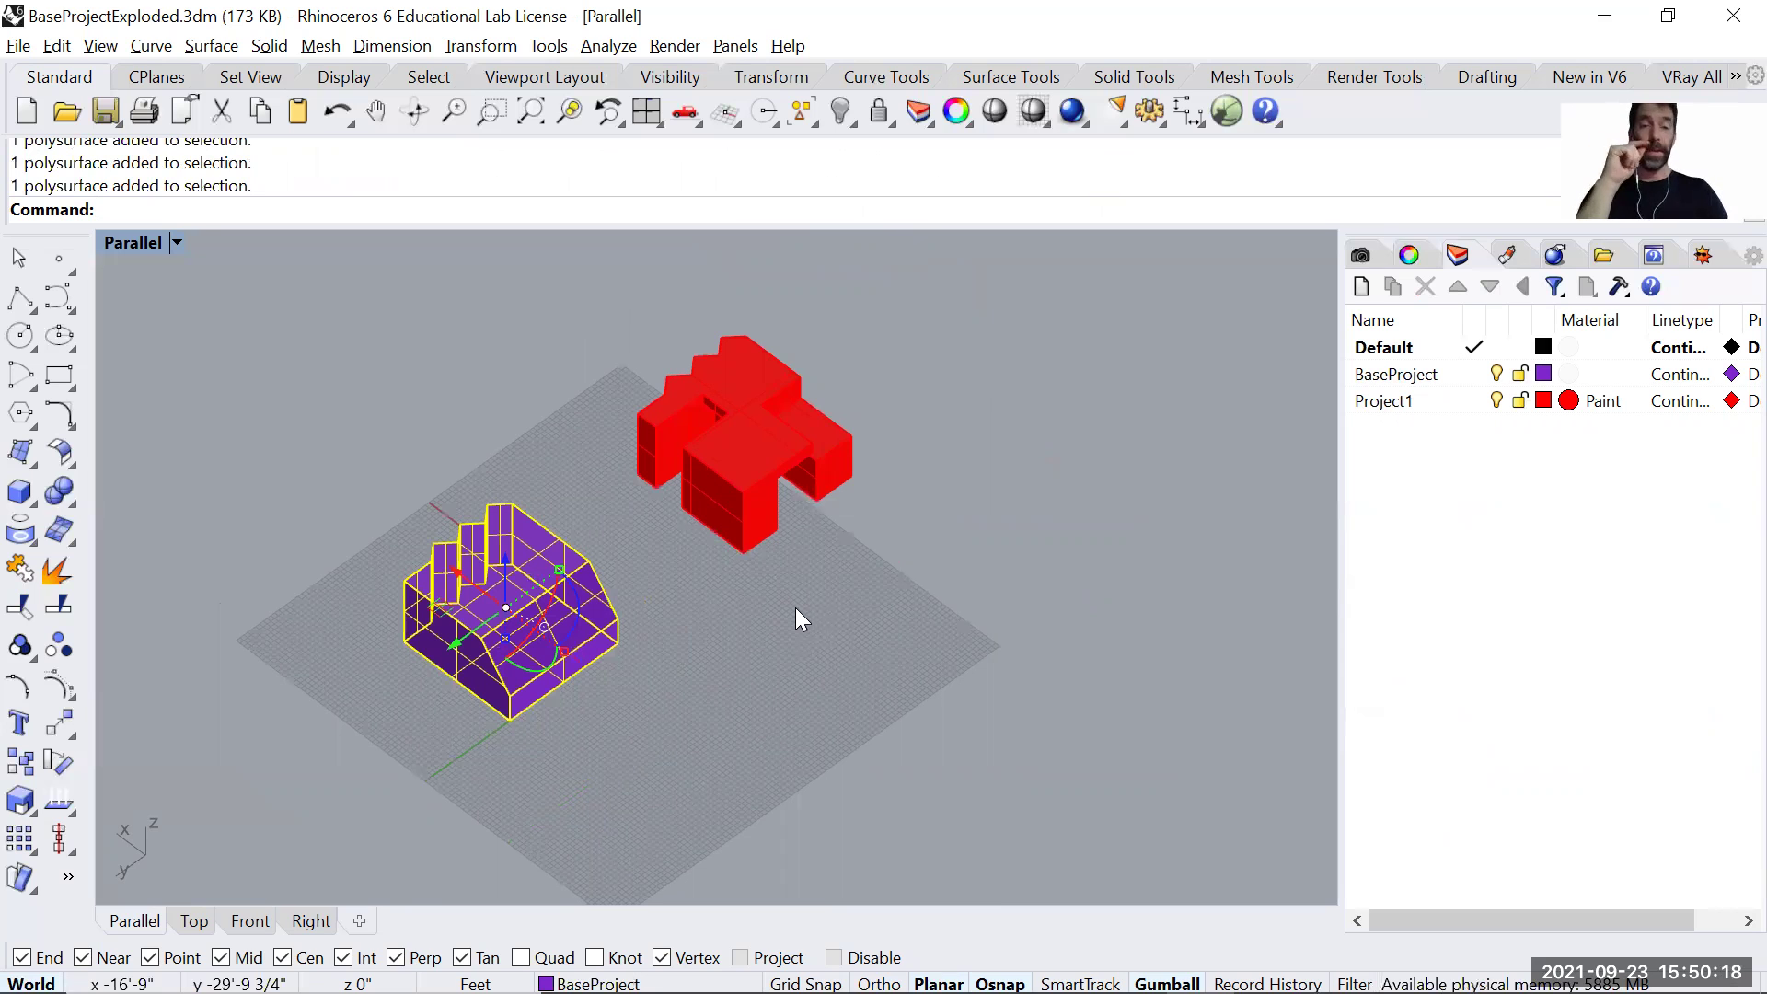
click(795, 607)
scroll(477, 754, up, 6)
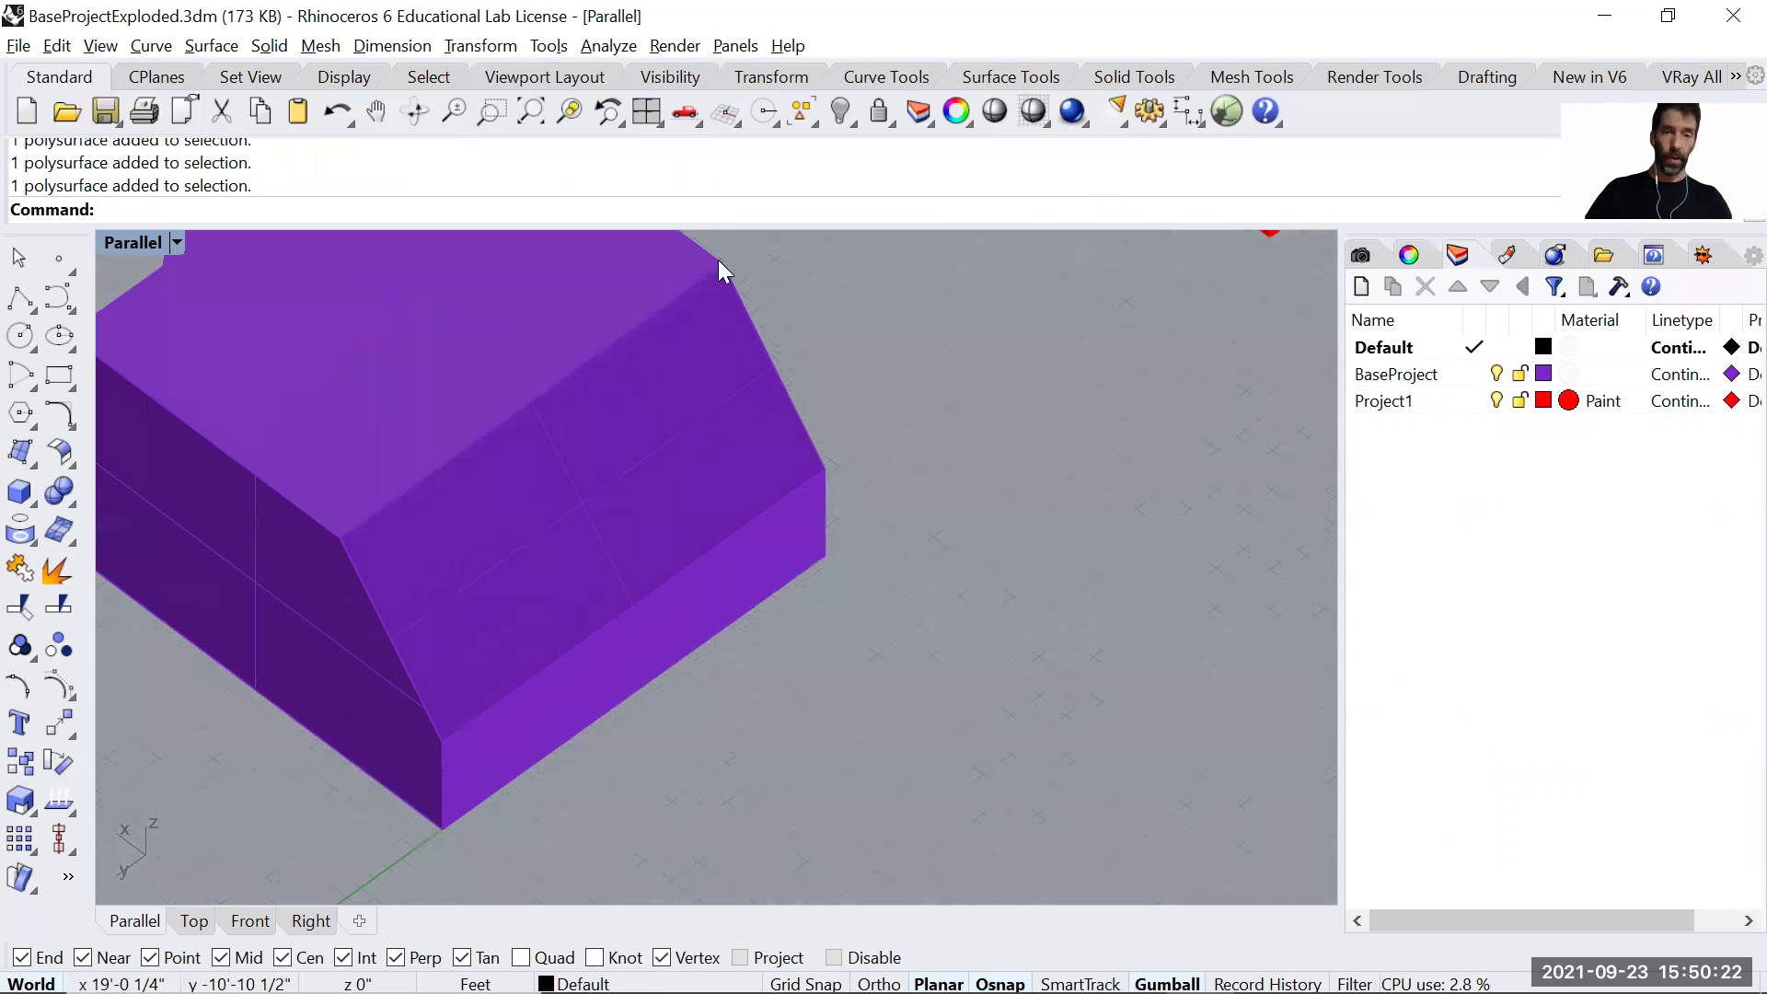
scroll(469, 699, down, 6)
Explode the purple solid into separate surfaces and accept the history break.
click(490, 679)
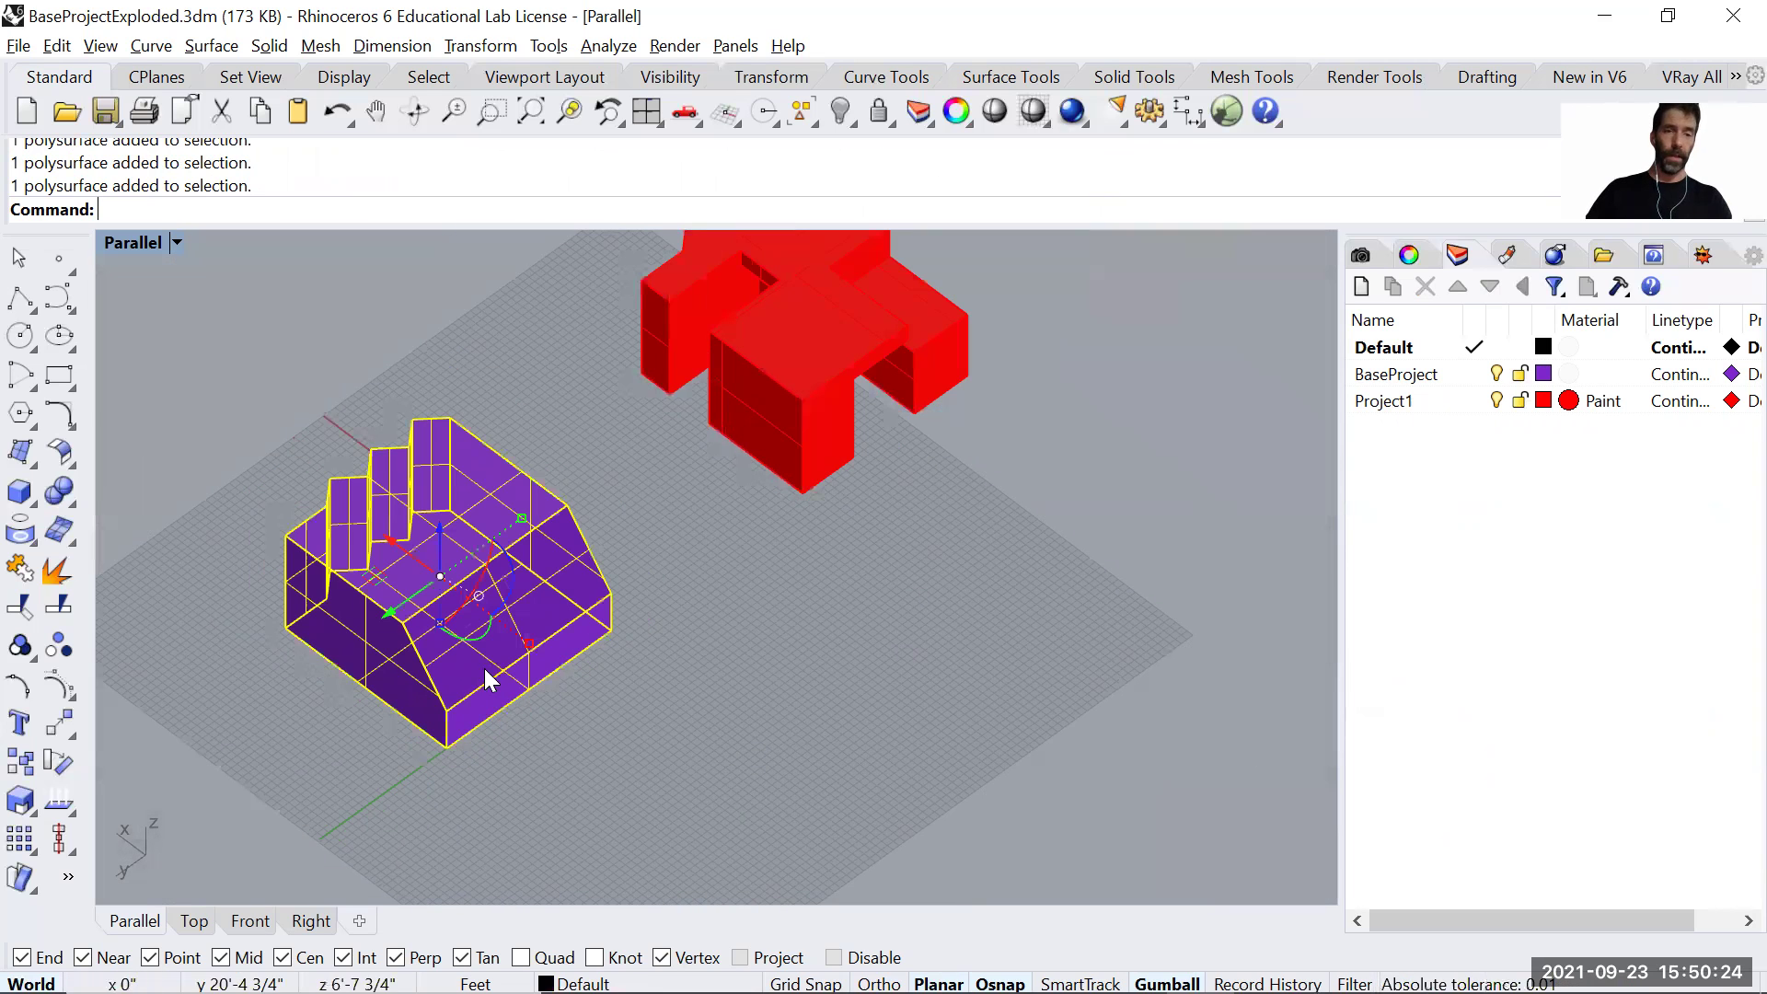
text(Explode)
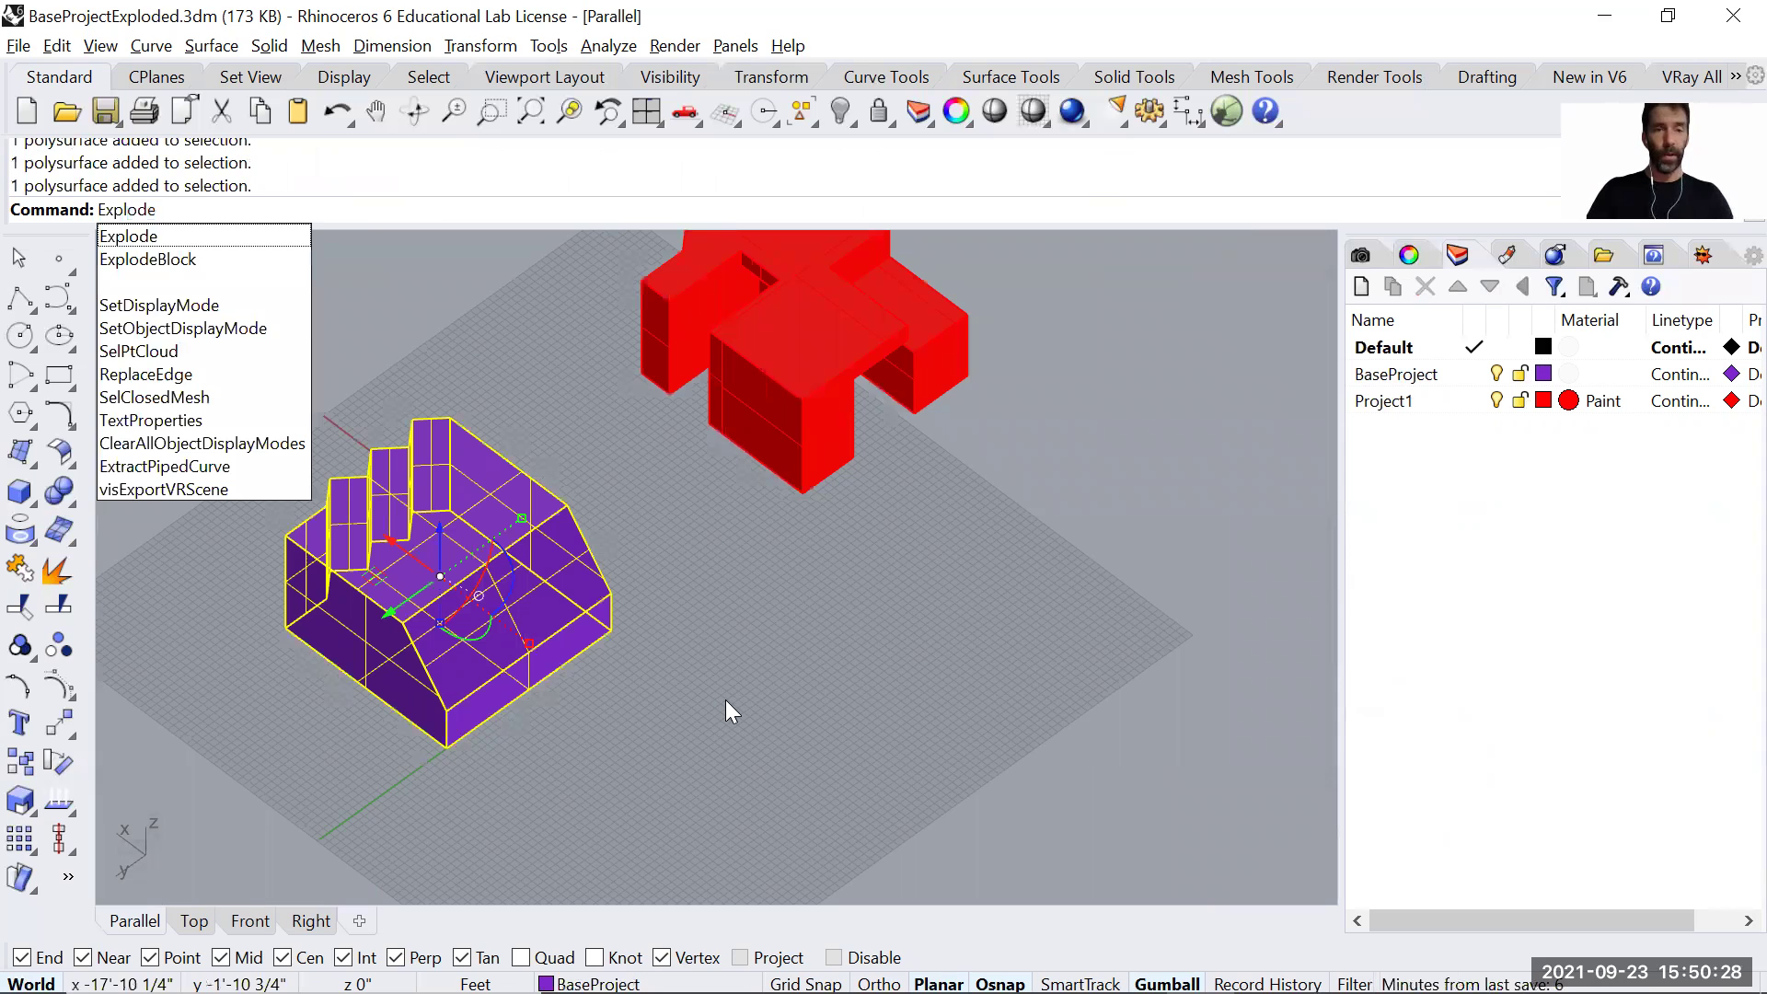
key(Return)
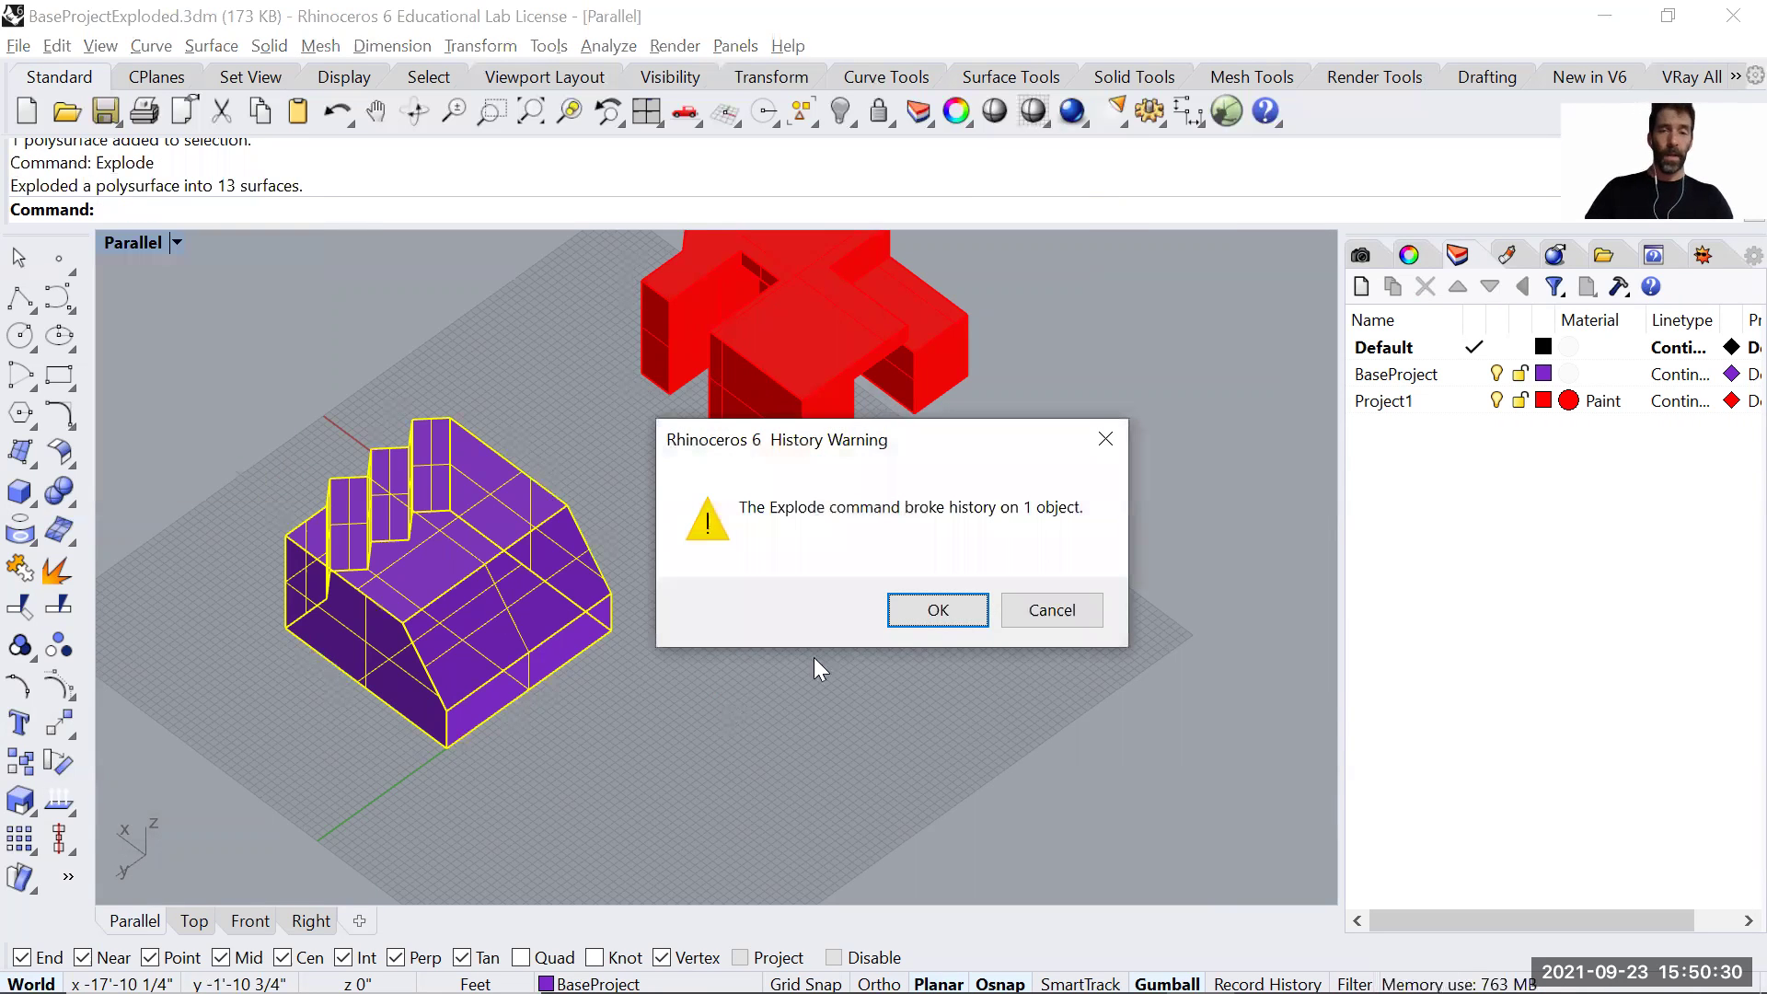
click(948, 609)
click(687, 701)
Move the slanted purple face out, away from the rest of the block.
click(497, 603)
scroll(548, 661, down, 3)
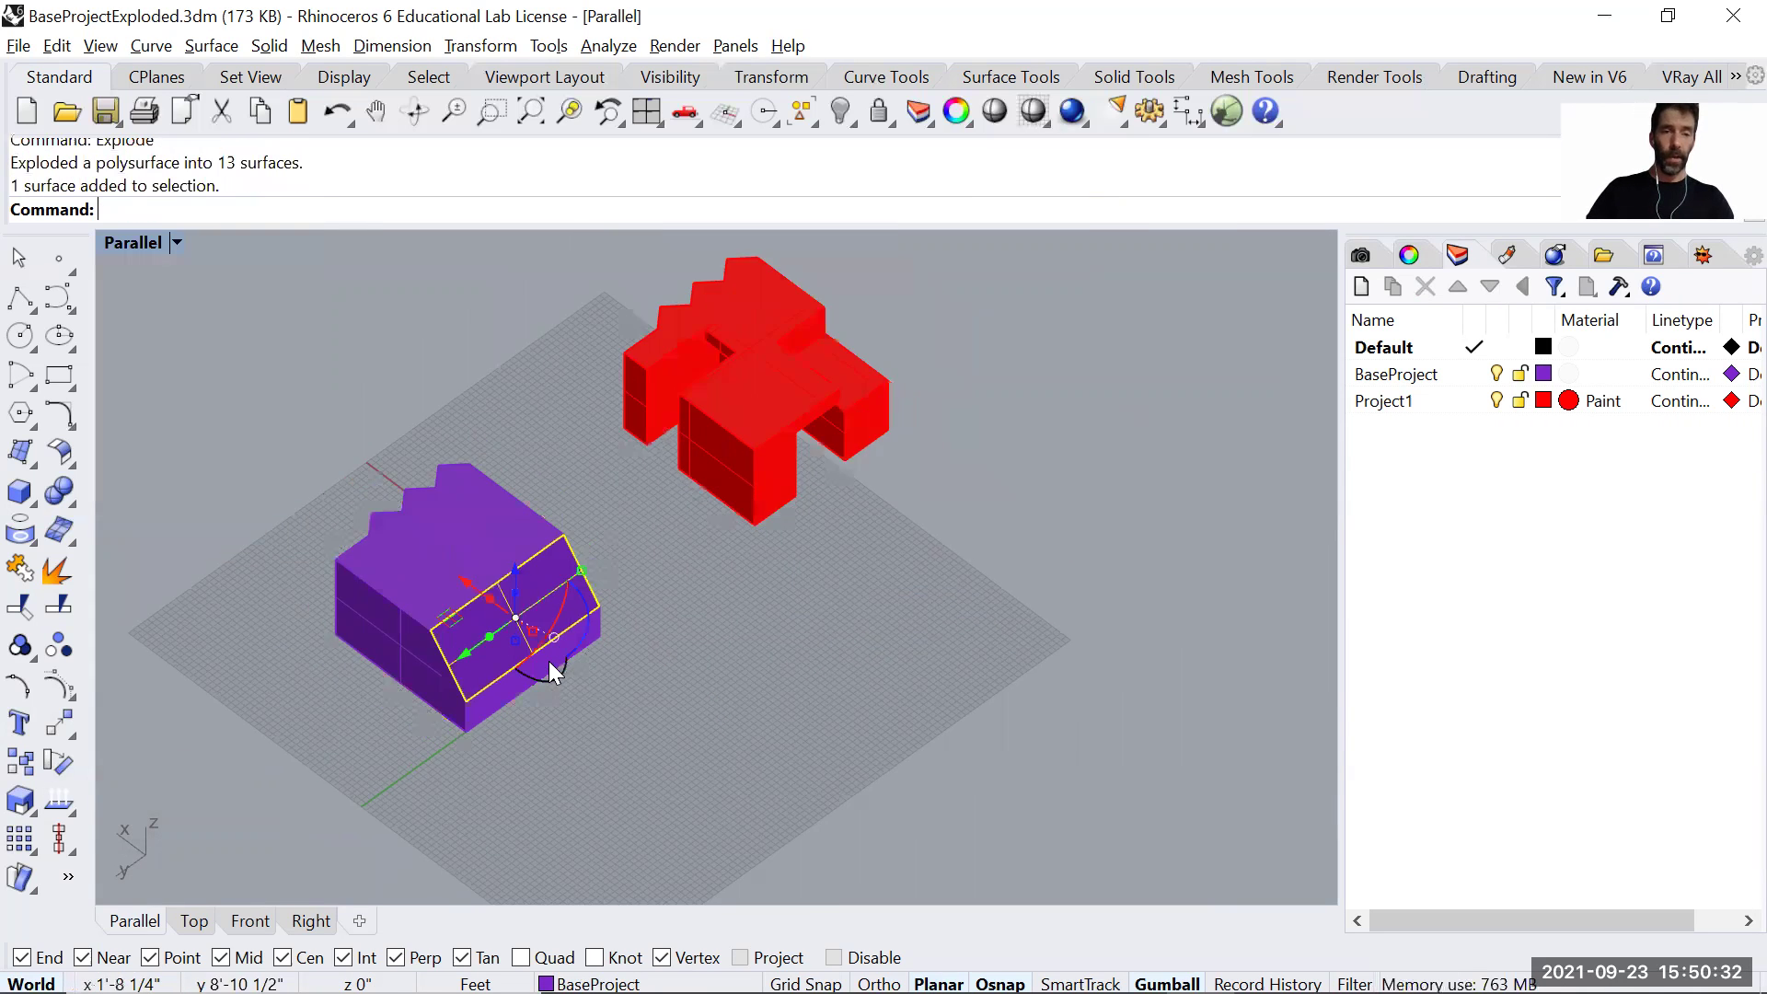
drag(470, 596, 602, 694)
click(942, 805)
Move the block's side face with the sloped corner away from the block, and undo that move.
right_drag(607, 729, 442, 667)
click(441, 666)
drag(442, 667, 361, 750)
click(714, 747)
right_drag(714, 747, 779, 611)
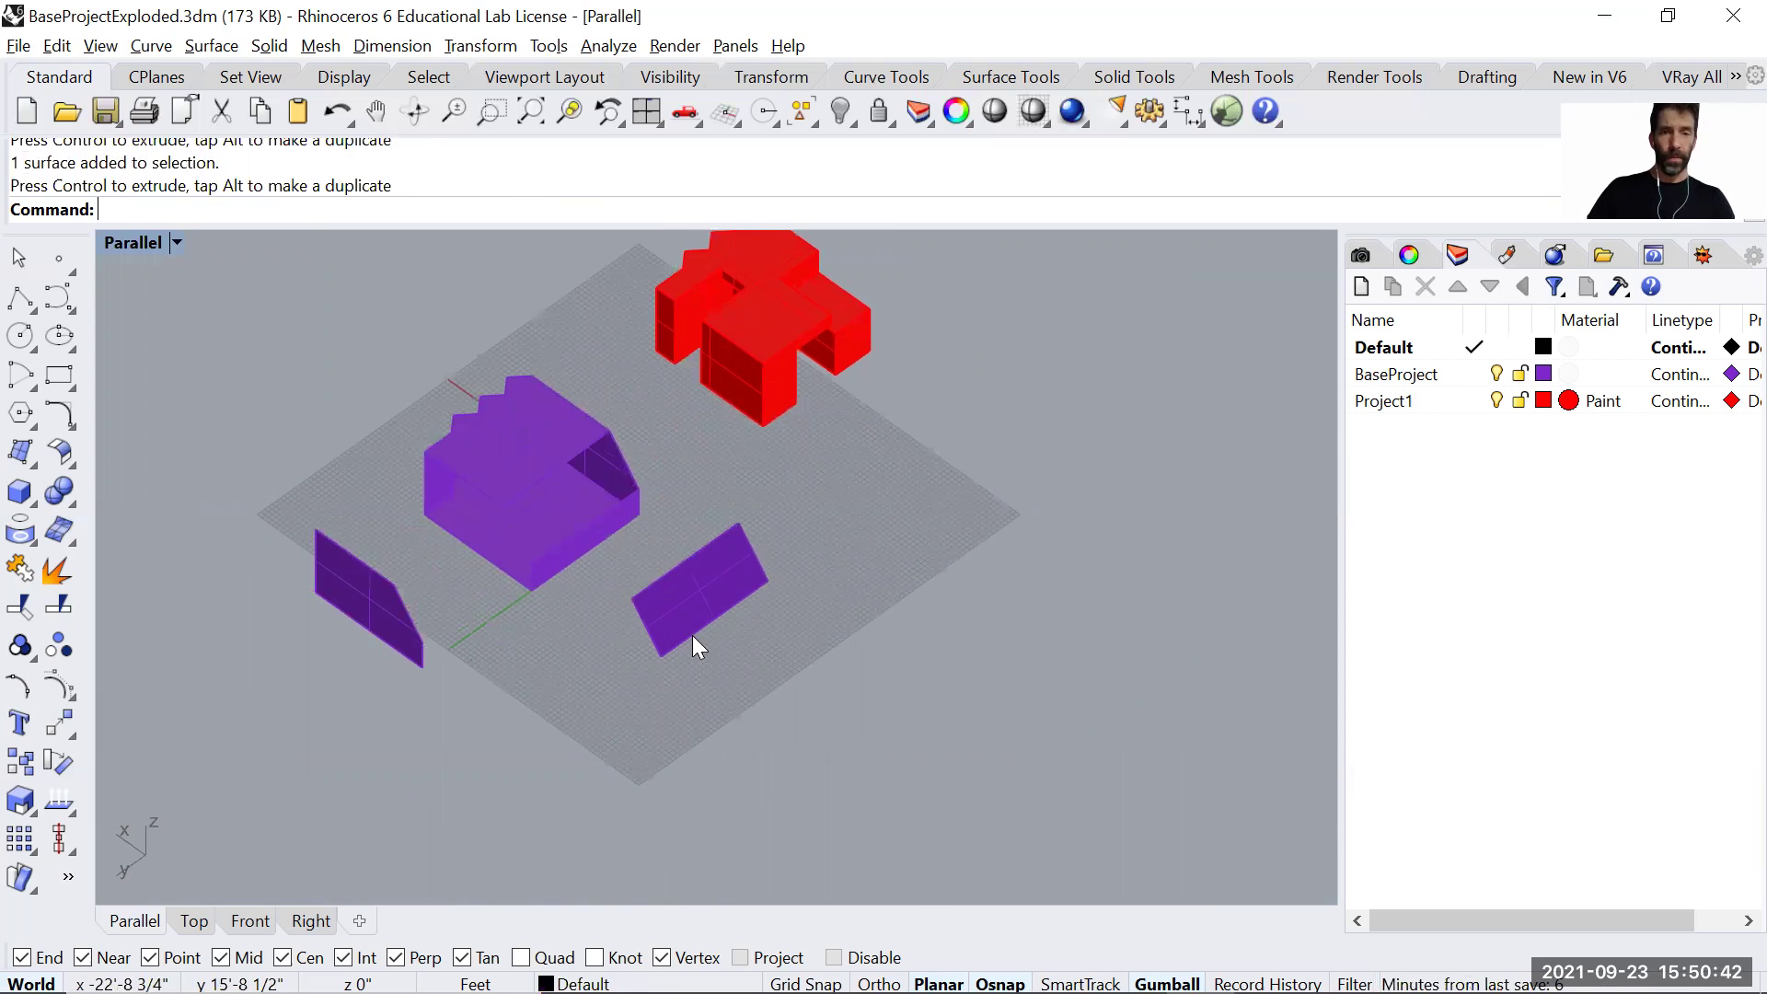
key(ctrl+z)
Duplicate the border of the separated slanted face and move the outline curve beside it.
click(698, 603)
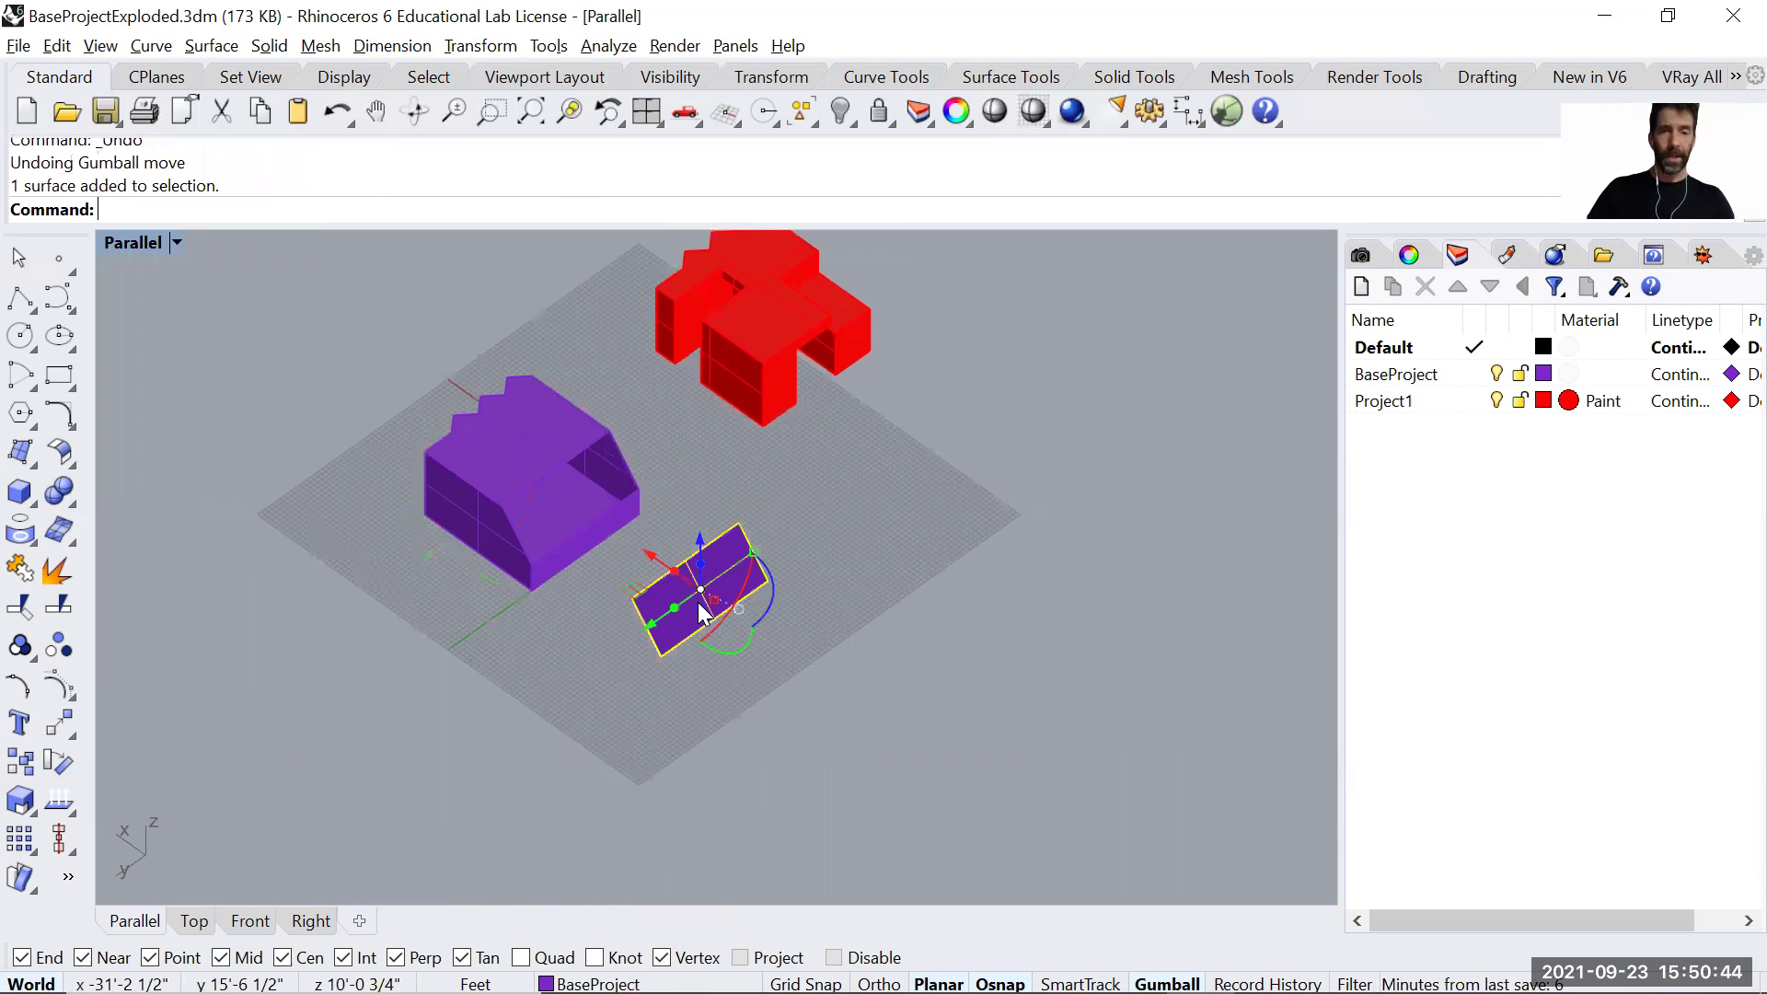
click(35, 544)
drag(108, 508, 171, 293)
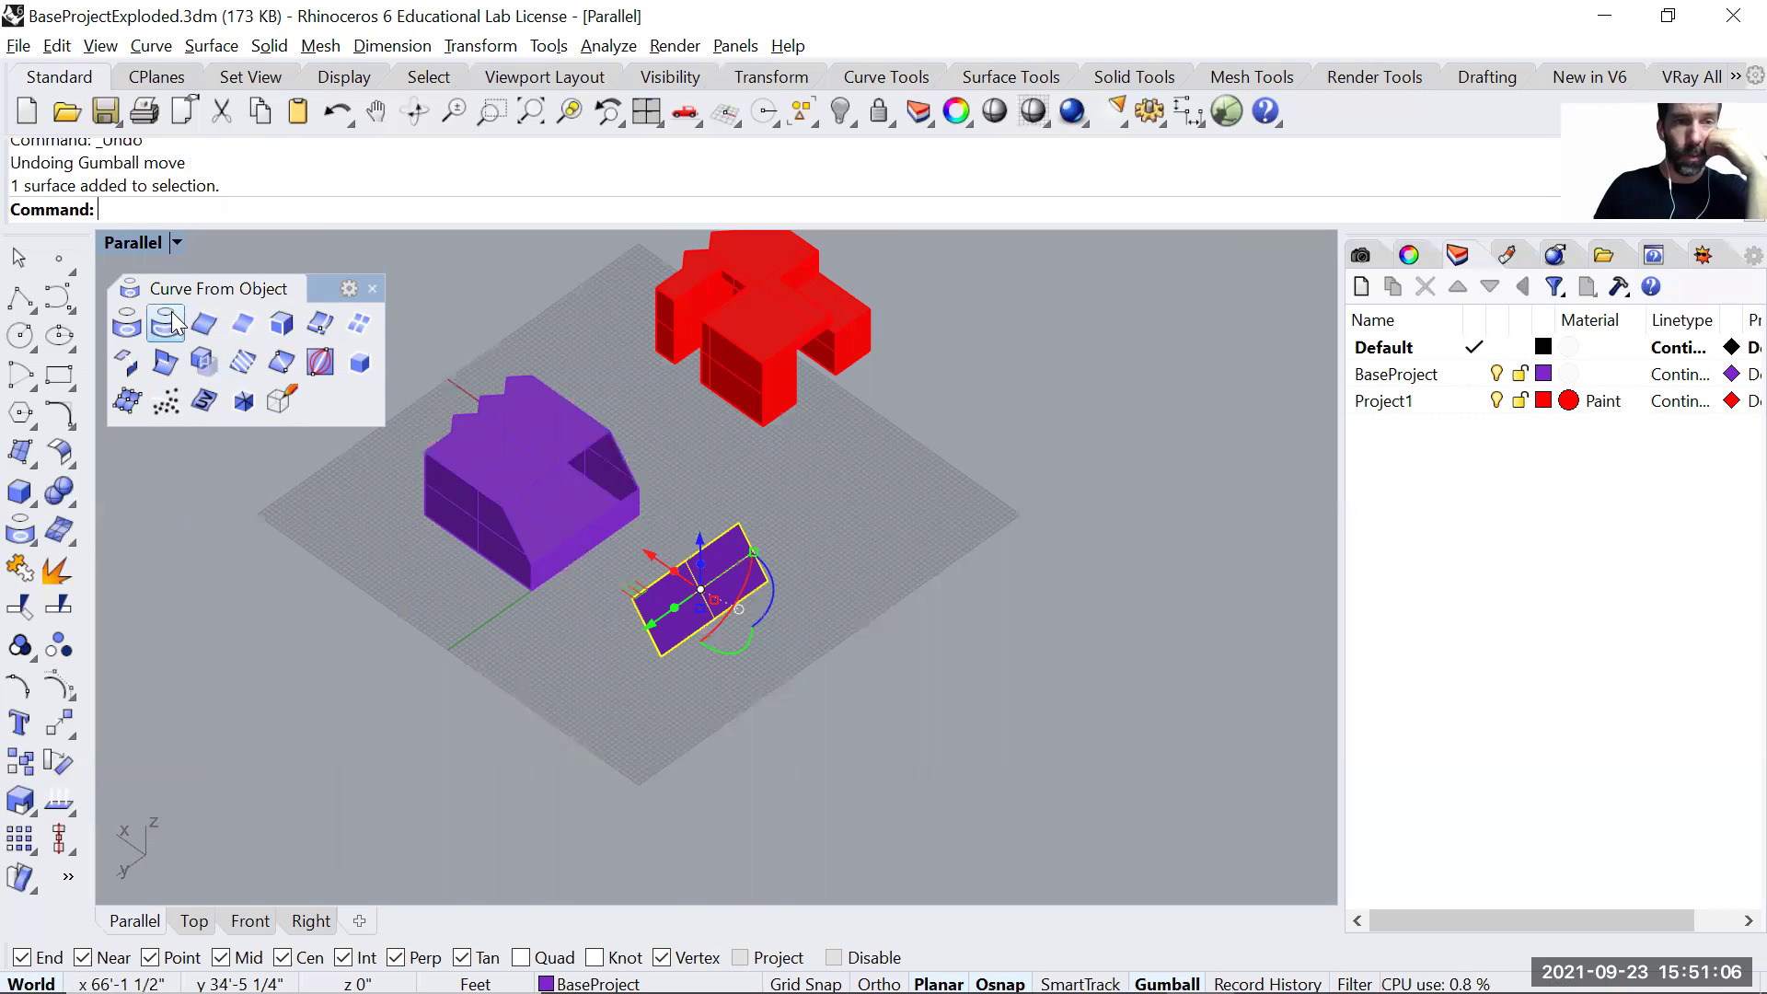
click(251, 327)
drag(651, 556, 753, 633)
click(897, 724)
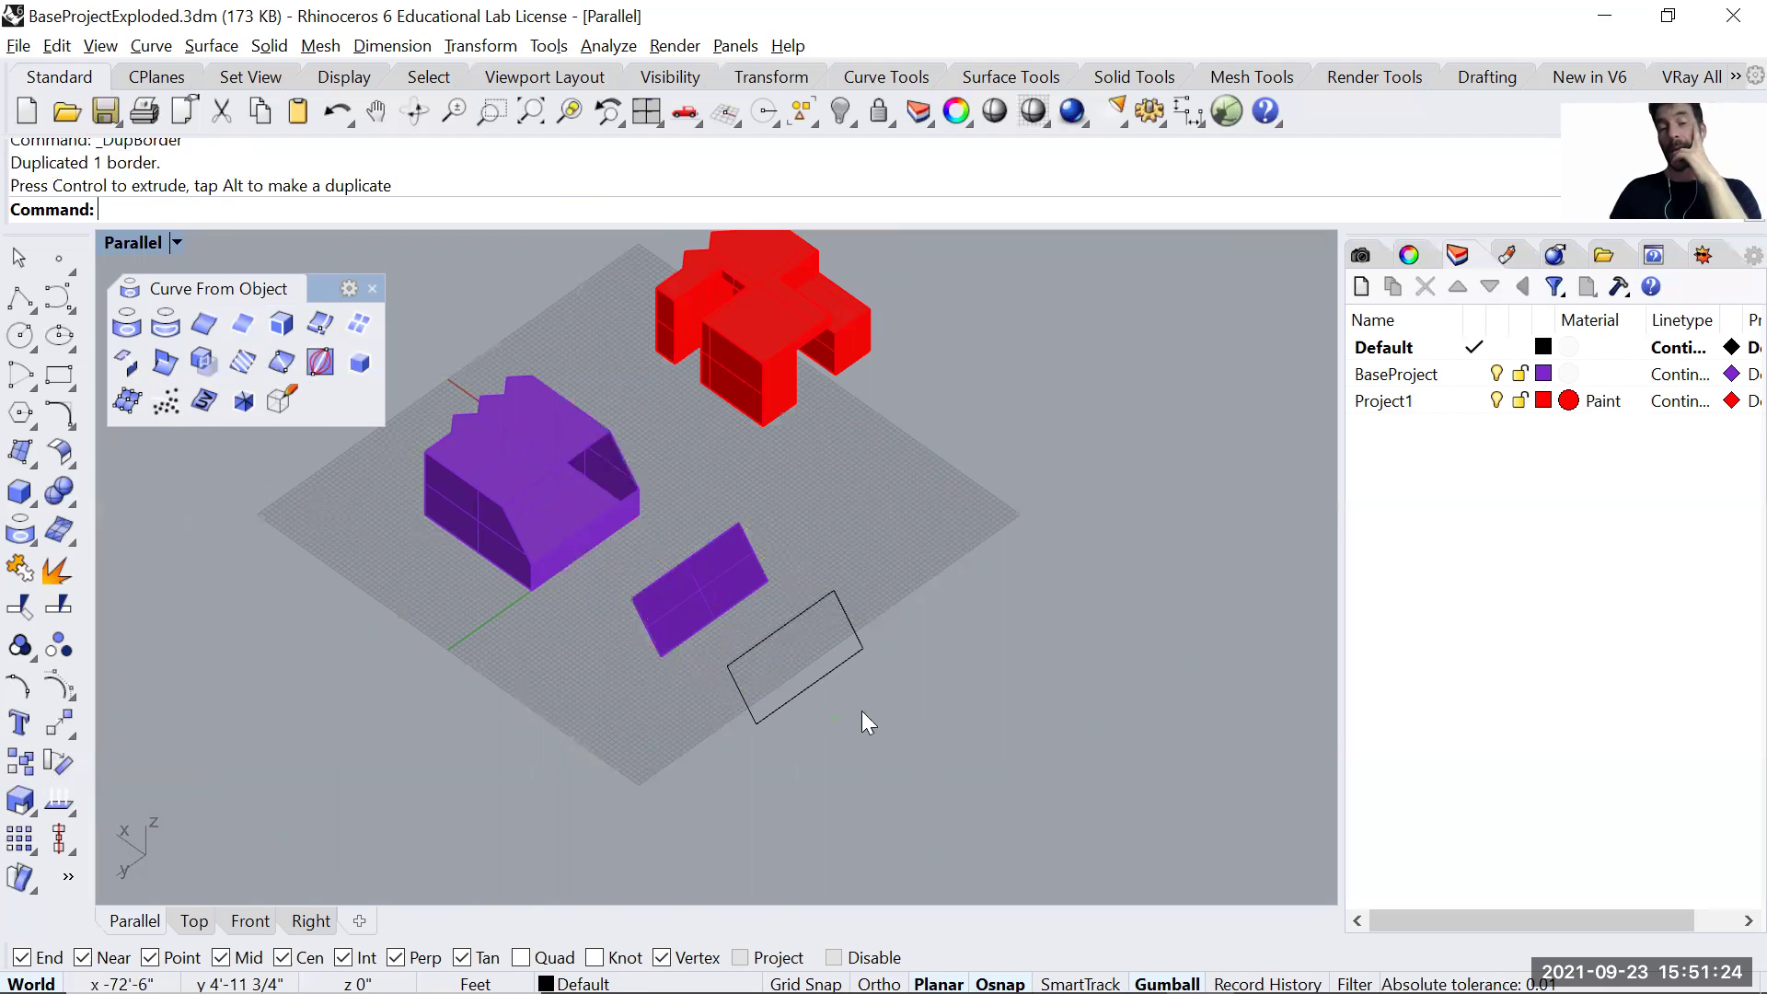
Undo the outline's move, the border duplication and the slanted face's move.
ctrl+shift+click(486, 536)
click(806, 666)
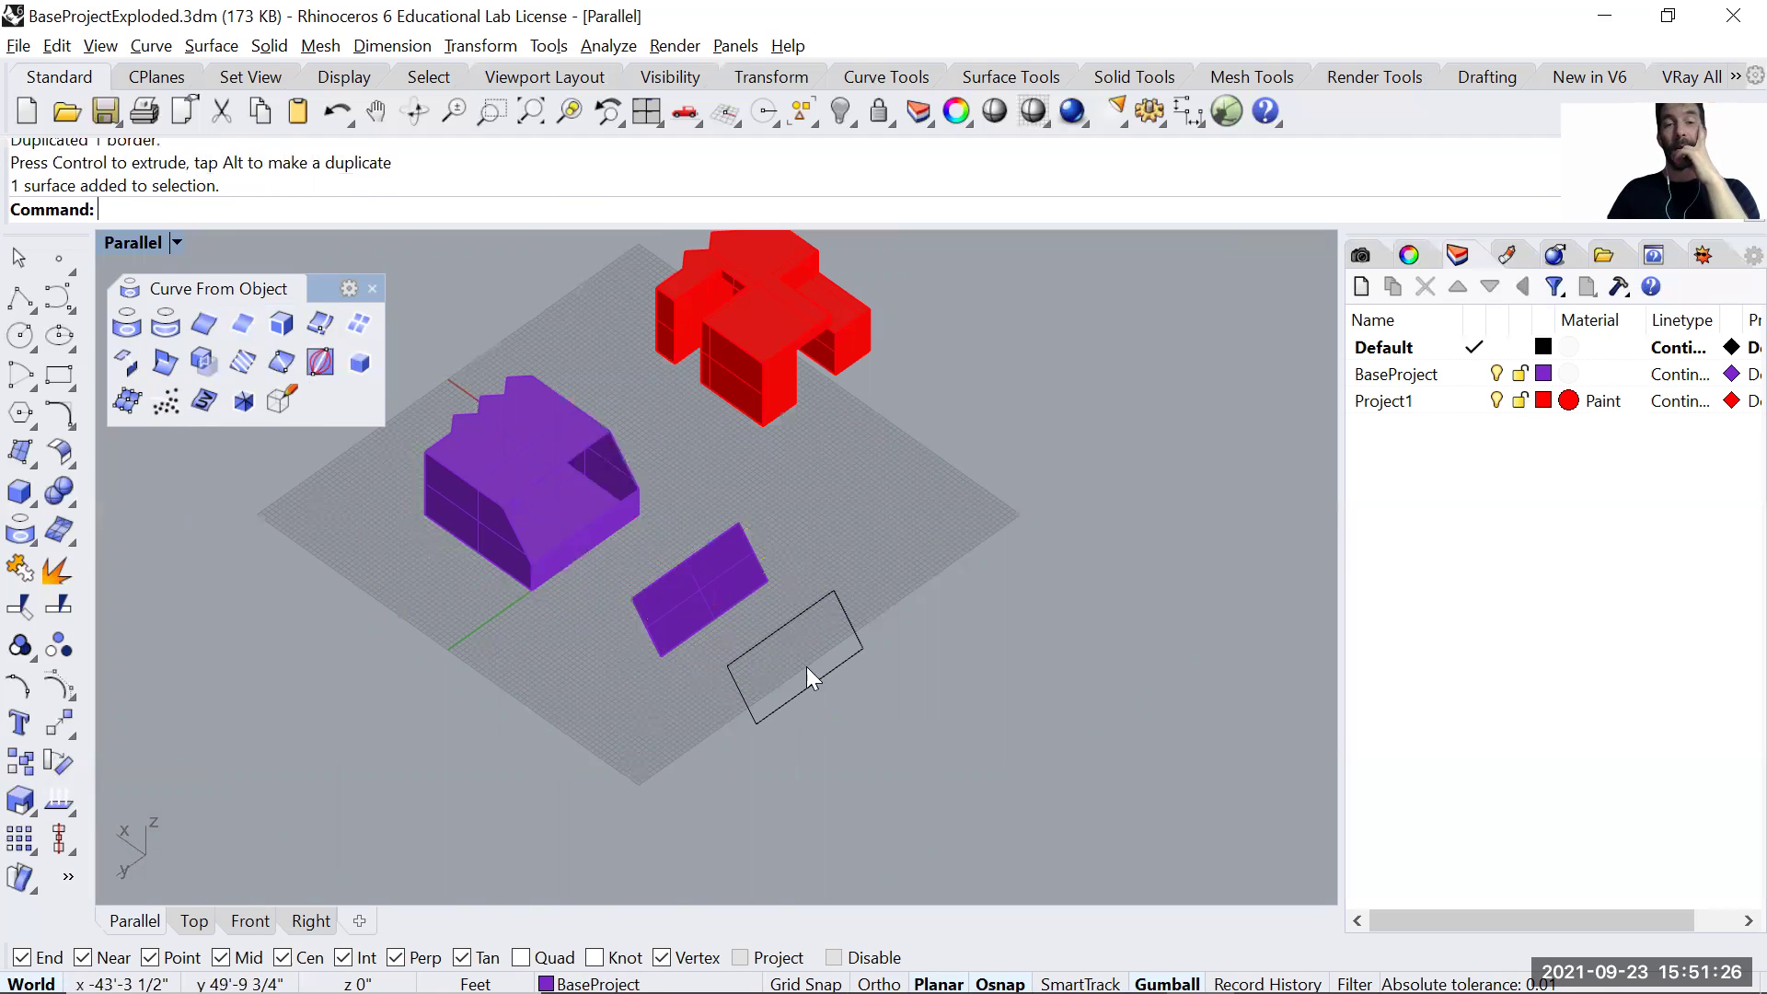
click(806, 608)
click(787, 769)
key(ctrl+z)
key(ctrl+z)
key(ctrl+z)
Duplicate the borders of all the exploded purple surfaces and move the outline curves clear of the block.
click(709, 742)
ctrl+shift+click(523, 456)
click(585, 554)
scroll(585, 554, down, 2)
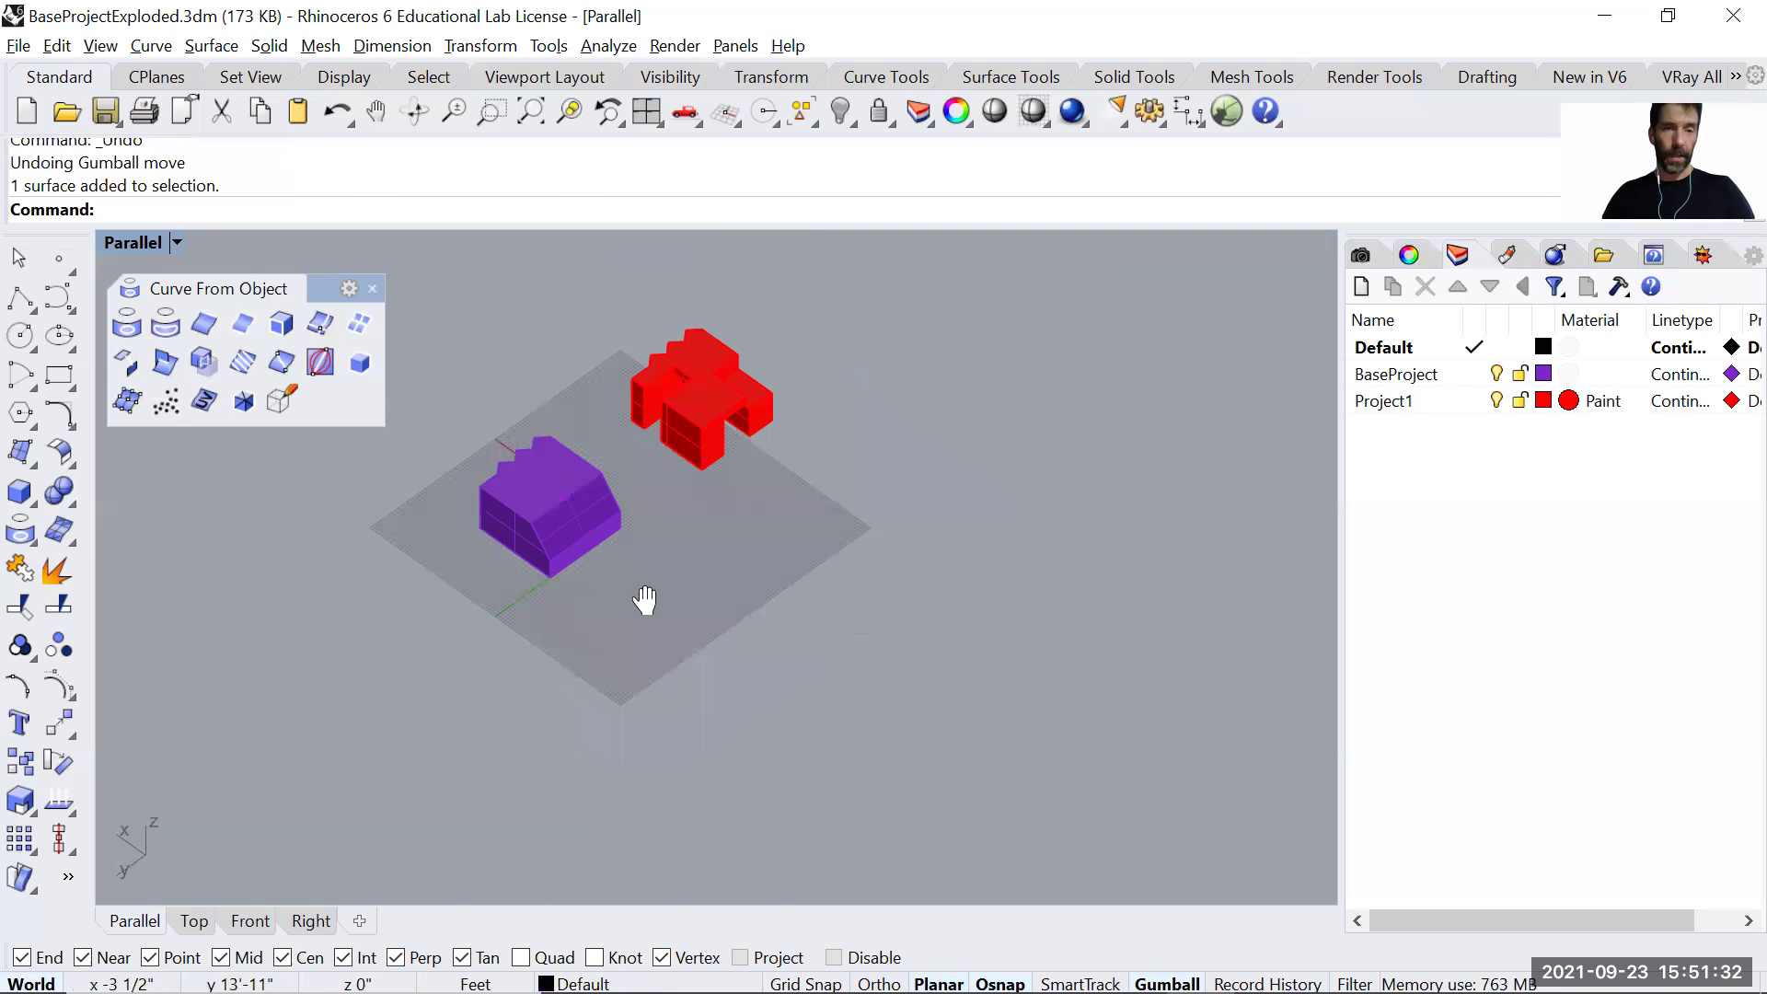
right_drag(644, 599, 685, 627)
drag(458, 450, 679, 624)
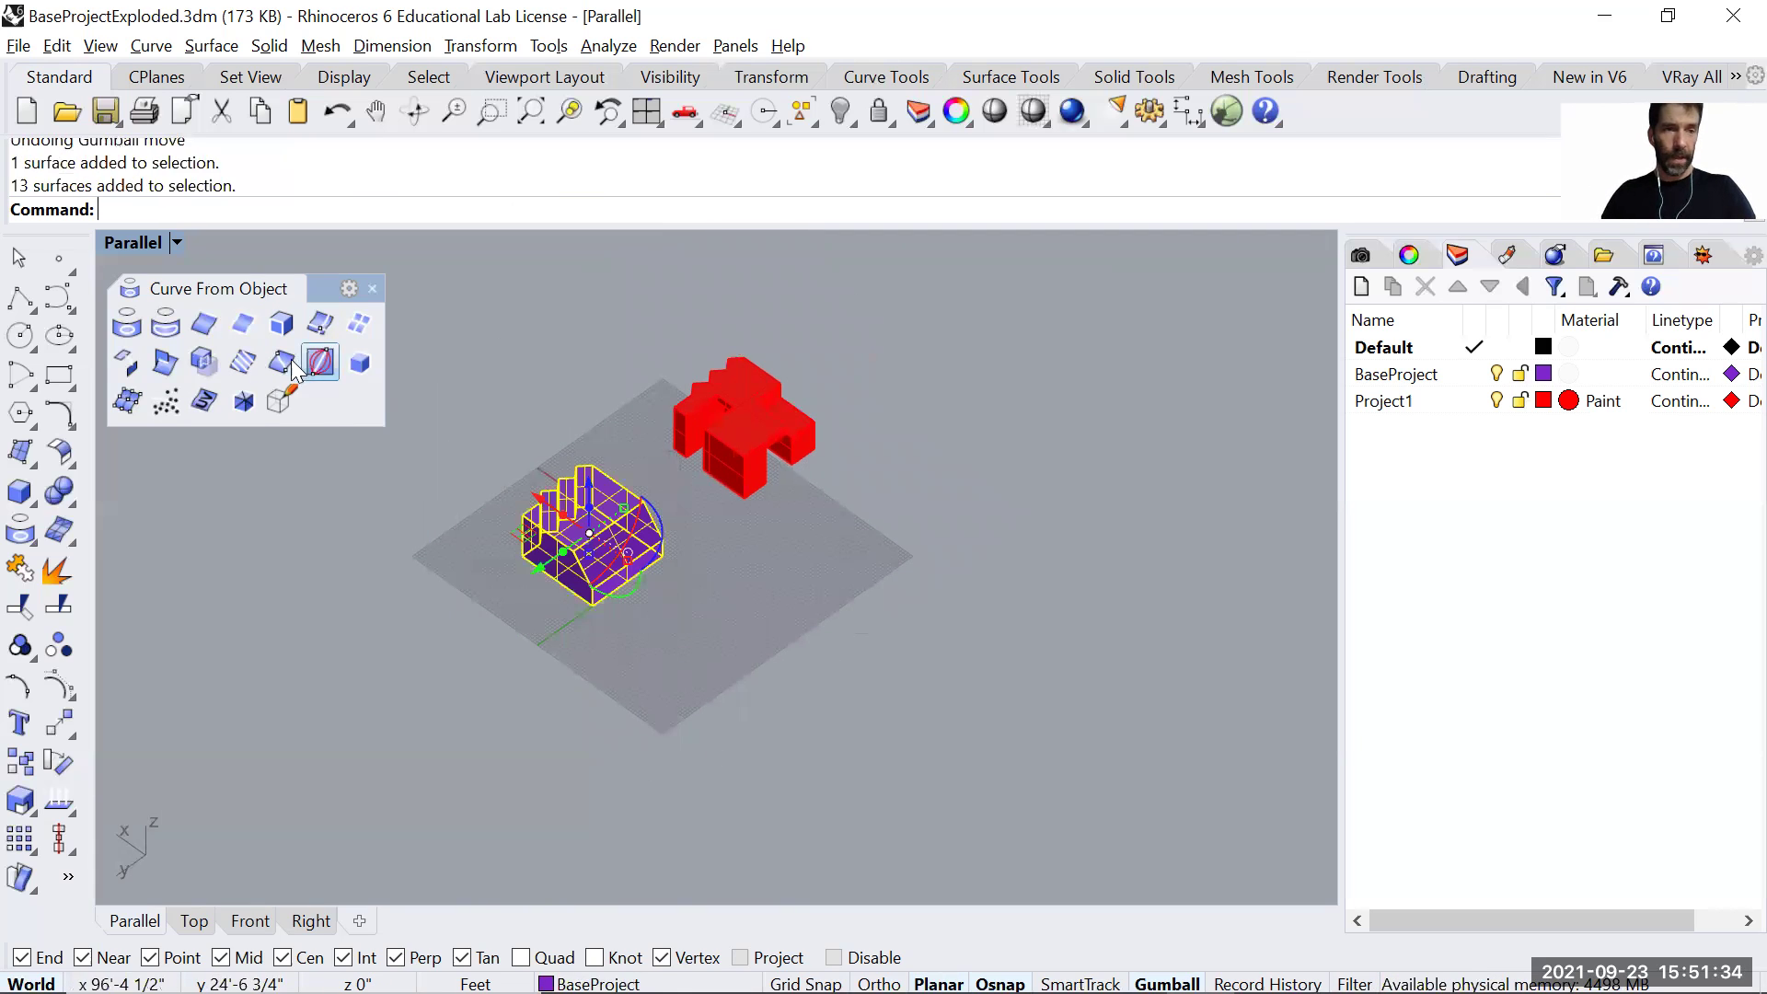
click(320, 362)
drag(554, 507, 702, 612)
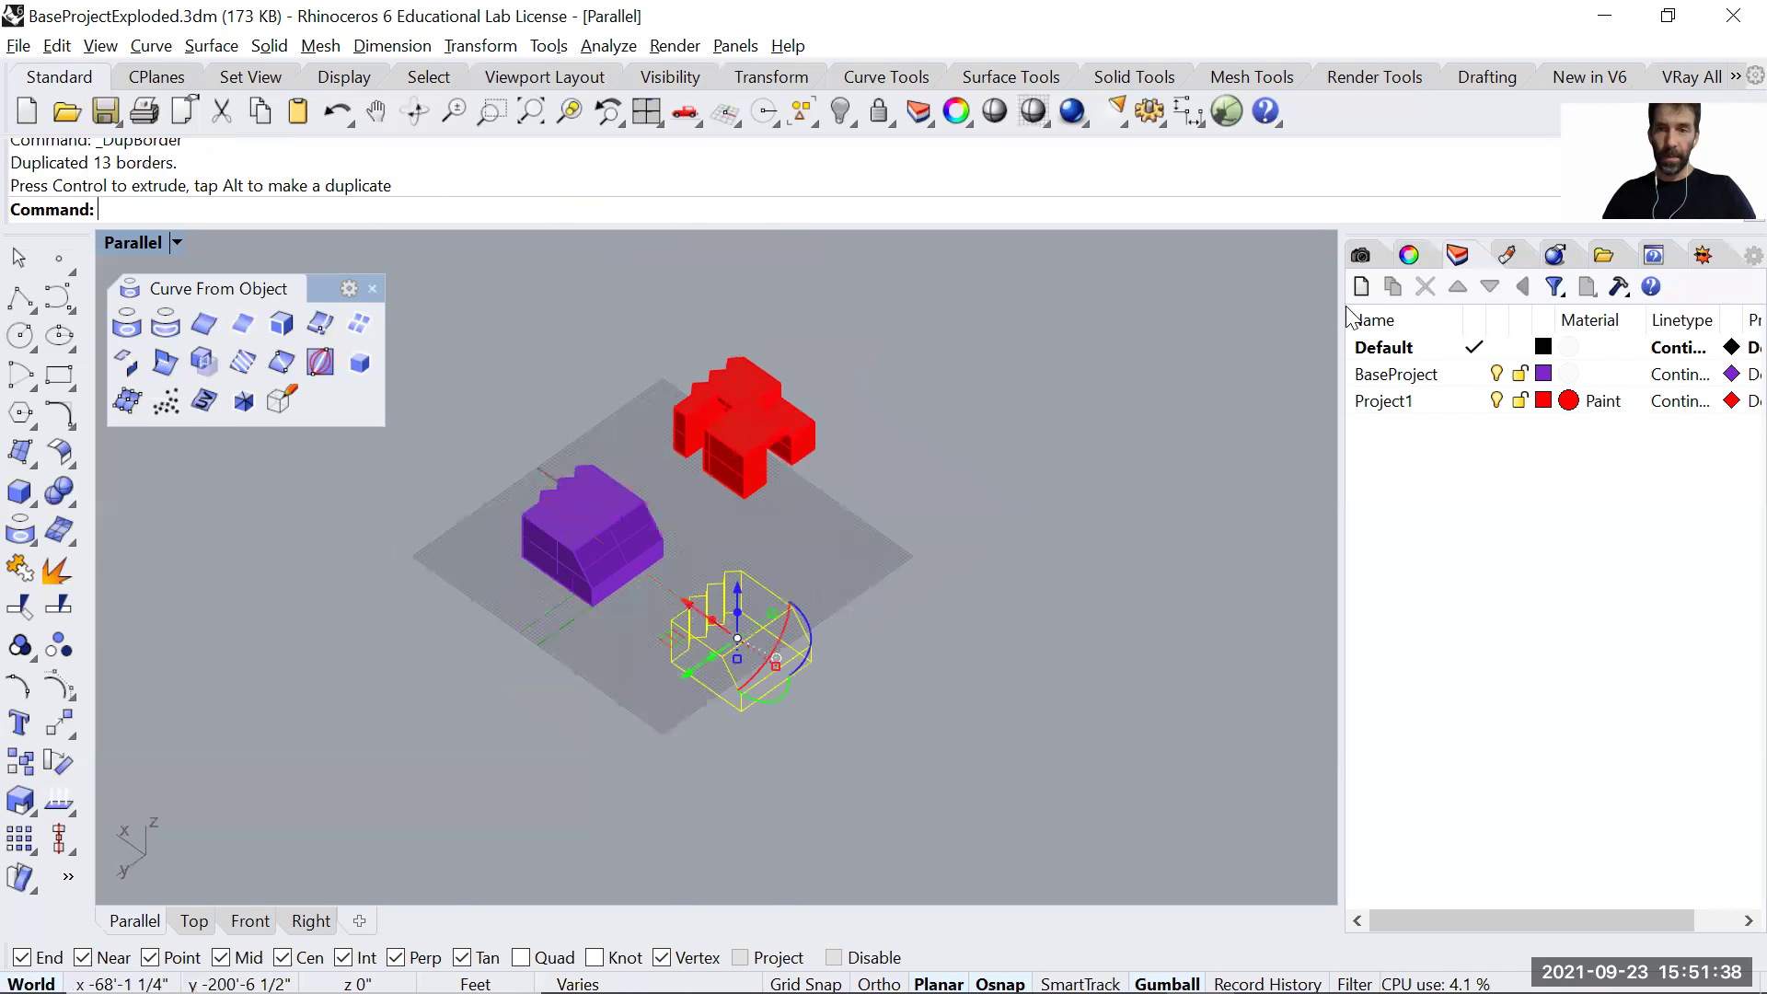
Create a new layer named LaserCutLines.
click(1361, 286)
text(Las)
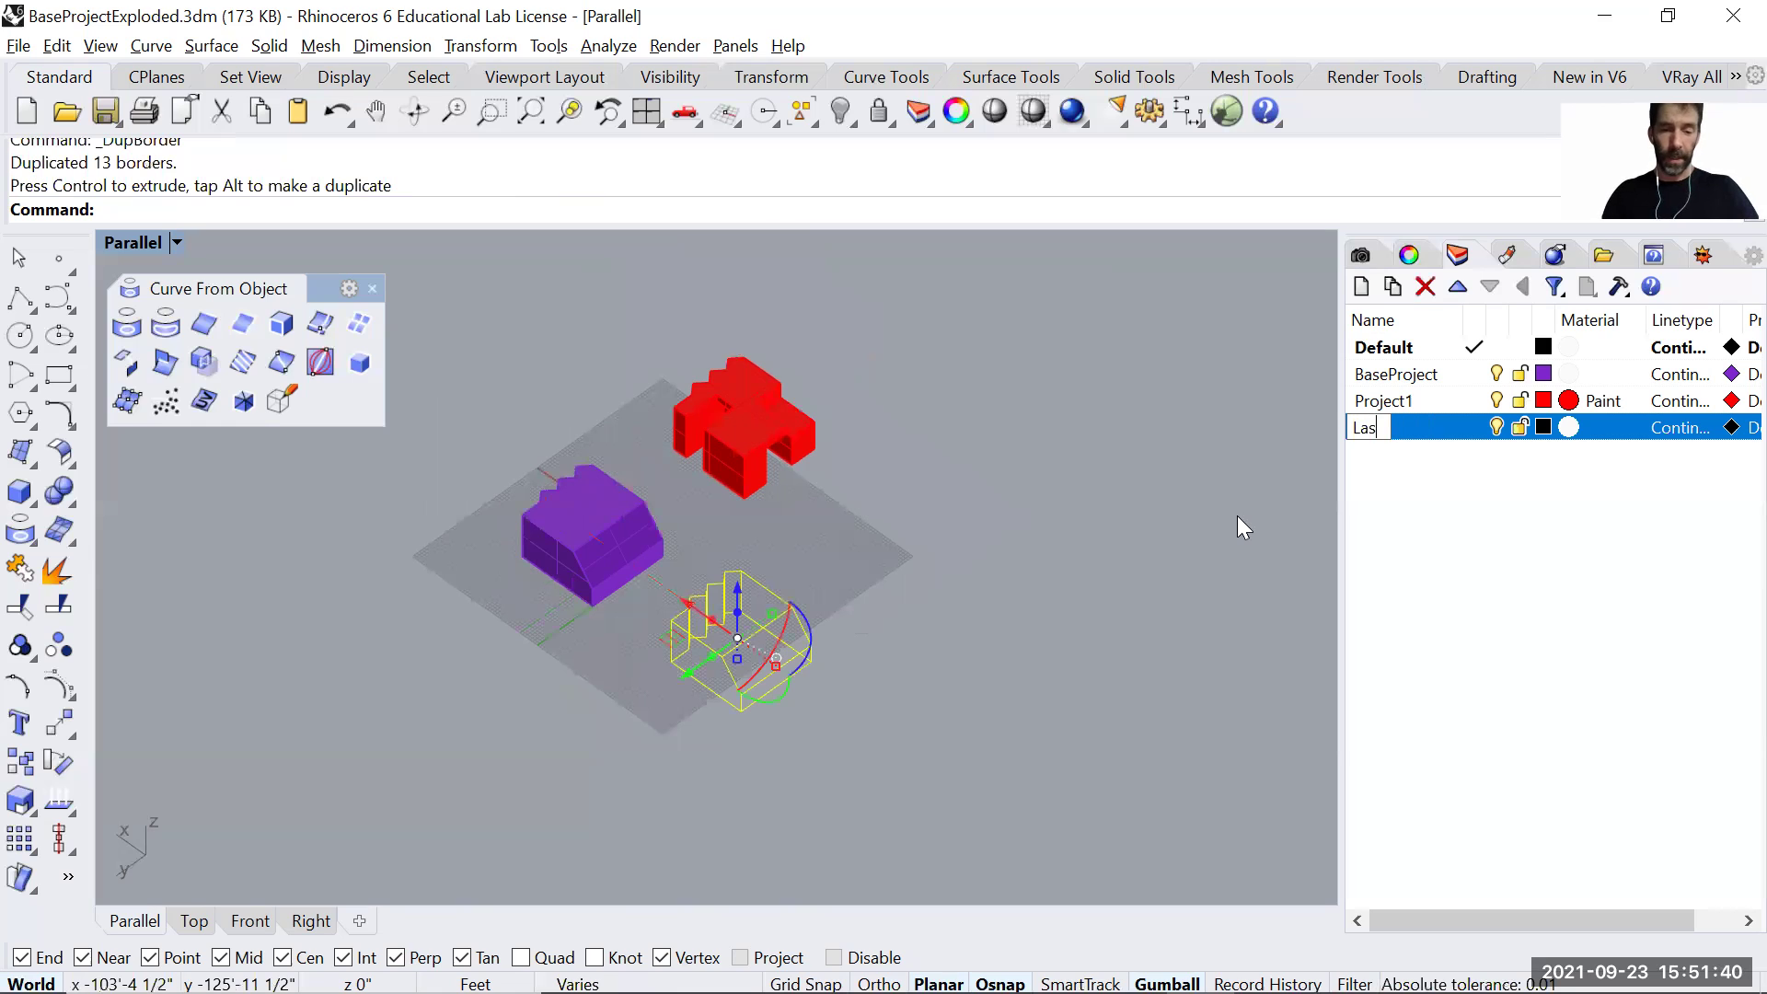
text(erCutLines)
key(Return)
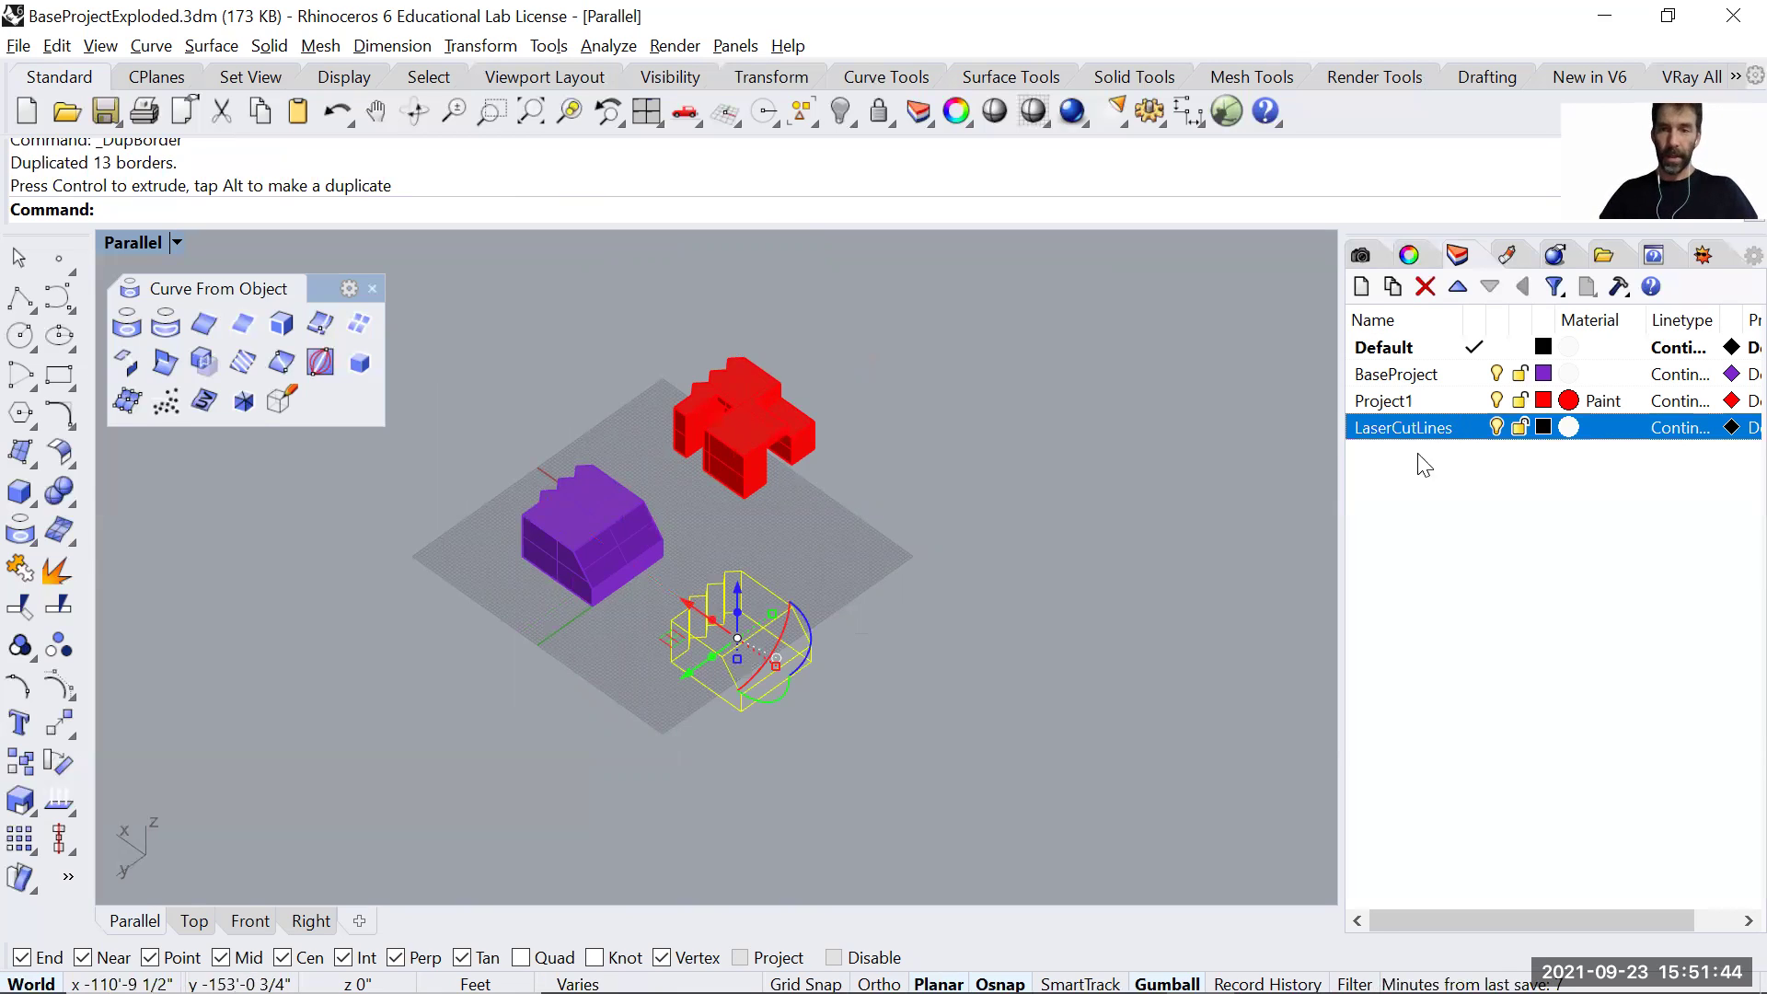
Move the selected outline curves of the purple block to the LaserCutLines layer and deselect them.
right_click(1399, 429)
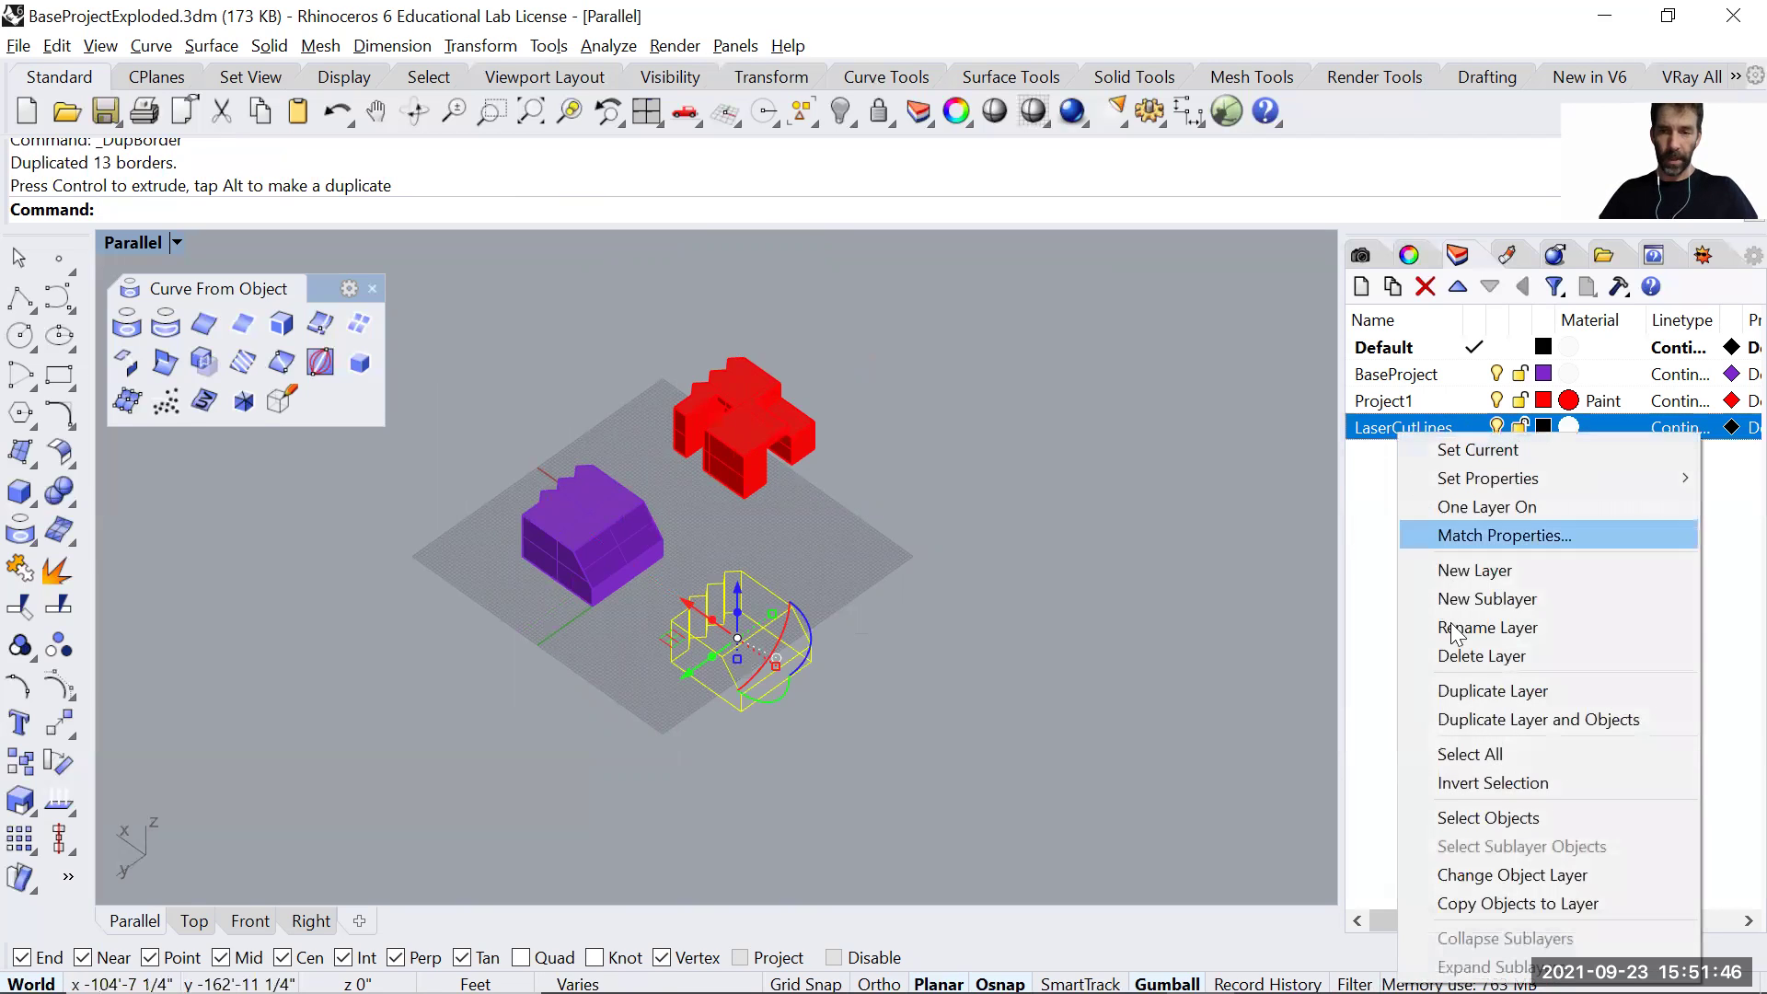
click(1479, 872)
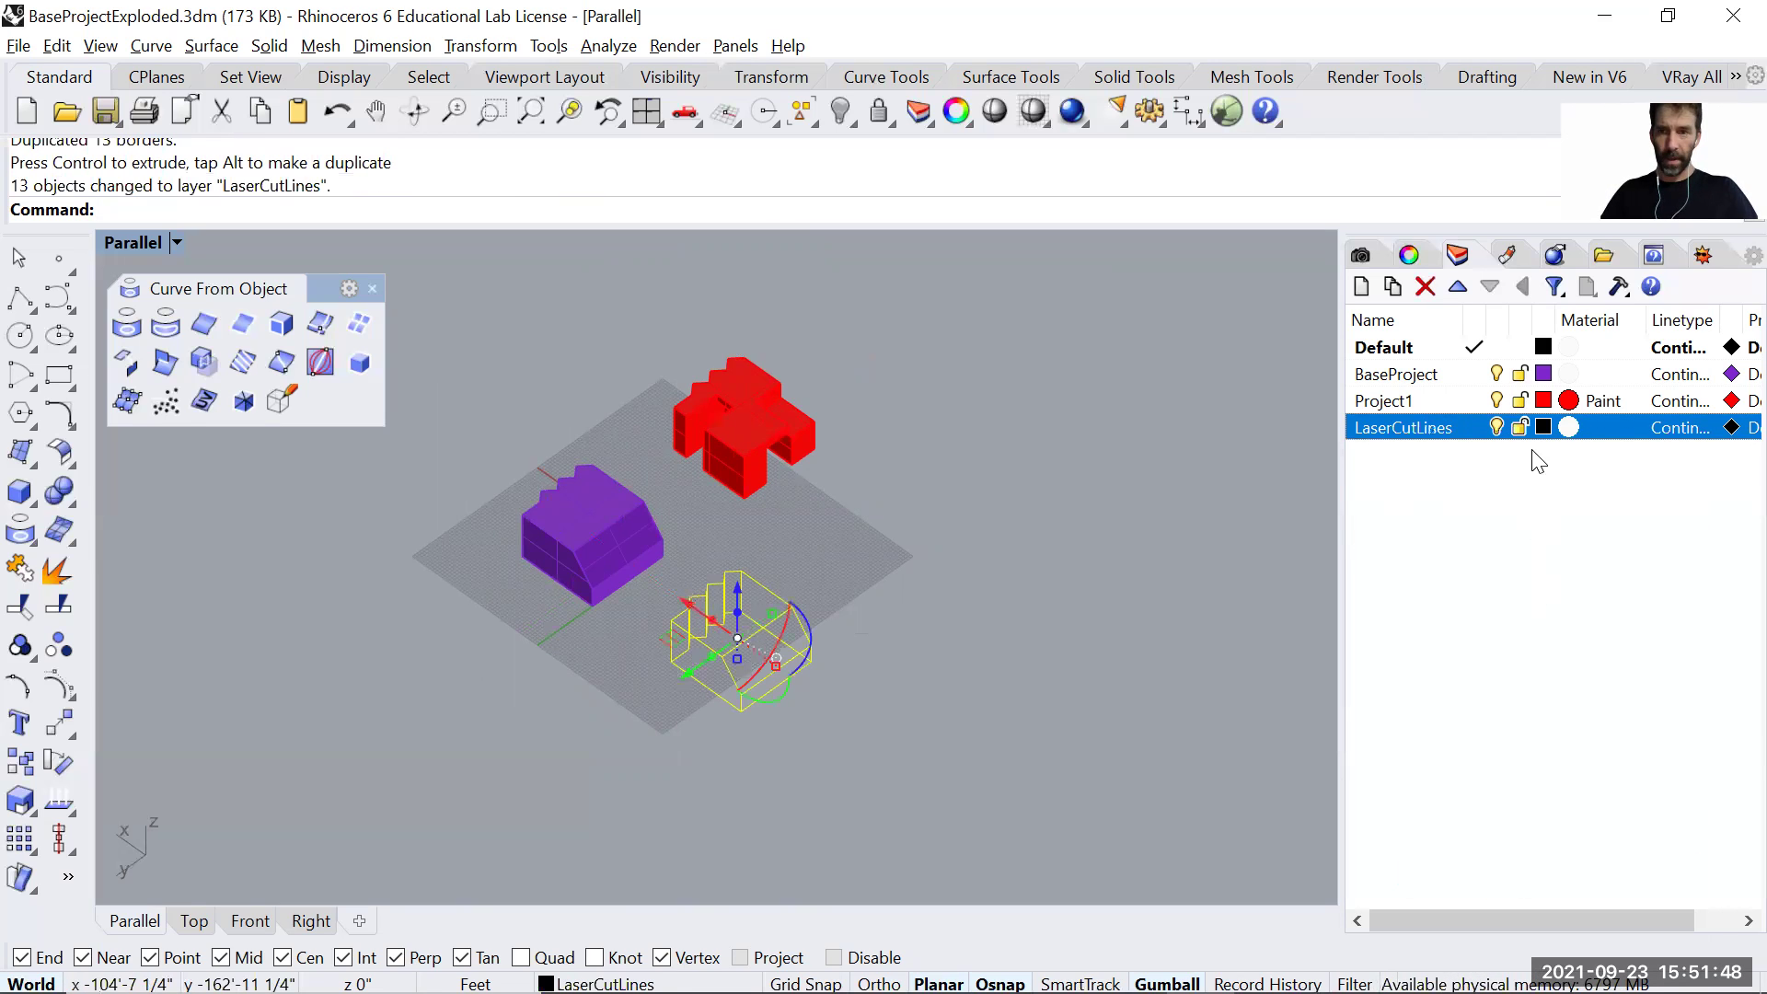
key(Escape)
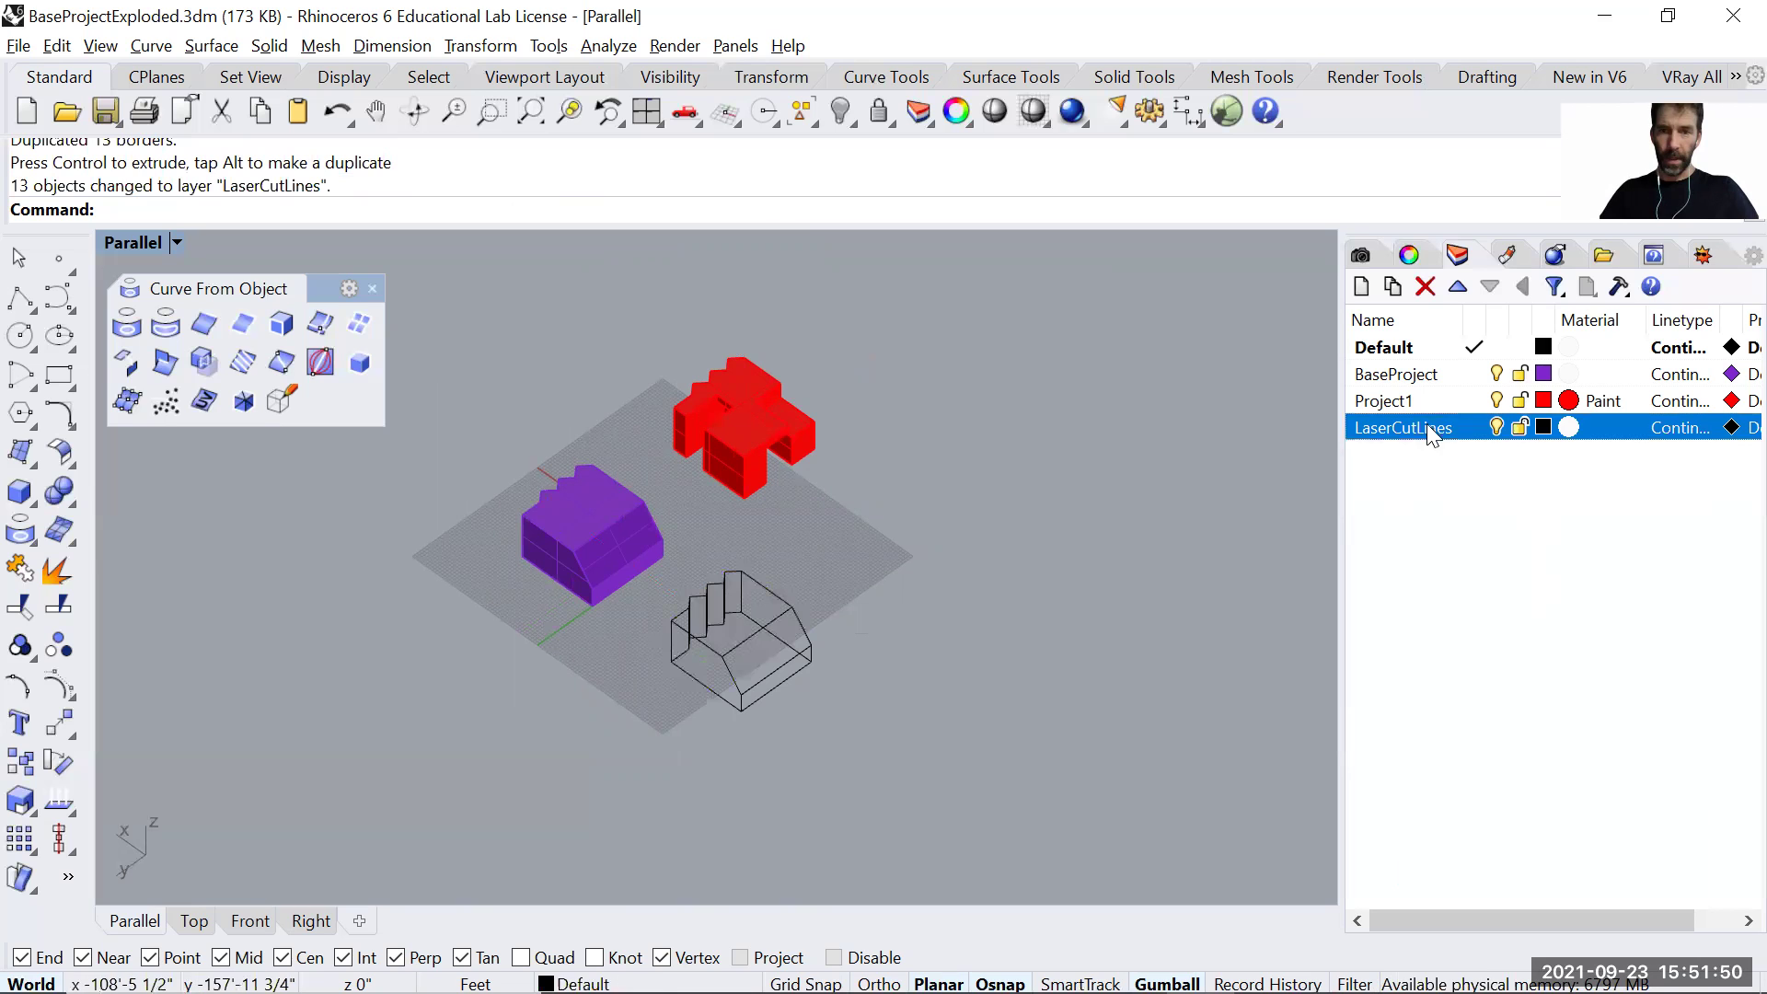
Set the colour of the LaserCutLines layer to Green.
click(1519, 428)
click(1519, 428)
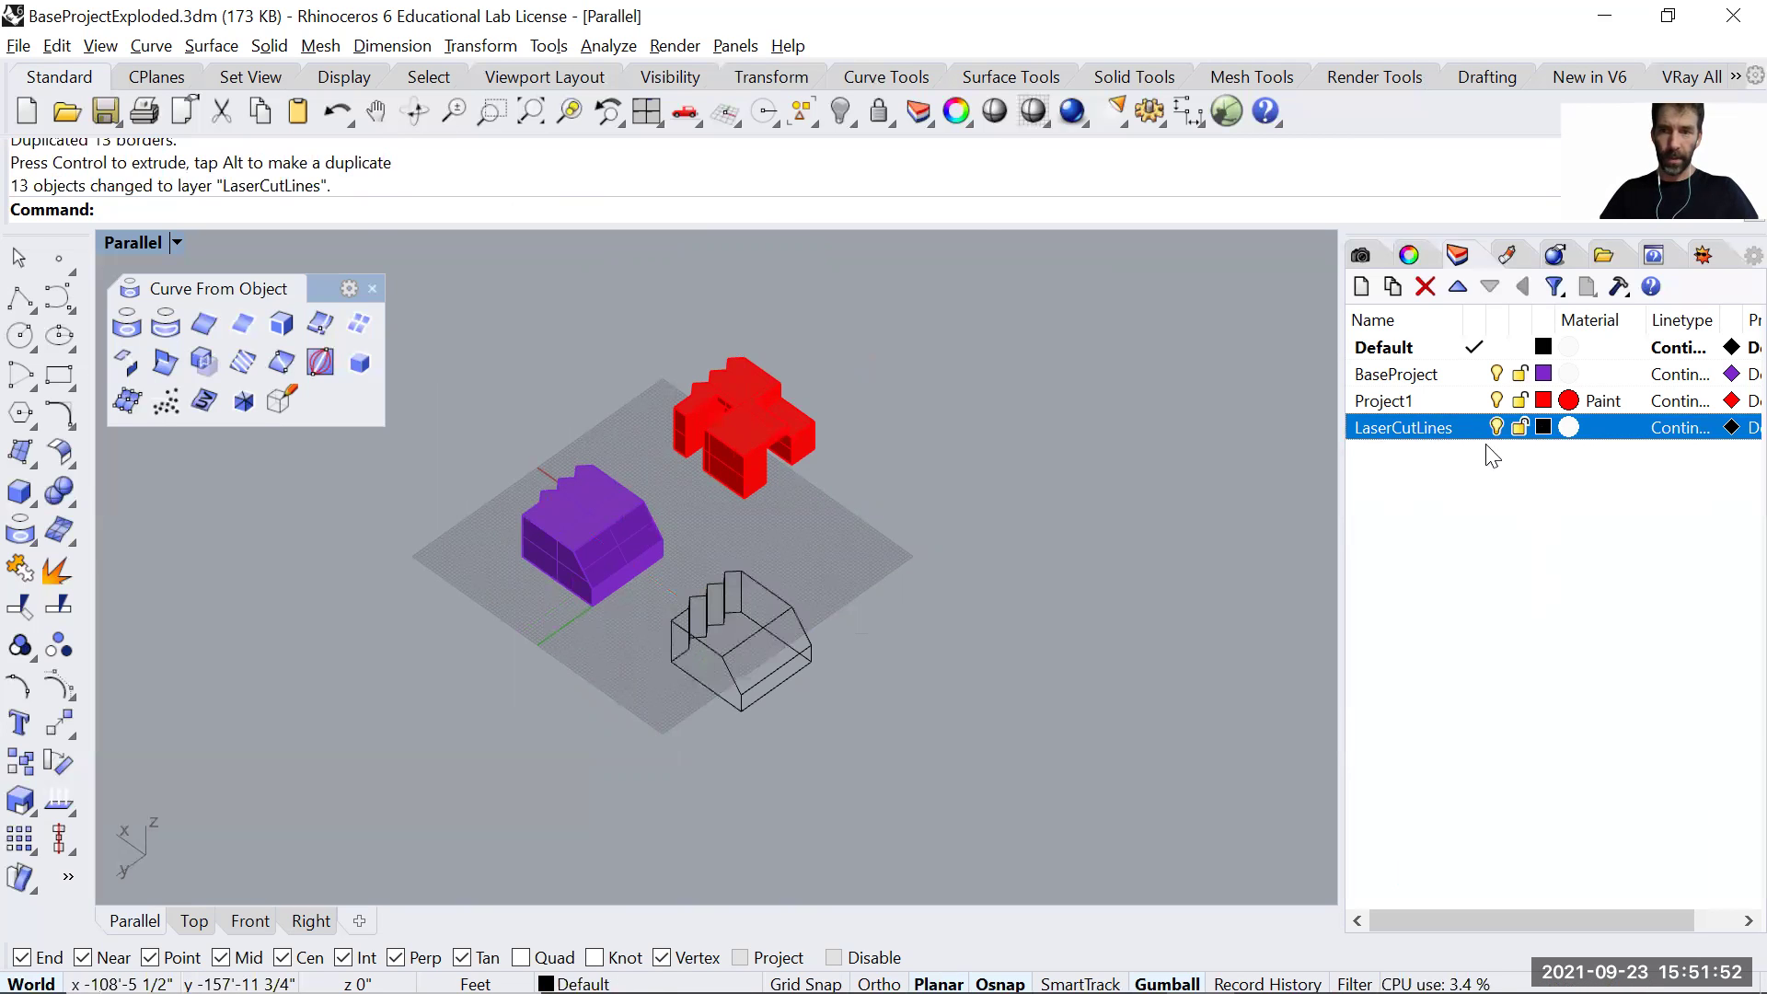
click(1543, 428)
click(401, 319)
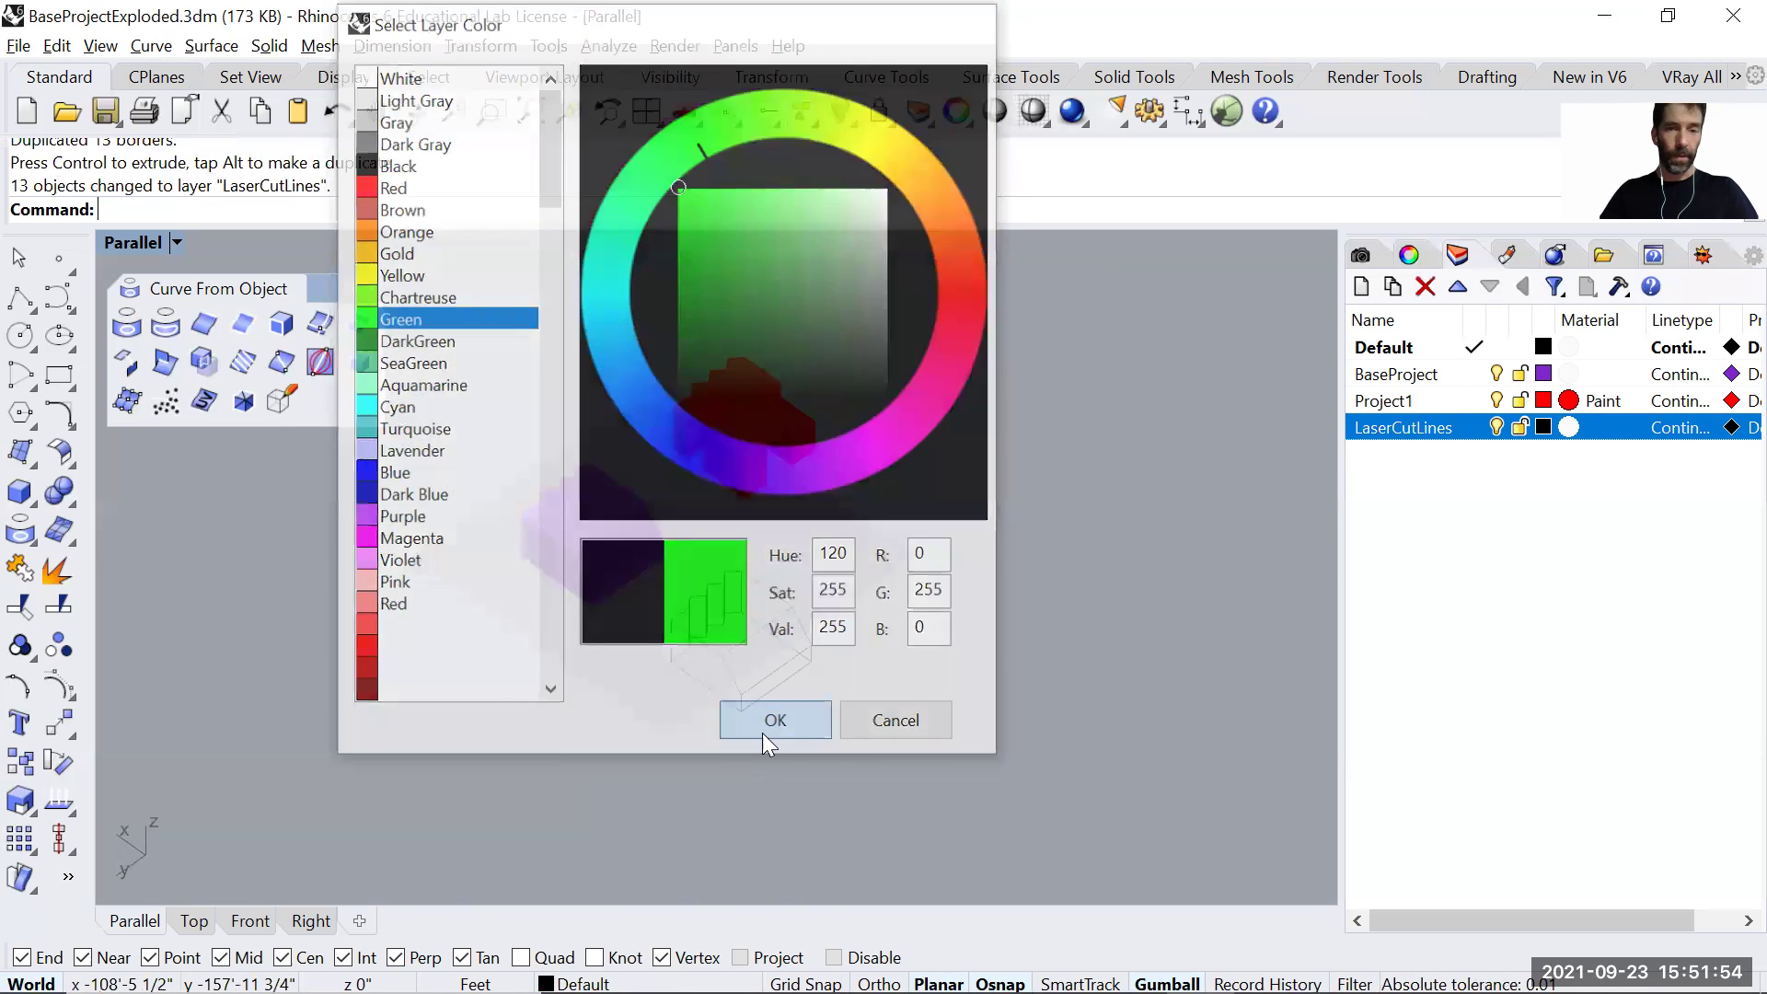
click(763, 733)
Move the slanted-face outline and the angled side-face outline out of the green curve set, each away from its side of the block.
click(745, 637)
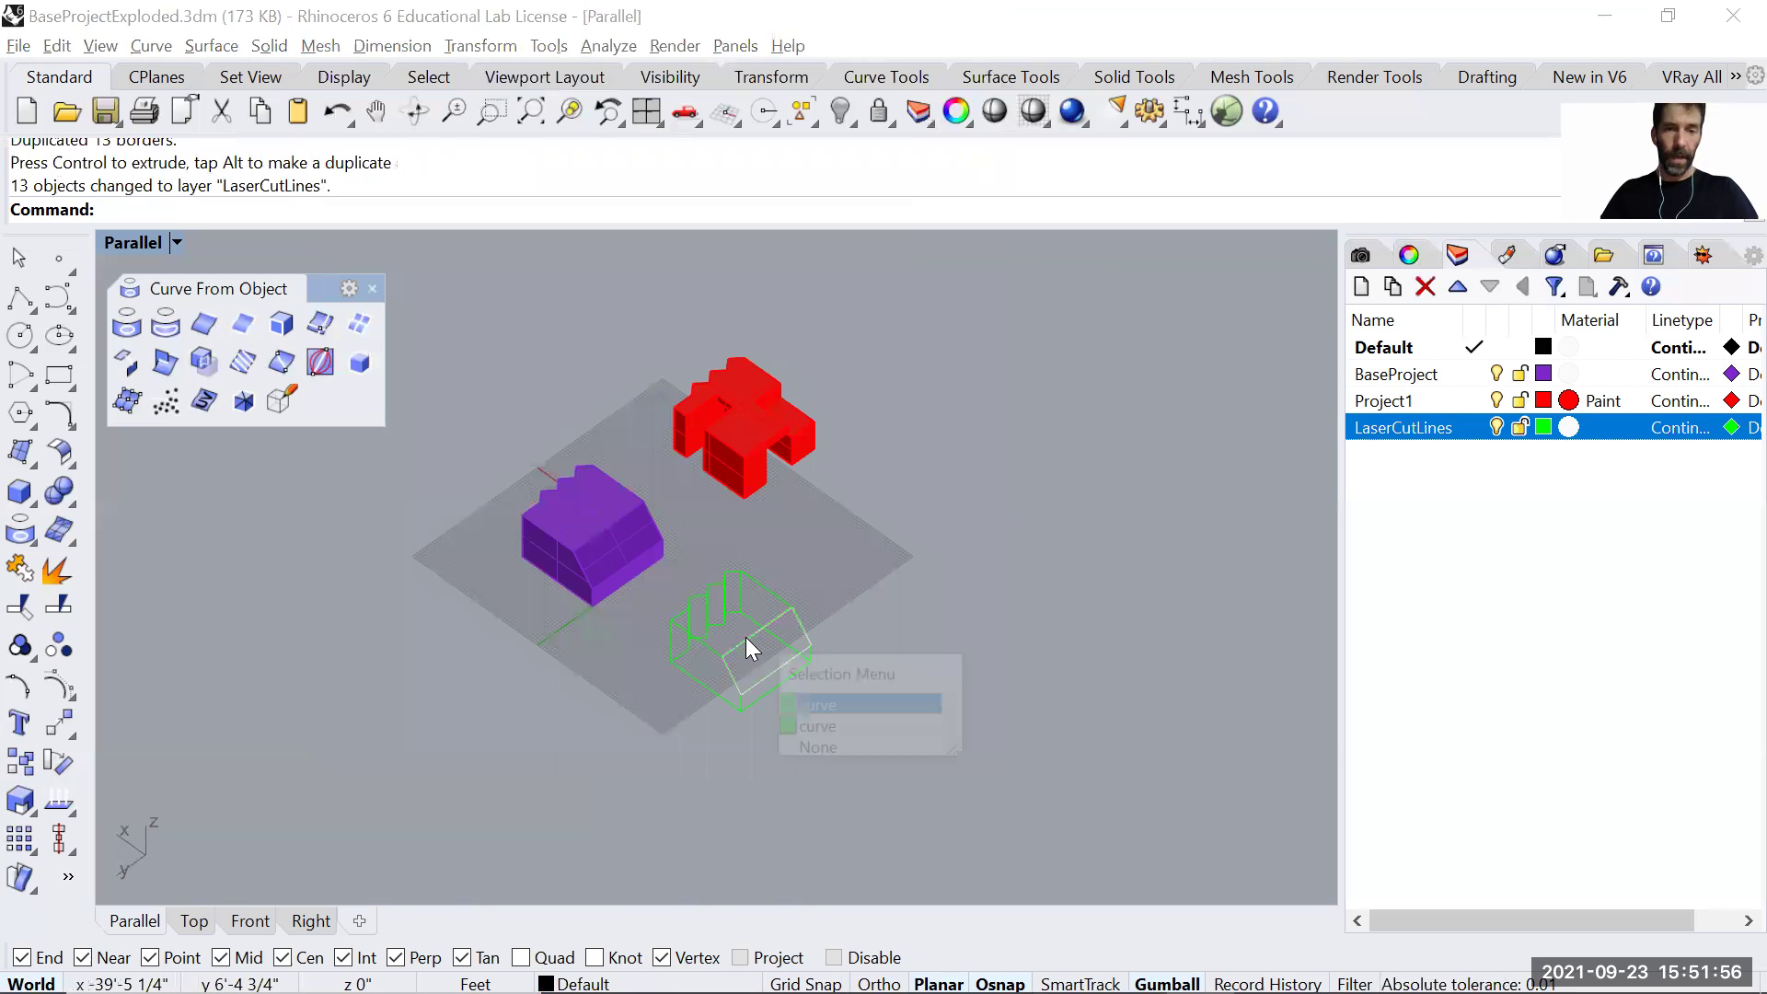
click(826, 705)
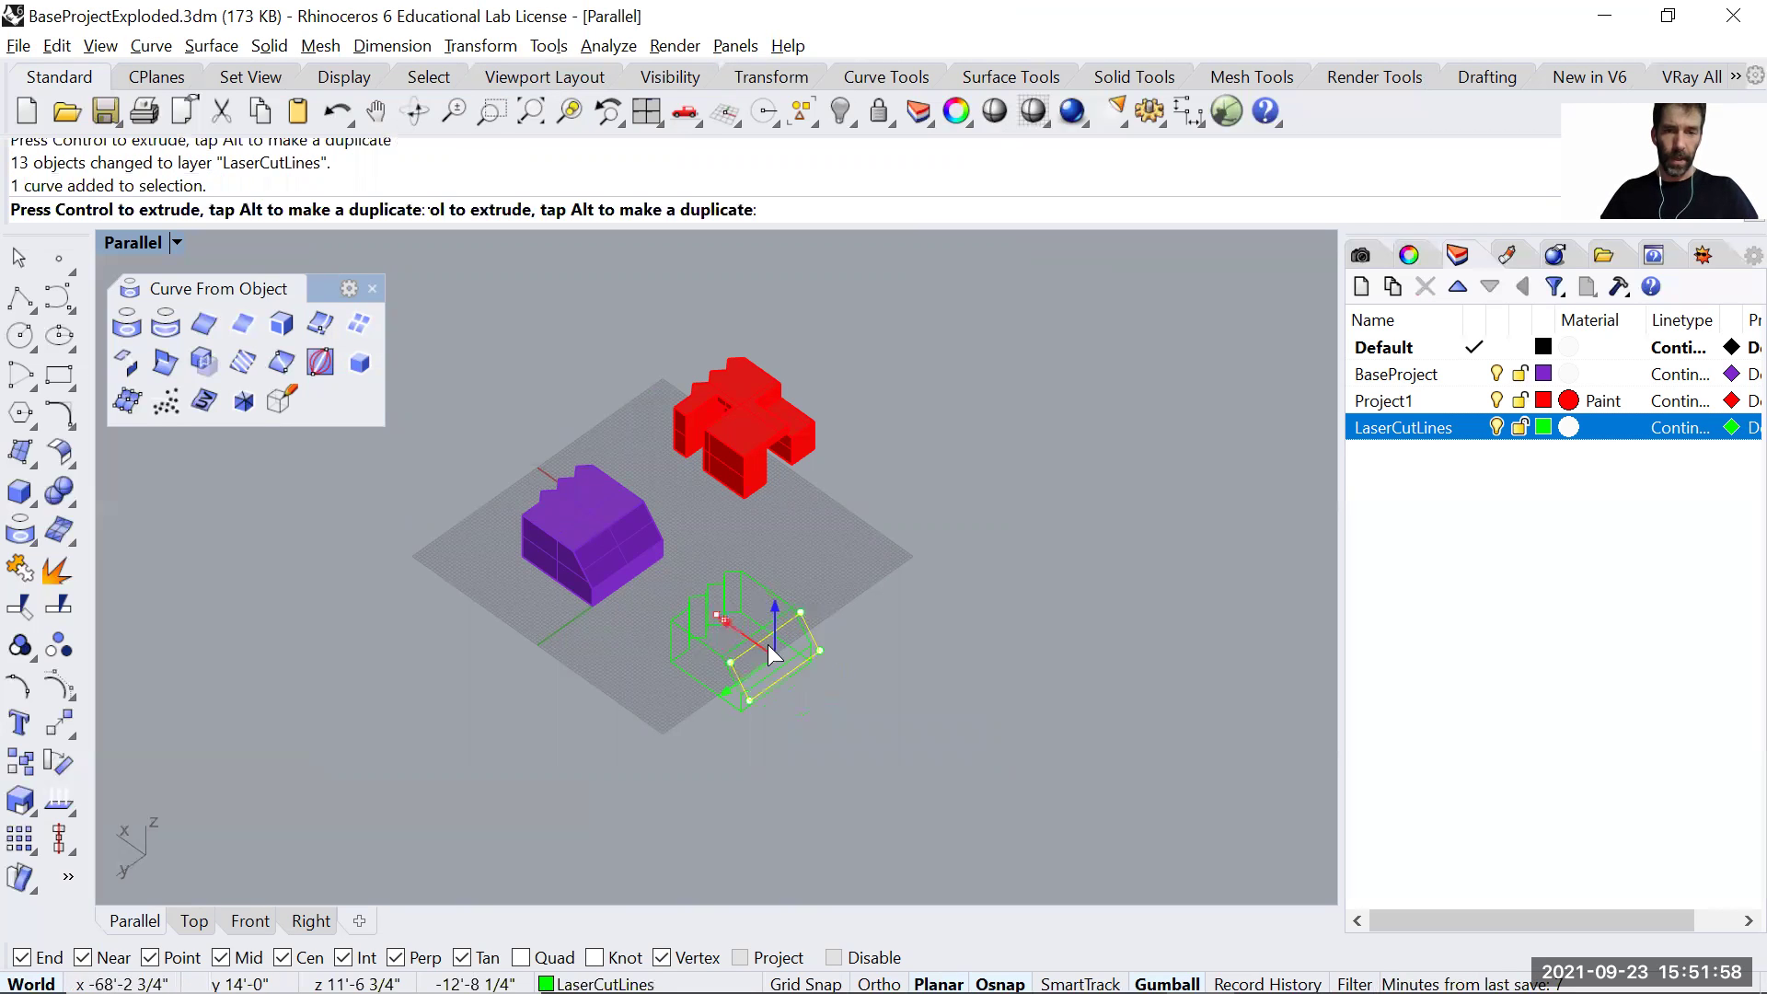
drag(771, 655, 782, 659)
click(685, 669)
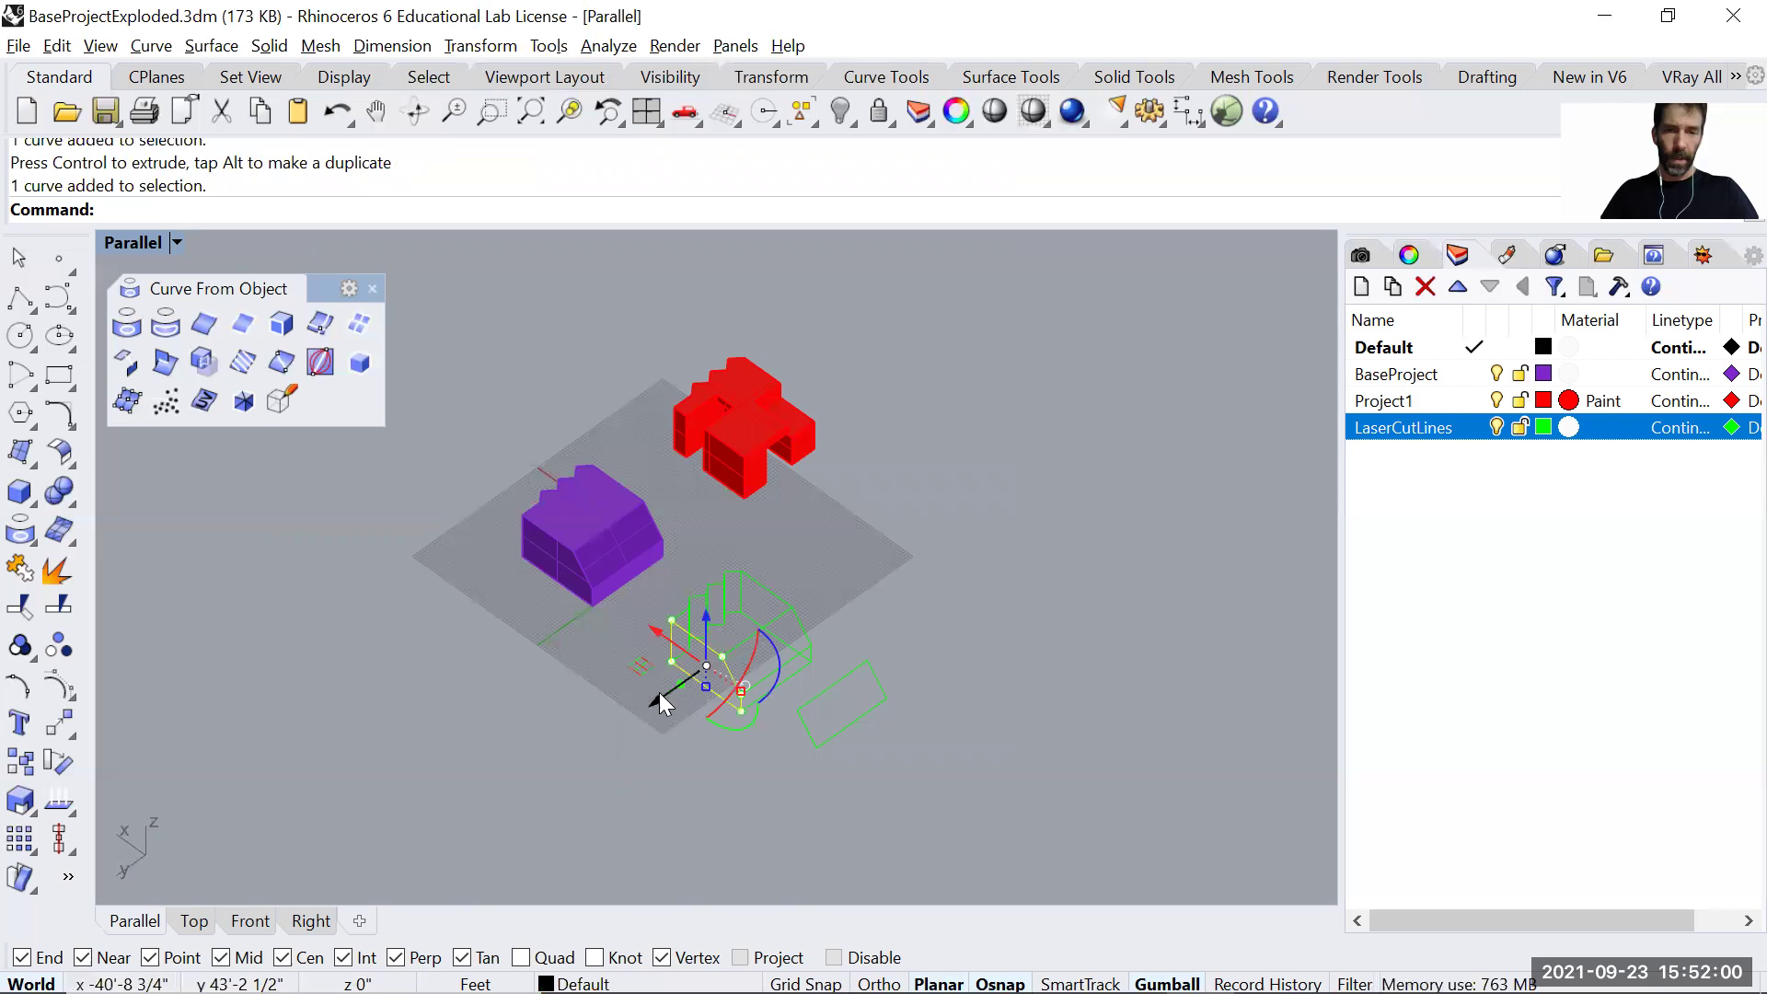
drag(659, 692, 615, 723)
click(1044, 609)
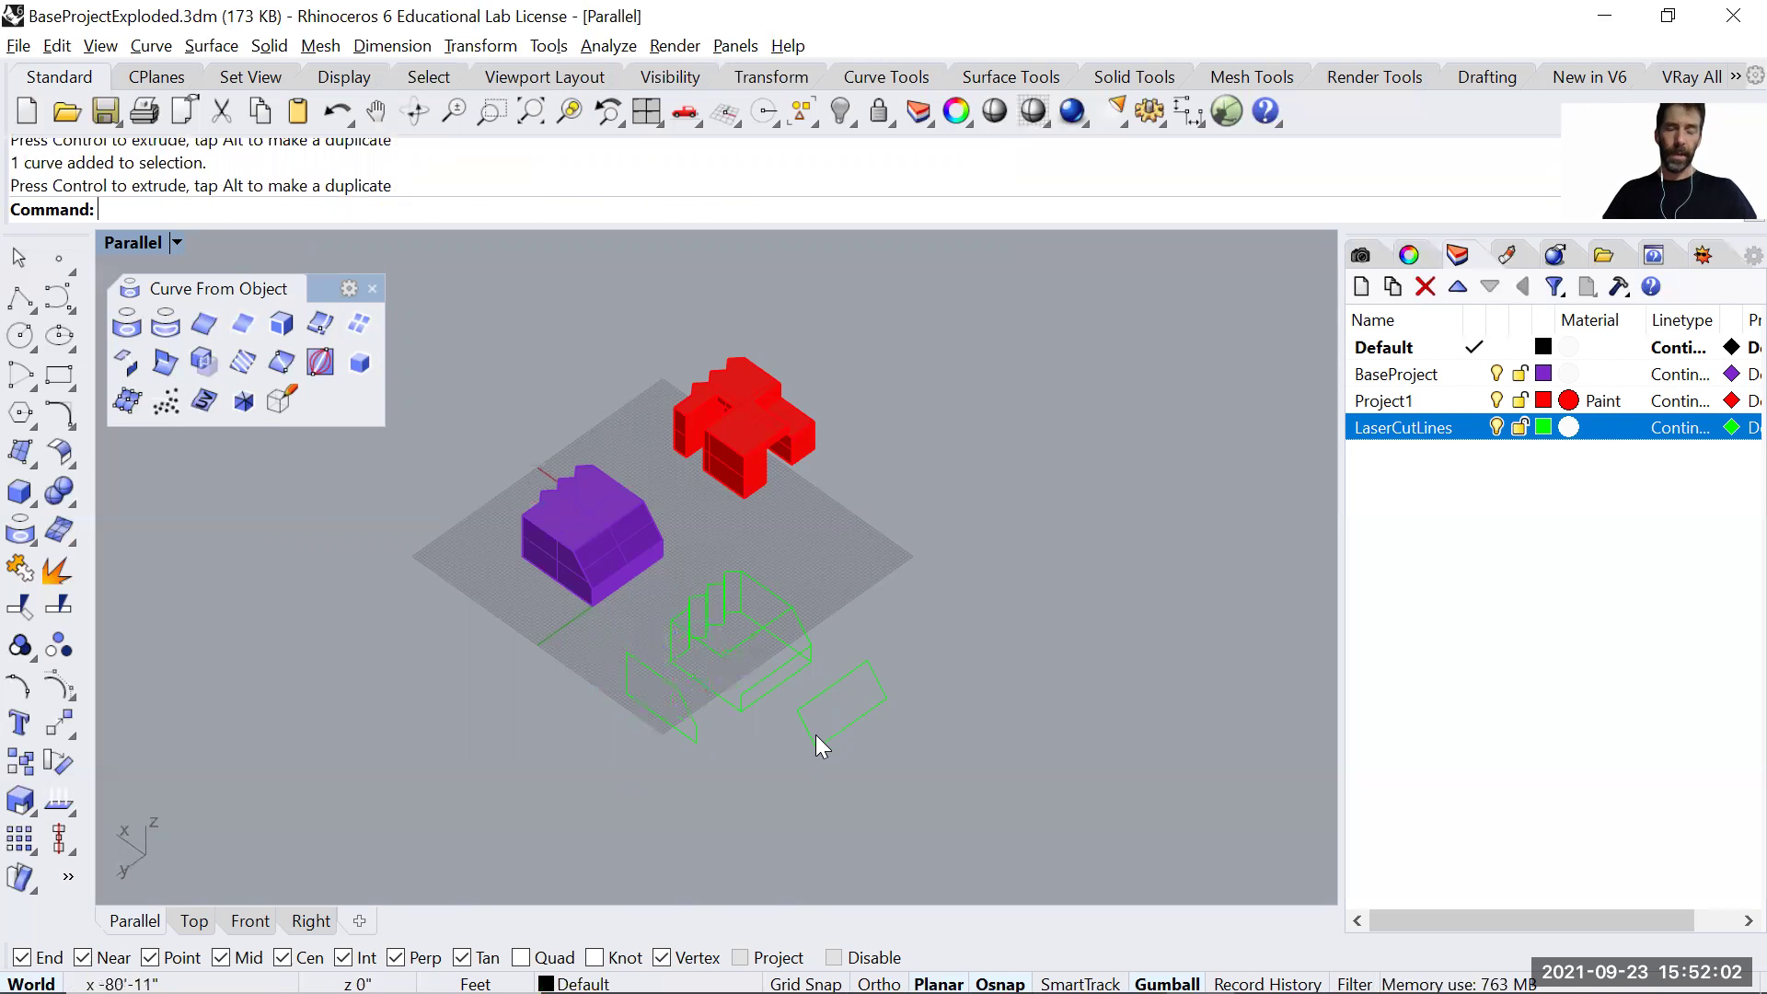
Try to duplicate the borders of the red block.
scroll(816, 735, up, 4)
scroll(825, 730, down, 2)
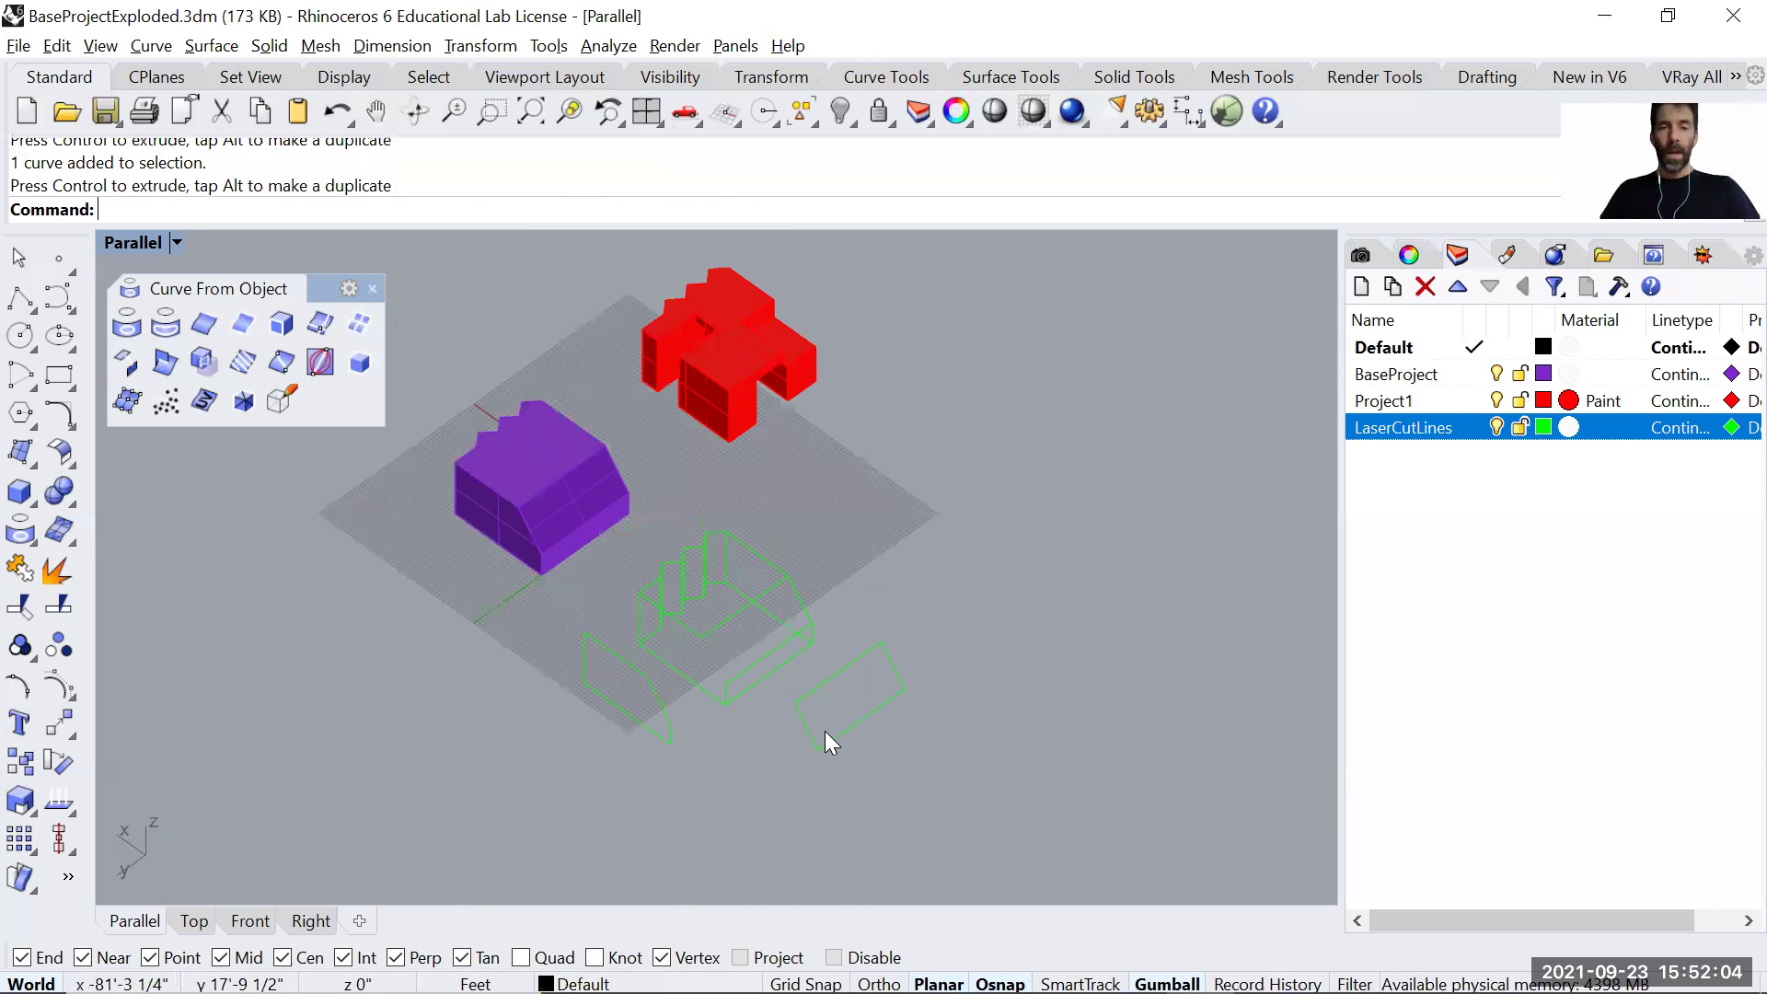
click(750, 391)
shift+right_drag(868, 464, 867, 527)
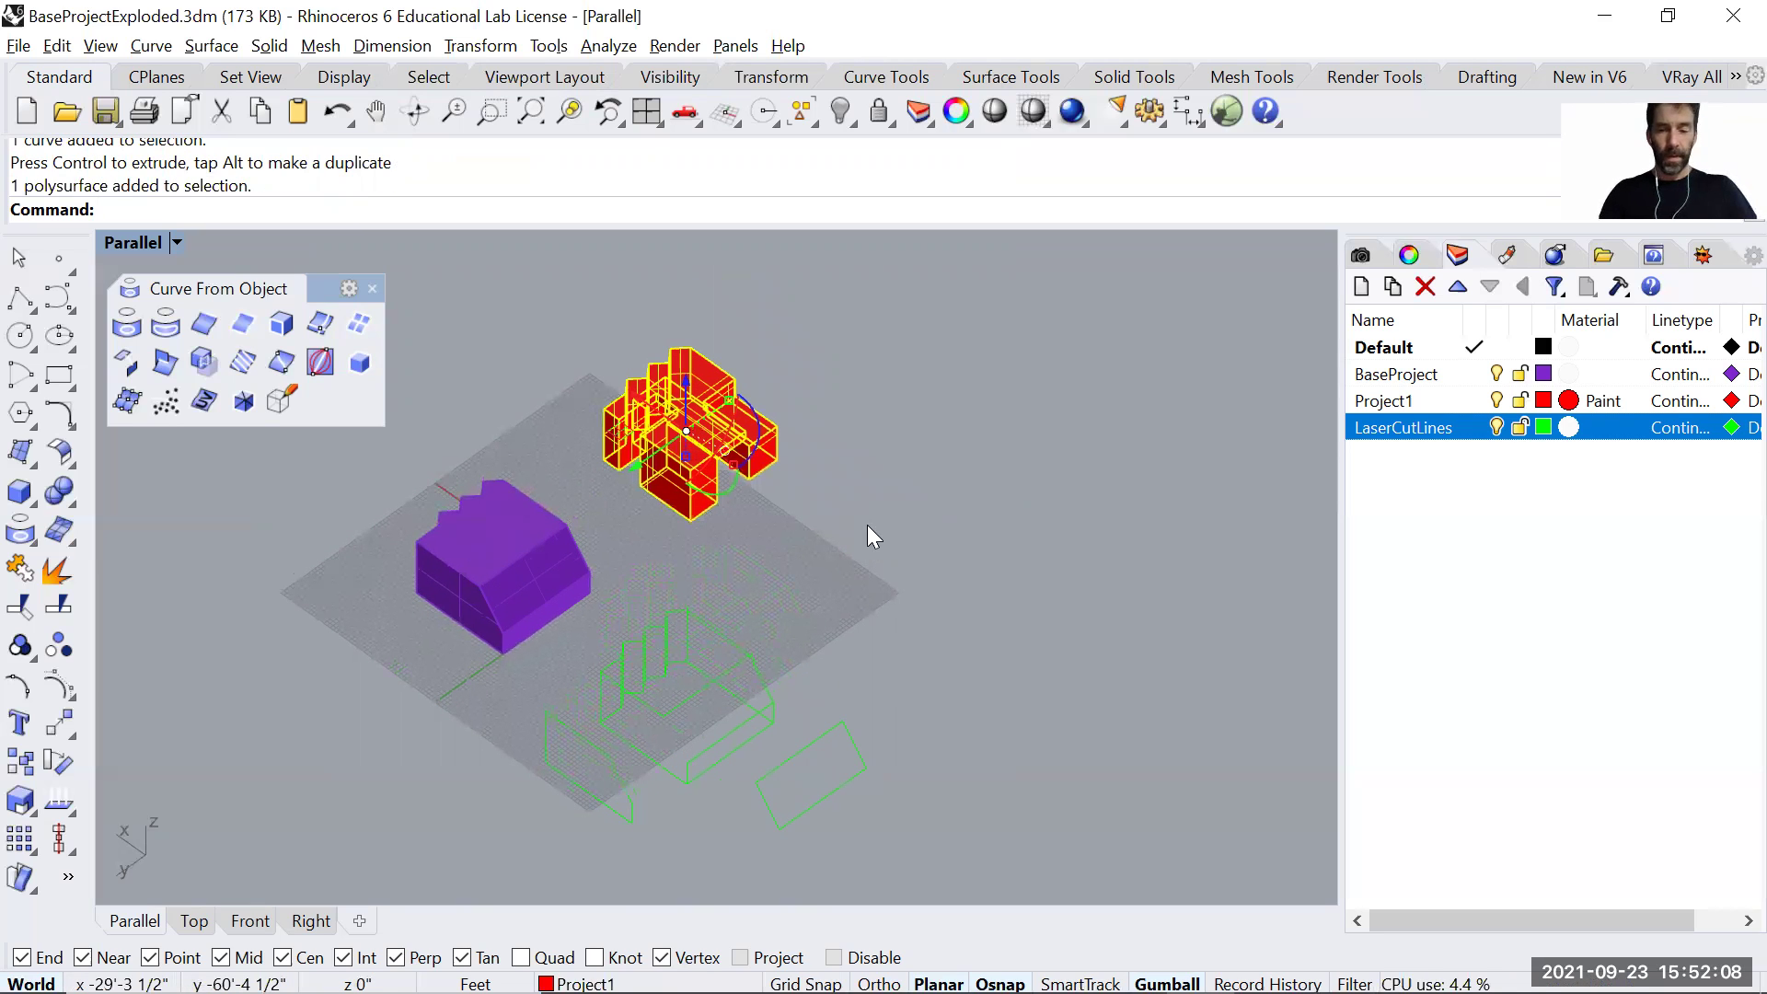
text(Eplode)
key(Return)
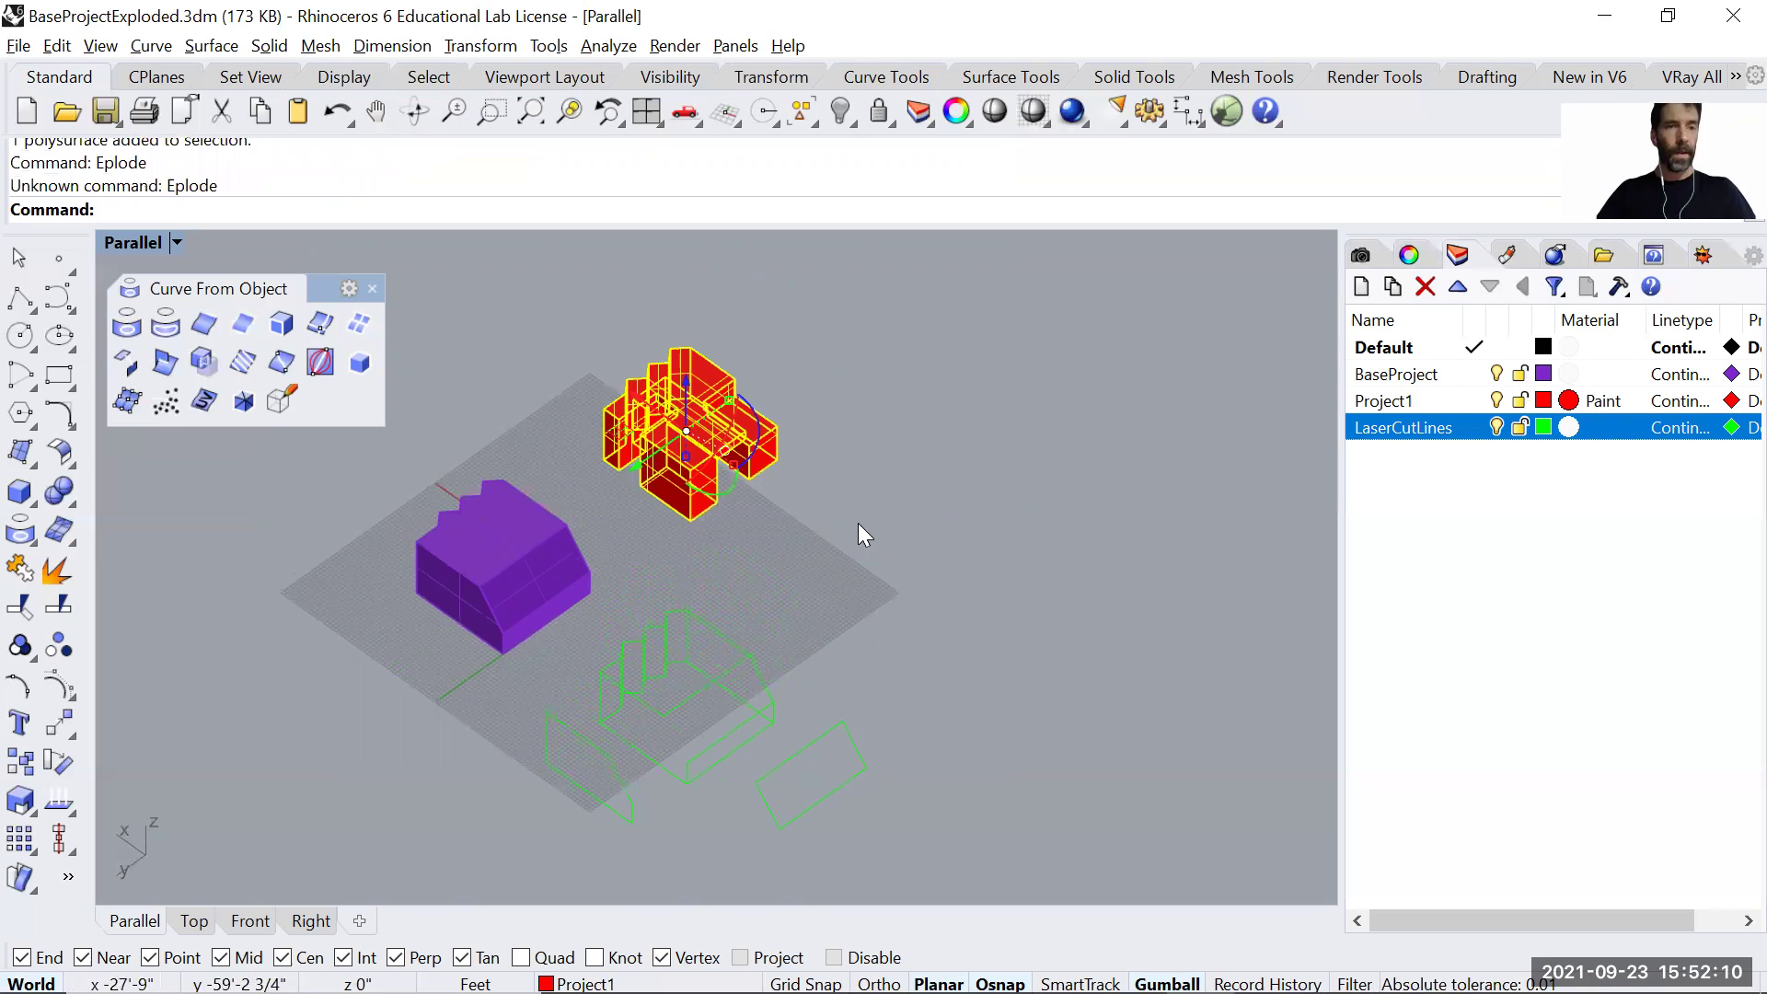
click(245, 324)
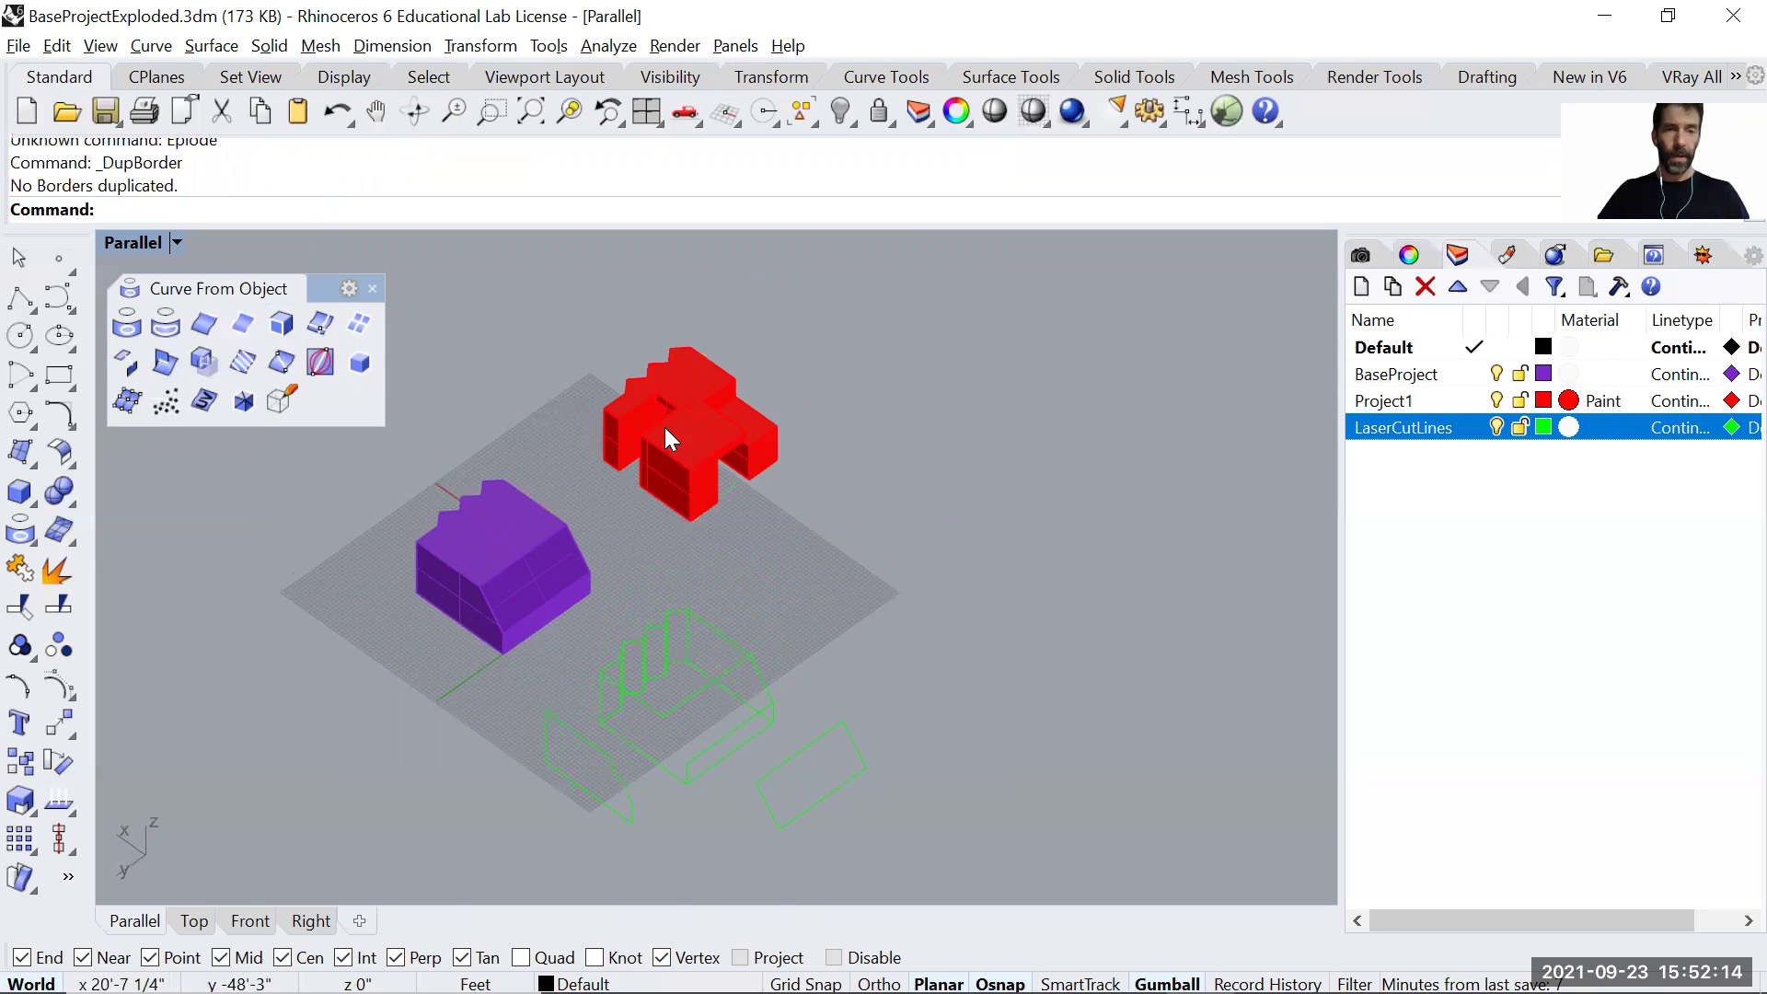
drag(760, 513, 865, 550)
right_click(864, 550)
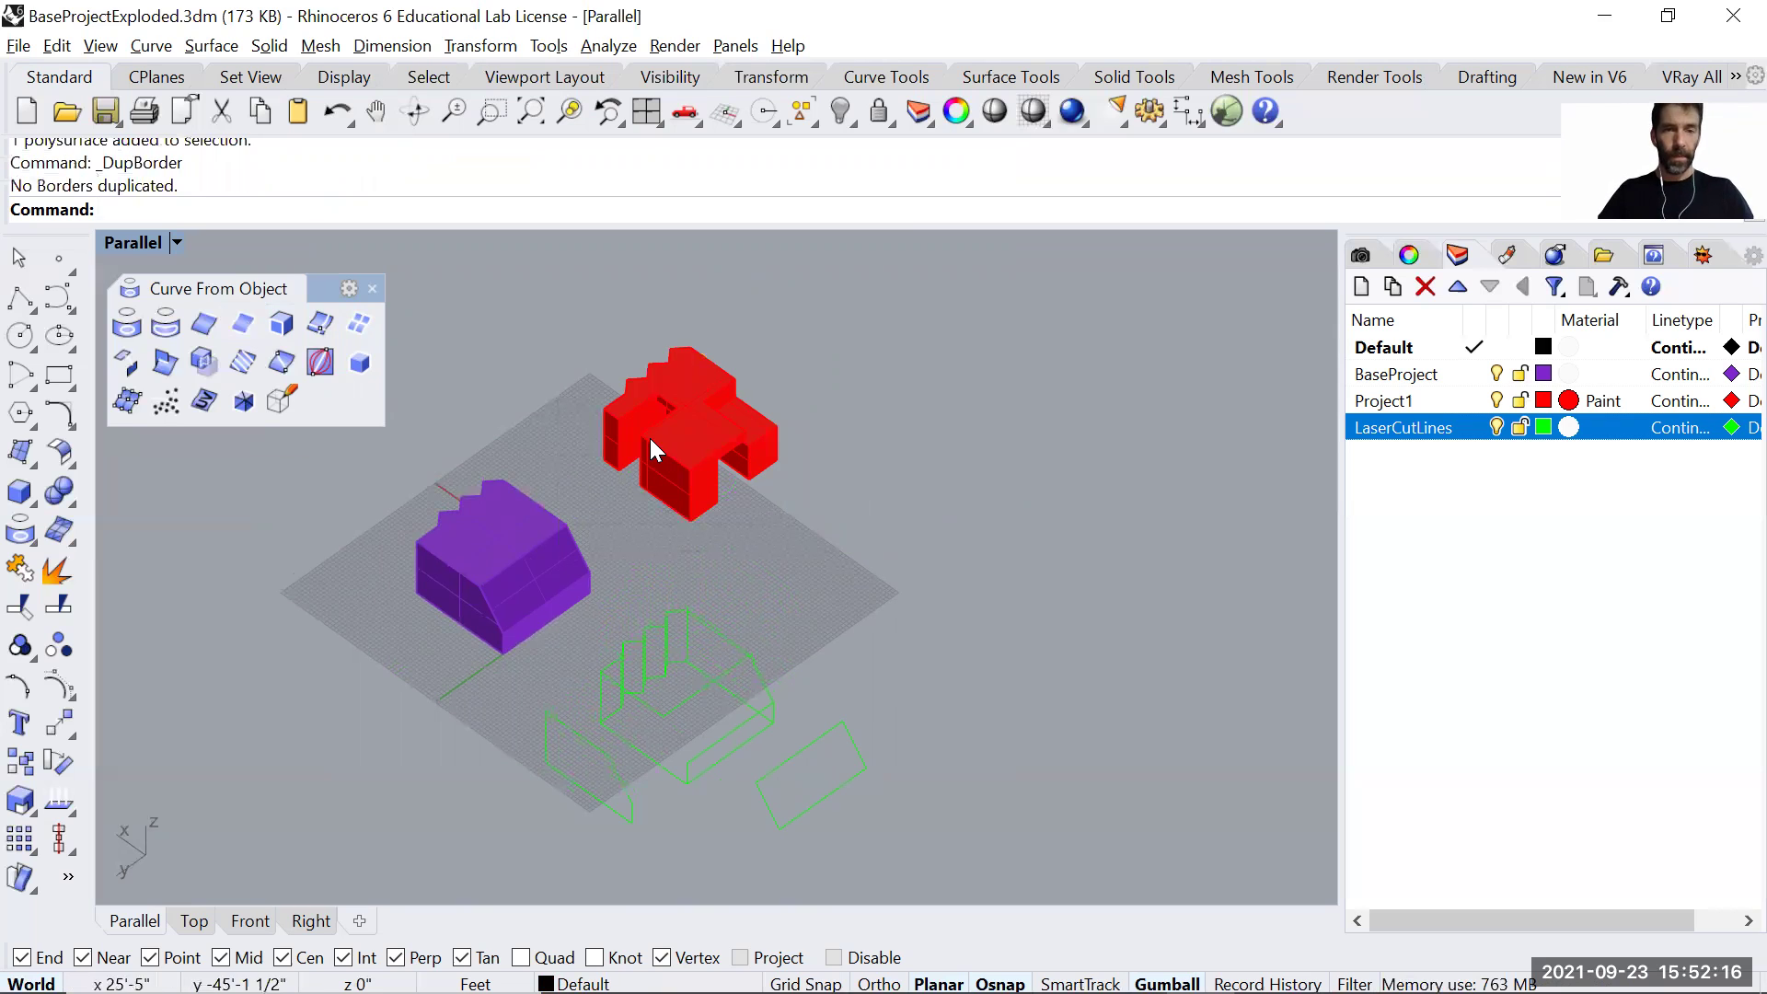
click(690, 446)
scroll(688, 458, up, 3)
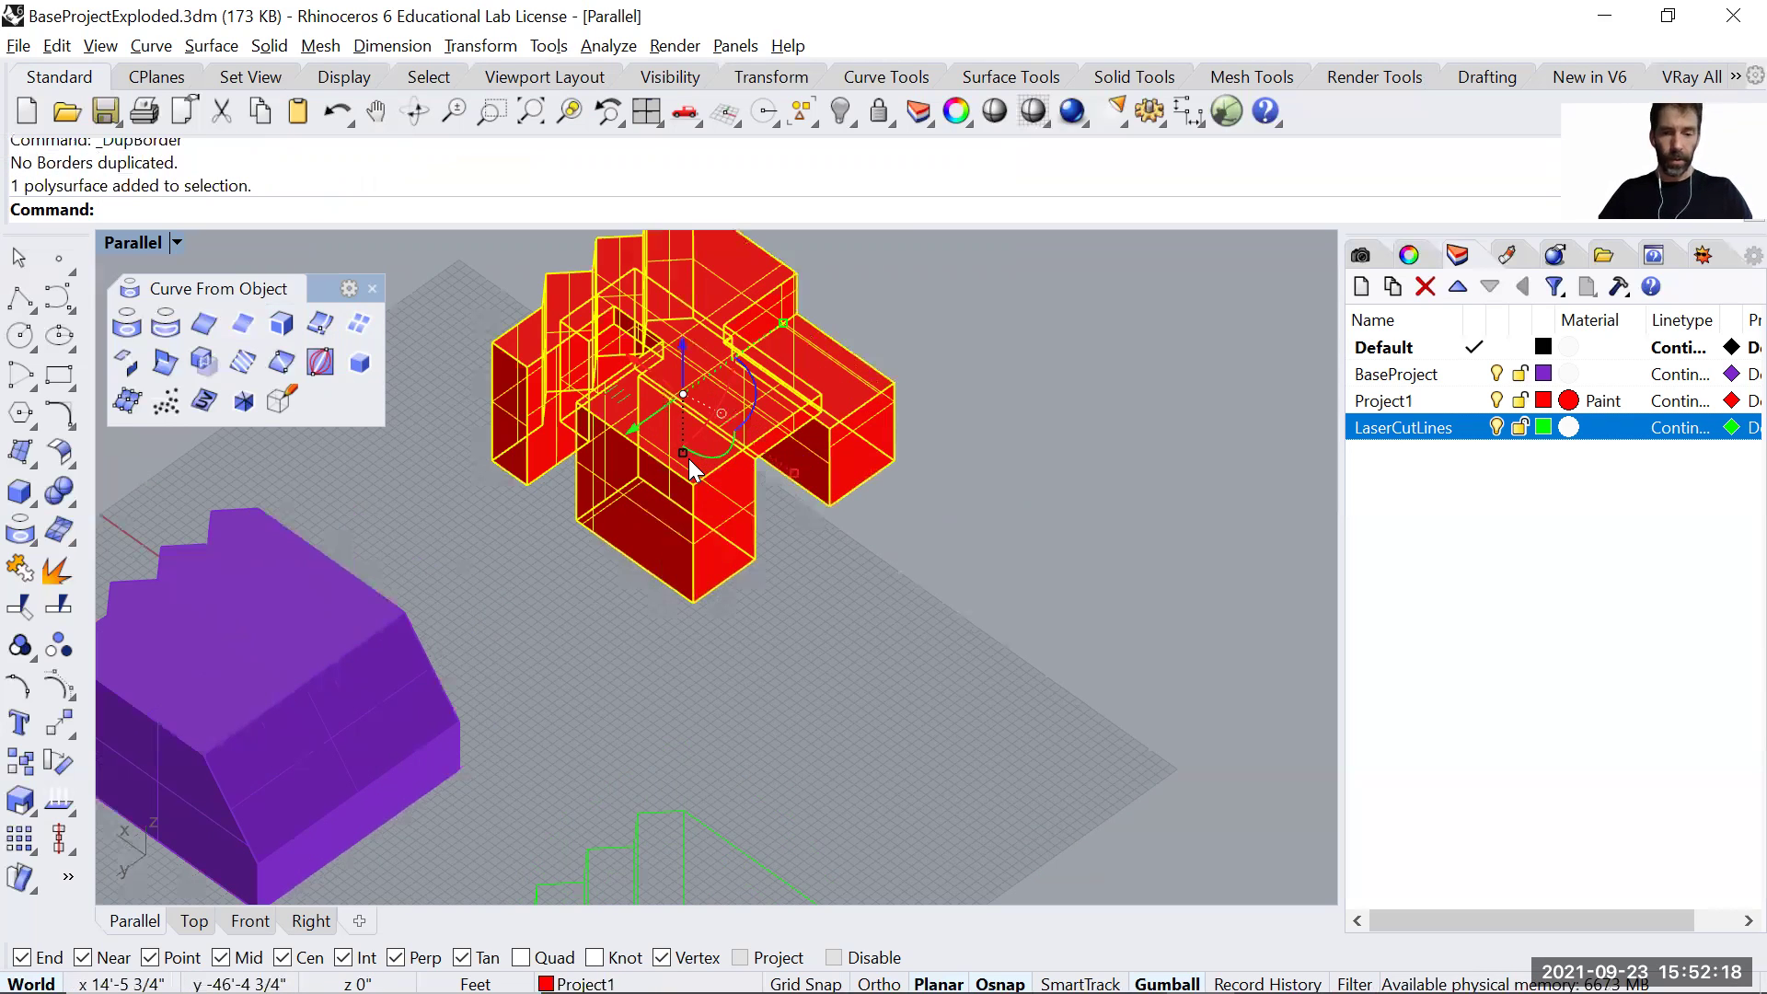
key(ctrl+h)
key(ctrl+z)
Explode the red block into separate surfaces.
click(731, 460)
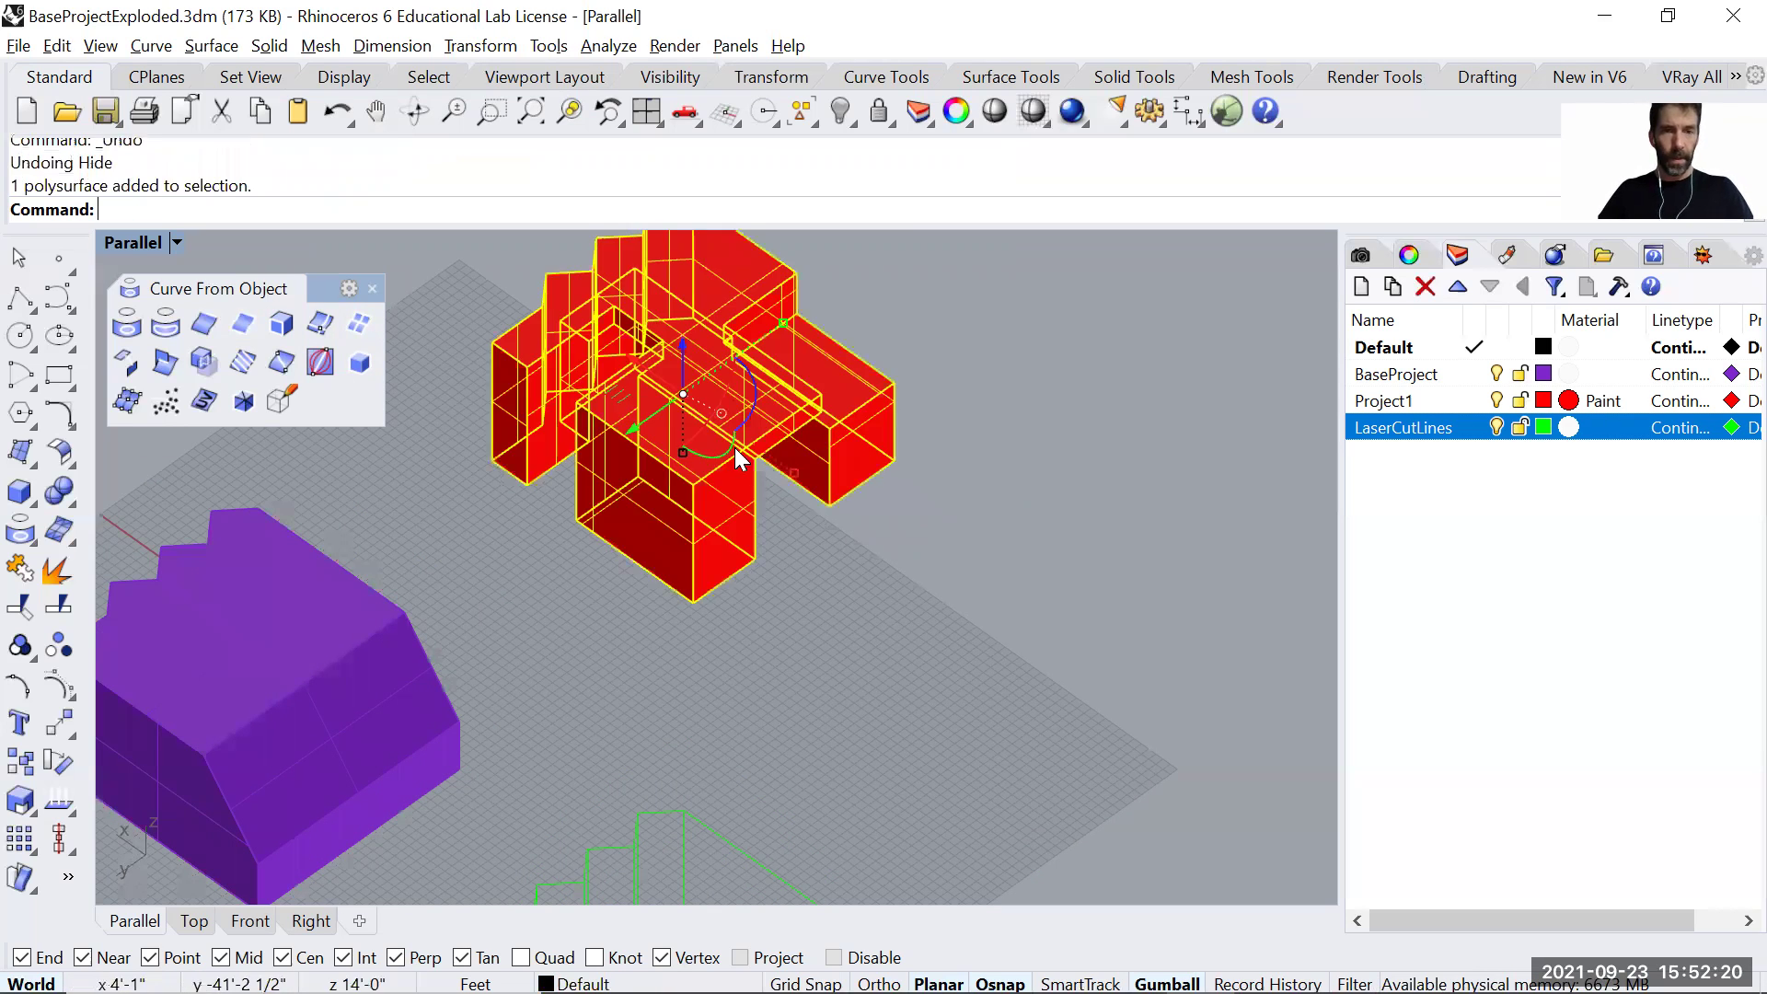
scroll(902, 457, down, 2)
scroll(902, 456, down, 2)
text(Explode)
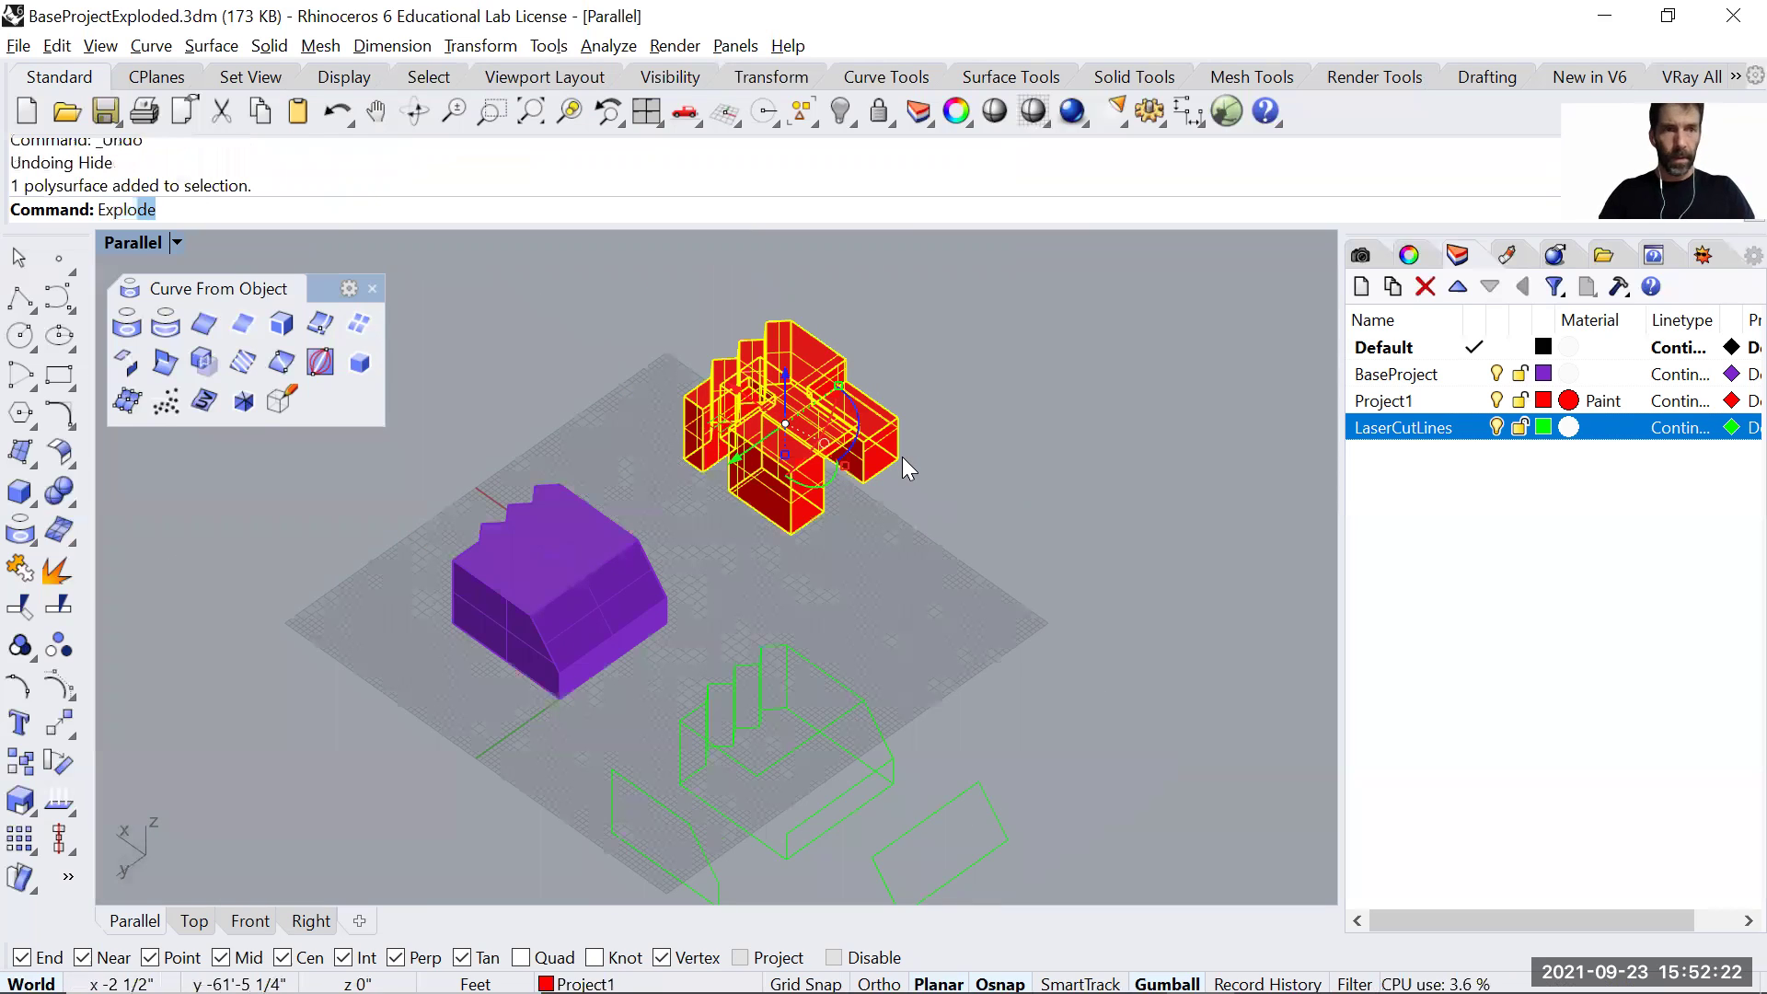
key(Return)
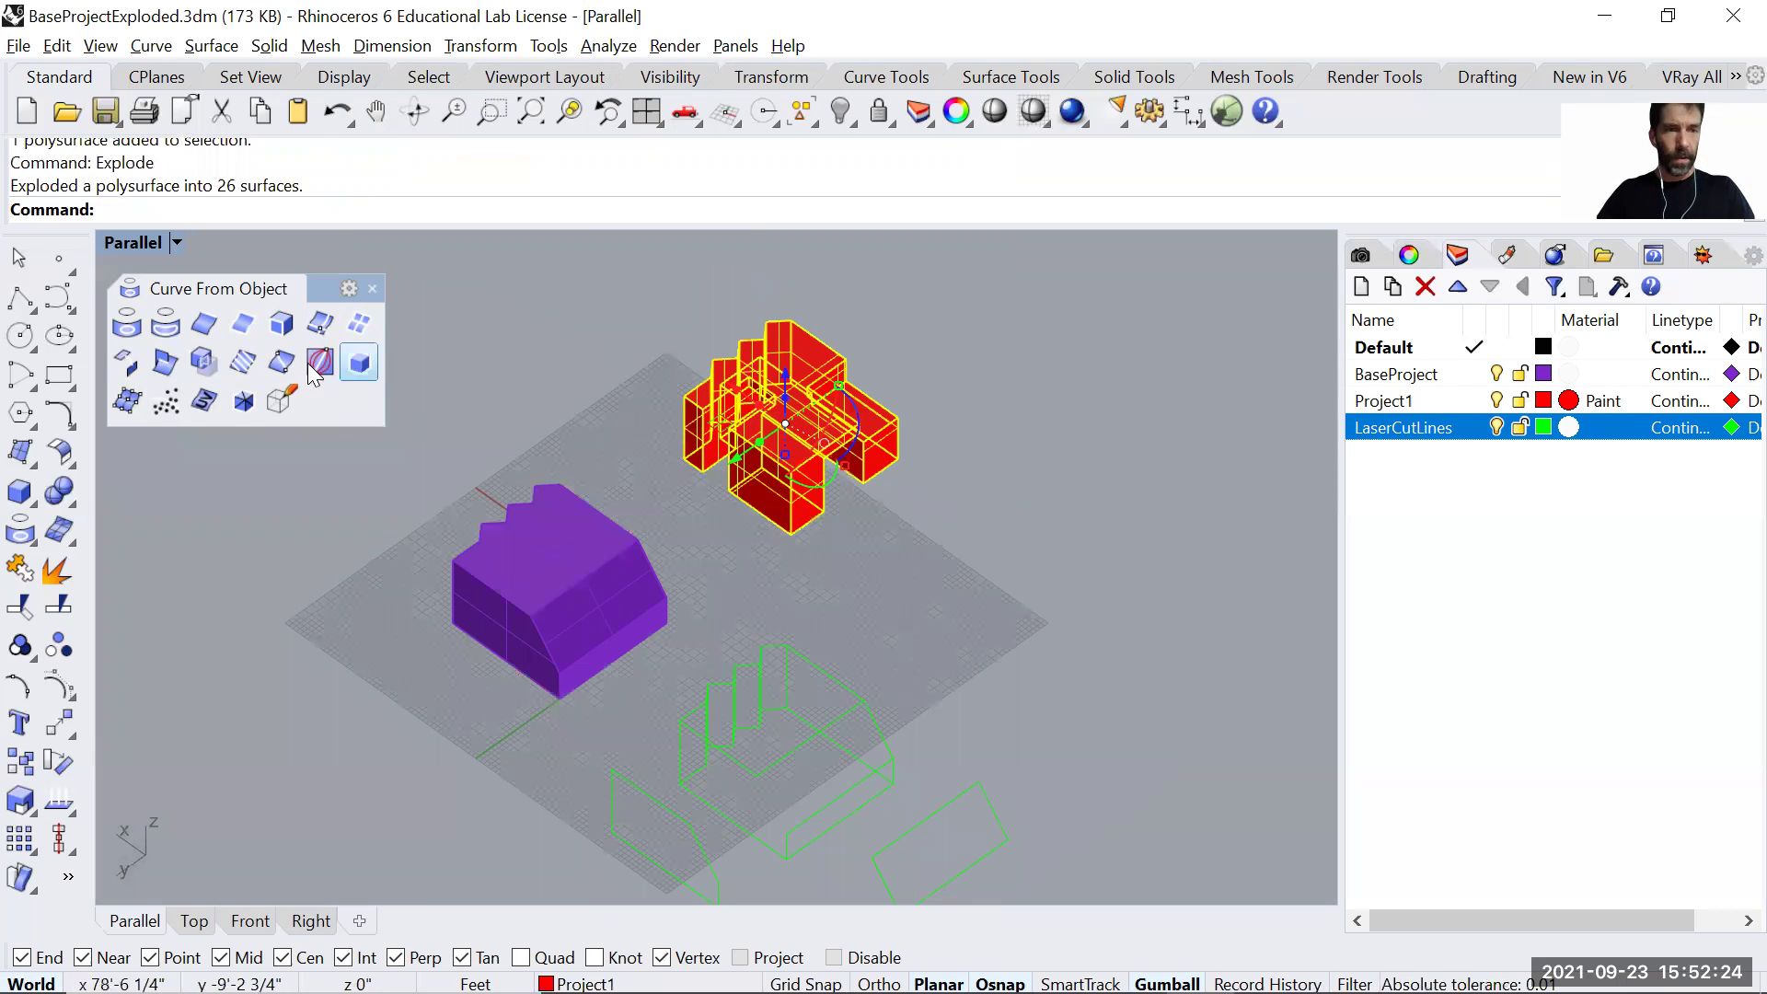
Duplicate the borders of all the exploded red surfaces and move the outline curves clear of the block.
click(243, 327)
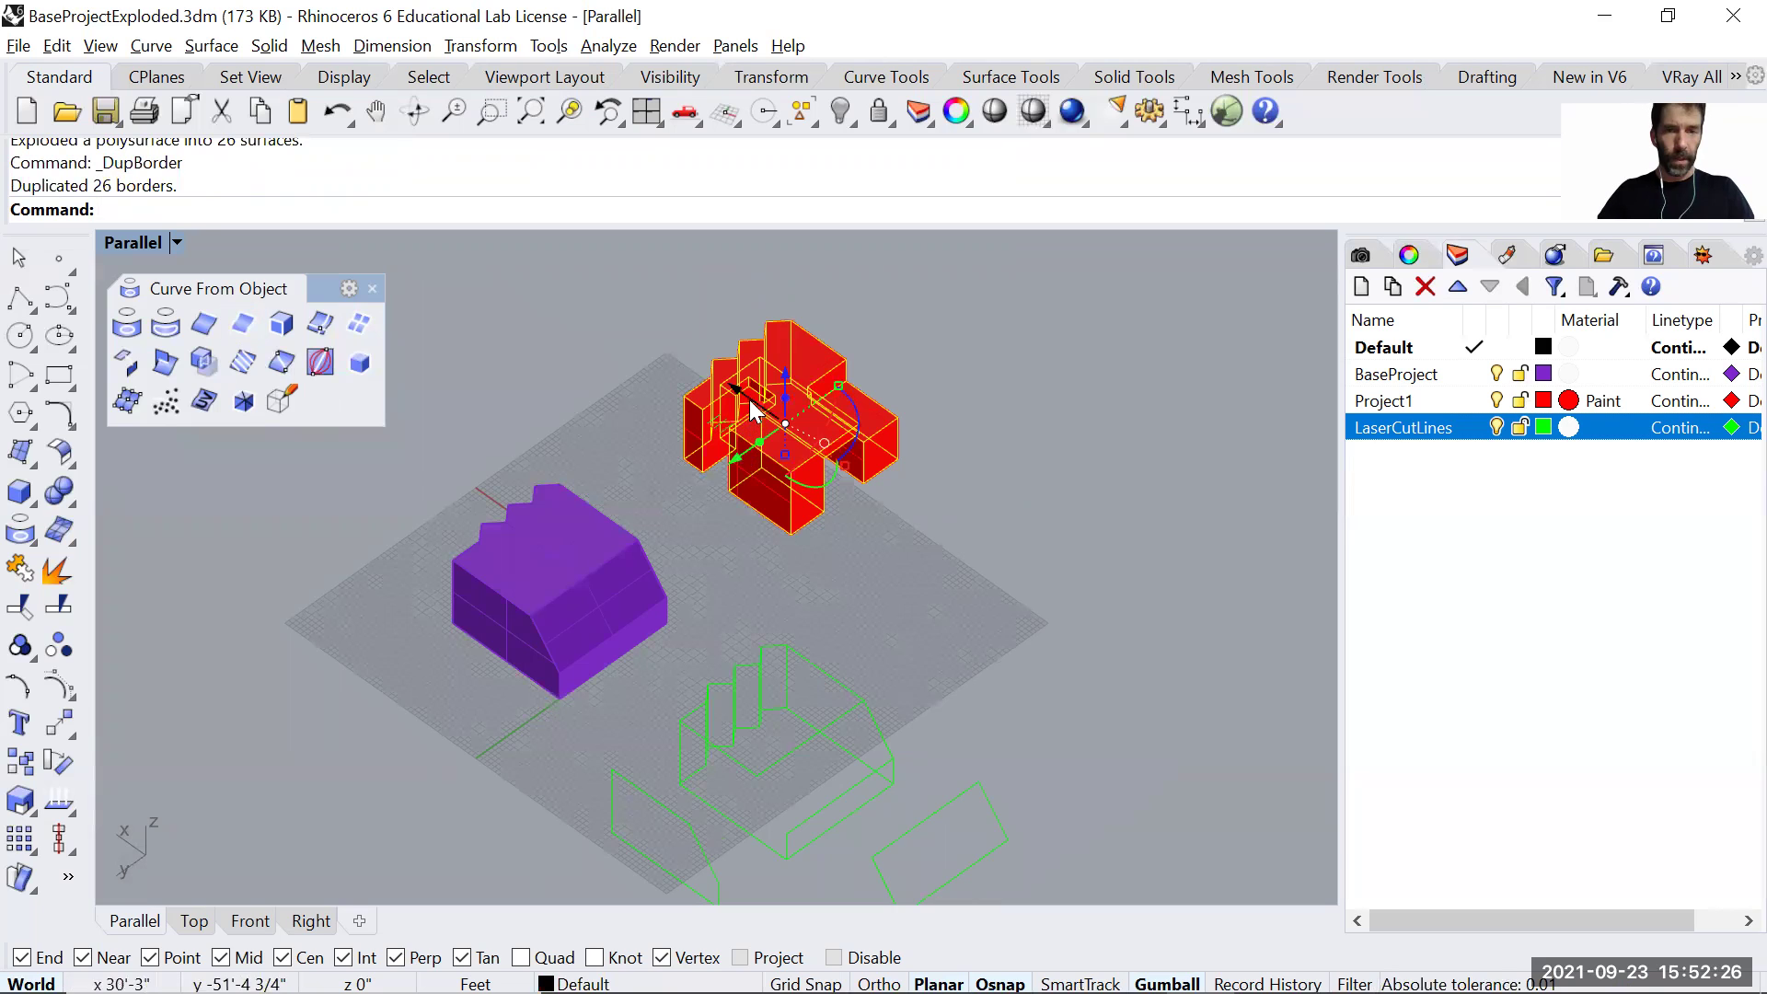
drag(865, 476, 1104, 646)
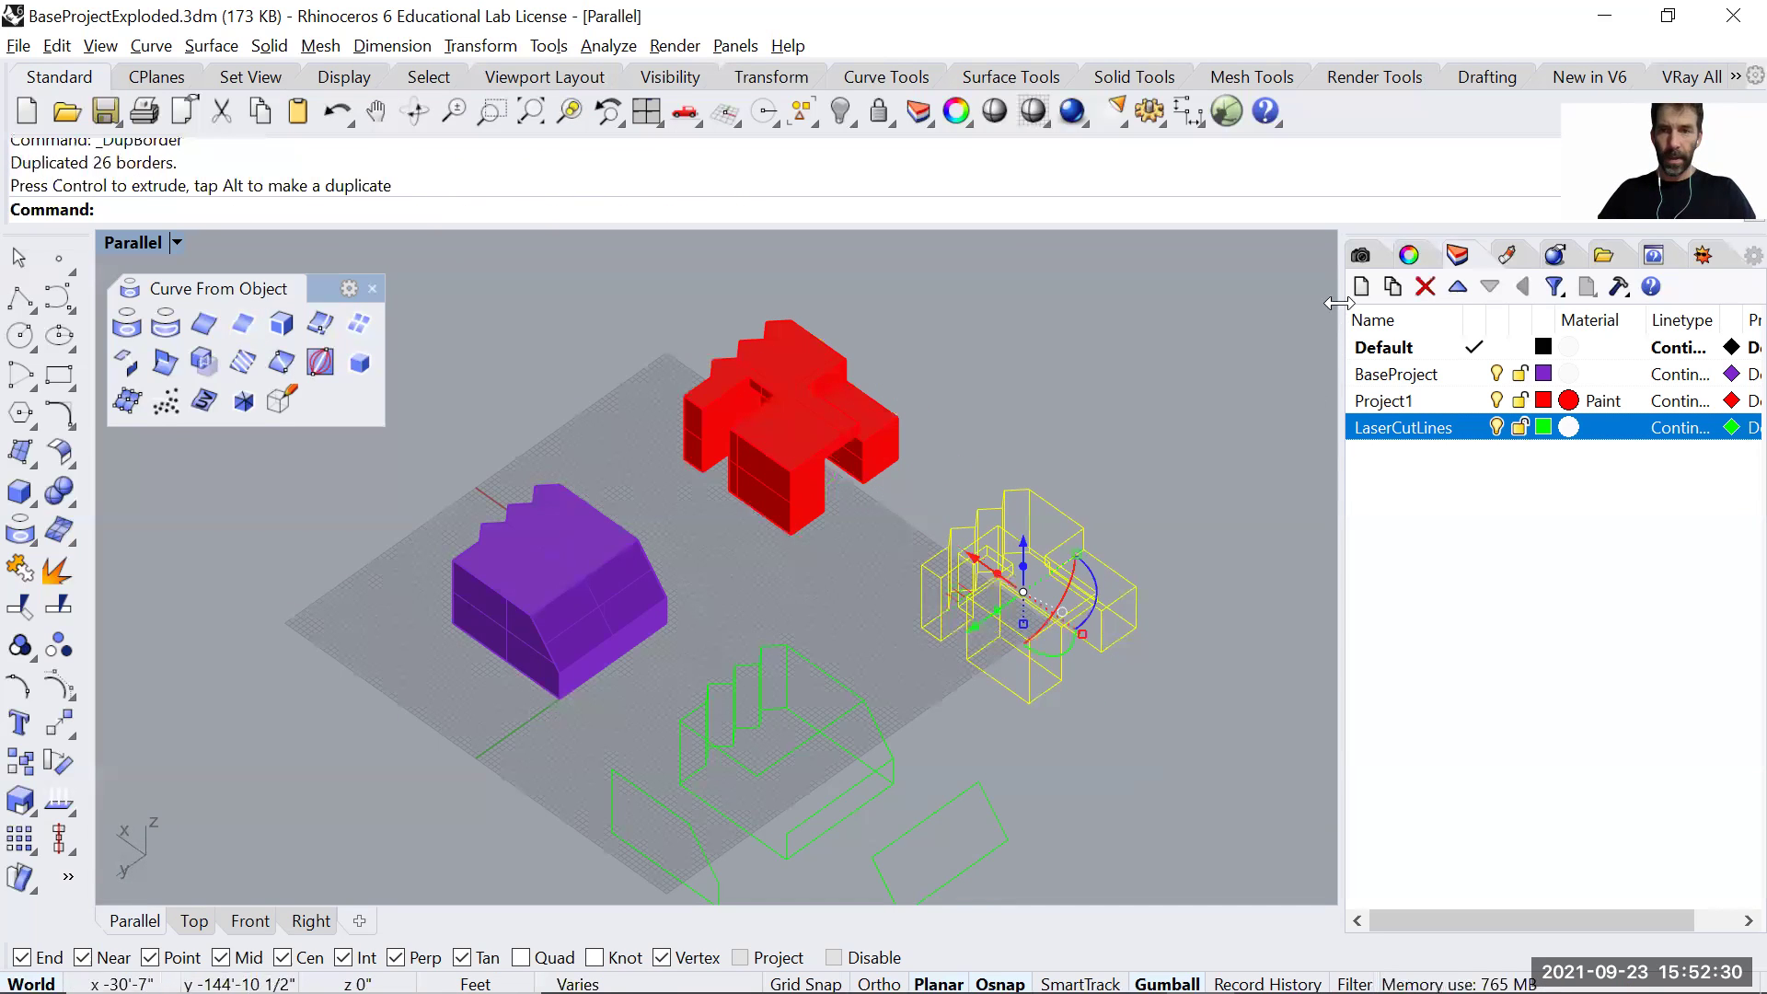
Create a new layer named LaserCutLines2 and set its colour to Cyan.
click(1361, 286)
text(Laser)
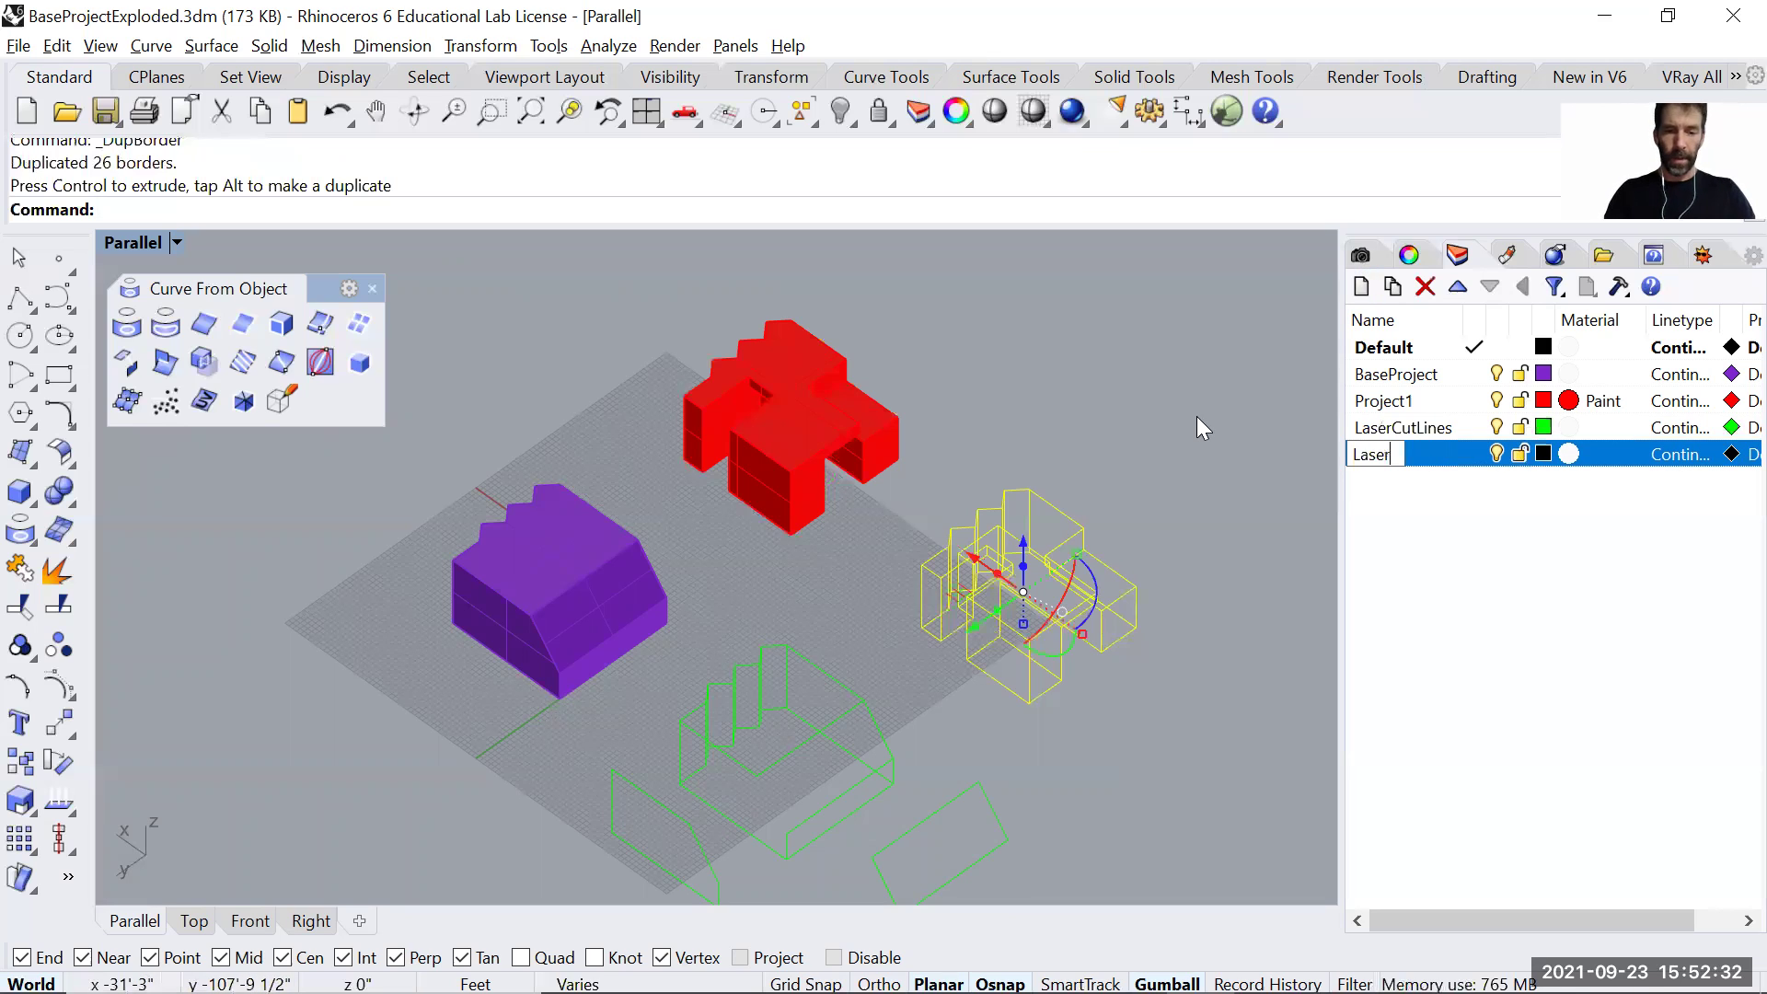
text(CutLines2)
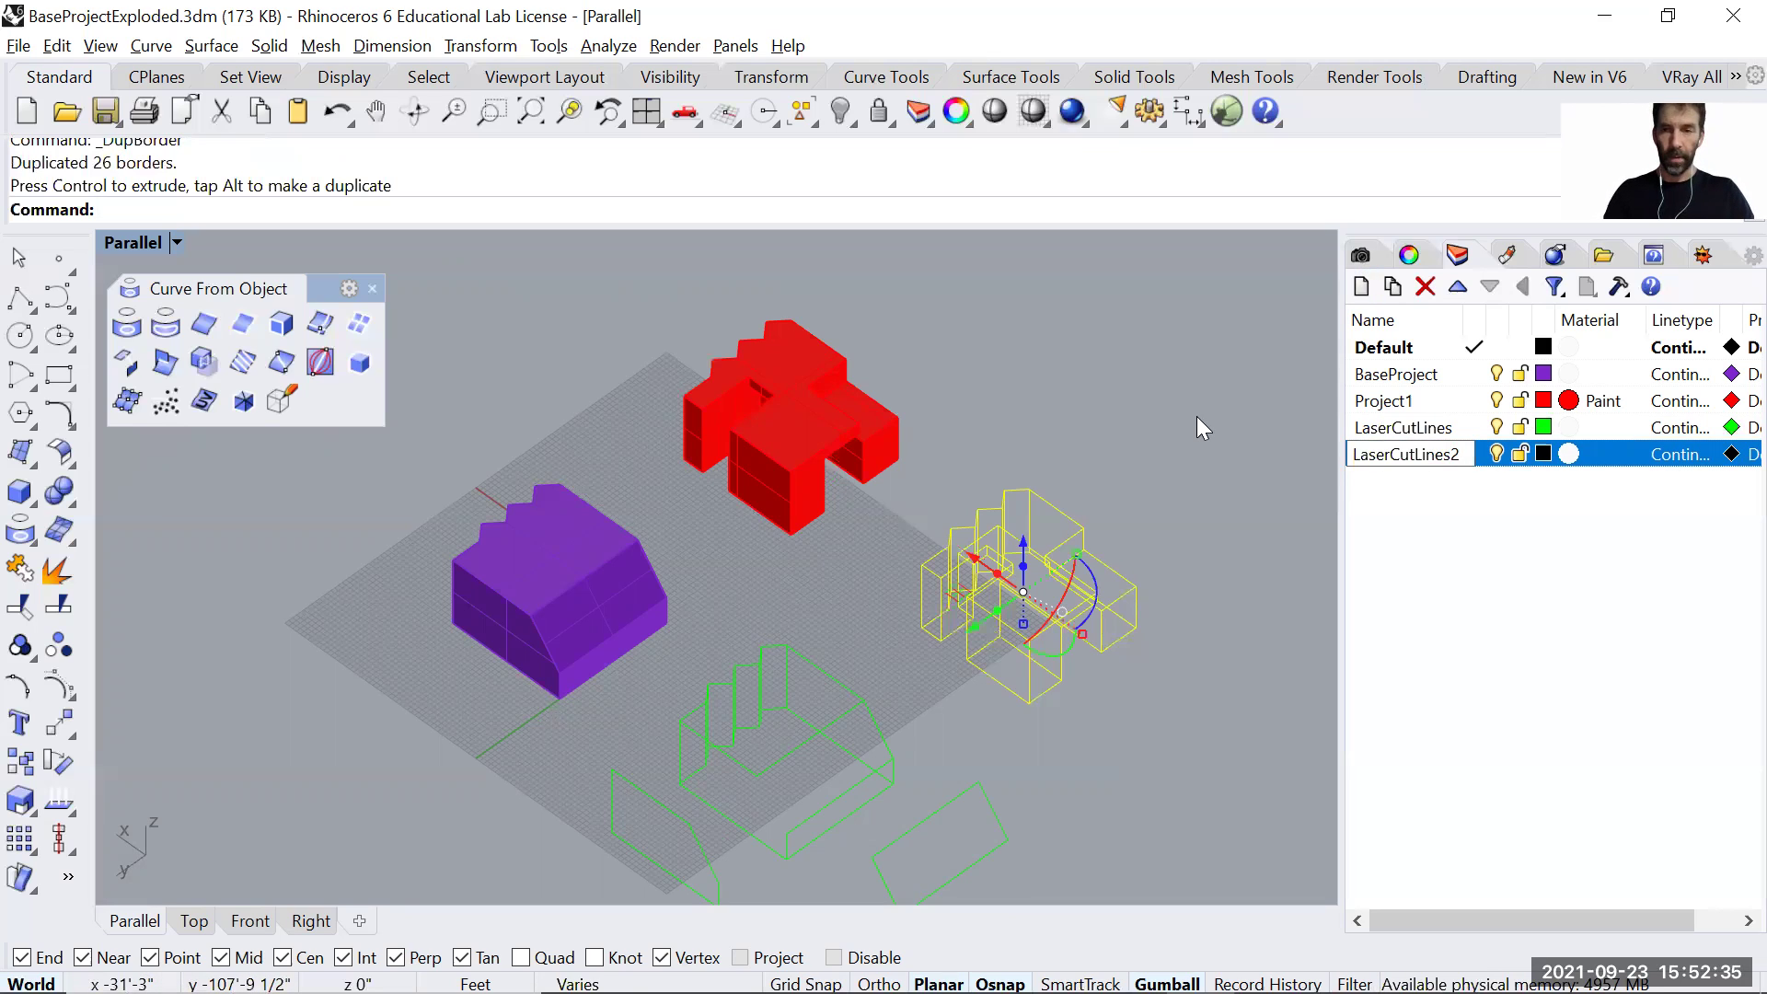
key(Return)
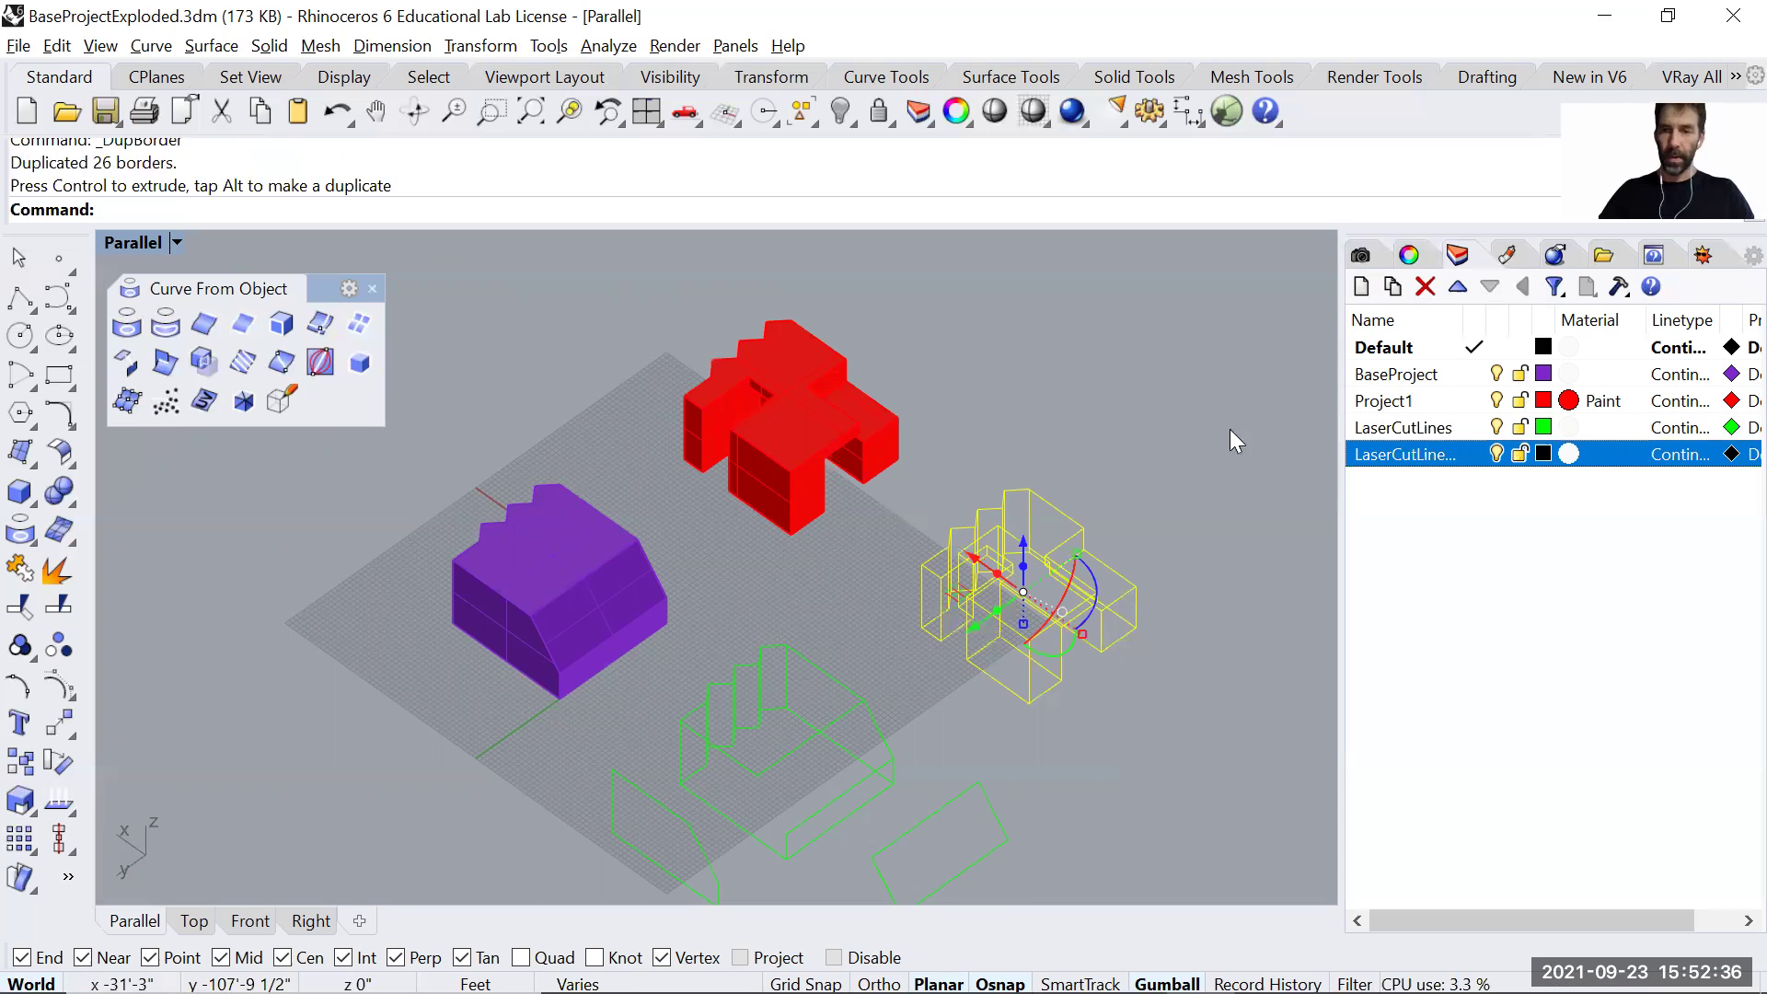
click(1543, 454)
click(399, 406)
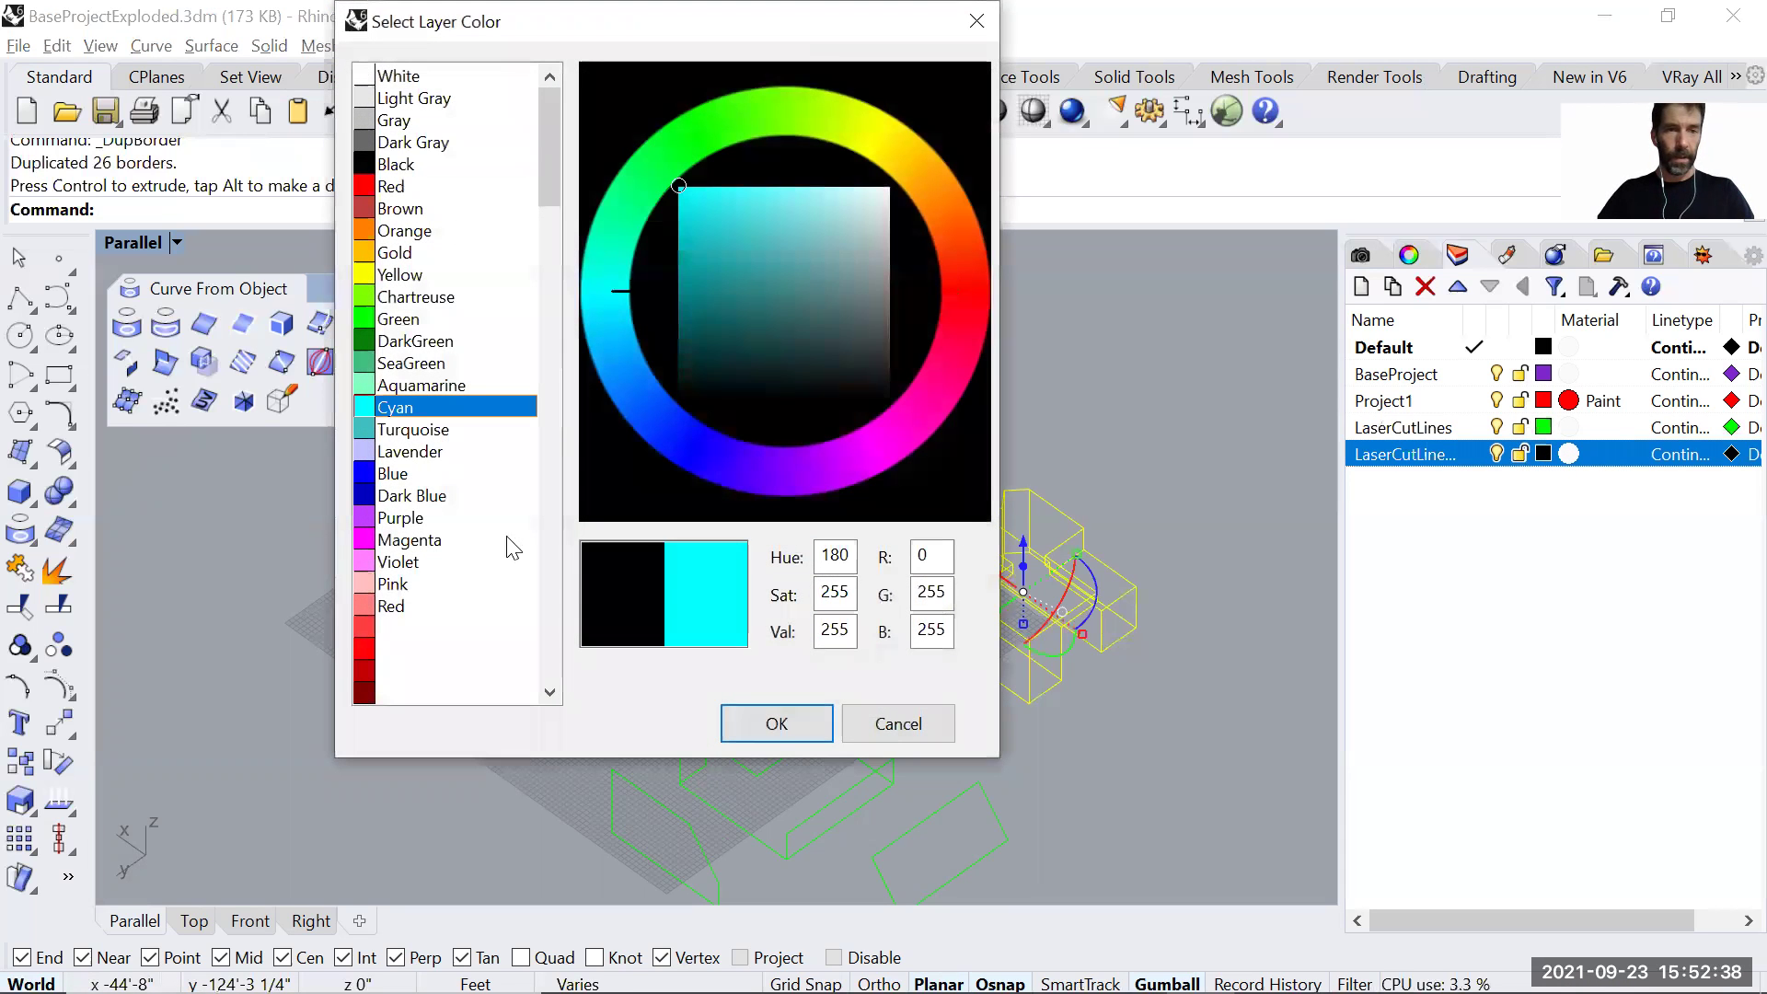
click(775, 717)
Move the red block's outline curves to the LaserCutLines2 layer and save the file.
click(1167, 754)
right_drag(1066, 663, 1010, 611)
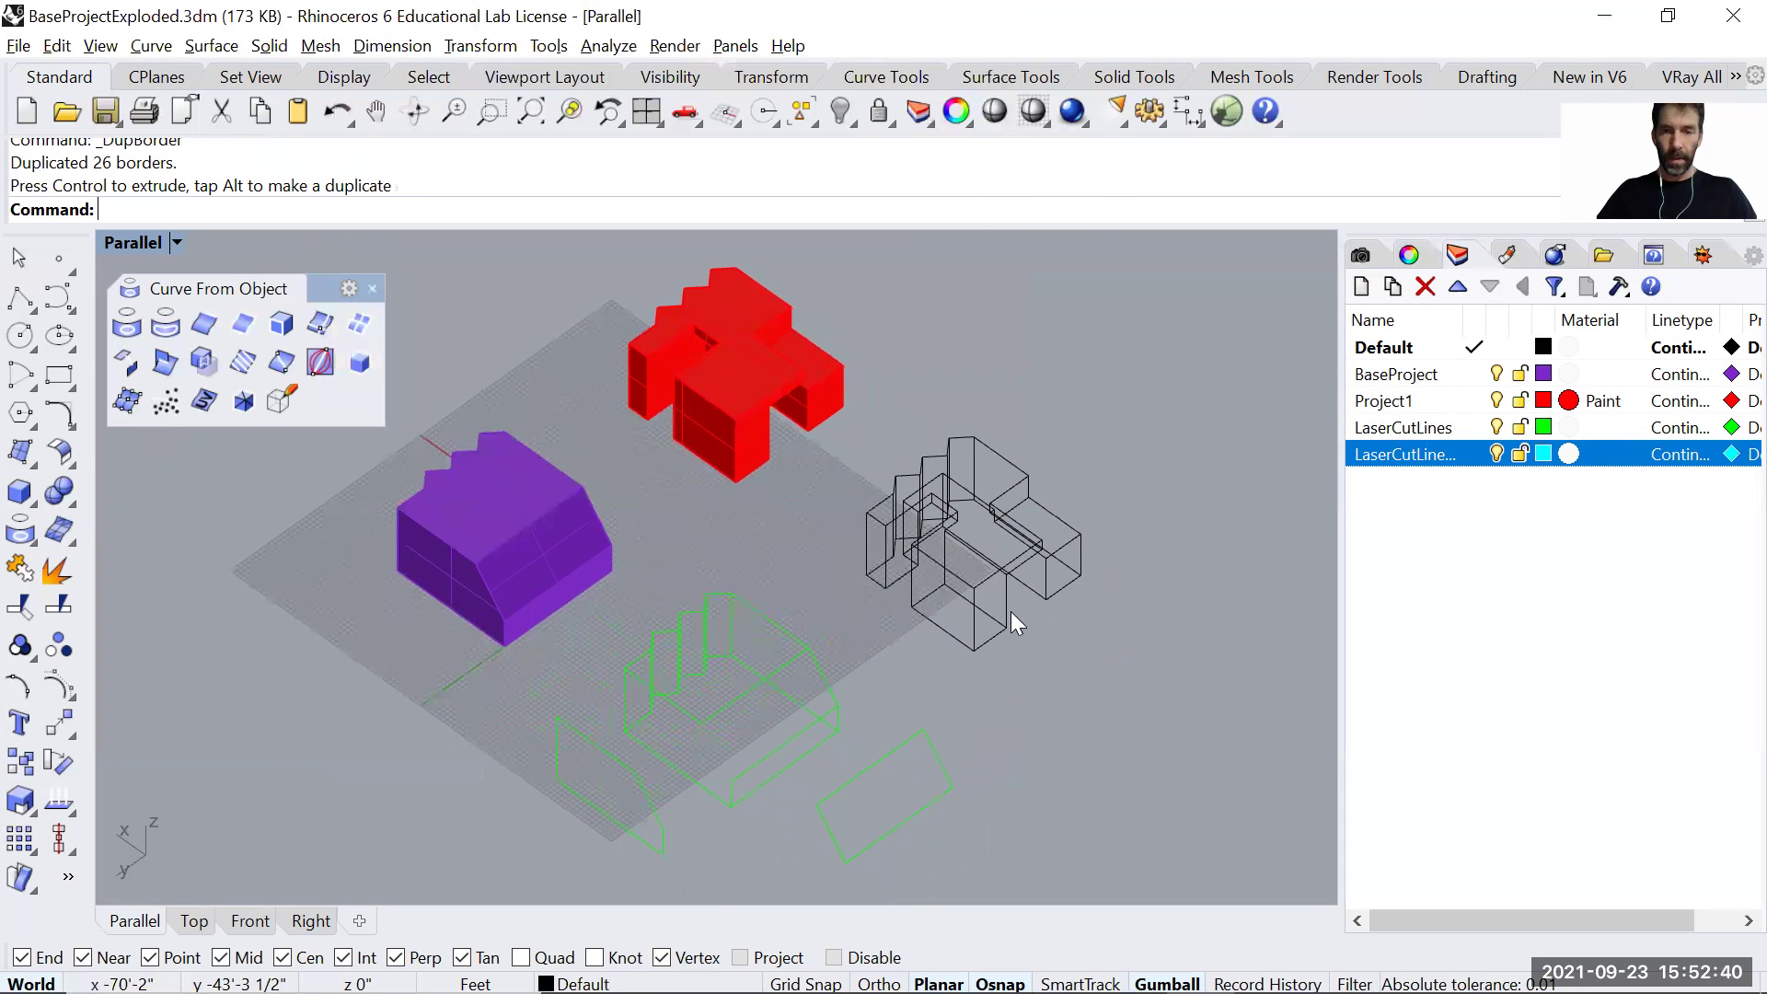
drag(847, 317, 1143, 690)
right_click(1400, 453)
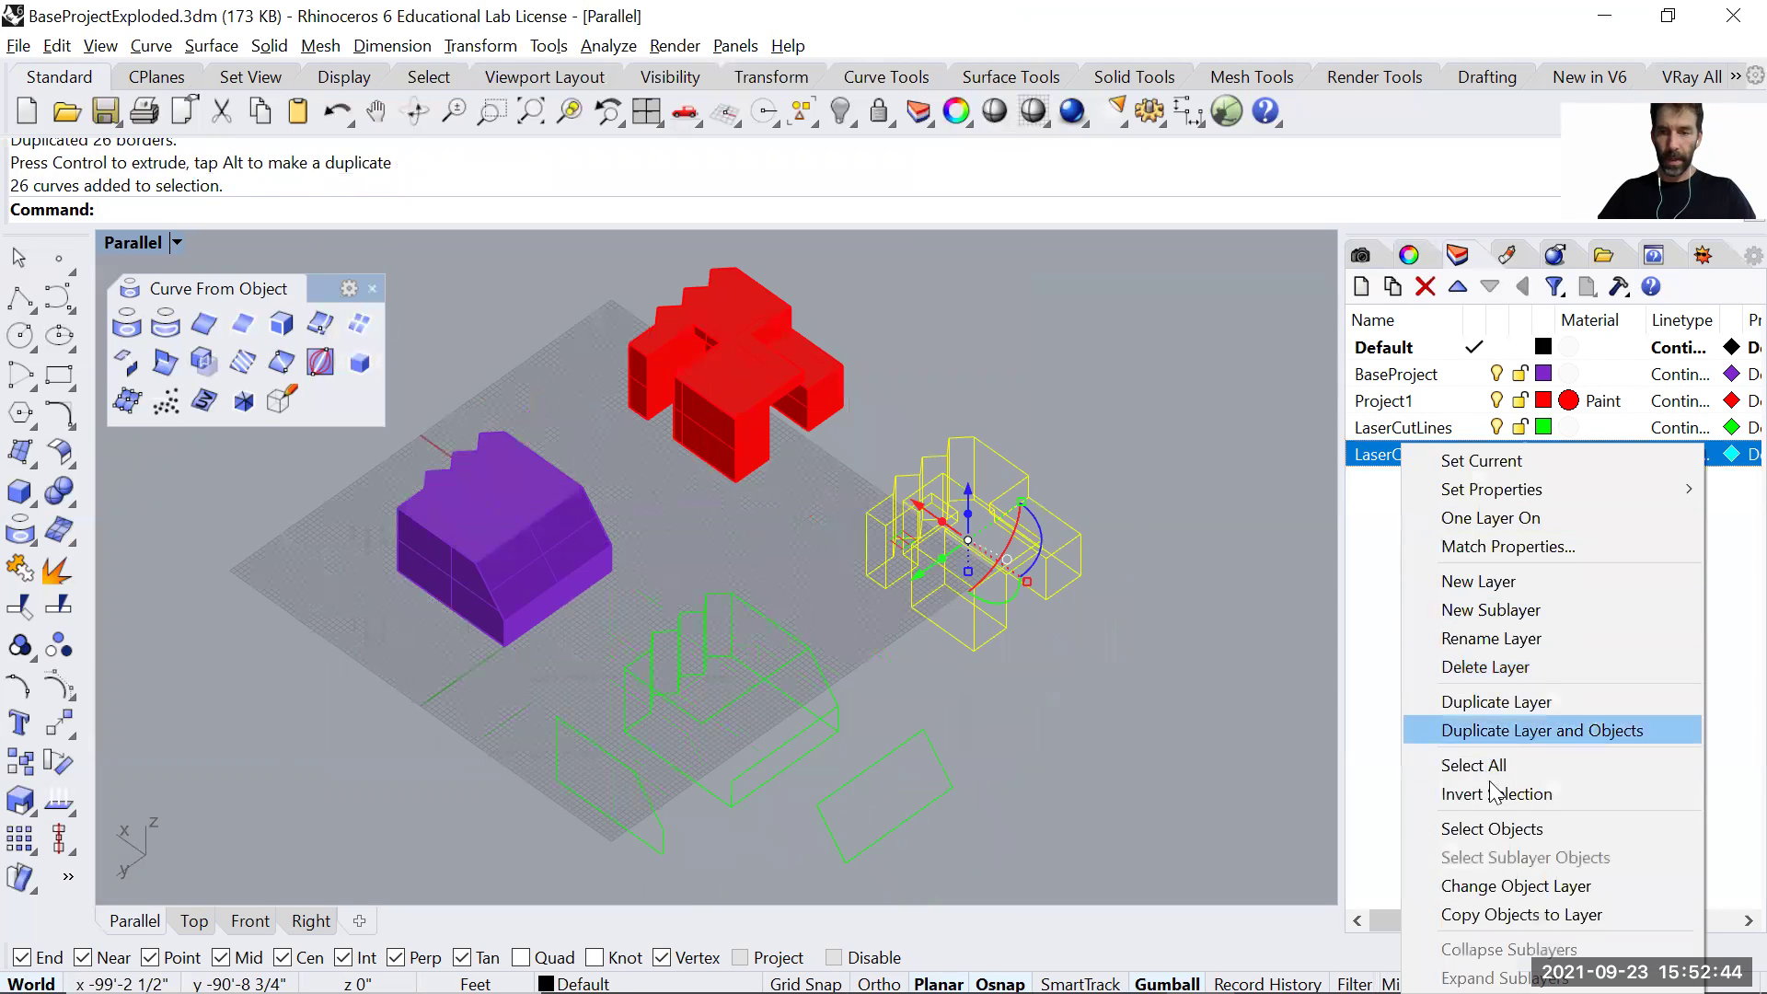
click(1502, 885)
key(ctrl+s)
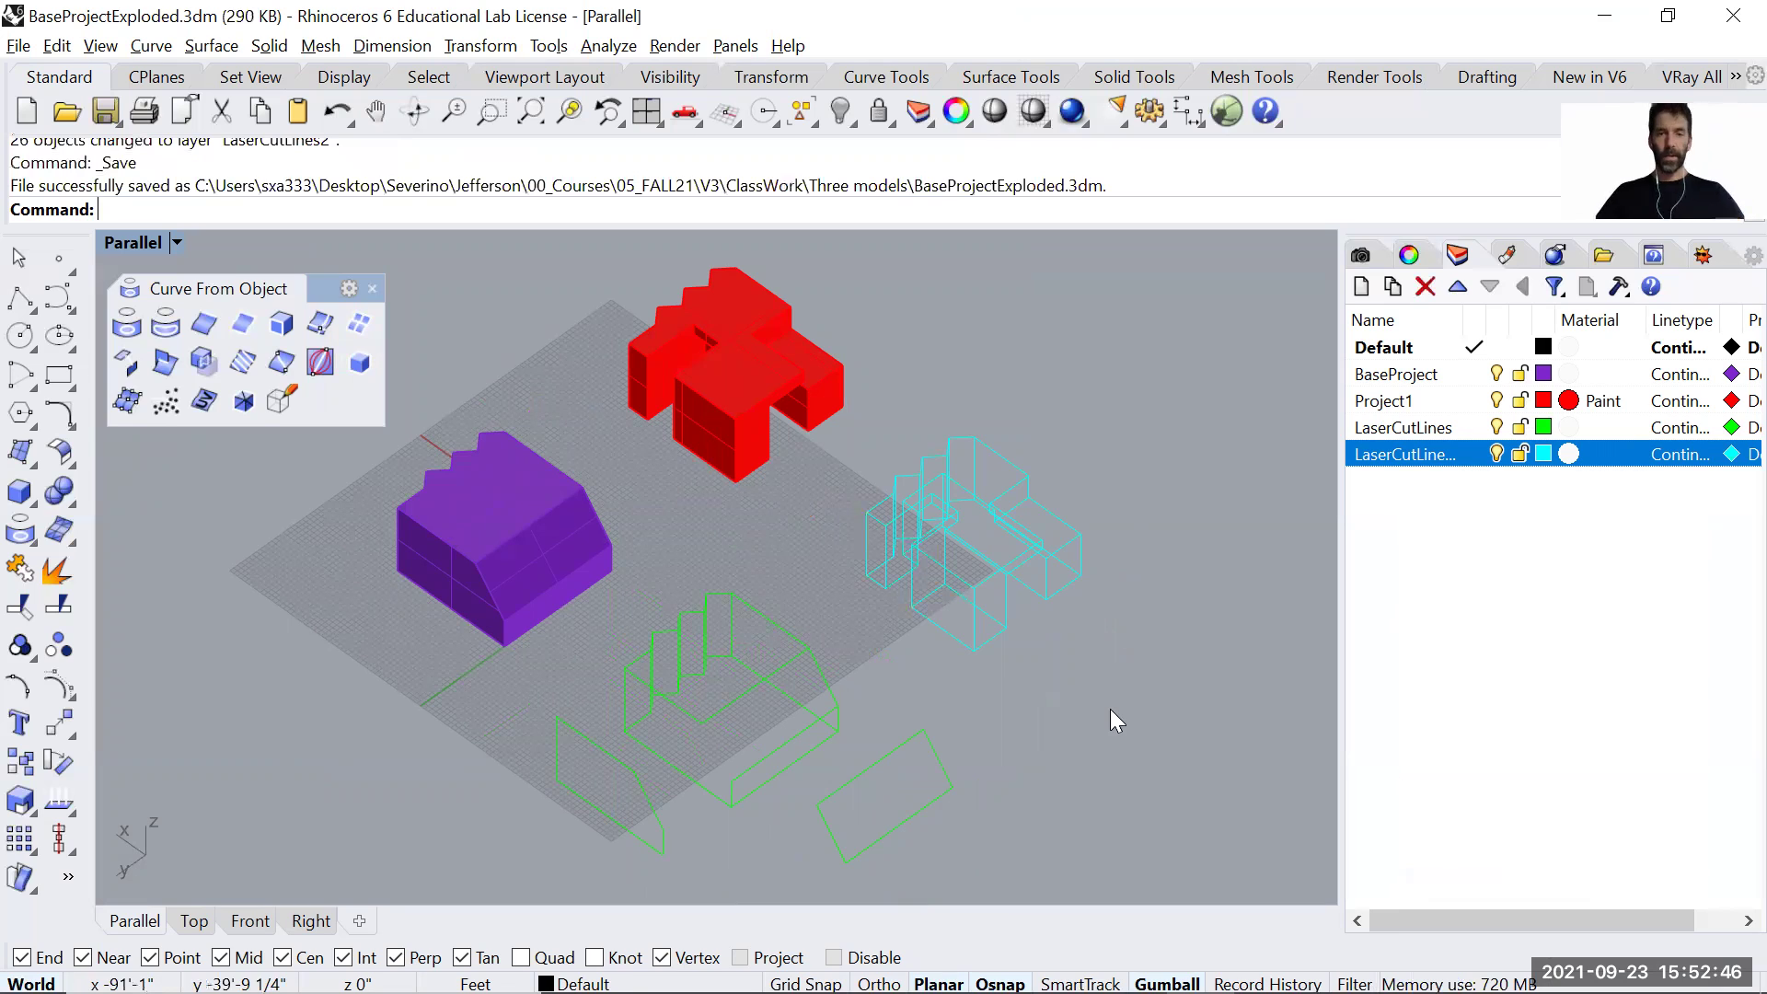
Move one front face outline out of the cyan curve set and place it beside the others.
click(996, 634)
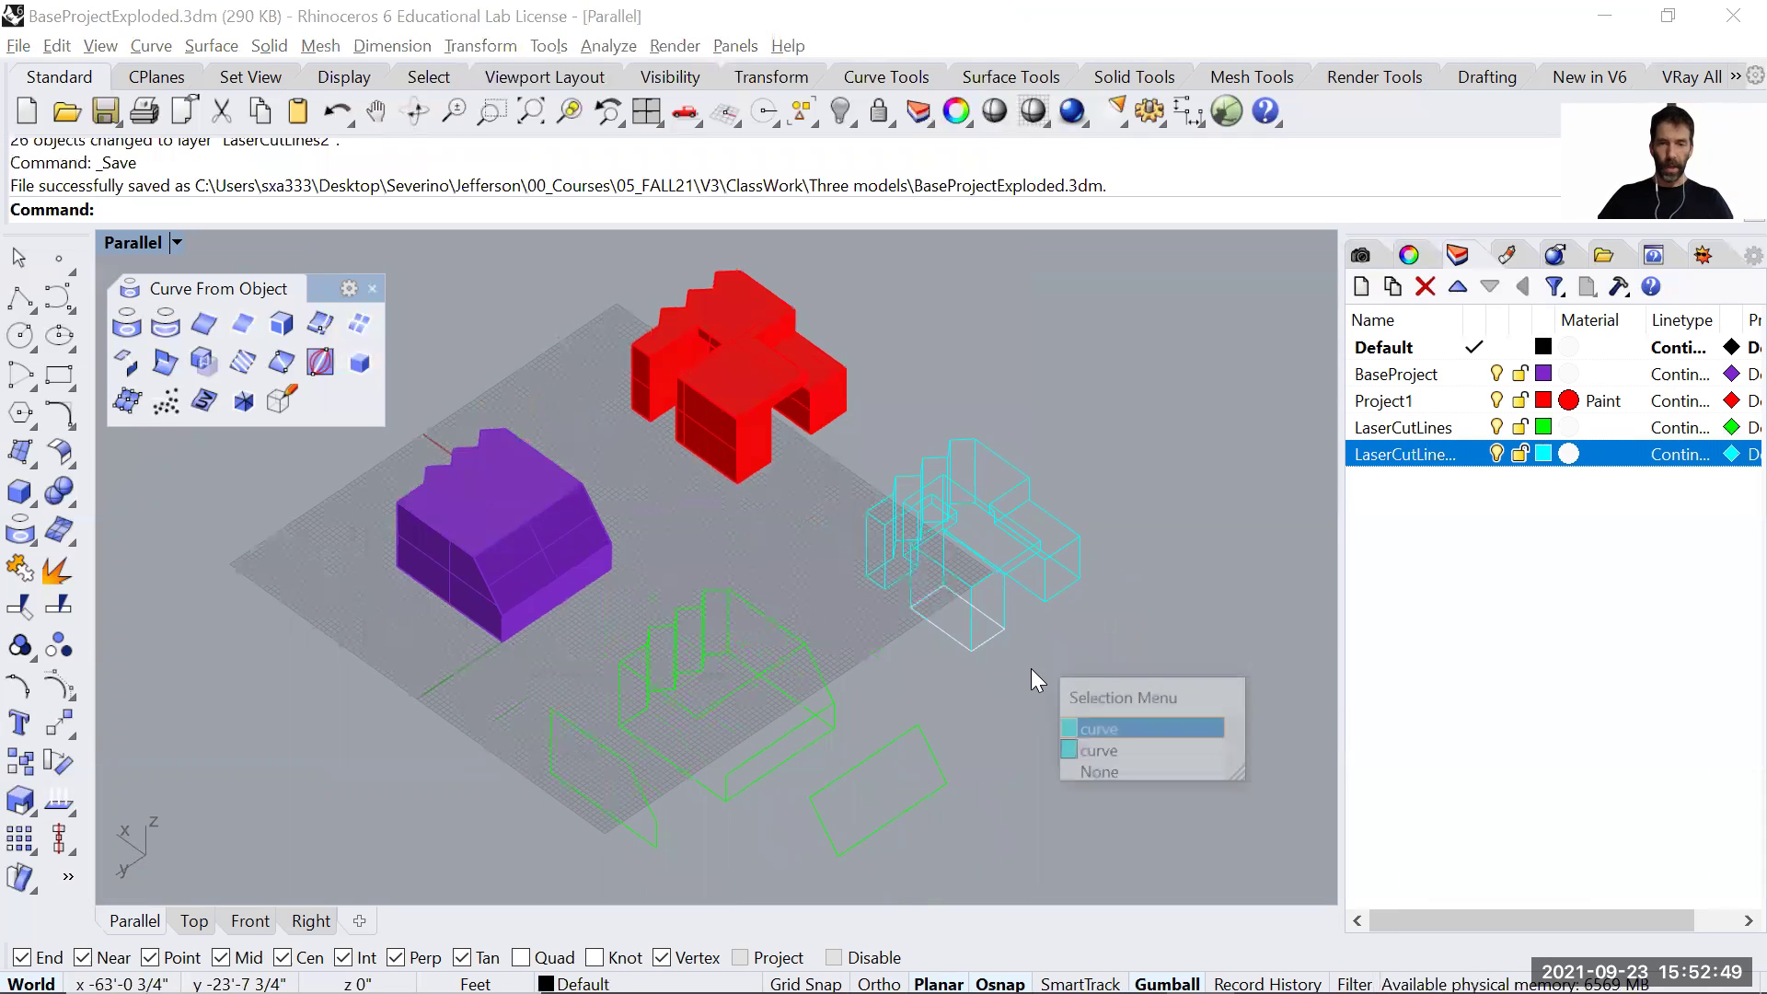
click(1108, 750)
drag(962, 564, 1093, 637)
click(1170, 819)
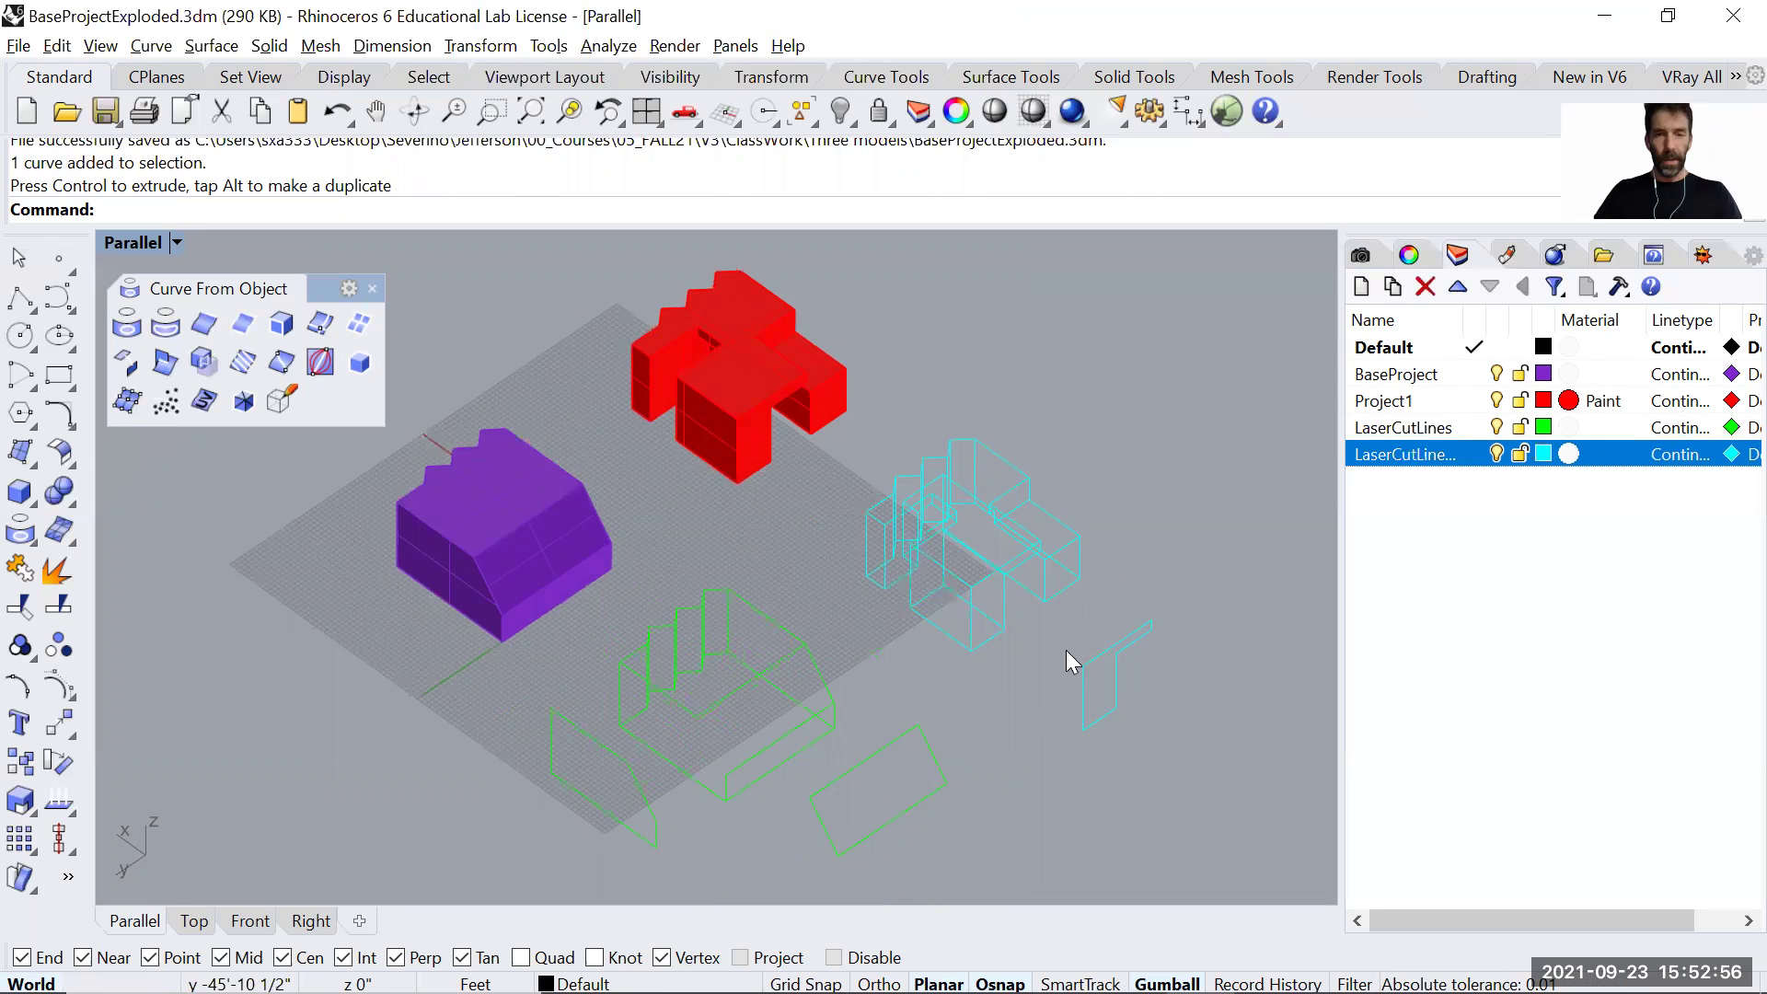
Turn off the LaserCutLines2, Project1 and BaseProject layers, leaving the green outlines on.
right_drag(1066, 649, 958, 591)
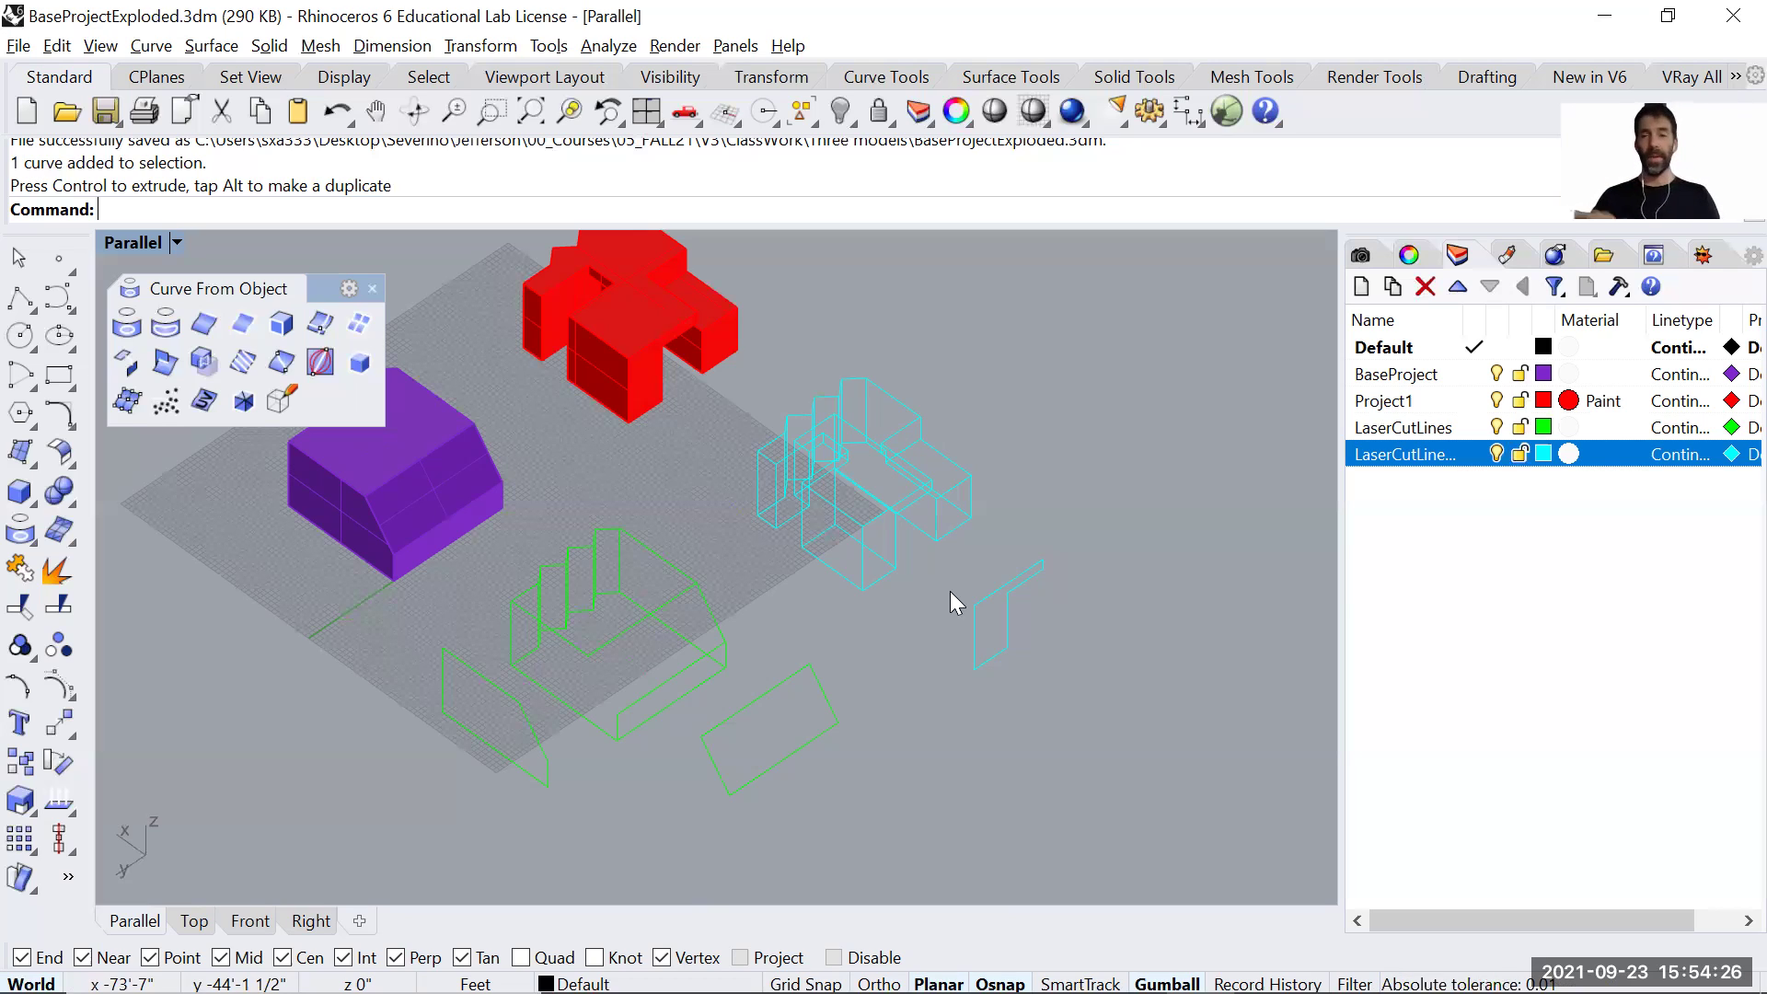
right_drag(836, 611, 911, 571)
click(1496, 454)
click(1496, 401)
click(1496, 373)
right_drag(887, 611, 585, 666)
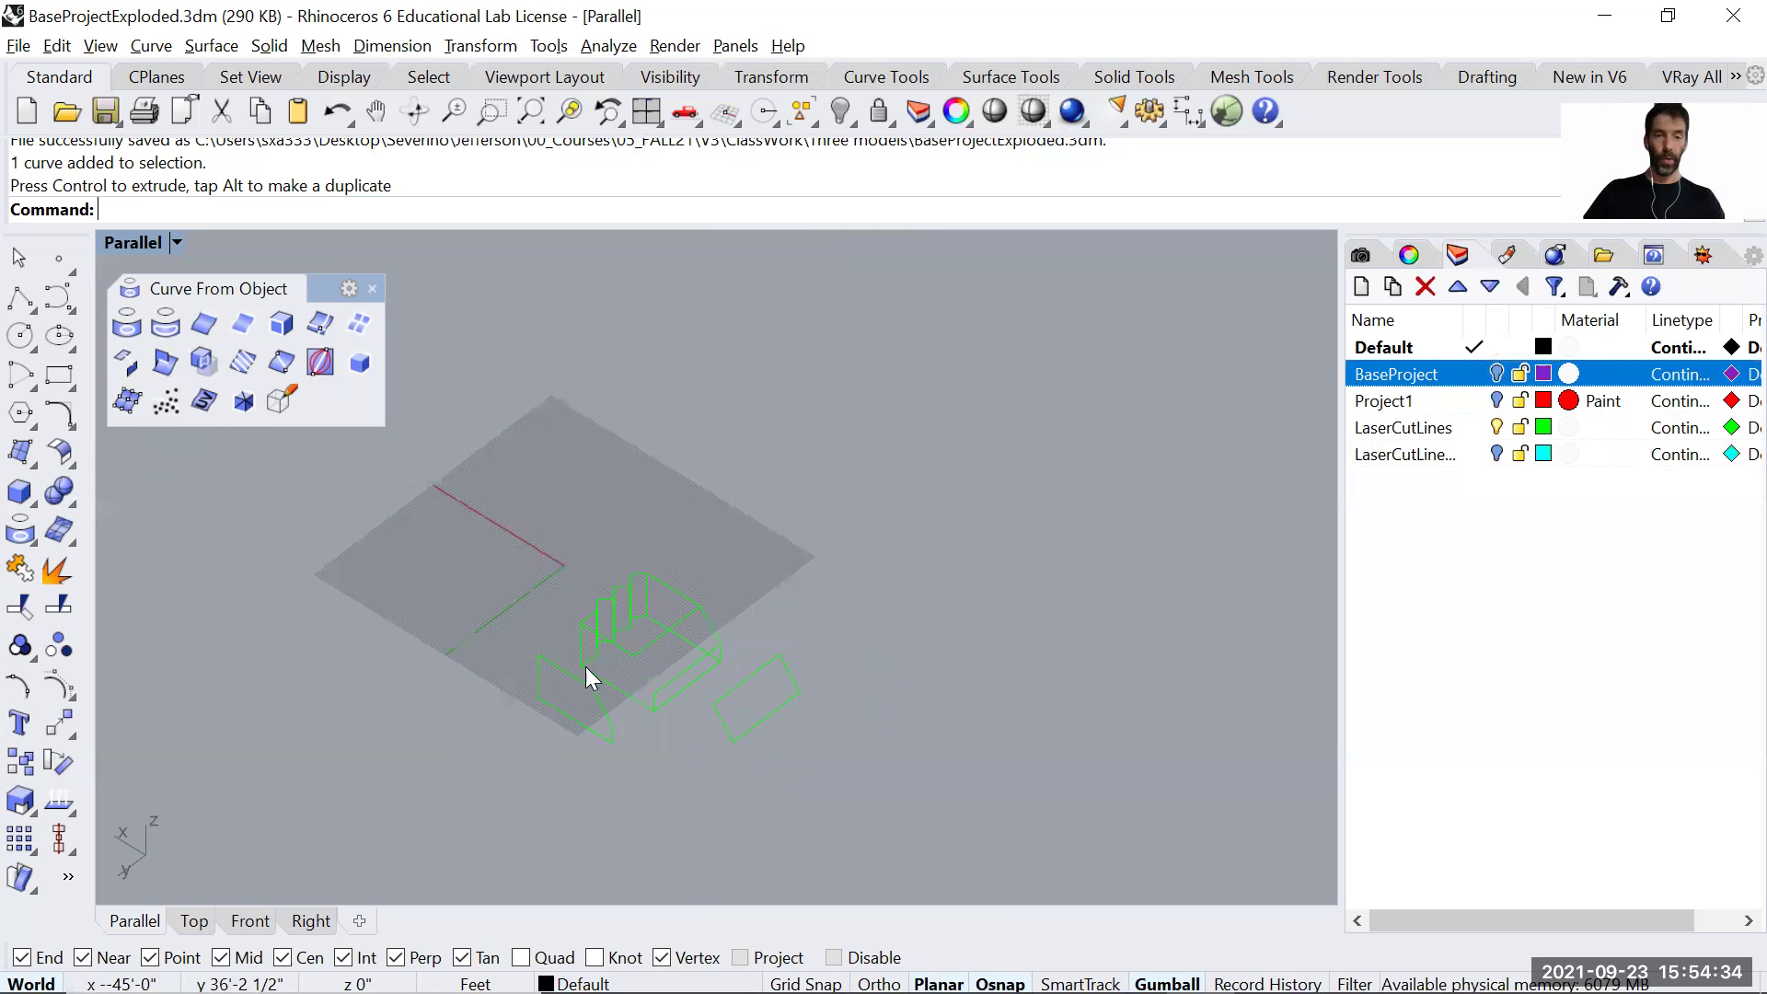
Examine the two separated face outlines on the LaserCutLines layer.
click(587, 686)
scroll(565, 692, up, 3)
scroll(565, 692, up, 1)
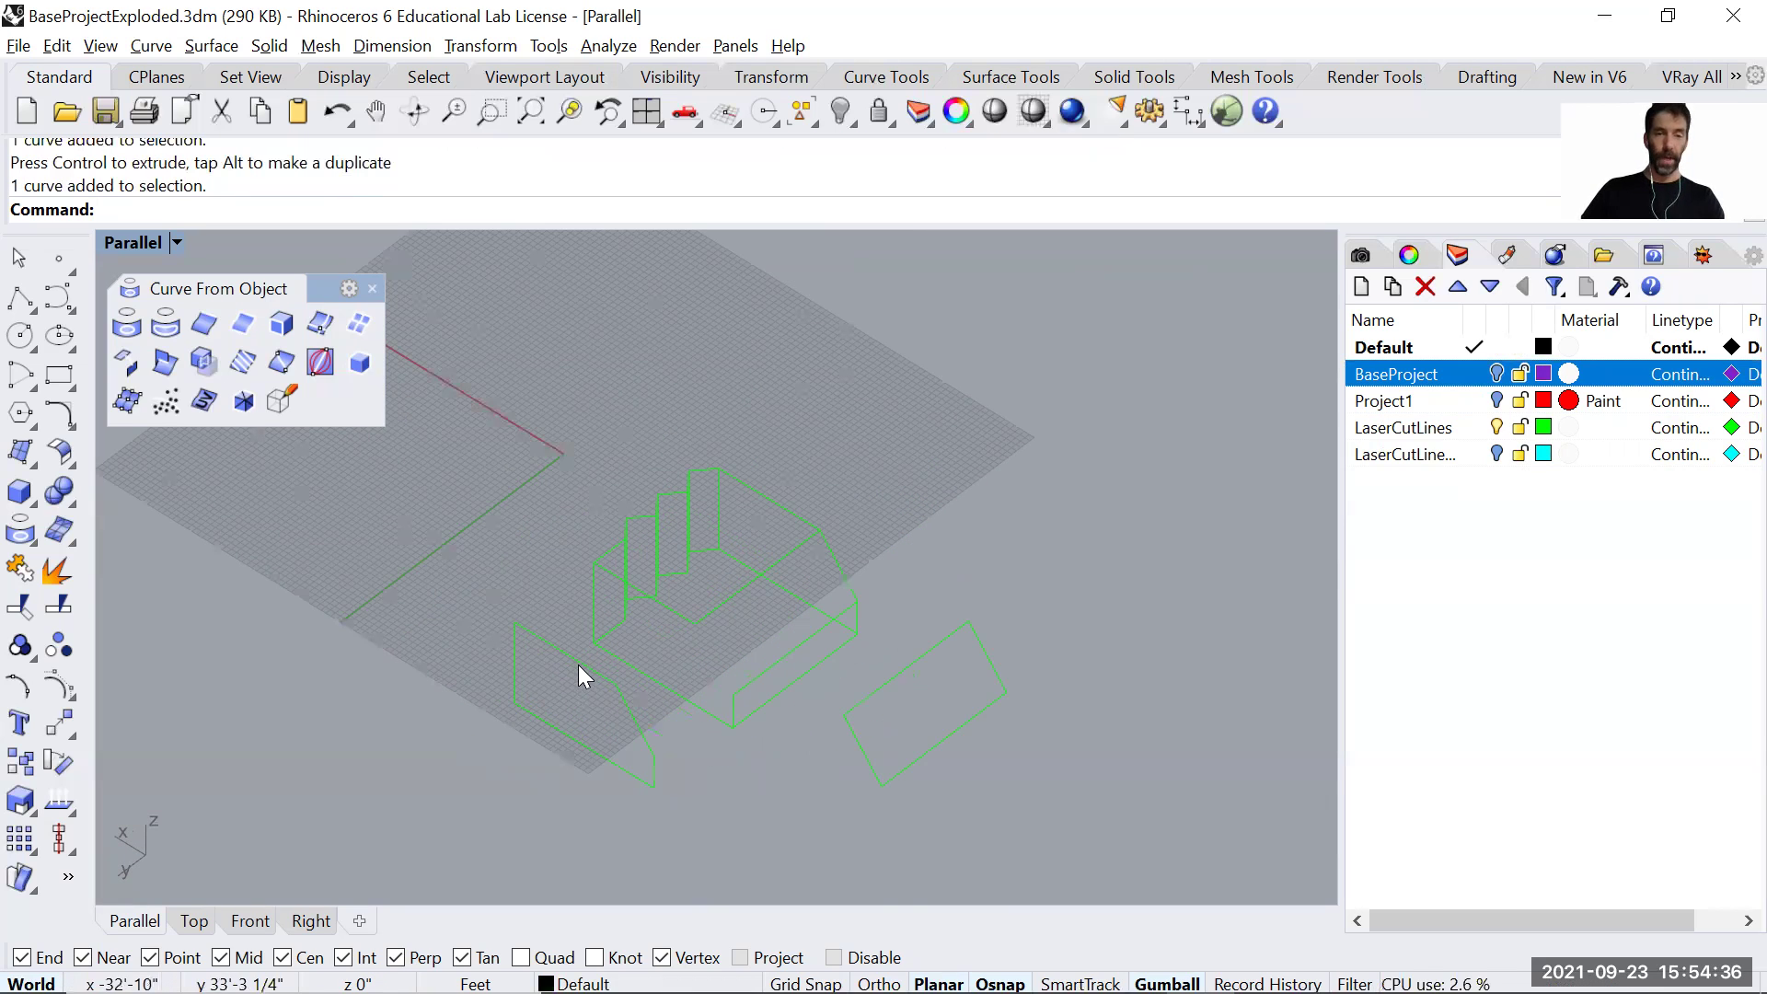
click(577, 665)
click(907, 670)
click(1108, 715)
scroll(1104, 715, down, 6)
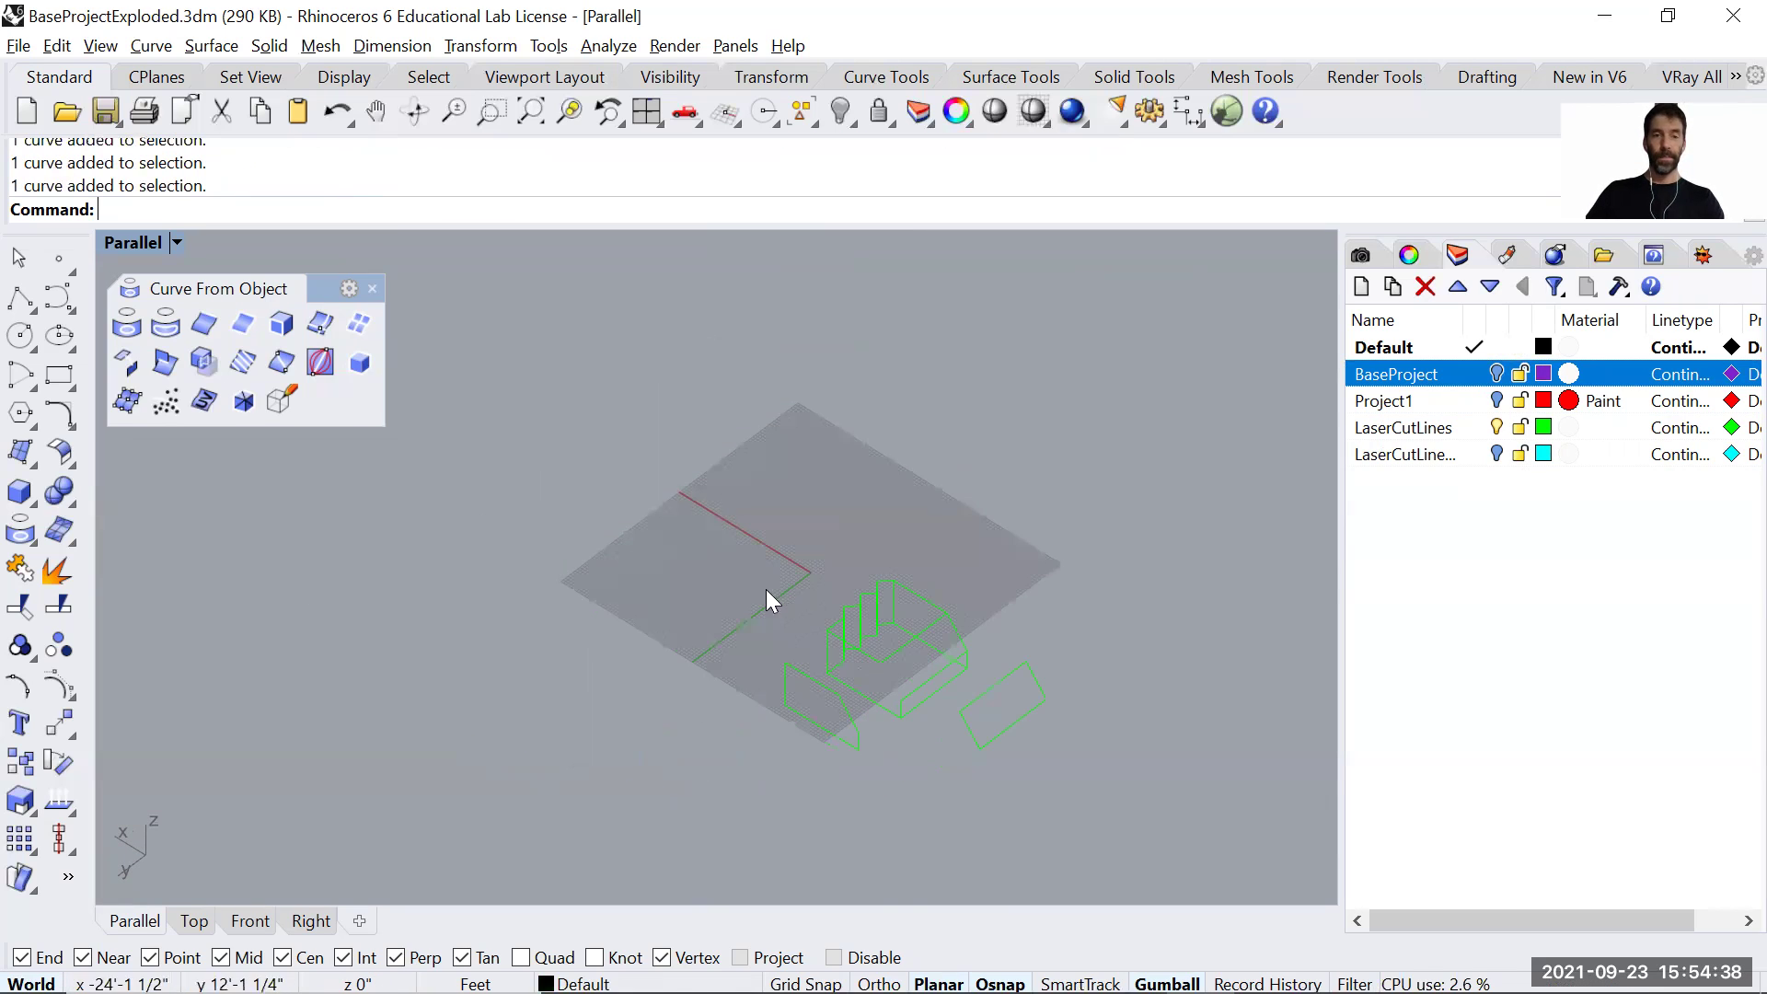
Rotate the separated sloped-end outline 90 degrees to lie flat and move it over to the grid's near edge.
scroll(772, 543, up, 4)
right_drag(665, 589, 614, 628)
shift+right_drag(1166, 705, 1075, 563)
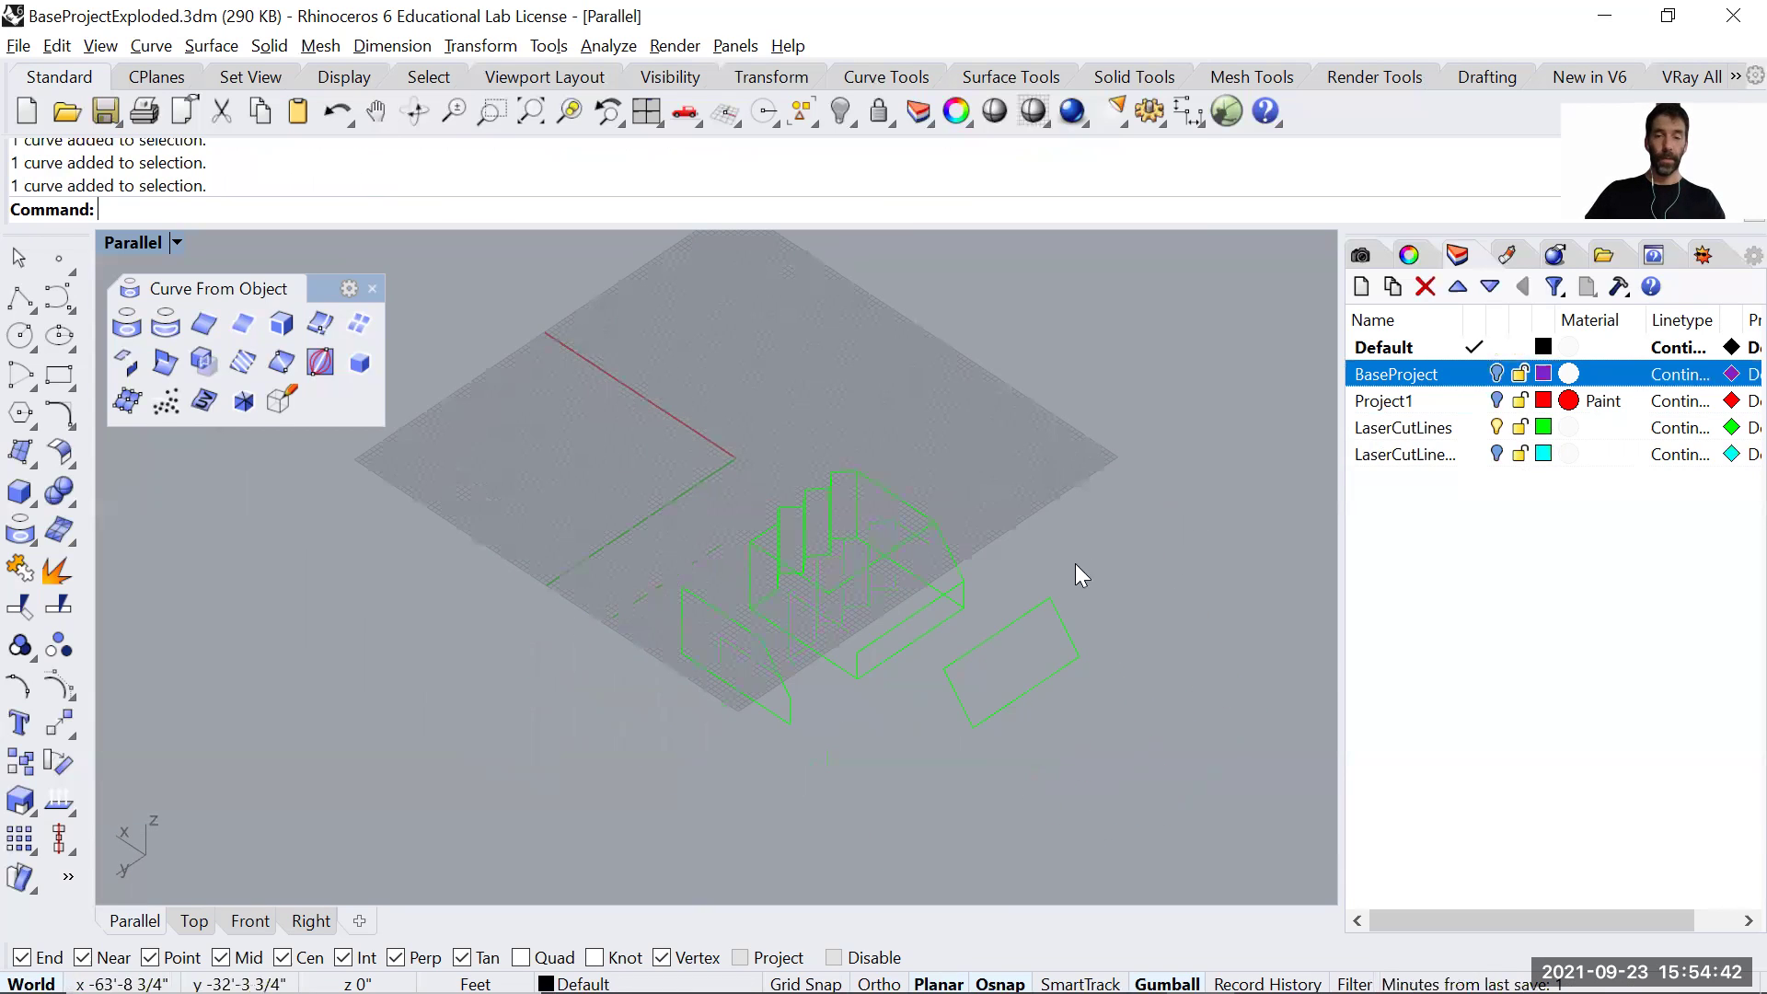
click(791, 716)
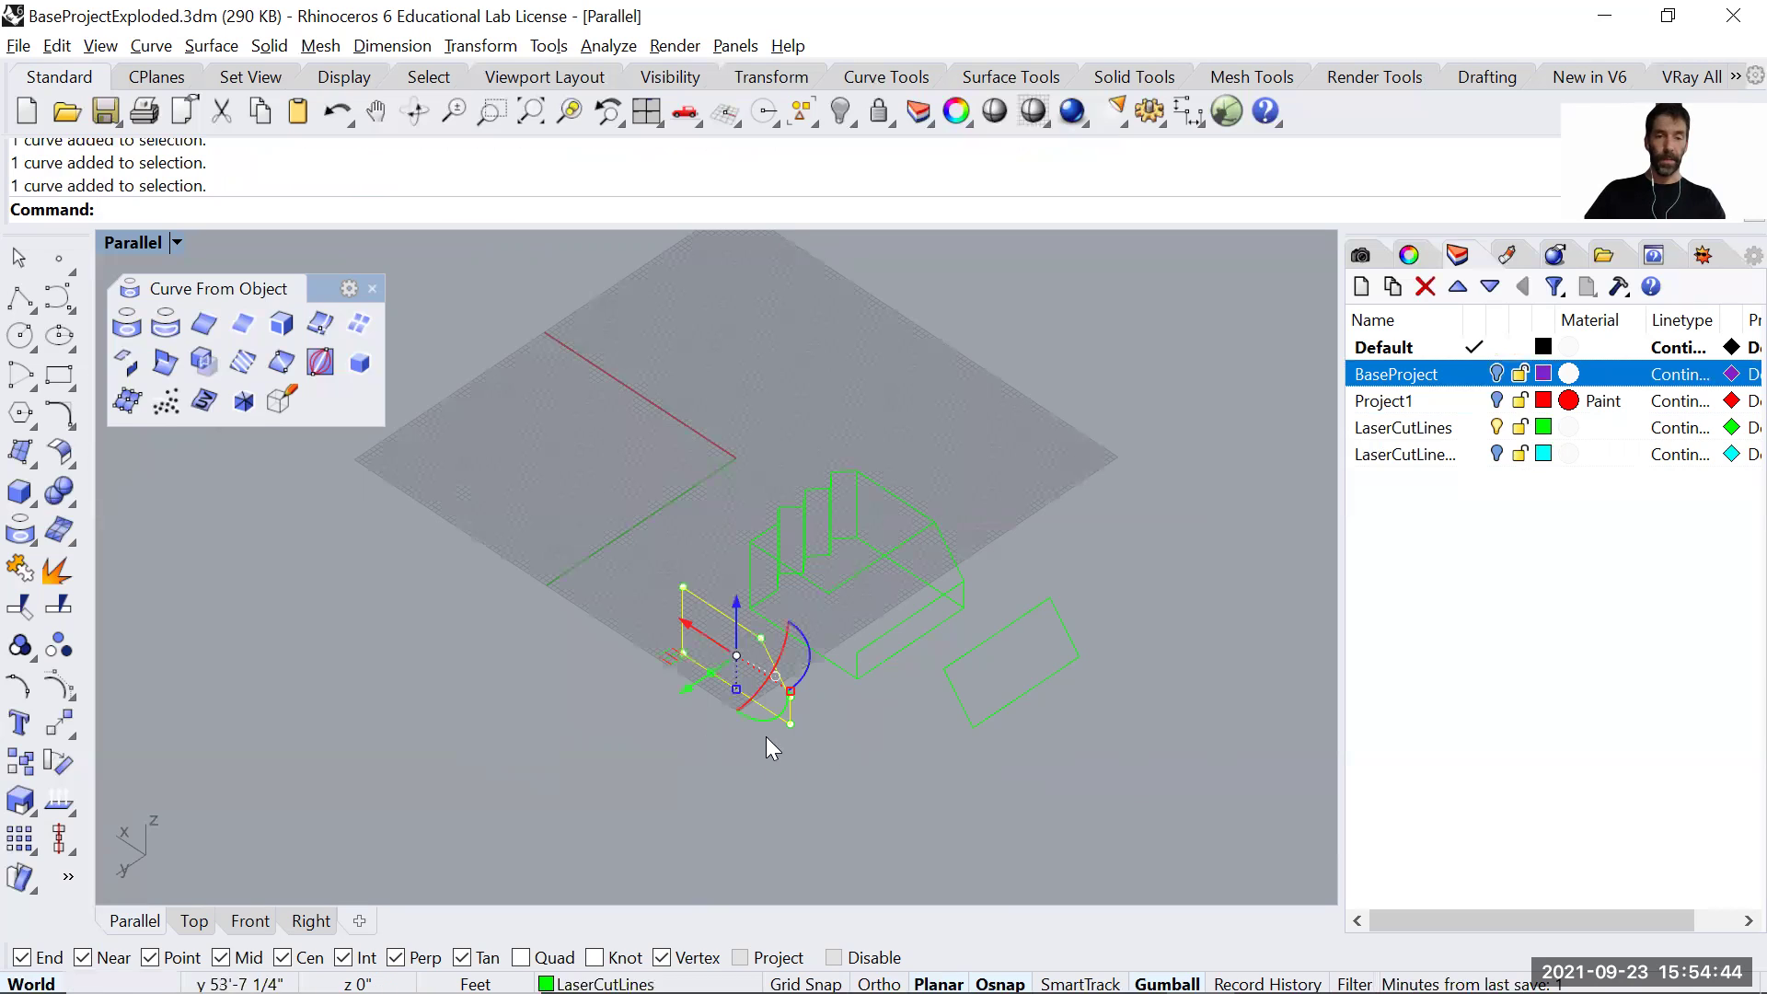
scroll(765, 734, up, 3)
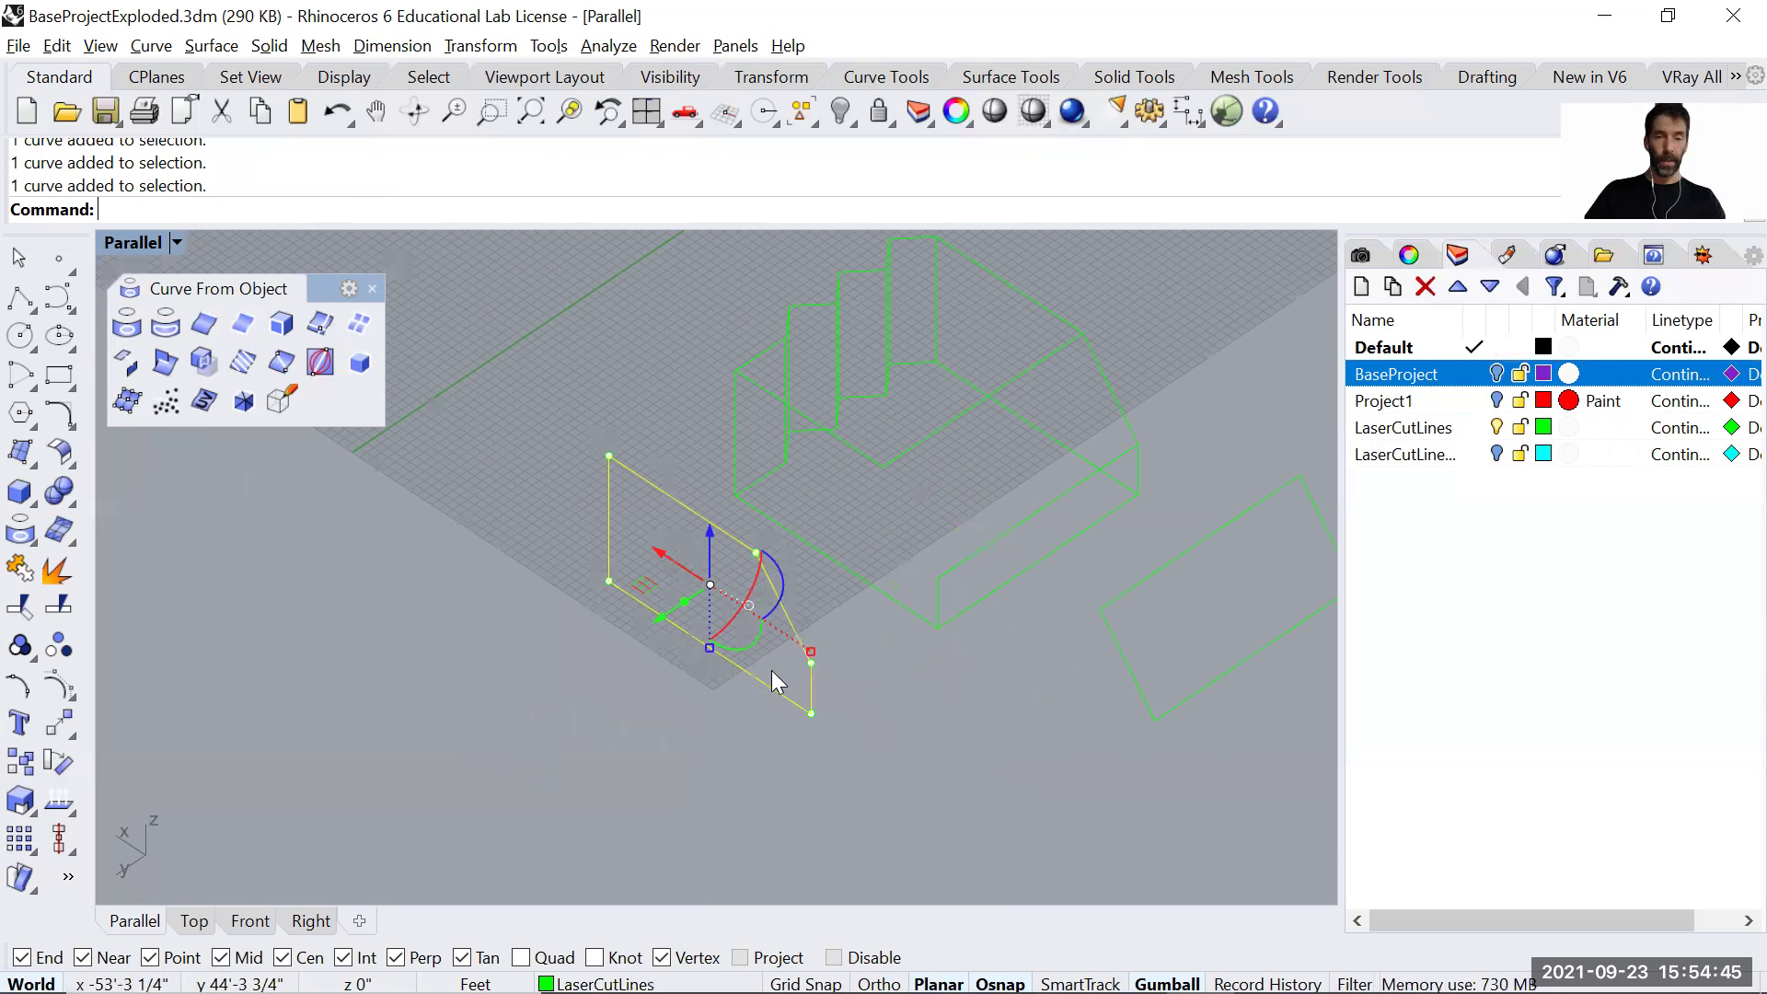
click(755, 600)
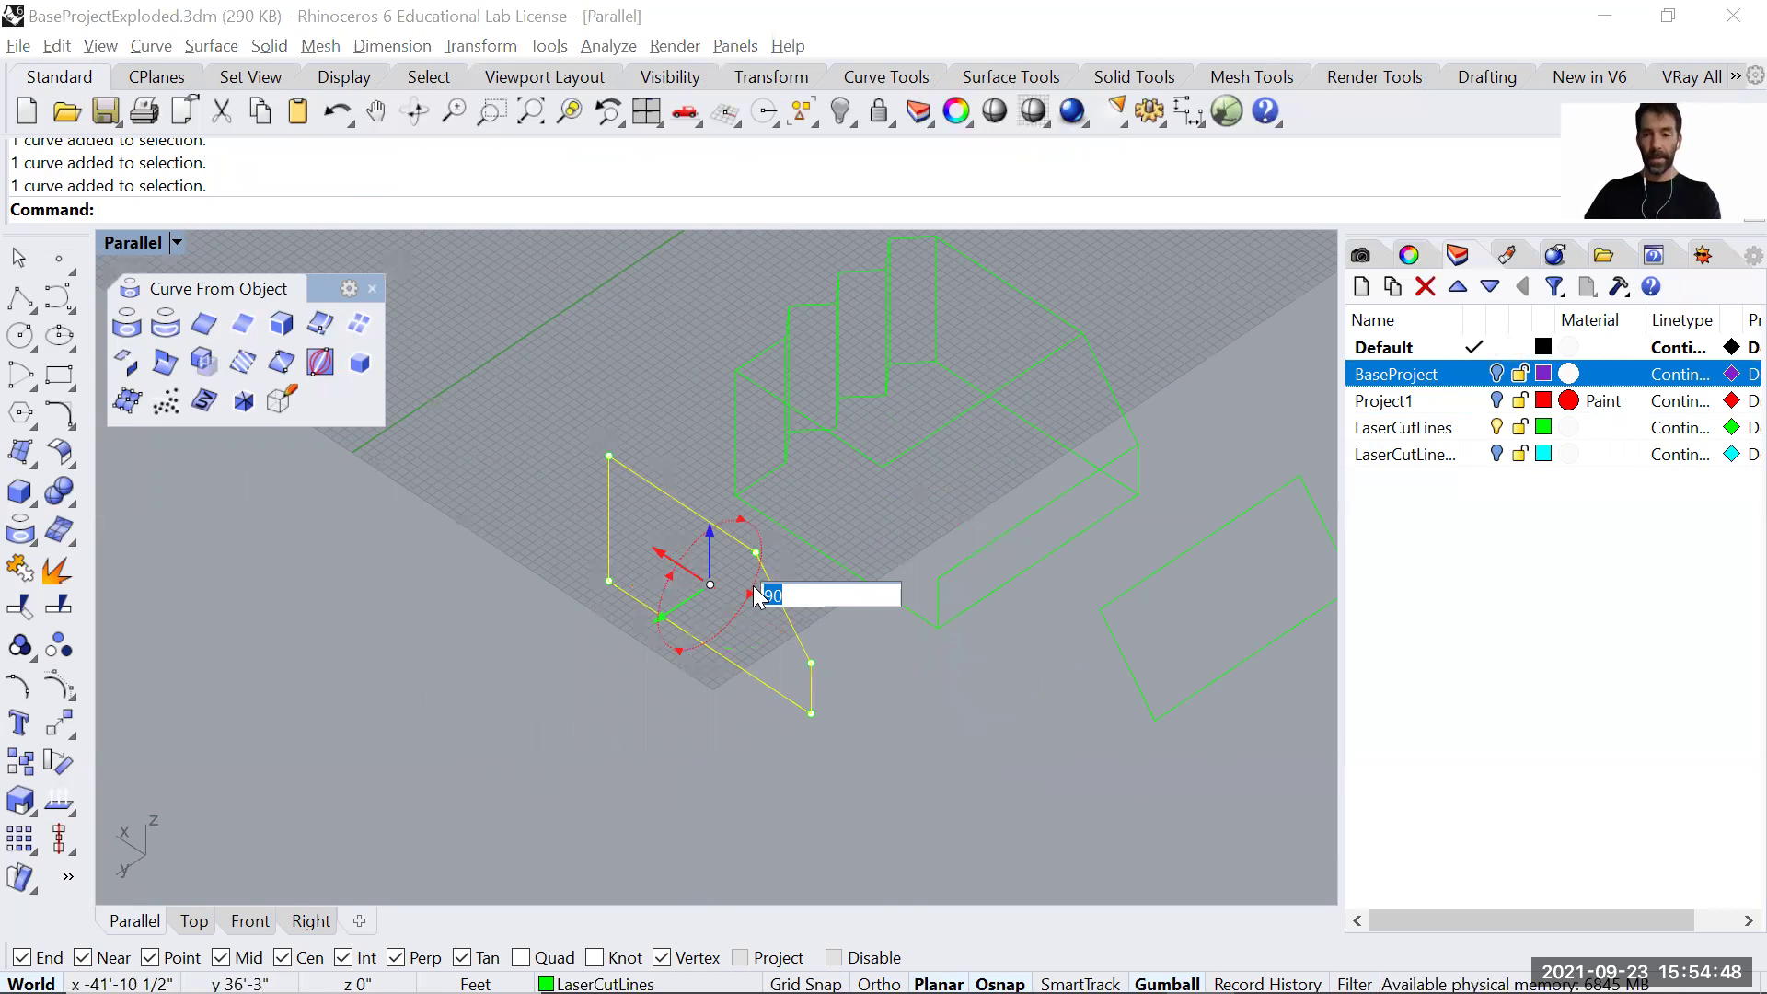
key(Return)
scroll(753, 603, down, 4)
drag(687, 568, 480, 365)
Move the two stepped horizontal outlines out of the green curve set, one to each opposite side.
scroll(678, 516, down, 2)
click(773, 559)
drag(815, 555, 569, 721)
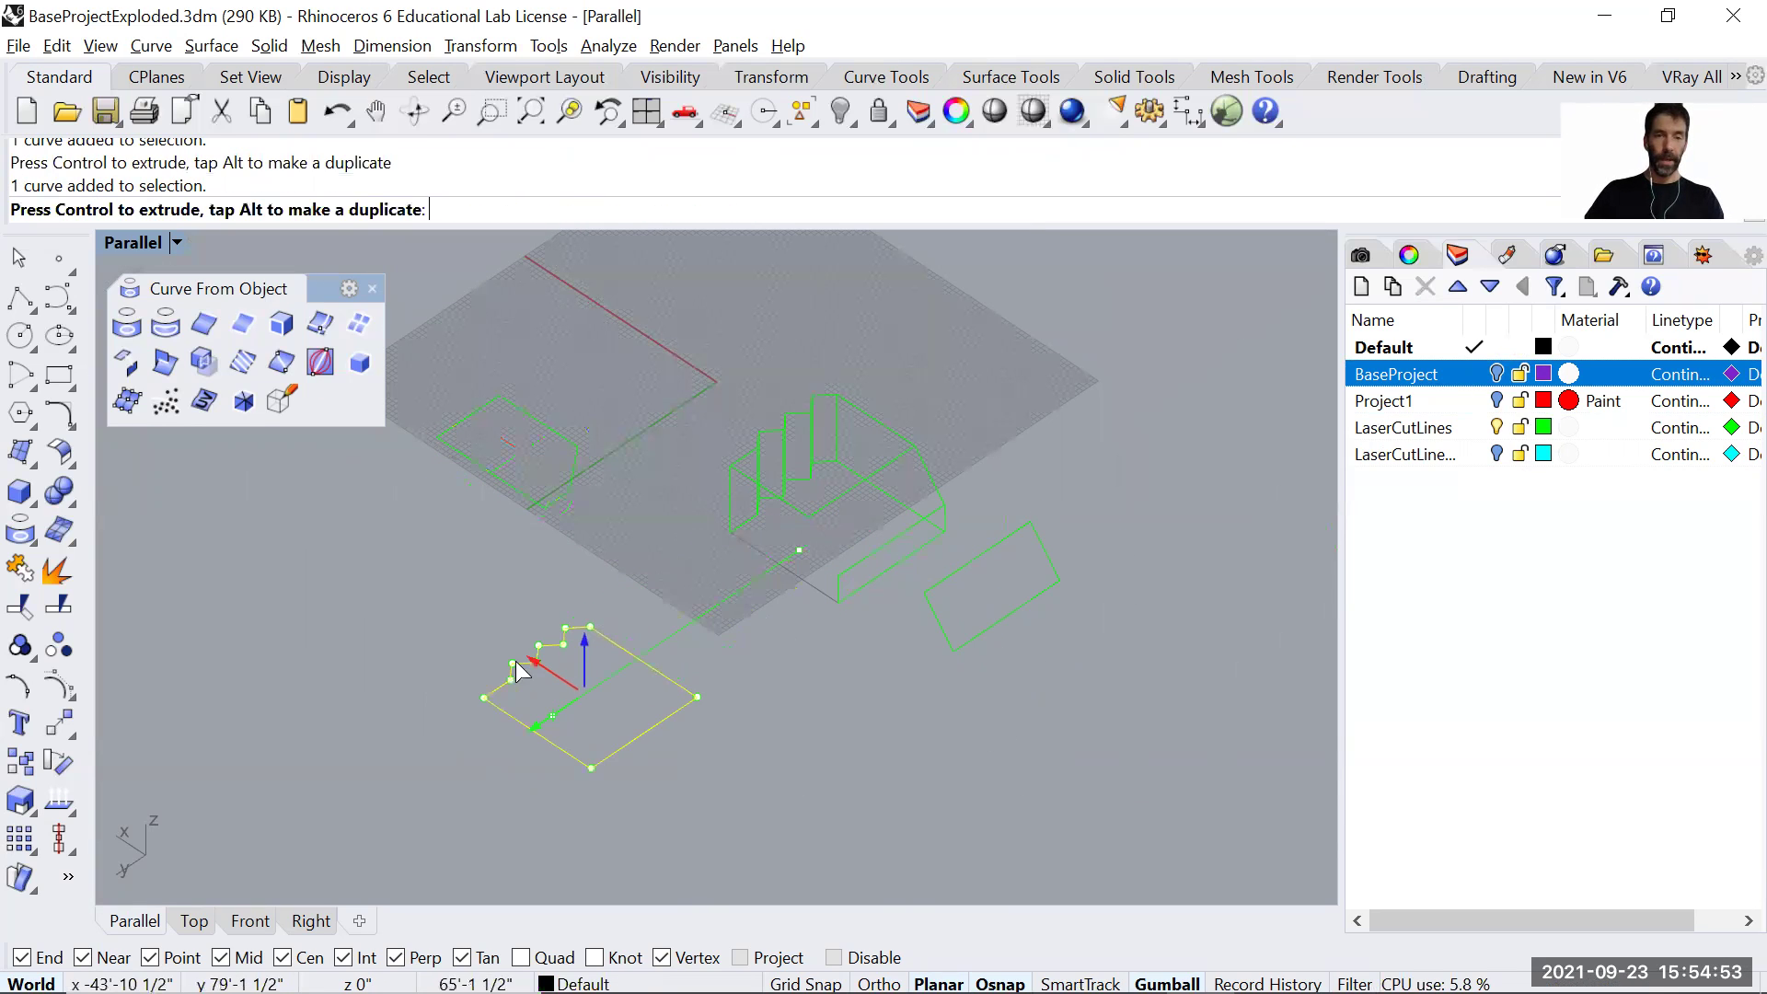
click(899, 458)
drag(795, 460, 990, 373)
Move the first narrow step-face outline out of the curve set and rotate it to lie flat.
click(738, 449)
drag(697, 468, 588, 396)
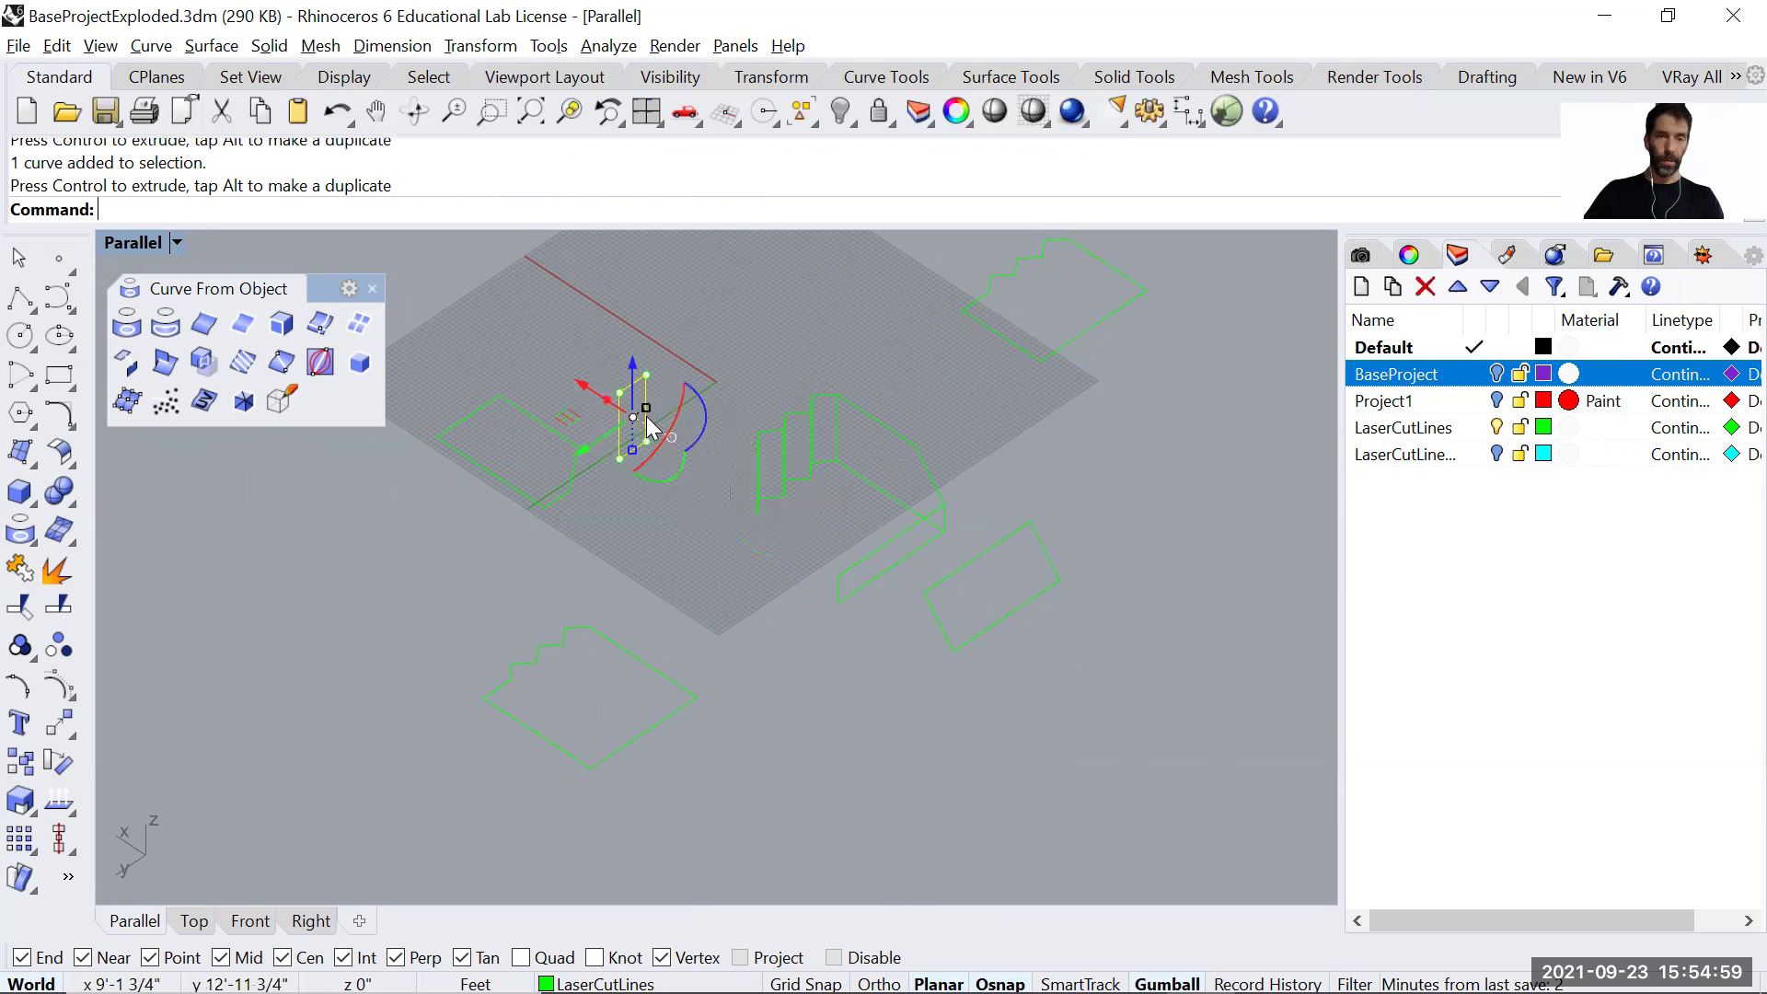
click(662, 479)
key(Return)
Move the next three narrow step-face outlines out of the curve set, placing them beyond the loose large rectangle.
right_drag(761, 517, 752, 481)
click(746, 475)
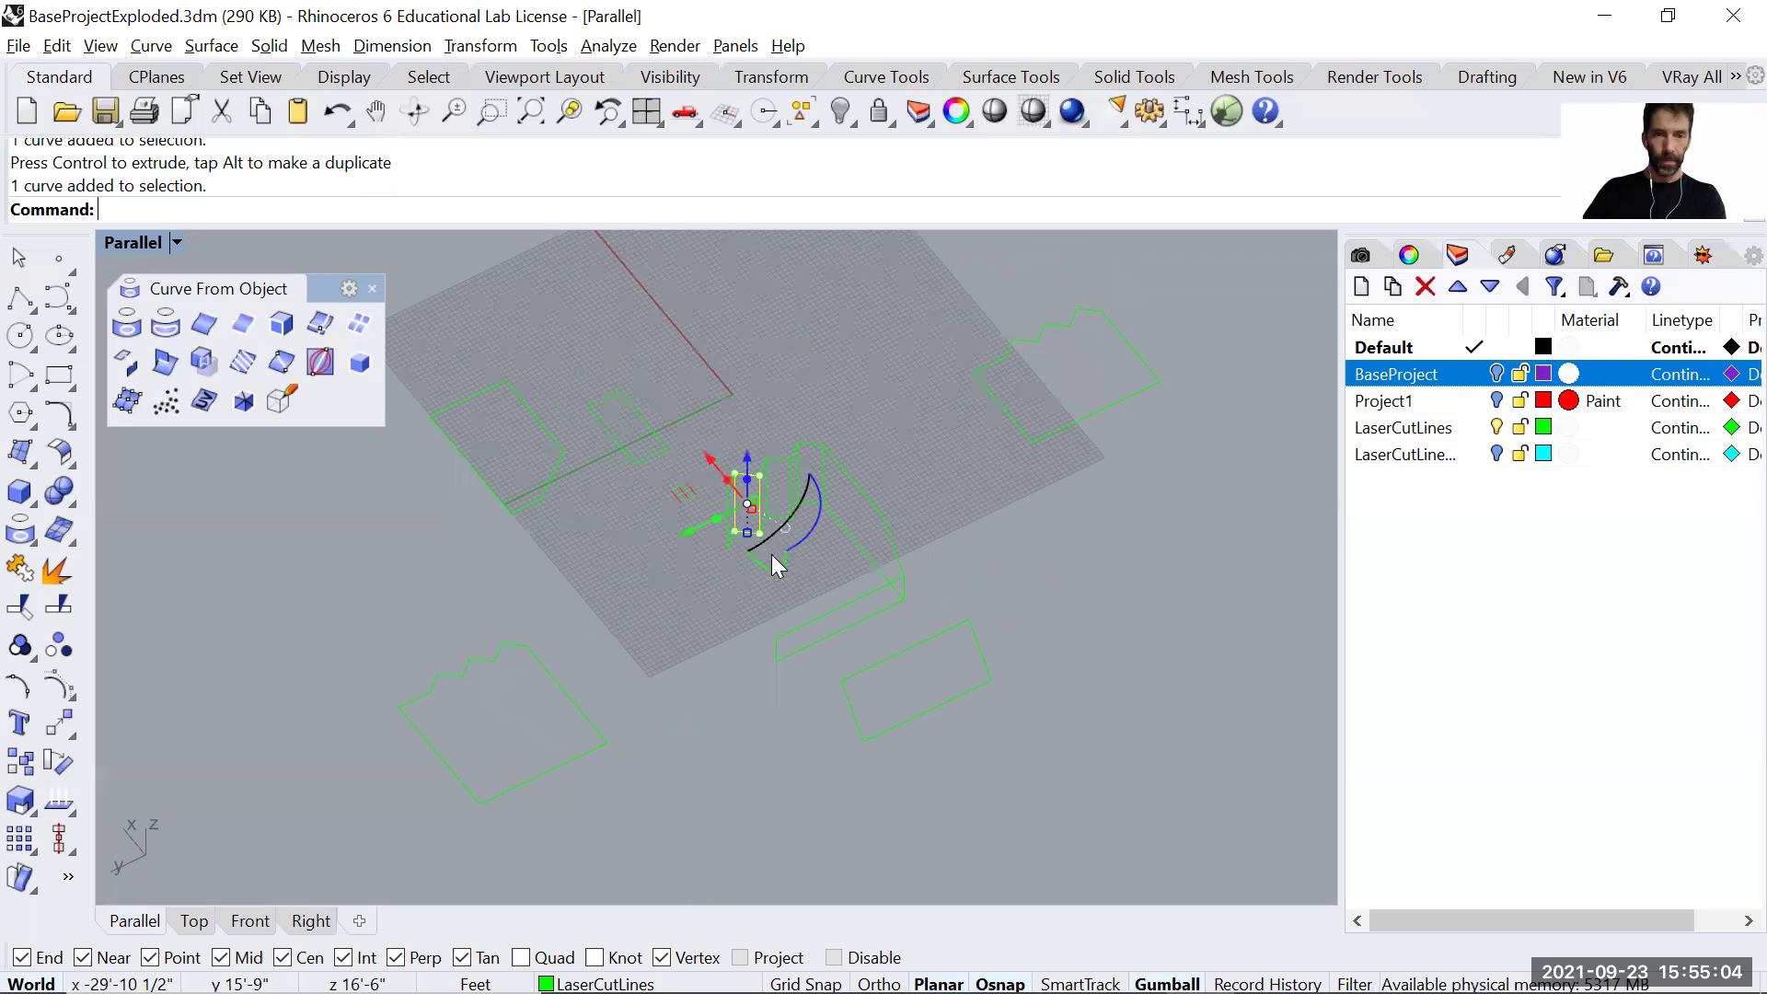
drag(677, 403, 920, 683)
click(725, 497)
drag(725, 492, 870, 734)
click(753, 476)
drag(756, 492, 902, 738)
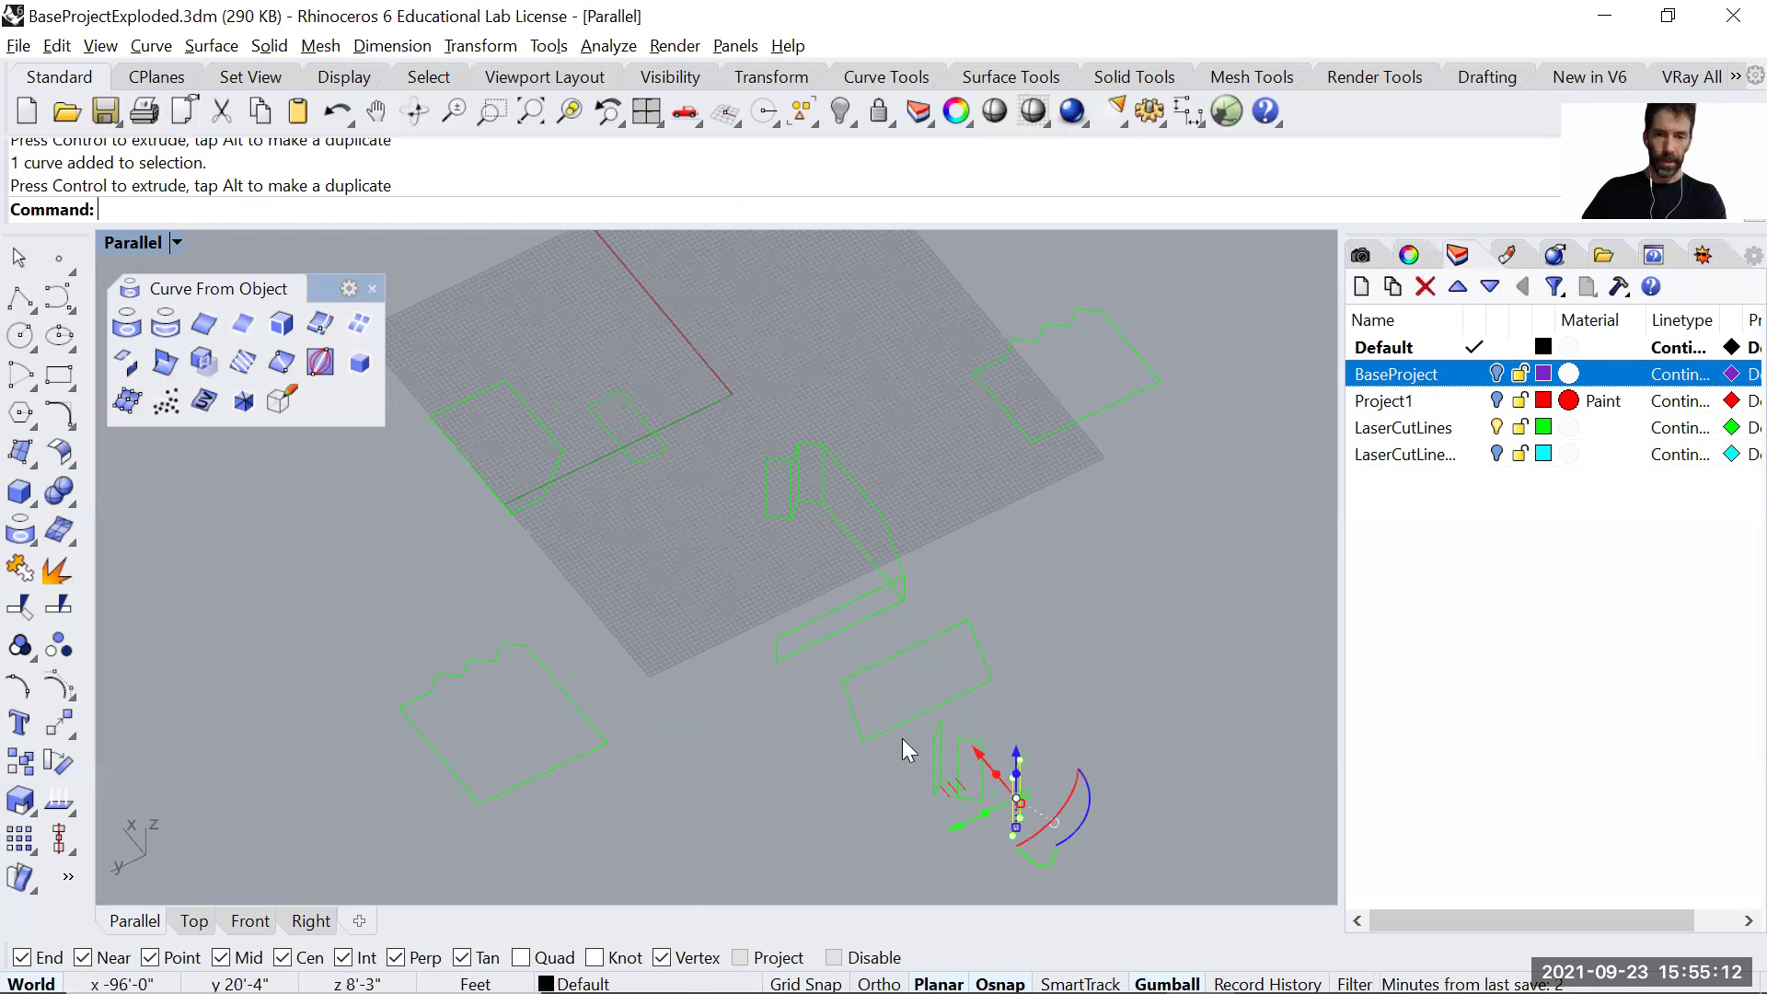
Pull the last three narrow step-face outlines out of the curve set and place them beside the other narrow ones.
click(782, 456)
drag(741, 443, 1023, 772)
click(773, 451)
drag(756, 437, 998, 821)
click(795, 451)
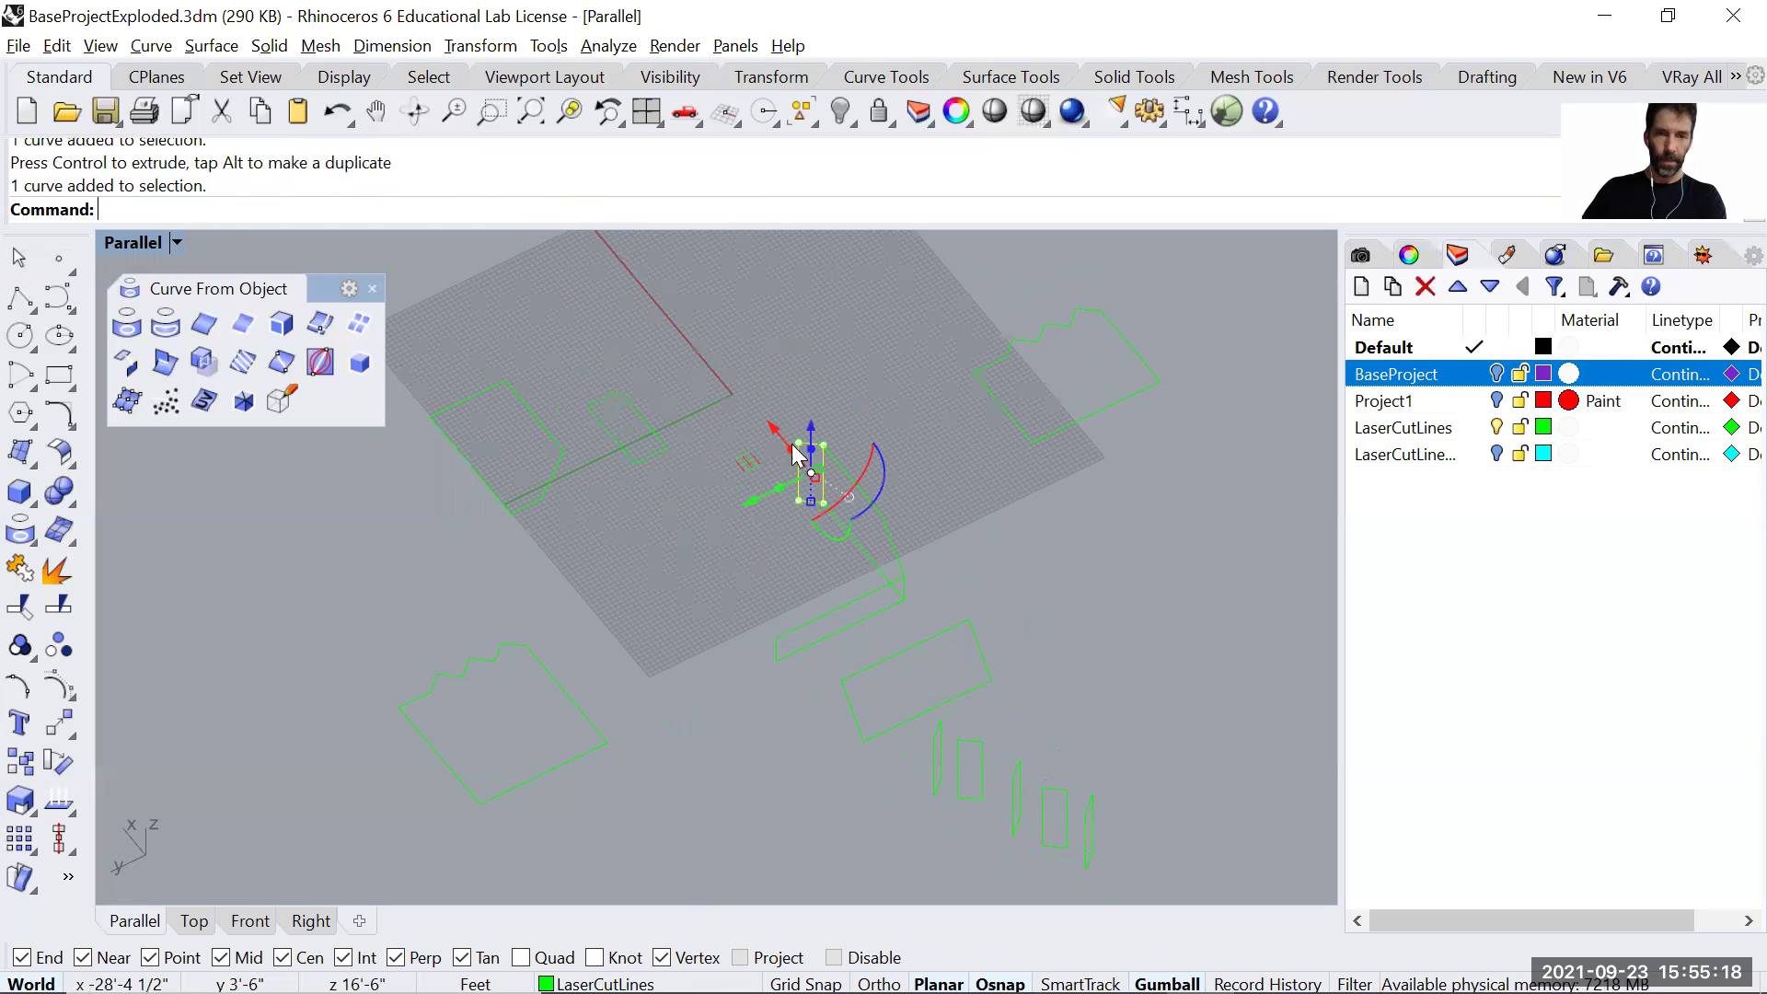
drag(773, 428, 1010, 651)
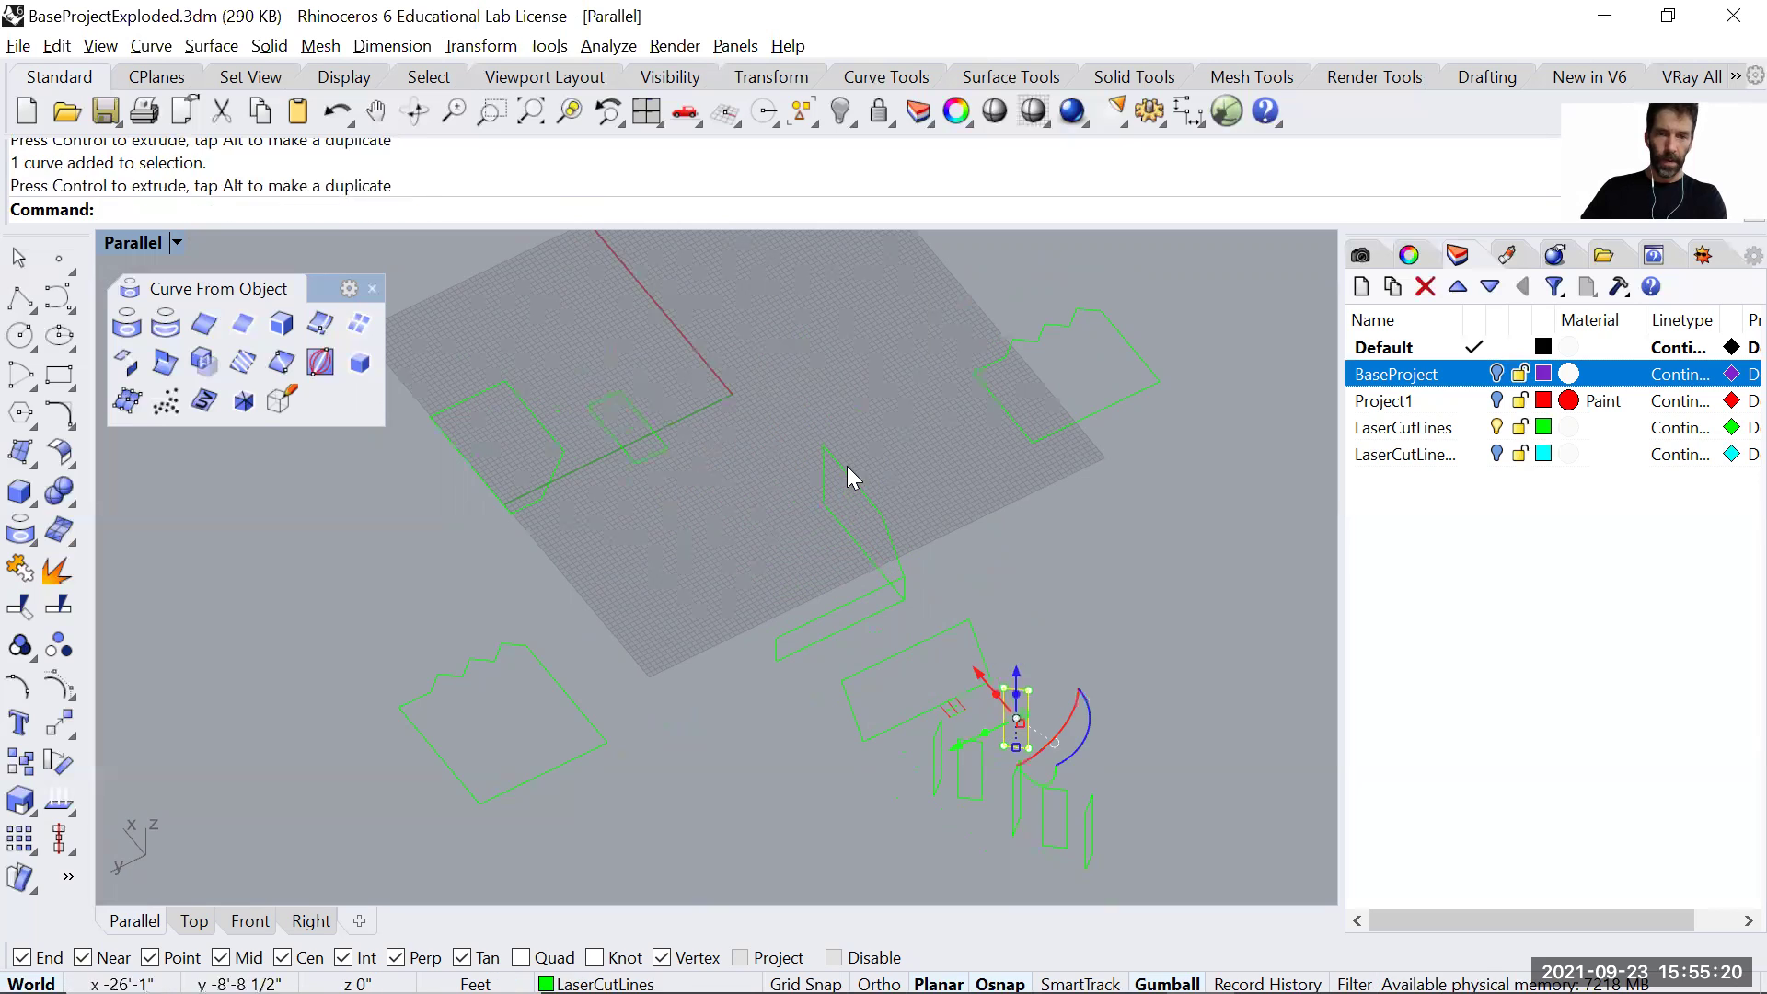
Rotate the remaining sloped side outline 90 degrees to lie flat and move it toward the grid origin.
click(844, 467)
click(928, 517)
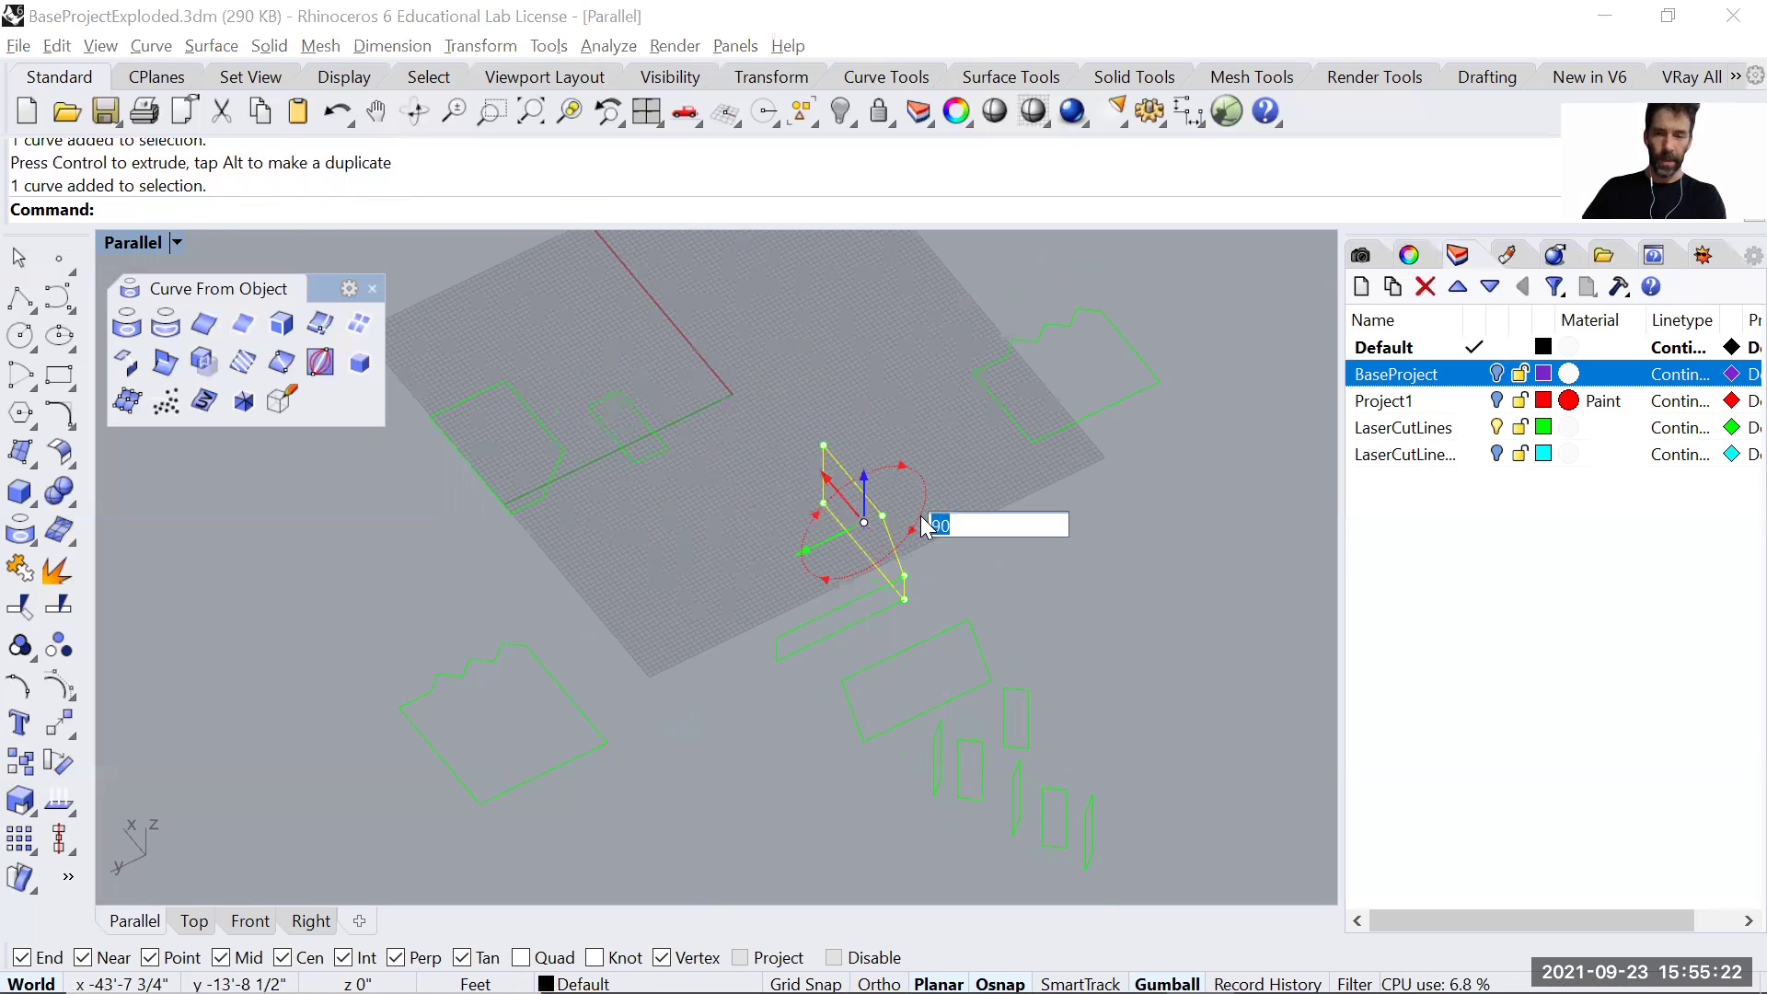
key(Return)
drag(841, 504, 767, 390)
Rotate the long low rectangular outline to lie flat and shift it toward the other flat outlines.
click(838, 606)
right_drag(883, 685, 966, 484)
click(1014, 484)
key(Return)
drag(906, 432, 709, 396)
click(1073, 572)
Try to lay one of the upright narrow outlines flat by rotating it 90 degrees with the gumball.
right_drag(1073, 573, 962, 601)
scroll(964, 604, down, 2)
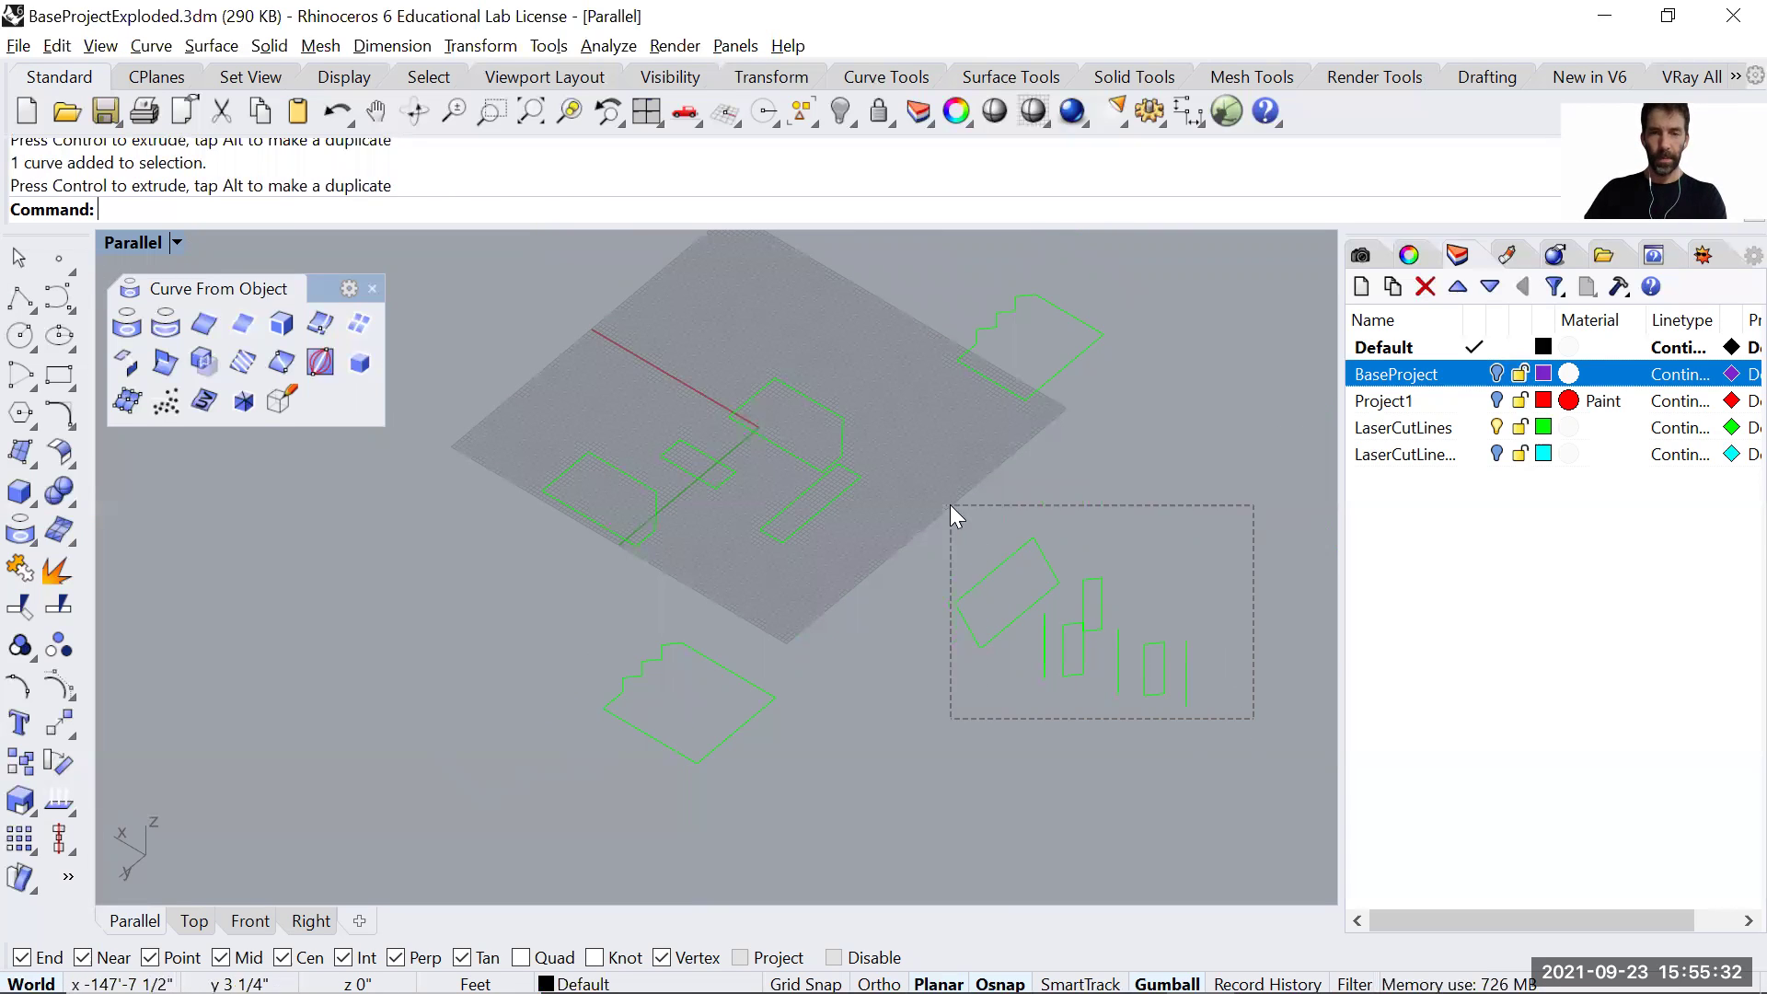
drag(949, 504, 951, 506)
scroll(1089, 640, up, 3)
right_drag(1109, 727, 992, 695)
click(985, 700)
click(984, 690)
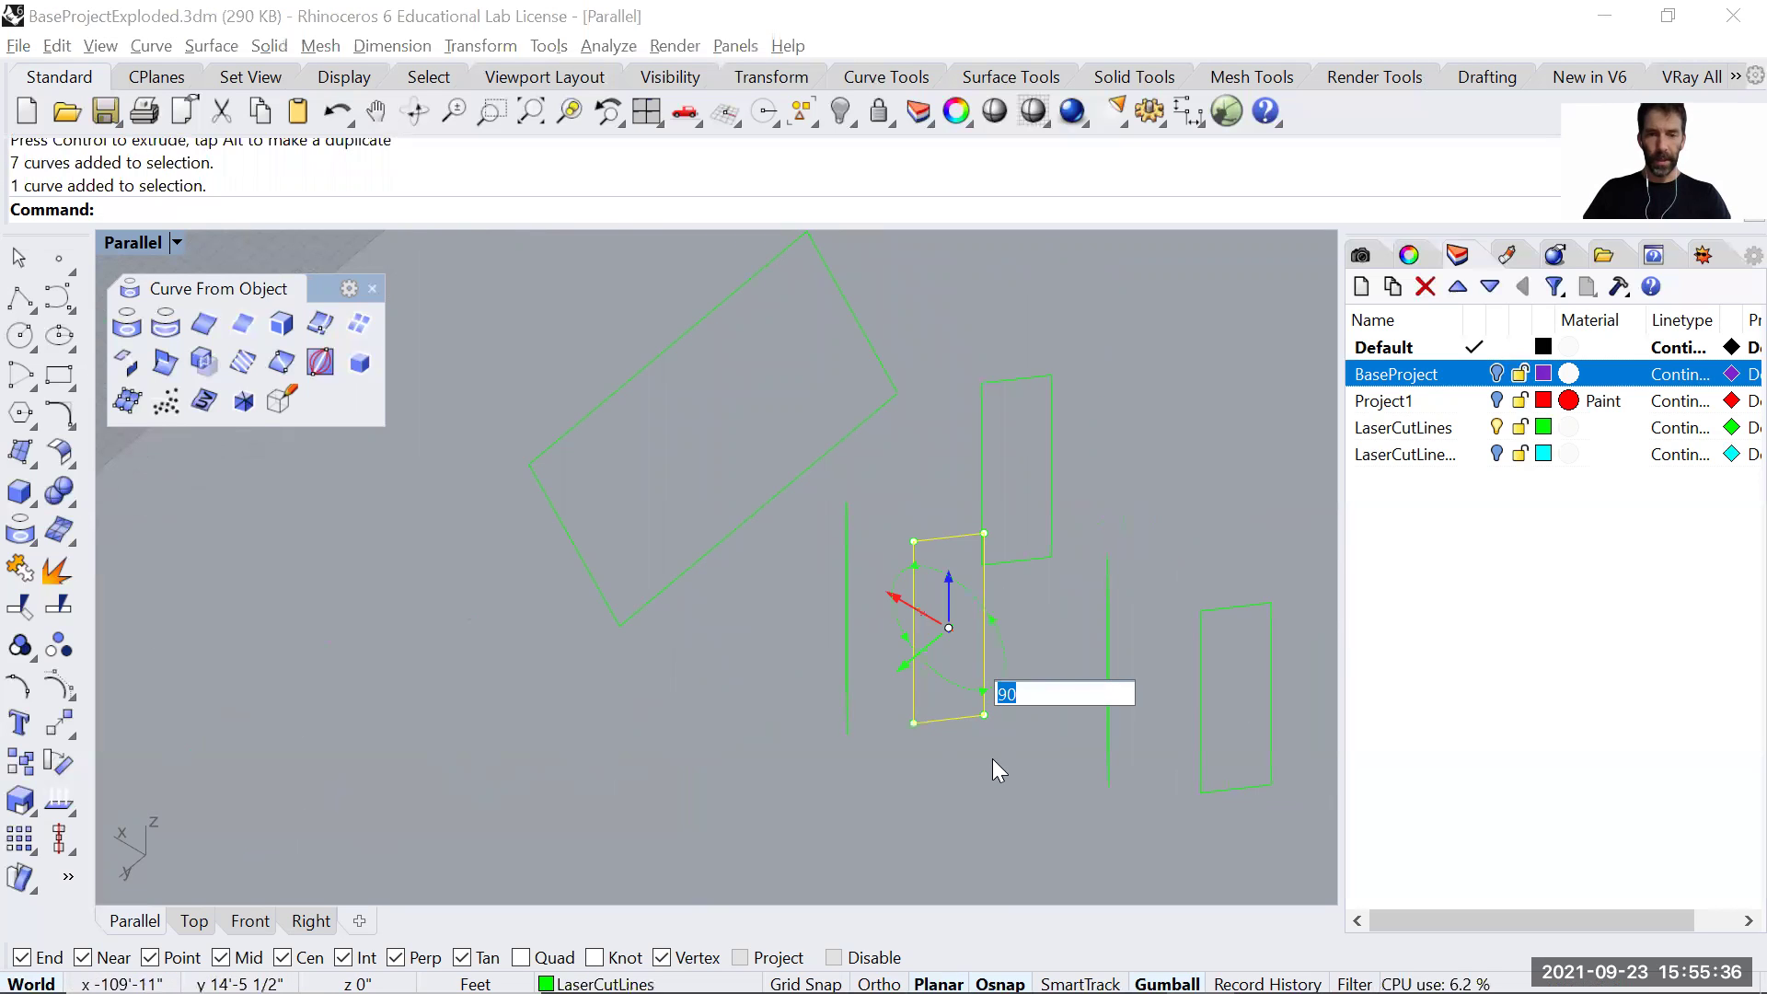
key(Return)
right_drag(962, 736, 854, 612)
text(z)
key(Return)
text(s)
key(Return)
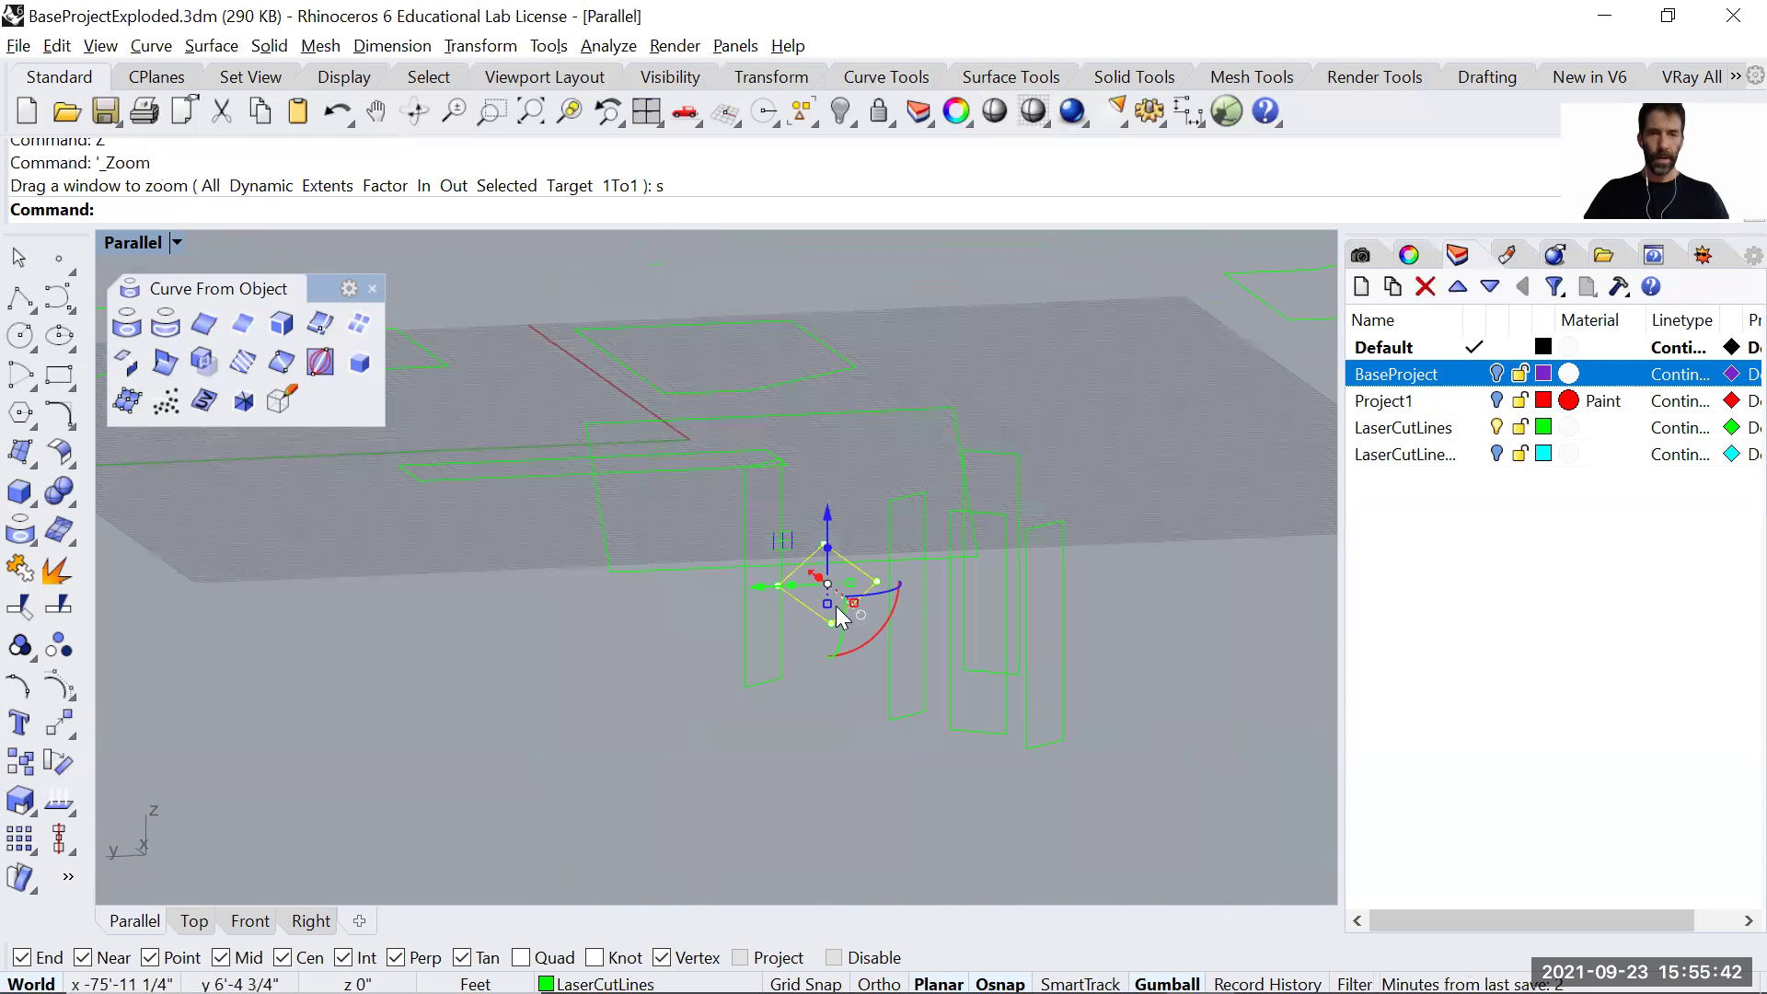
Try a freehand gumball rotation of the narrow outline, and undo both of its rotations.
scroll(835, 606, up, 4)
drag(837, 596, 806, 622)
key(ctrl+z)
scroll(804, 630, down, 5)
key(ctrl+z)
click(701, 629)
Switch to the four-viewport layout and close the Curve From Object toolbar.
right_drag(762, 600, 804, 653)
scroll(807, 659, down, 3)
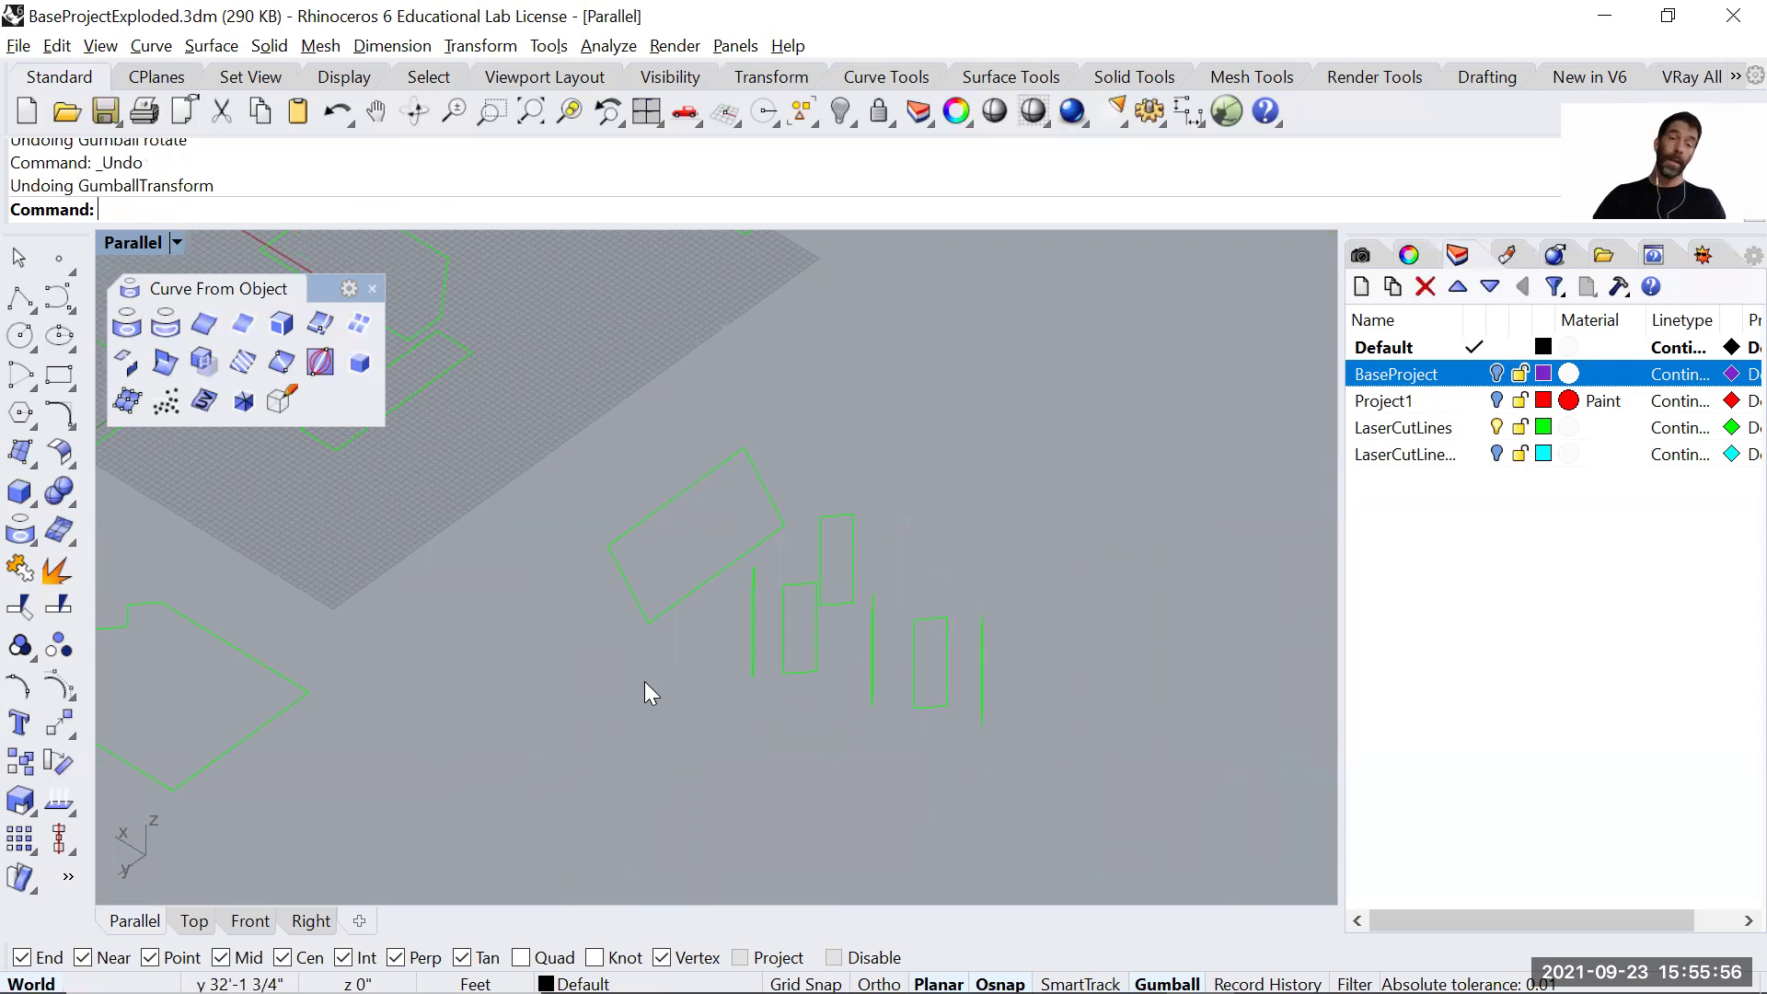
right_drag(644, 692, 744, 681)
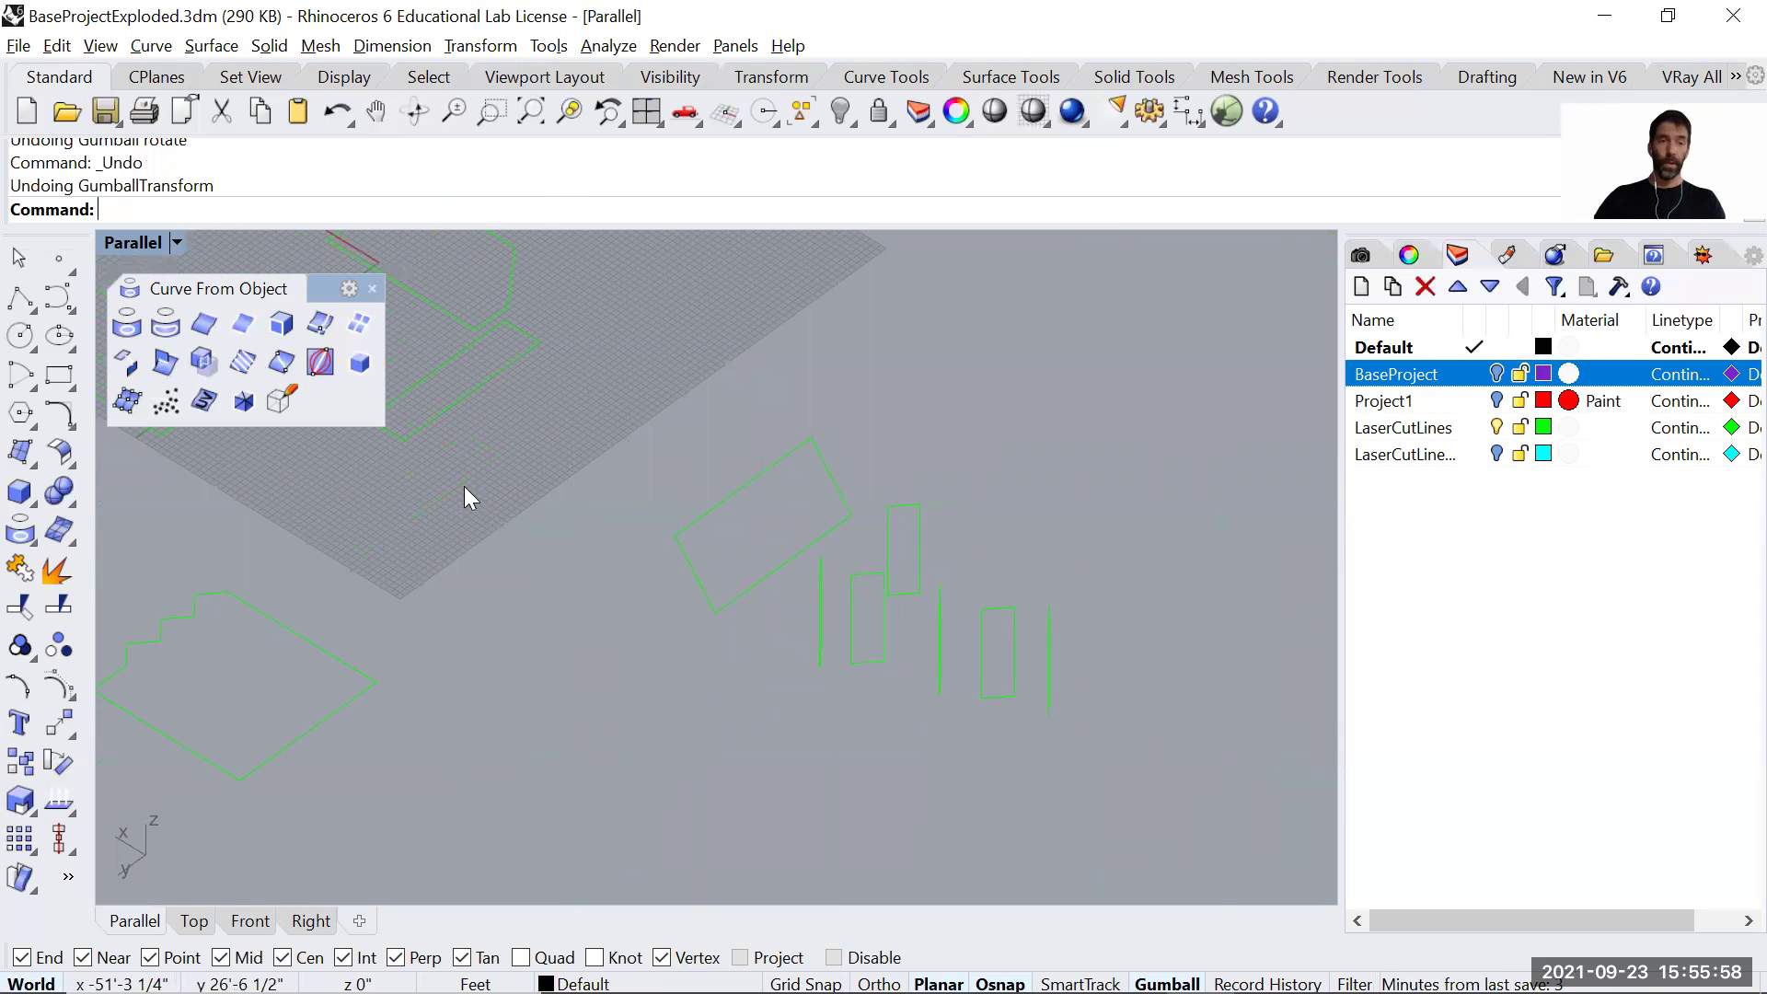
double_click(137, 242)
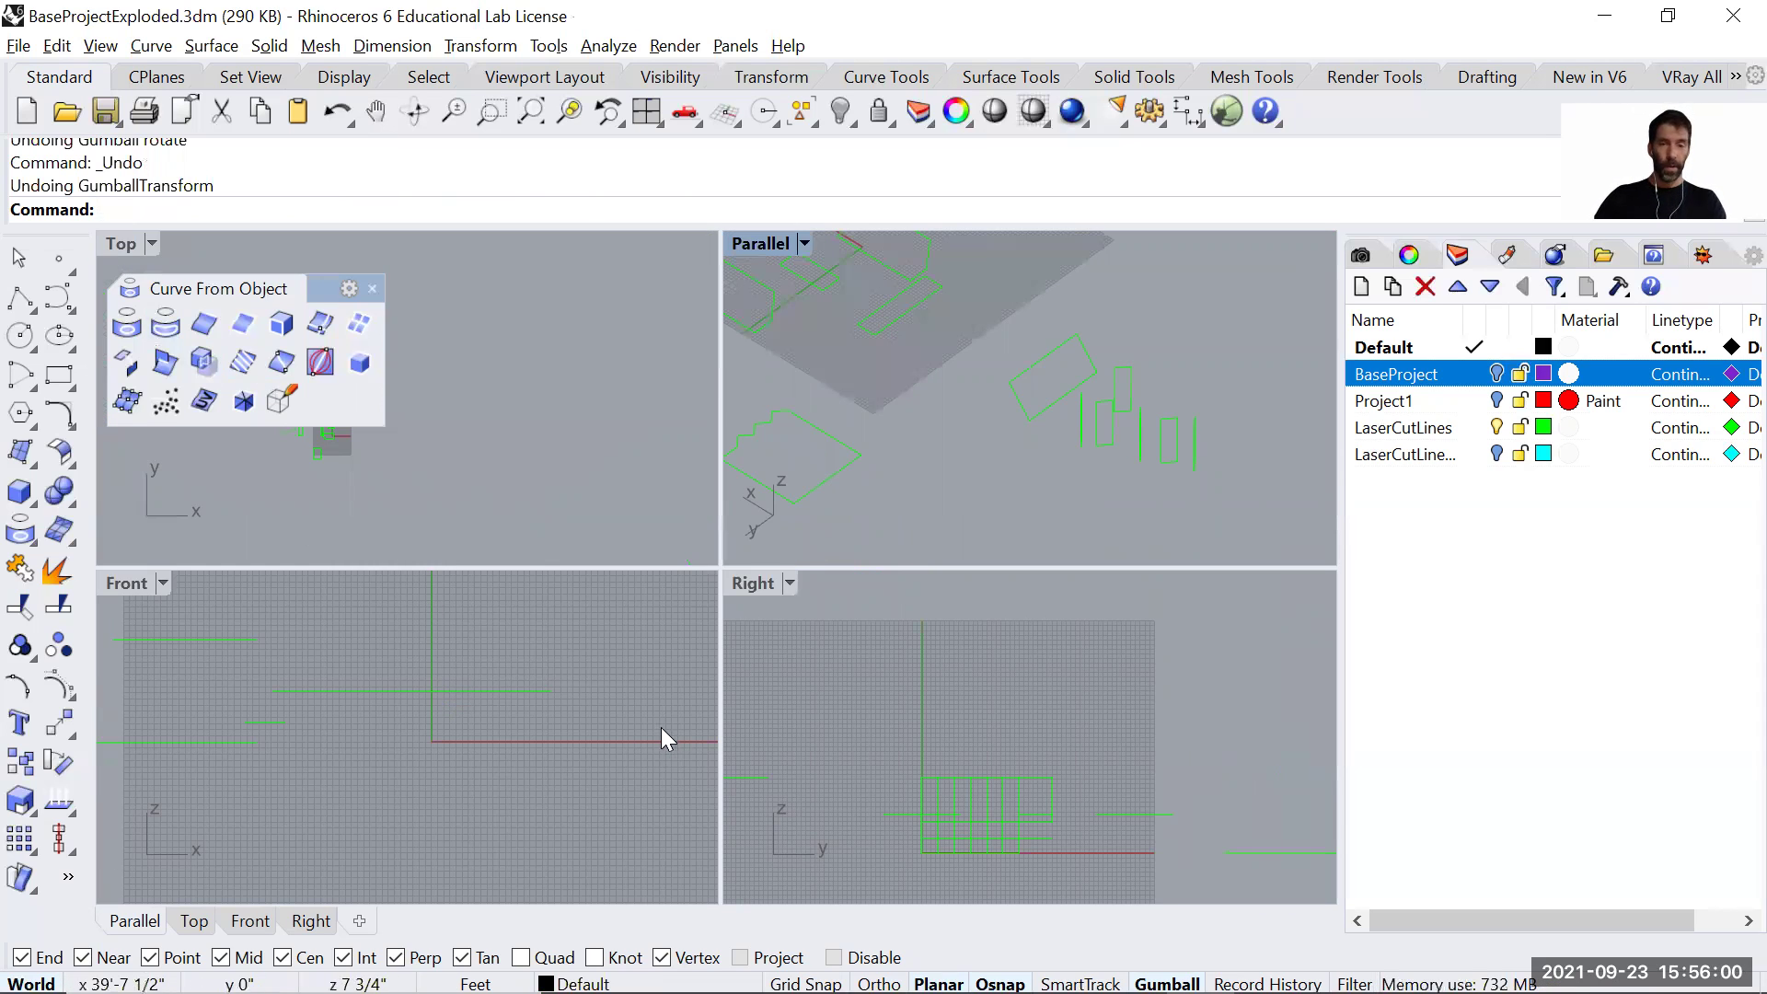
right_drag(1019, 733, 993, 723)
scroll(554, 456, down, 1)
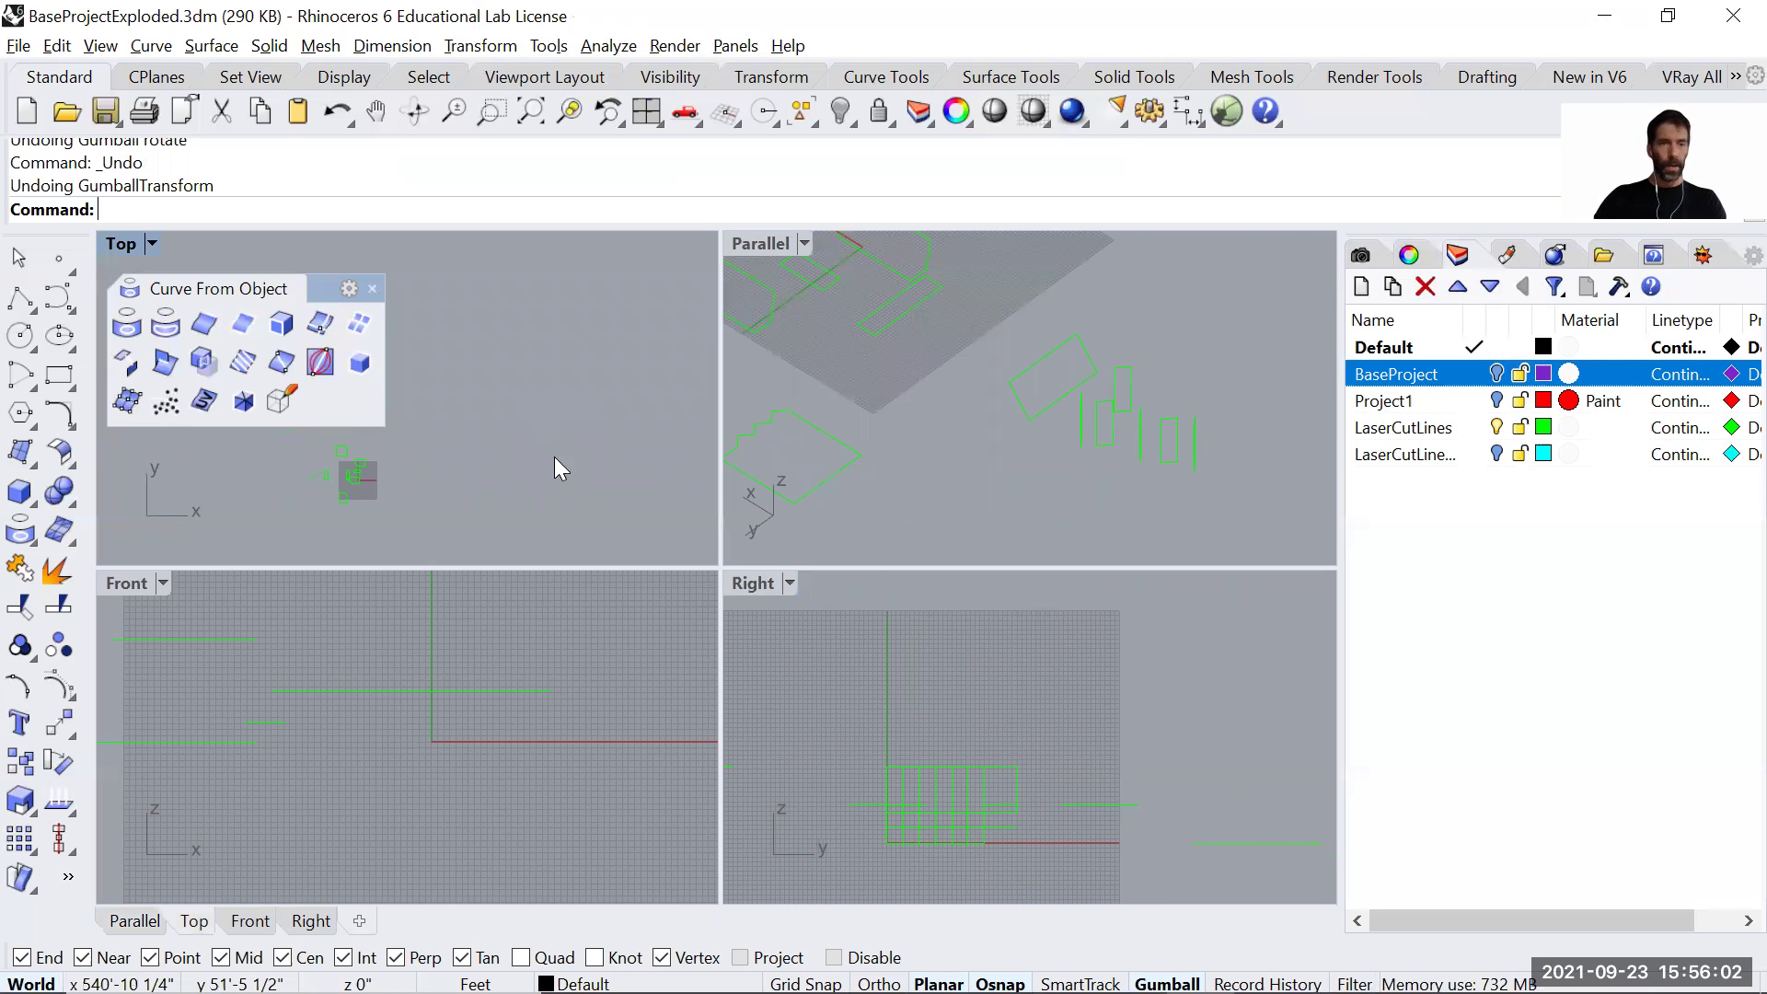
scroll(424, 726, down, 5)
scroll(322, 736, up, 5)
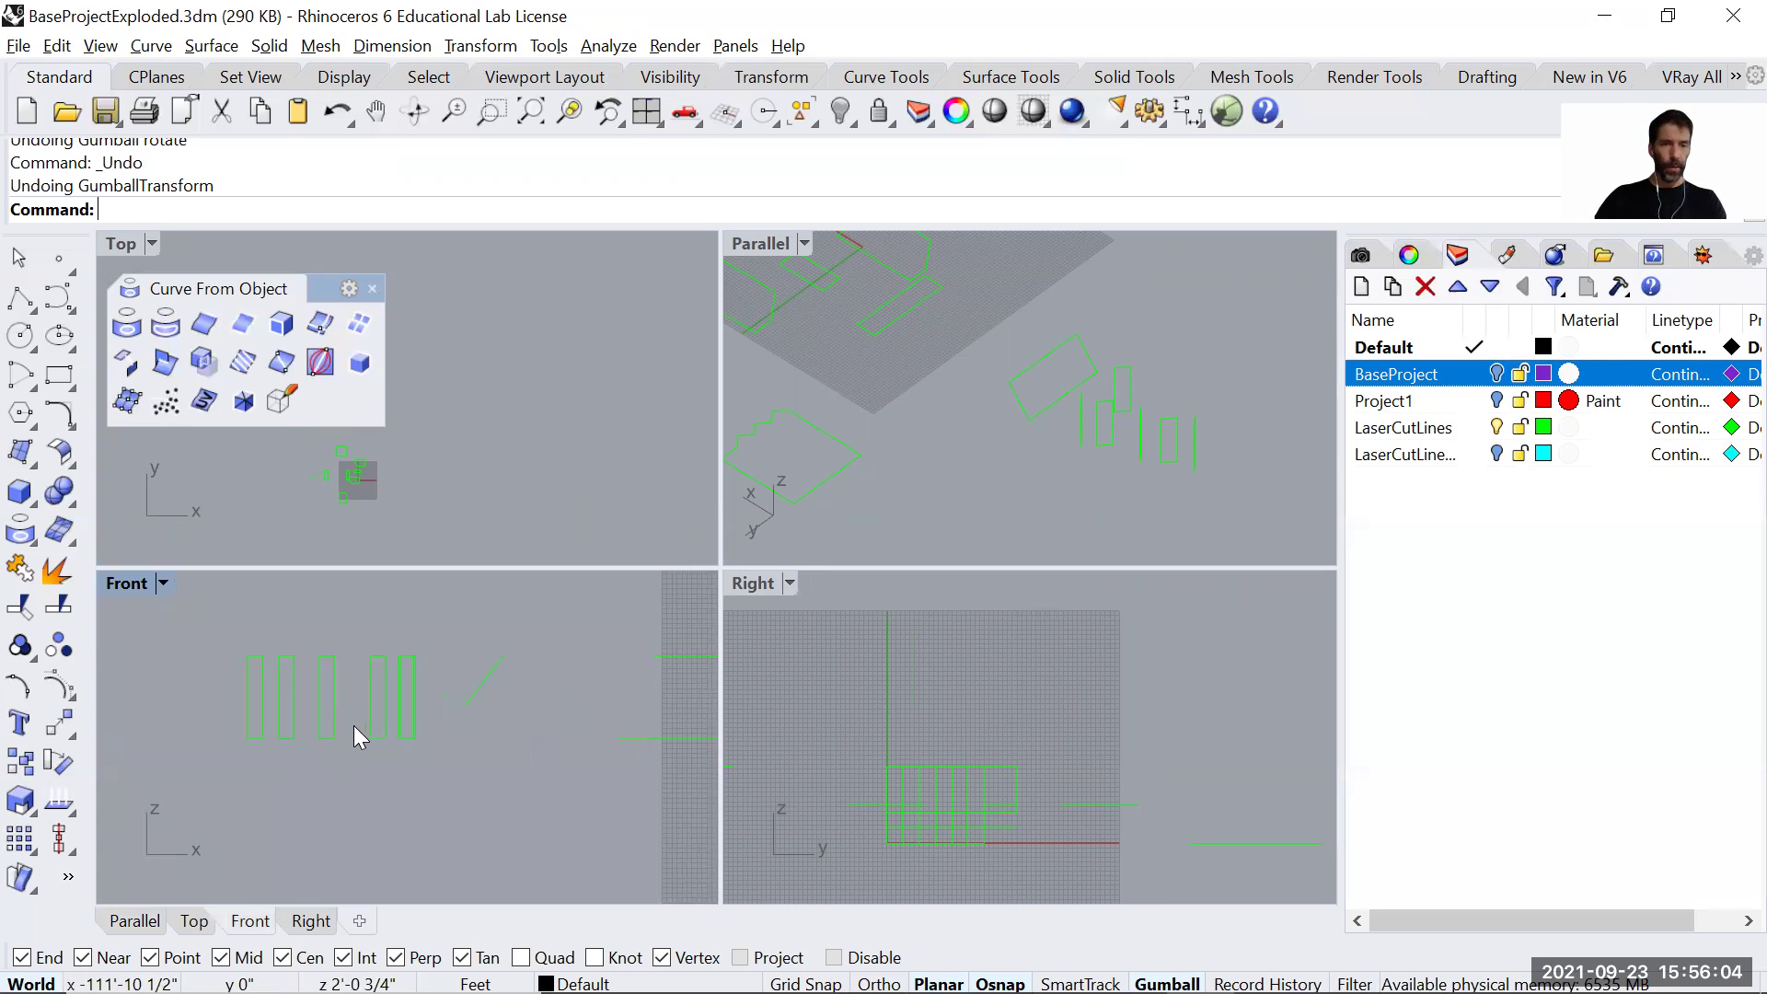
click(394, 736)
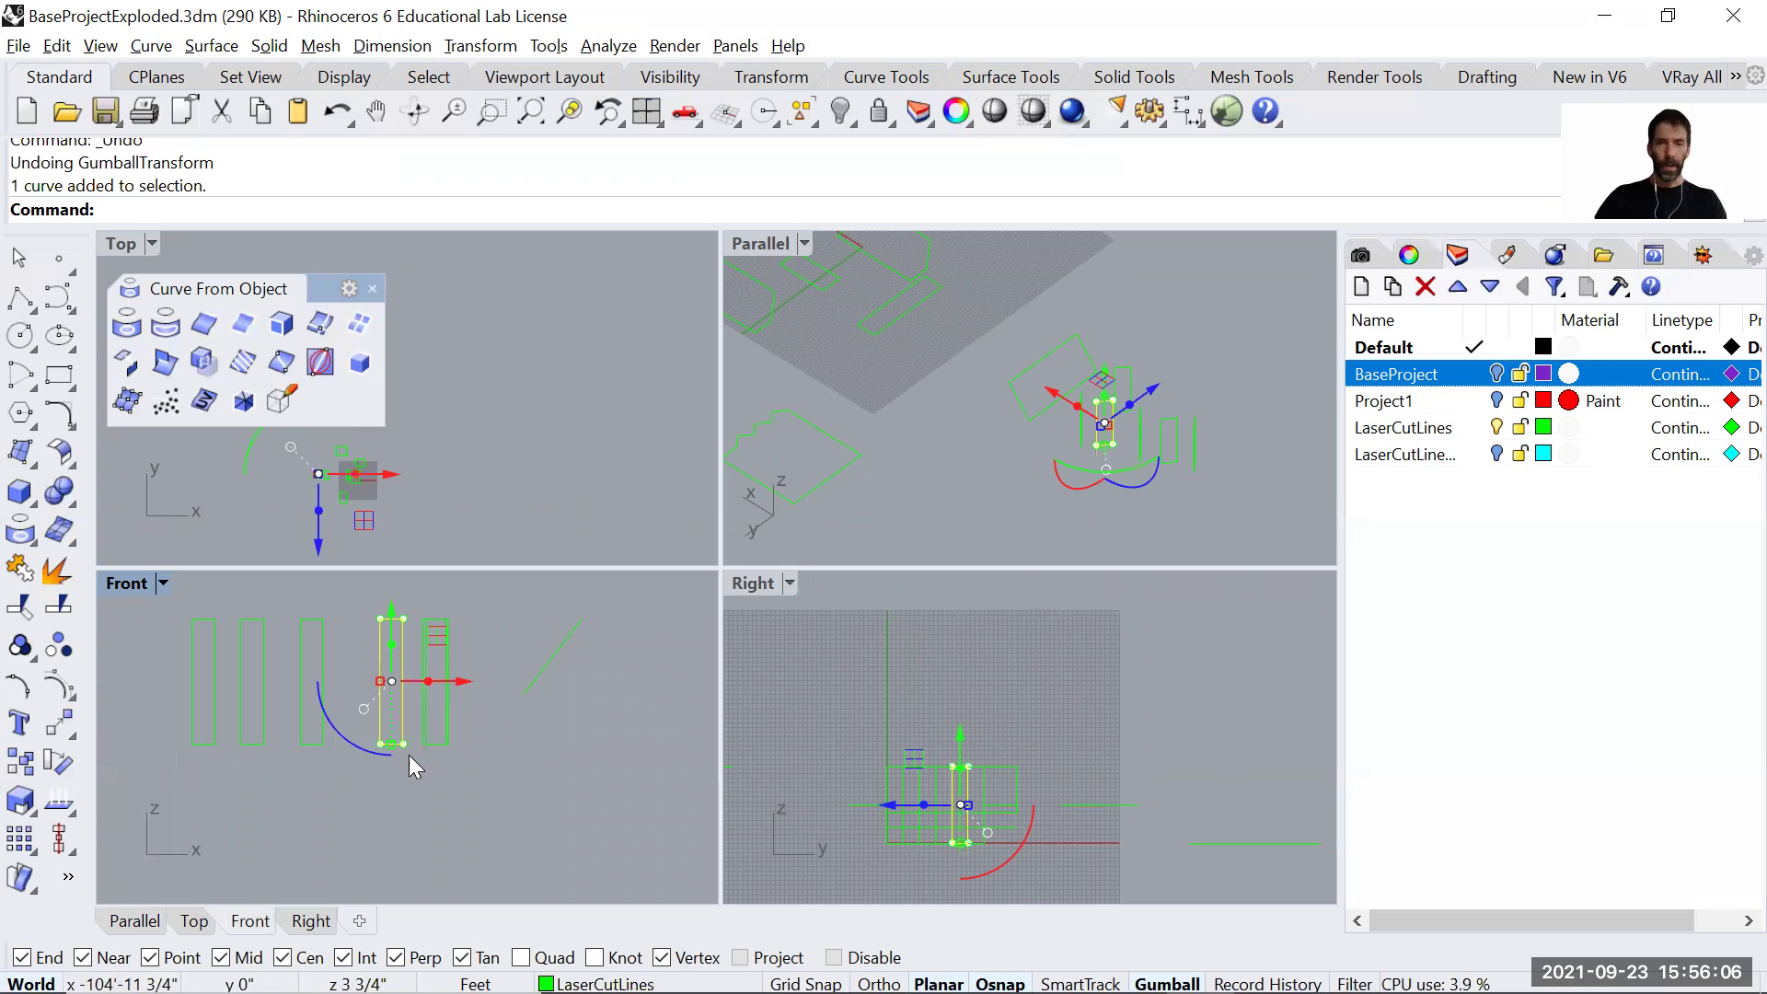
click(494, 464)
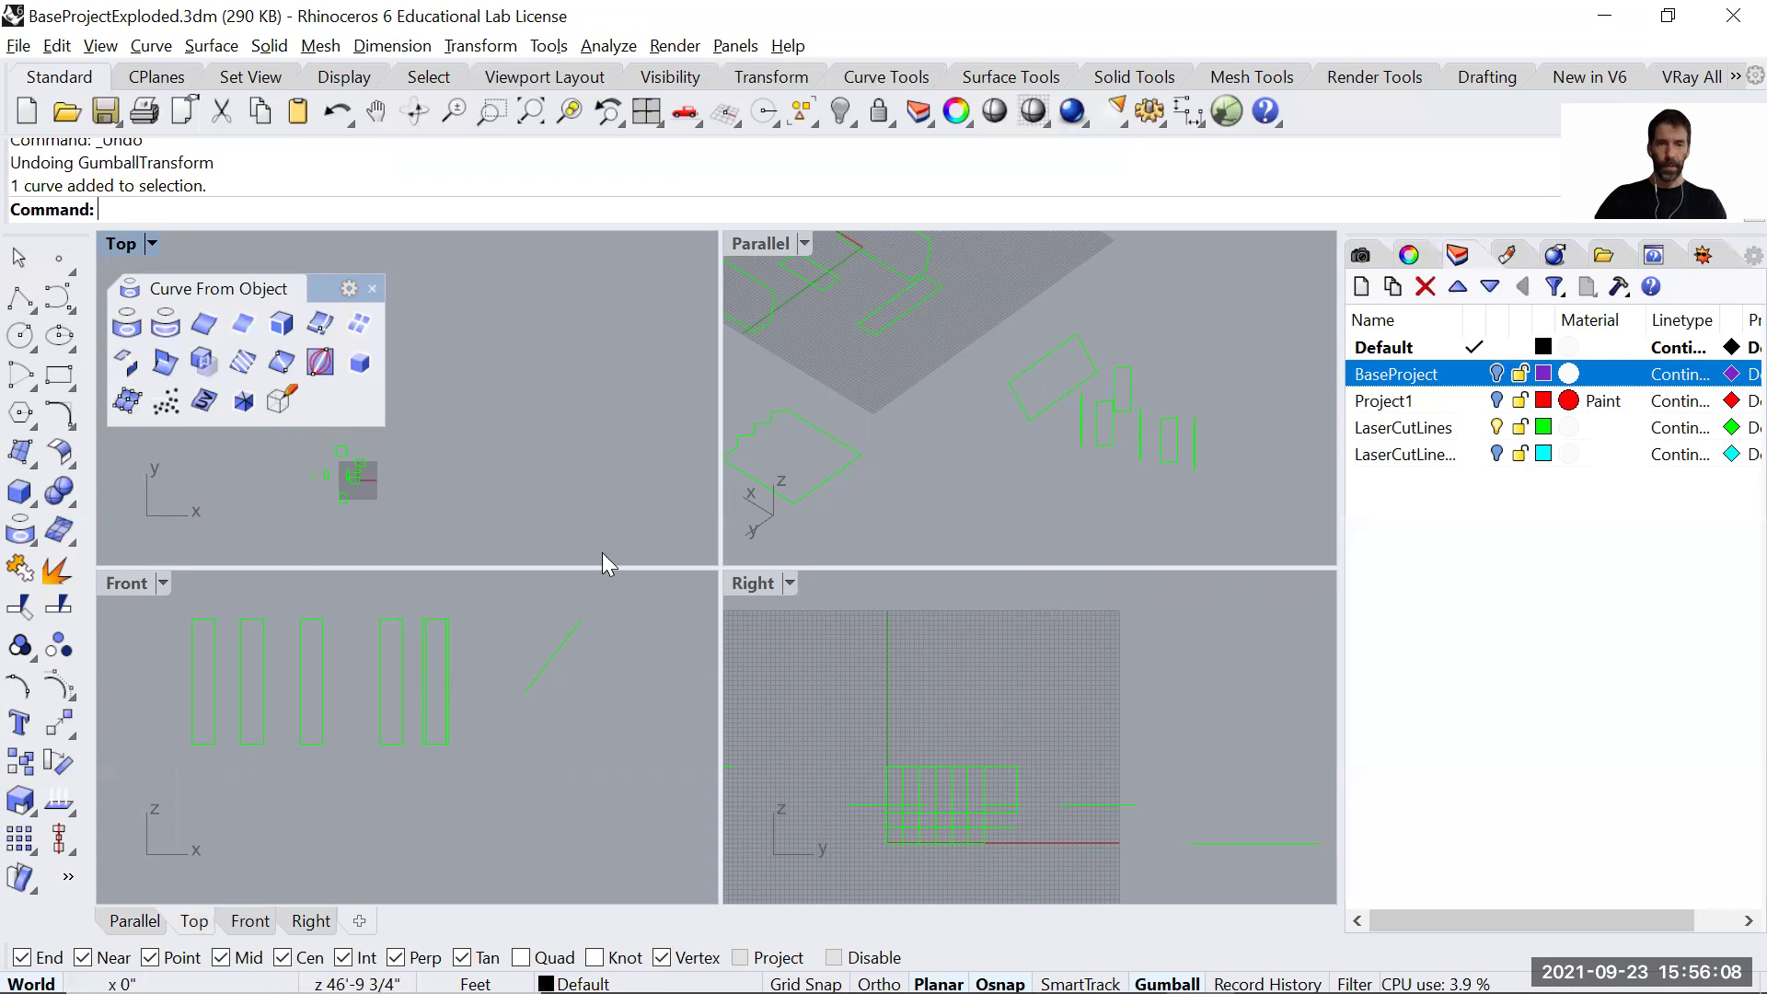
click(372, 288)
Rotate the first angled narrow outline about its endpoint in the Top view until it is parallel to the Y axis.
scroll(411, 379, up, 8)
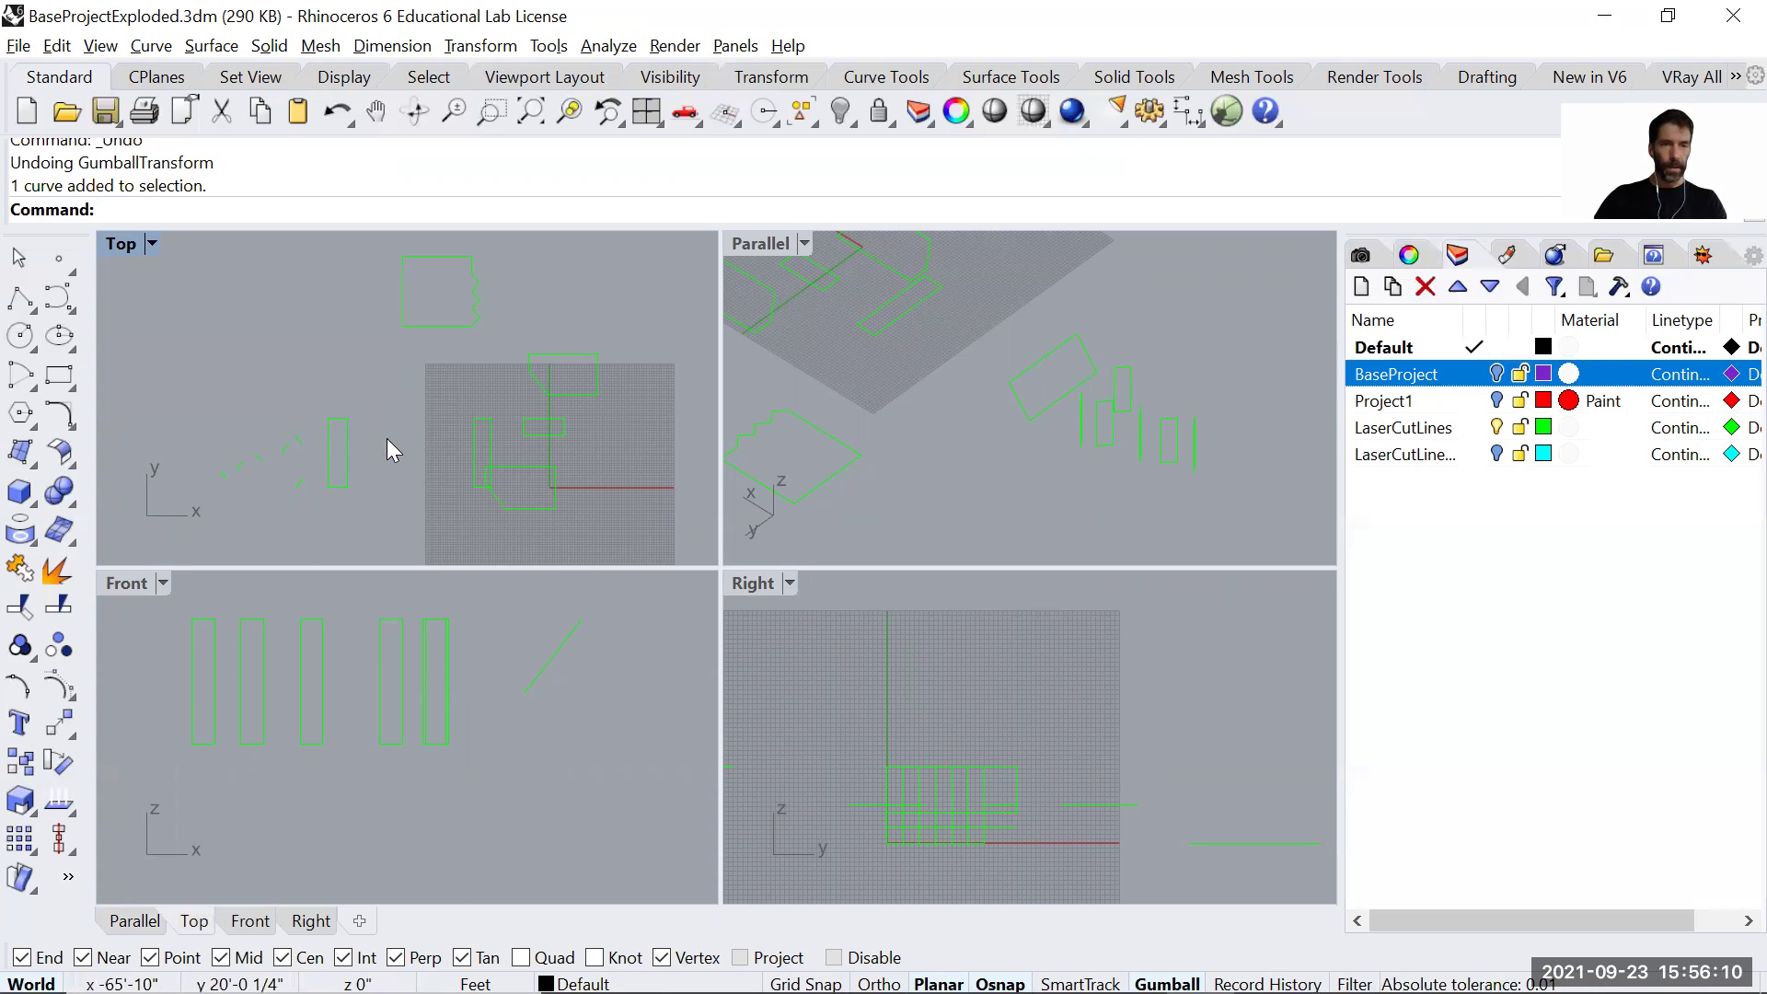
scroll(268, 497, up, 7)
click(416, 404)
scroll(416, 431, down, 5)
text(ate)
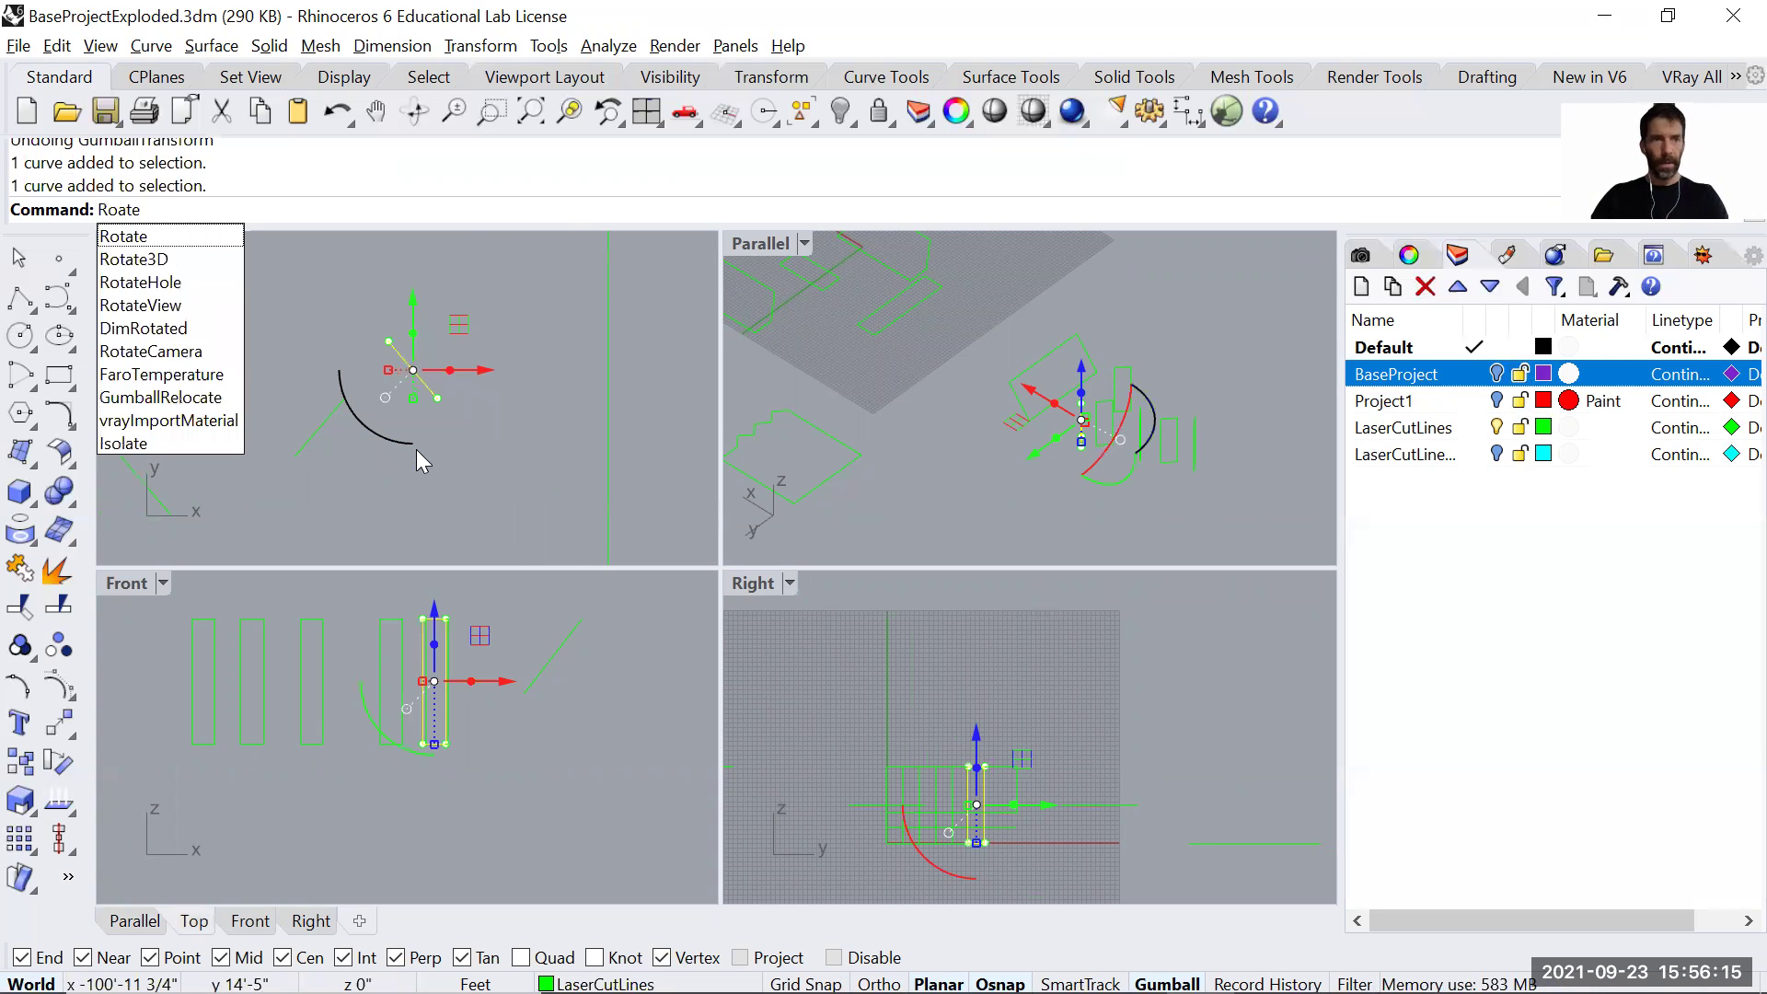
key(Return)
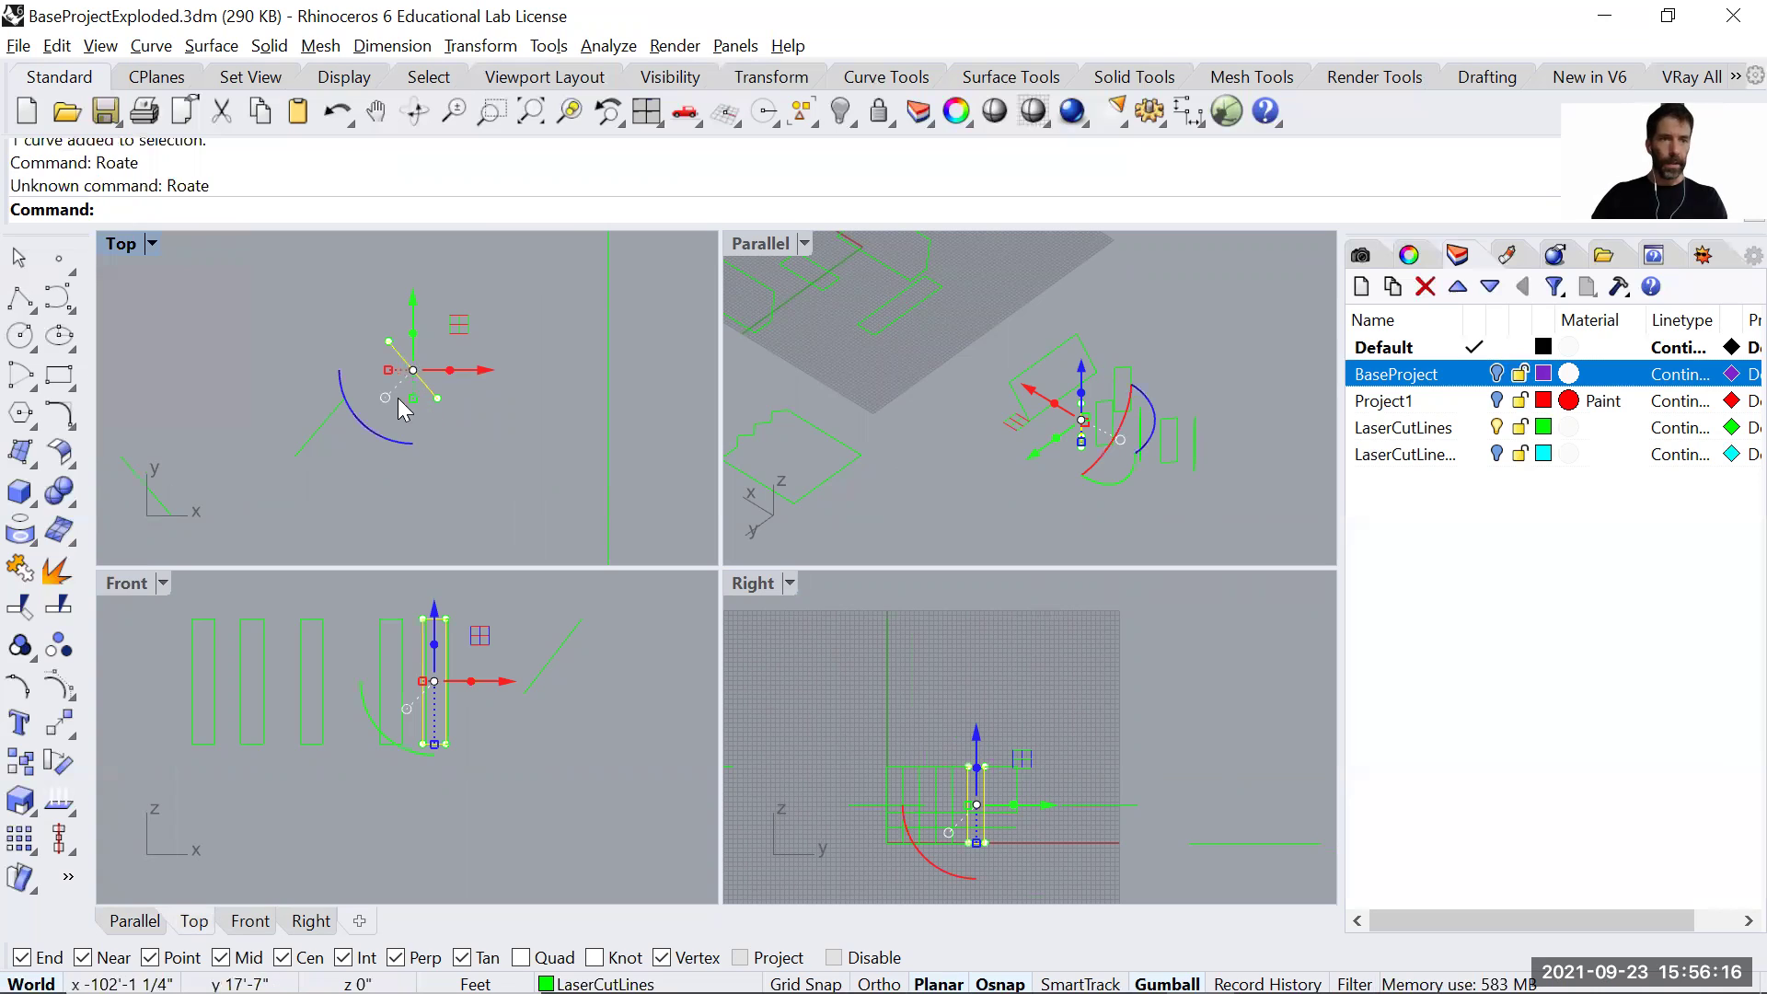
text(Rotate)
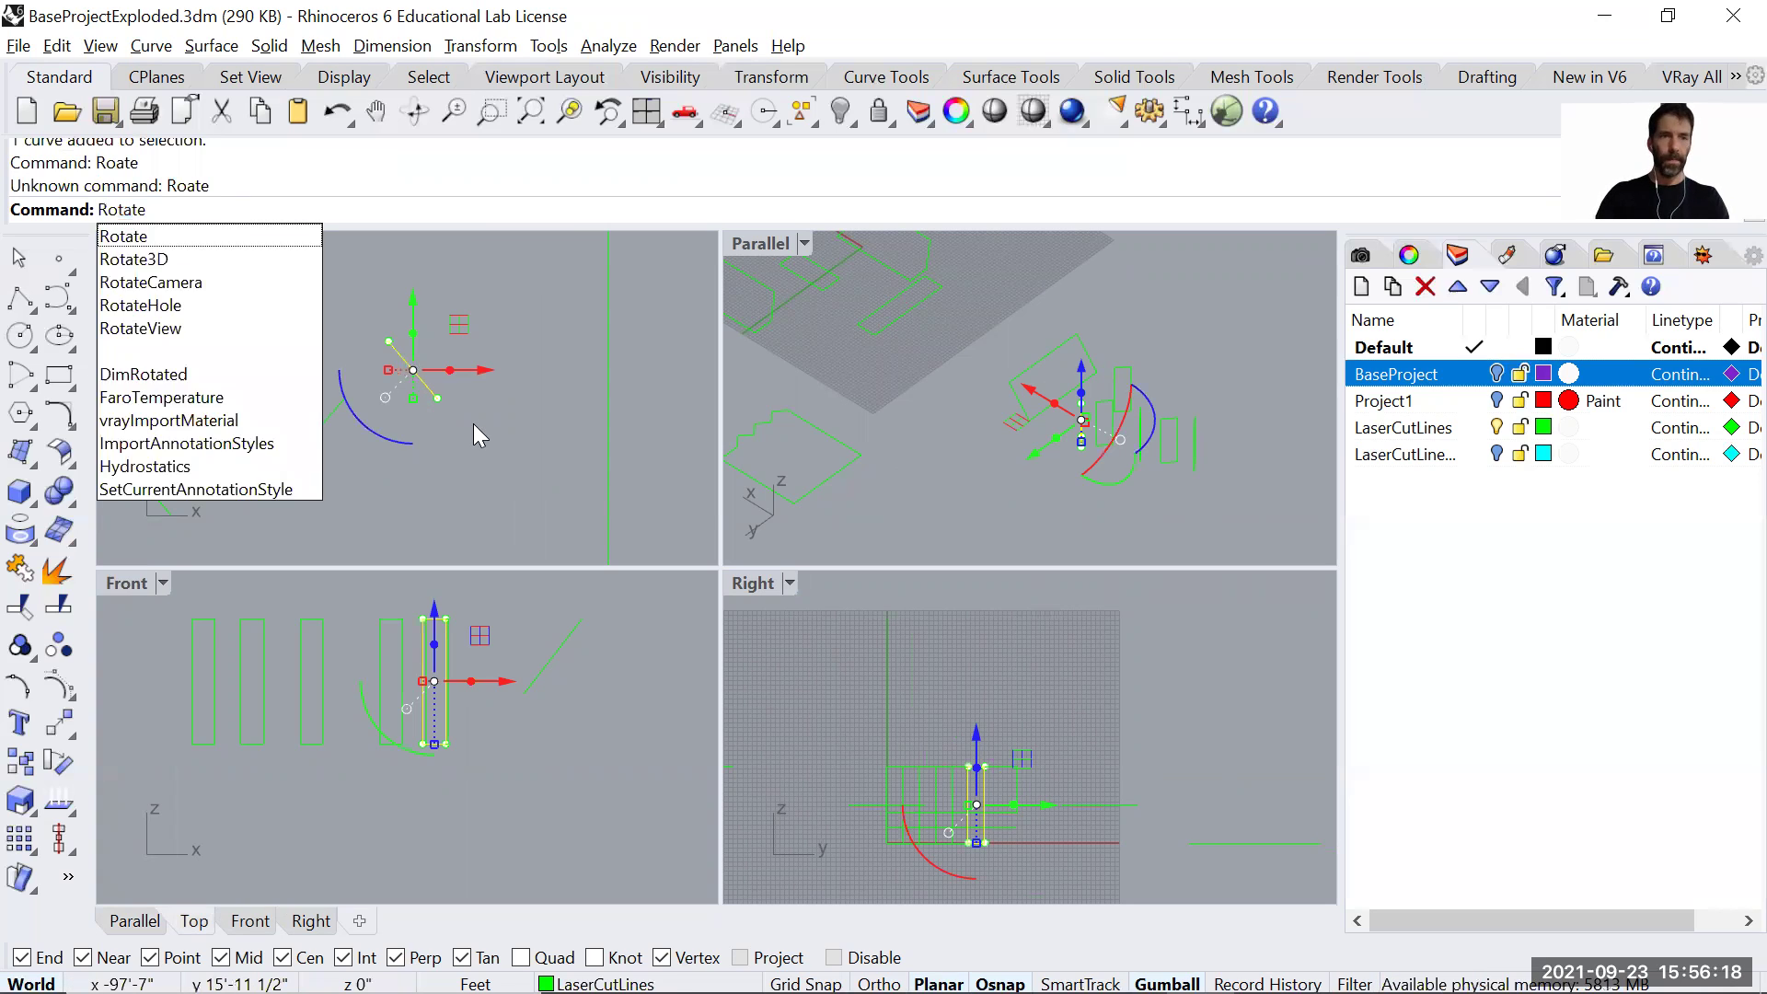
key(Return)
click(439, 397)
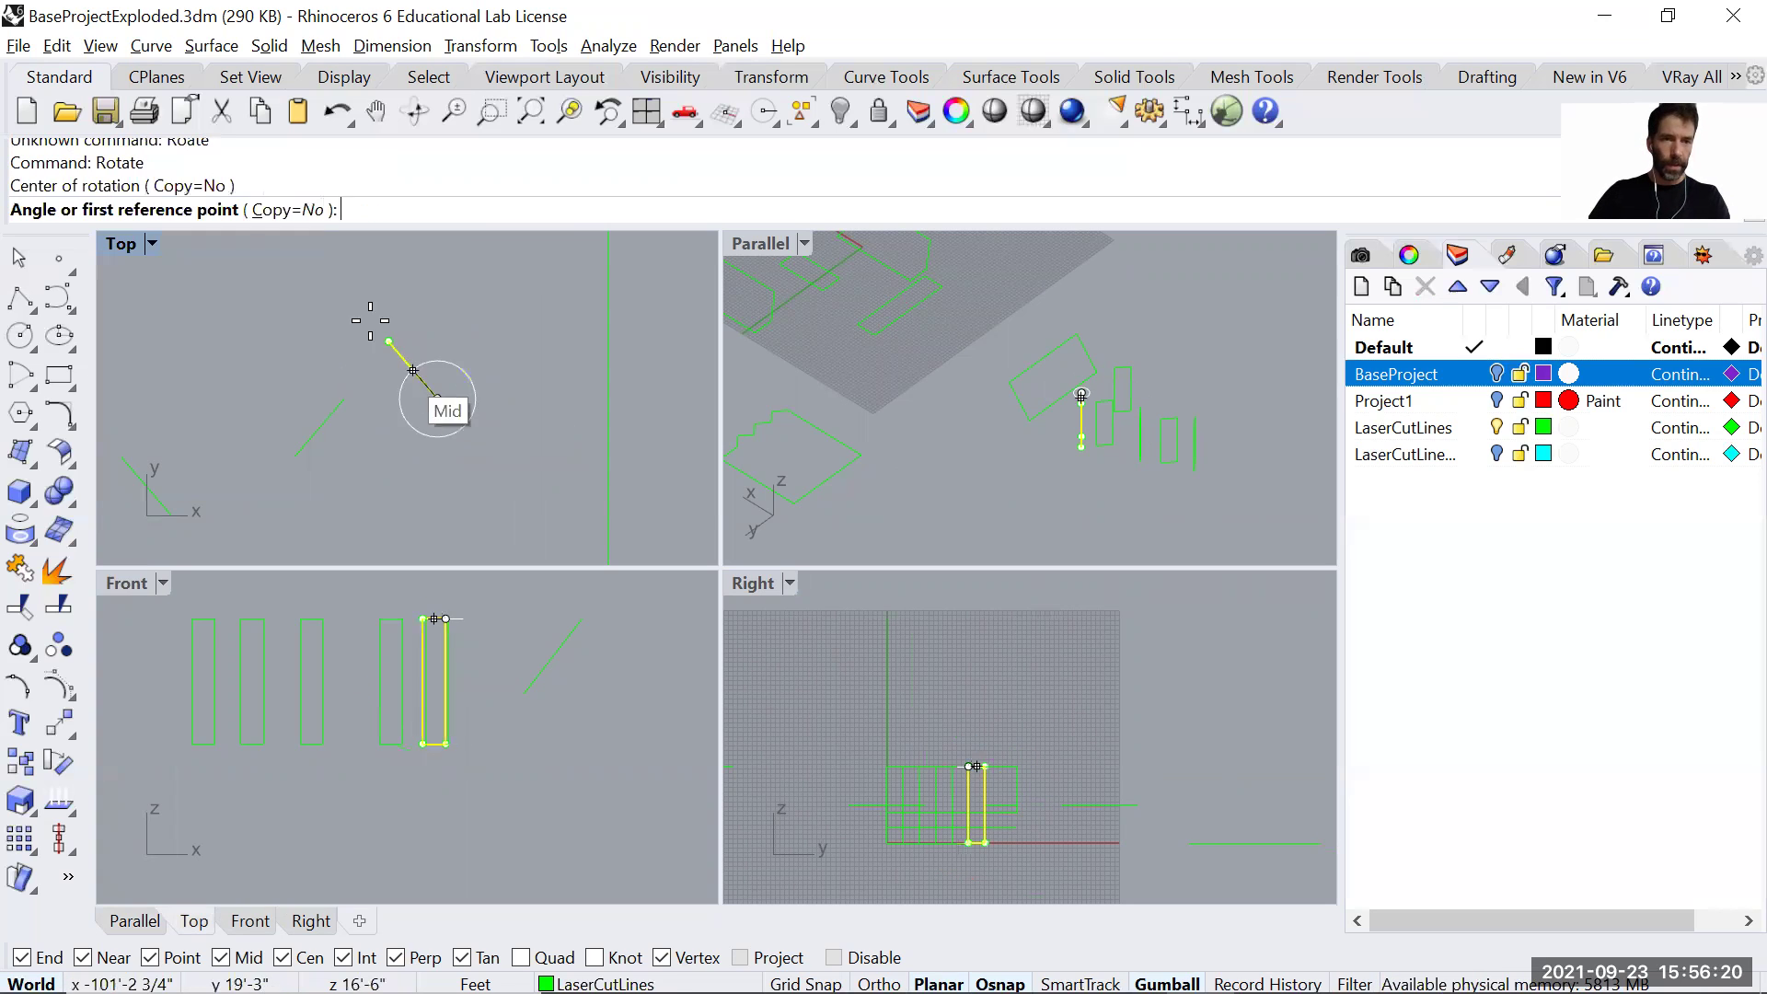
click(388, 340)
key(shift)
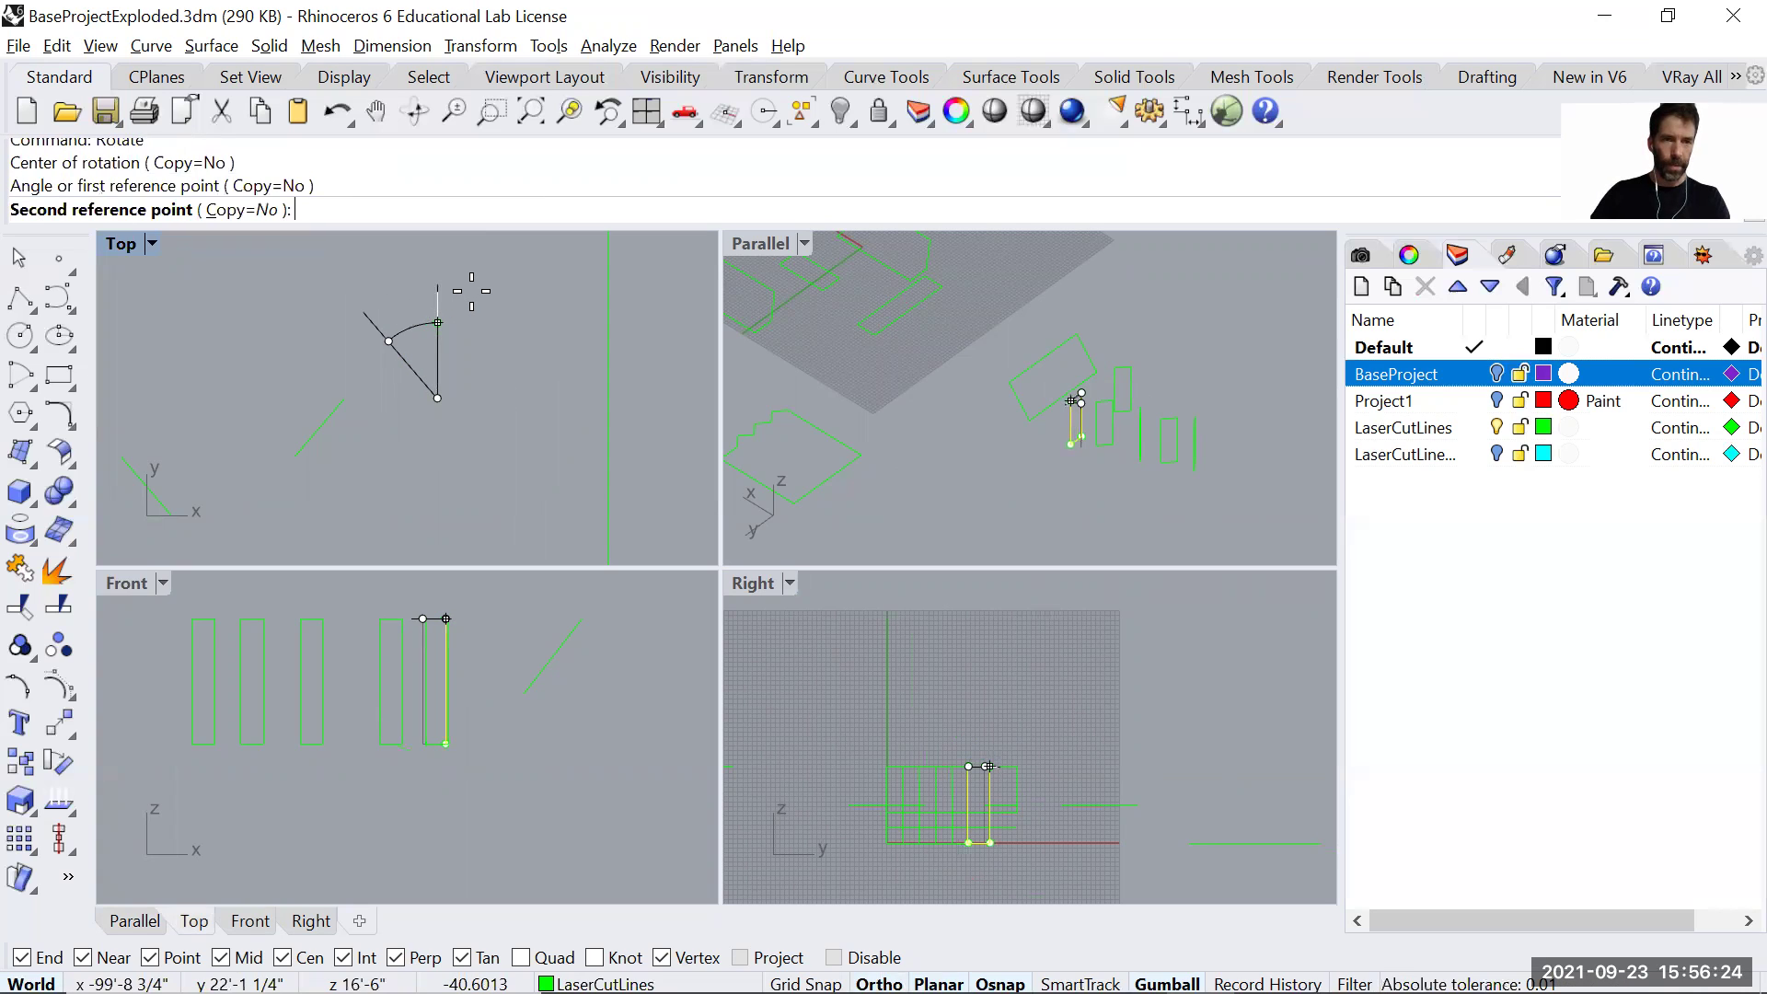
shift+click(471, 291)
Align the second, oppositely slanted narrow outline with the Y axis by rotating it about its lower endpoint in the Top view.
drag(379, 510, 282, 385)
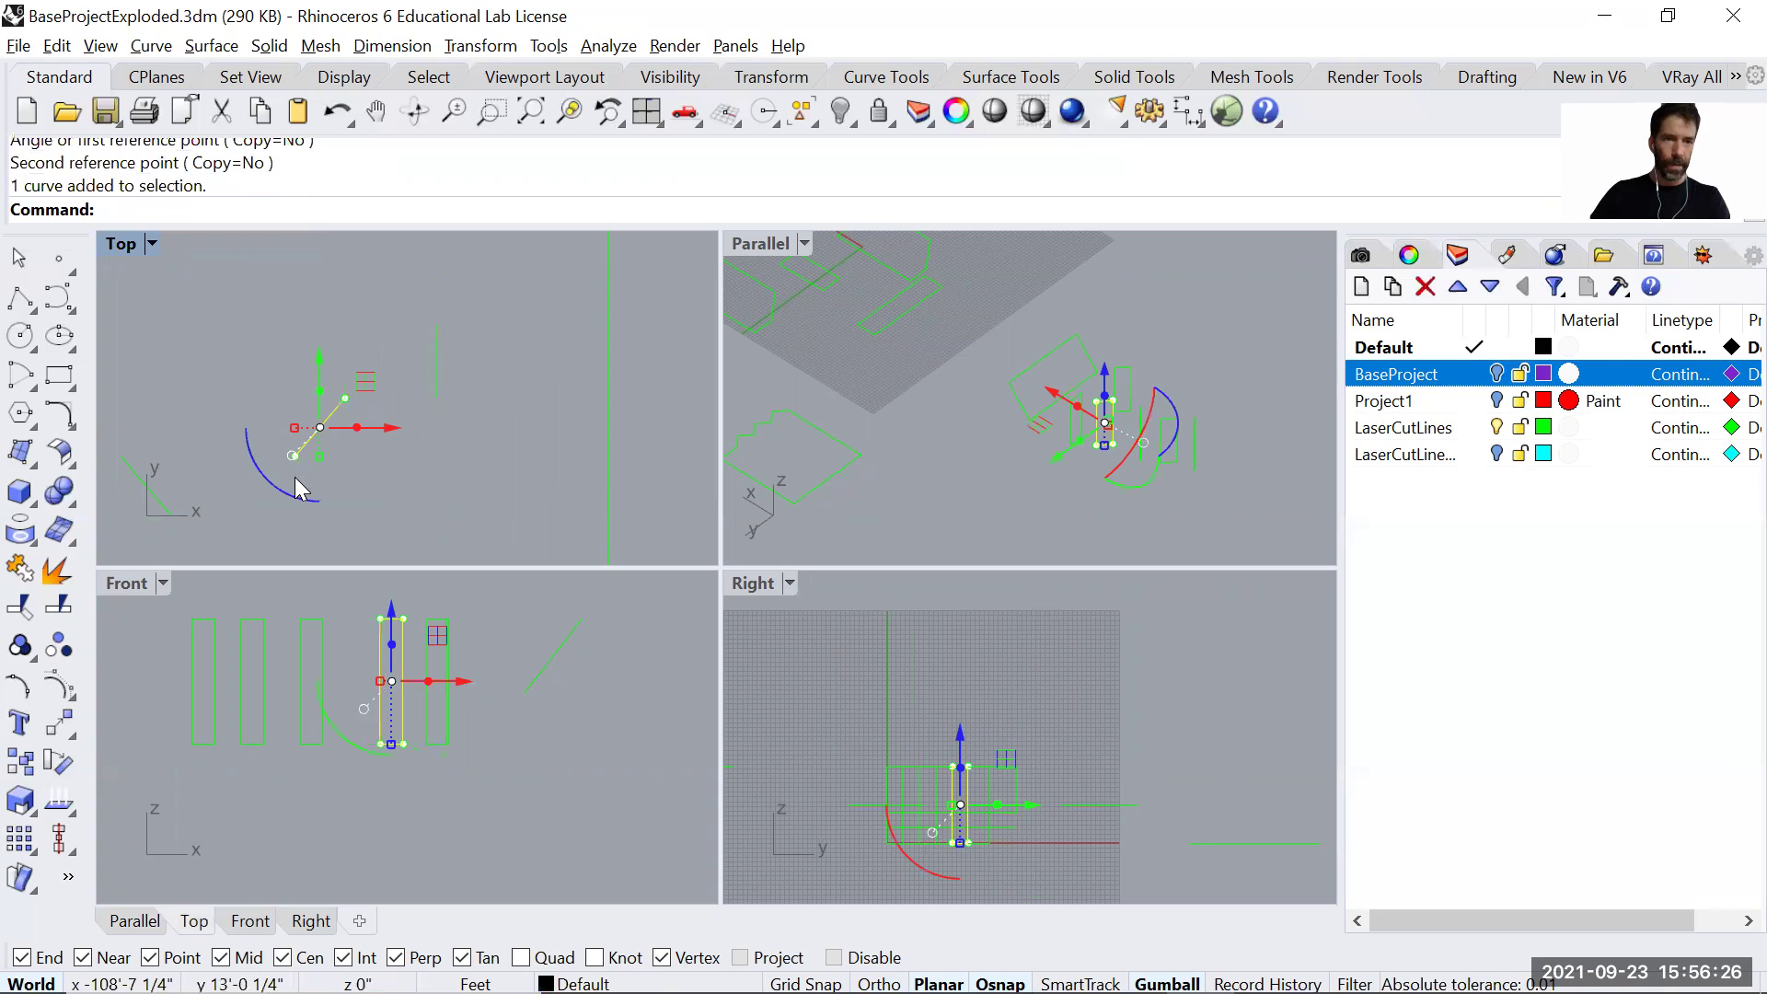
right_click(295, 475)
click(295, 456)
click(344, 397)
key(shift)
shift+click(304, 318)
Rotate the third narrow outline about its lower endpoint in the Top view to match the Y axis.
right_drag(296, 502, 522, 456)
drag(406, 469, 358, 402)
right_click(390, 486)
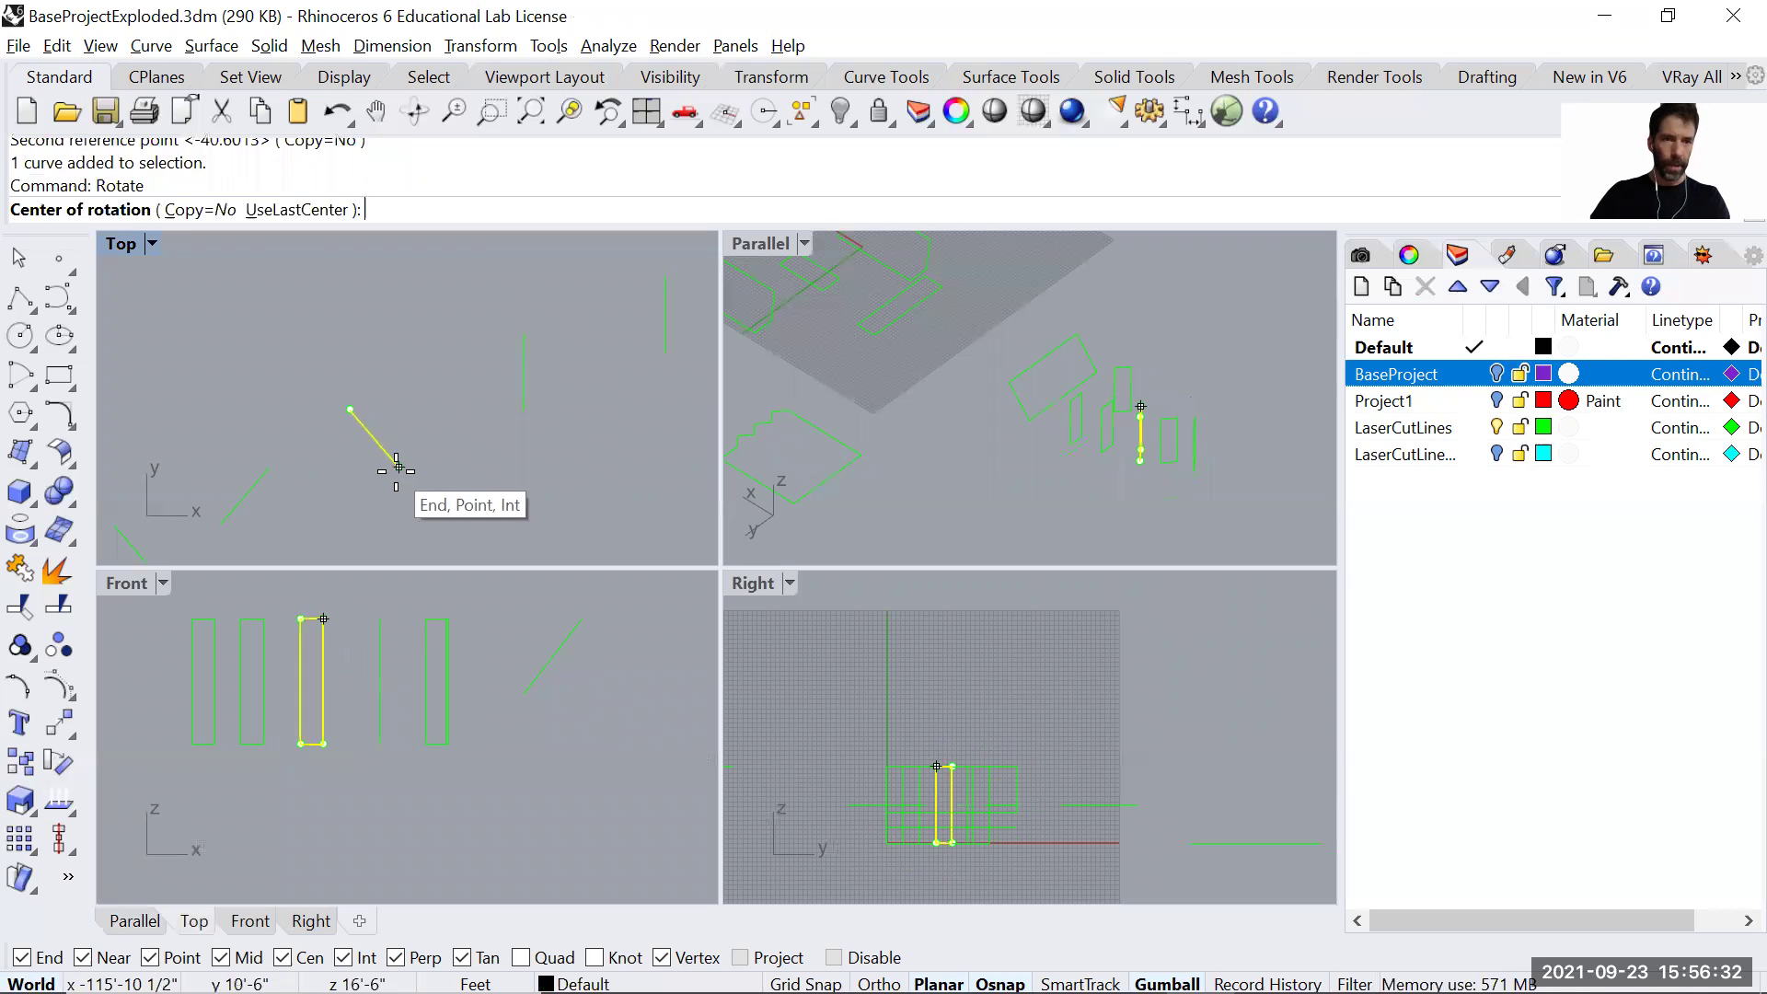
click(400, 464)
click(350, 410)
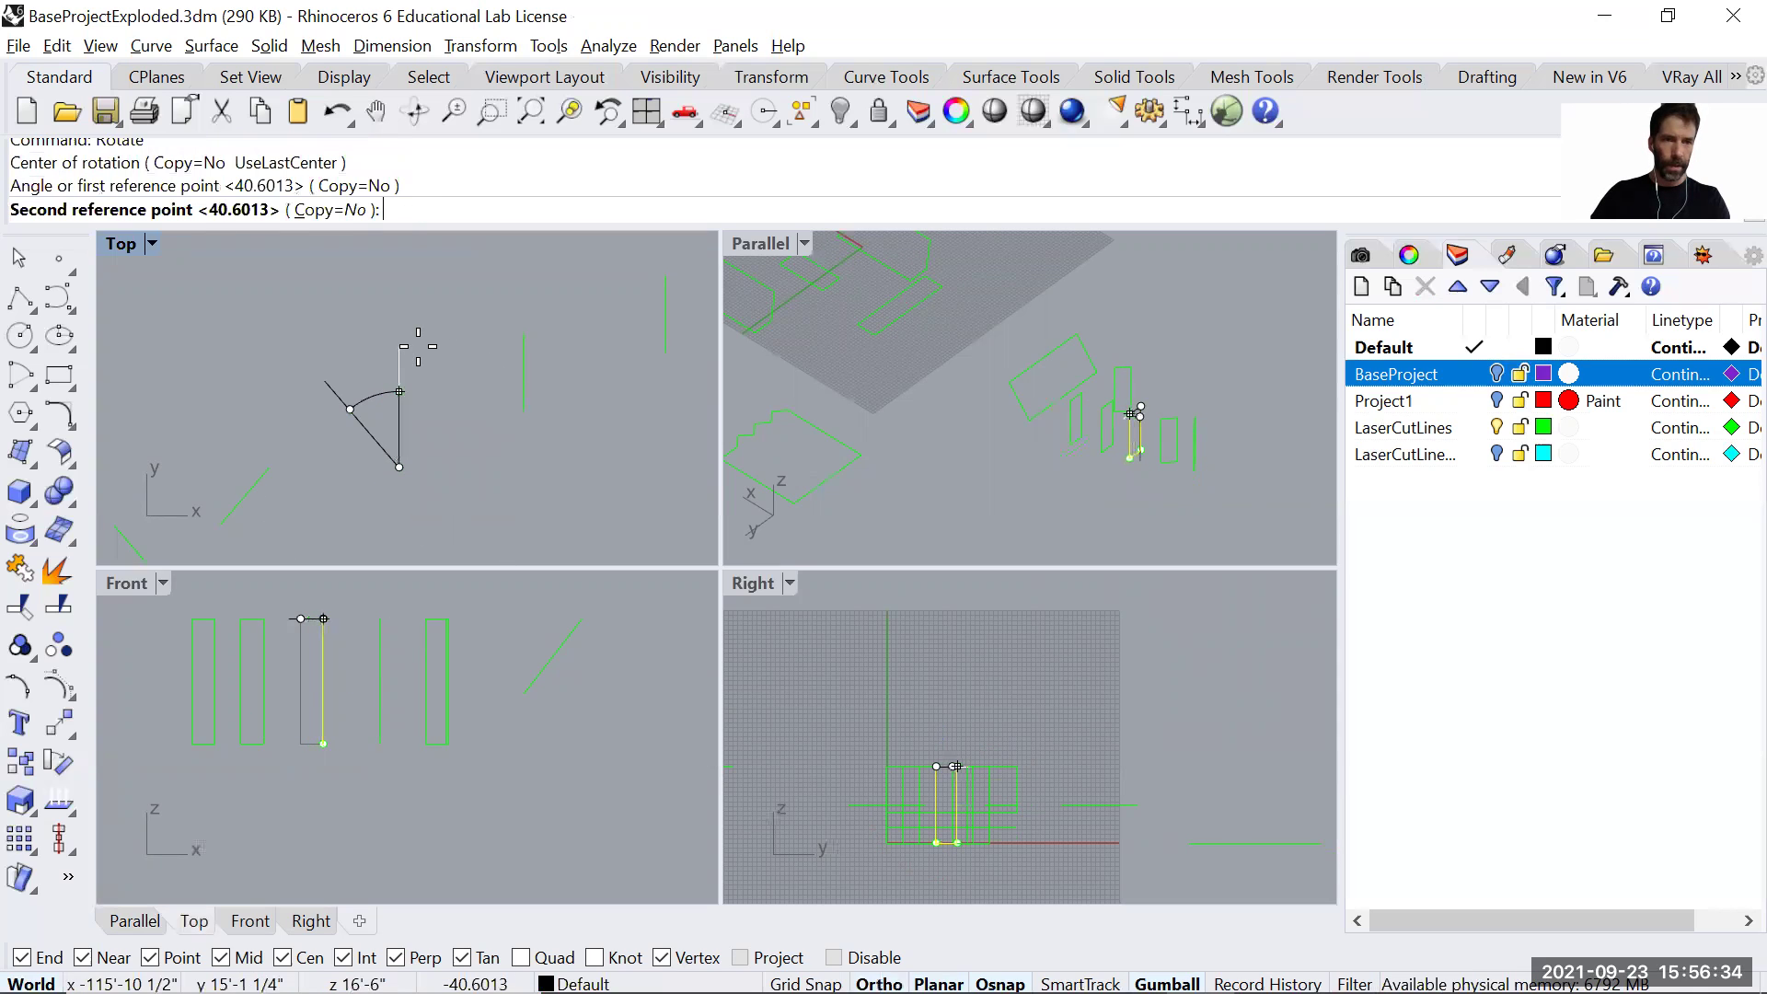
click(429, 396)
Select the three aligned narrow outlines in the Parallel view and rotate them together to lie flat.
click(1128, 441)
scroll(1132, 436, up, 3)
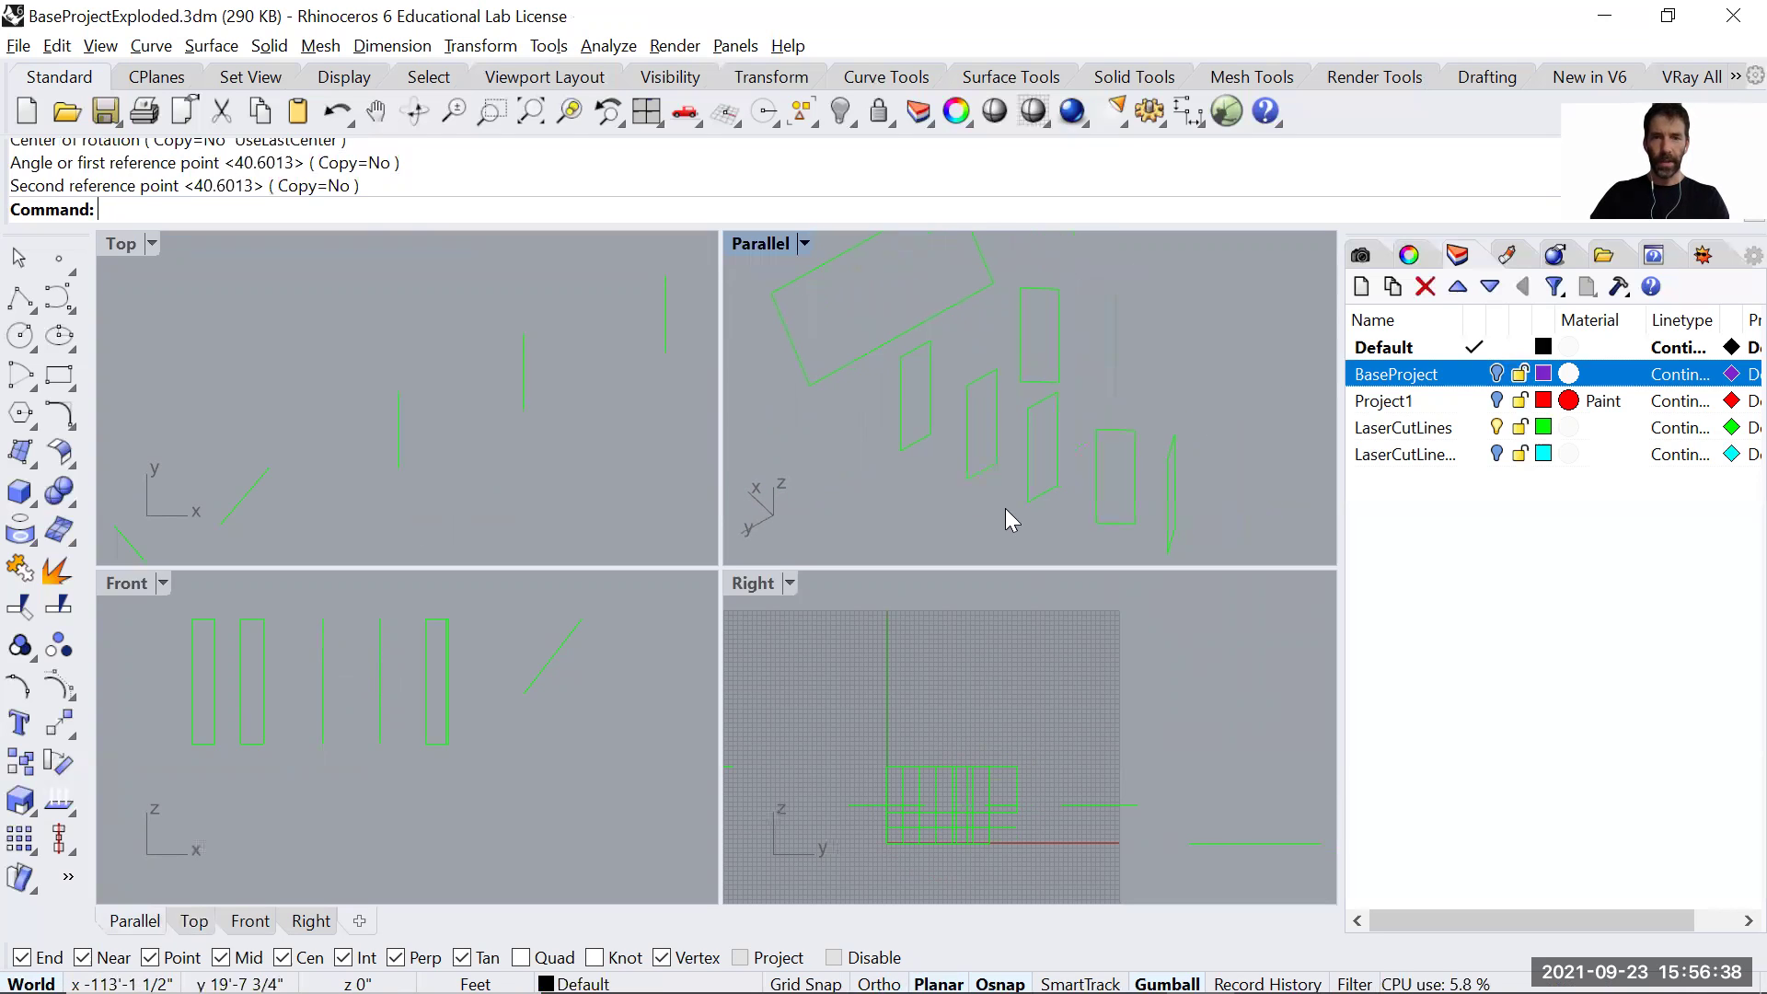
drag(891, 427, 885, 425)
drag(1039, 526, 871, 425)
click(1022, 475)
key(Return)
Move the three flat narrow outlines along the X axis to the far side of the grid.
scroll(1018, 502, down, 8)
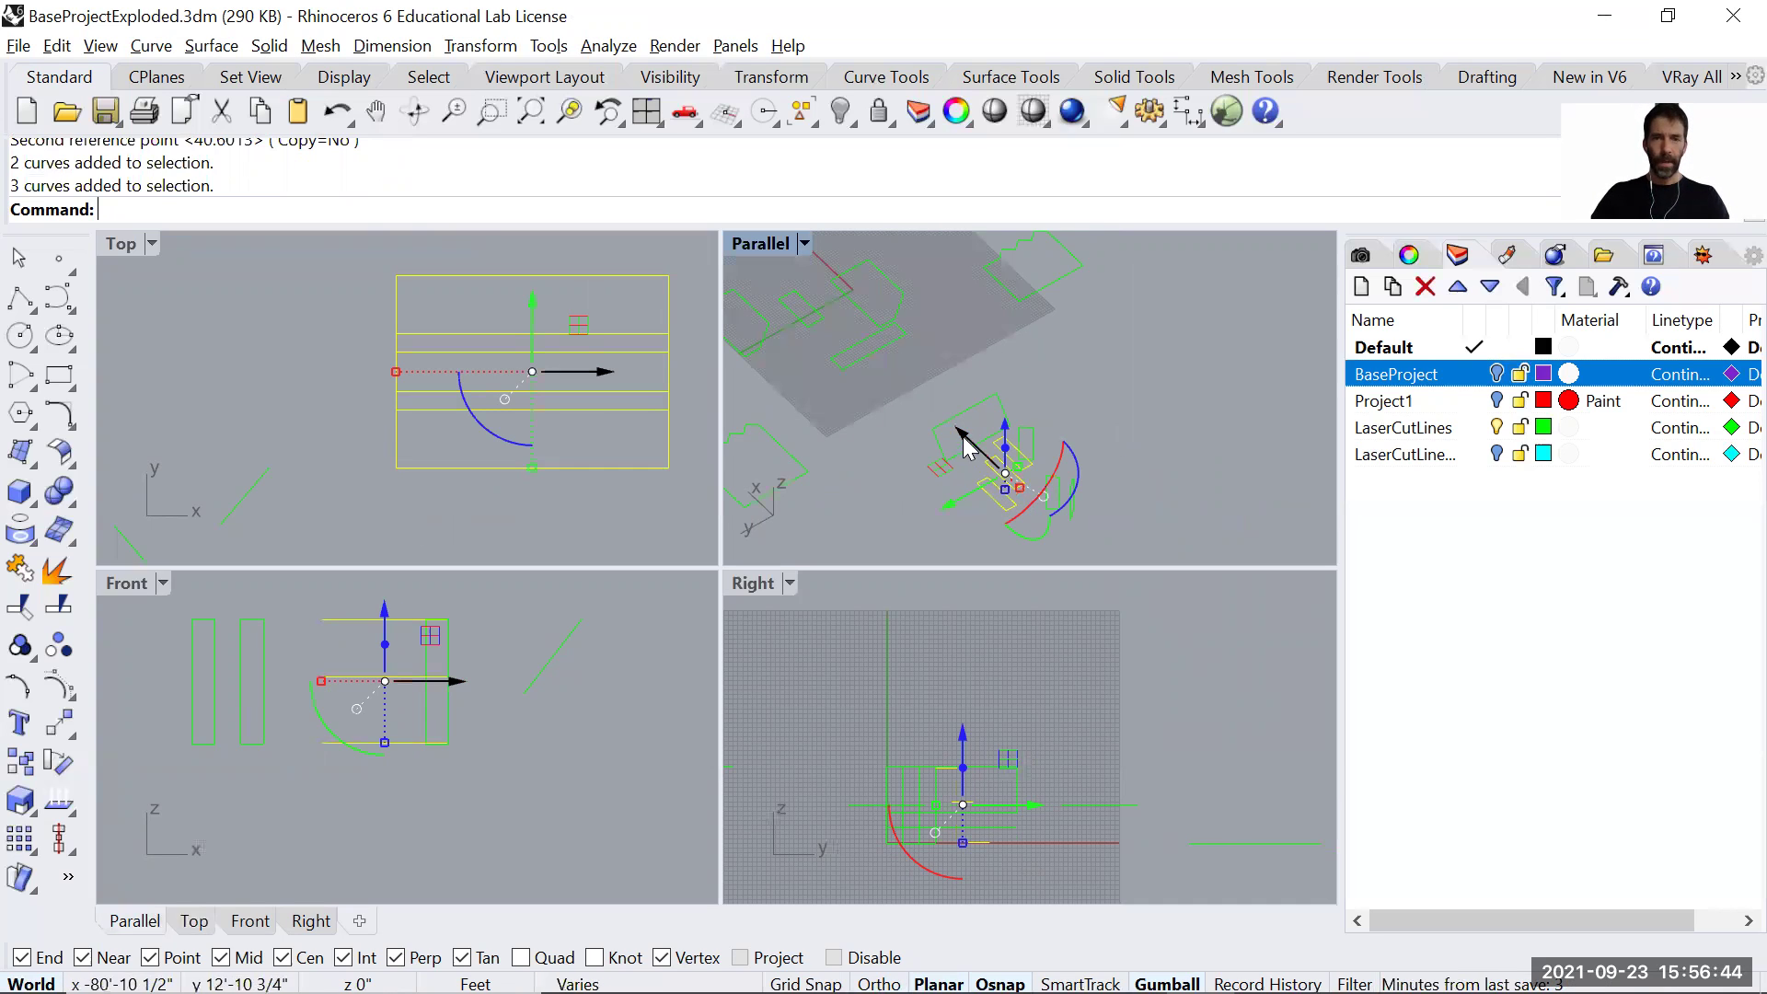
scroll(912, 469, down, 3)
drag(923, 440, 769, 315)
key(Escape)
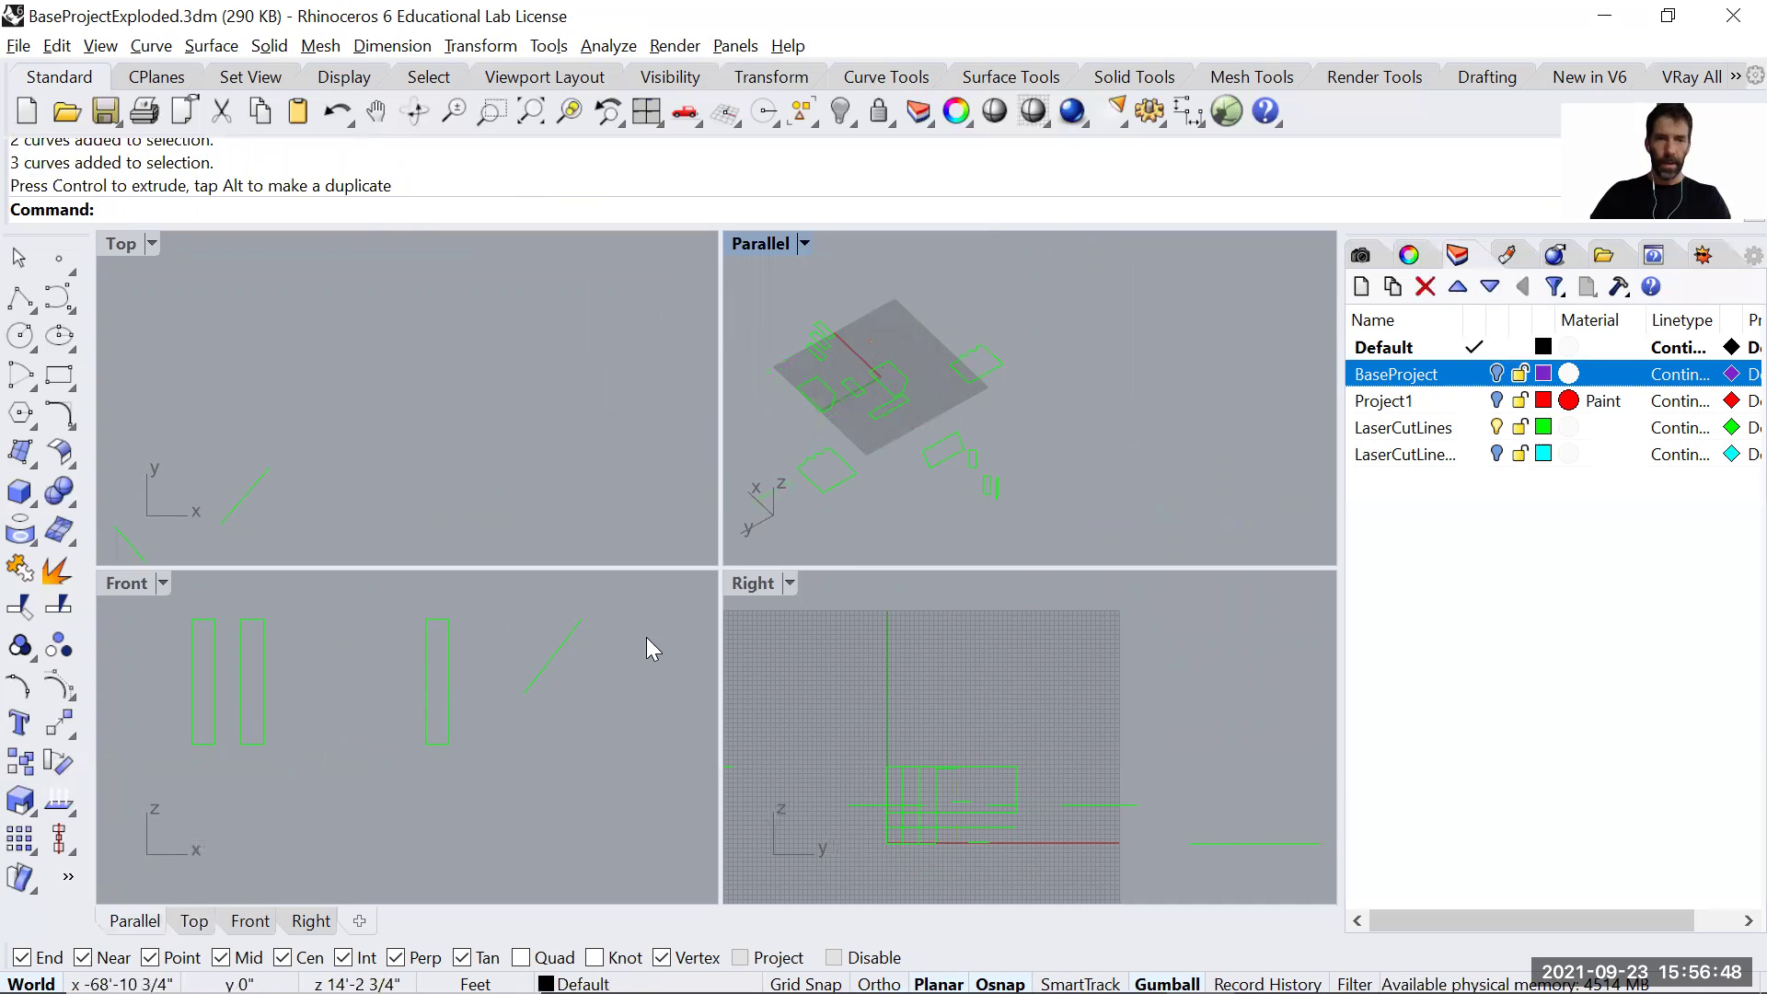
Lay the first upright narrow outline flat with Rotate3D, using its bottom edge as the rotation axis.
double_click(760, 244)
scroll(709, 603, up, 5)
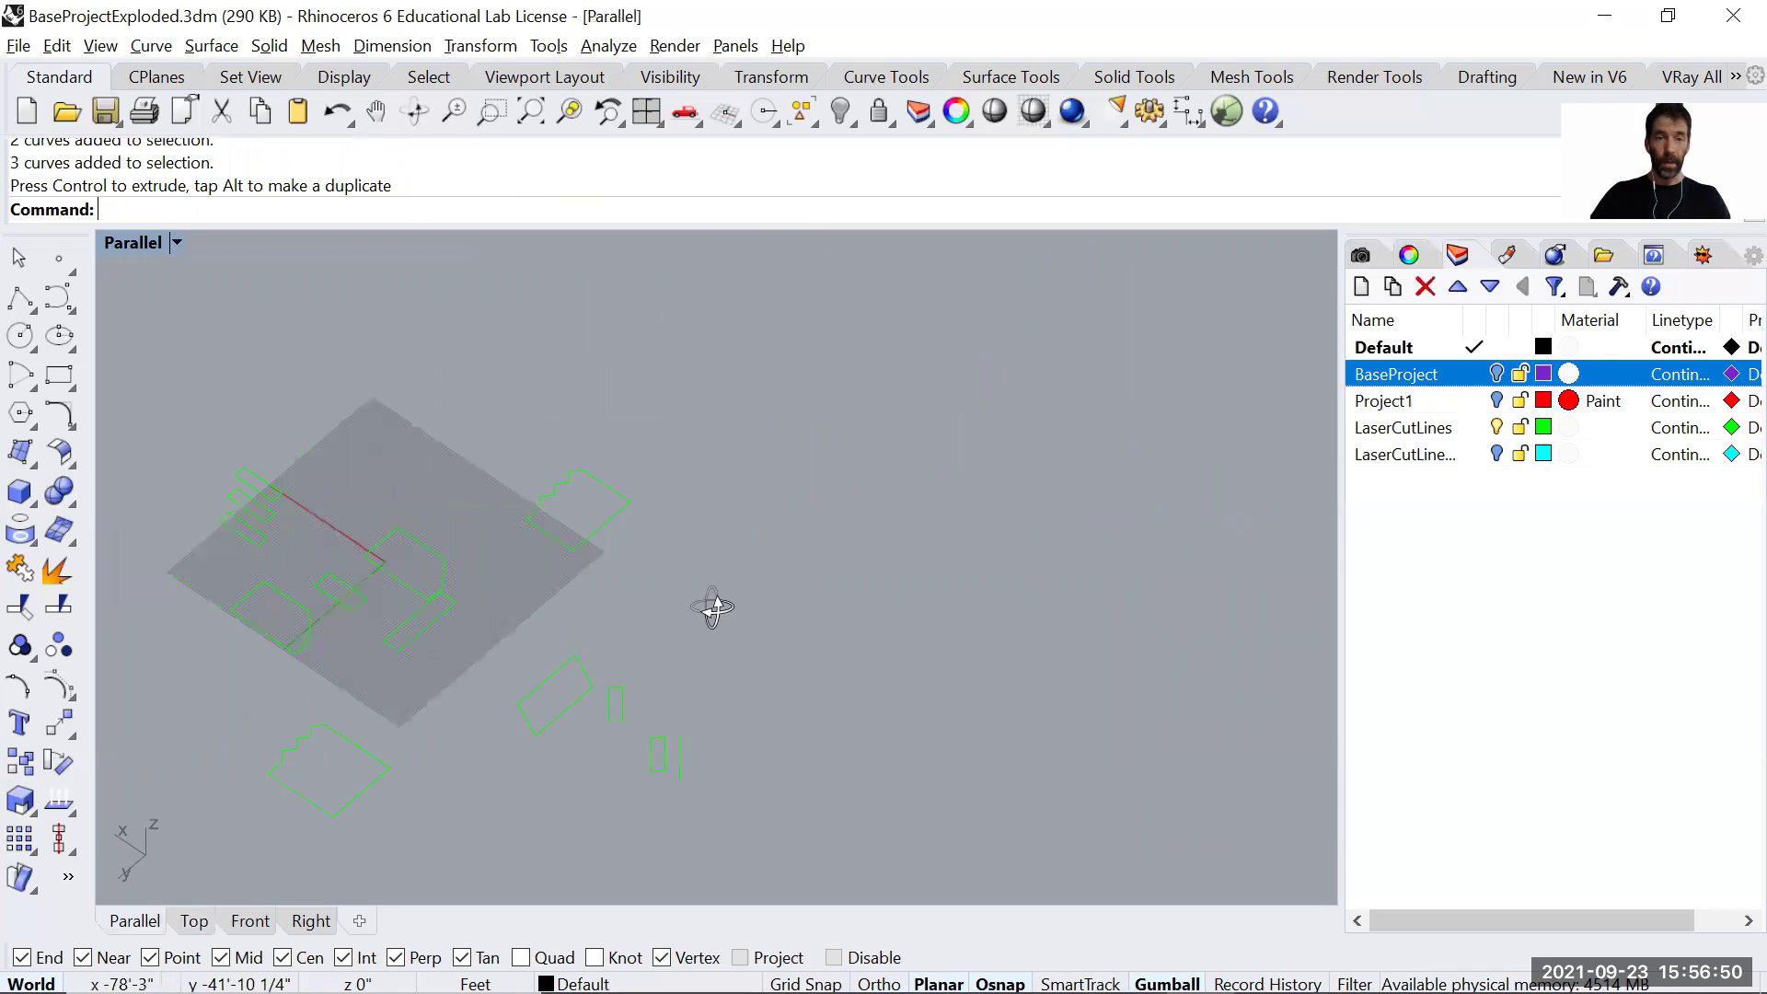
scroll(553, 774, up, 3)
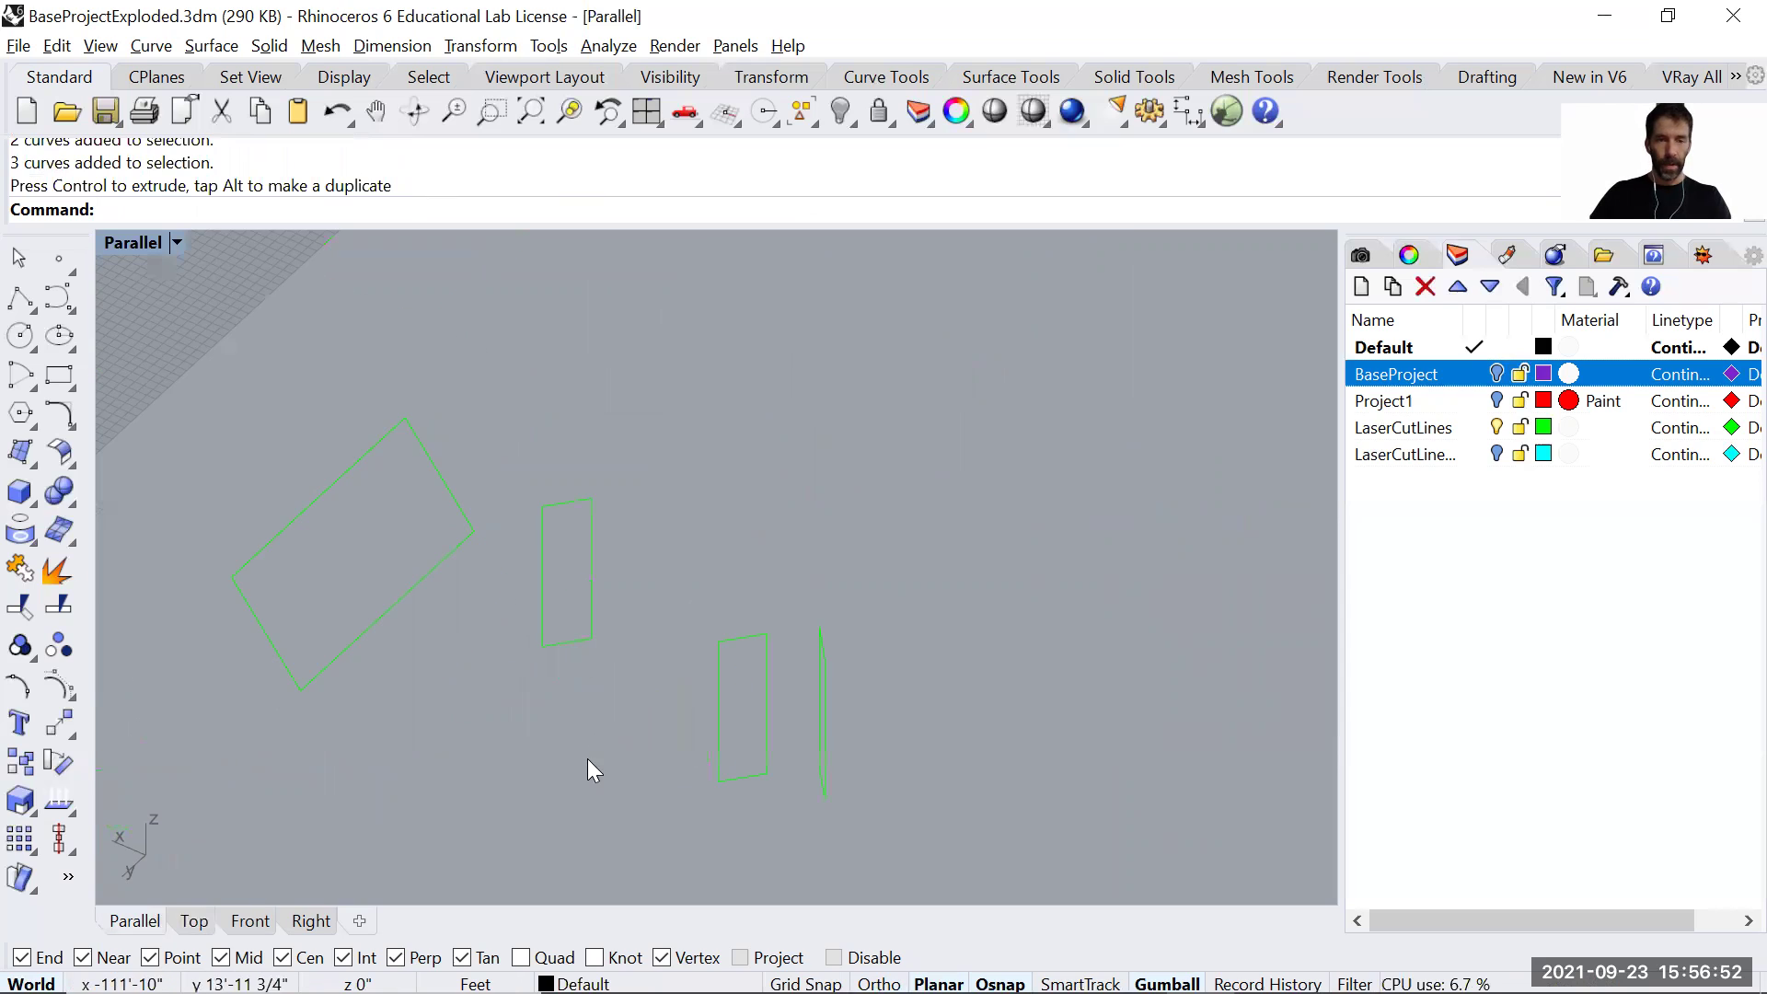
text(Rotate3D)
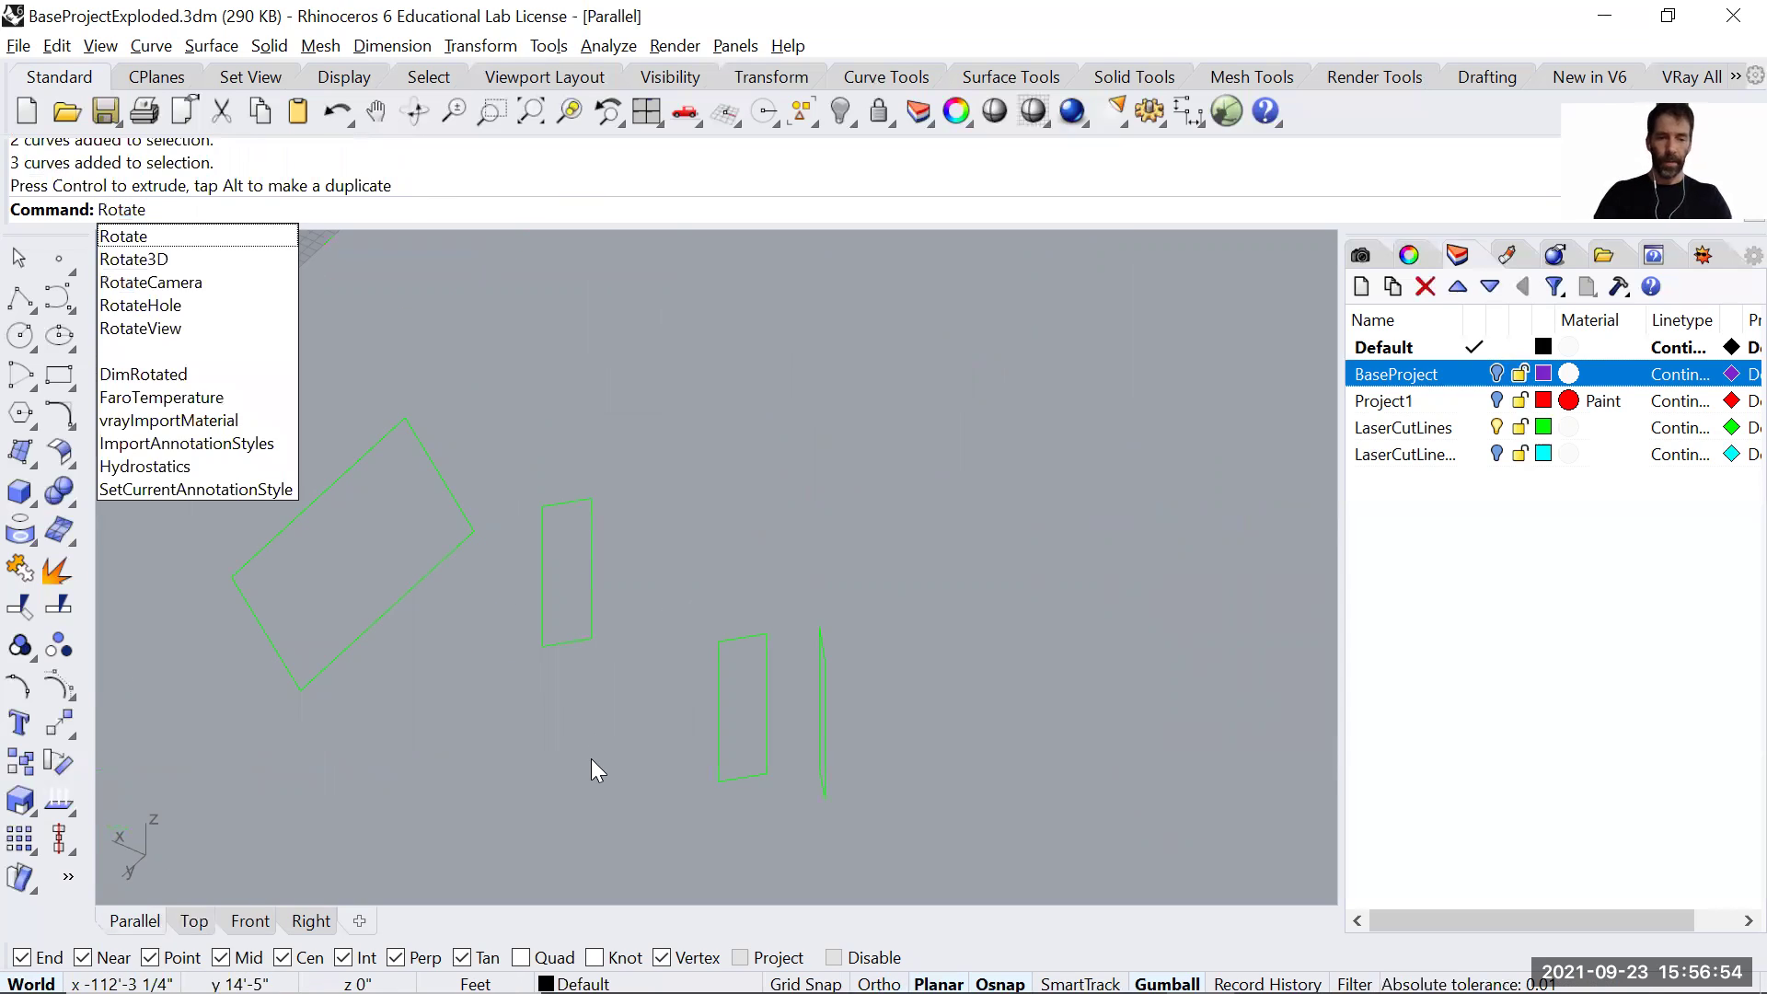
key(Return)
click(542, 627)
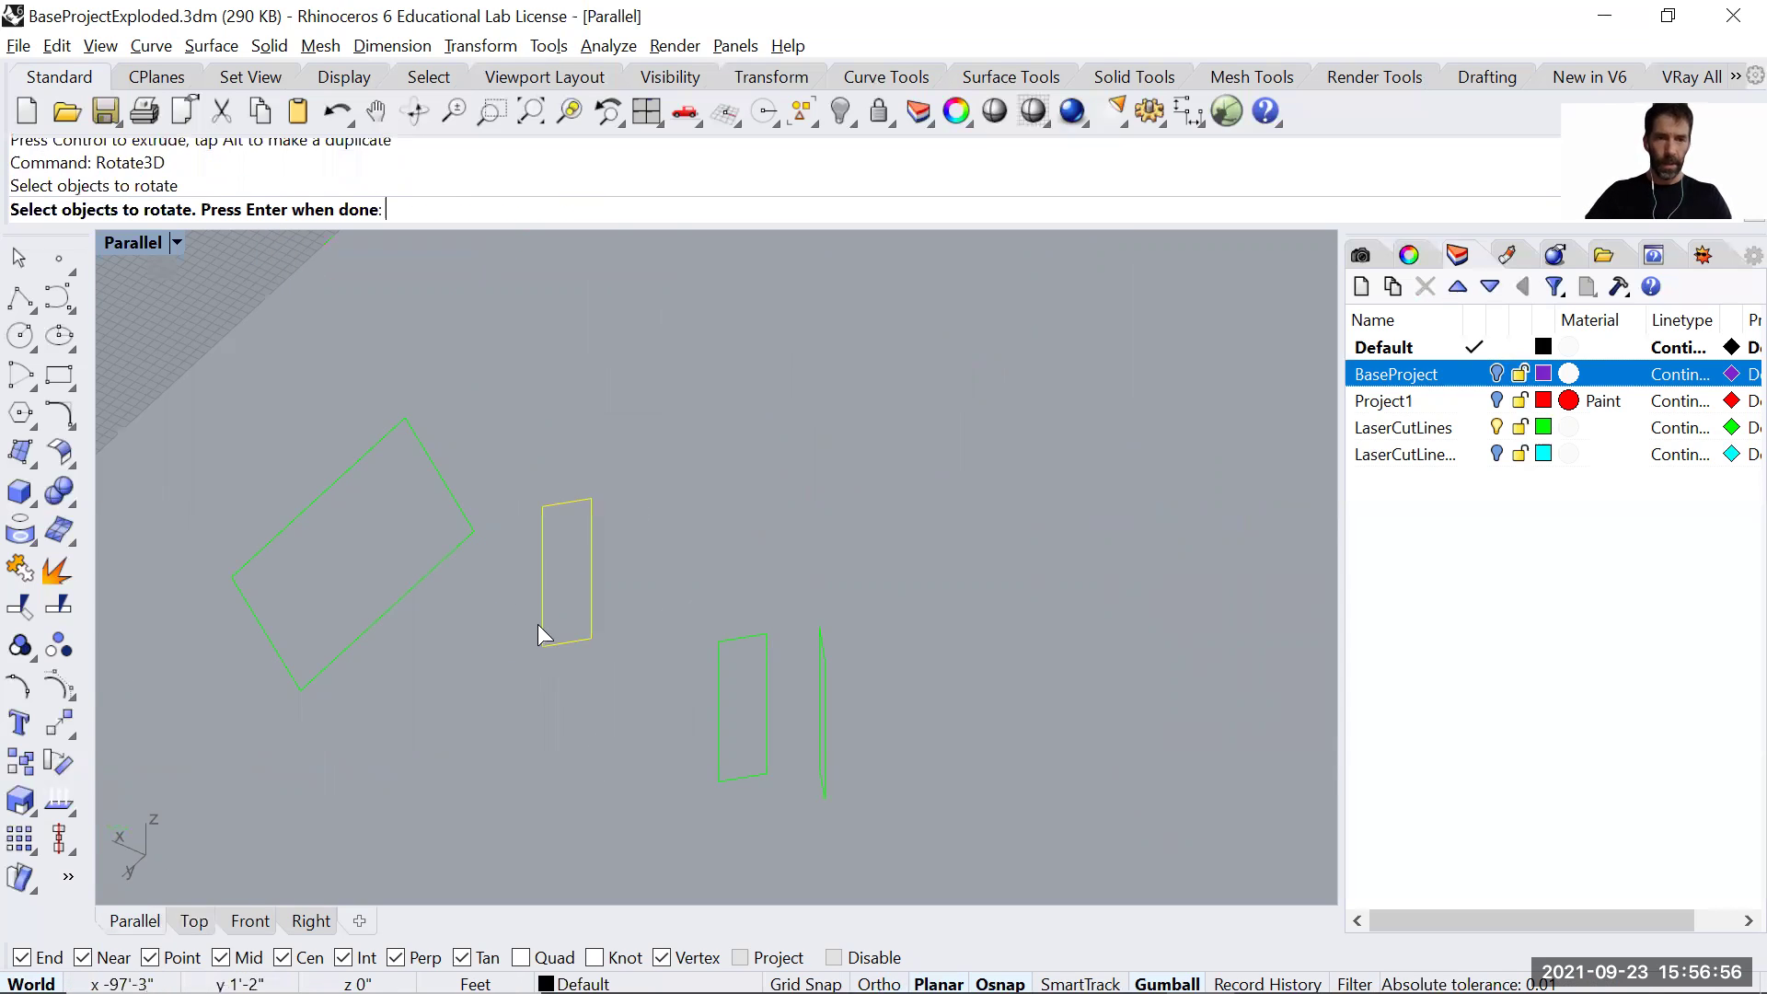
right_drag(542, 627, 572, 679)
key(Return)
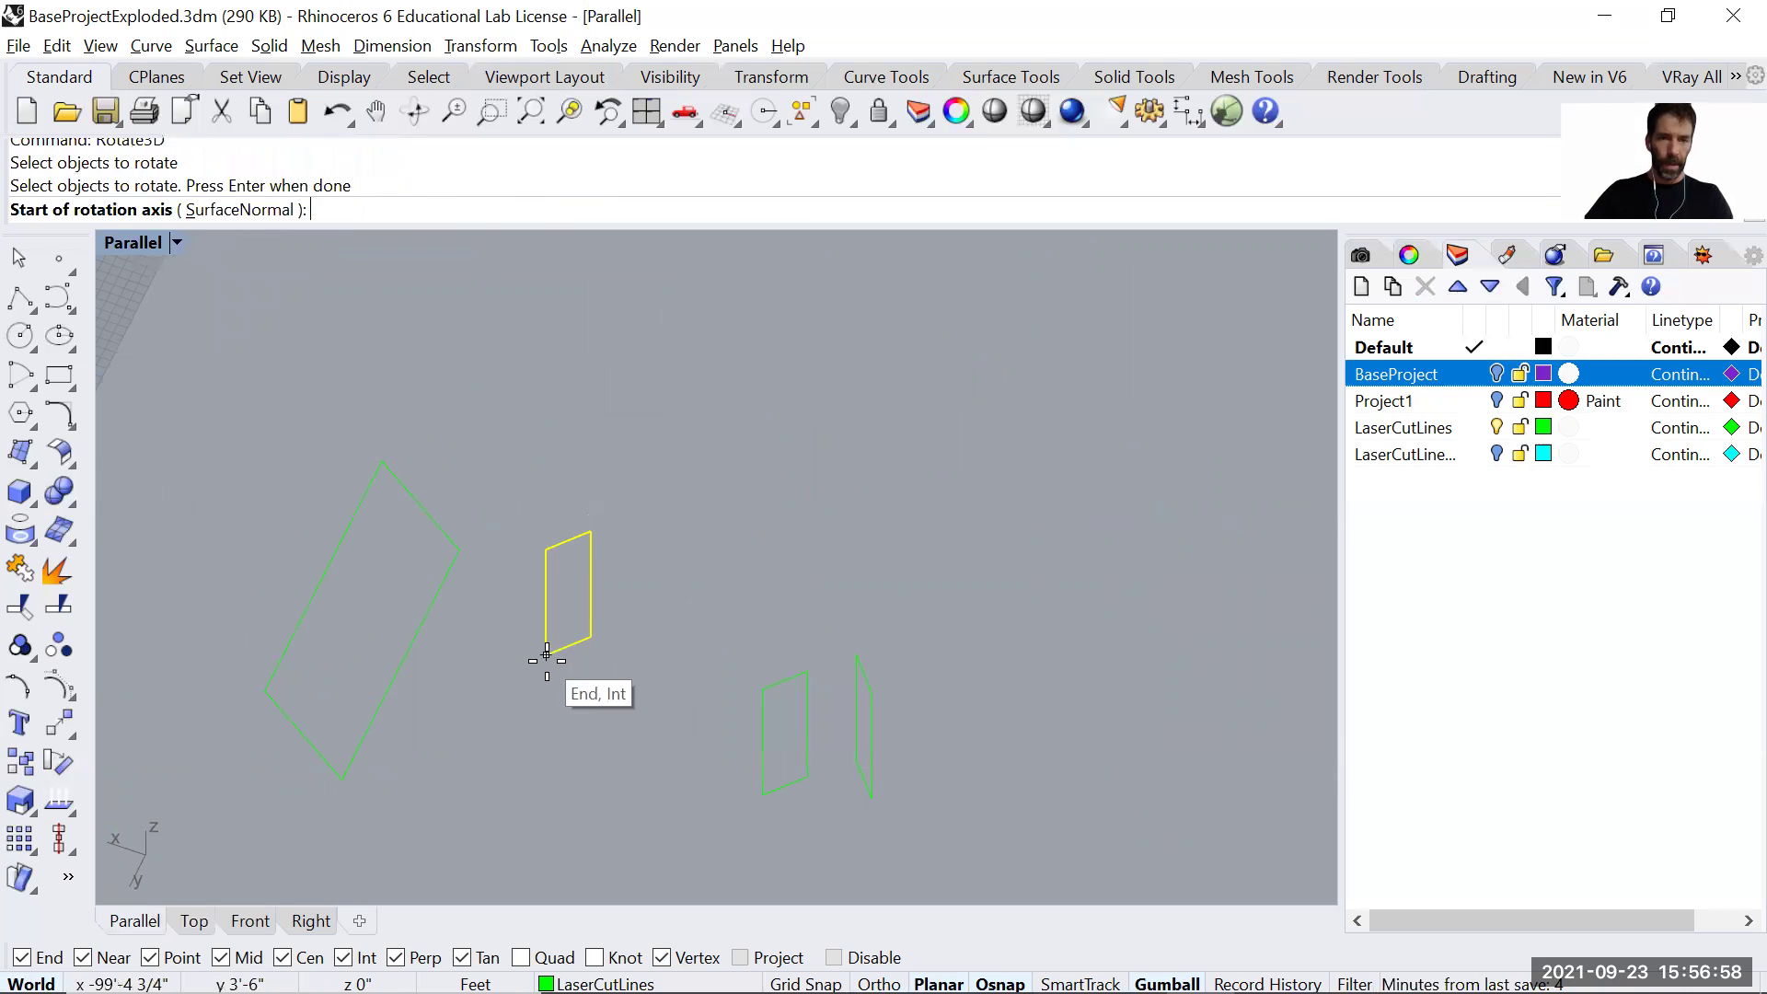
click(547, 655)
click(590, 635)
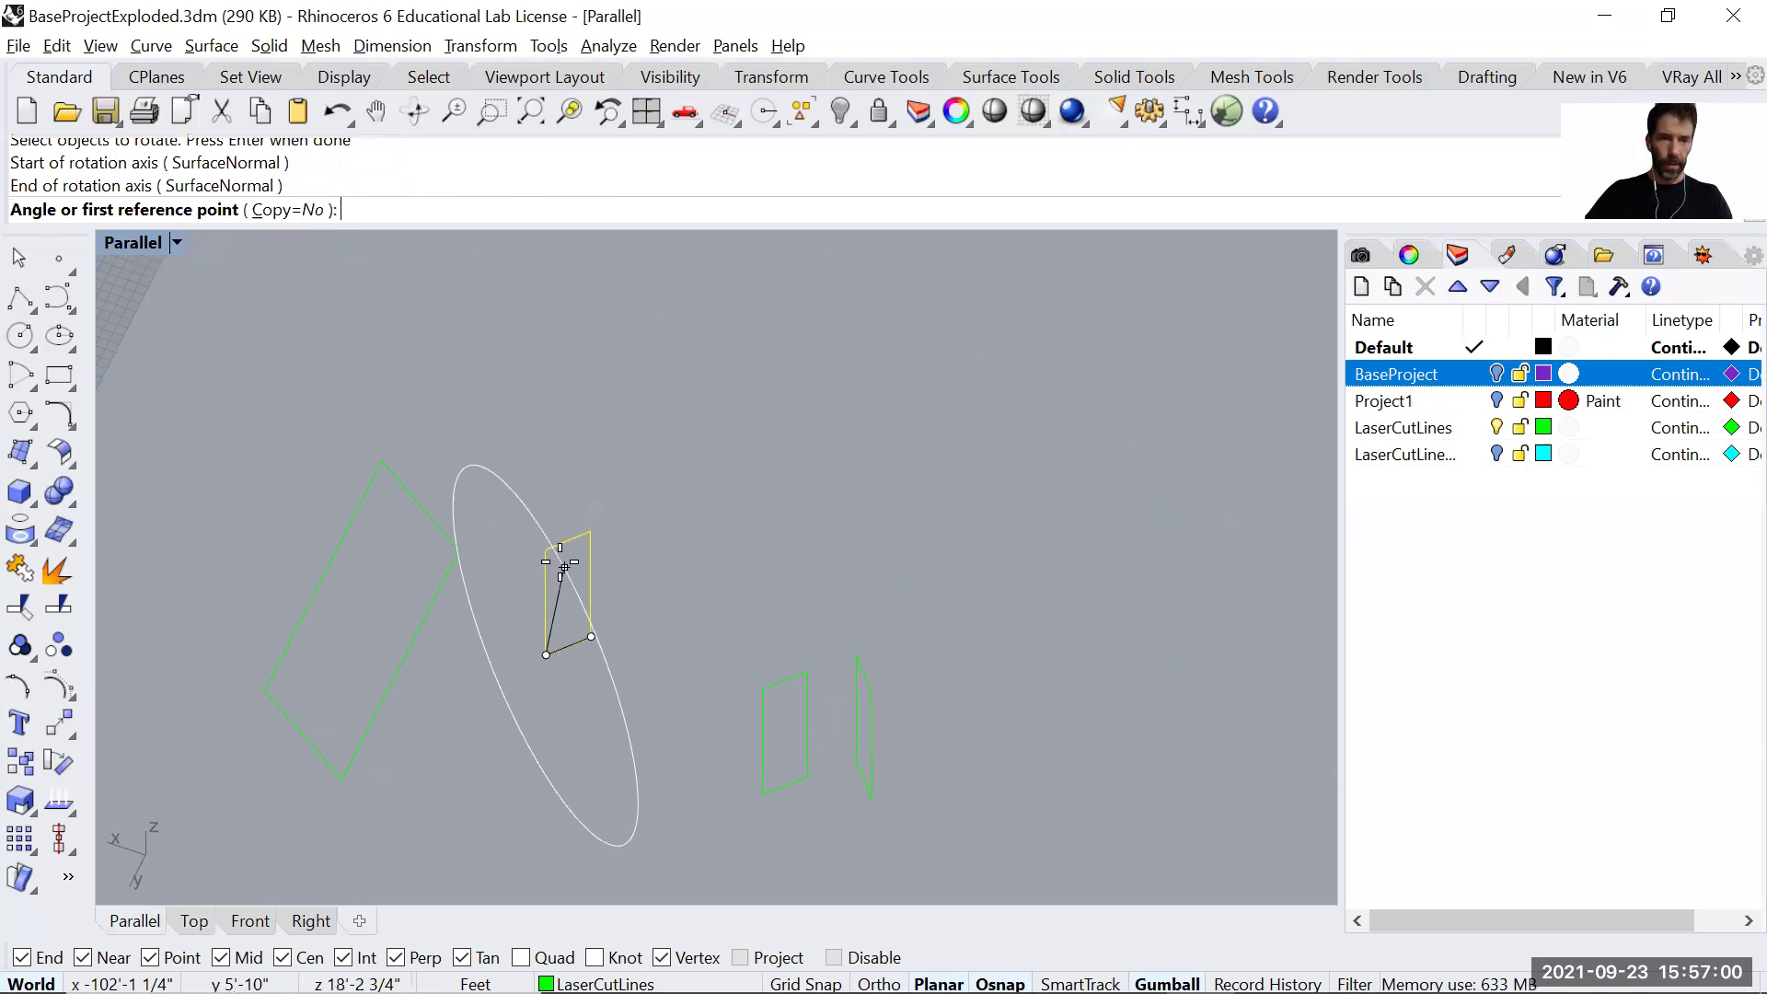
click(545, 550)
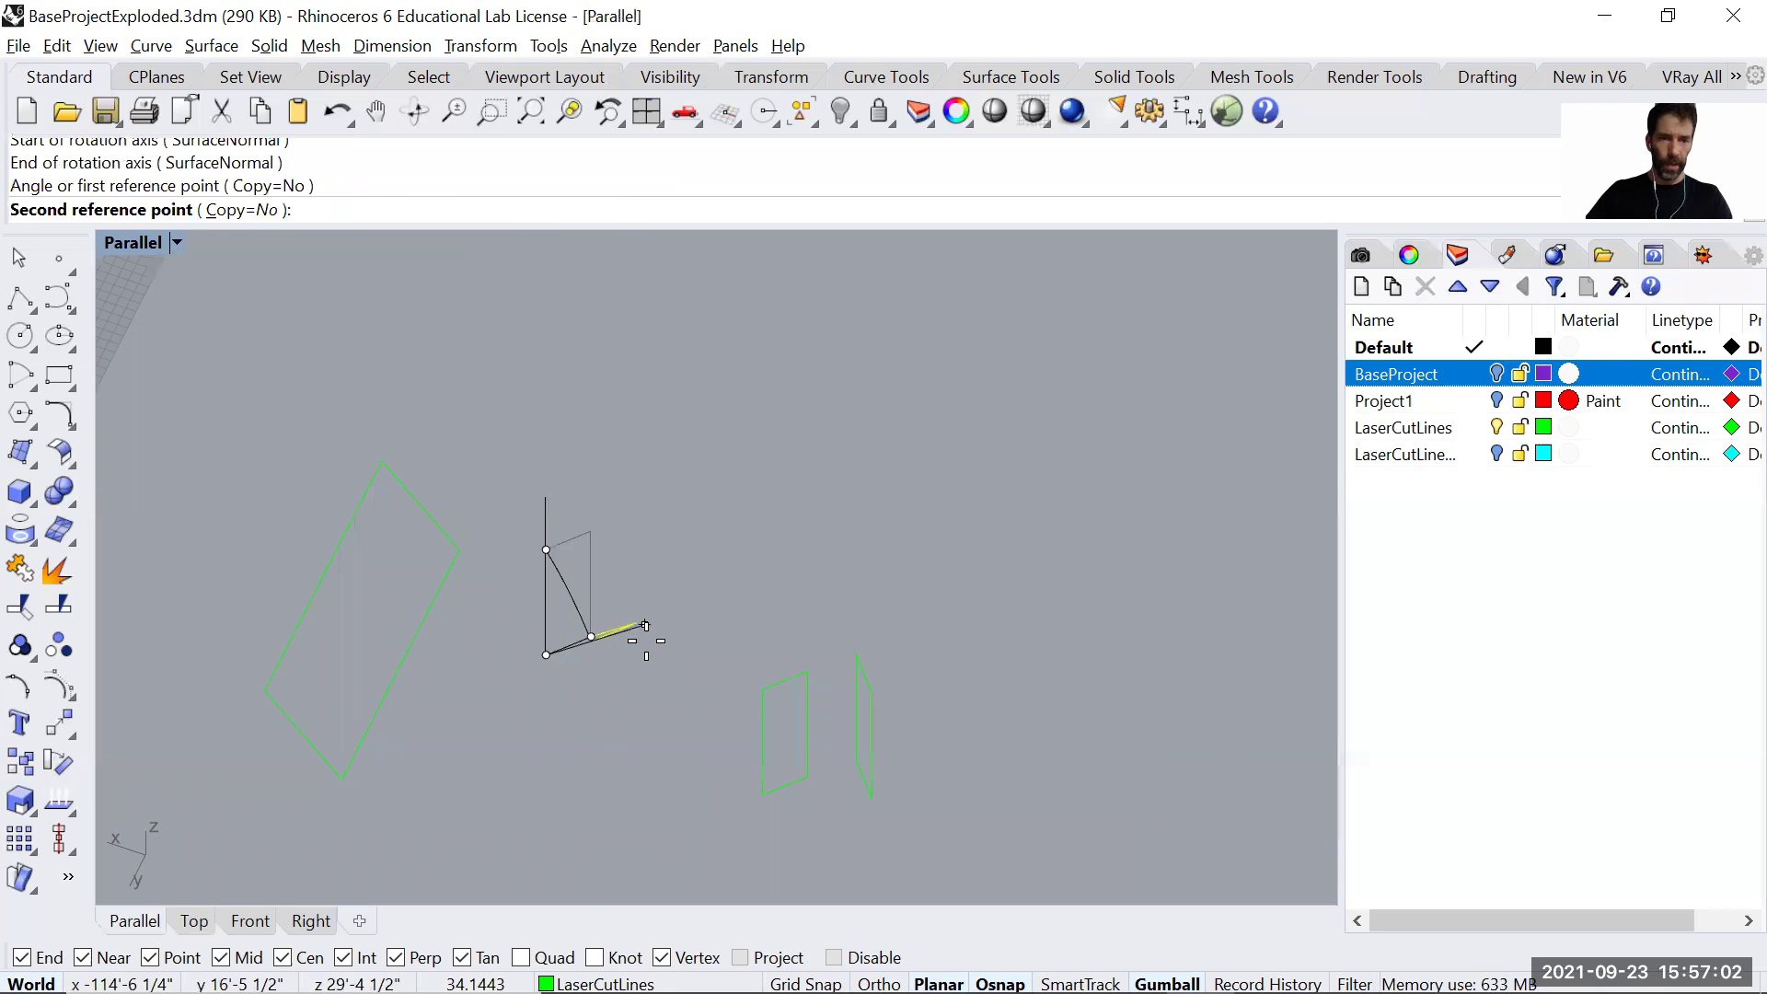
click(646, 718)
Rotate the flattened narrow outline about its corner so its long edges follow the Y axis.
scroll(666, 739, down, 5)
click(668, 779)
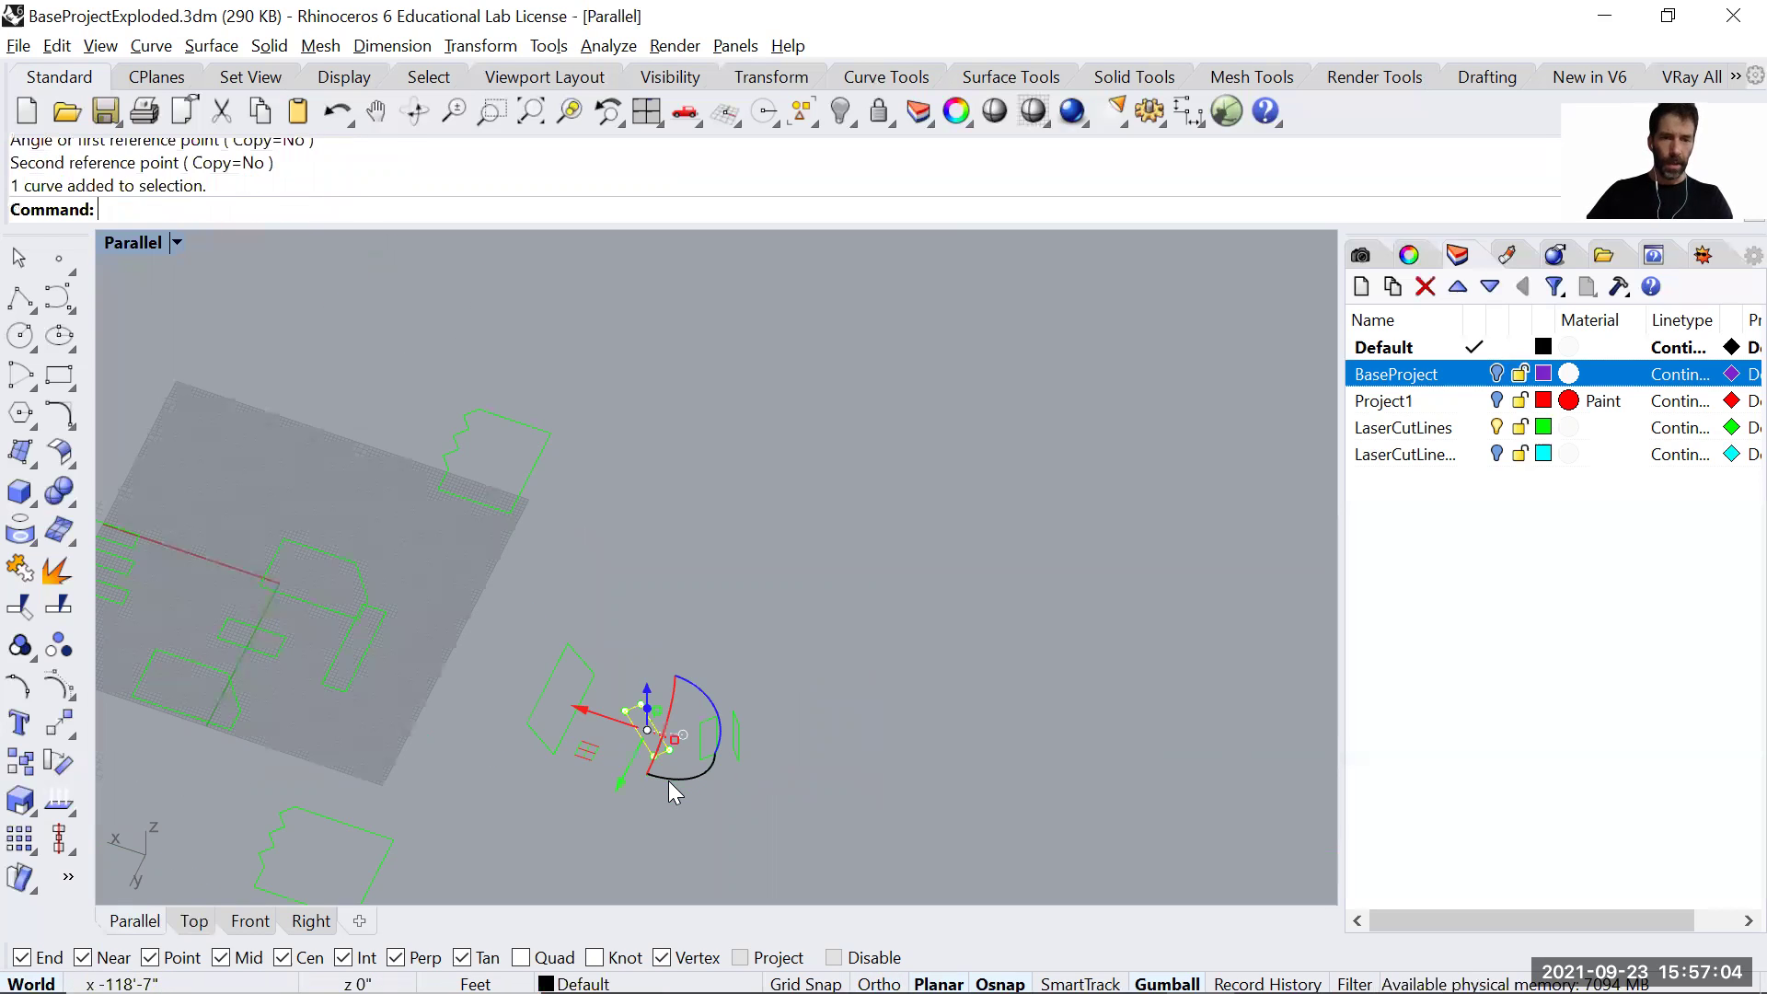
text(Rotate)
key(Return)
click(668, 750)
click(641, 705)
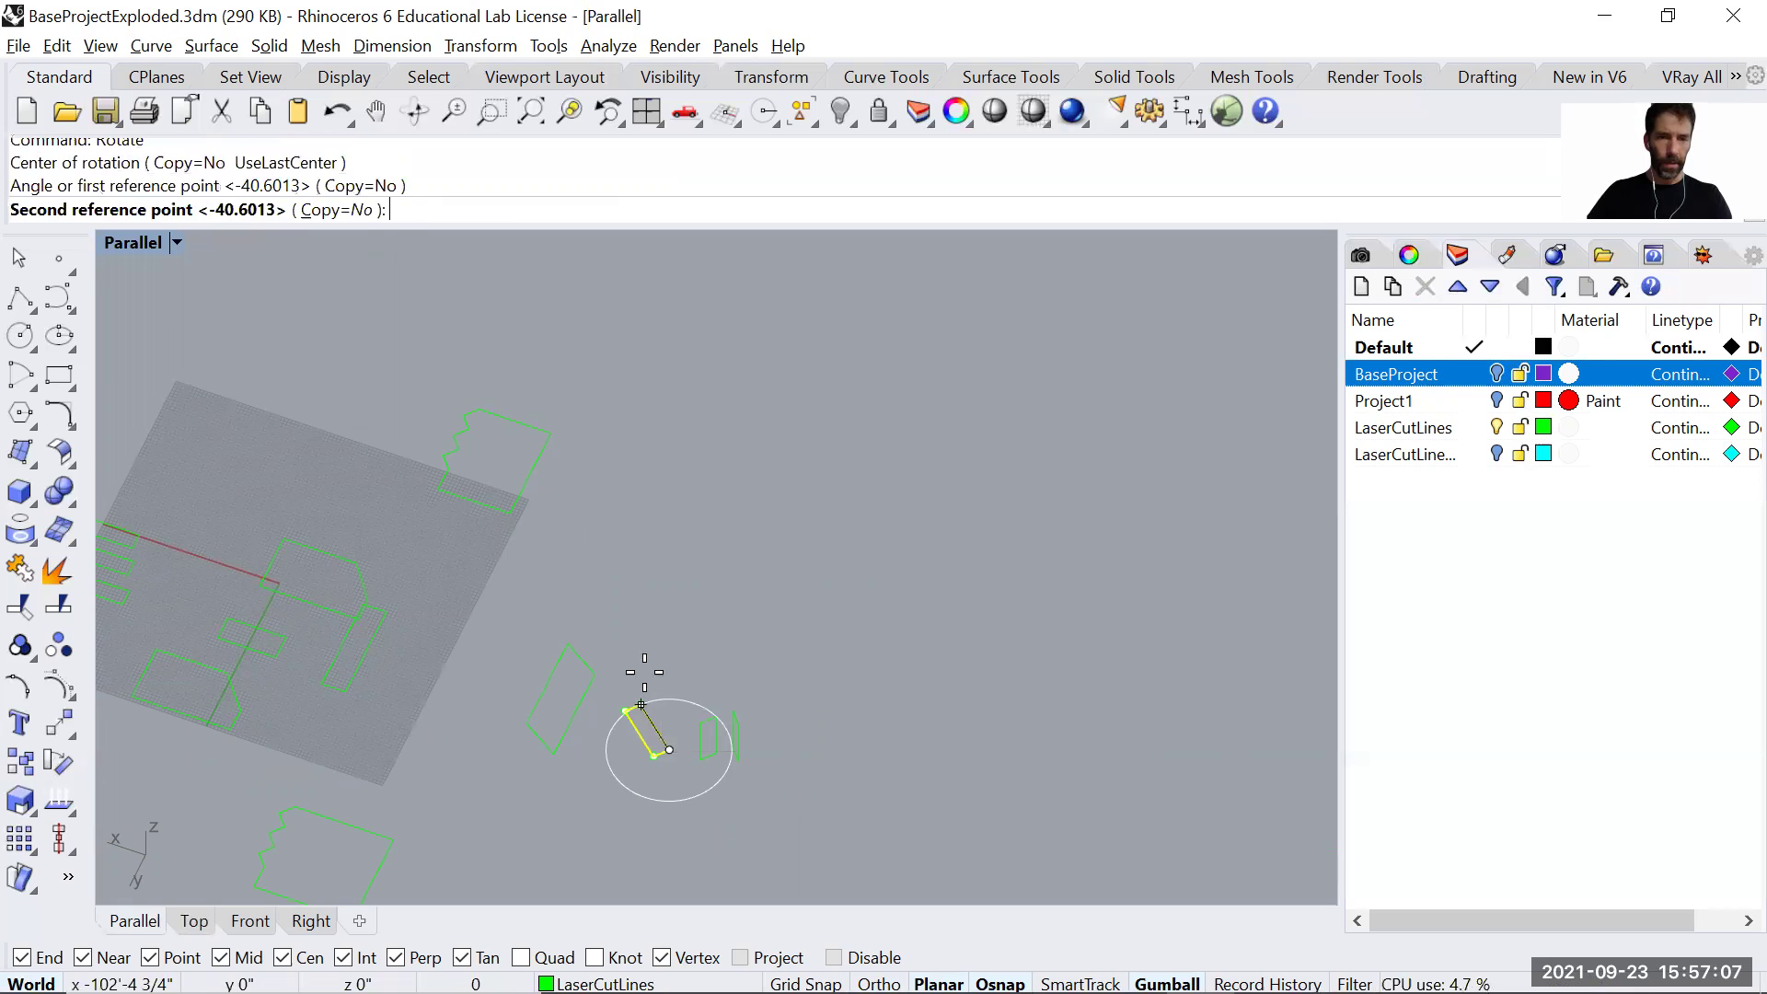
click(716, 598)
scroll(690, 756, up, 6)
click(666, 778)
Rotate the second, middle upright narrow outline about its lower corner to align it with the Y axis.
right_drag(663, 750, 571, 692)
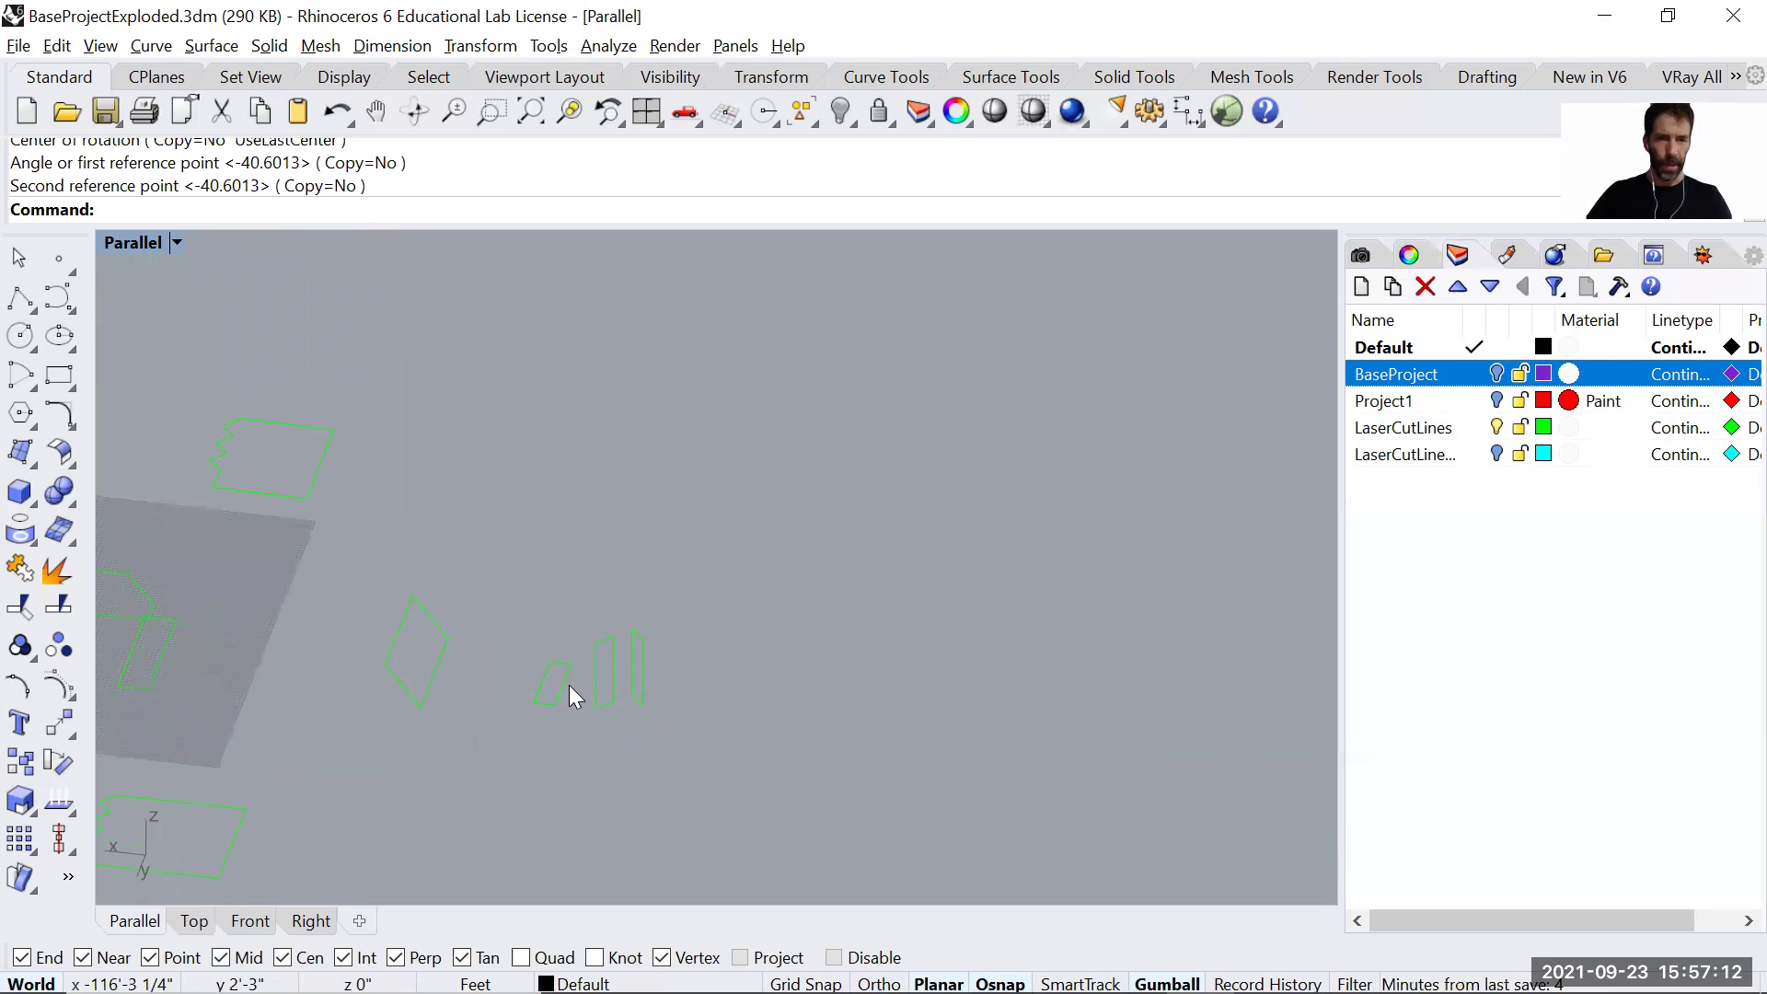
scroll(568, 685, up, 3)
click(611, 675)
text(Rotate)
key(Return)
scroll(643, 737, up, 6)
click(630, 688)
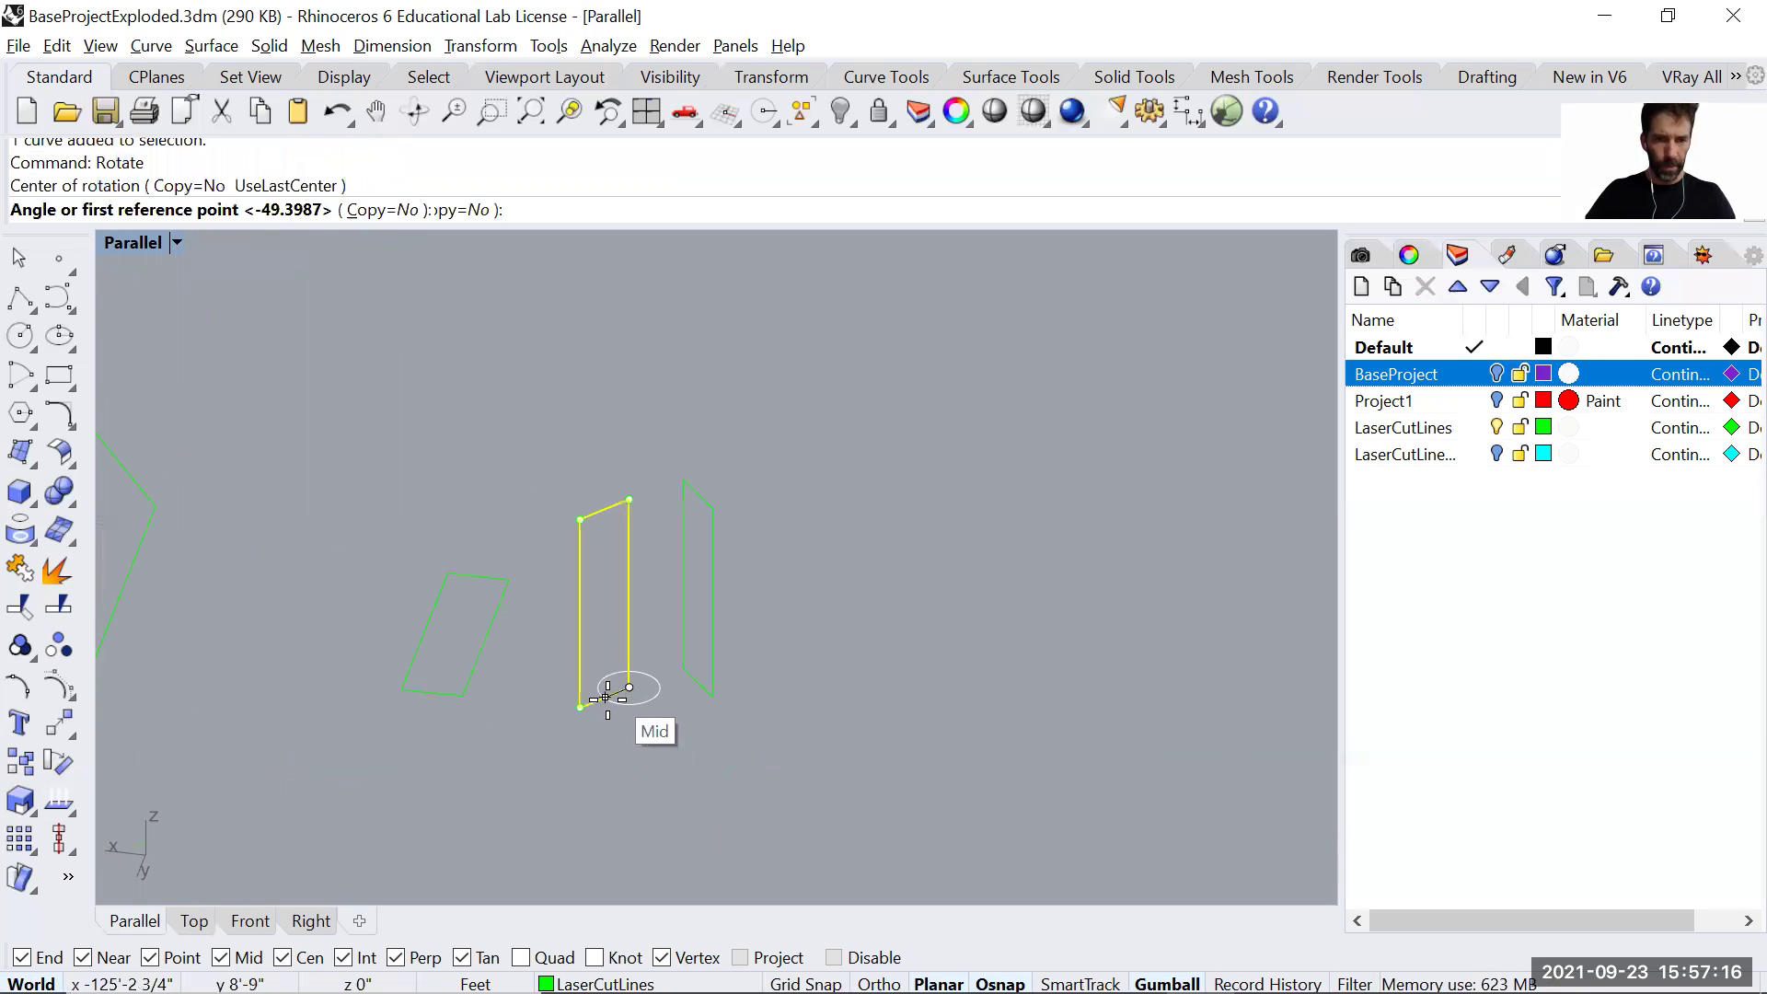
click(580, 707)
click(635, 704)
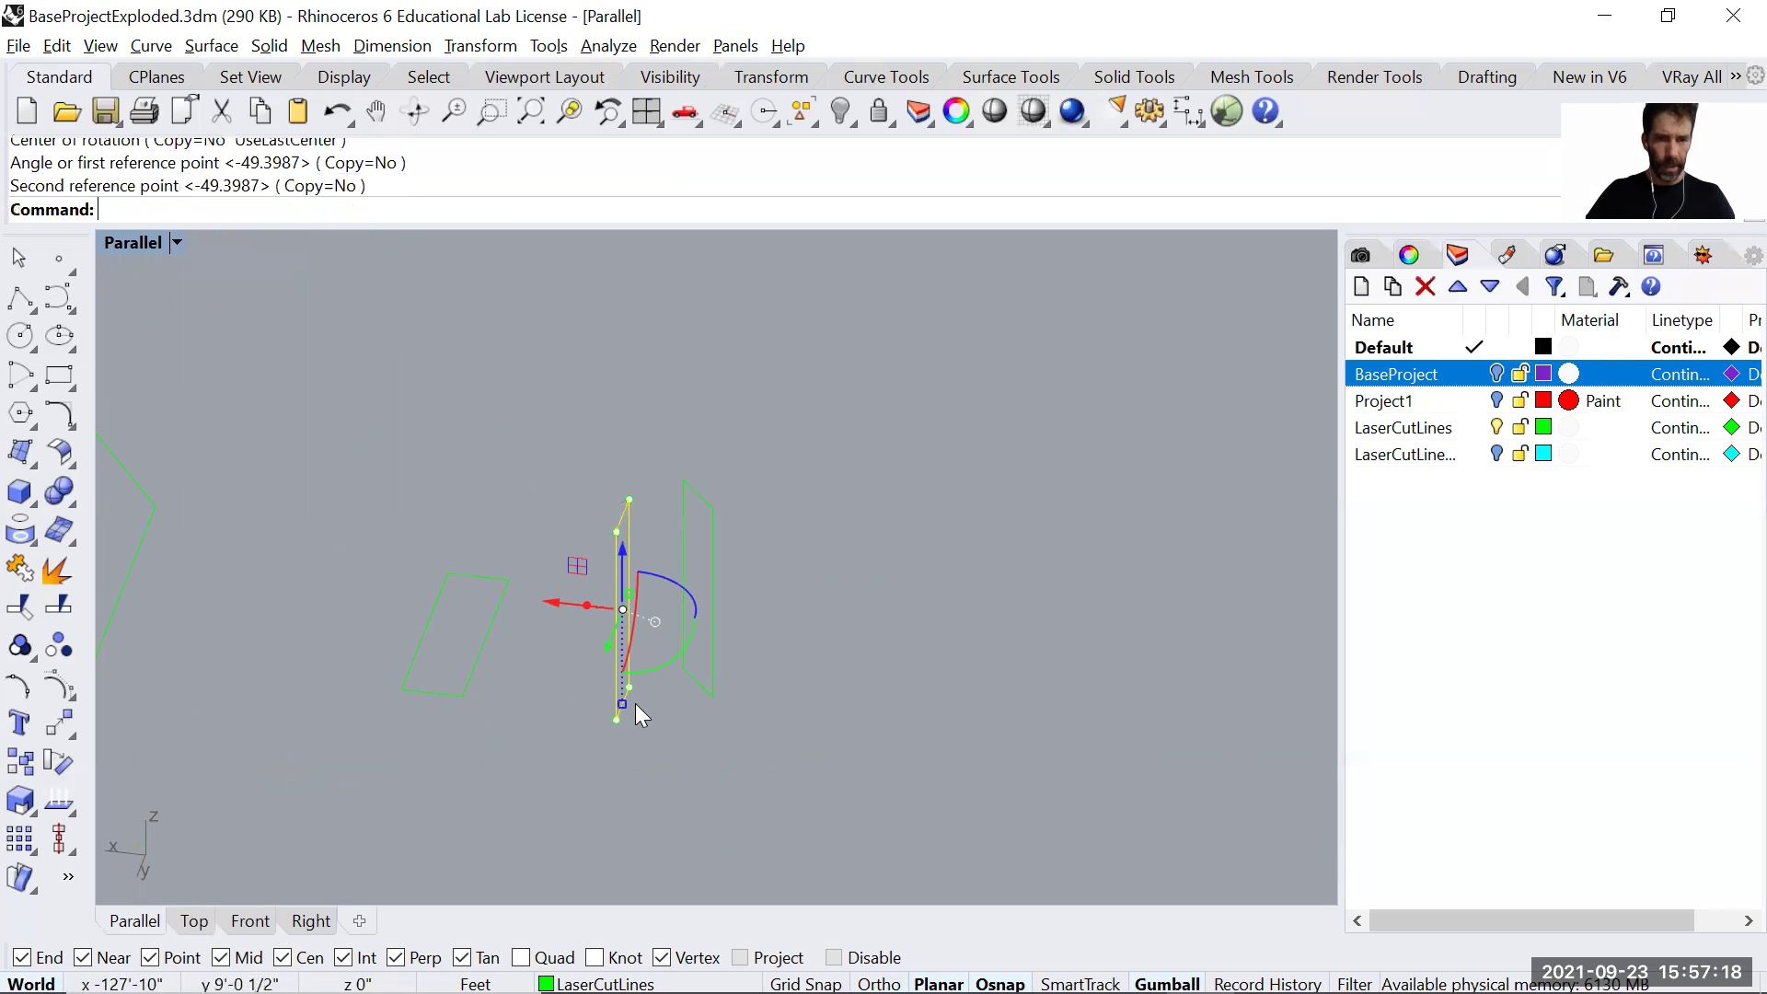
Rotate the aligned second outline flat with the gumball and move it along the X axis toward the large slanted outline.
click(660, 664)
key(Return)
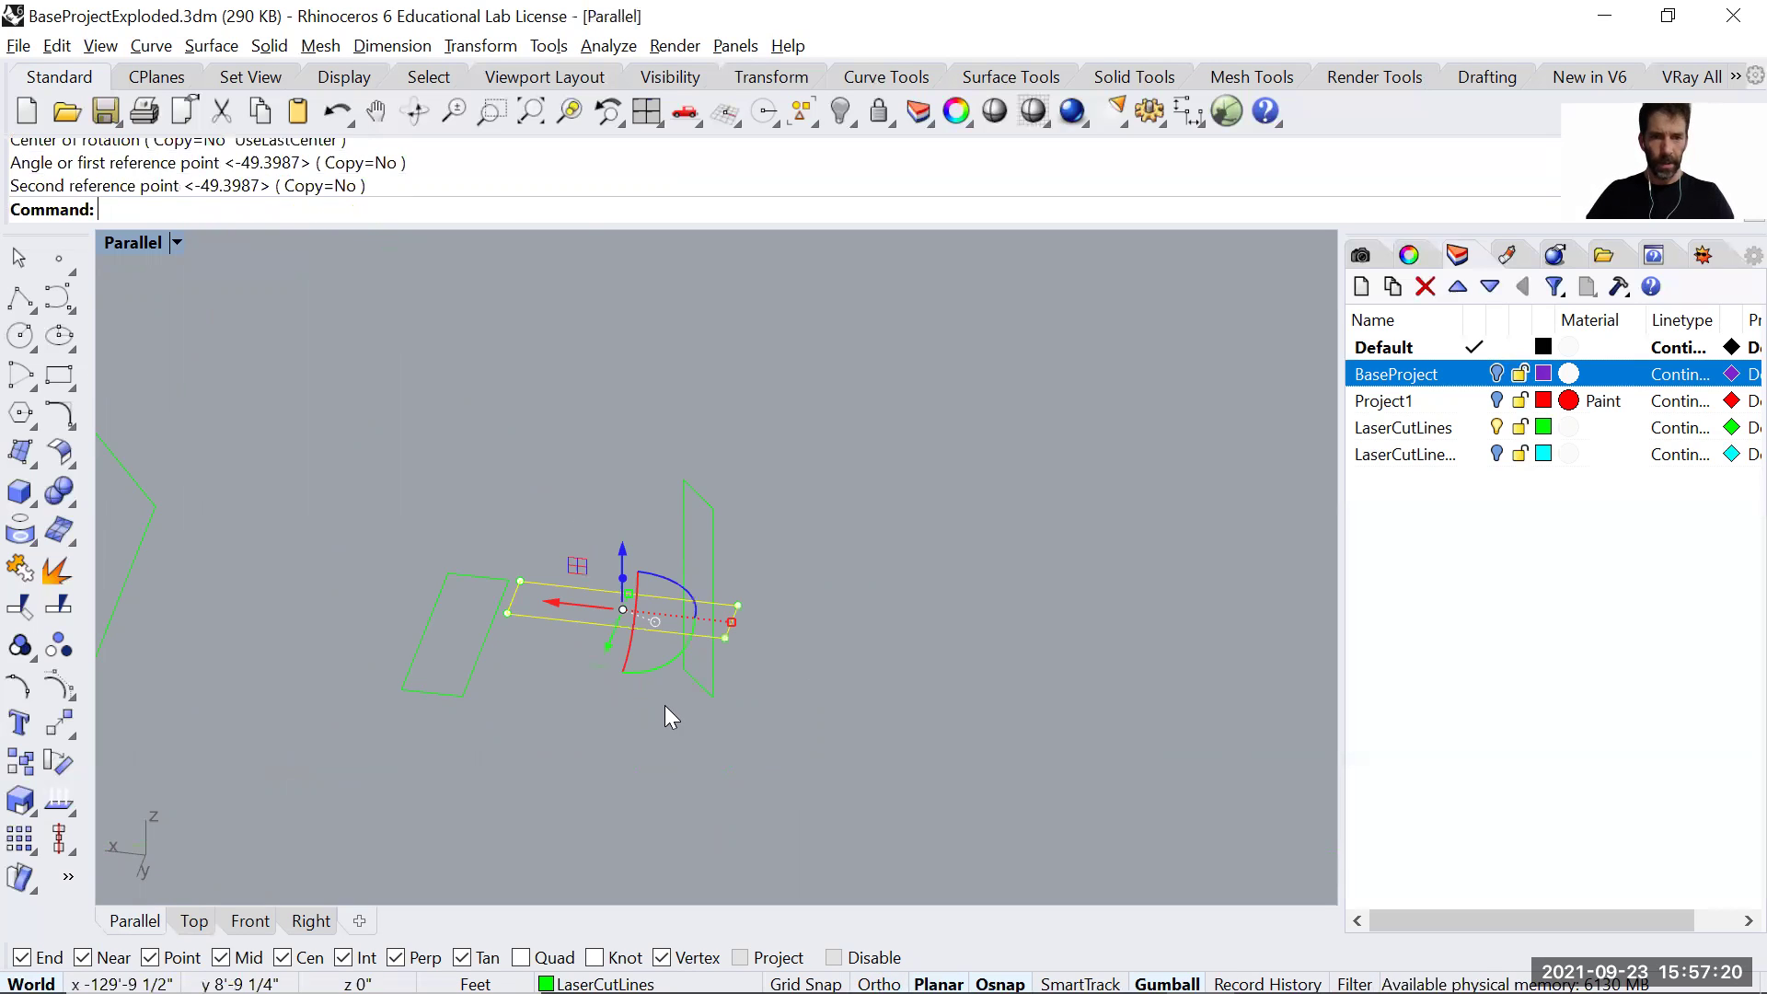
drag(566, 604, 224, 604)
Rotate the last upright narrow outline about its lower corner to align it with the Y axis.
click(681, 618)
key(Return)
click(713, 697)
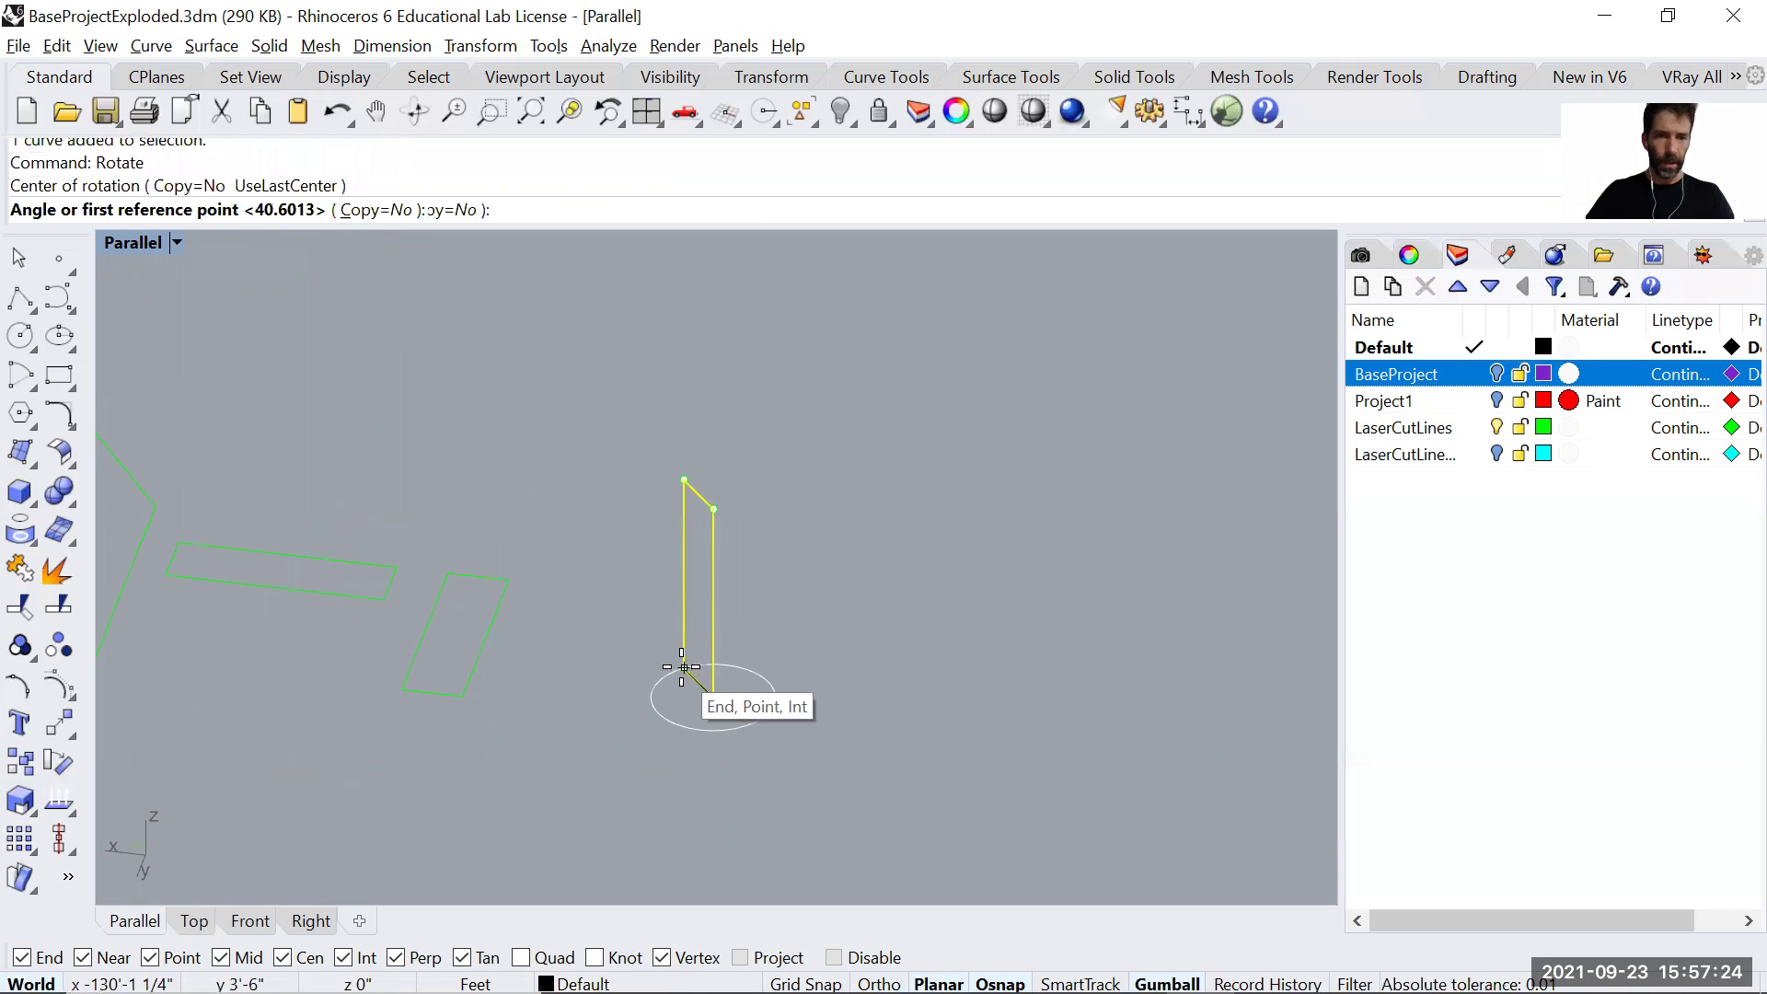
click(684, 667)
click(777, 615)
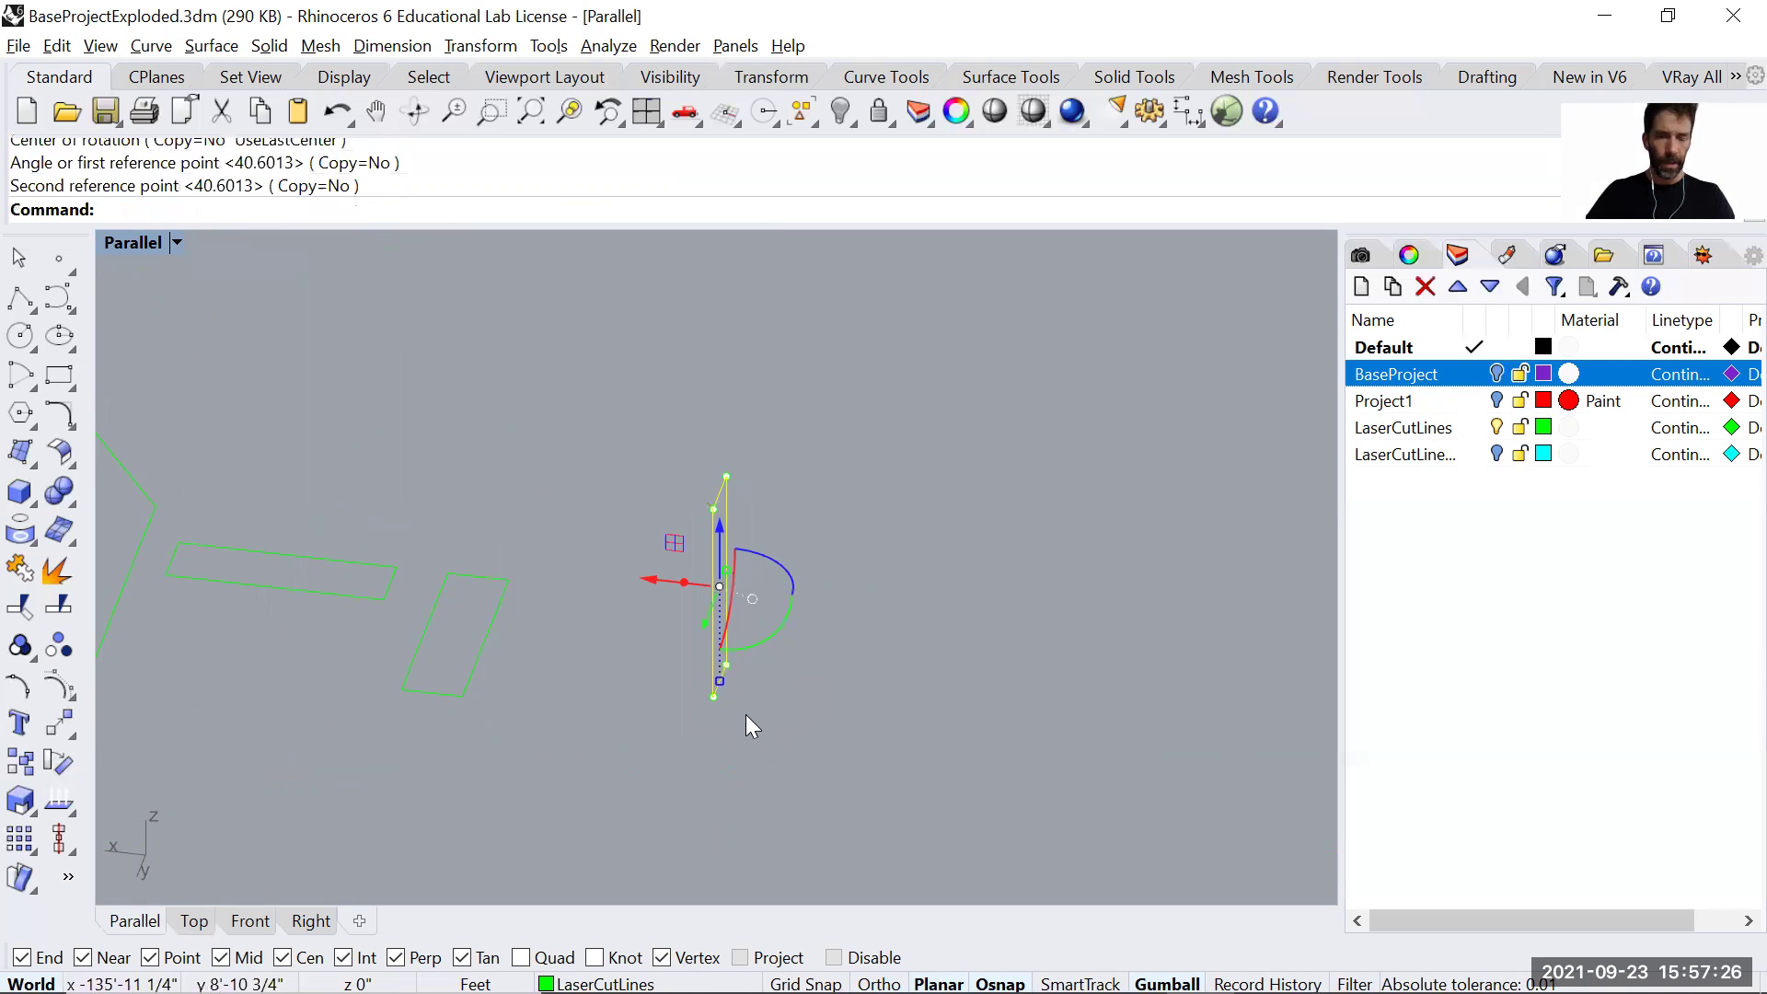
Rotate the last aligned narrow outline flat with the gumball.
key(Return)
click(714, 697)
key(Escape)
click(778, 631)
key(Return)
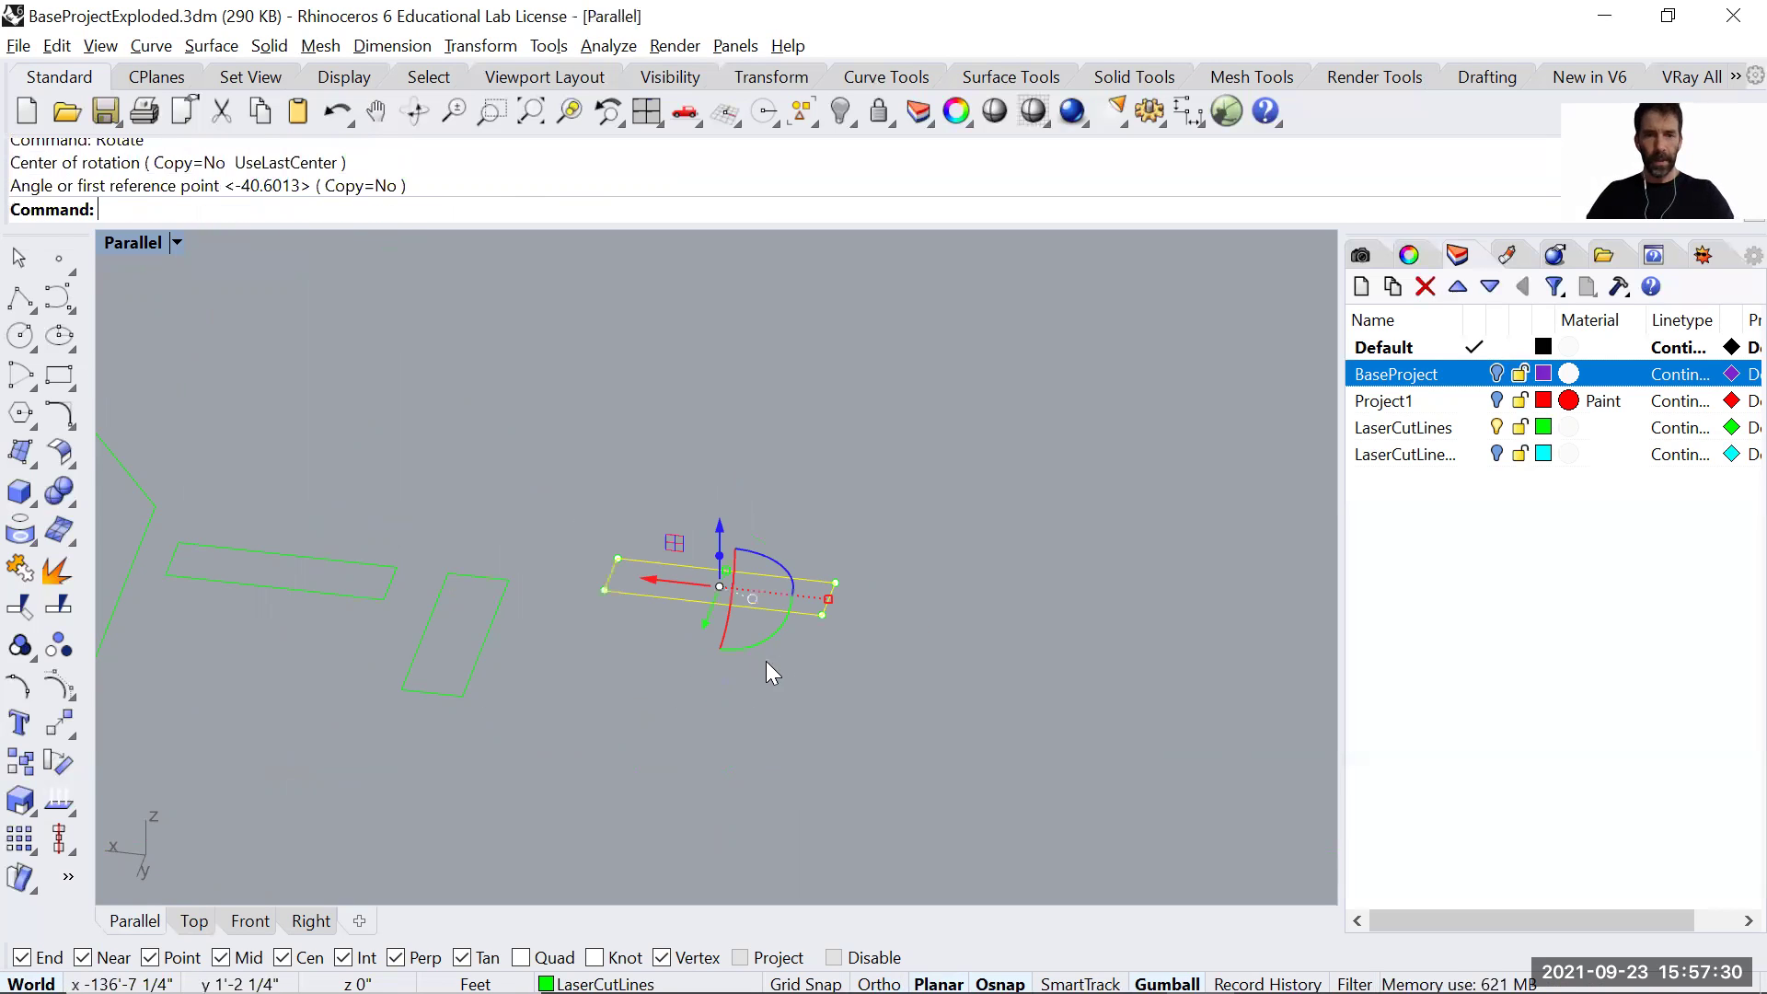
right_drag(341, 653, 727, 649)
click(448, 668)
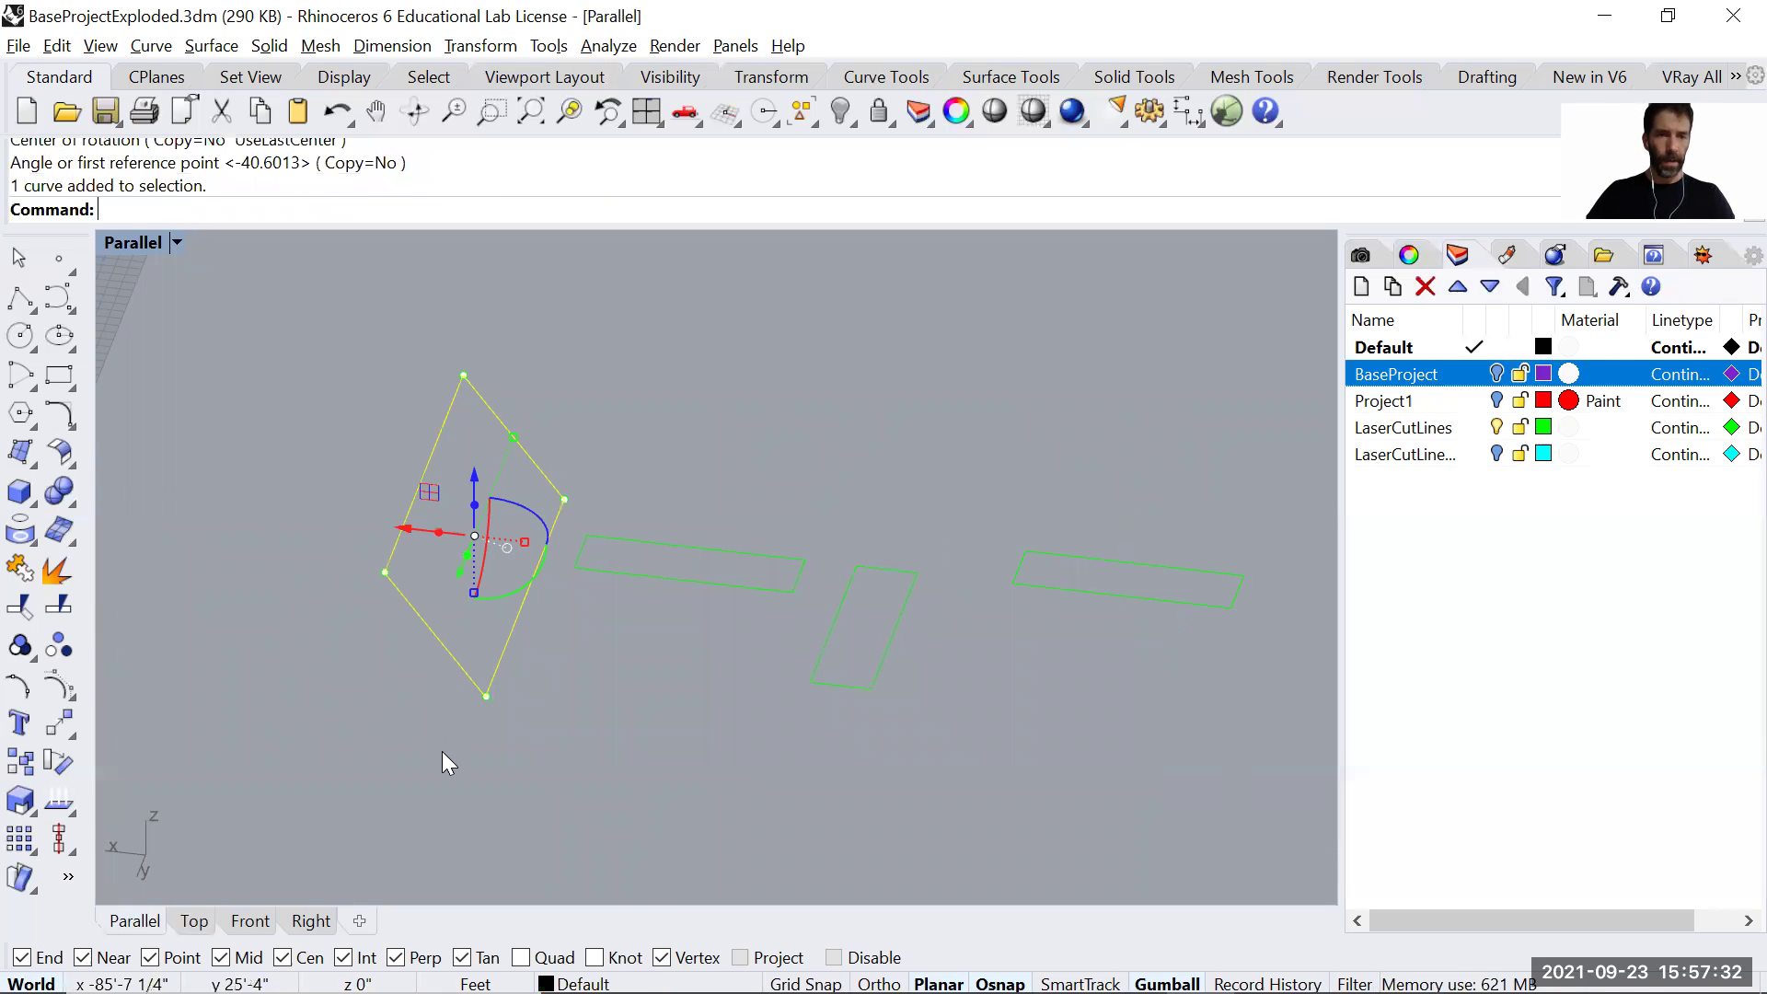
key(Return)
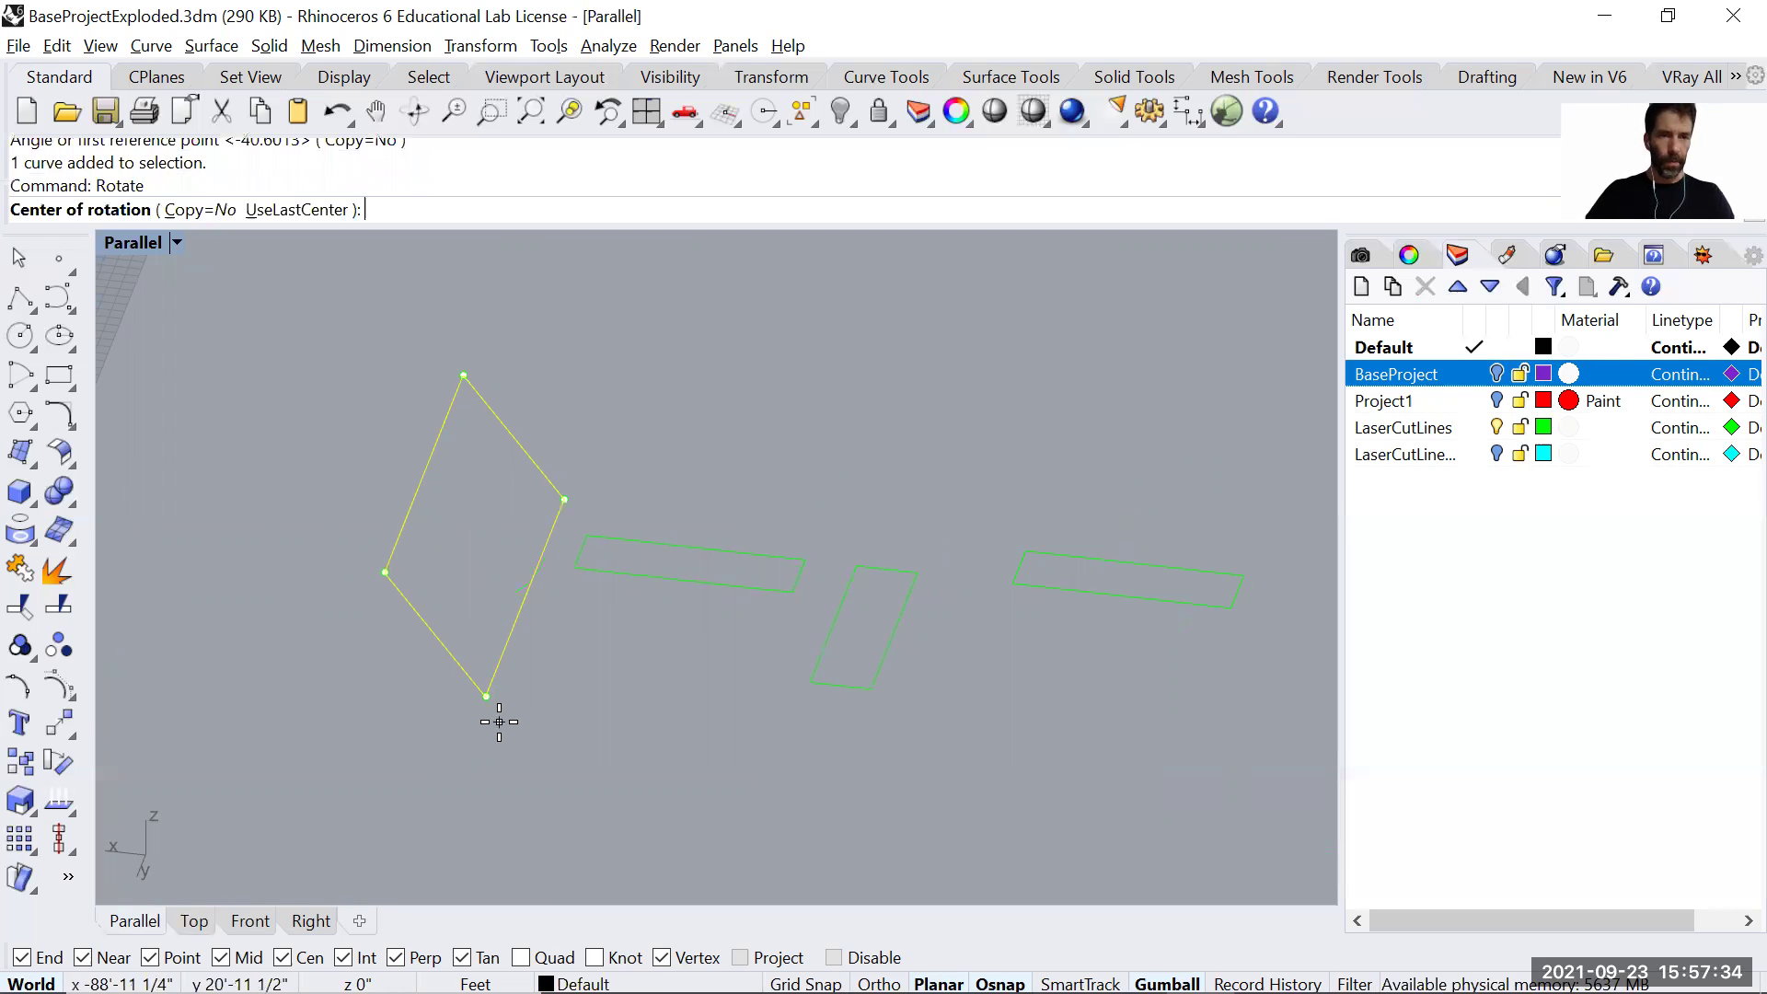
key(Escape)
key(Escape)
Rotate the large slanted outline about its lower endpoint to vertical in the Front view.
double_click(125, 244)
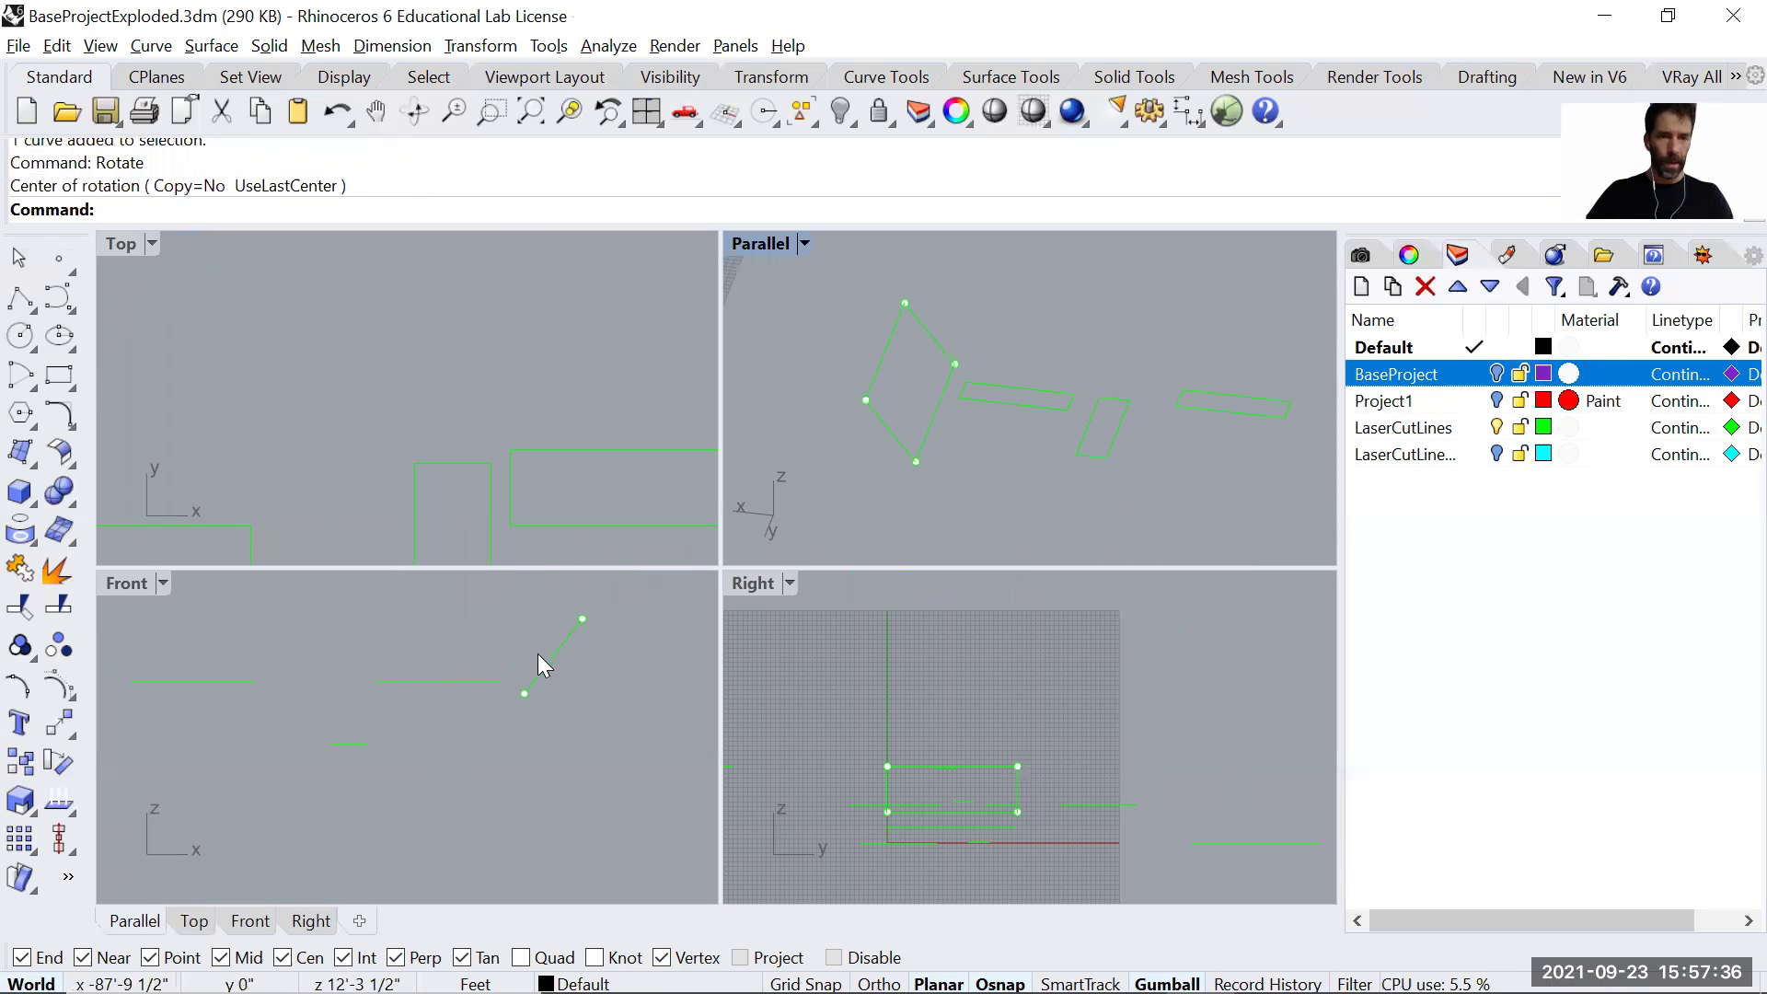
right_drag(547, 723, 550, 742)
click(528, 696)
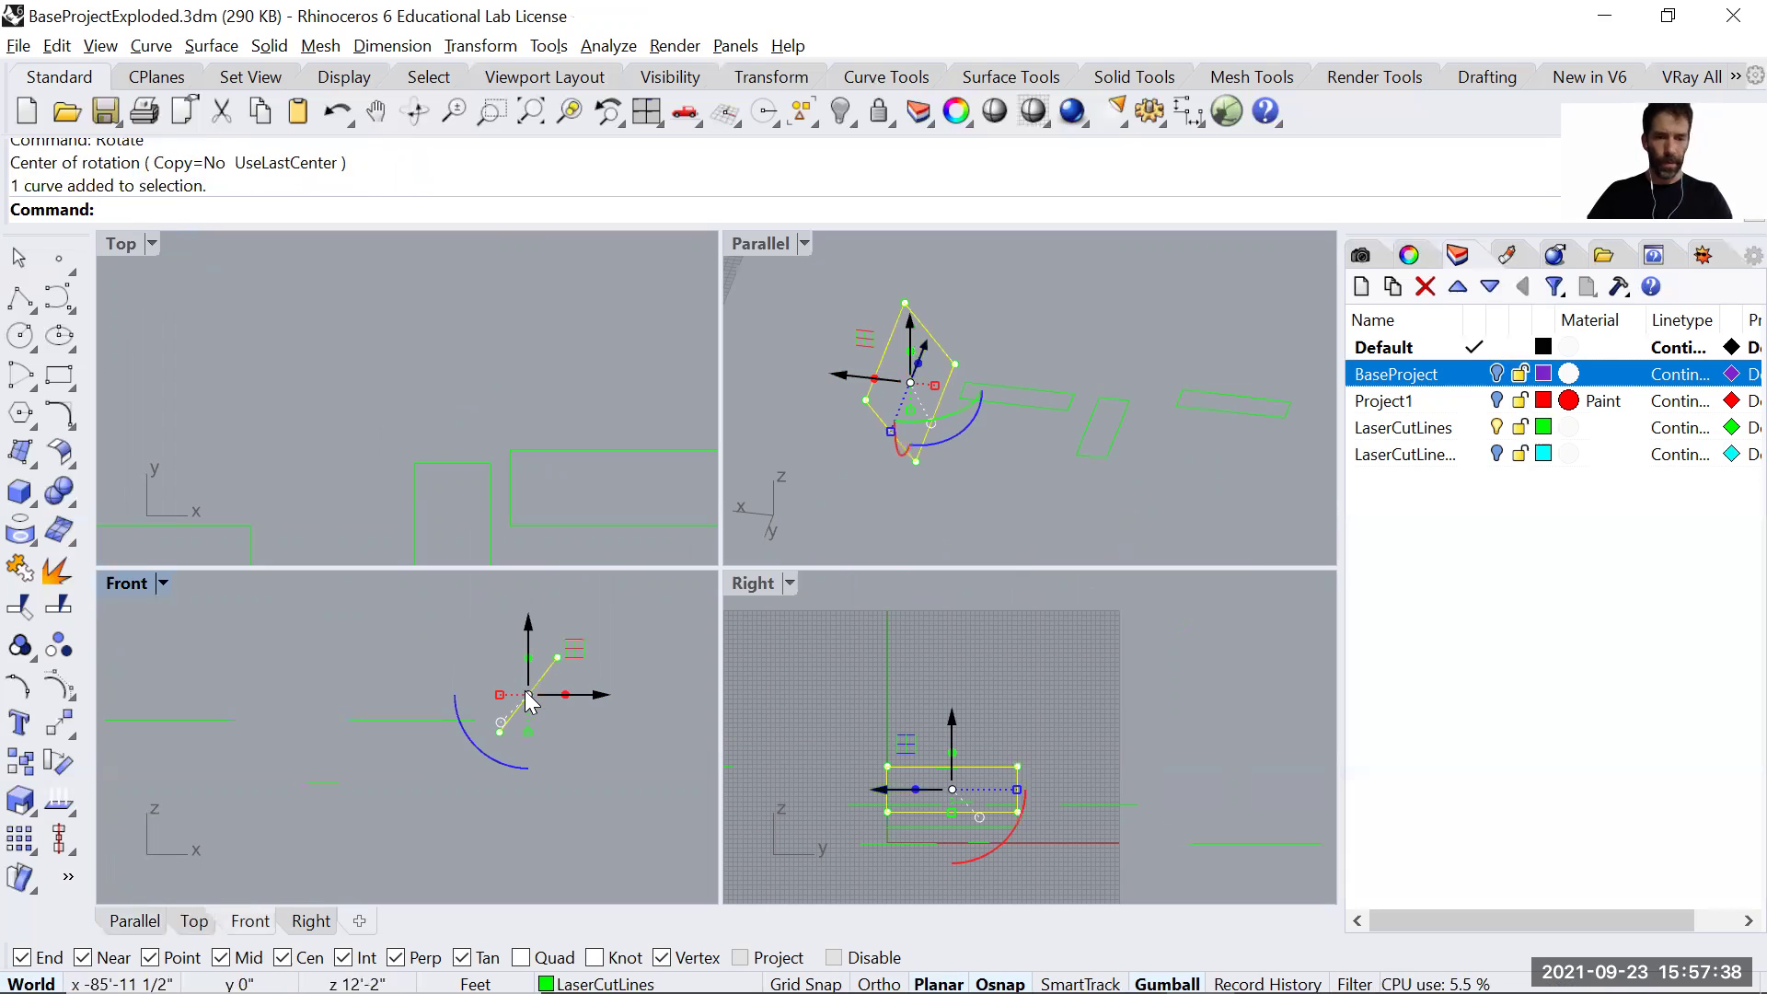
key(Return)
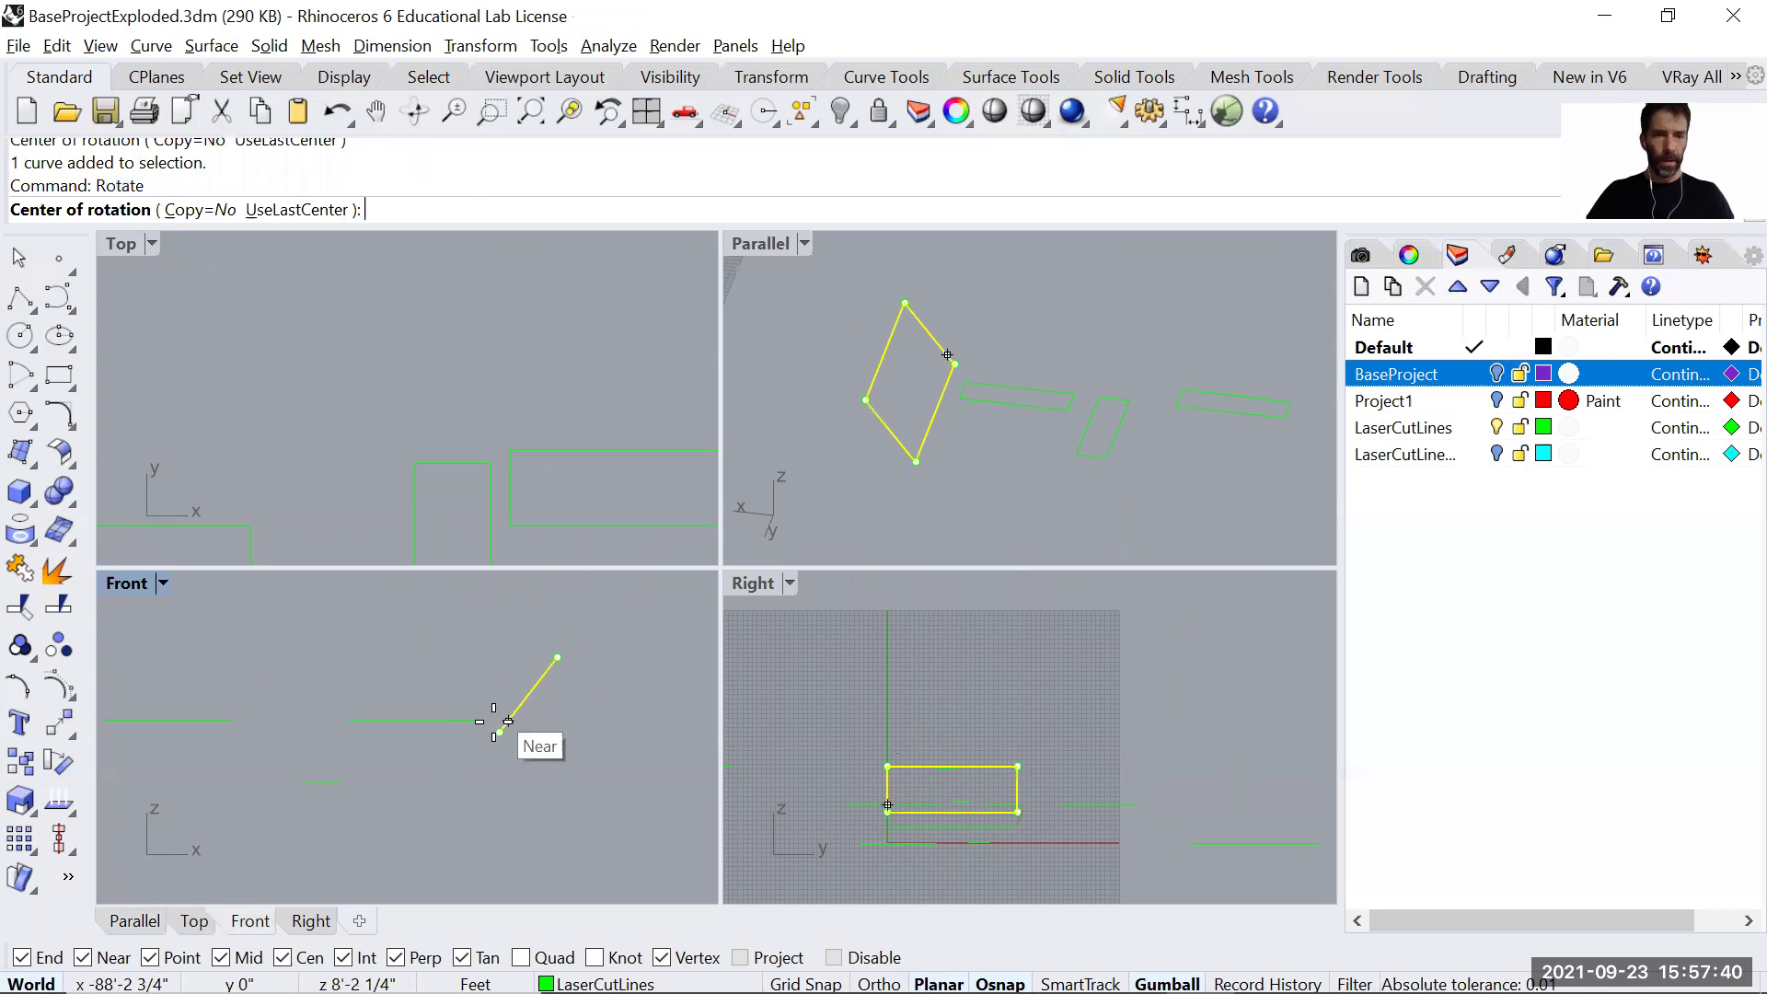
click(499, 732)
click(570, 651)
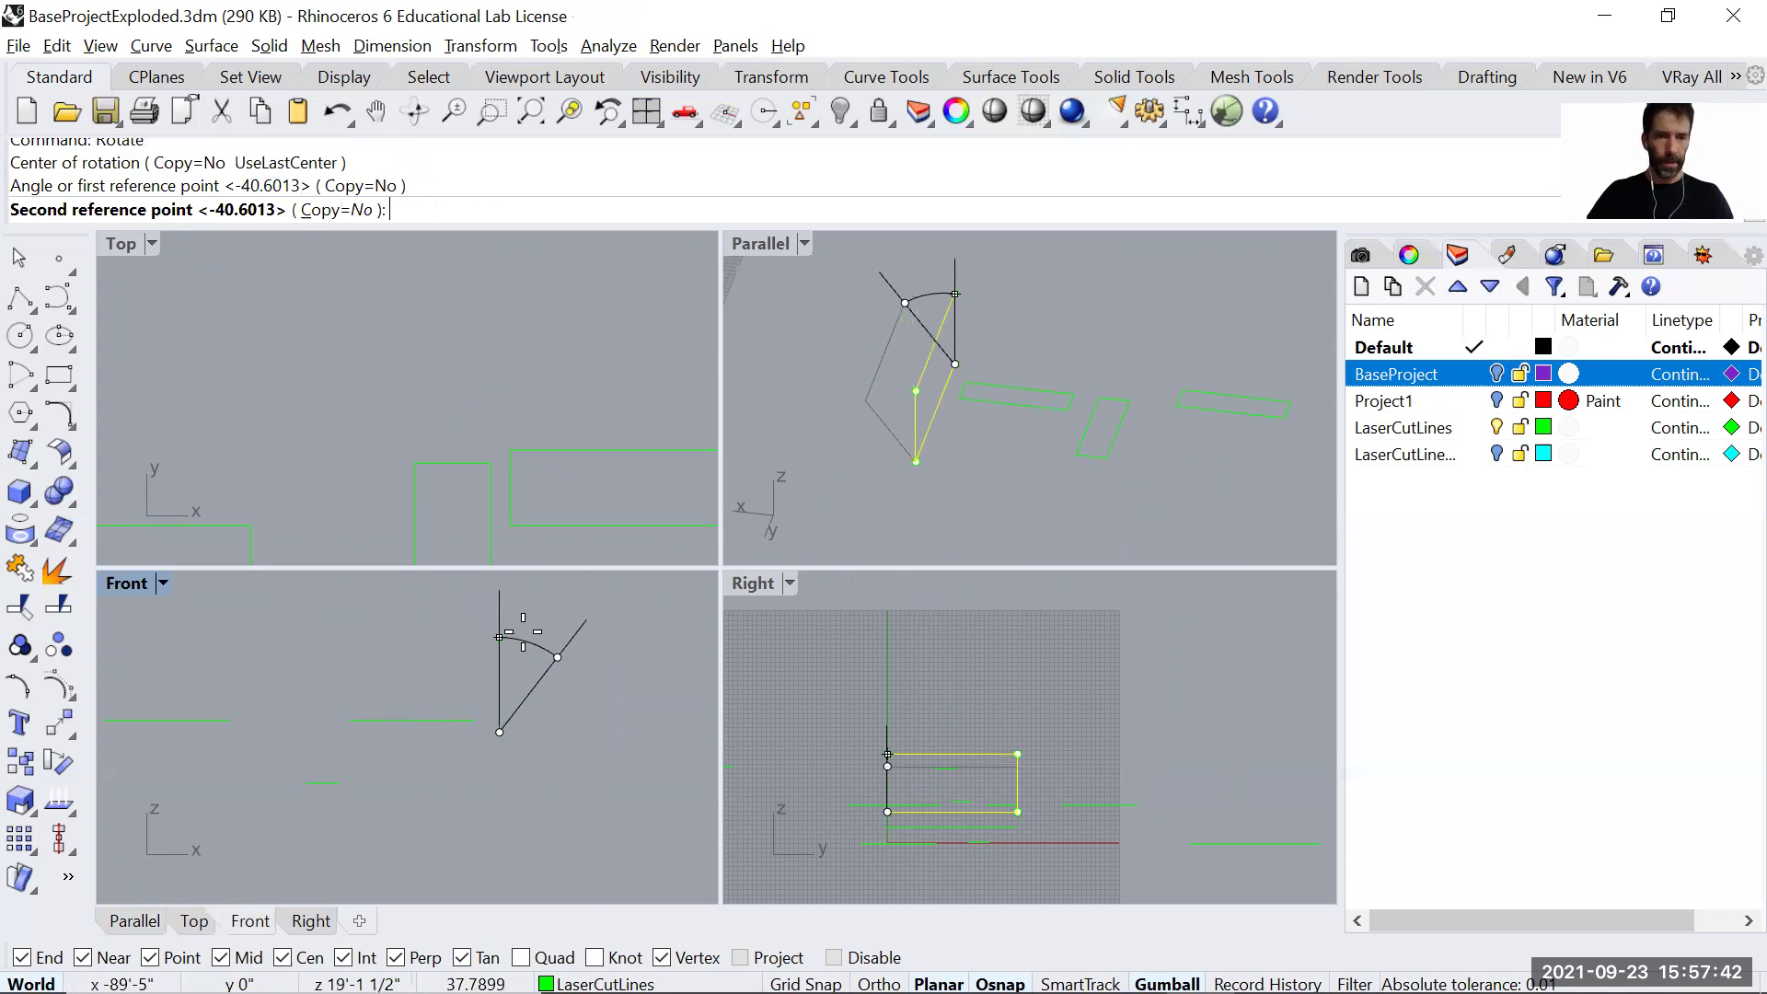
click(504, 617)
Rotate the large upright outline flat with the gumball in the Parallel view.
double_click(755, 243)
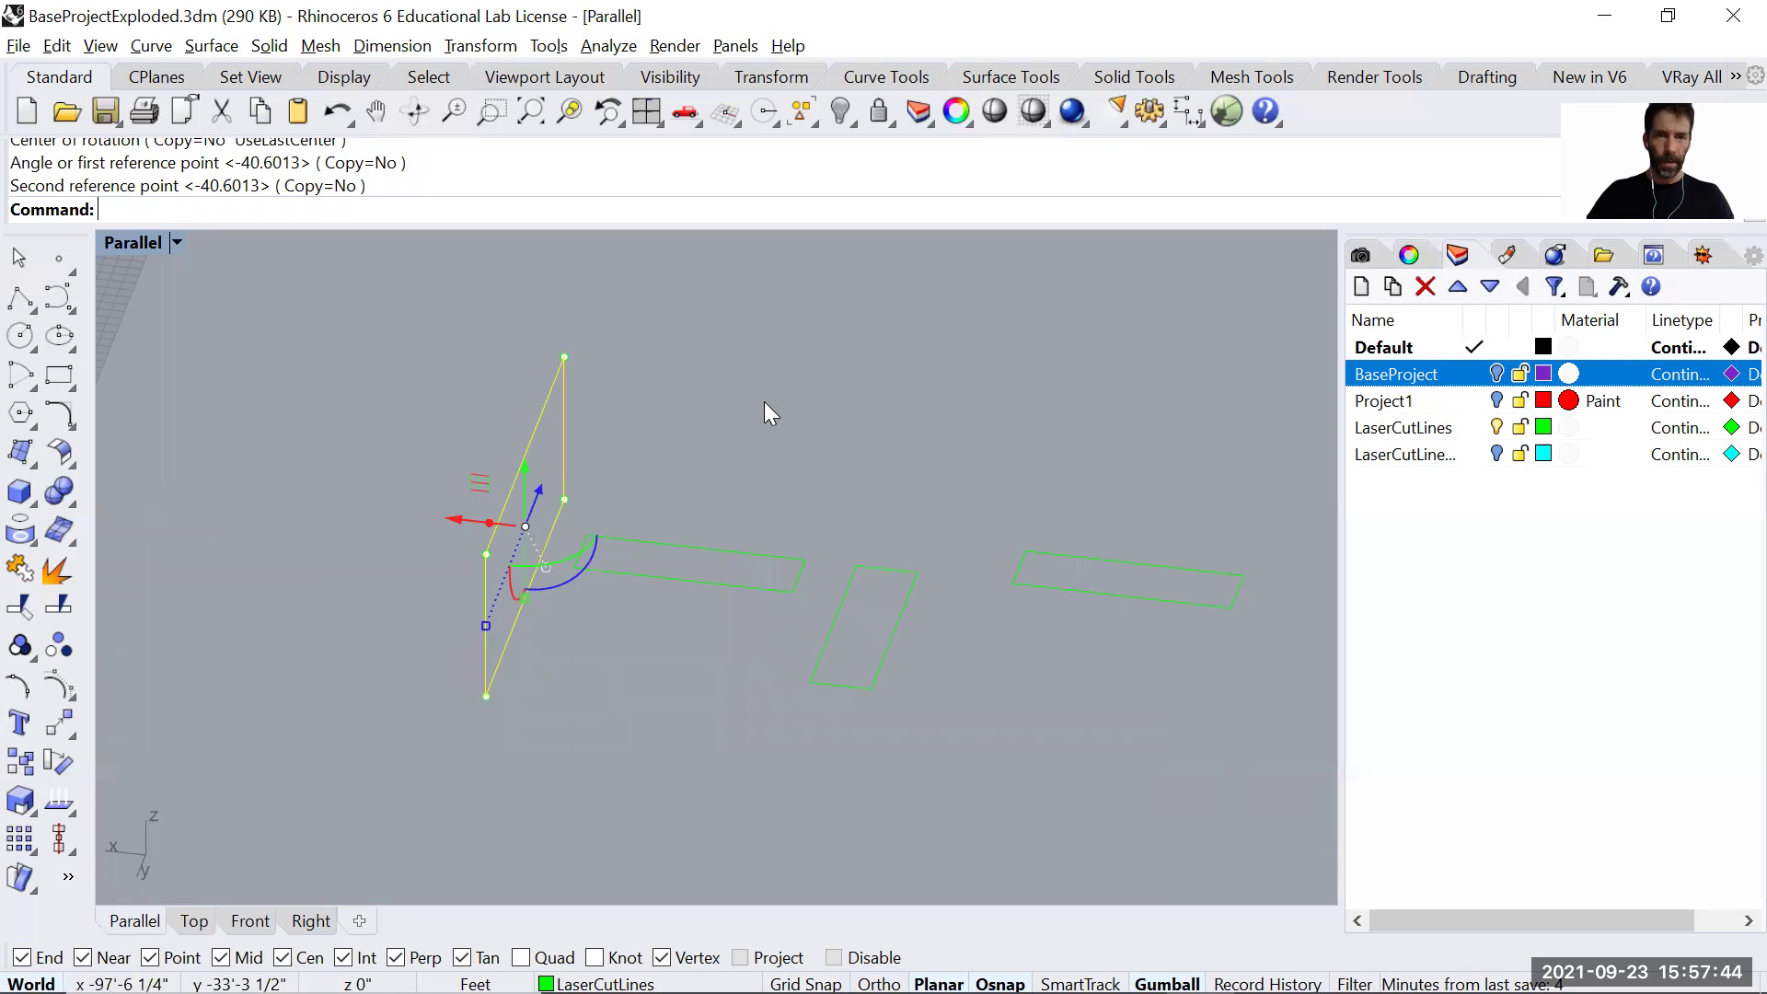
click(413, 534)
click(625, 696)
Select all the flattened outlines and project them to the construction plane with ProjectToCPlane, deleting the input objects.
right_drag(659, 718, 364, 642)
scroll(414, 672, up, 5)
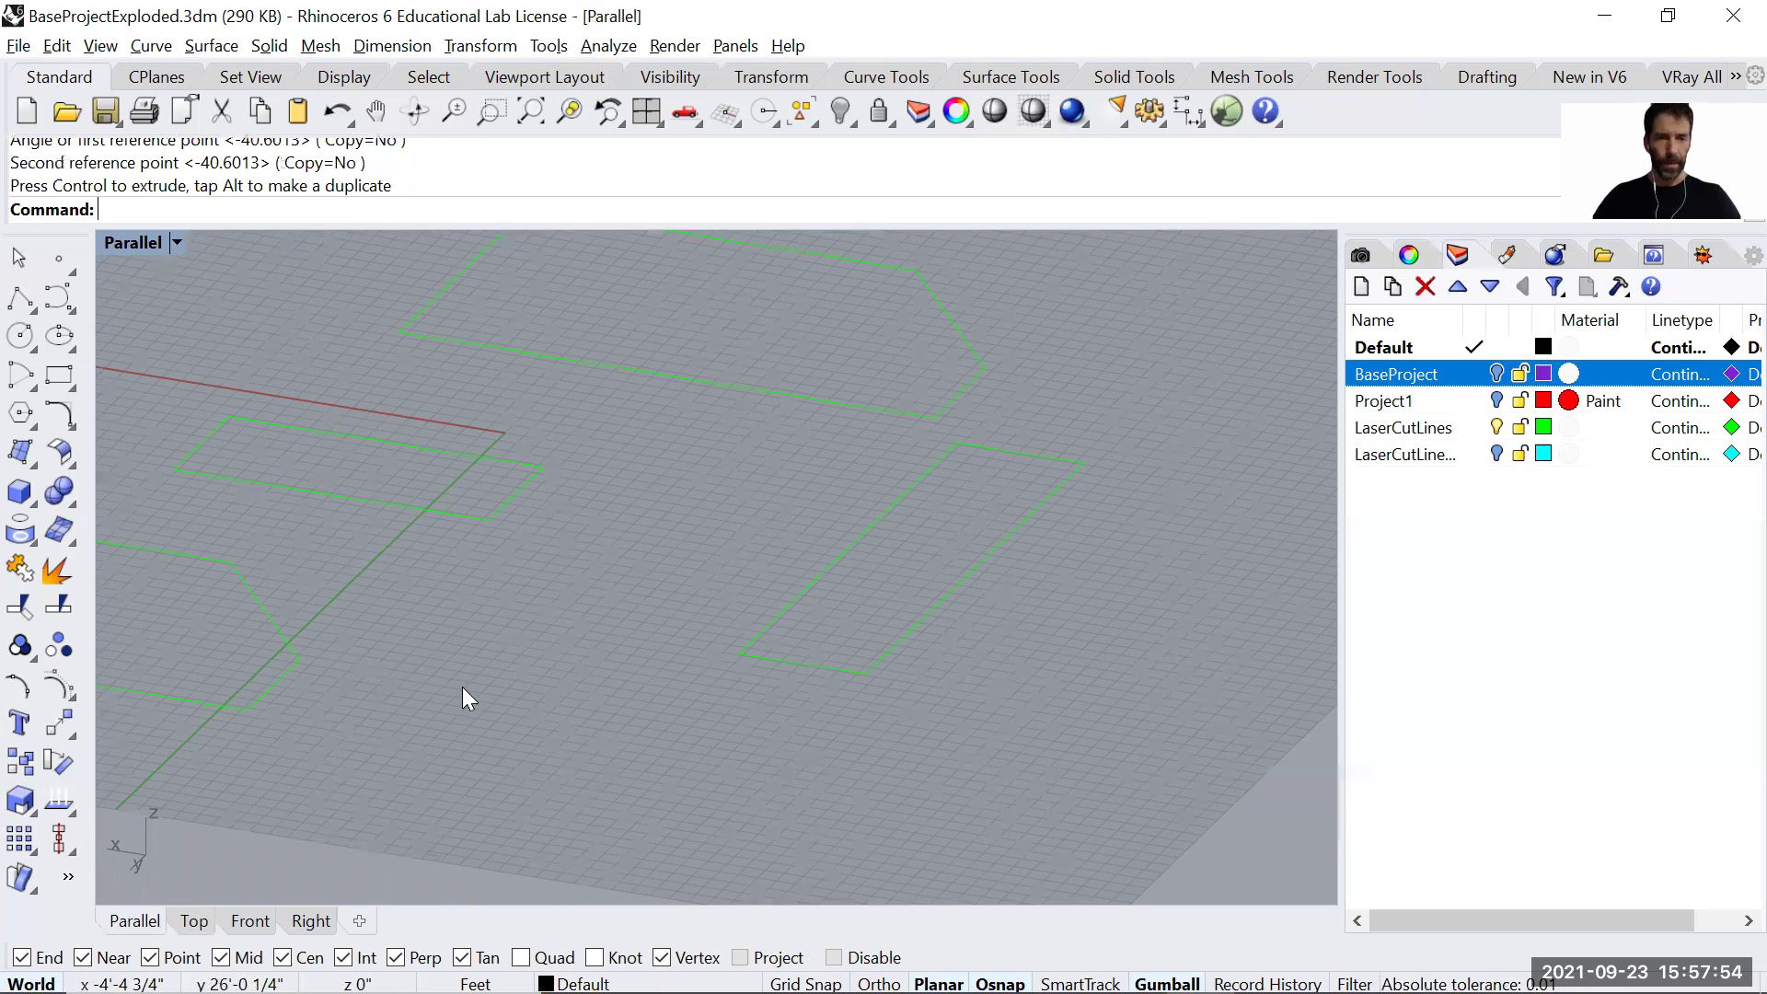
scroll(516, 709, down, 5)
right_drag(520, 694, 556, 702)
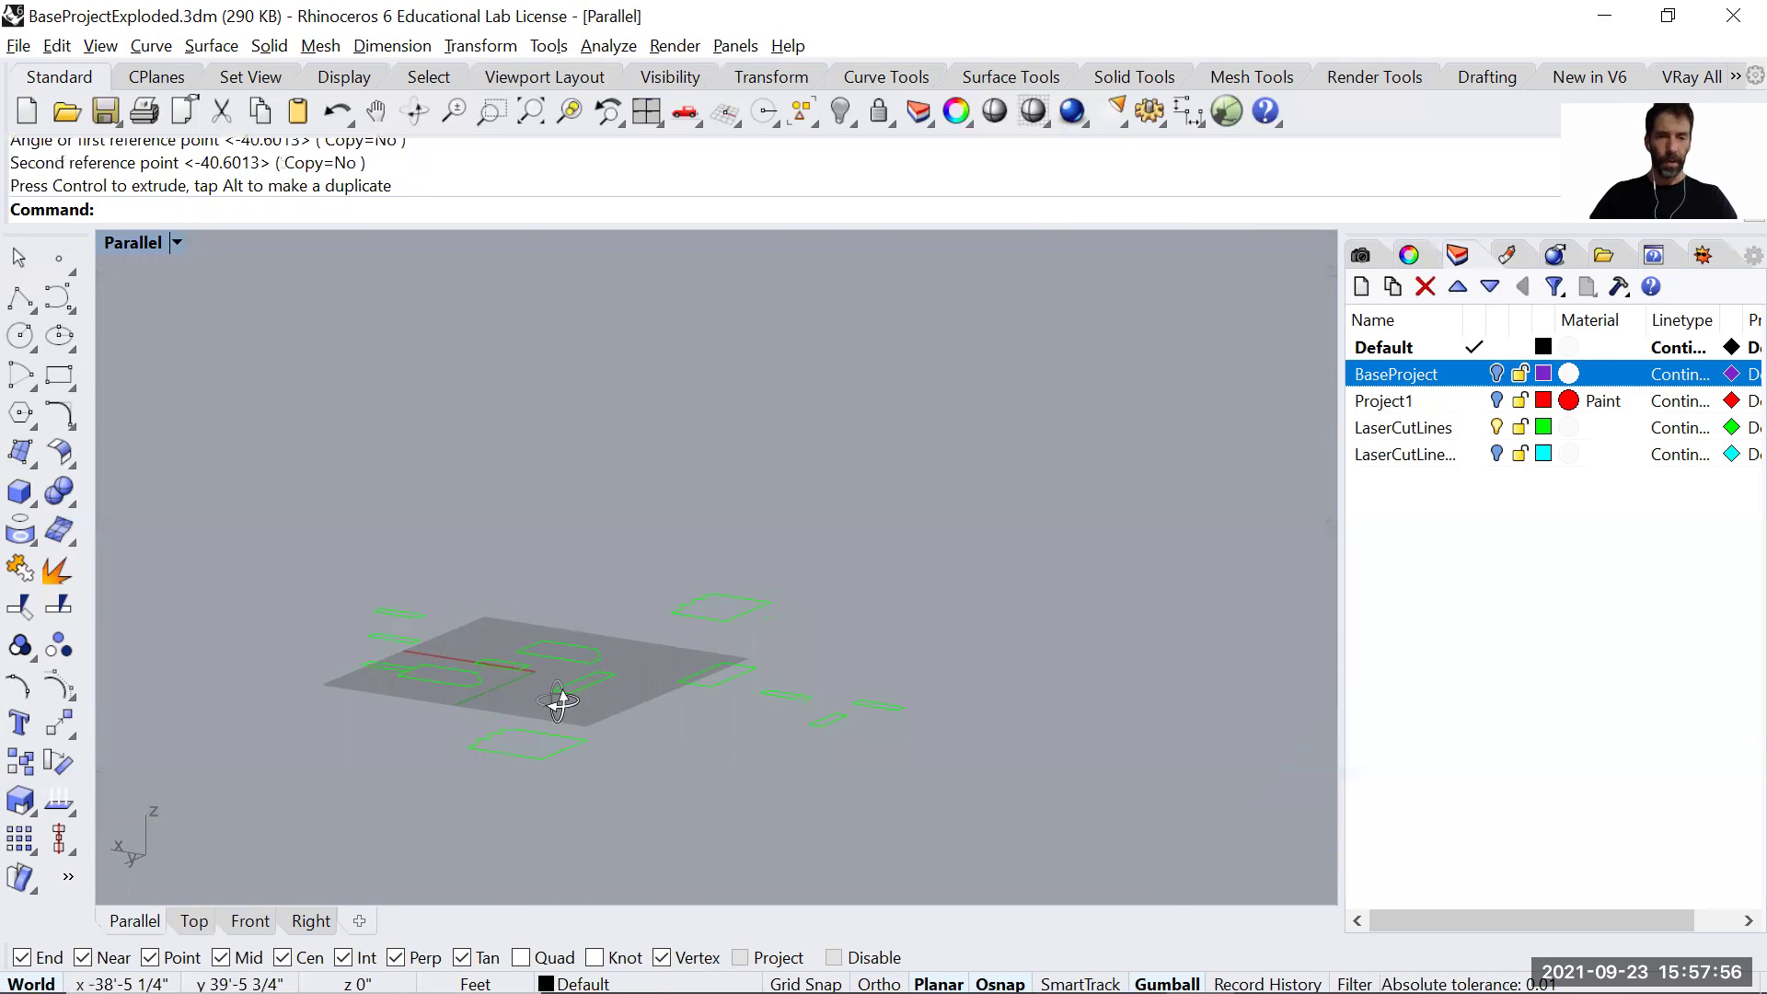
drag(336, 589, 922, 780)
right_drag(895, 643, 896, 710)
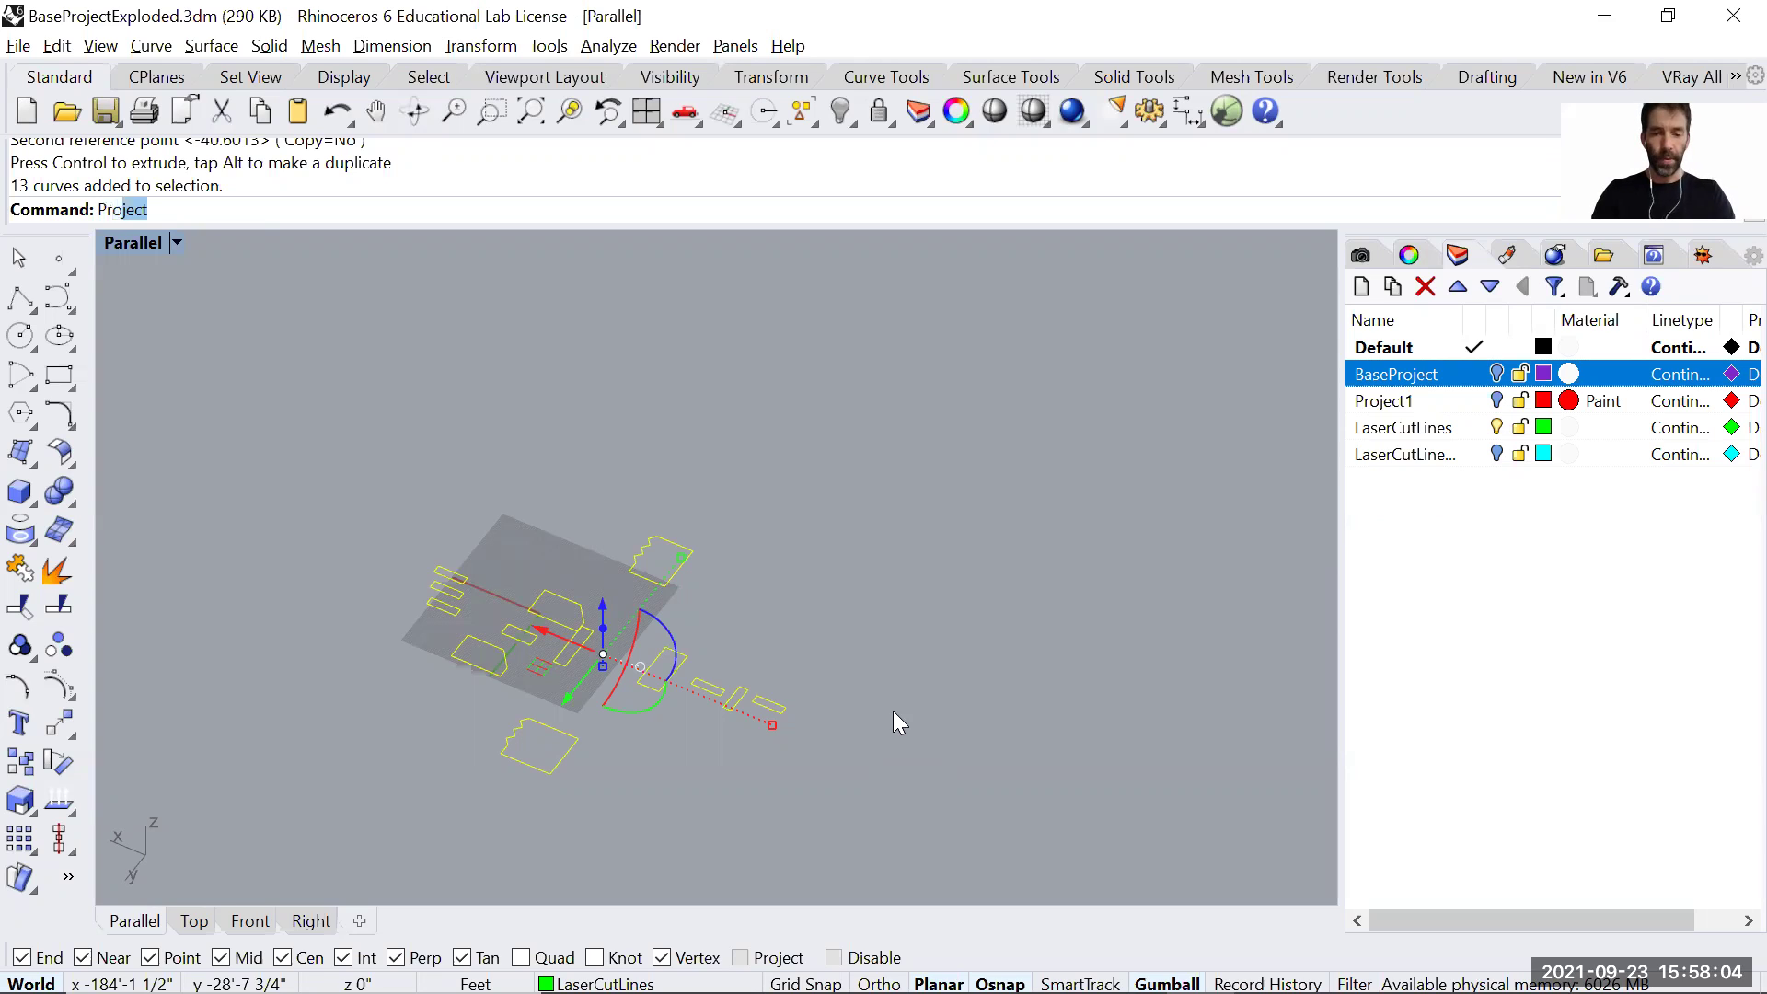
text(ct)
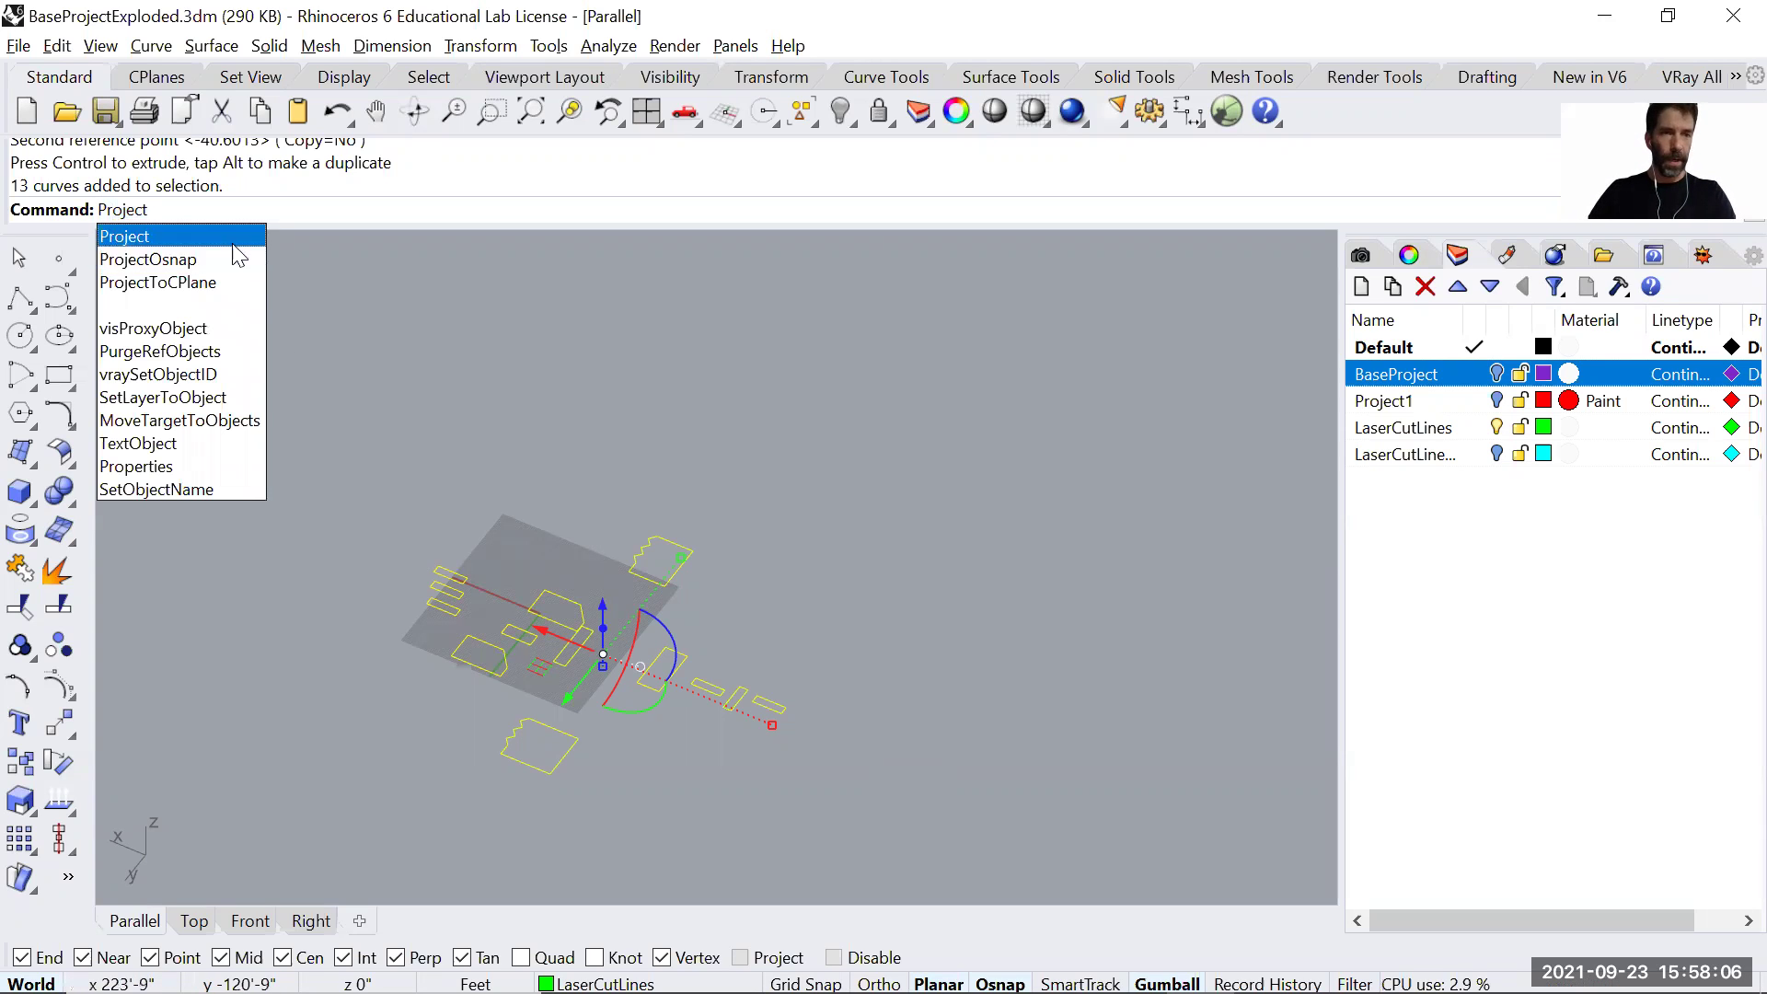
click(197, 282)
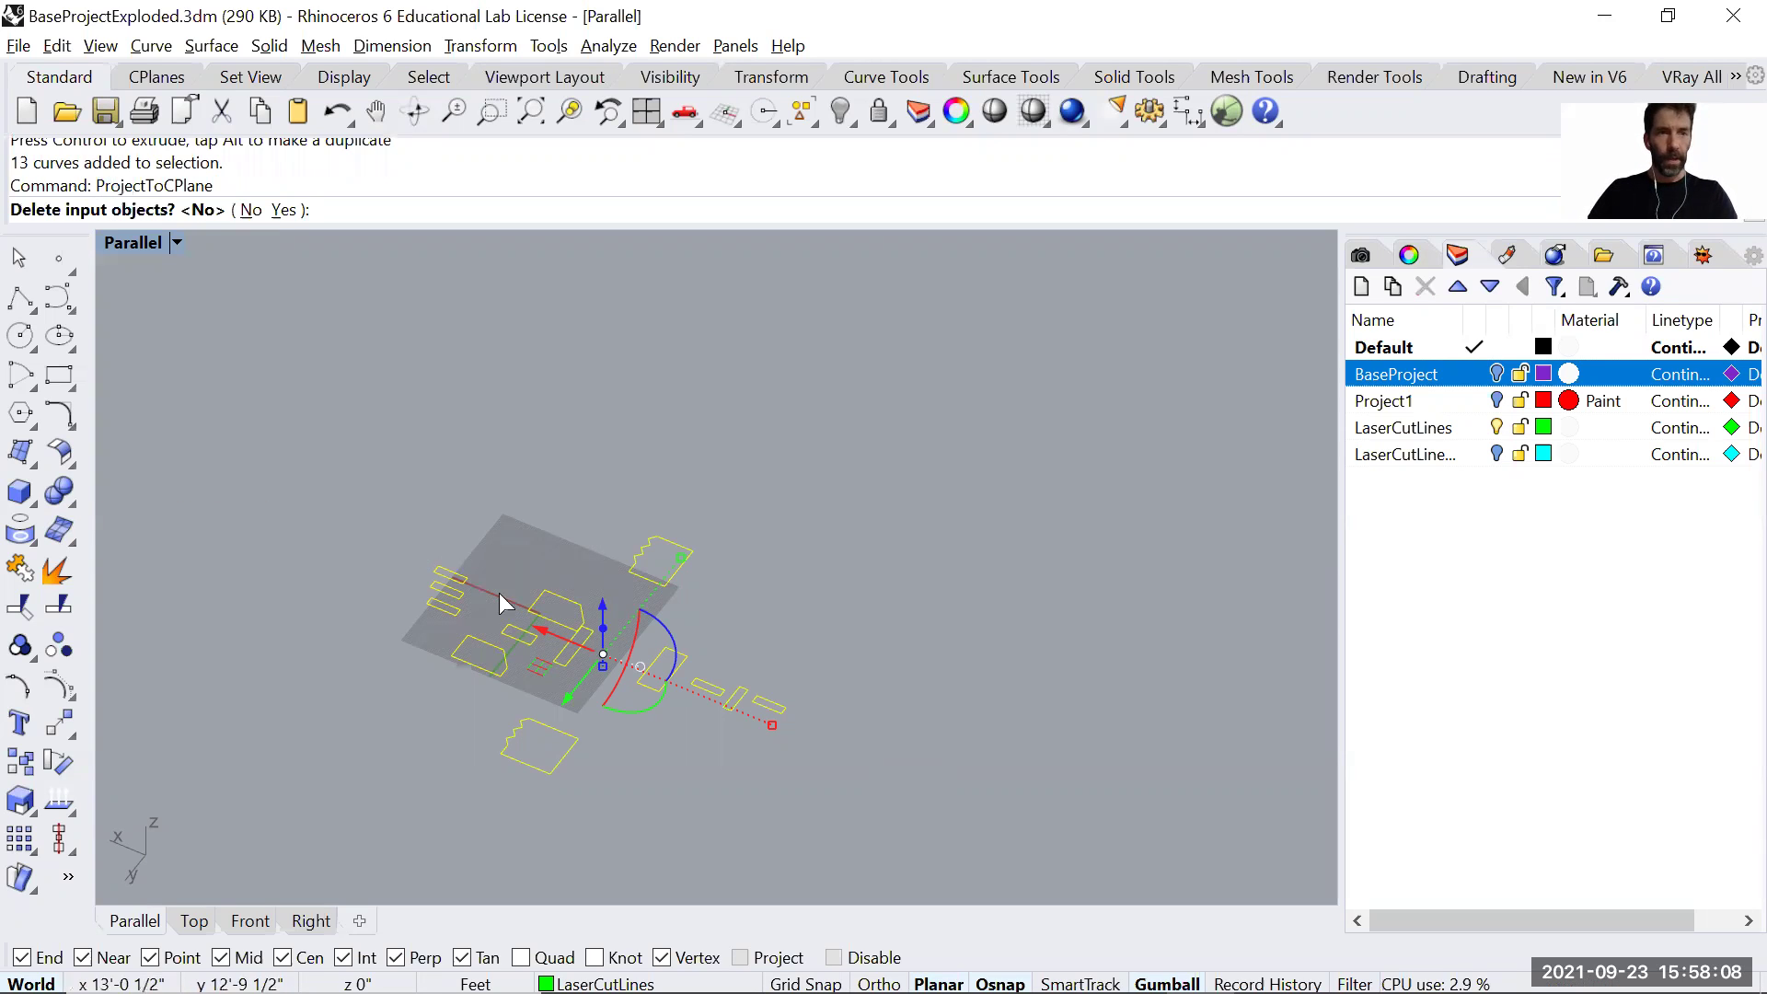
click(282, 211)
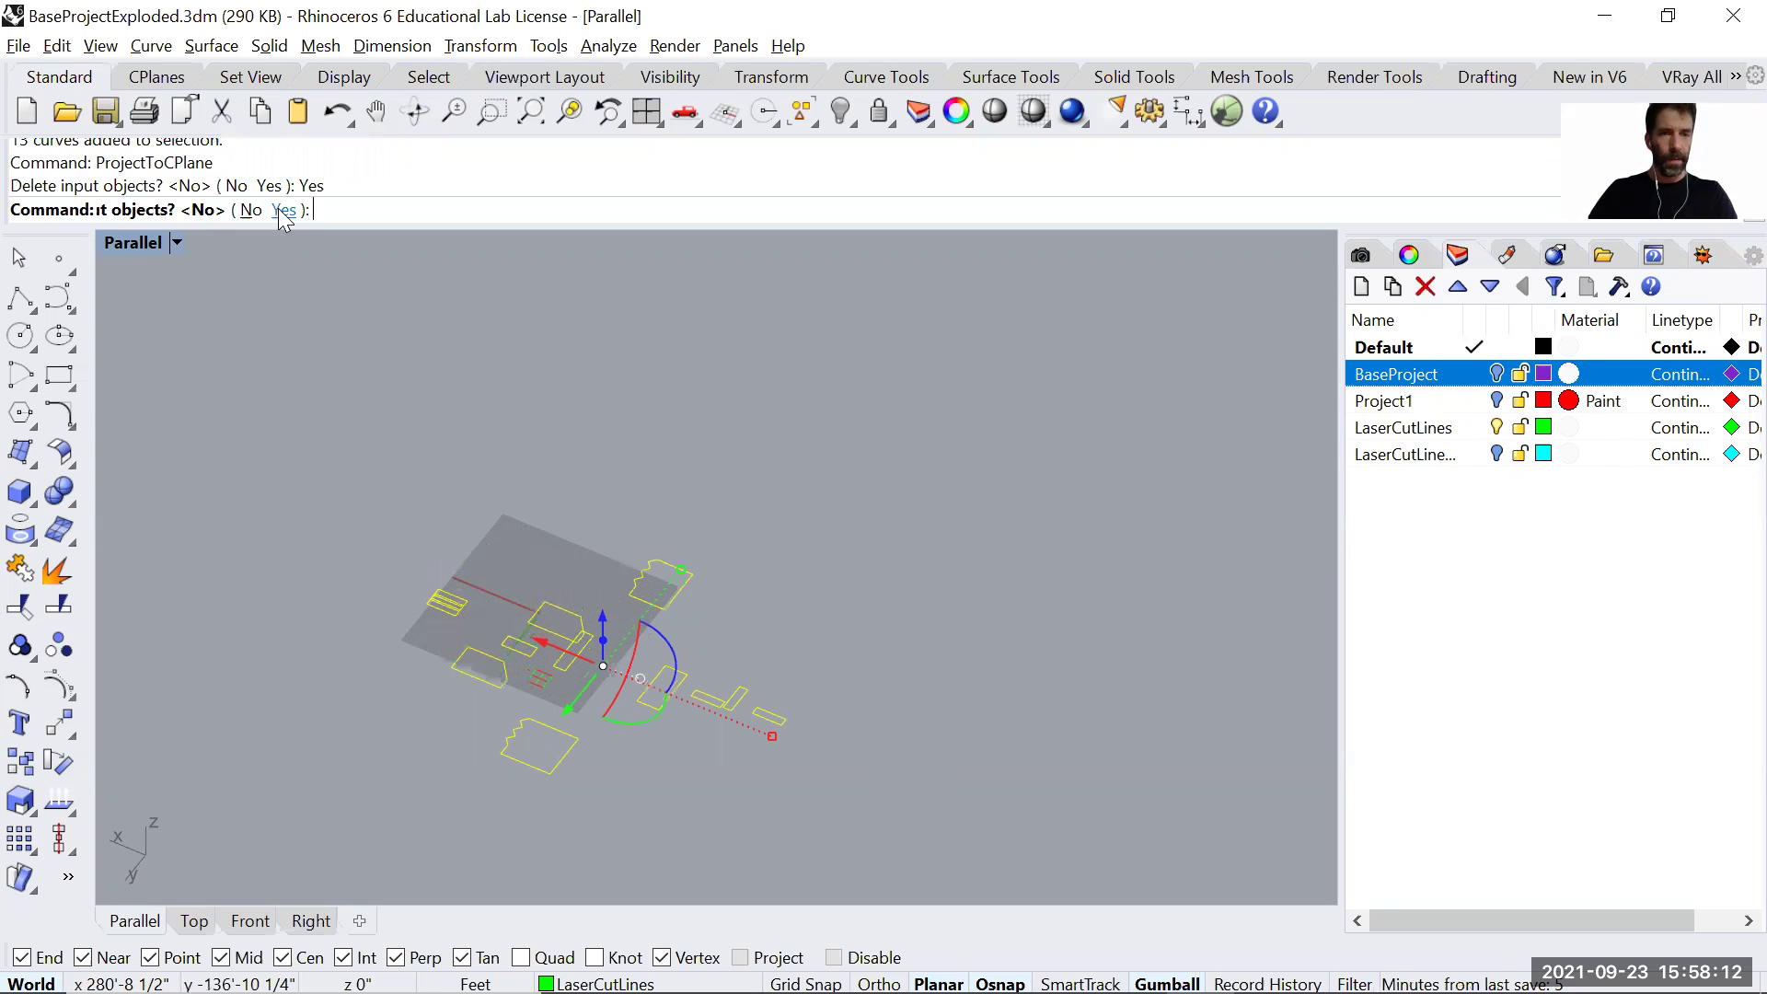
Draw a large sheet rectangle in the maximized Top view, beside the grid and clear of the outlines.
right_drag(686, 607, 611, 771)
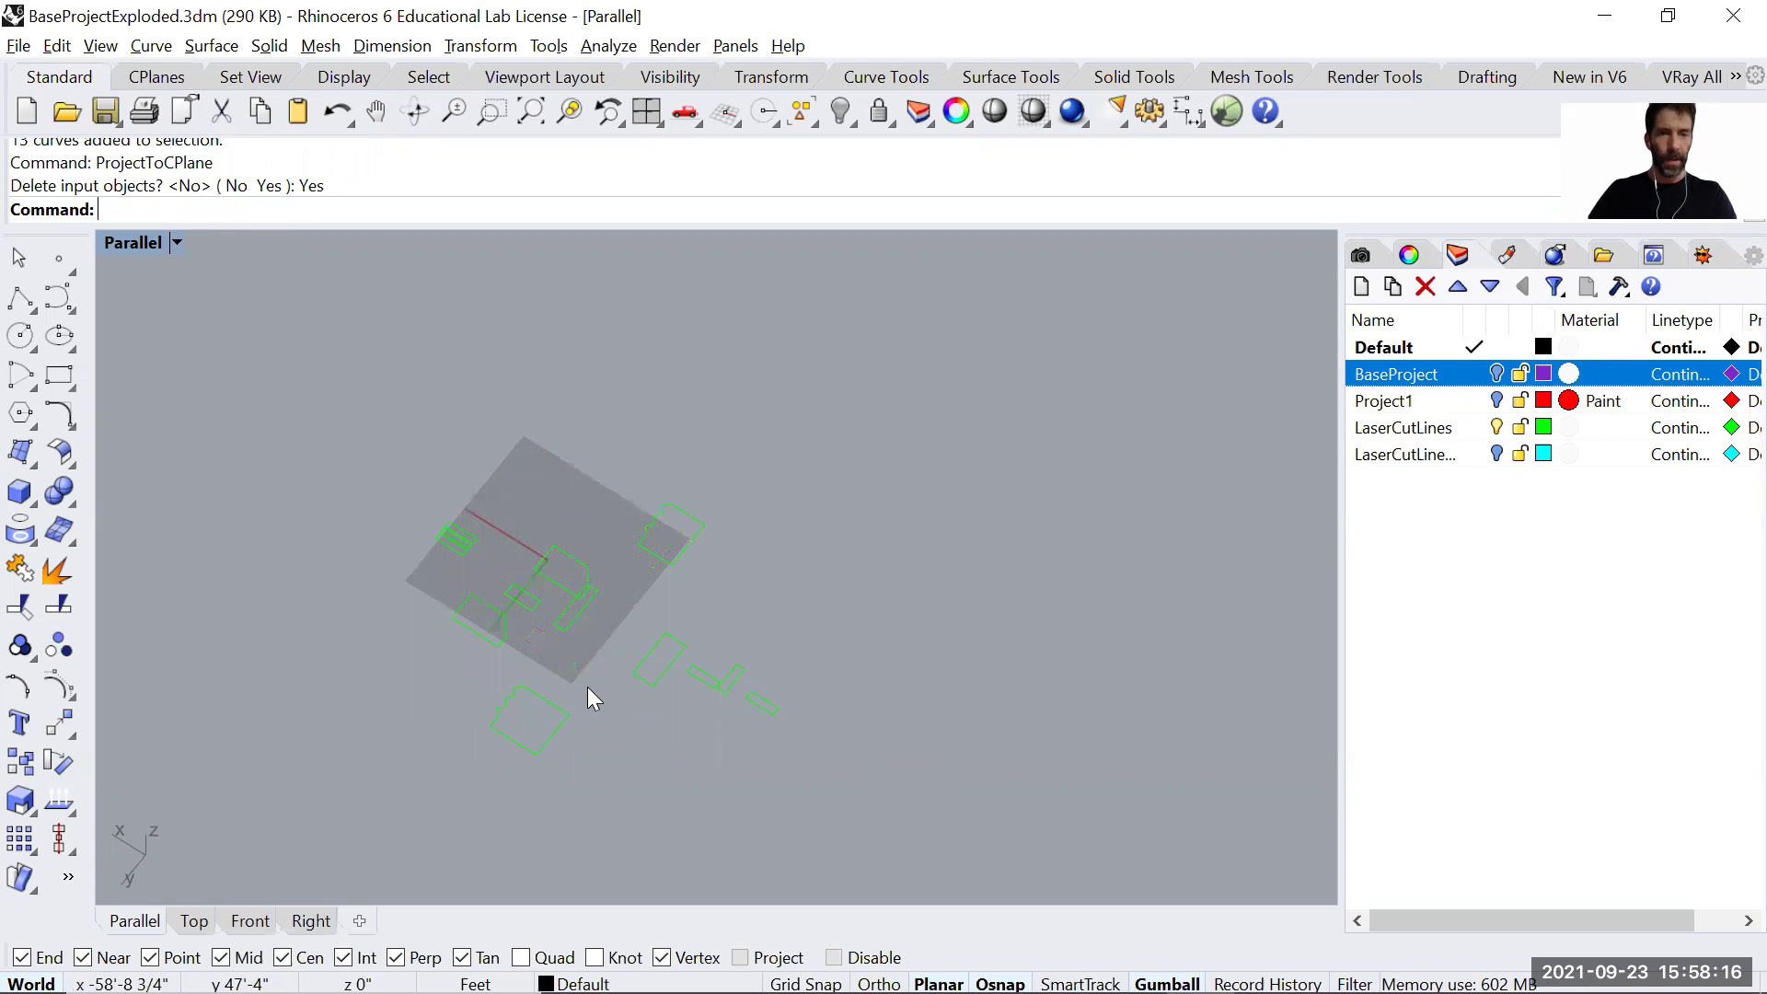
double_click(138, 241)
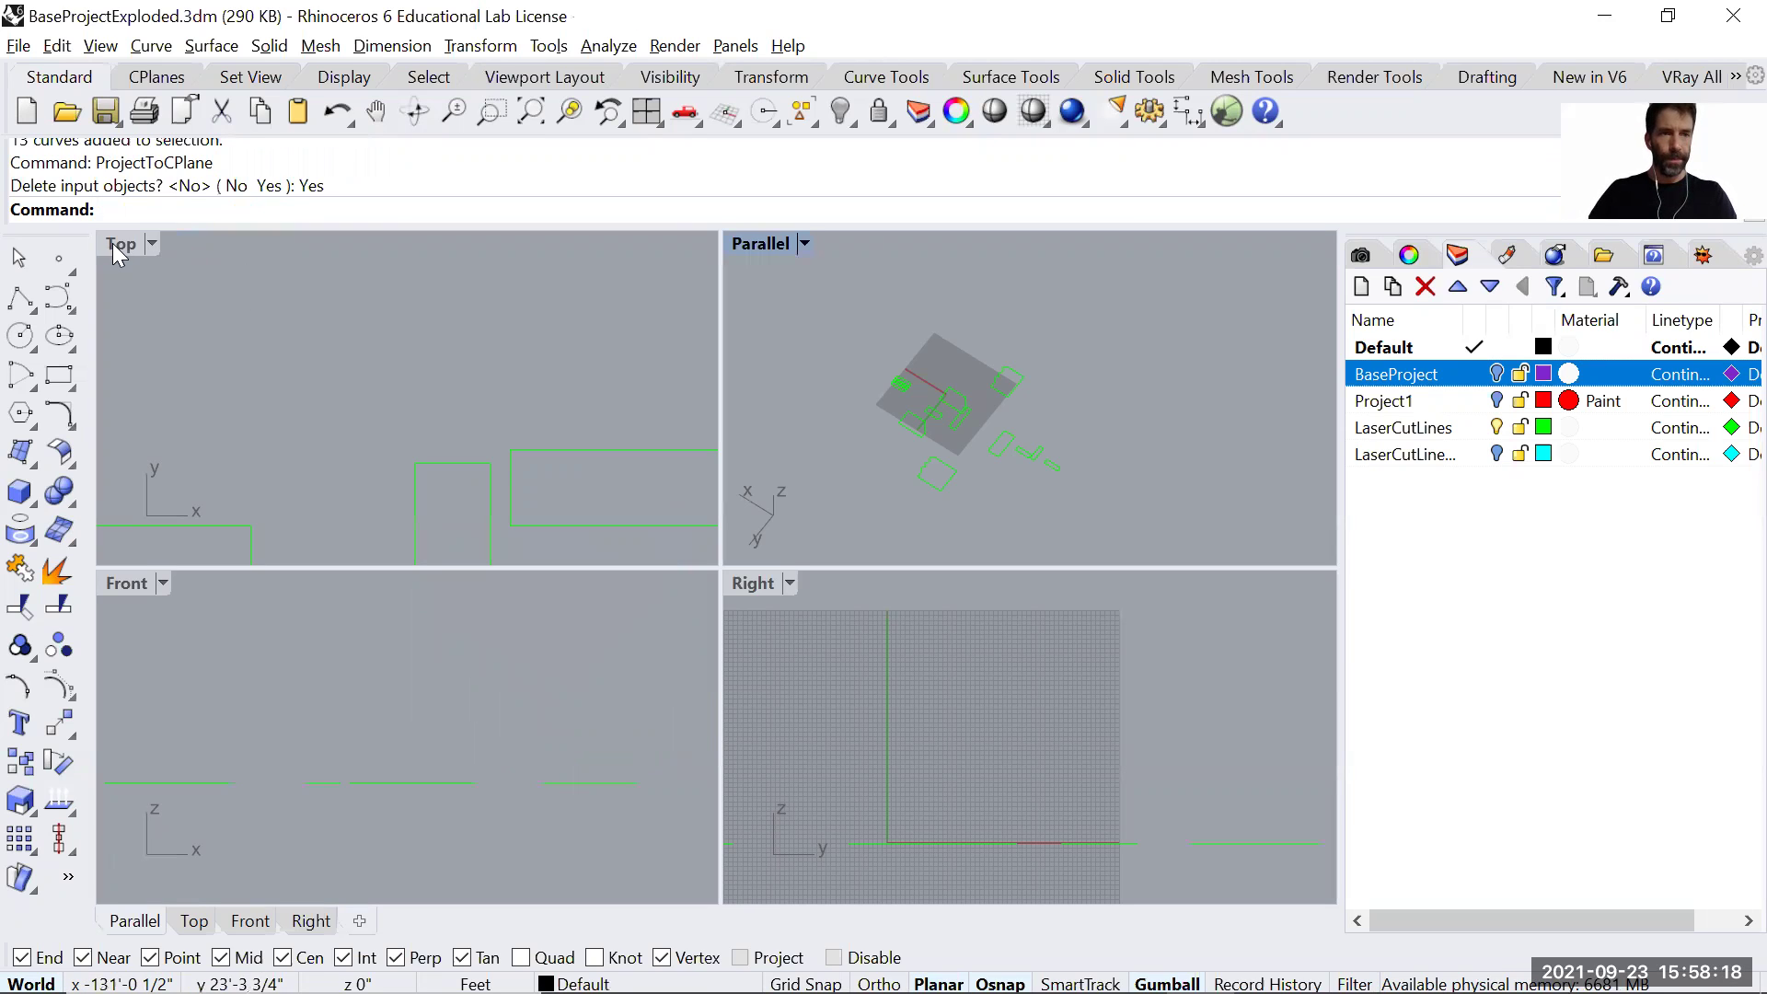
double_click(117, 243)
right_drag(767, 610, 613, 619)
text(Rect)
key(Return)
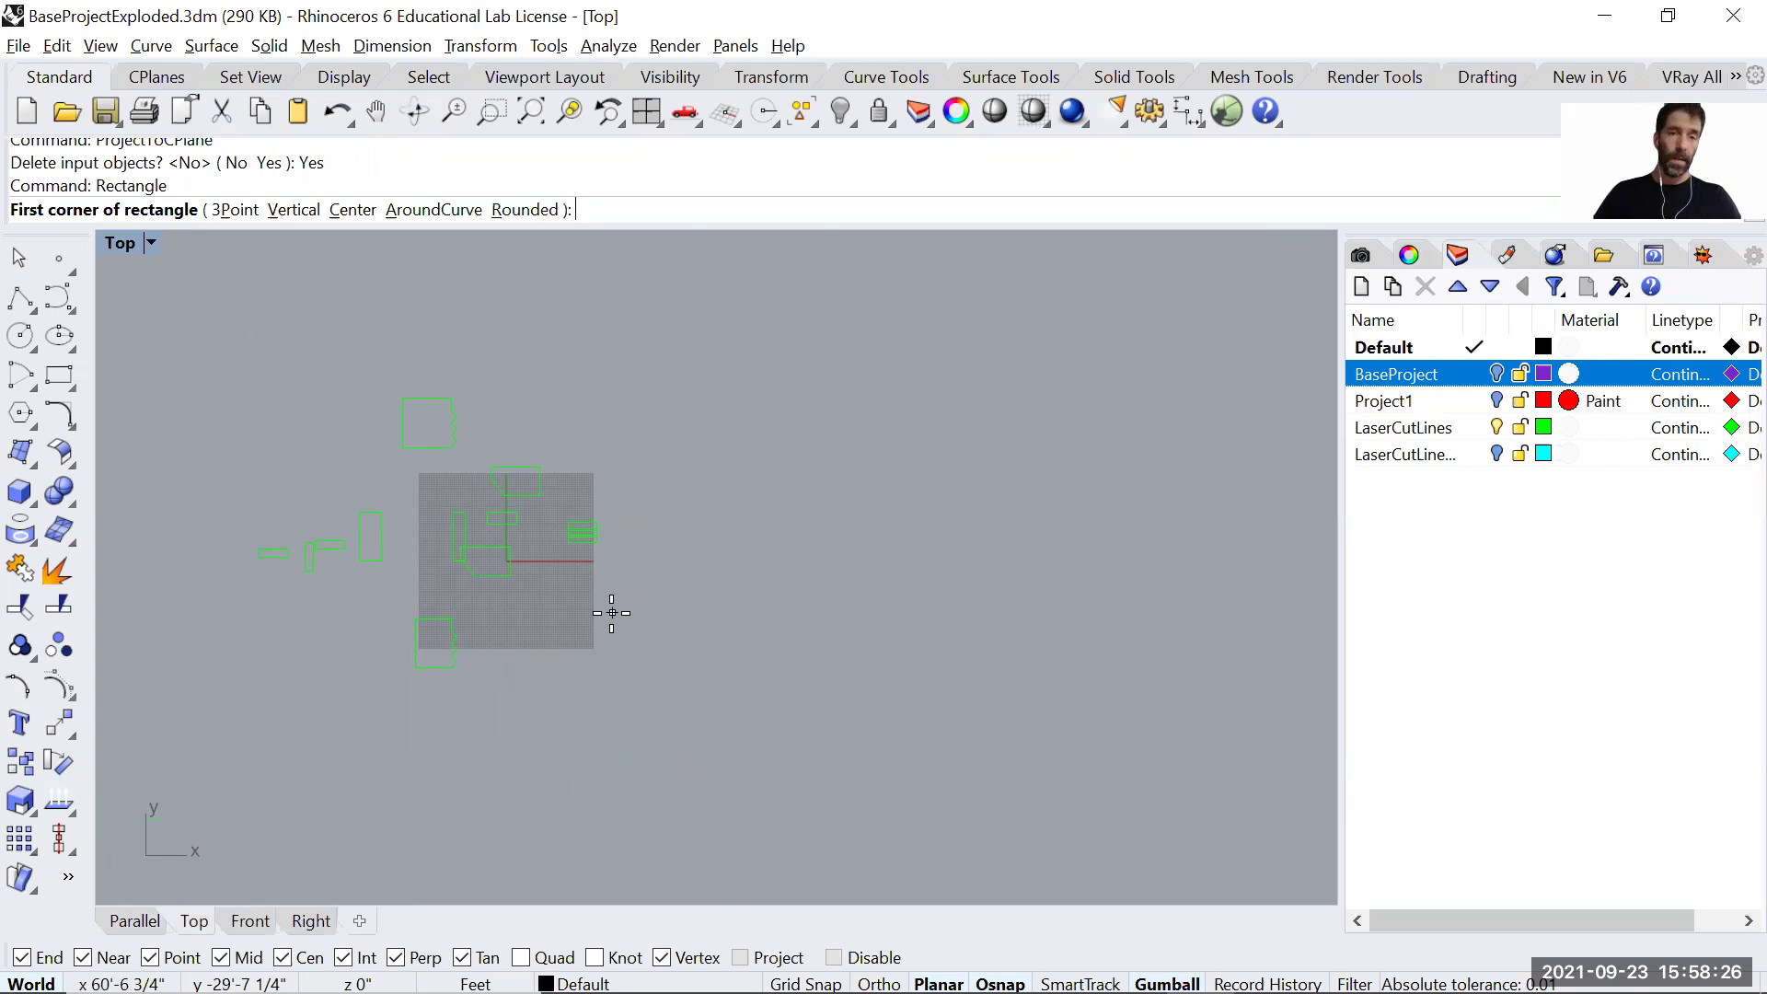
click(633, 451)
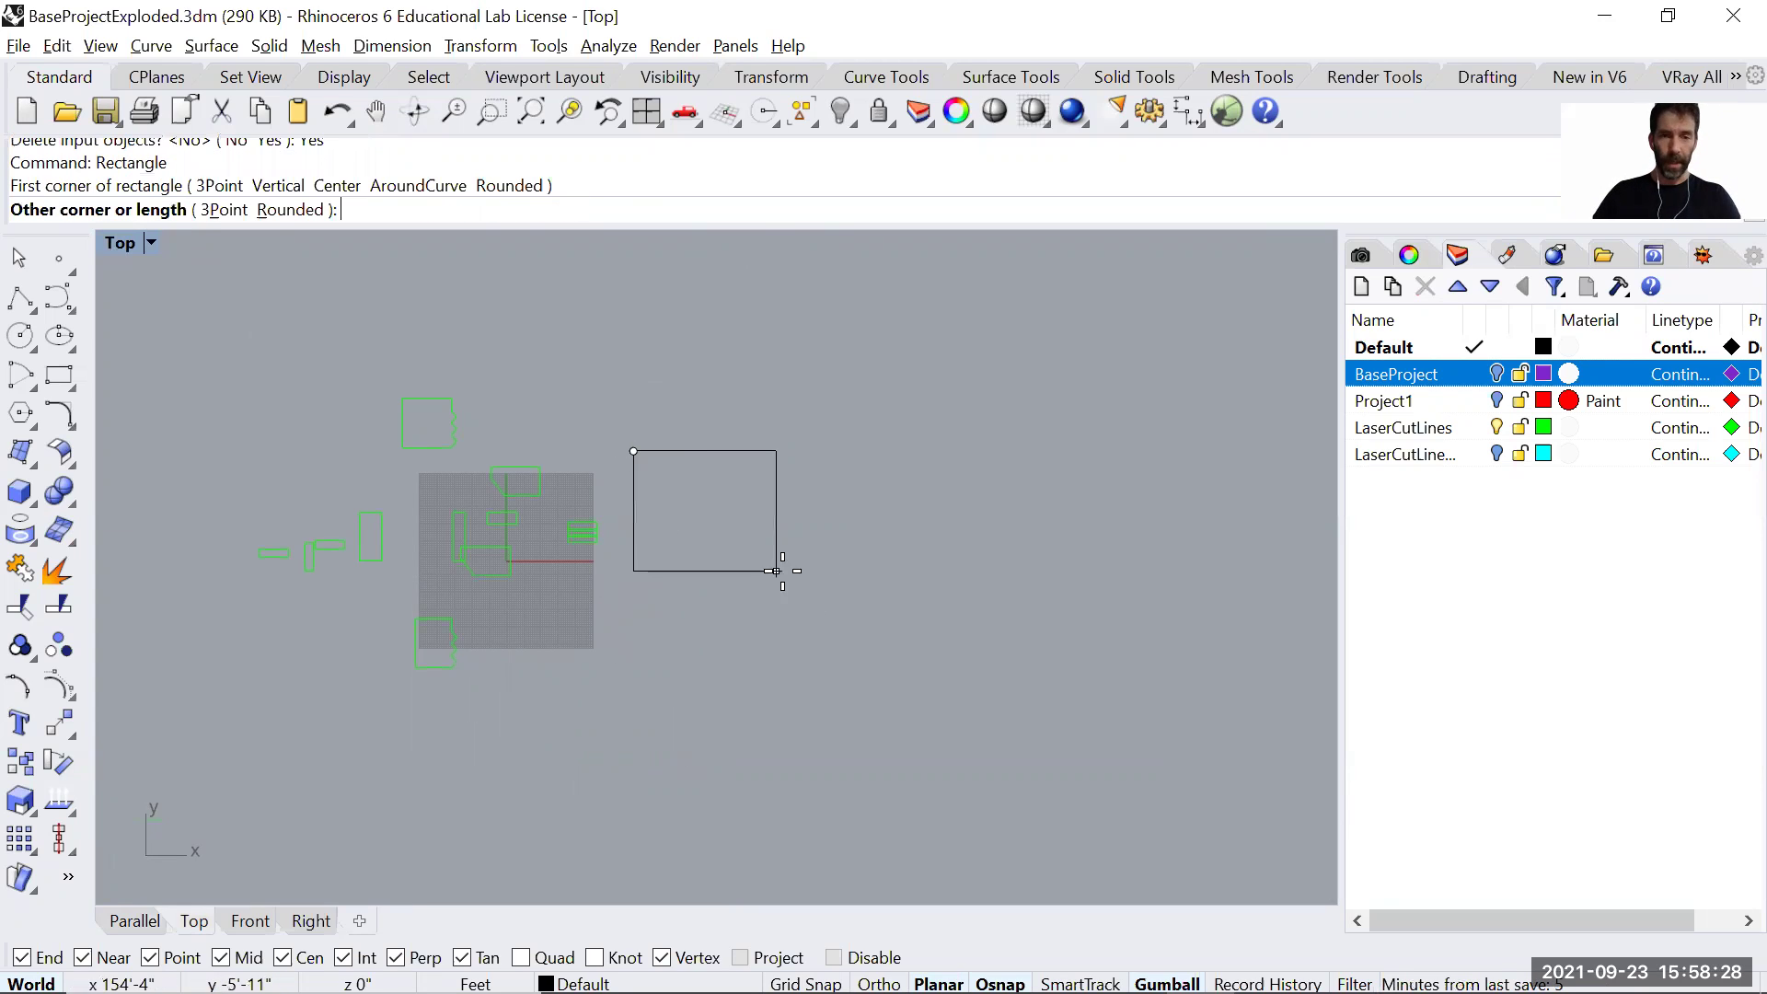
click(840, 580)
scroll(642, 492, up, 5)
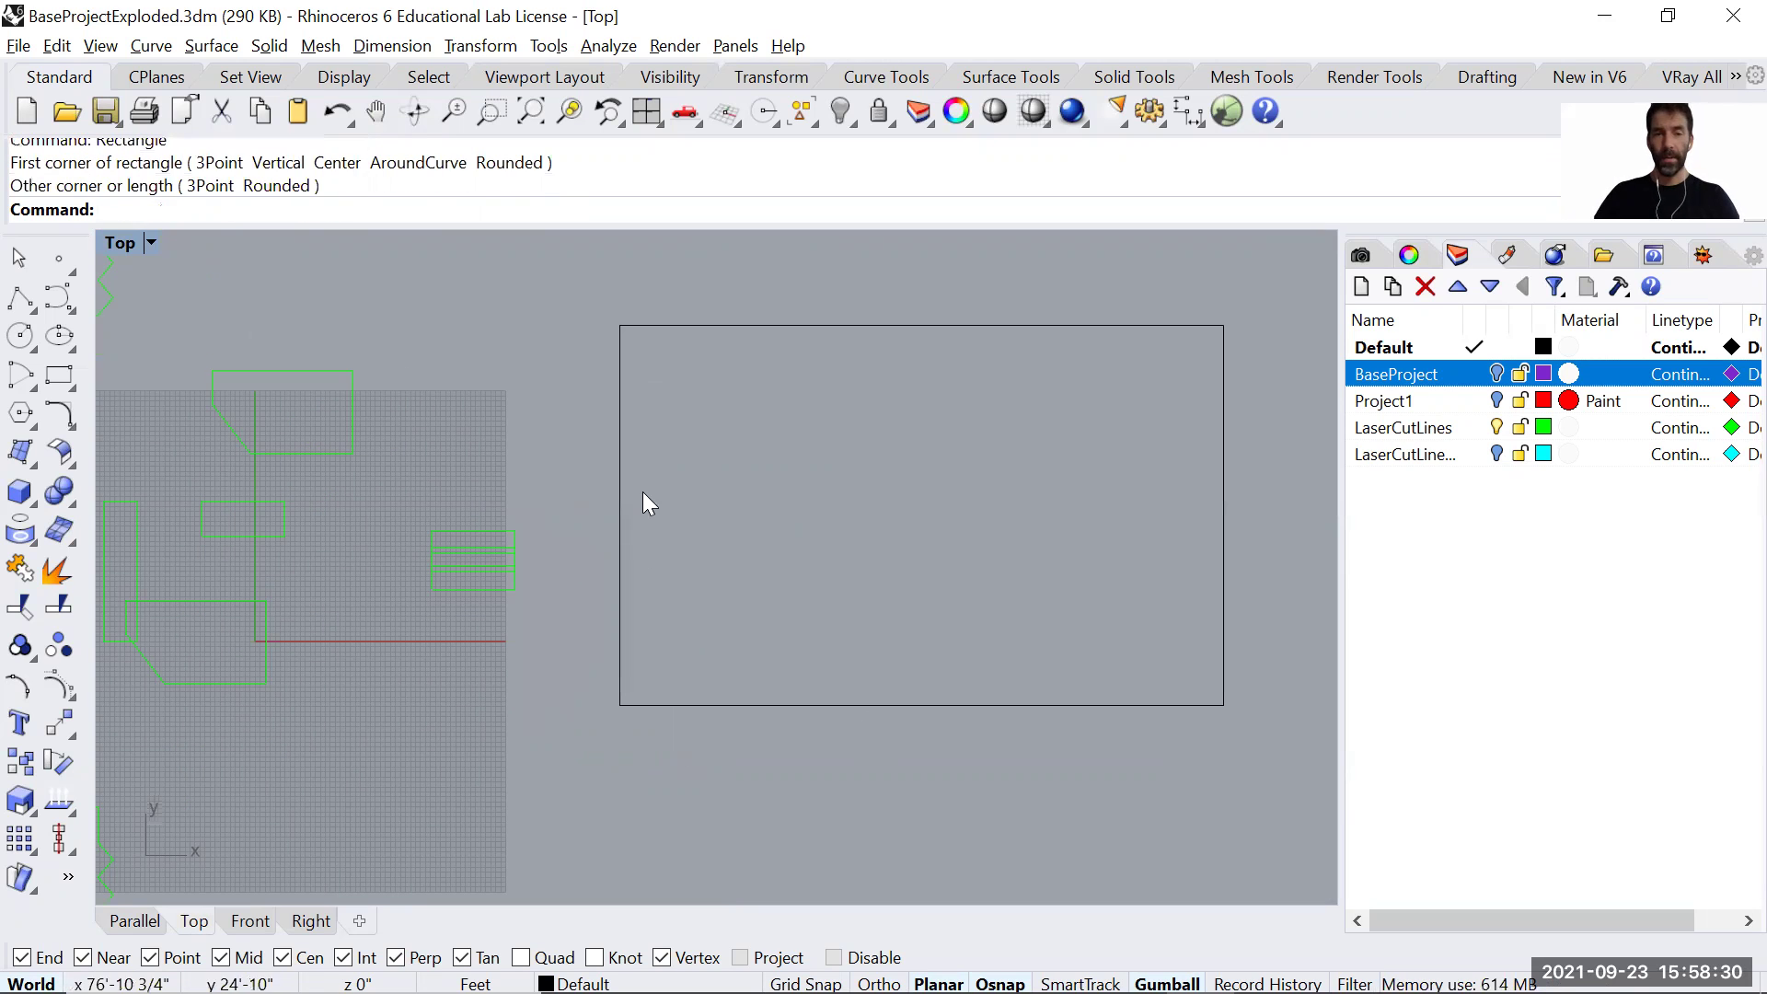
key(Return)
click(662, 391)
key(Escape)
Draw a slightly smaller rectangle inside the sheet rectangle, leaving a narrow margin on all sides.
key(Return)
scroll(637, 344, up, 8)
click(623, 330)
scroll(878, 566, down, 6)
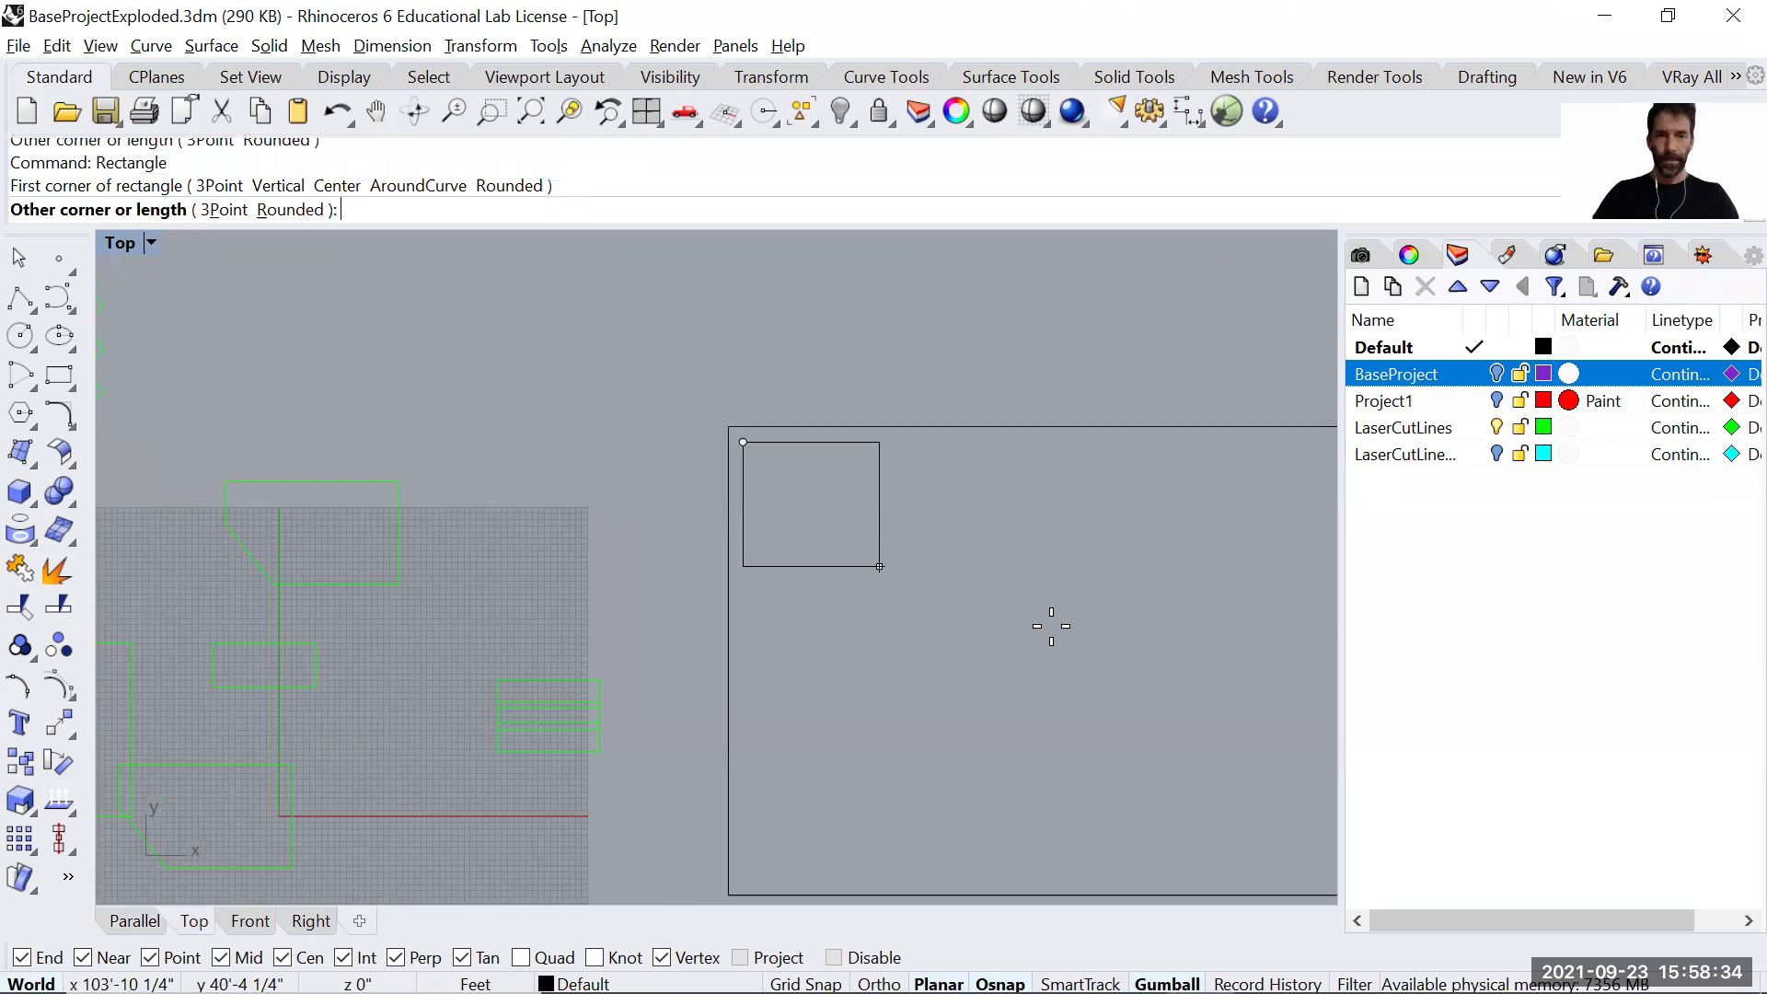
scroll(879, 567, down, 3)
click(1257, 764)
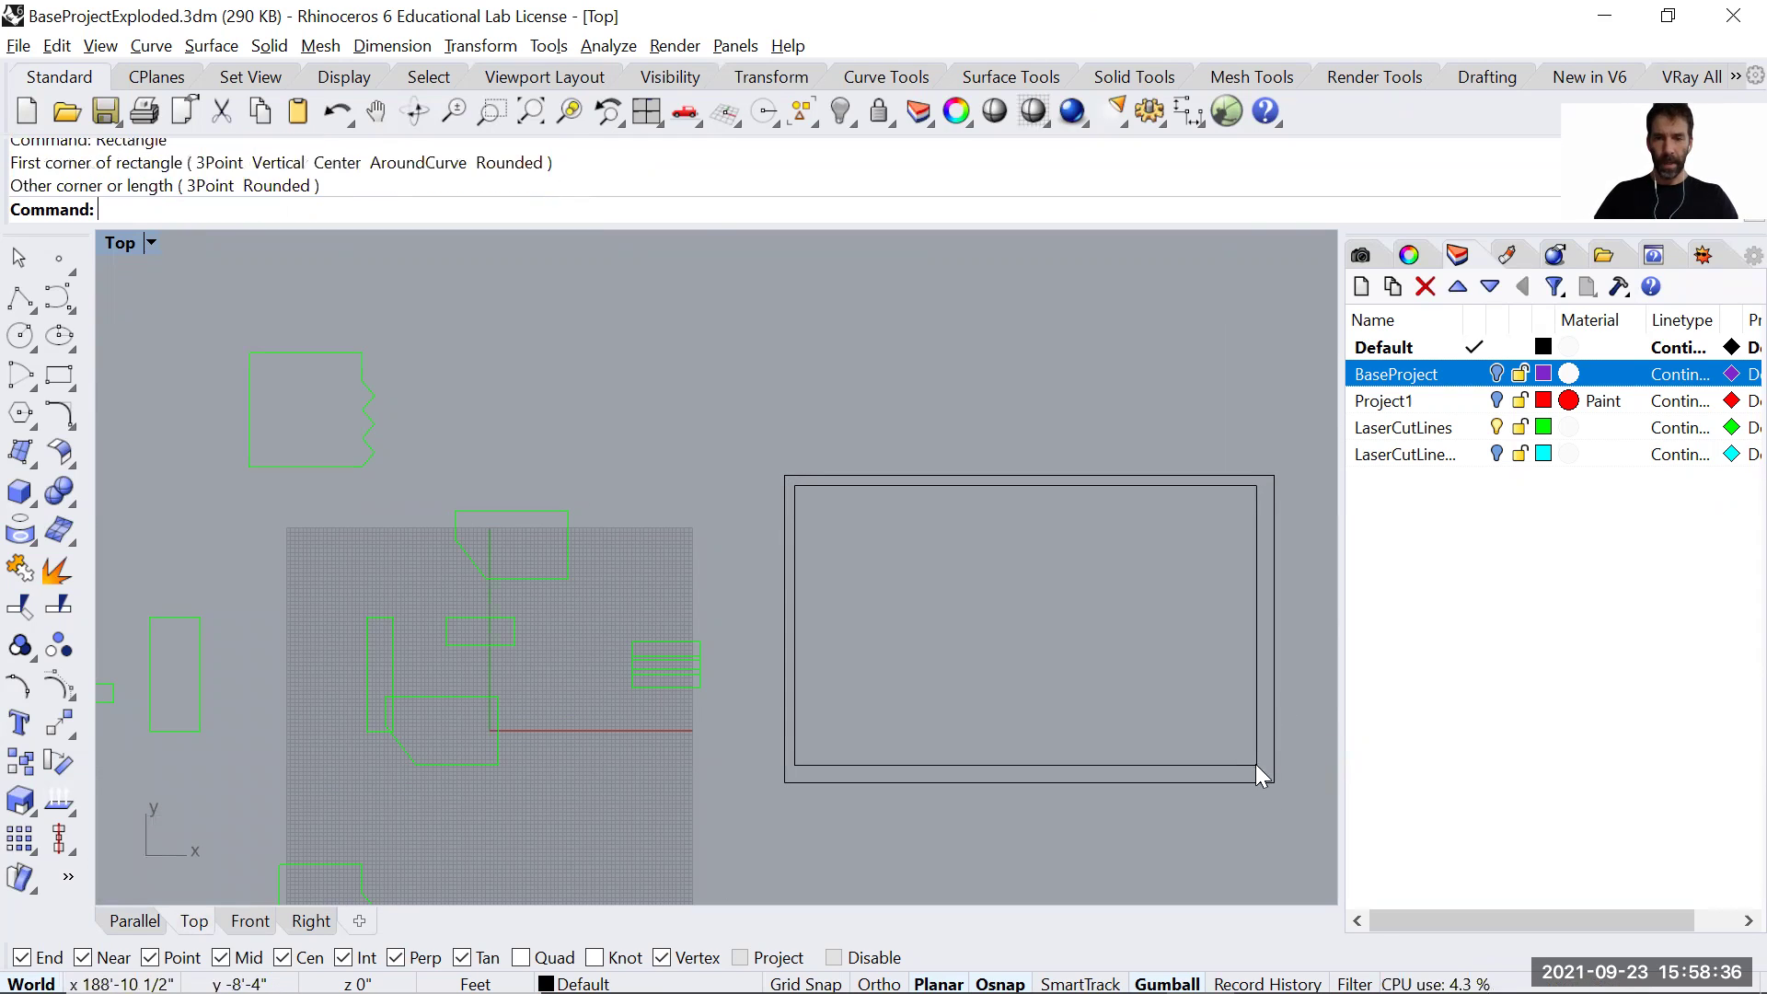
scroll(1257, 764, up, 3)
right_drag(1266, 804, 880, 592)
scroll(1027, 677, down, 2)
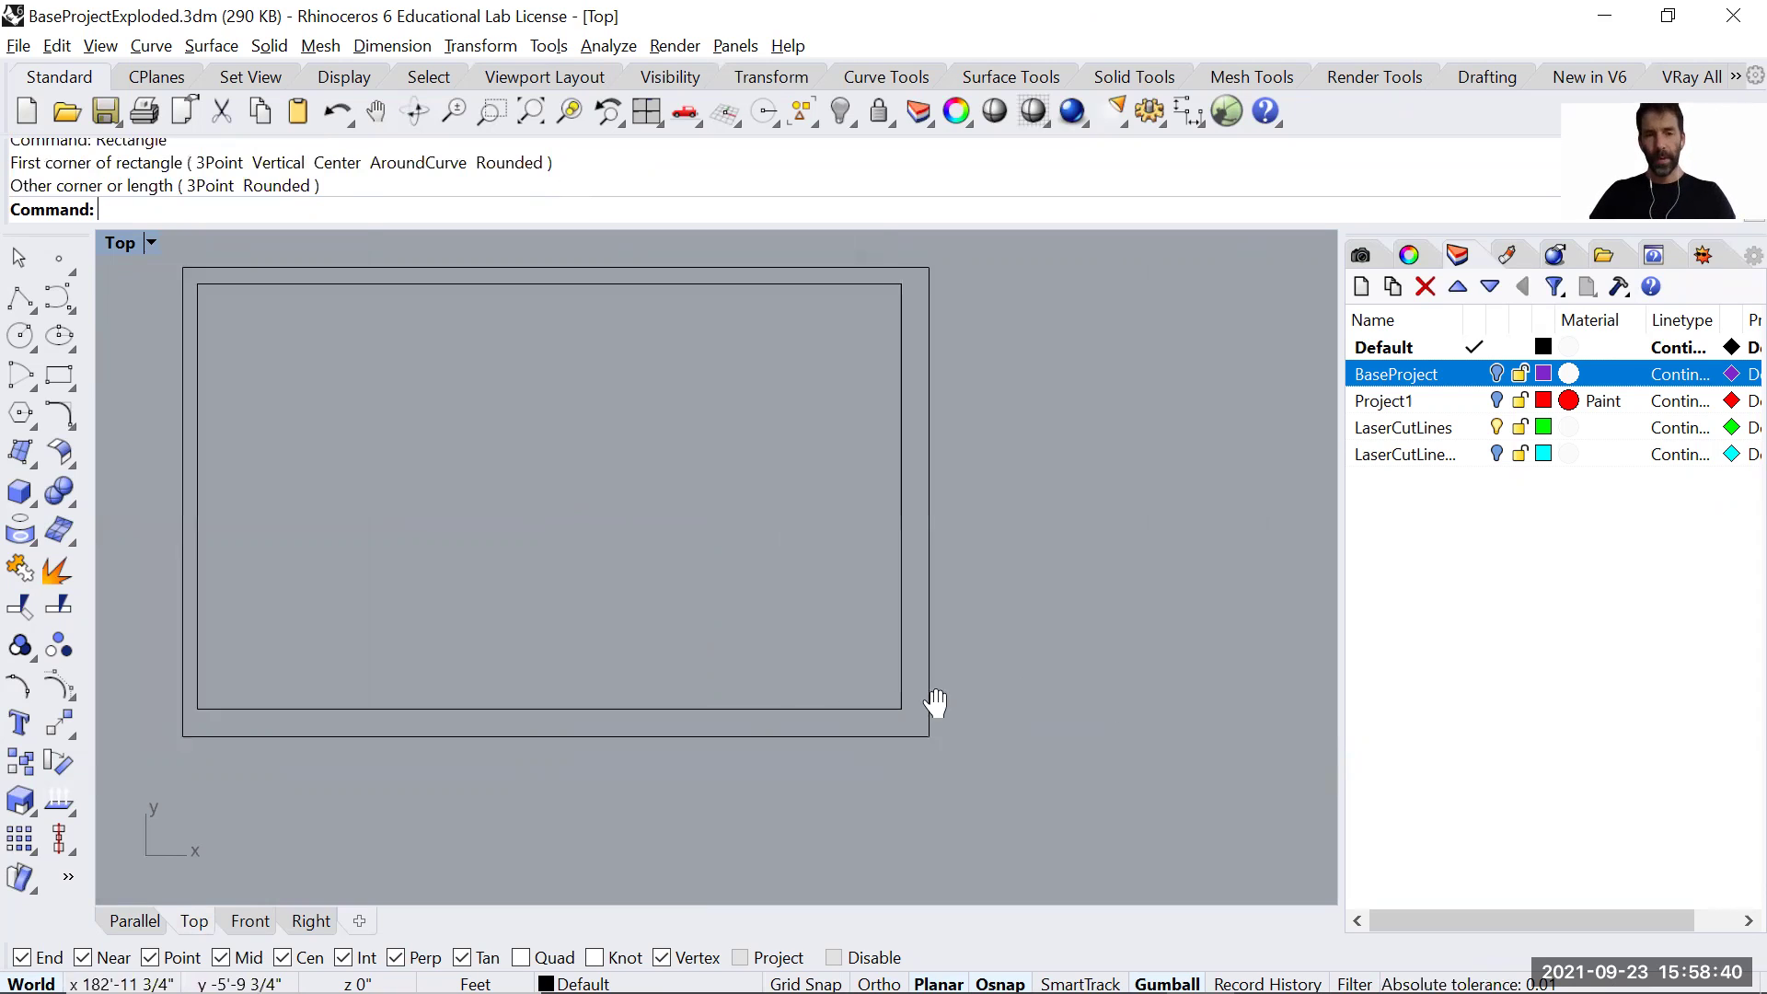
scroll(930, 704, down, 2)
drag(753, 359, 713, 454)
click(638, 788)
right_drag(638, 788, 774, 753)
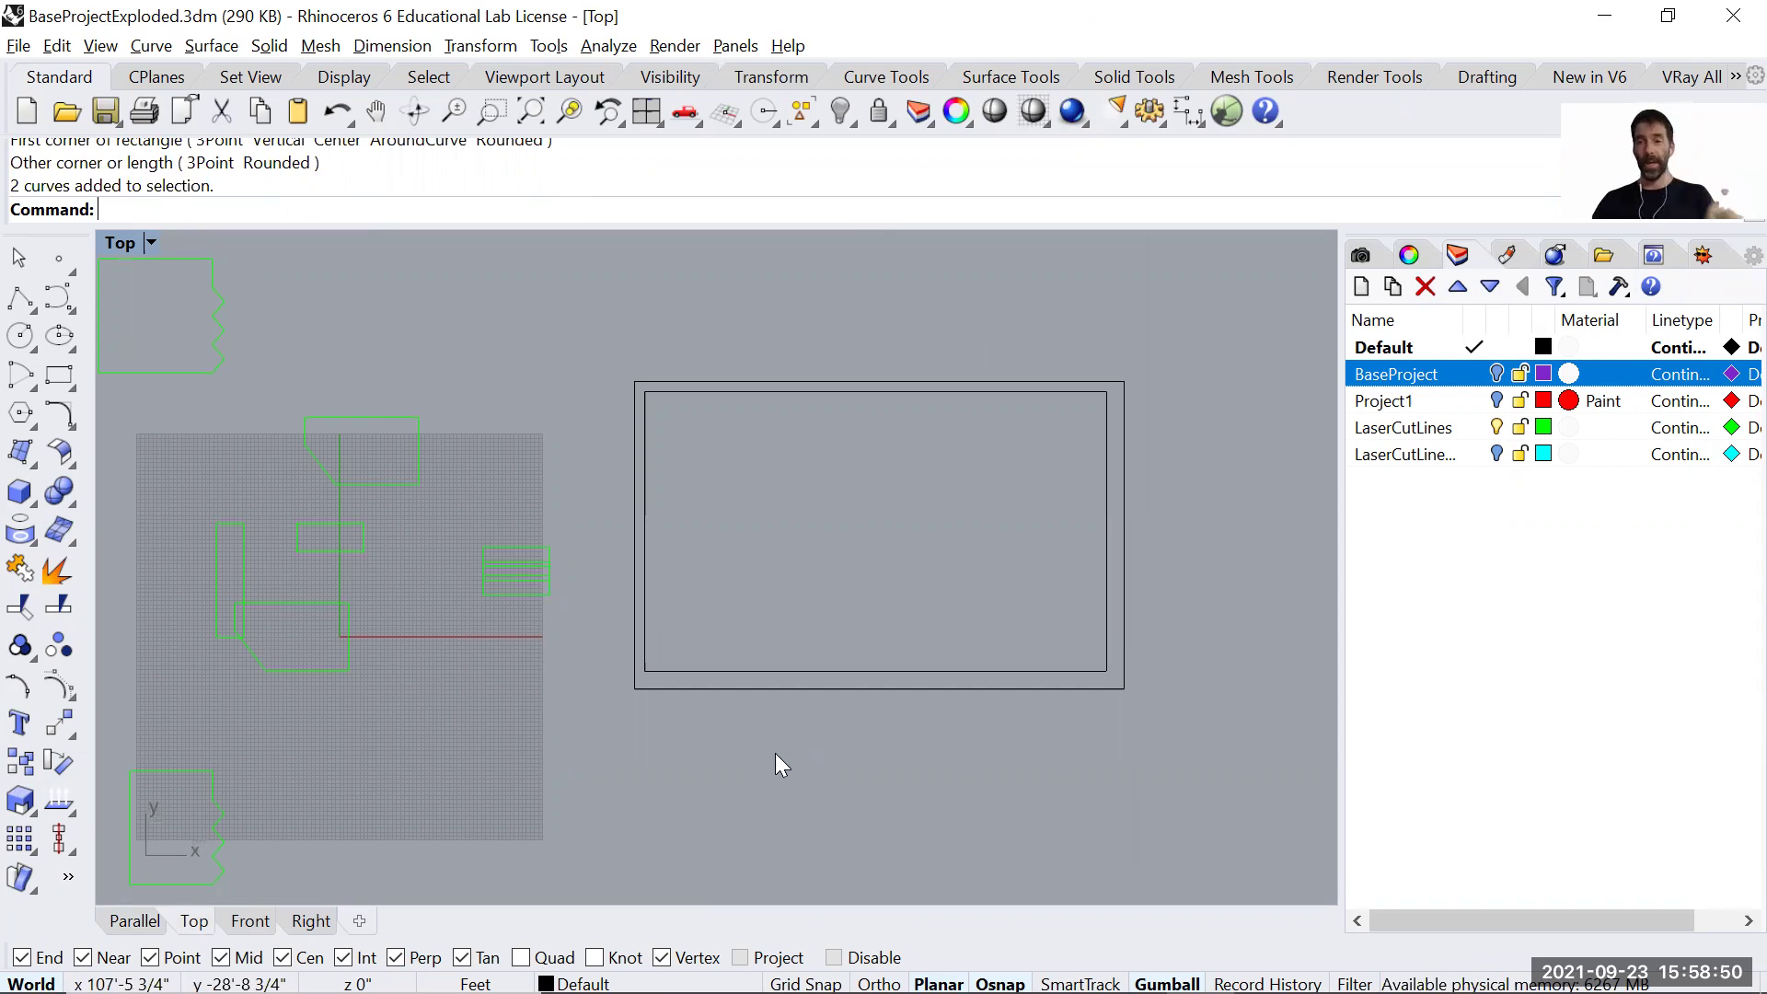
scroll(744, 756, down, 3)
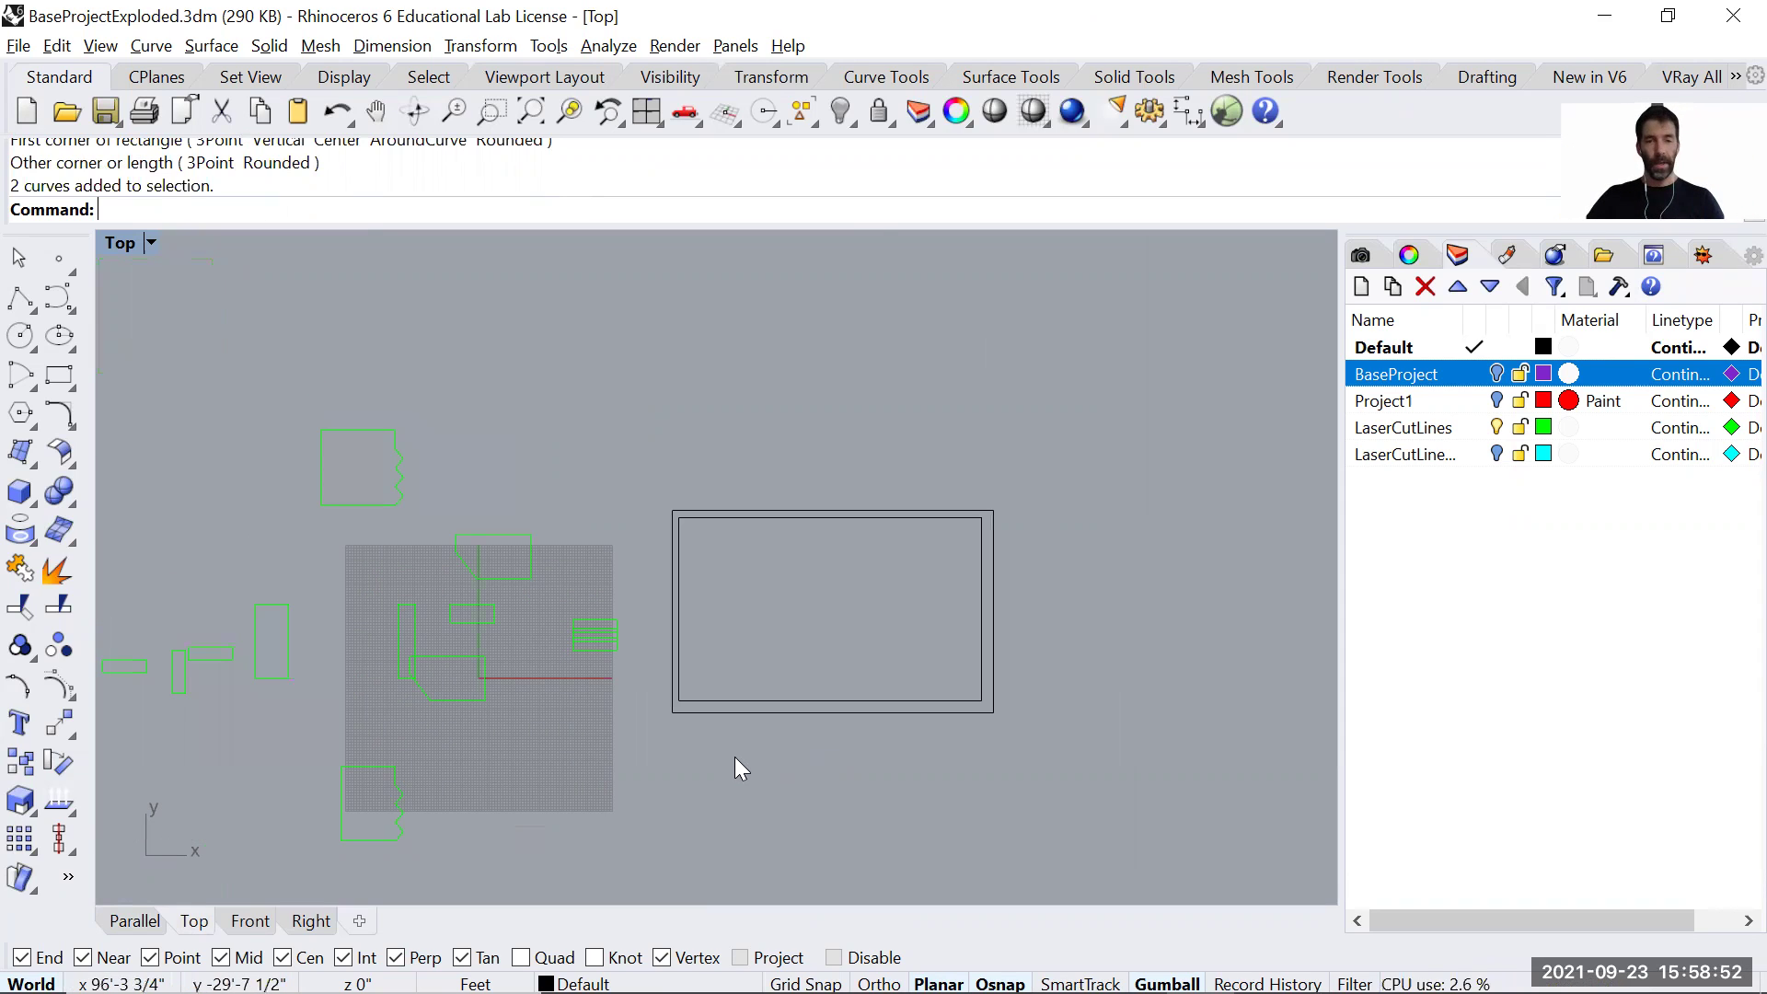
drag(982, 453, 920, 576)
right_drag(524, 429, 701, 287)
click(572, 305)
click(919, 733)
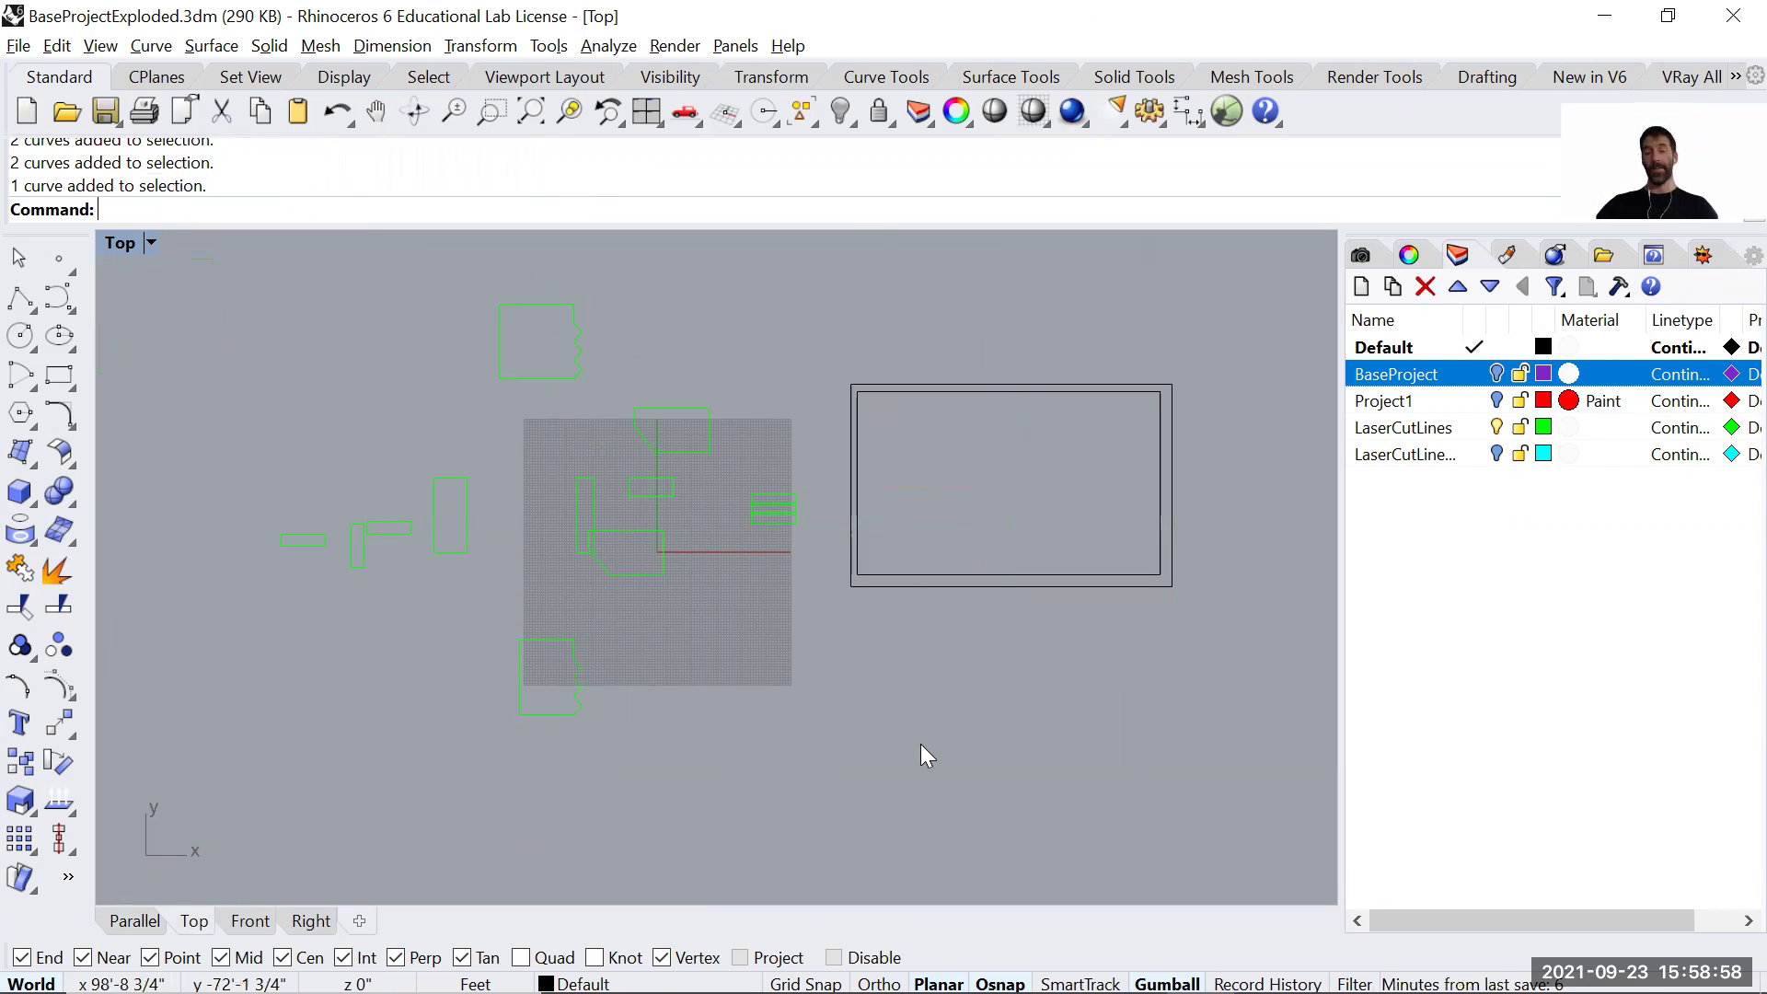
Move the upper jagged-edged outline and the first clipped-corner outline side by side into the sheet's upper-left area, inside the margin.
drag(624, 278, 953, 393)
click(710, 410)
drag(724, 379, 1045, 377)
scroll(969, 399, up, 10)
drag(1191, 451, 1128, 434)
scroll(830, 644, down, 8)
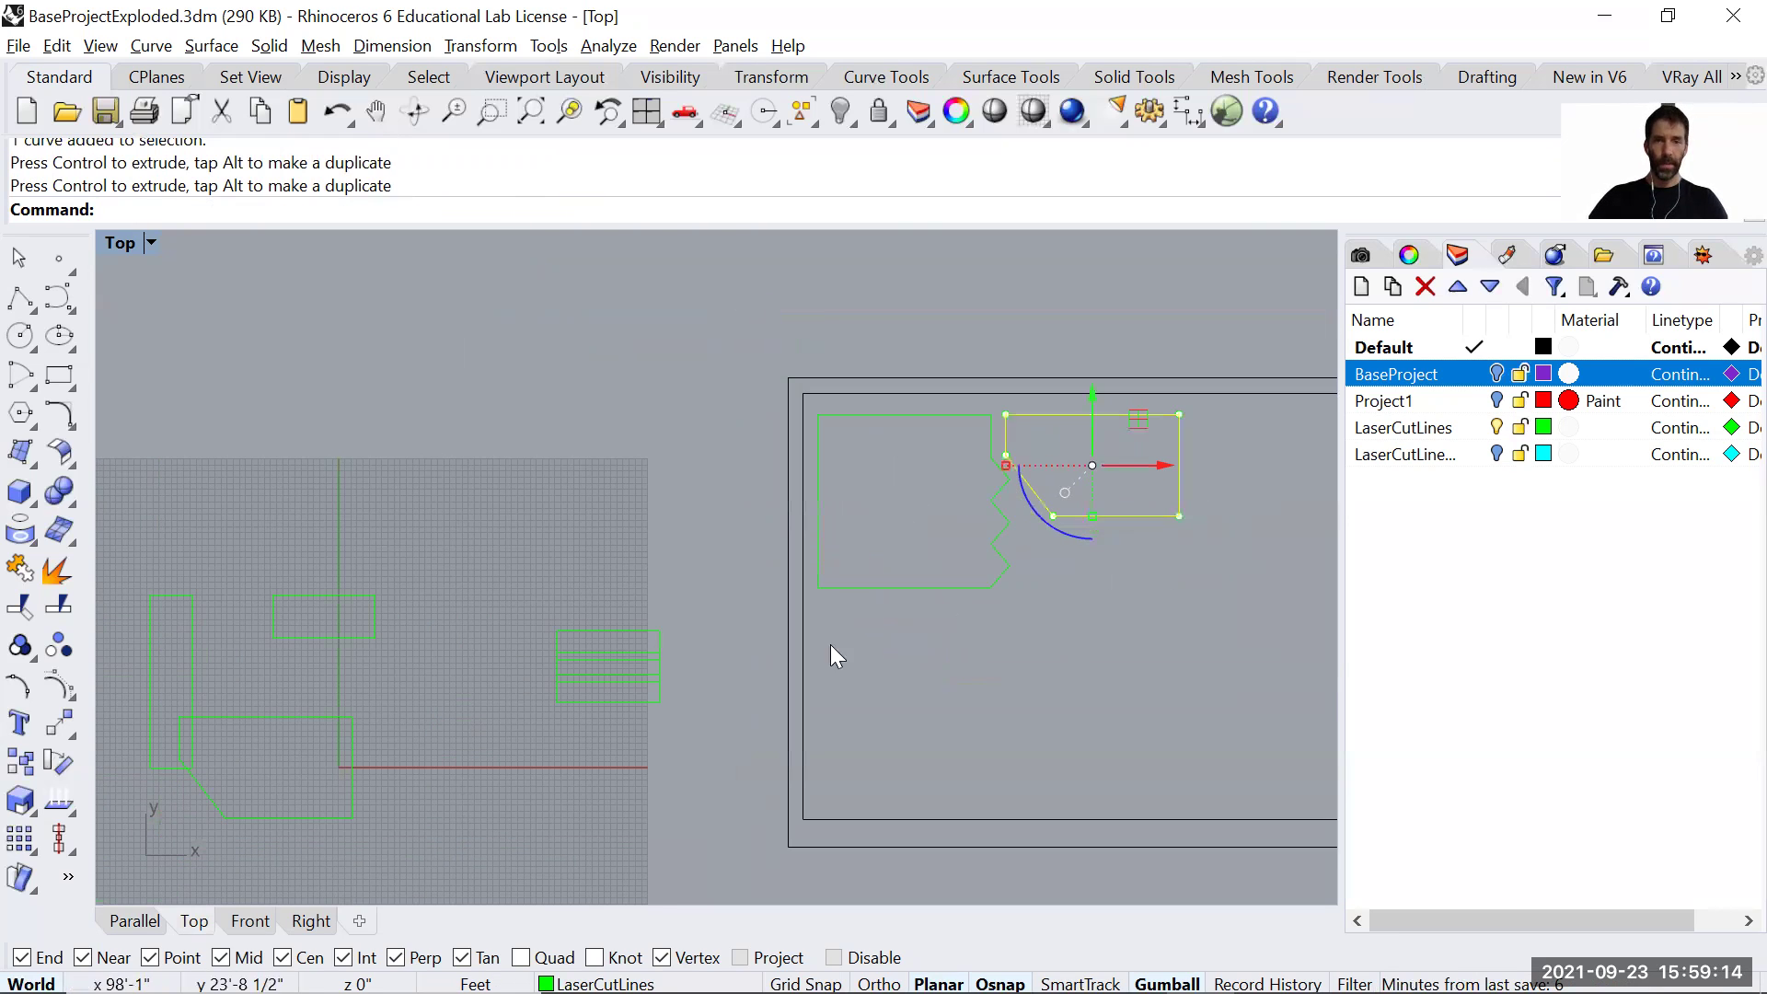
Move the three stacked narrow rectangles onto the sheet, two beneath the clipped-corner outline and one beneath the jagged outline.
click(622, 632)
drag(657, 595, 1167, 491)
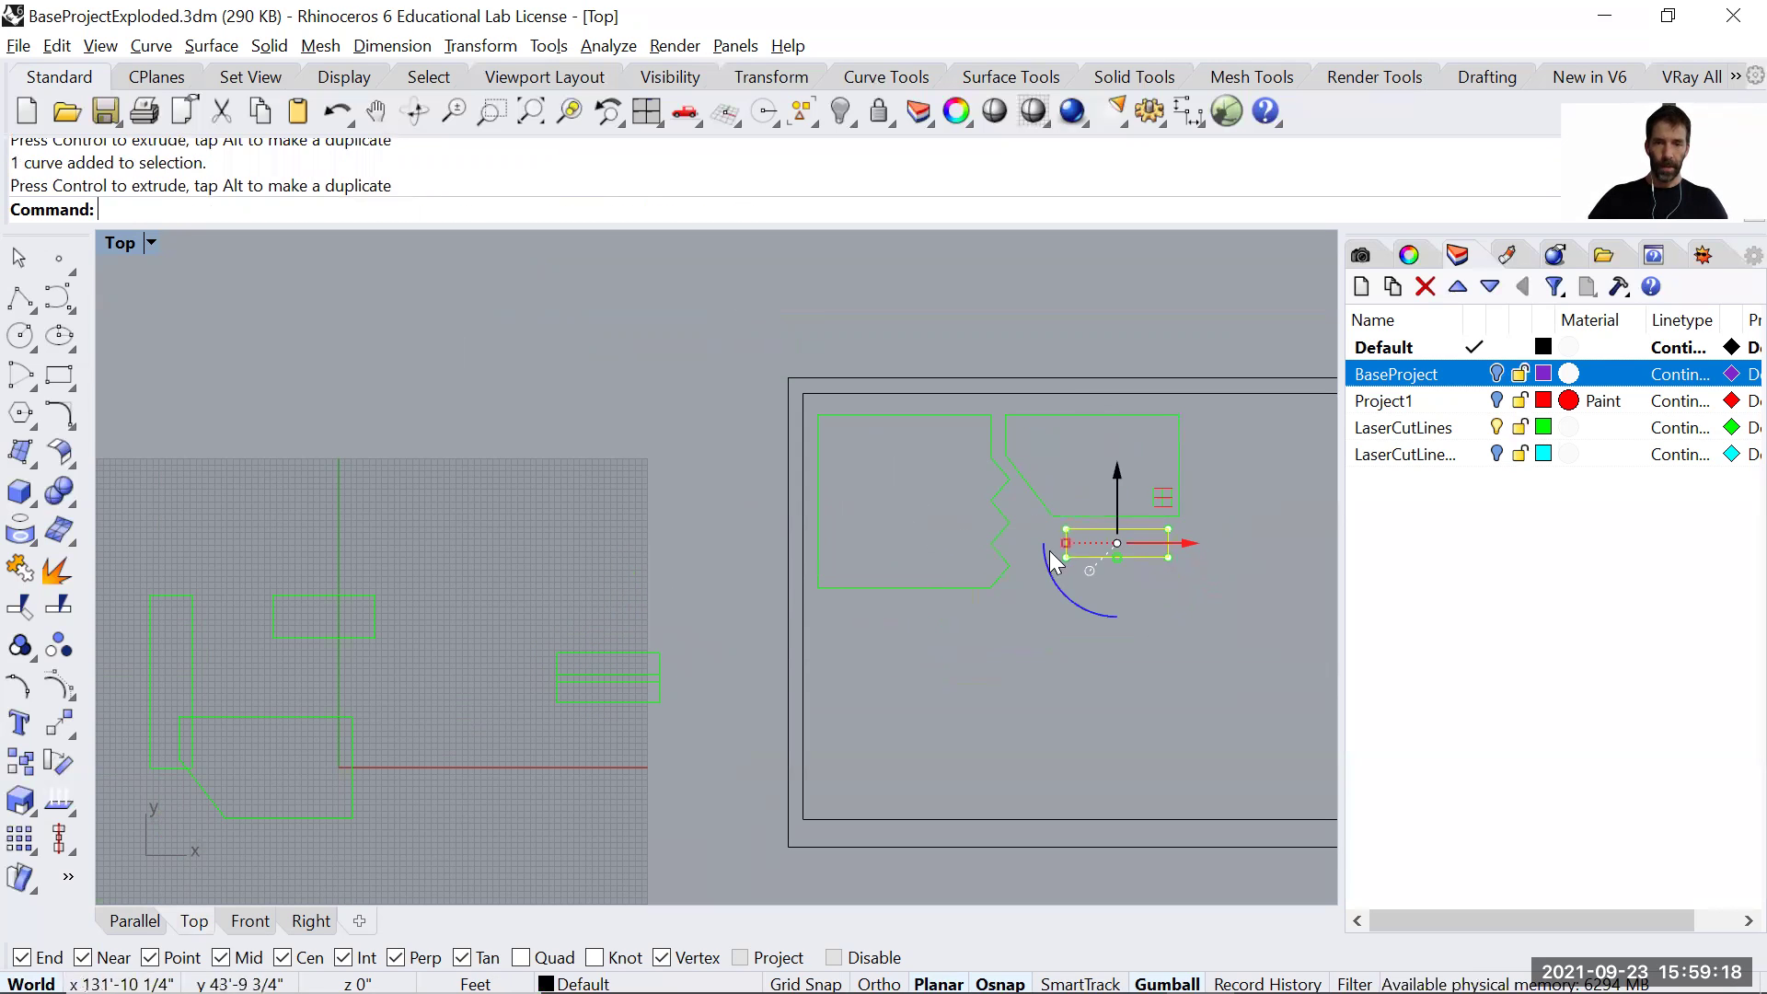
click(628, 659)
drag(657, 617, 1169, 532)
click(574, 700)
drag(657, 641, 919, 566)
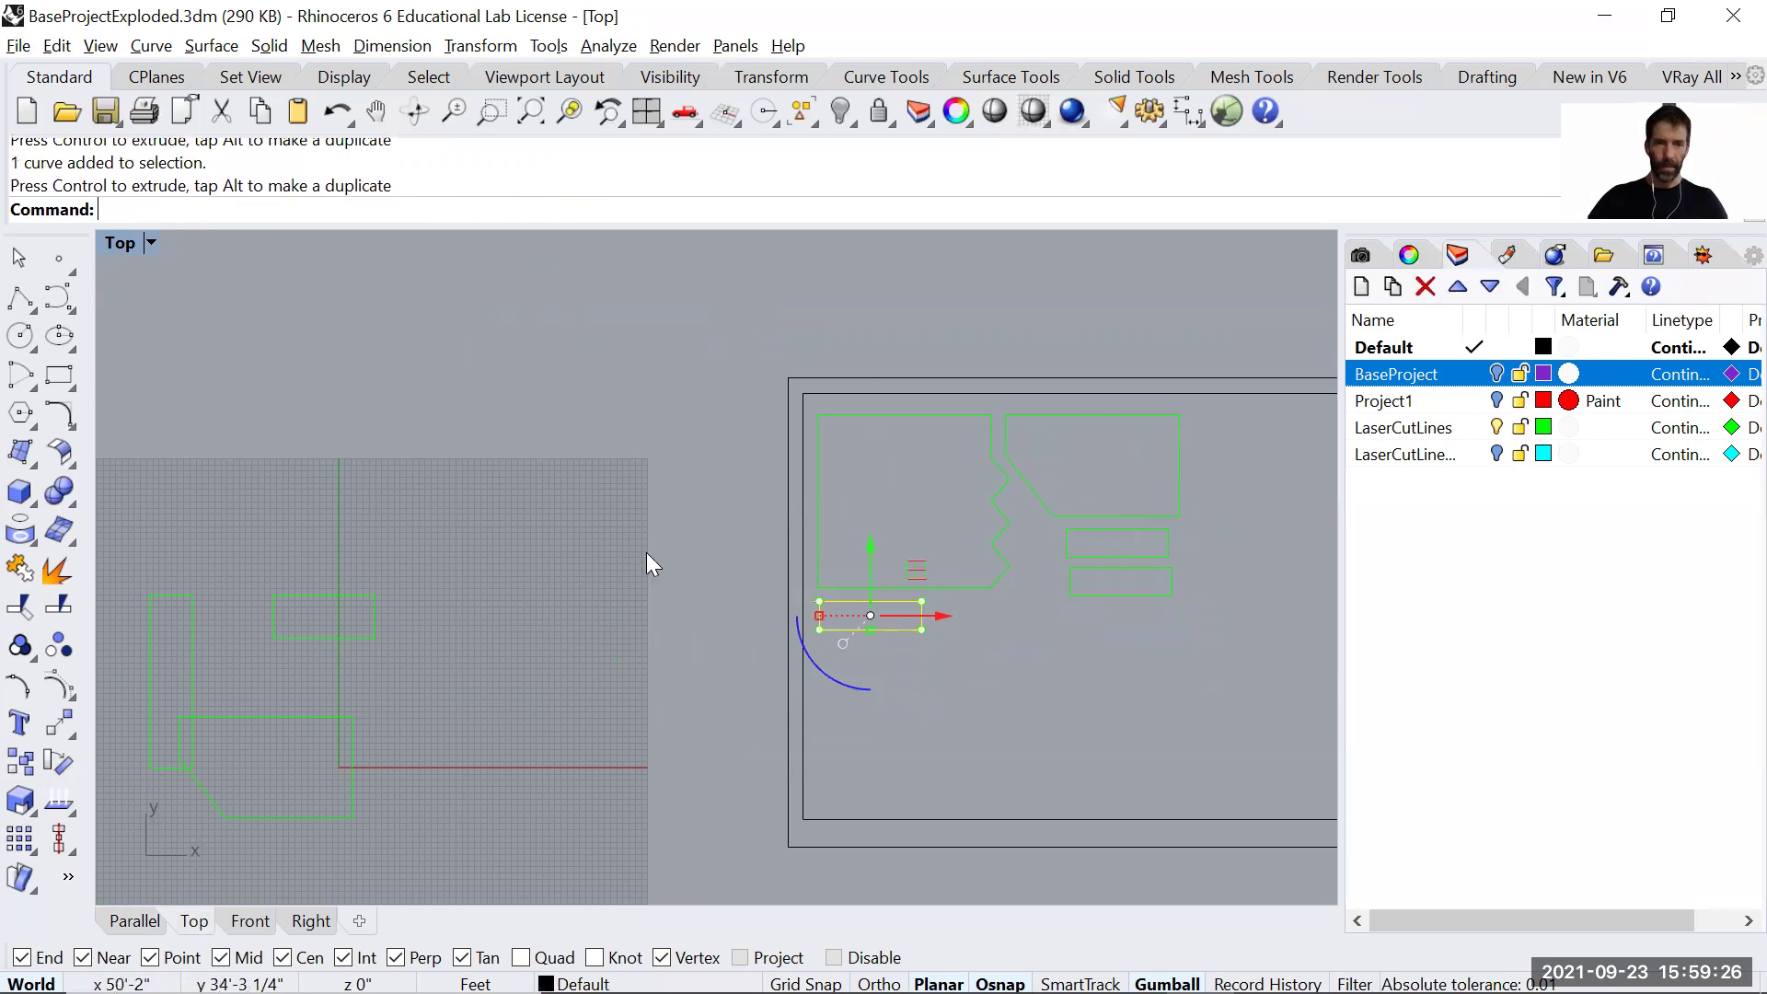
Move the small, wider rectangle near the origin onto the sheet, beside the narrow rectangle under the jagged outline.
click(589, 575)
right_drag(322, 642, 631, 521)
click(631, 522)
right_drag(751, 554, 285, 622)
drag(156, 579, 822, 589)
scroll(446, 703, down, 3)
Move the second clipped-corner outline and the tall narrow rectangle into the sheet's upper-right area.
right_drag(446, 702, 931, 599)
click(718, 626)
right_drag(717, 626, 480, 651)
drag(480, 652, 1025, 493)
click(396, 635)
drag(429, 614, 1095, 524)
right_drag(445, 659, 740, 547)
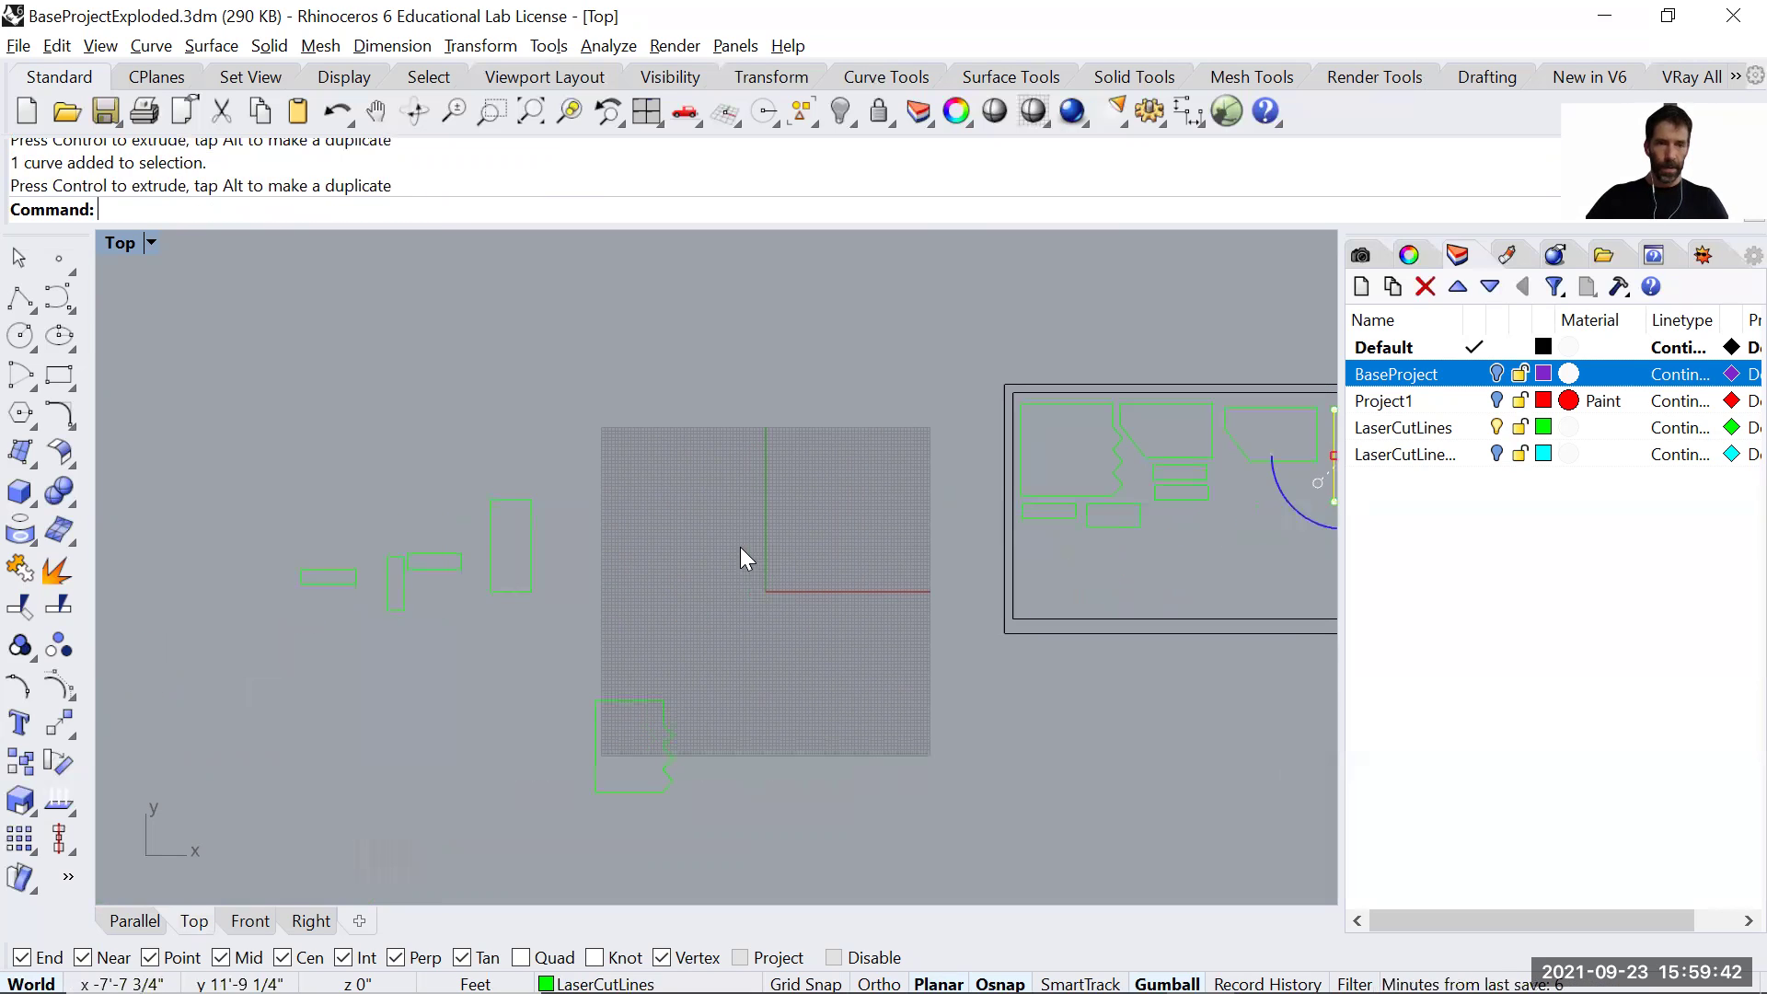
Move the wide upright rectangle into the sheet's right half and the second jagged outline into its lower middle.
click(500, 550)
drag(493, 533, 1316, 486)
right_drag(872, 786, 602, 862)
drag(1053, 563, 1073, 547)
right_drag(418, 754, 674, 588)
click(648, 618)
right_drag(614, 758, 376, 902)
drag(429, 760, 1014, 572)
Move the three remaining small narrow rectangles into the free spaces along the lower part of the sheet.
click(188, 622)
drag(222, 573, 1109, 603)
right_drag(433, 708, 620, 695)
drag(407, 581, 1016, 566)
drag(339, 542, 232, 633)
drag(309, 569, 1098, 569)
click(1039, 723)
scroll(1039, 723, down, 4)
right_drag(1071, 742, 559, 664)
scroll(563, 557, up, 12)
right_drag(630, 591, 663, 721)
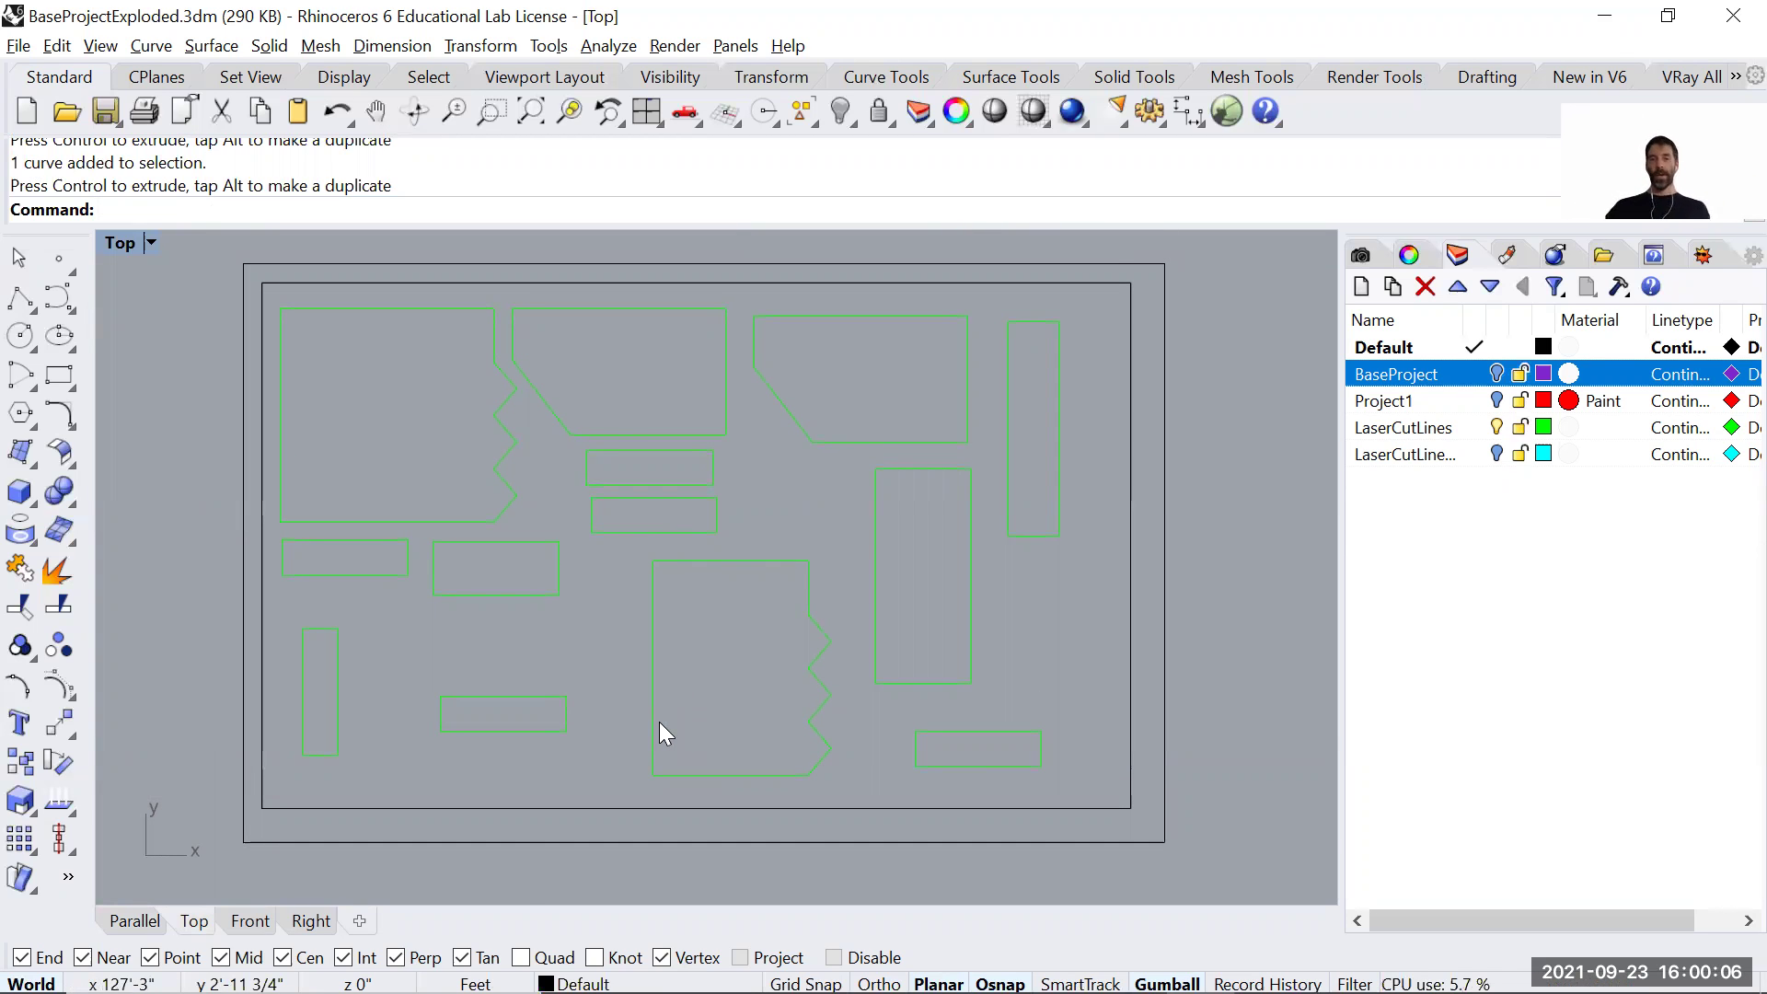
Try moving the tall narrow rectangle over the parts in the middle of the sheet, and undo the move.
drag(1061, 335, 756, 466)
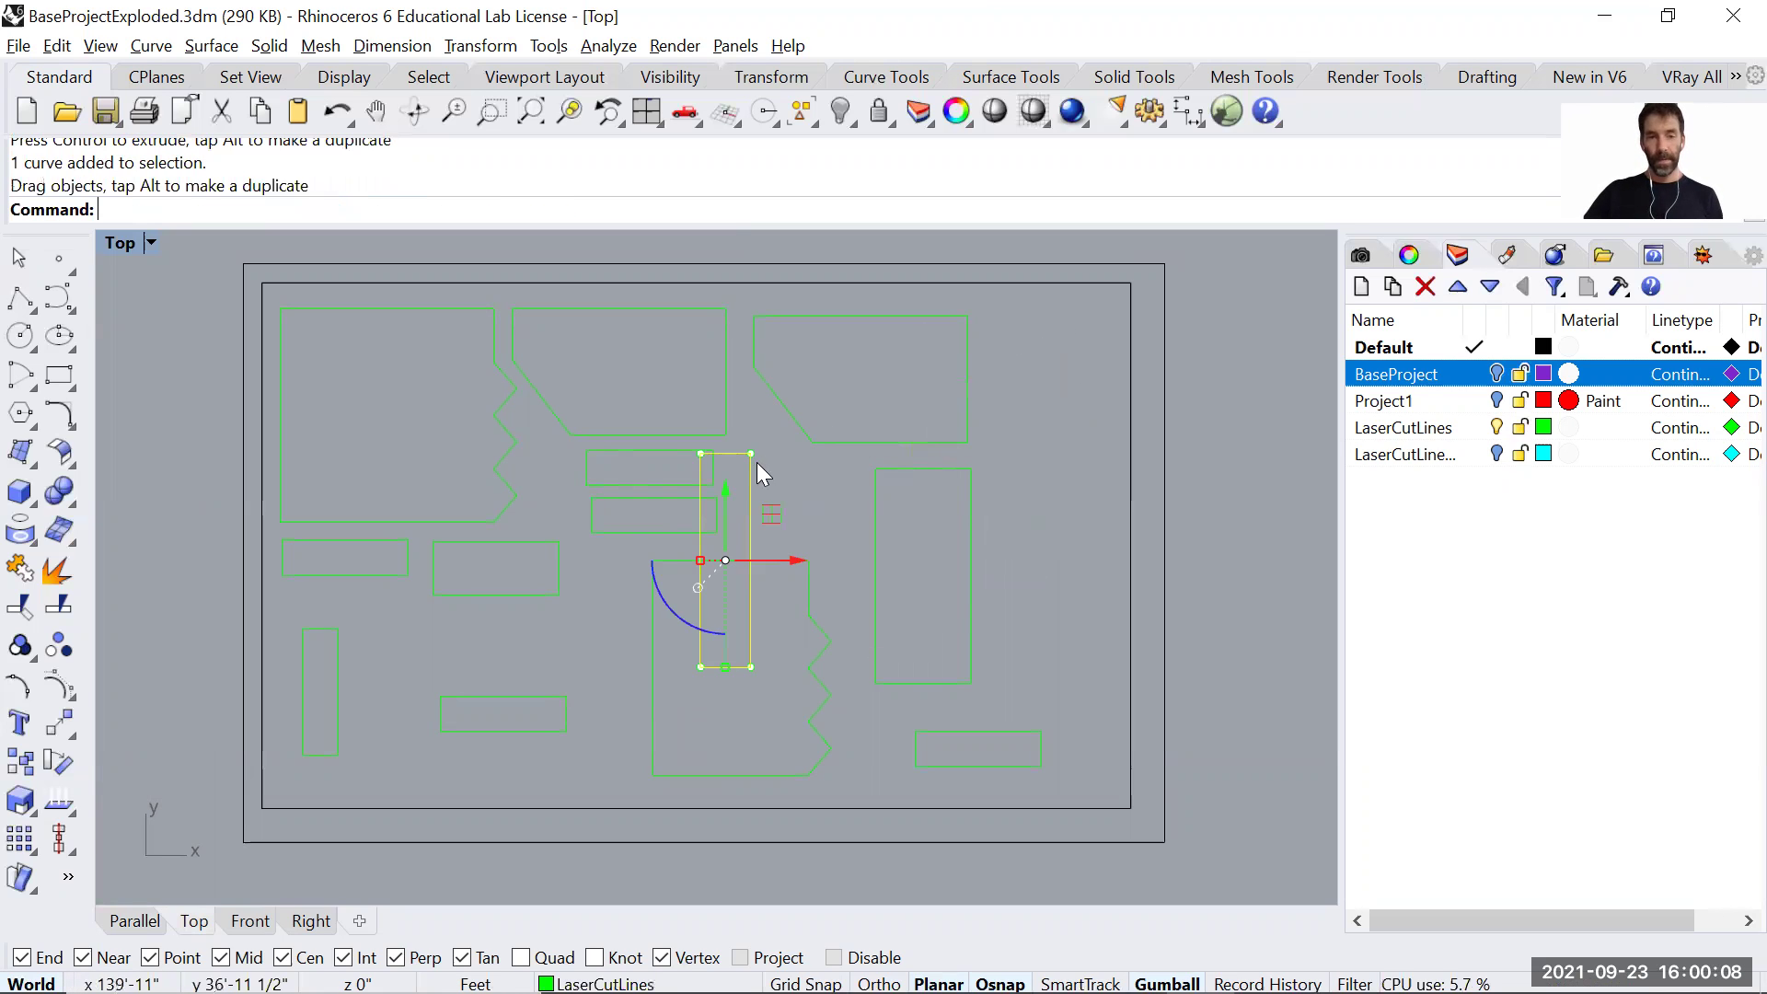
key(ctrl+z)
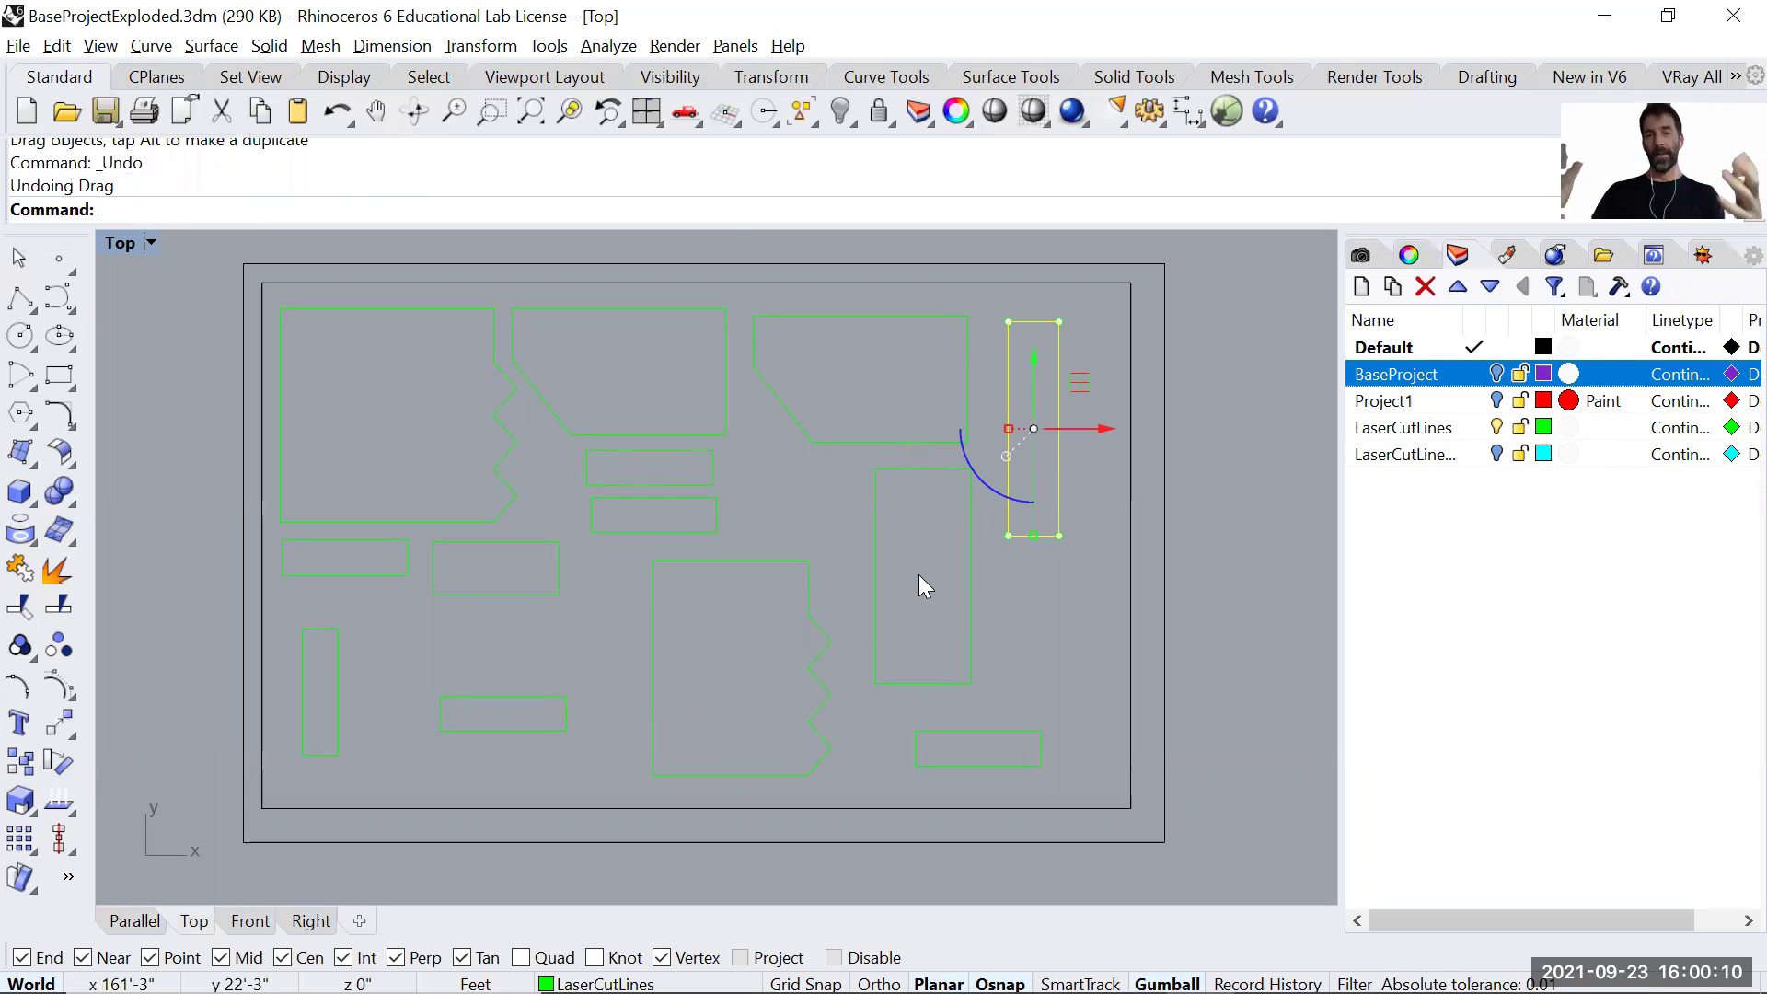
click(1226, 606)
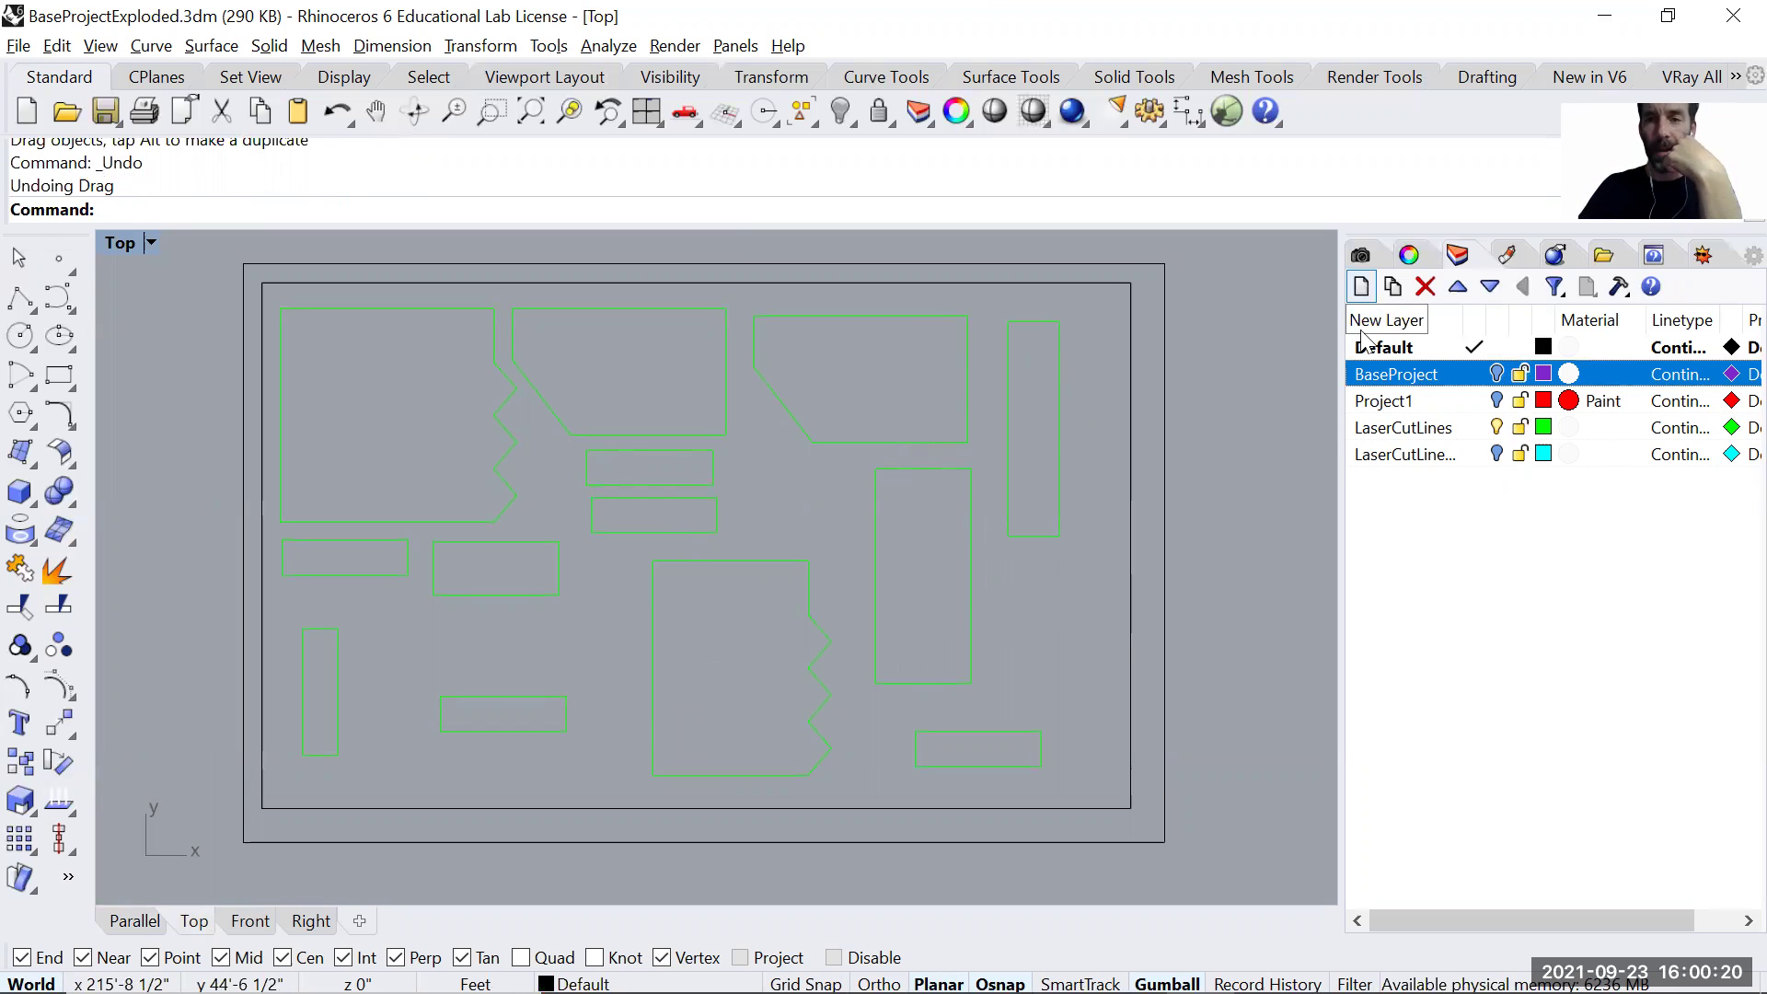
Add three new layers below the laser-cut line layers and name the first one Cut.
click(1394, 454)
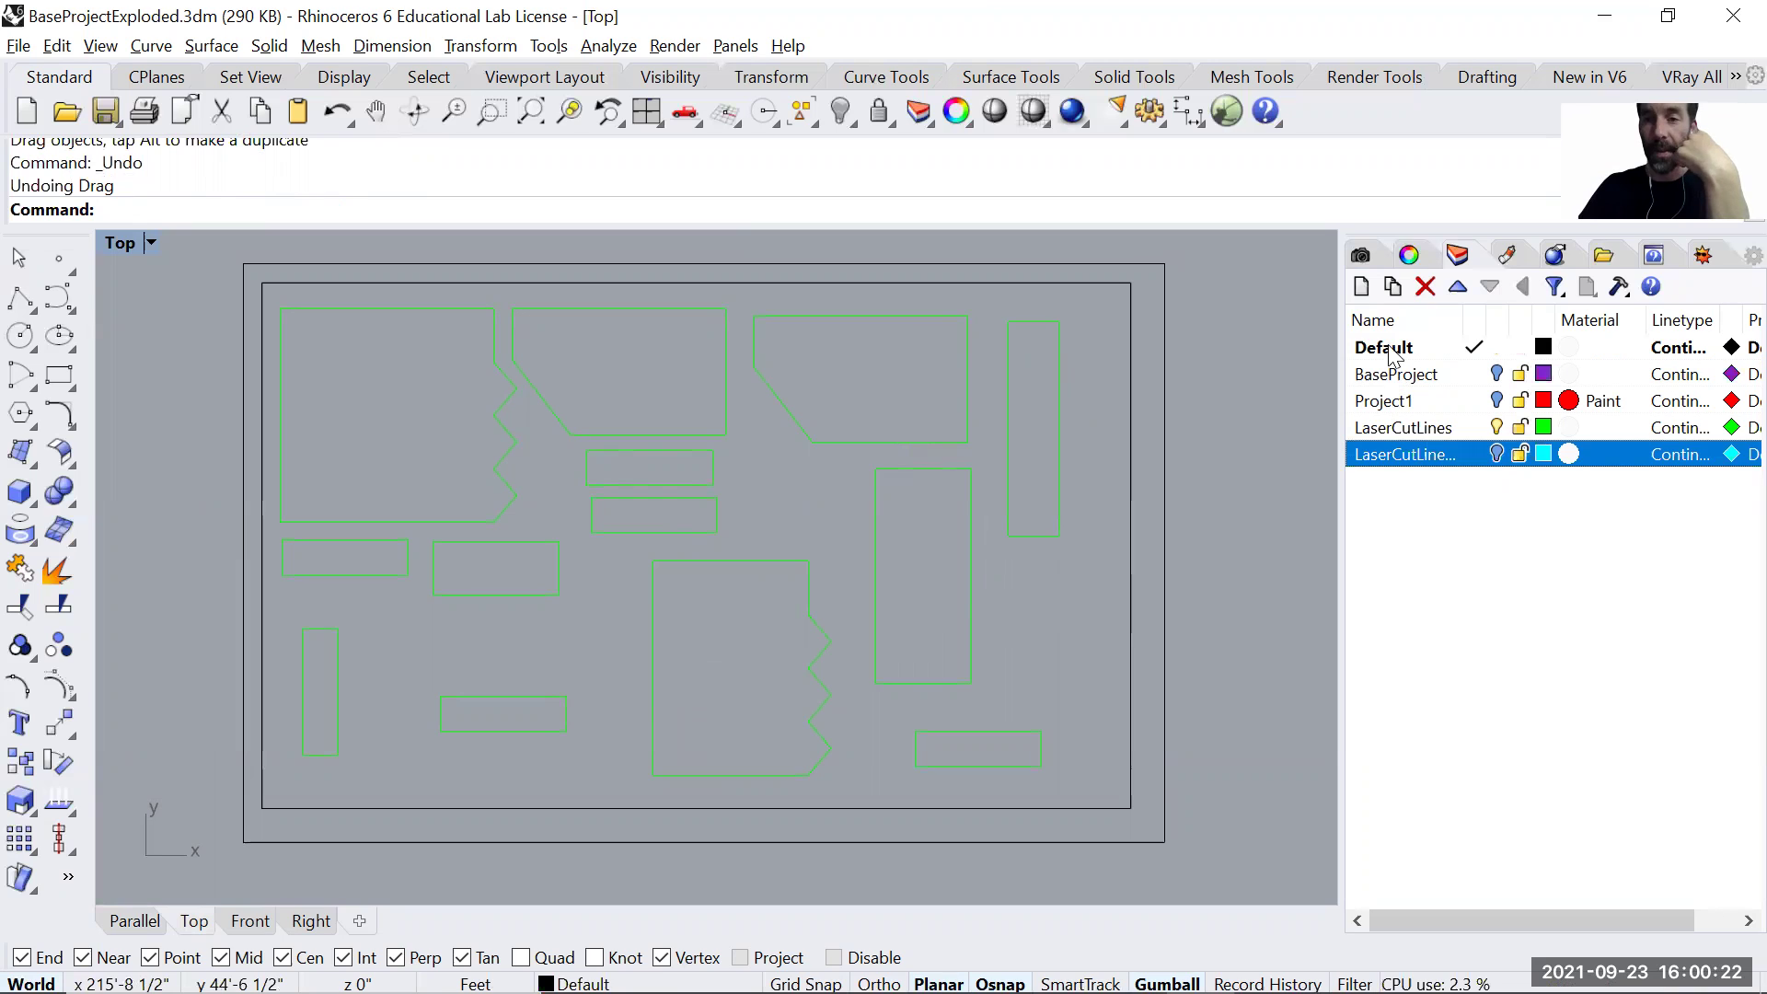
click(1361, 287)
click(1361, 287)
click(1361, 287)
click(1388, 481)
click(1388, 480)
text(Cut)
key(Return)
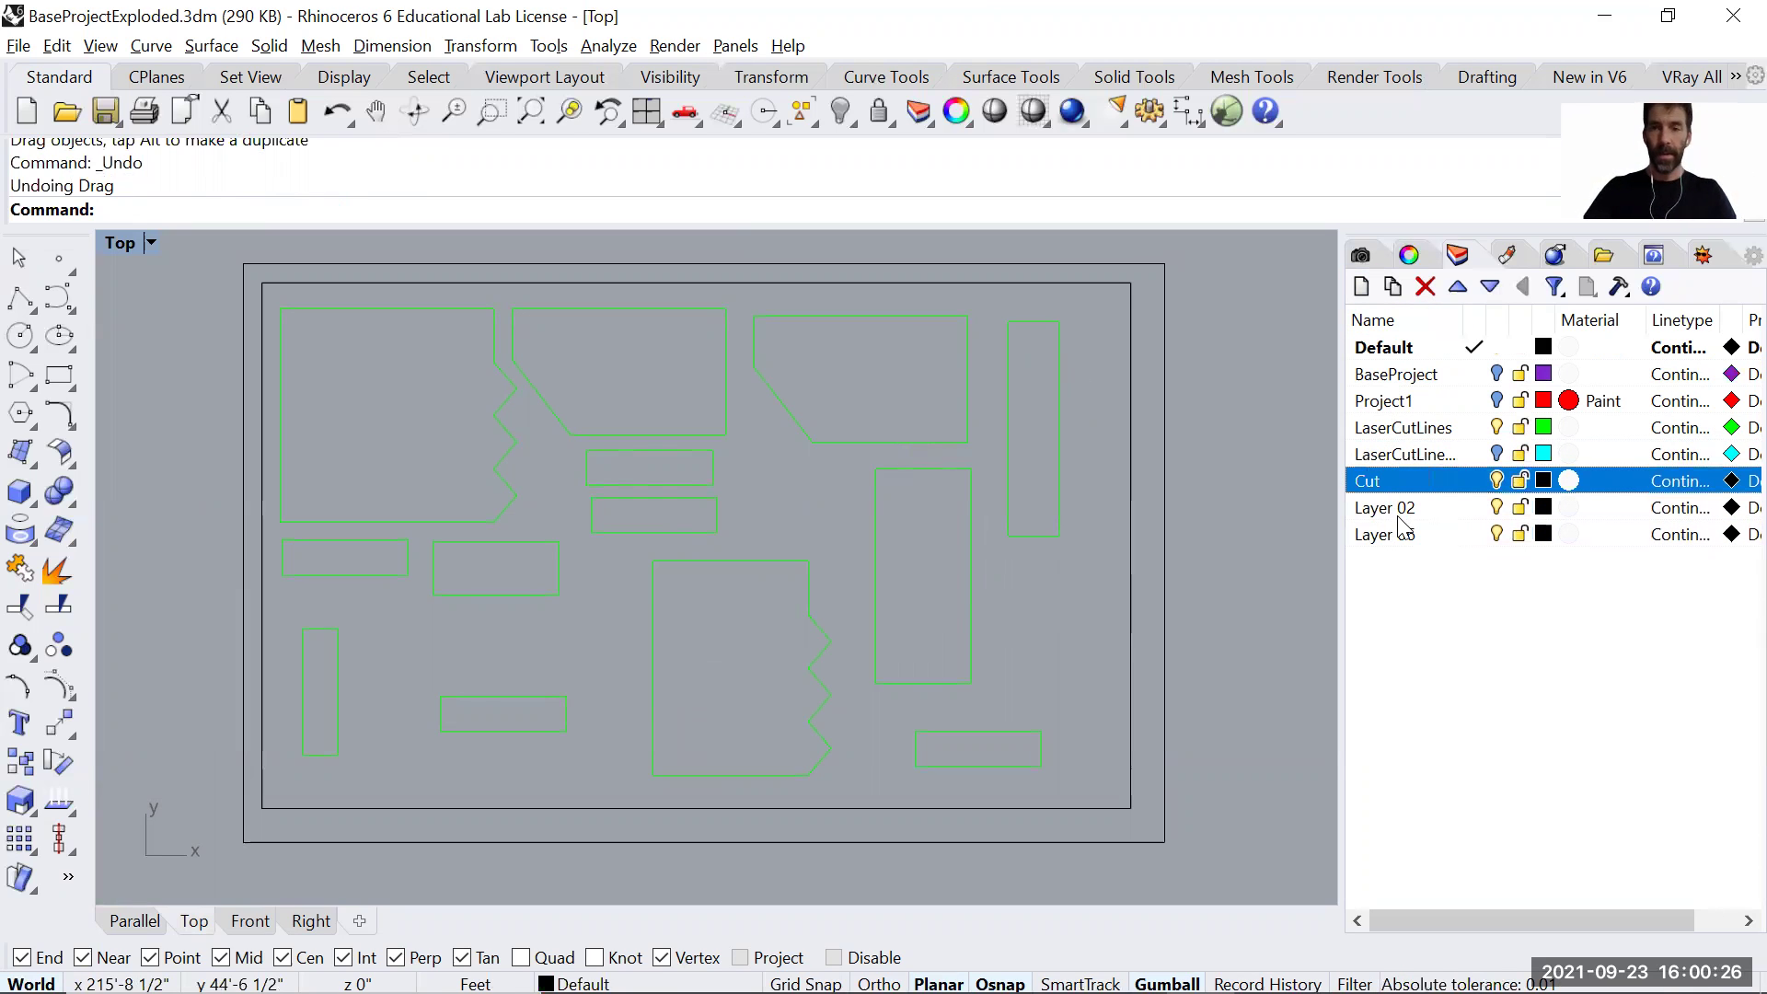
Name the second new layer Cut1 and rename the Cut layer as Cut2.
click(1405, 512)
click(1405, 511)
text(Cut1)
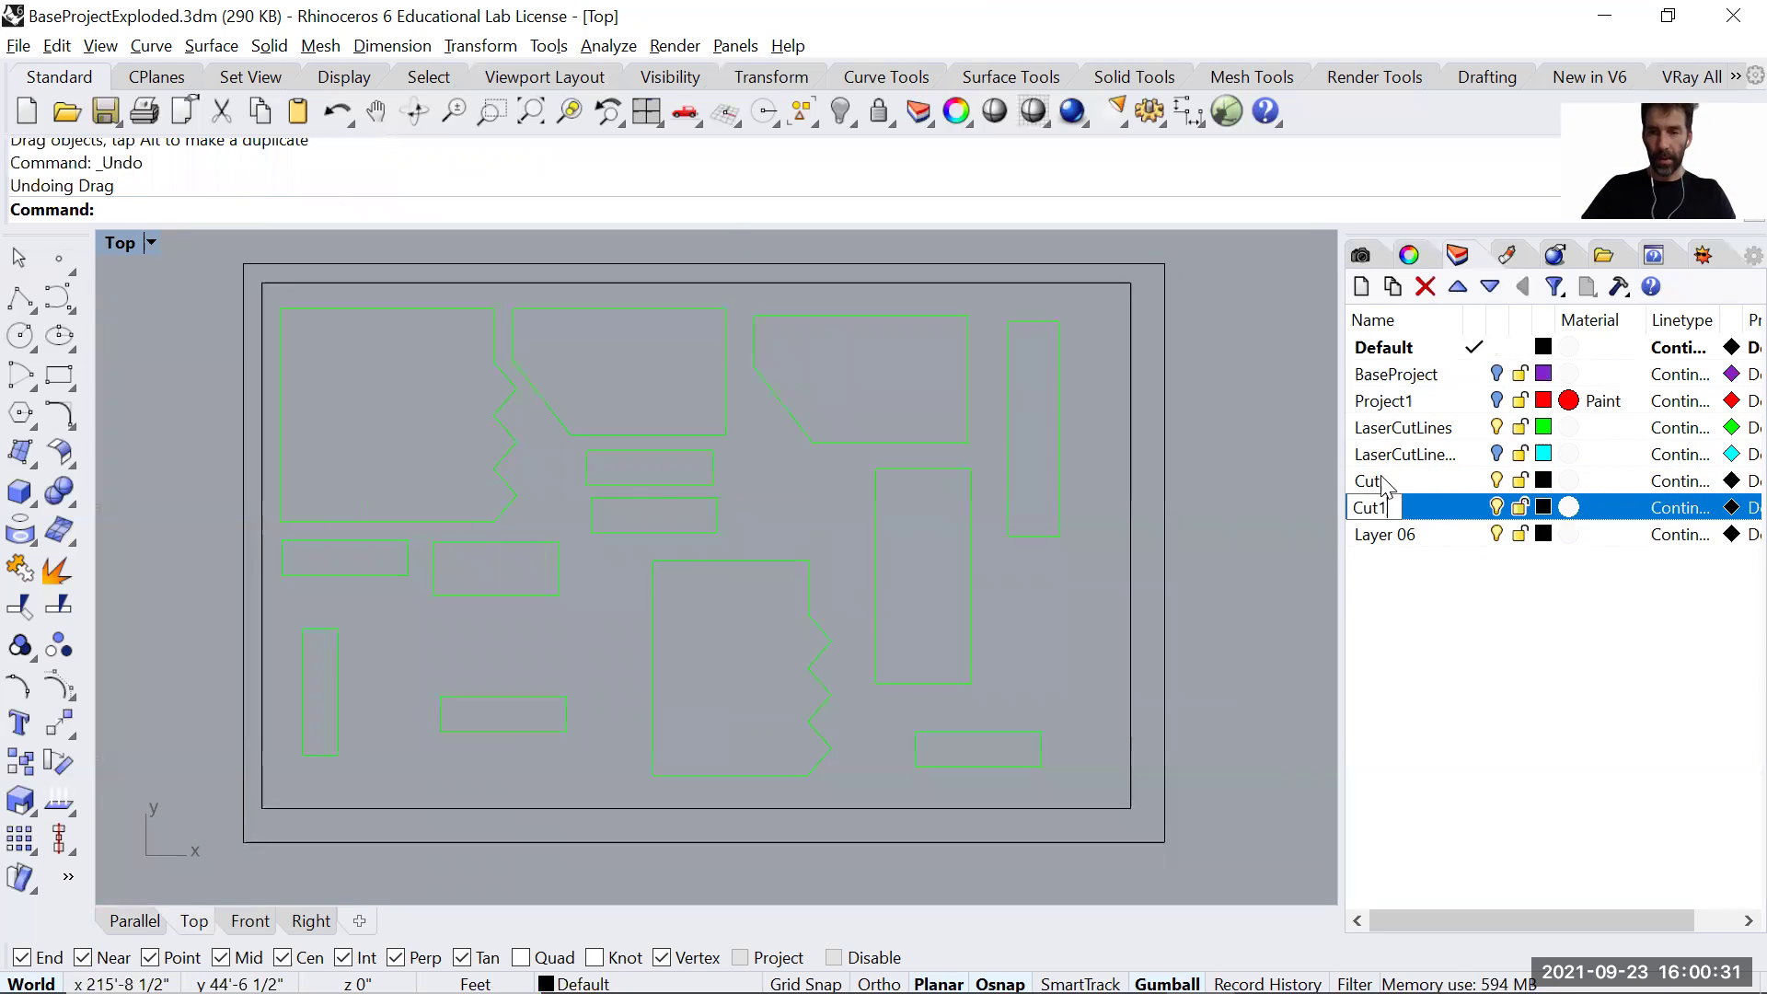
click(1384, 480)
click(1384, 480)
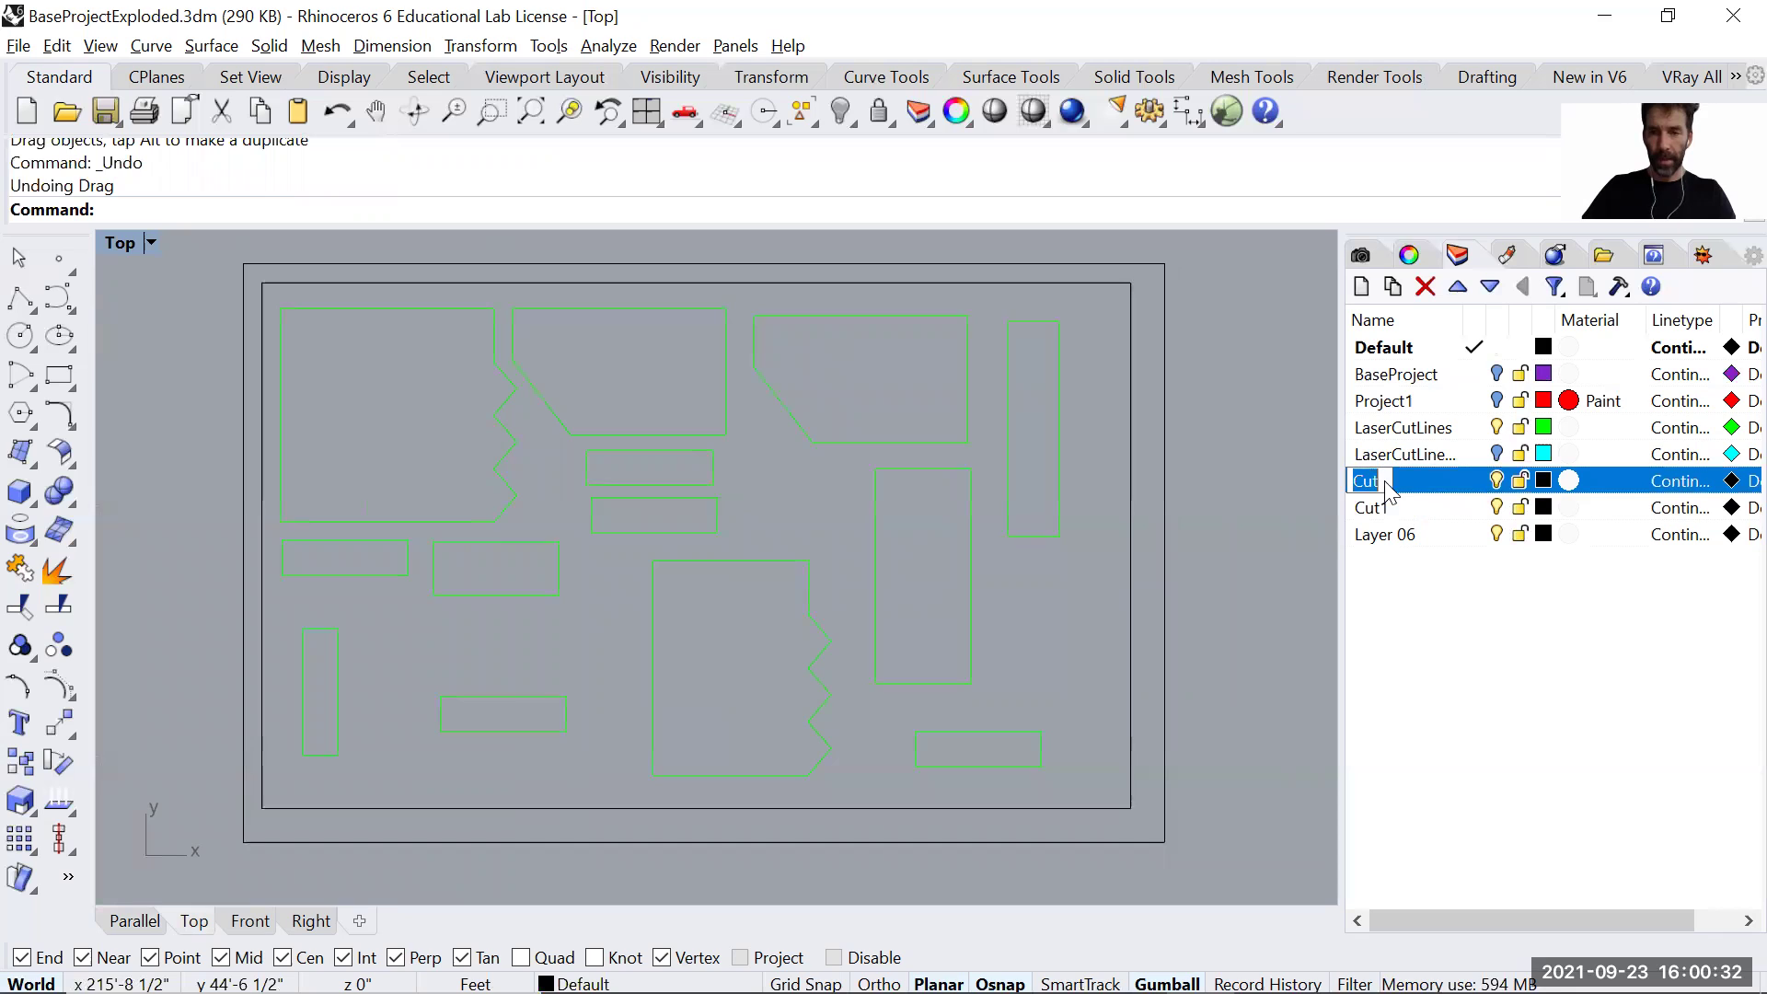
text(2)
Rename the third new layer, Layer 06, as Score.
click(1402, 543)
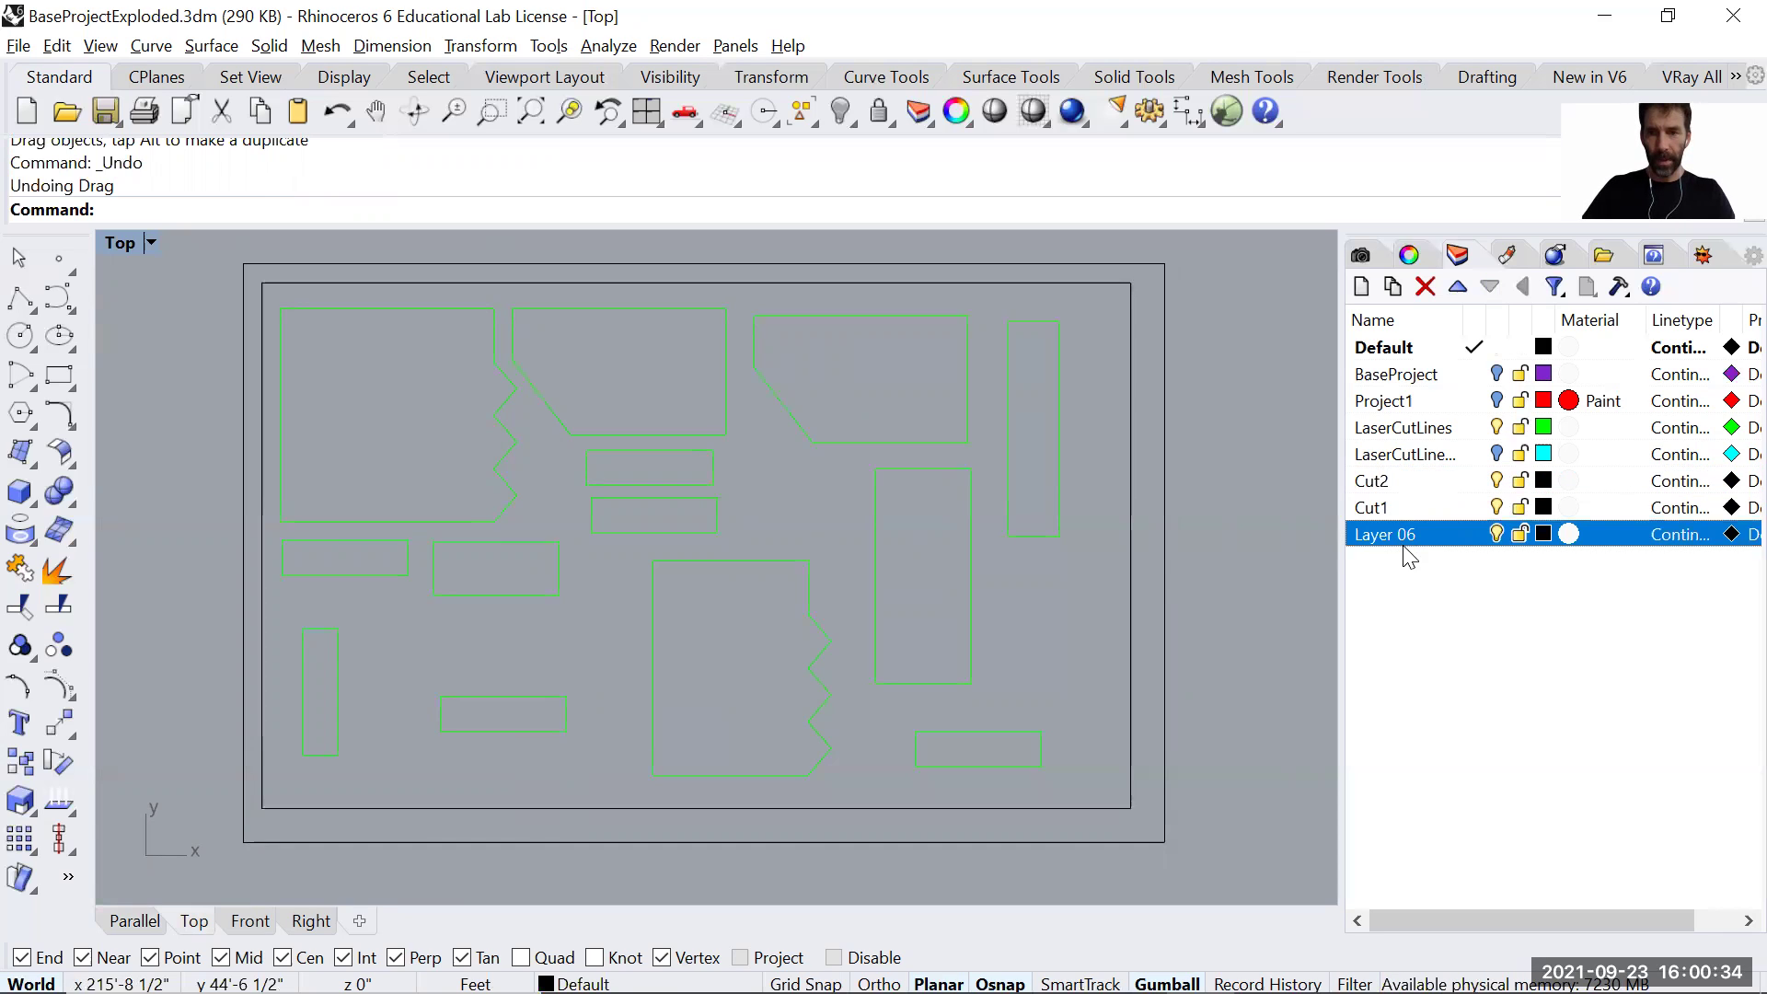
click(1401, 538)
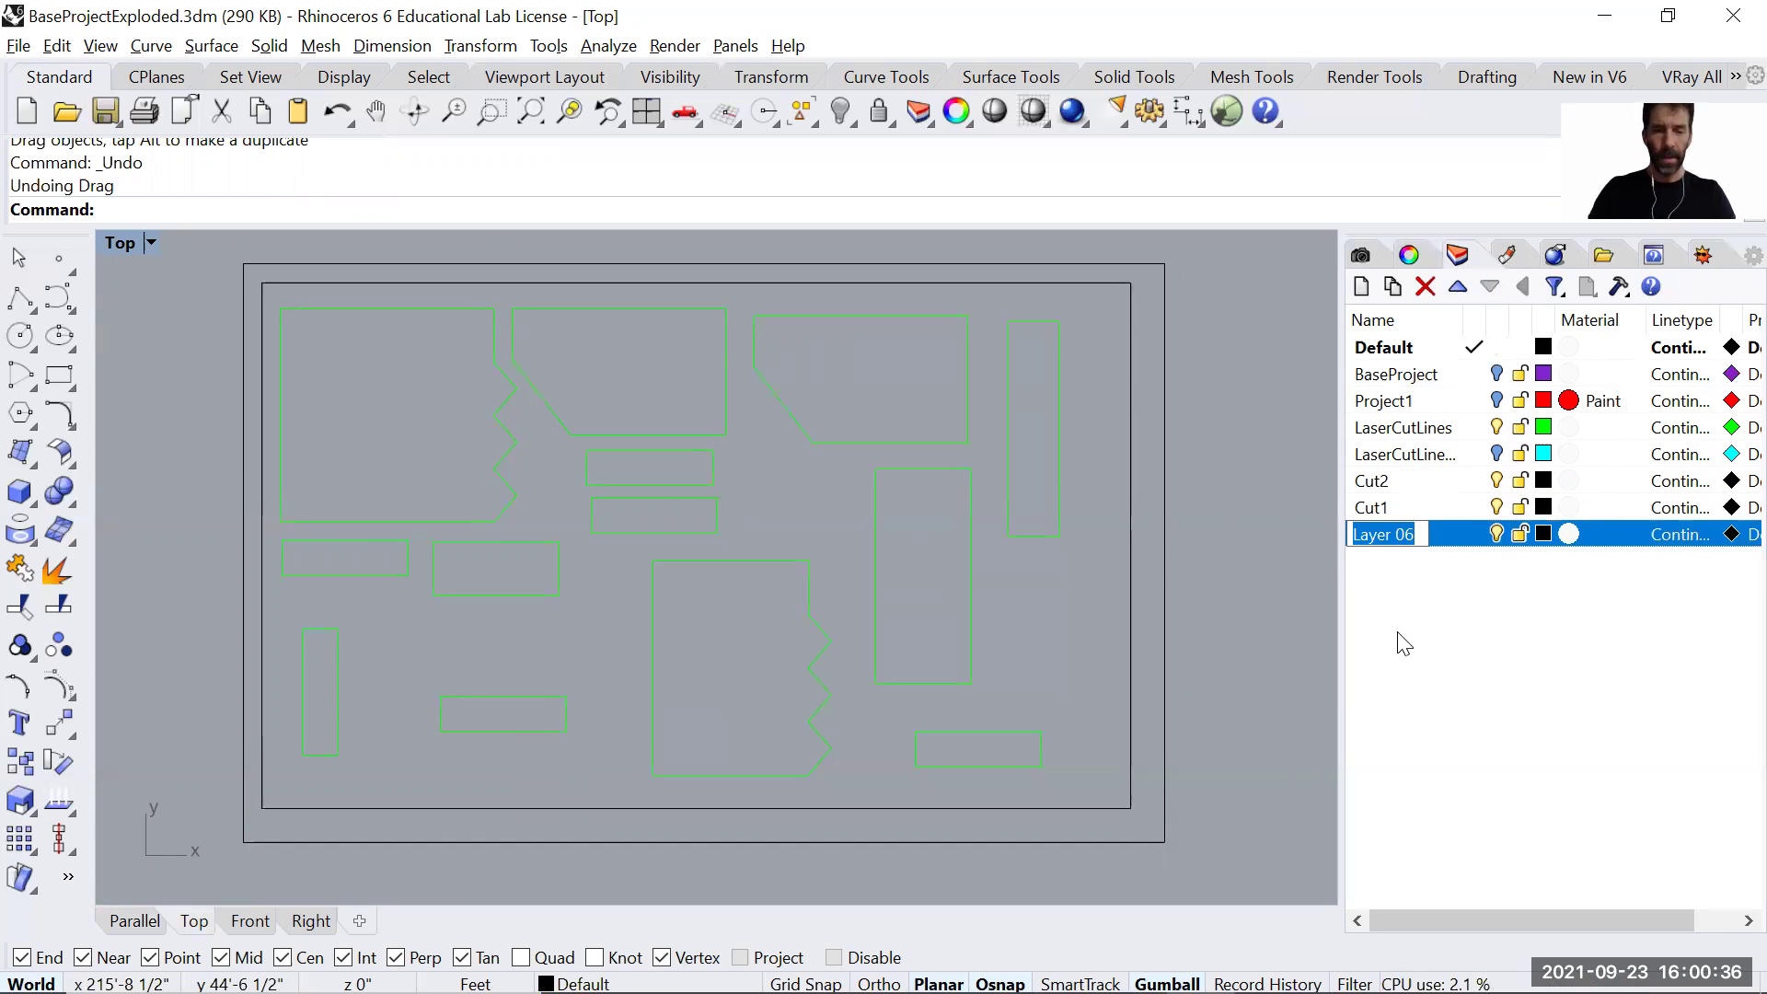
text(Score)
key(Return)
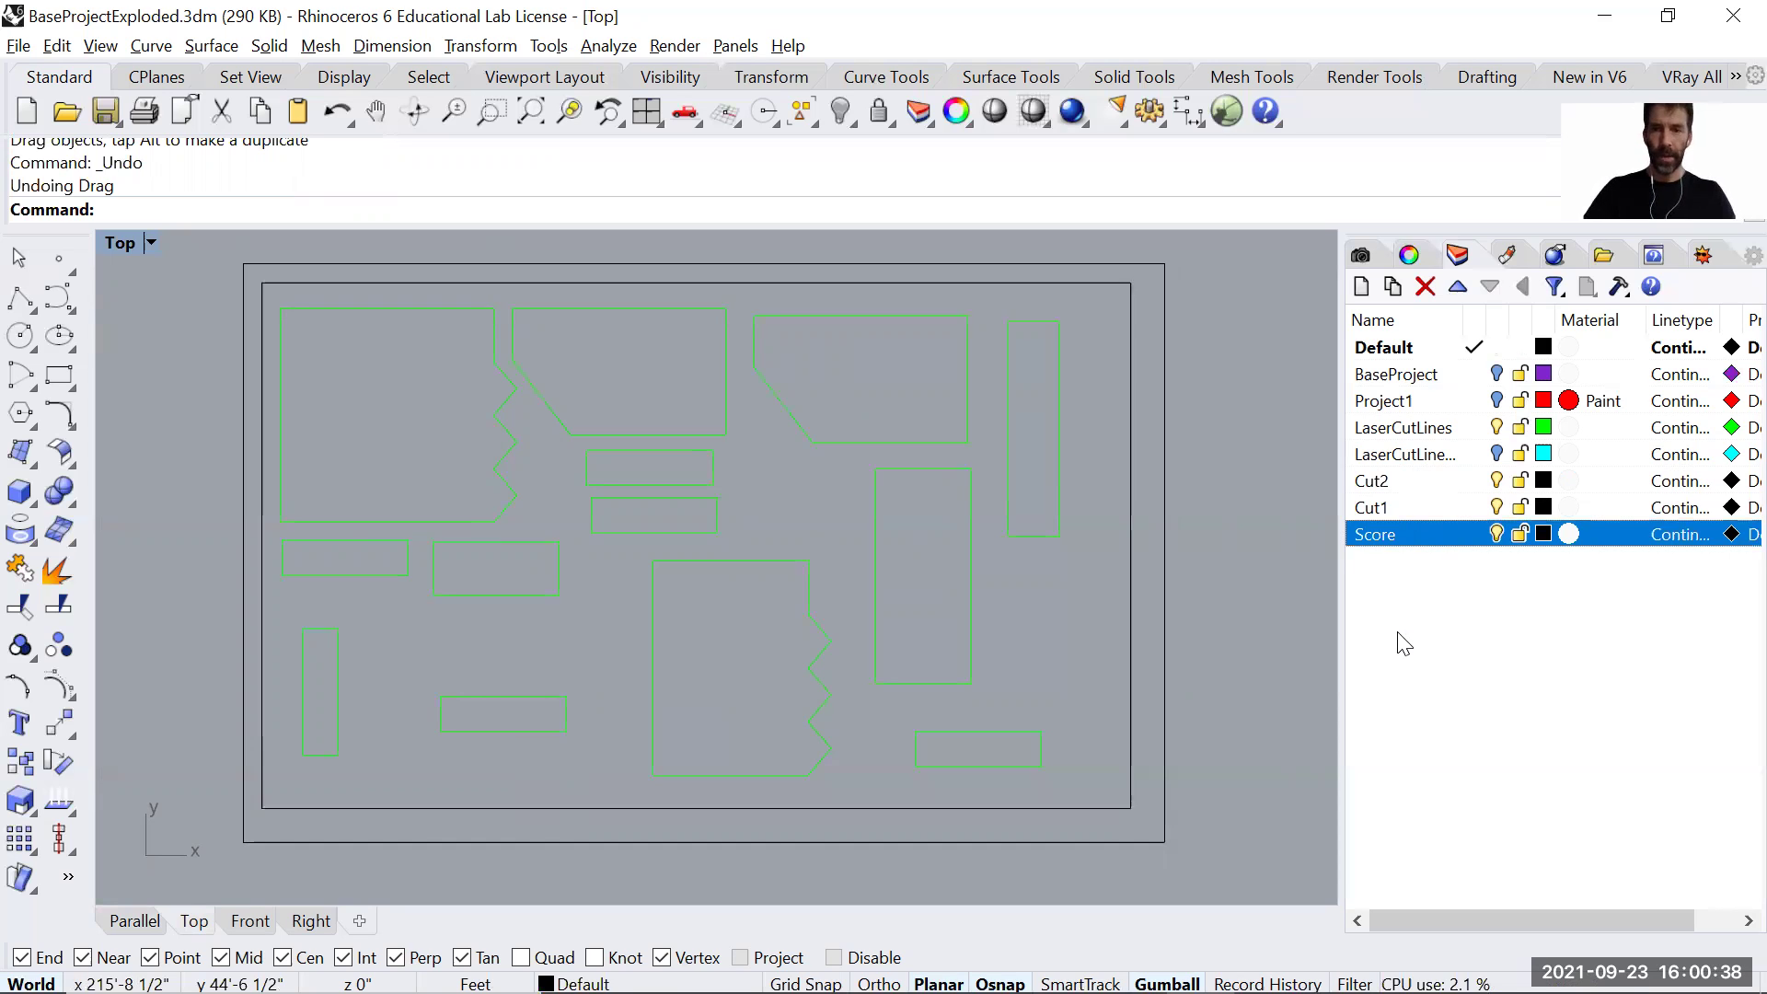
click(1503, 661)
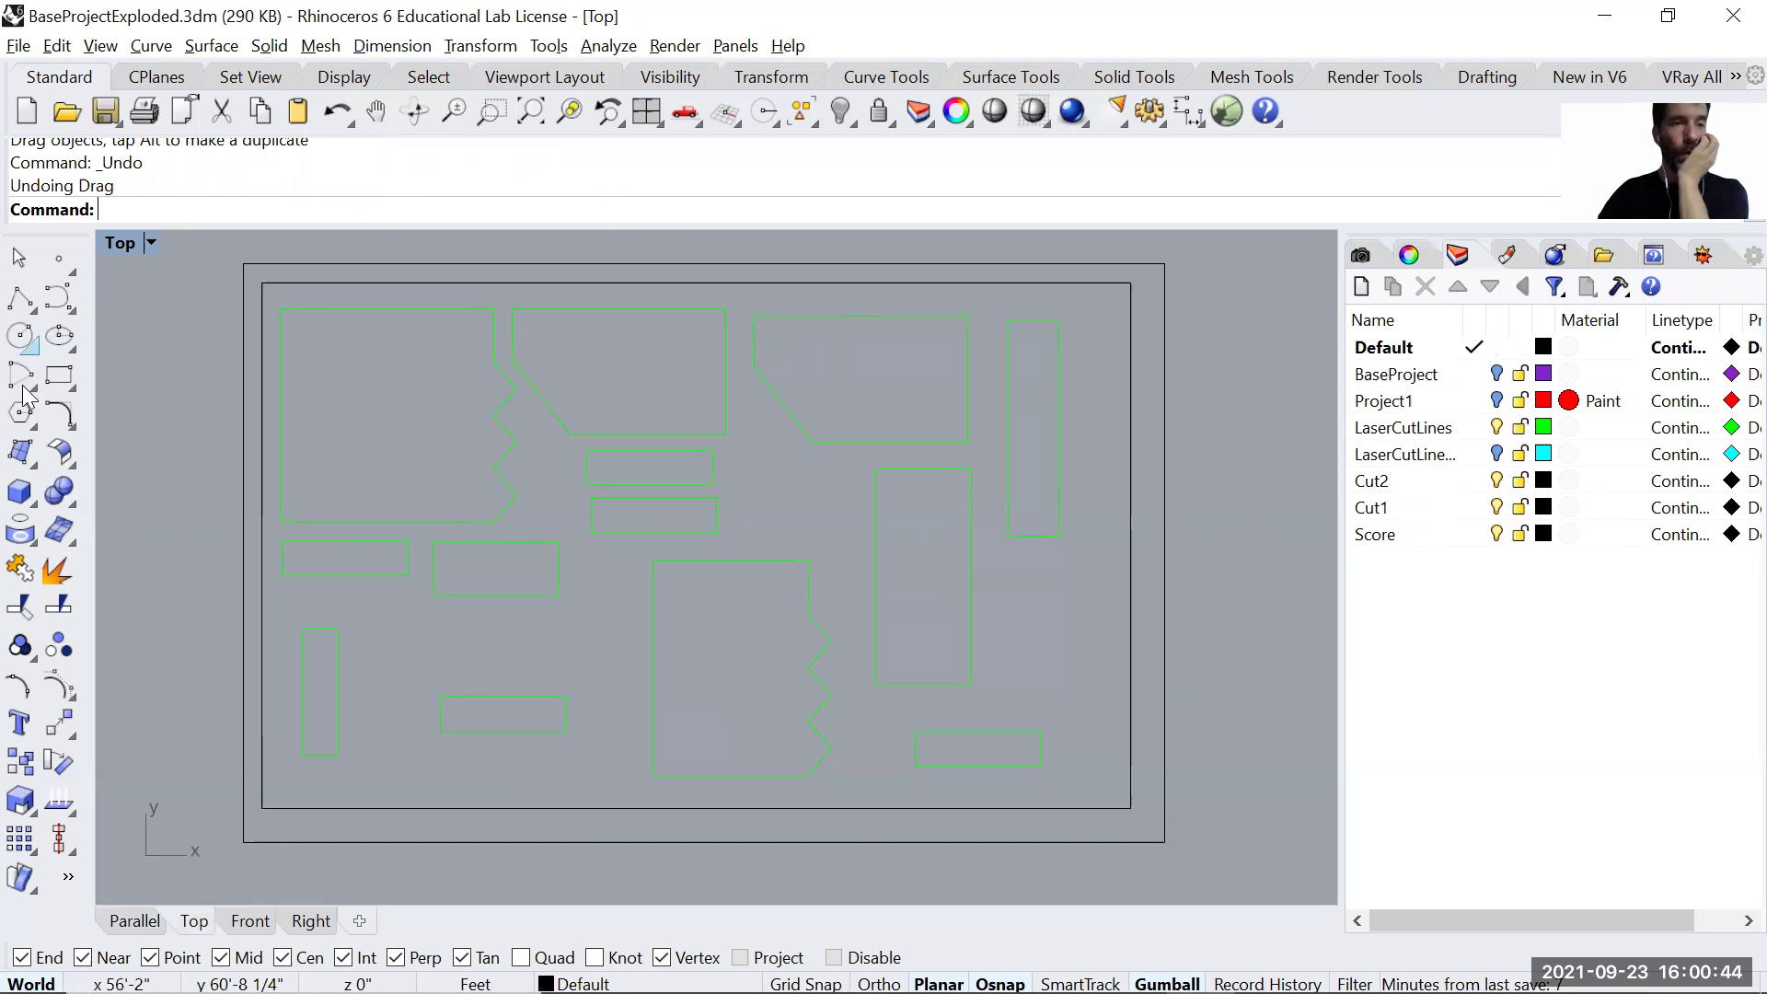
Draw a small, nearly circular ellipse inside the large jagged outline in the sheet's upper-left area.
click(61, 342)
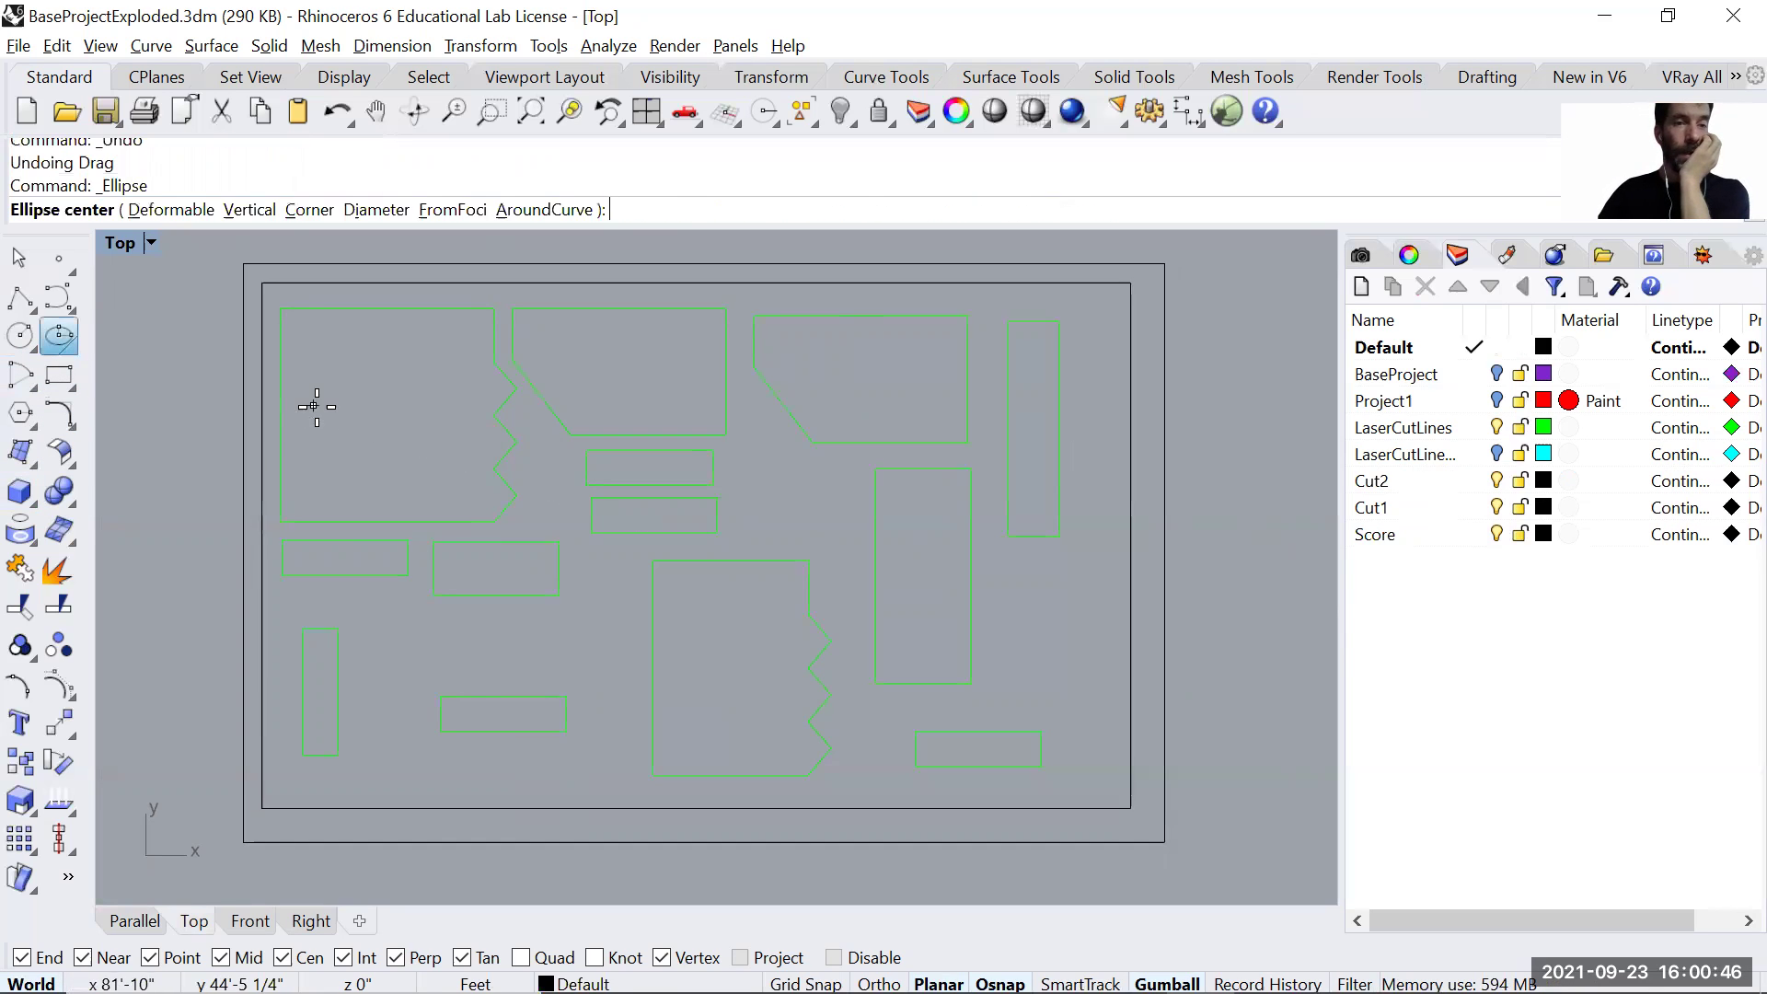
click(346, 405)
click(346, 405)
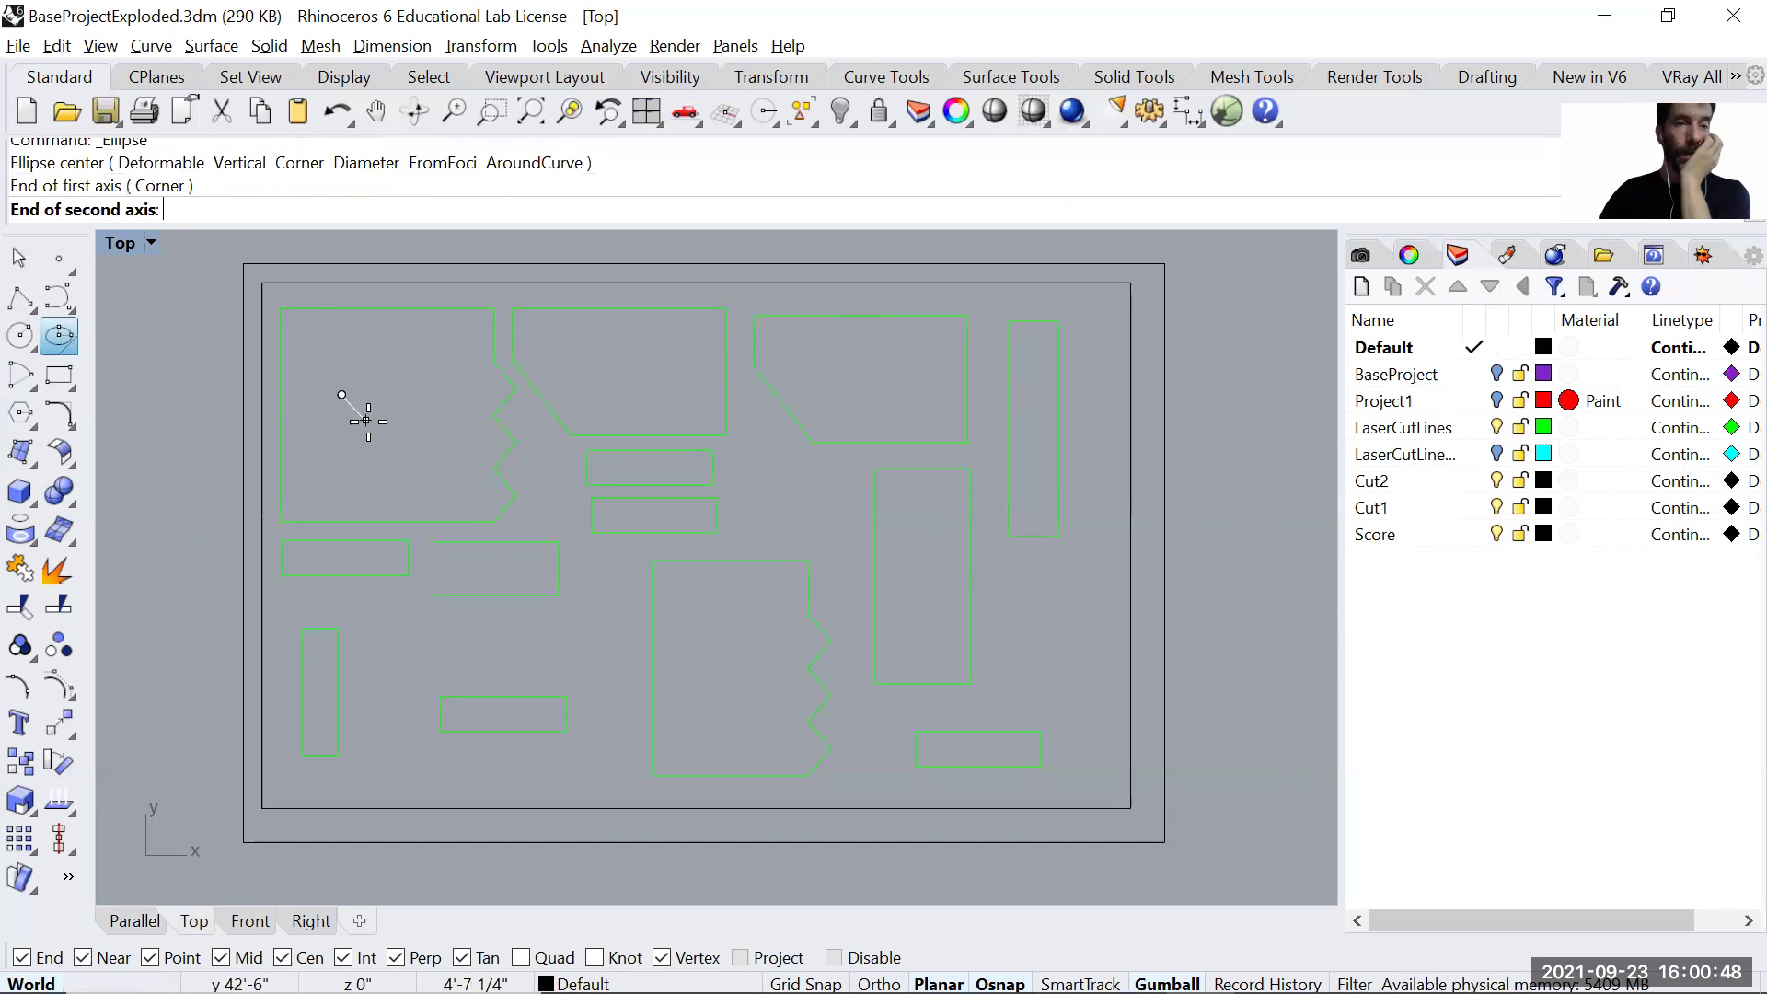
click(365, 419)
right_click(355, 425)
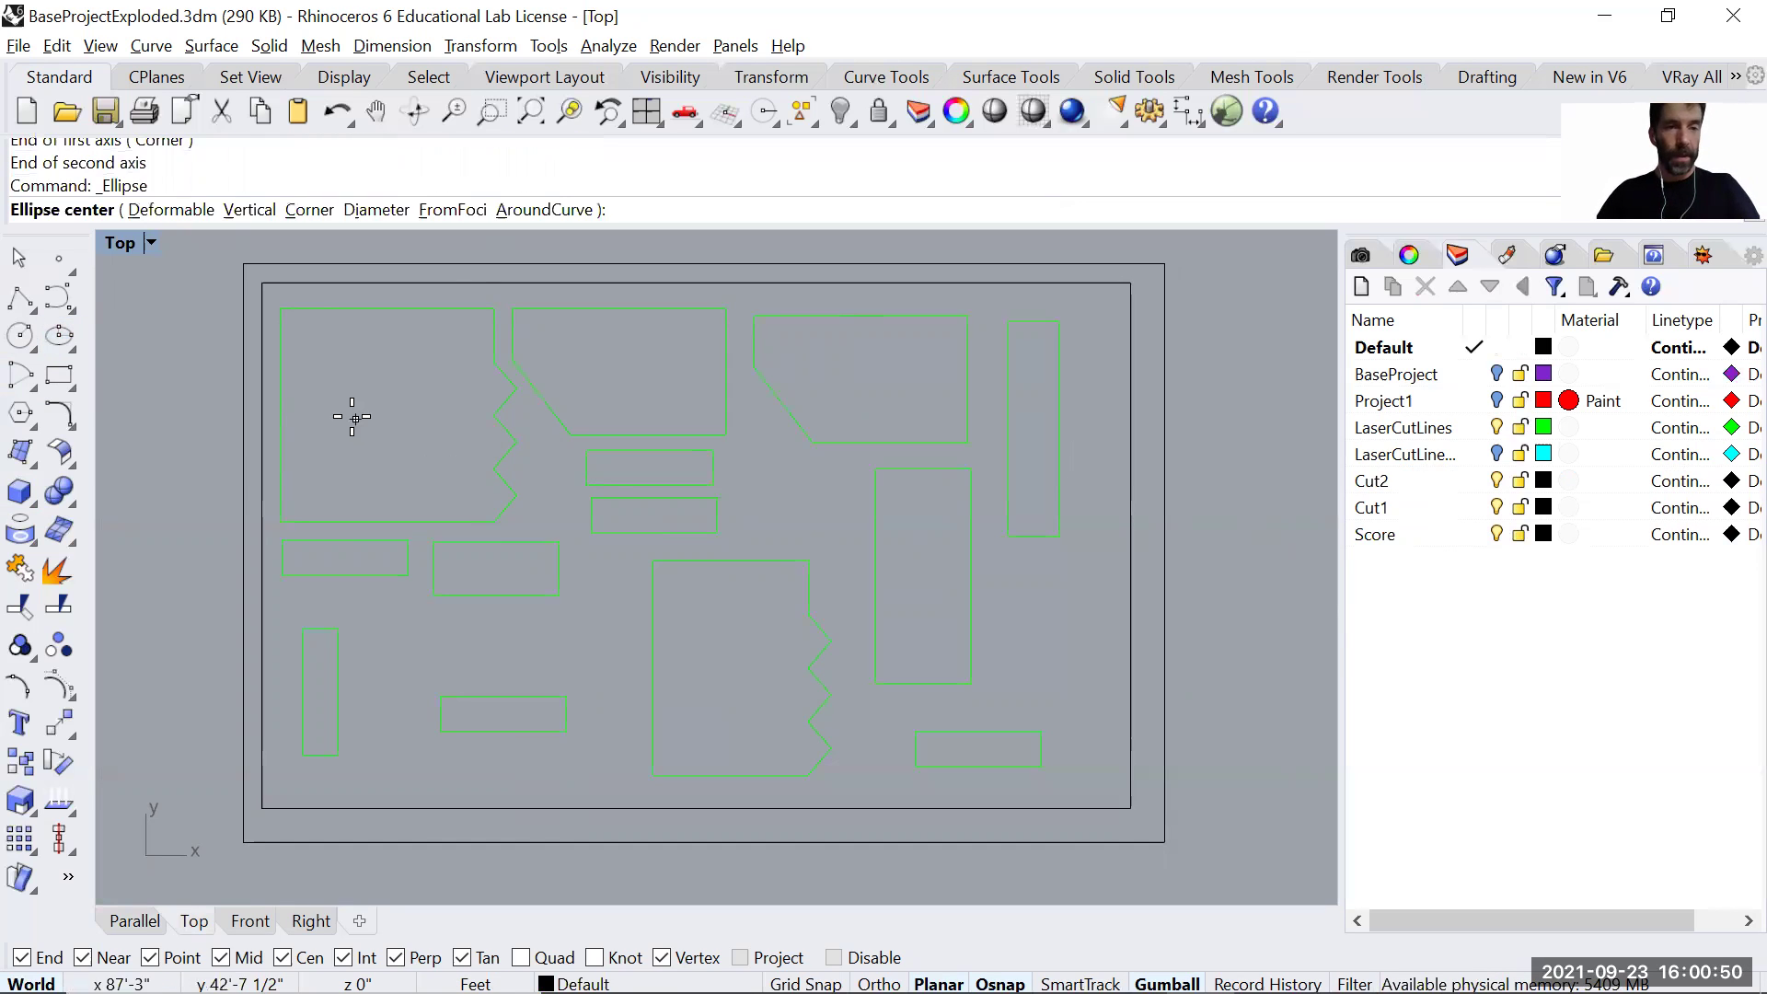
click(347, 413)
click(359, 437)
click(389, 452)
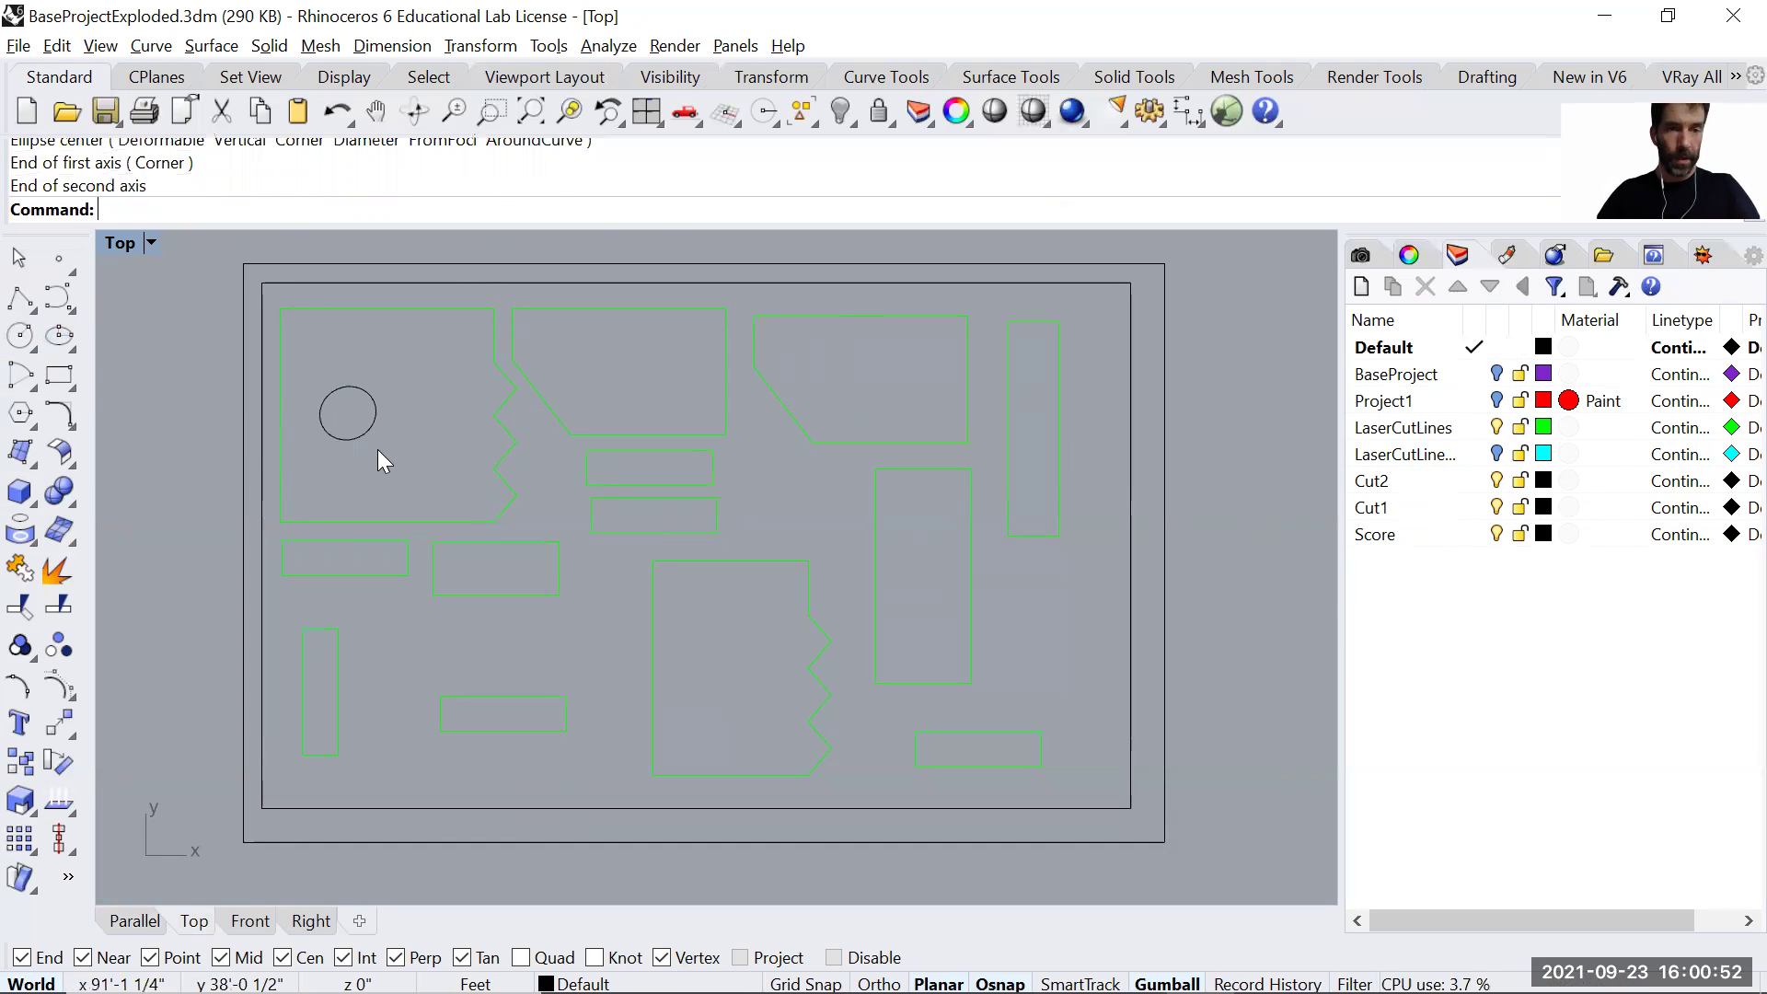
Copy the ellipse into the adjacent clipped-corner outline and into the lower jagged outline.
click(363, 434)
key(Escape)
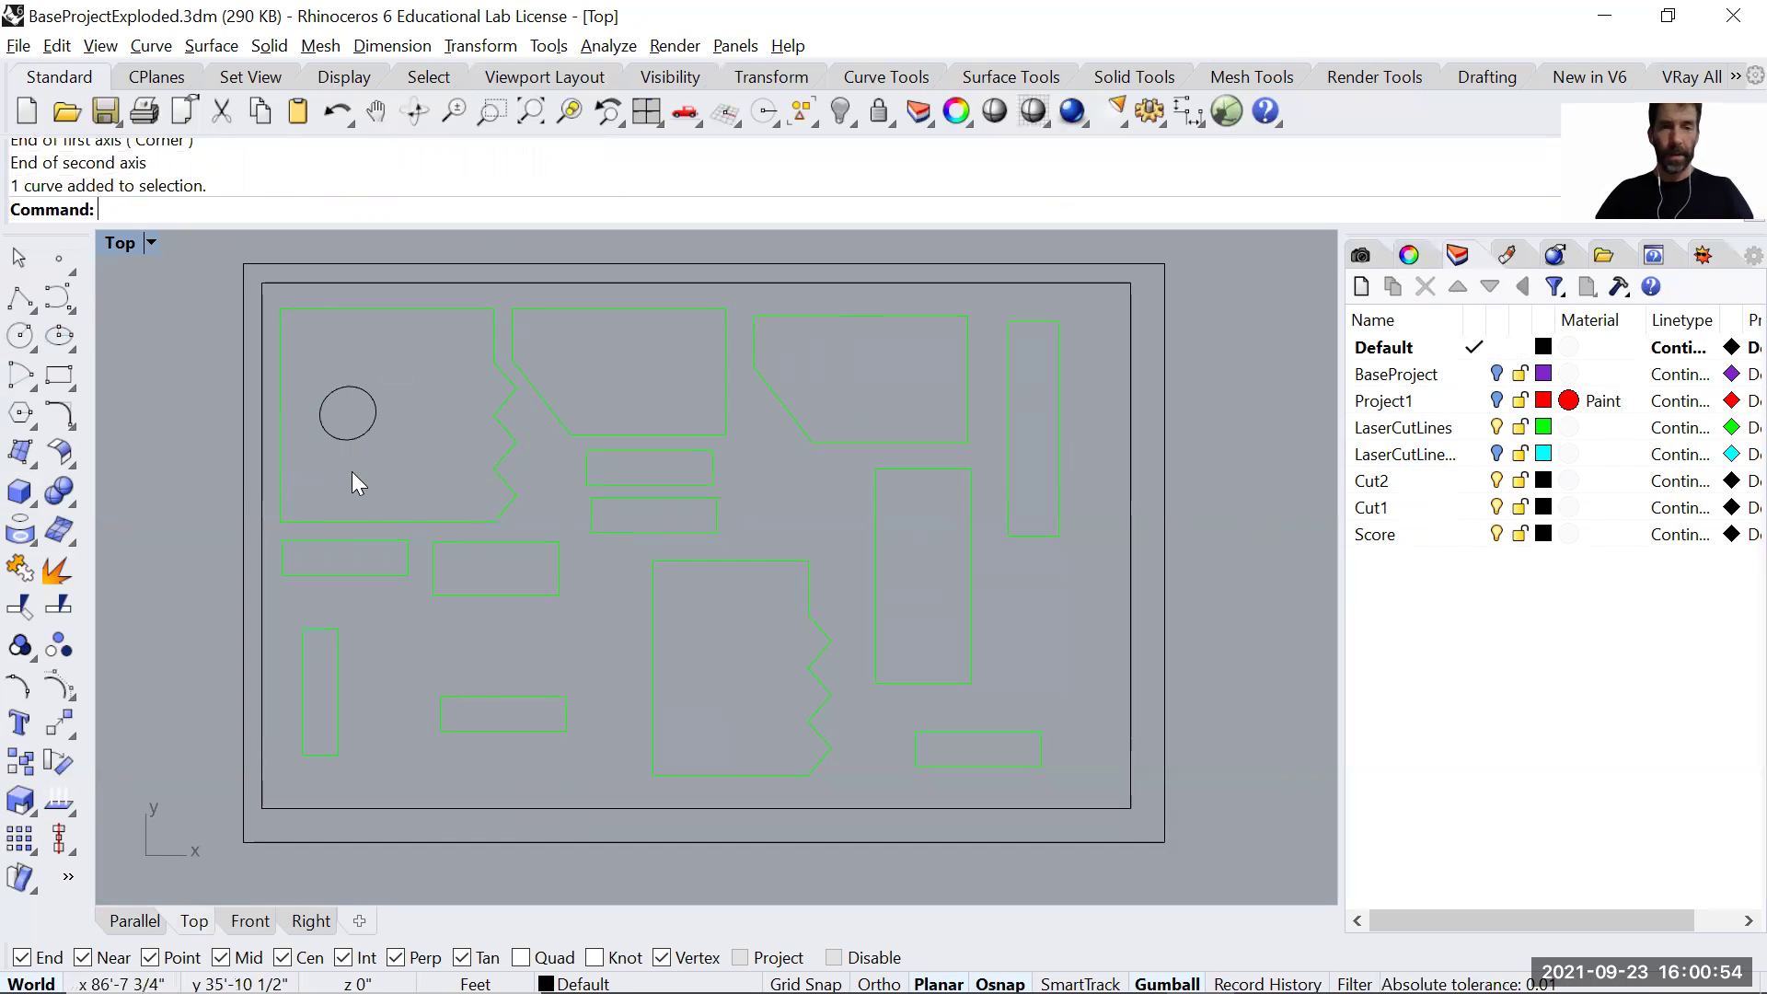
click(371, 428)
text(opy)
key(Return)
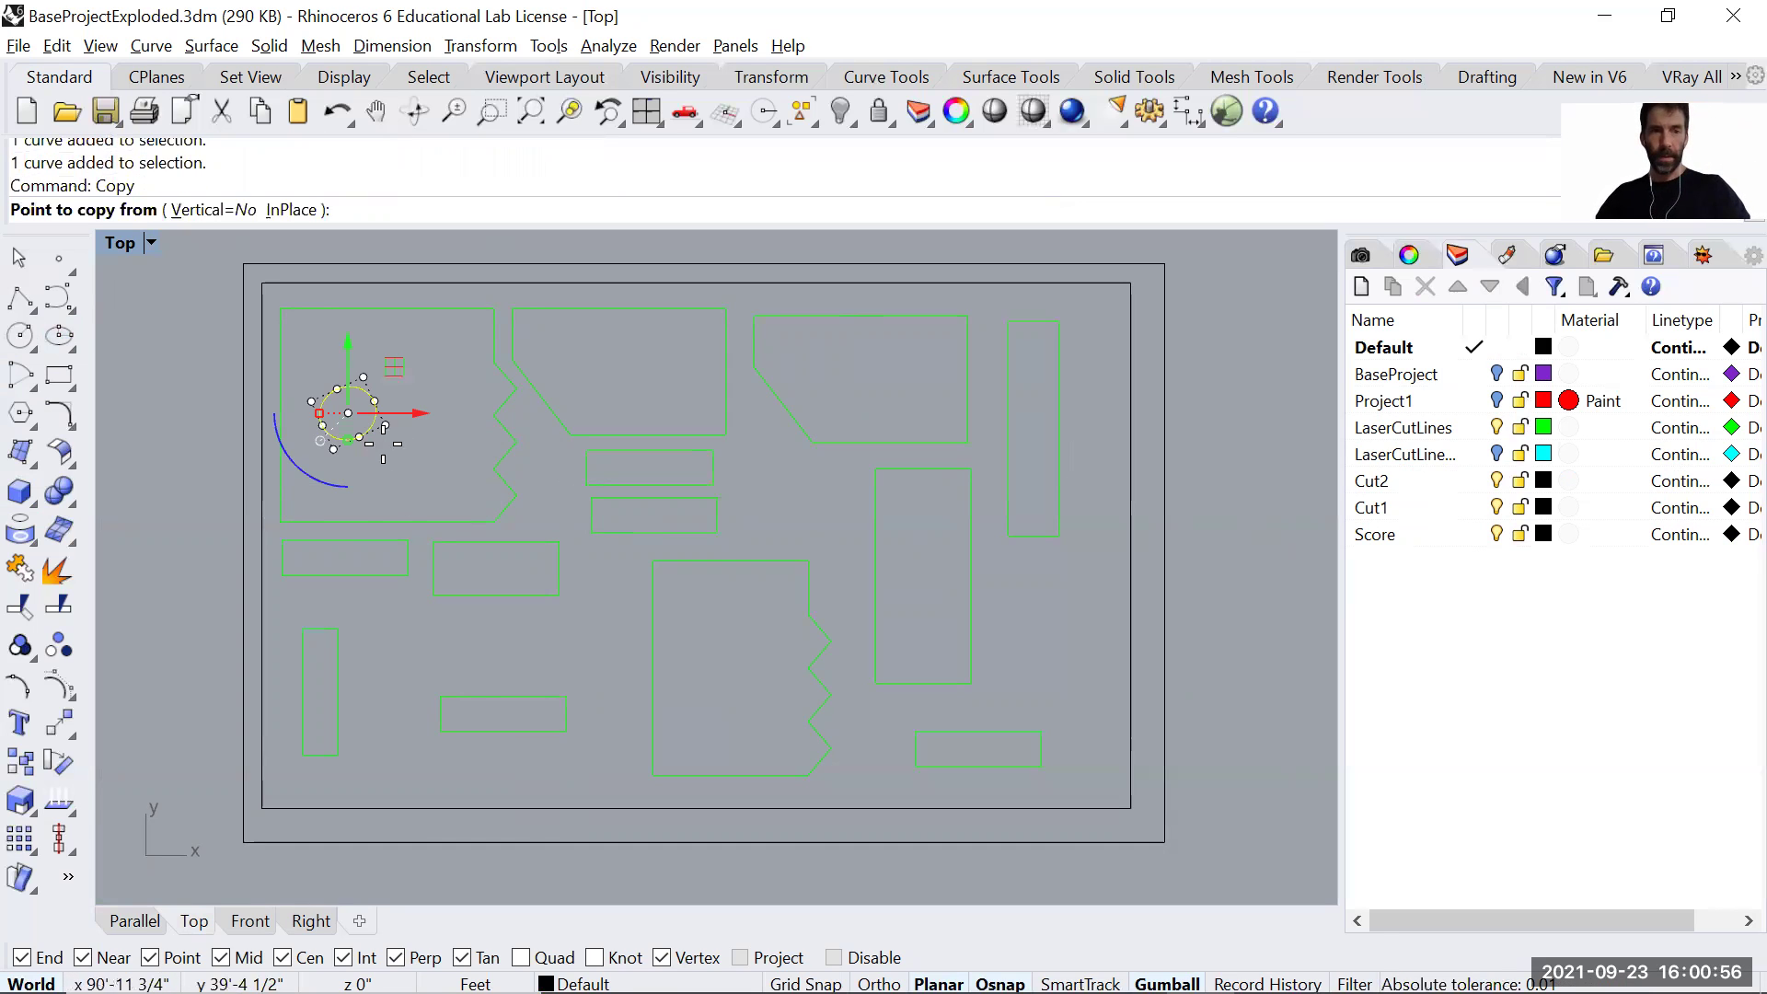
click(374, 455)
click(703, 401)
click(735, 732)
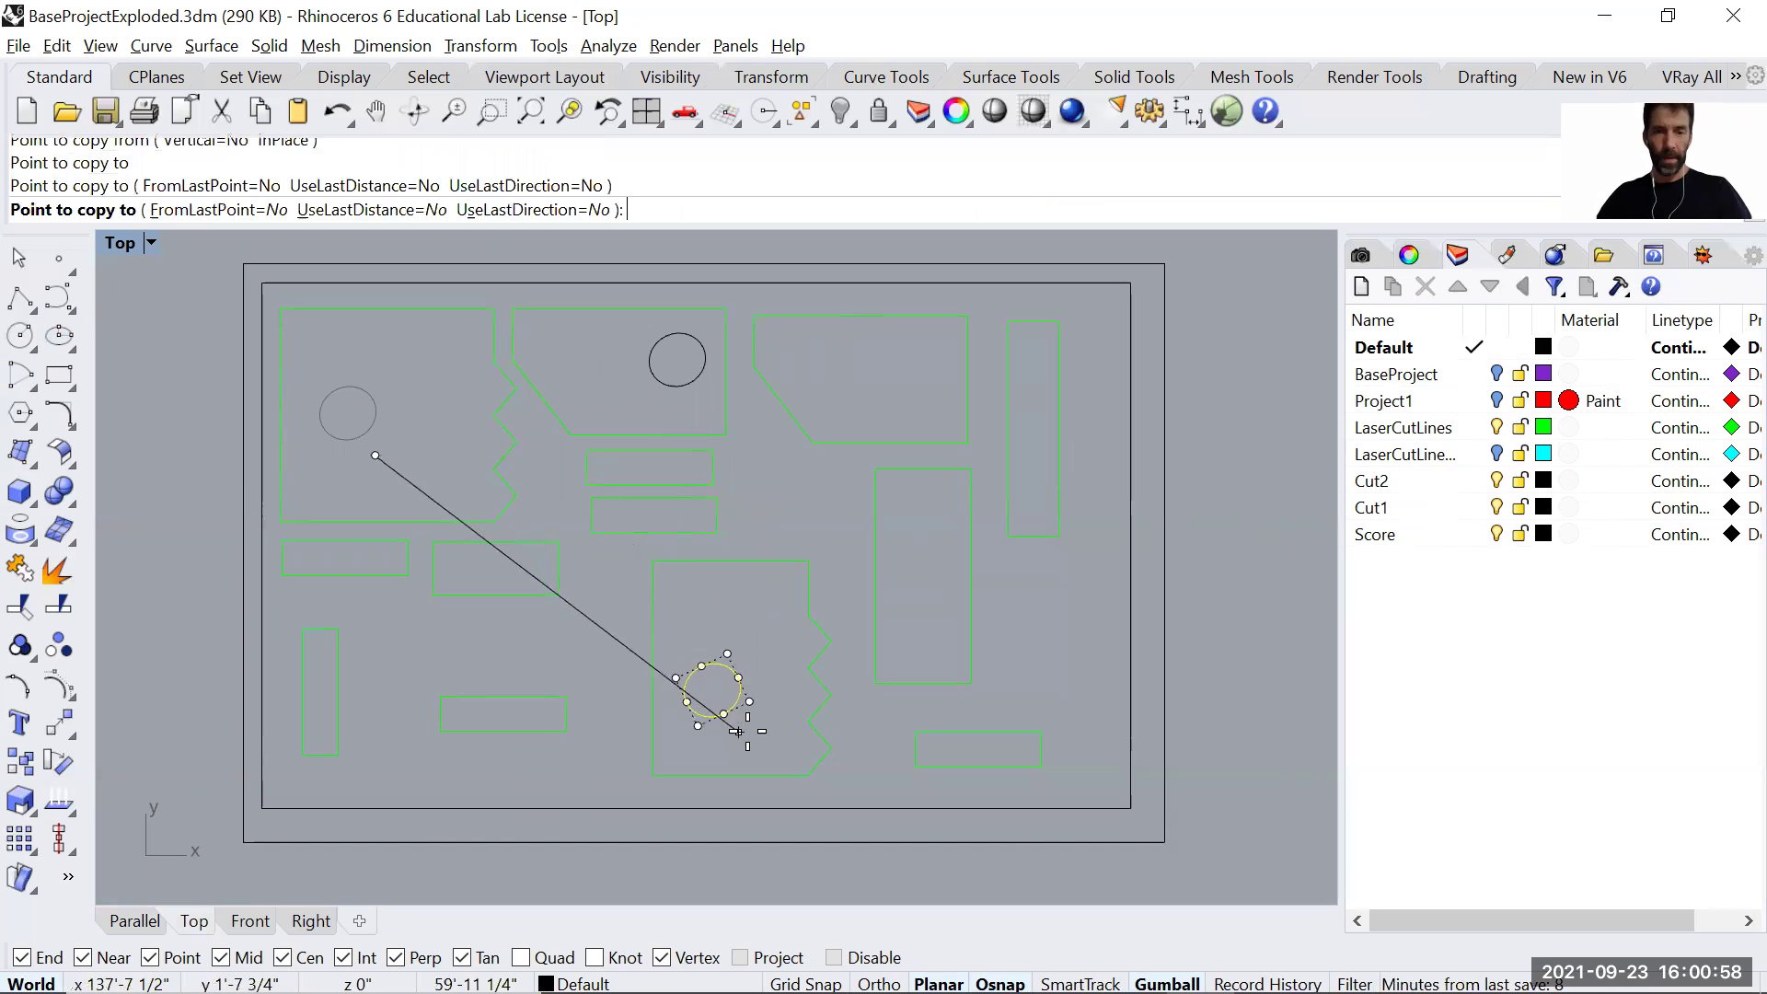
key(Return)
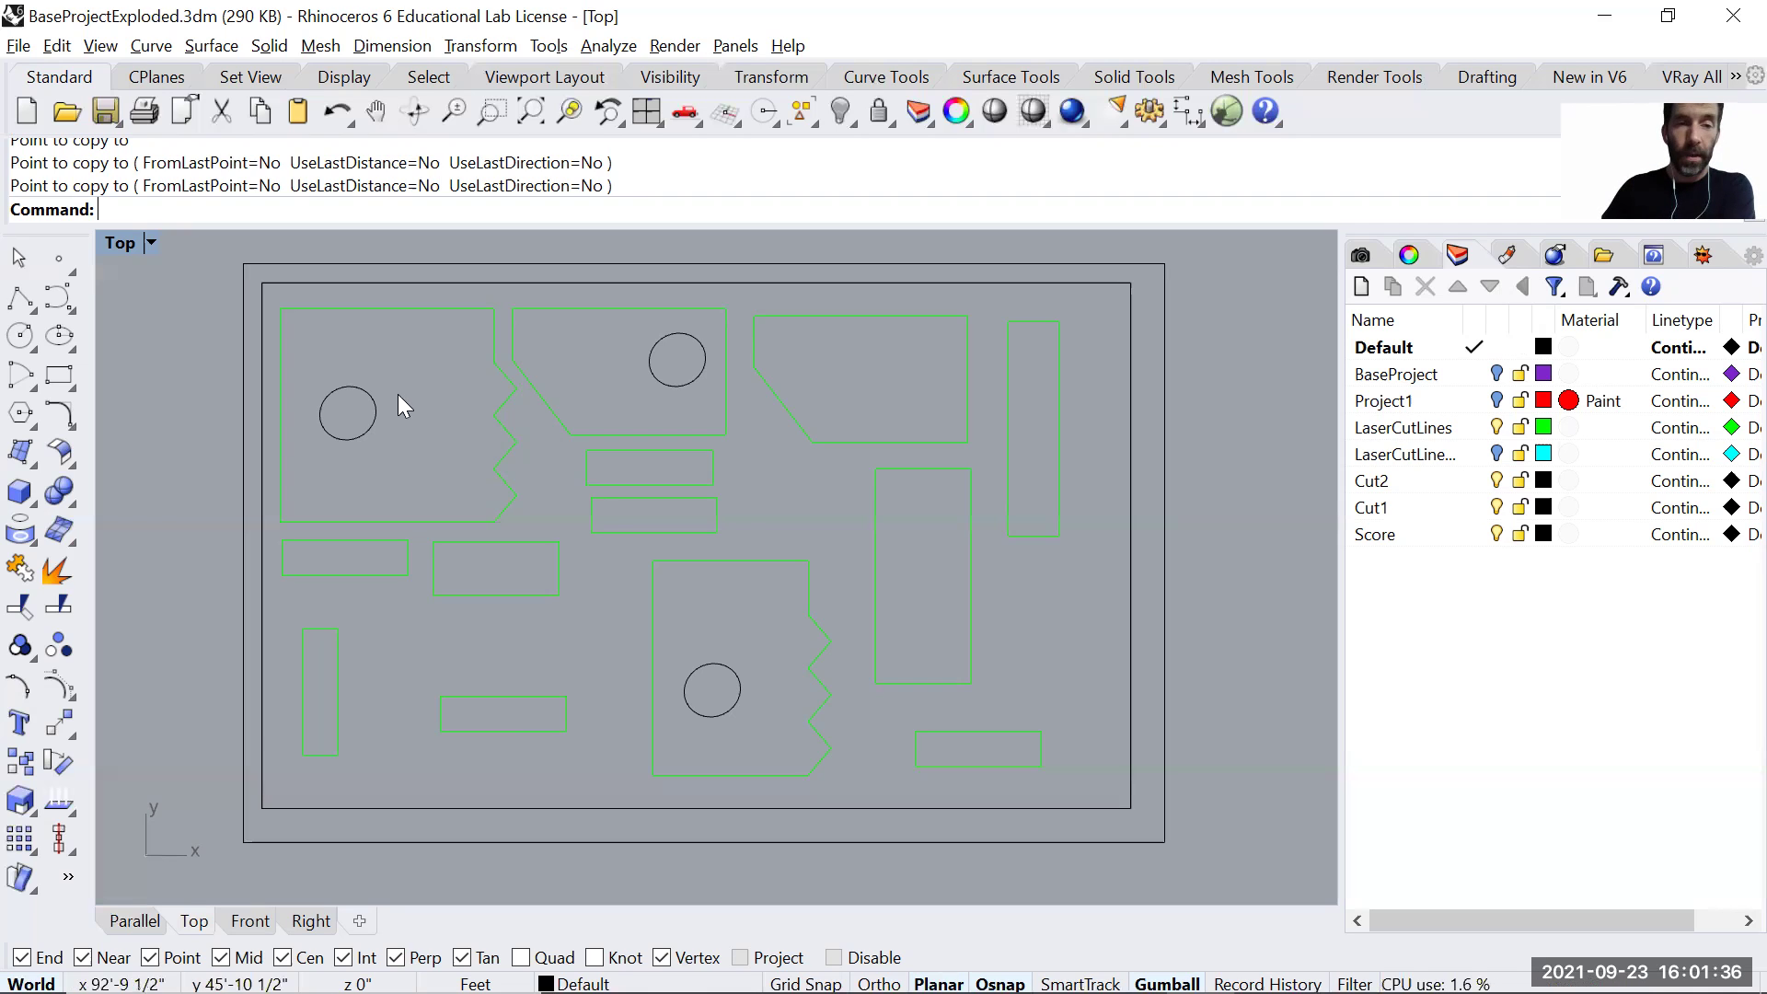
Select all three ellipses and move them to the Cut1 layer.
click(374, 403)
click(696, 389)
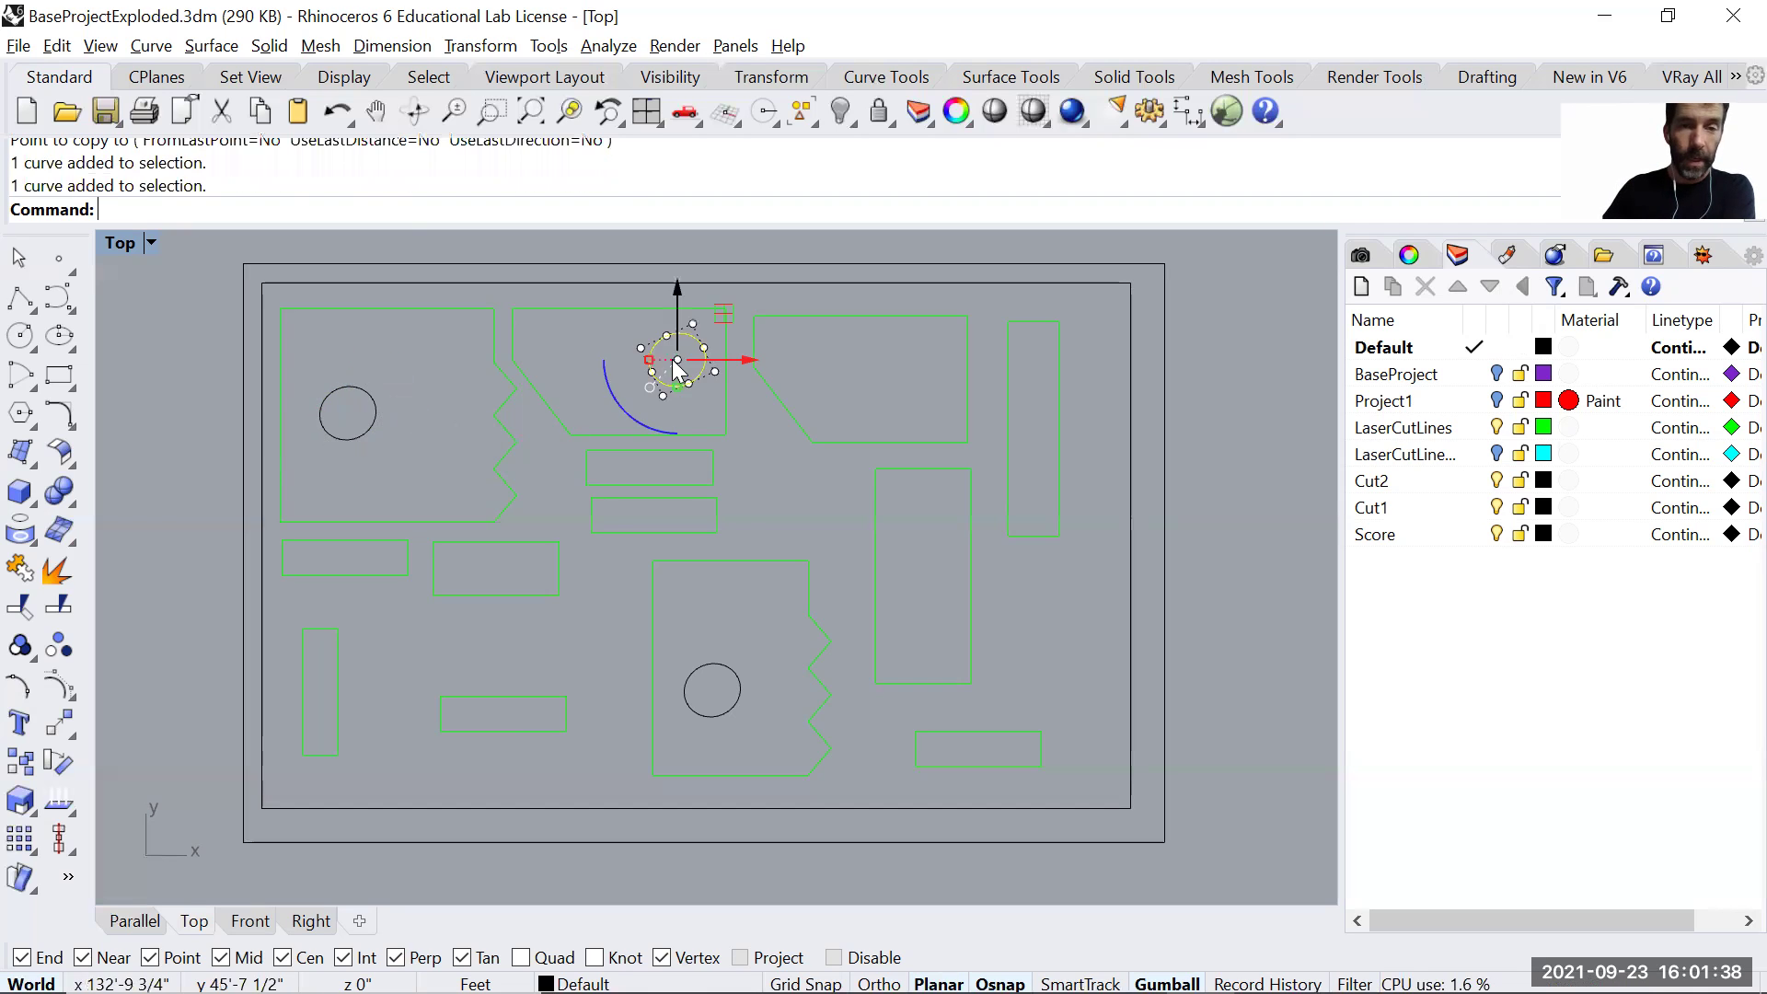
drag(755, 649, 724, 685)
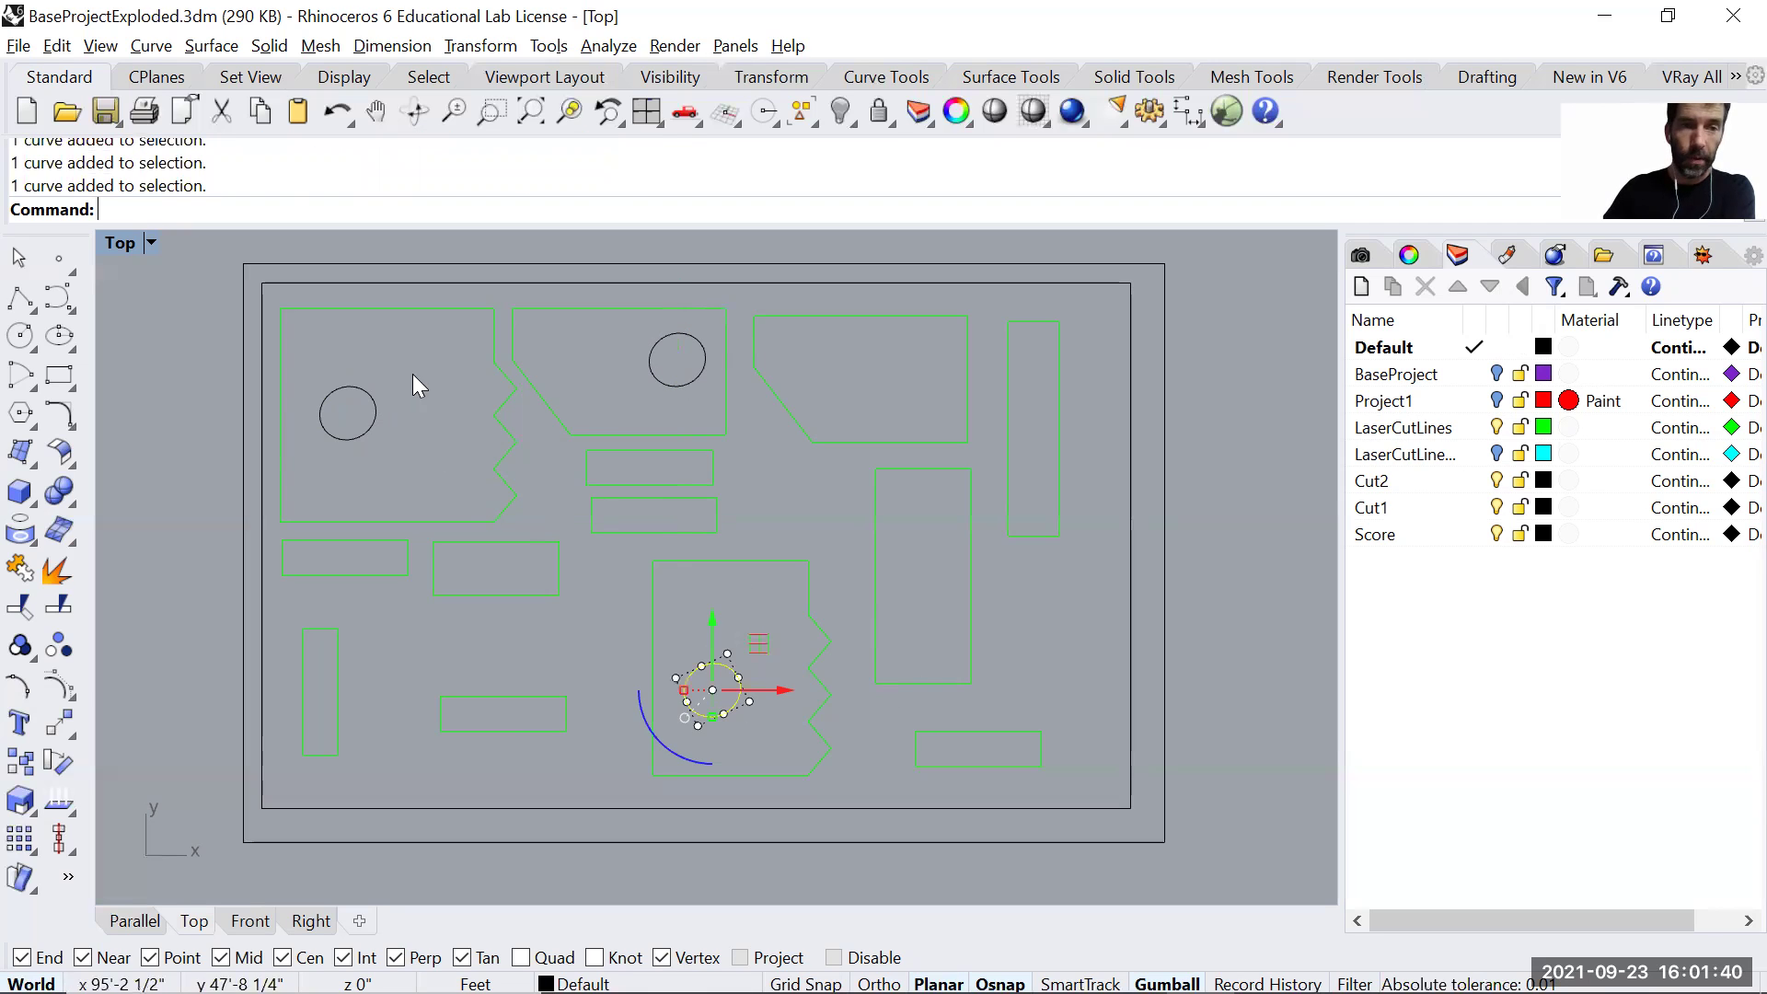
click(368, 411)
shift+click(657, 379)
shift+click(740, 682)
right_click(1387, 507)
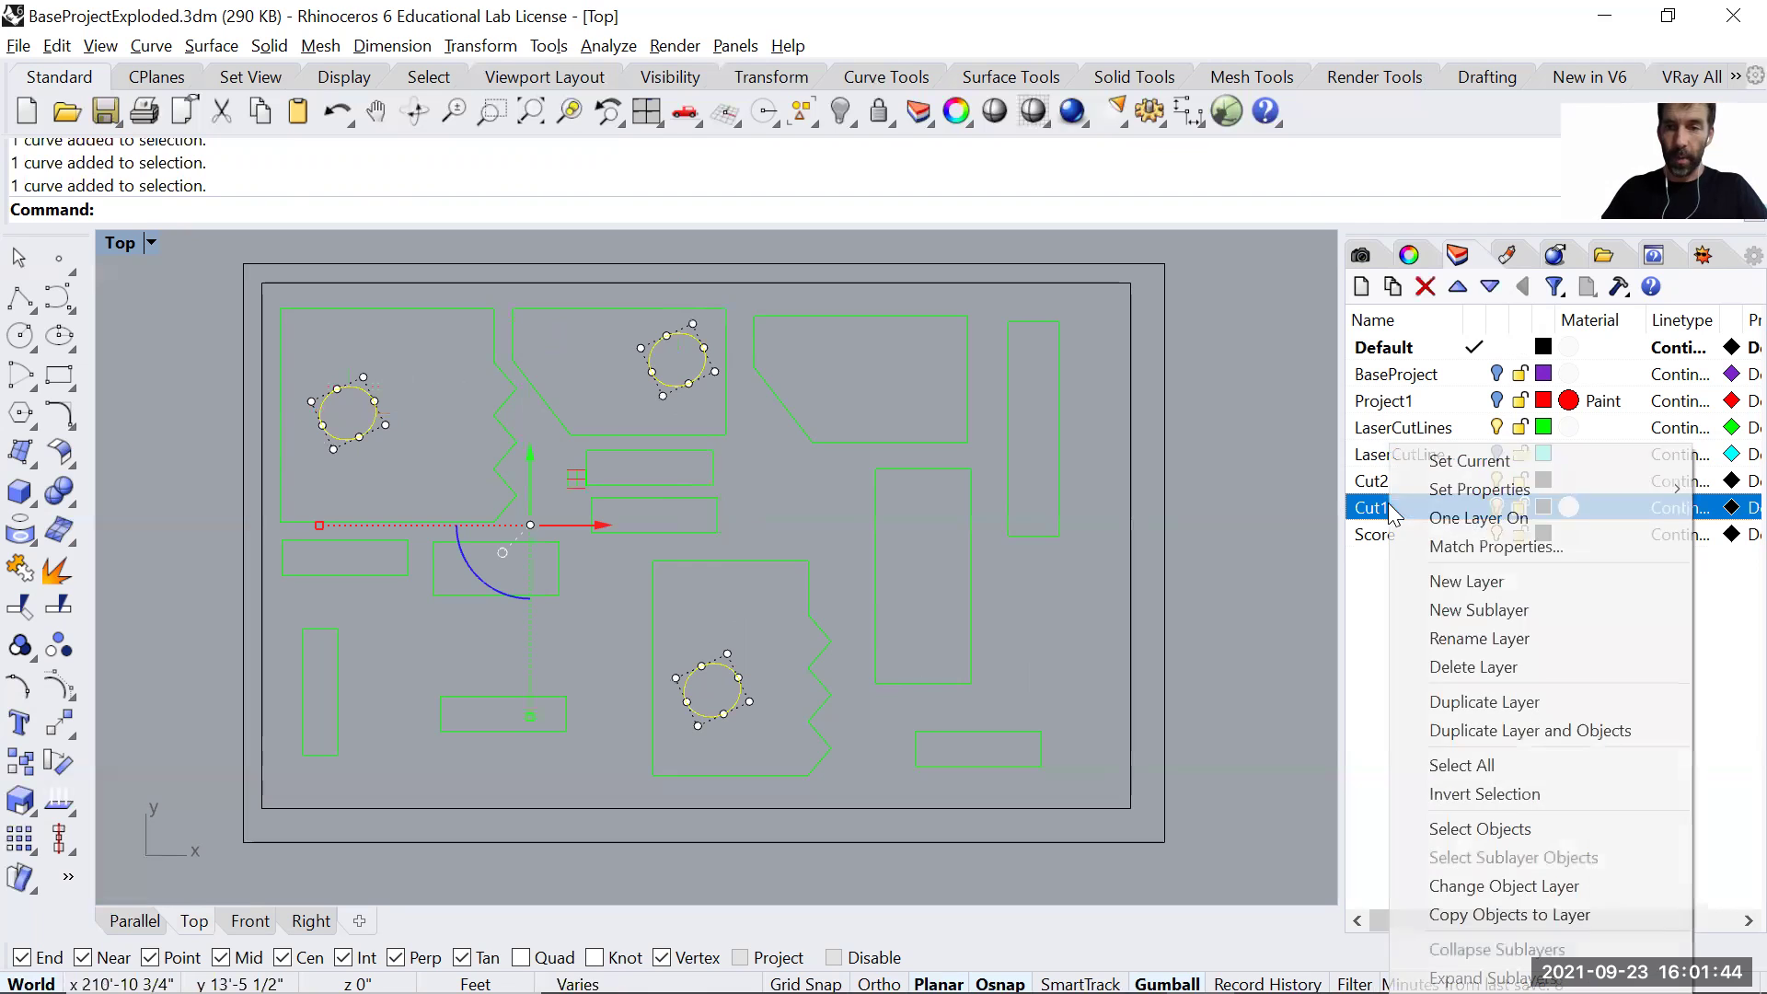
click(1495, 885)
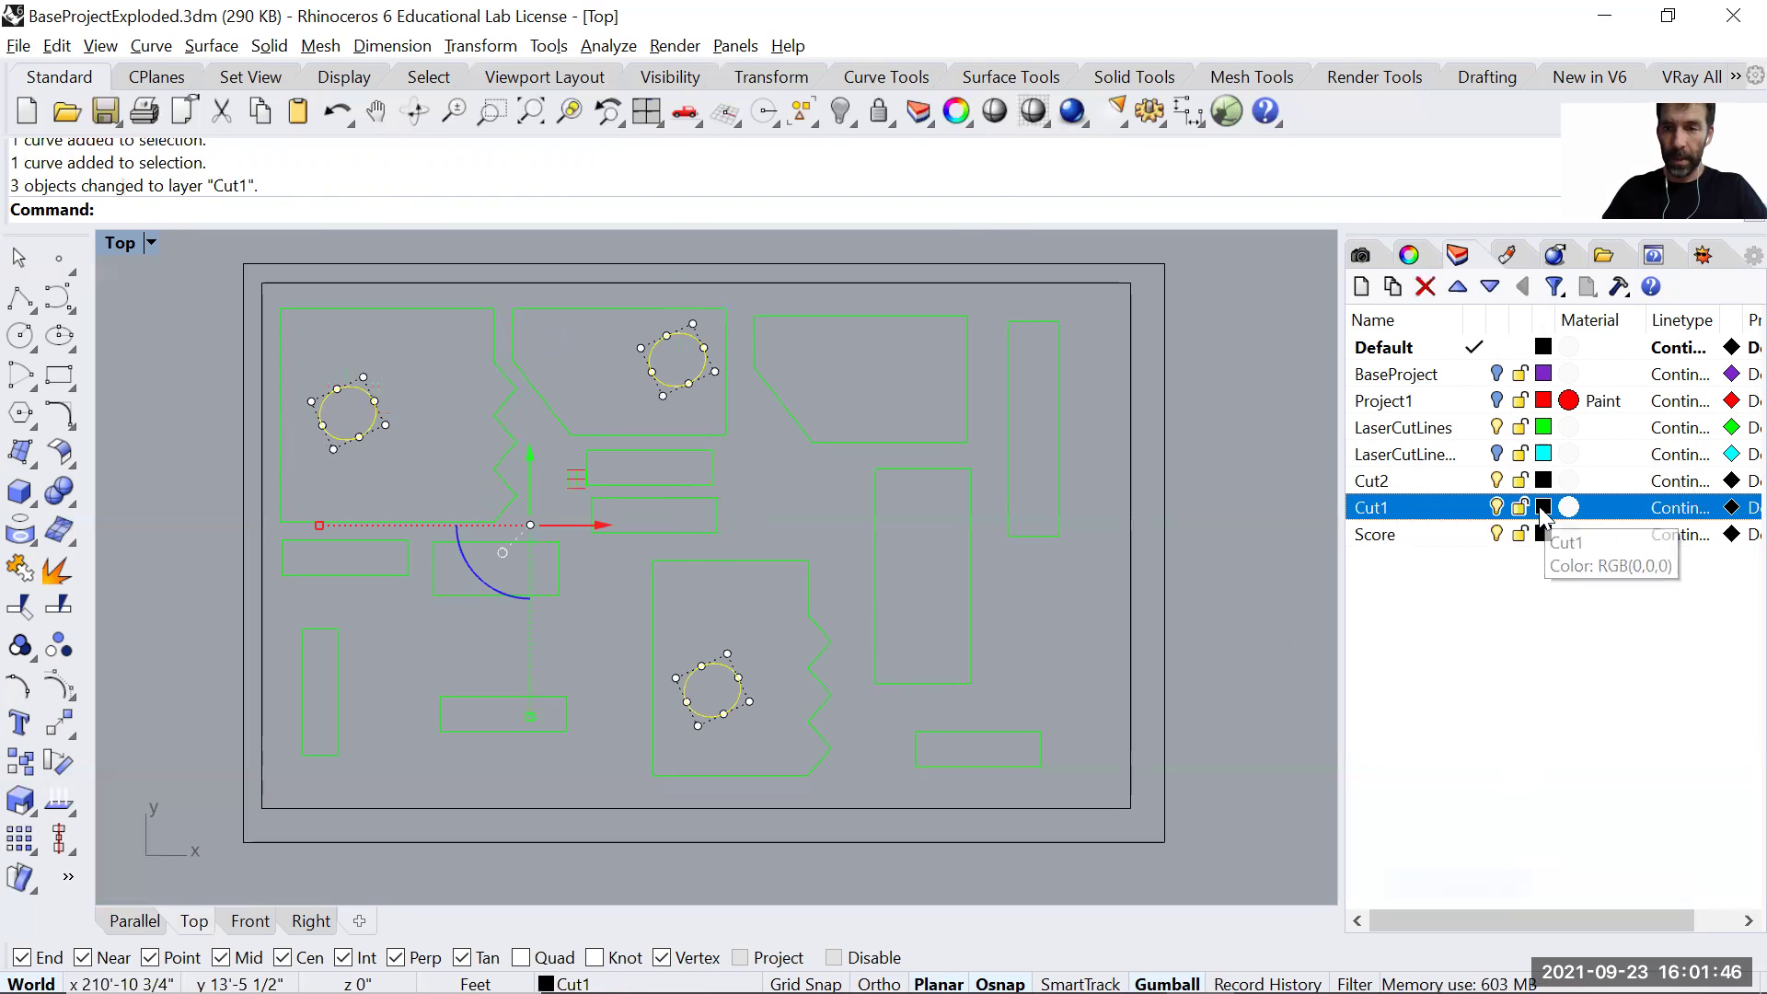
Set the Cut1 layer's colour to blue with RGB values 17, 0, 255.
click(1543, 507)
click(716, 445)
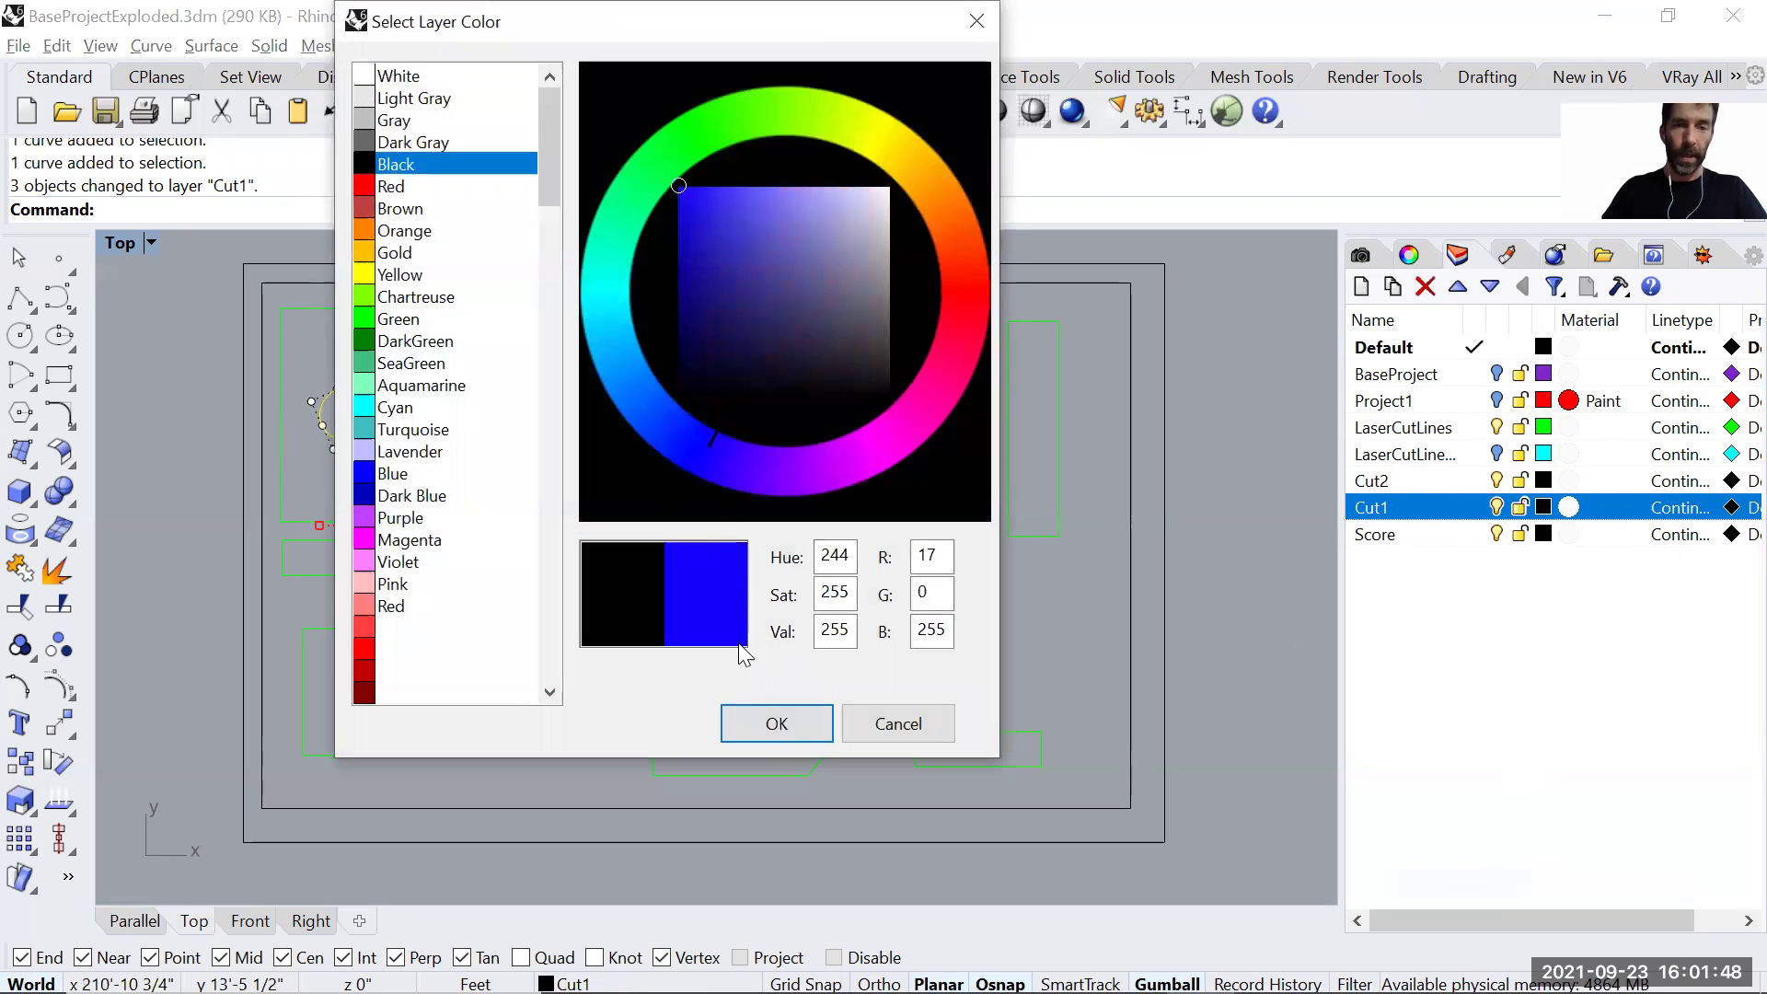
click(758, 725)
click(1193, 657)
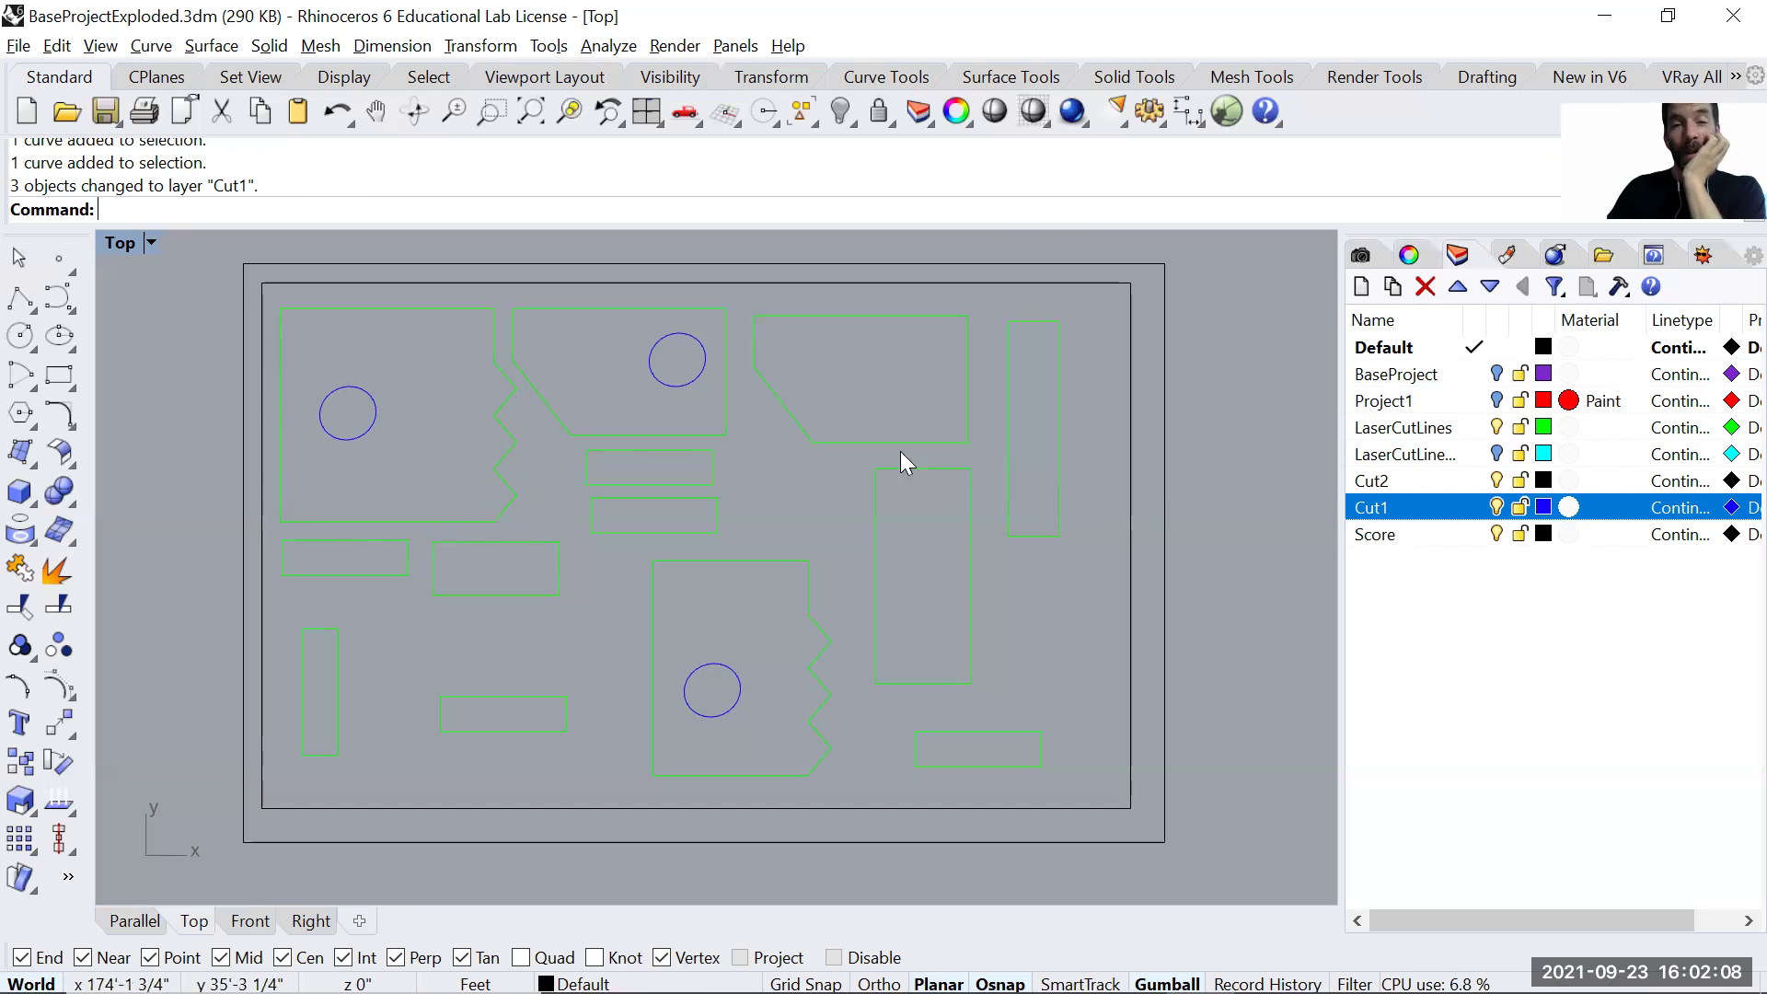
Move all thirteen green face outlines within the sheet margin to the Cut2 layer.
mouse_move(1086, 414)
mouse_down()
mouse_move(519, 581)
mouse_move(387, 578)
mouse_up()
right_click(1399, 482)
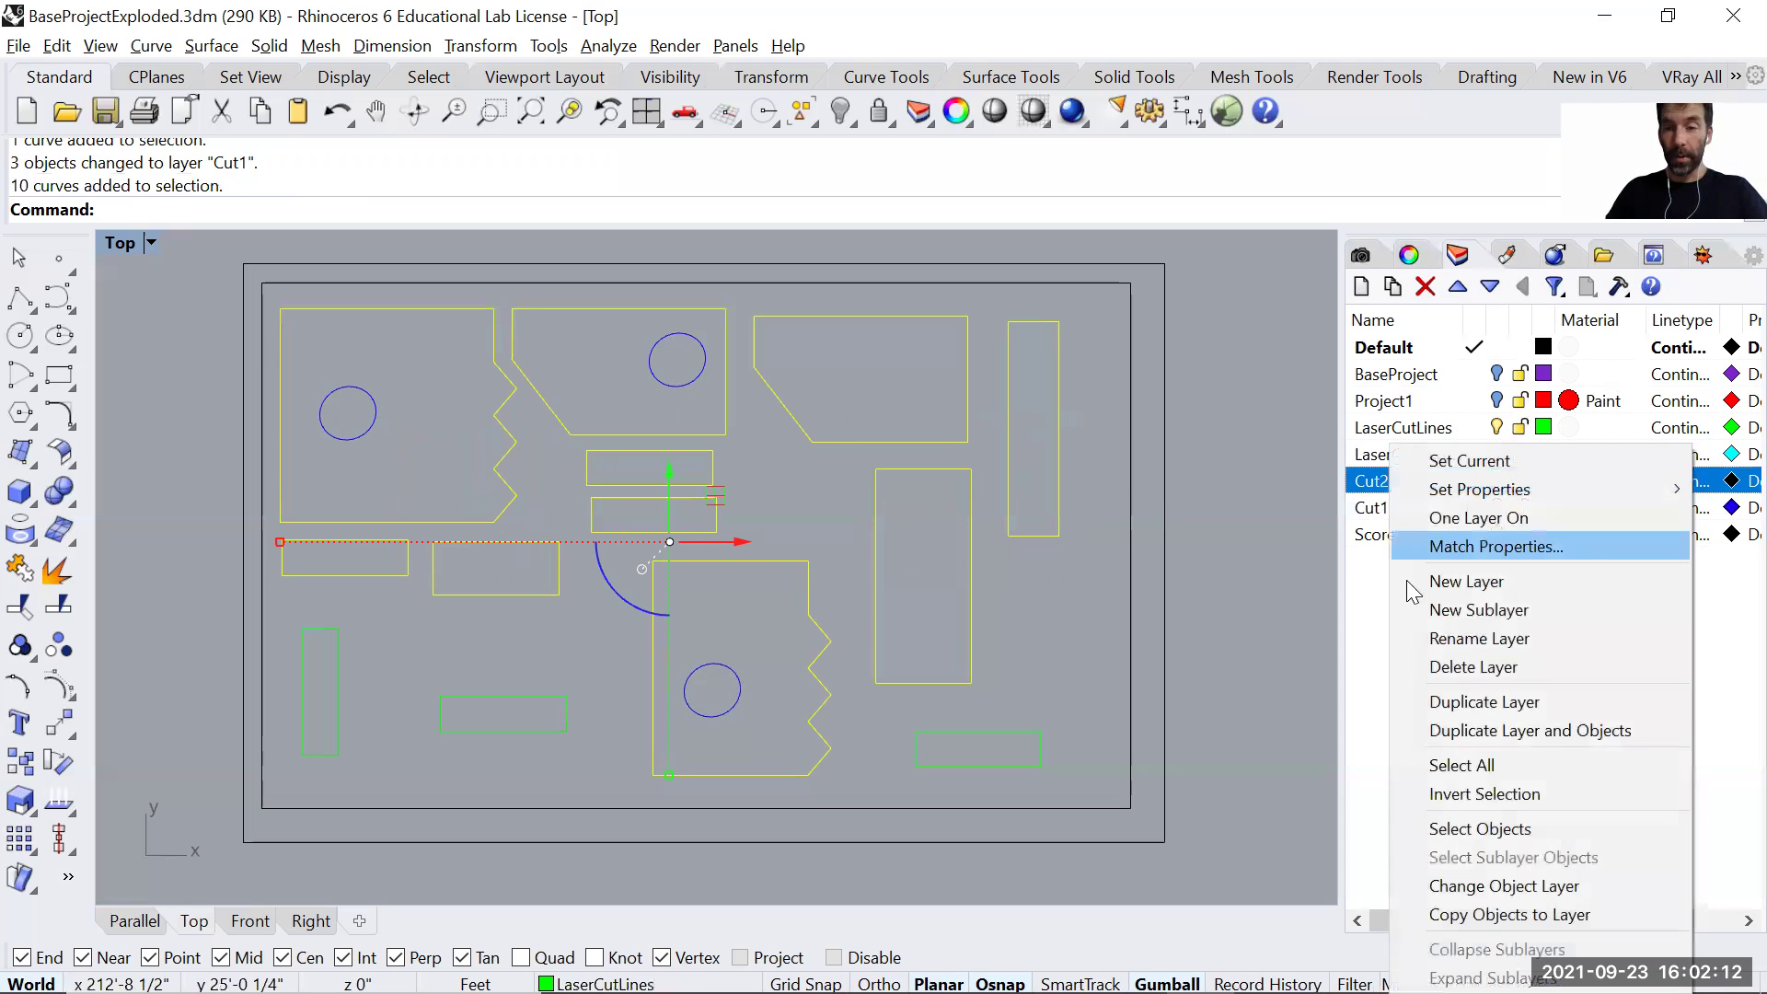
click(1475, 886)
click(1014, 751)
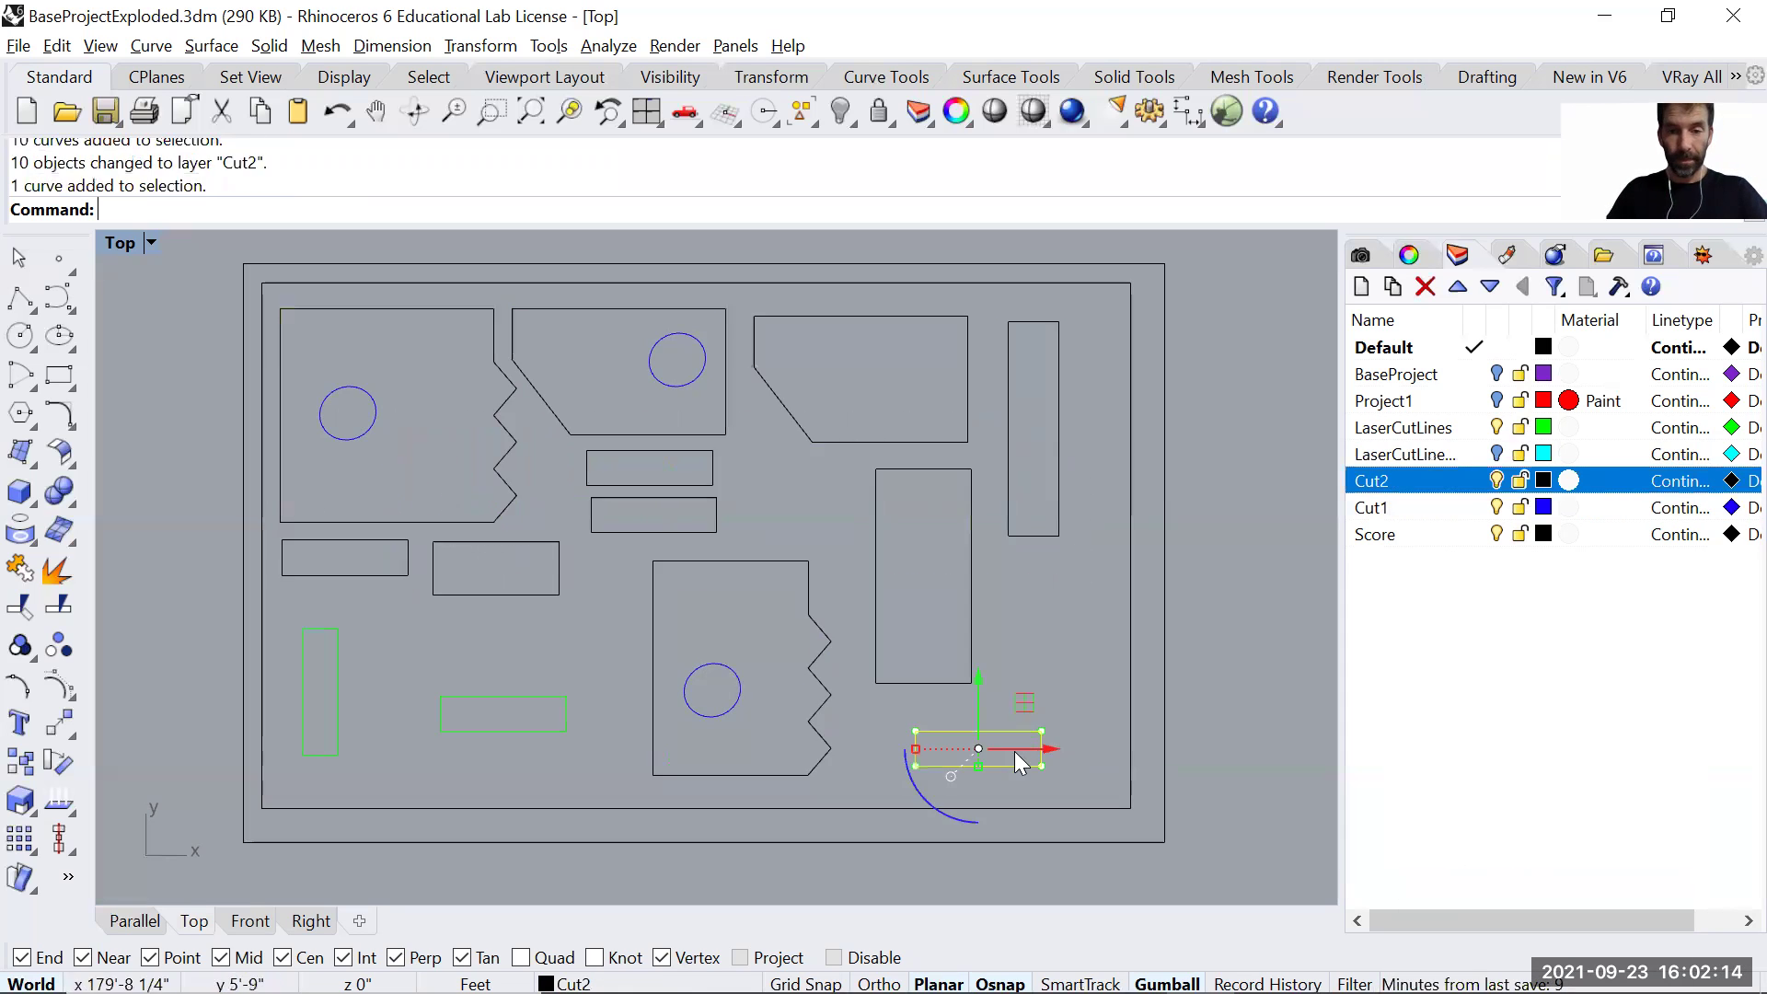
shift+drag(364, 711, 331, 713)
right_click(1383, 481)
click(1424, 885)
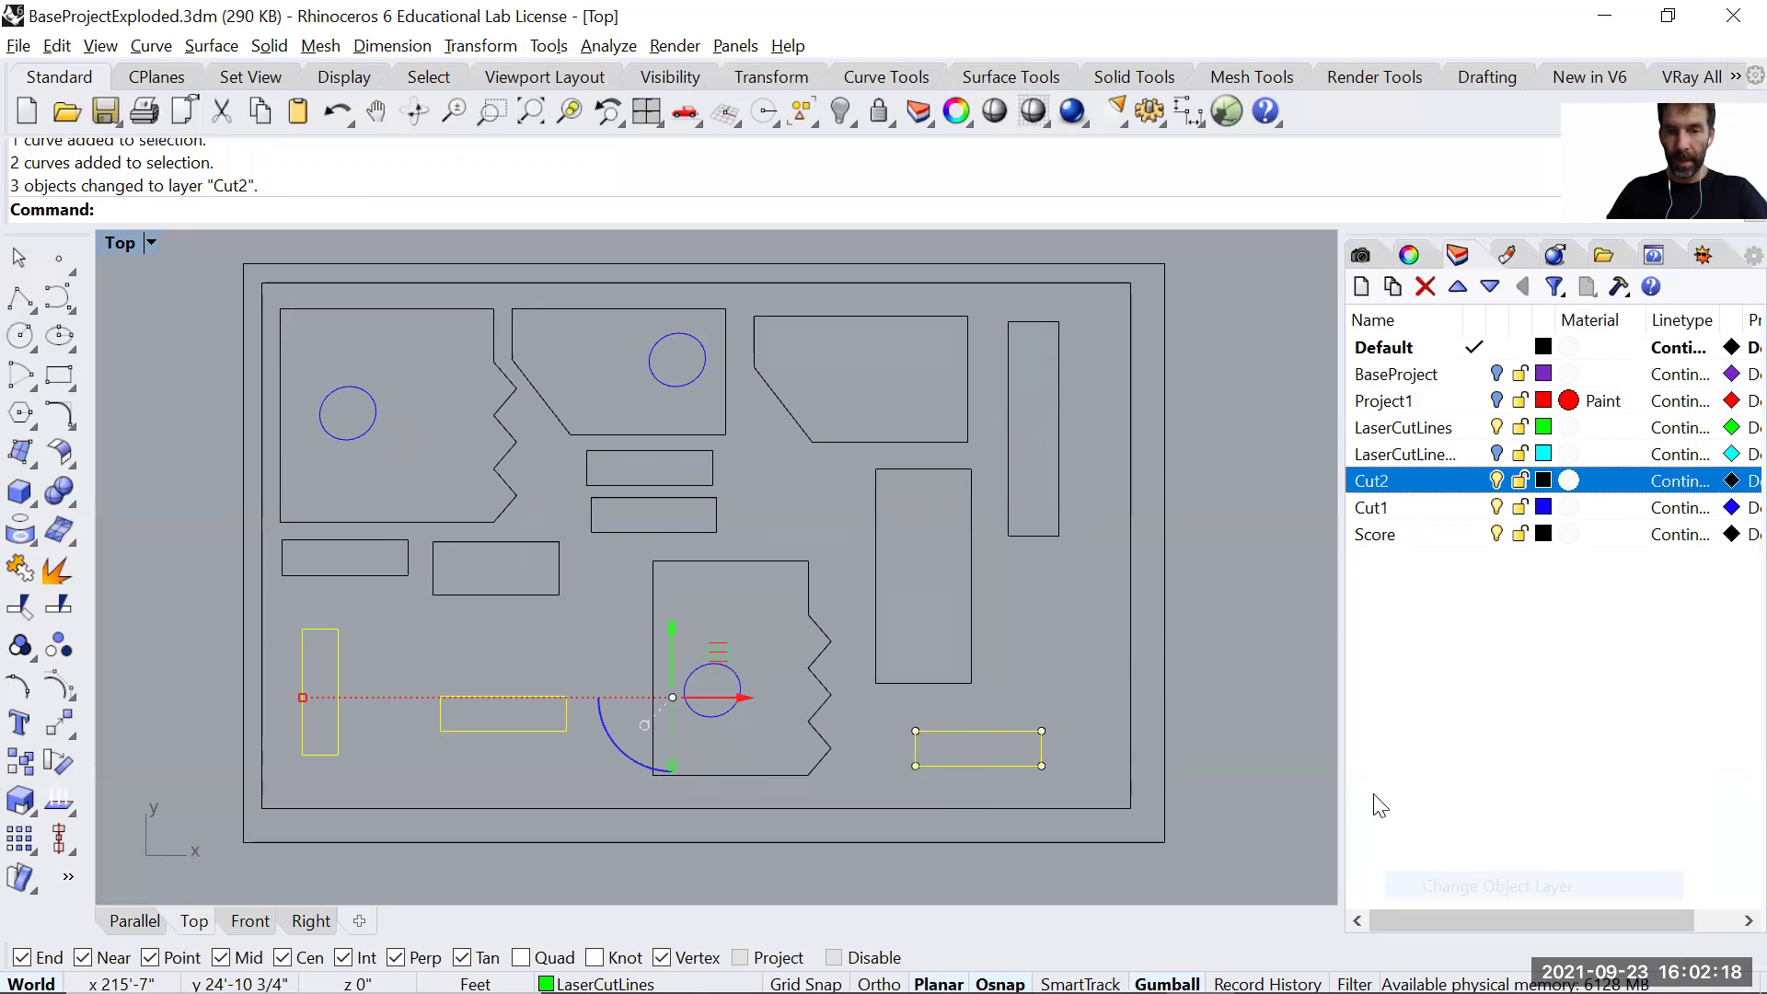
click(1222, 655)
click(1375, 534)
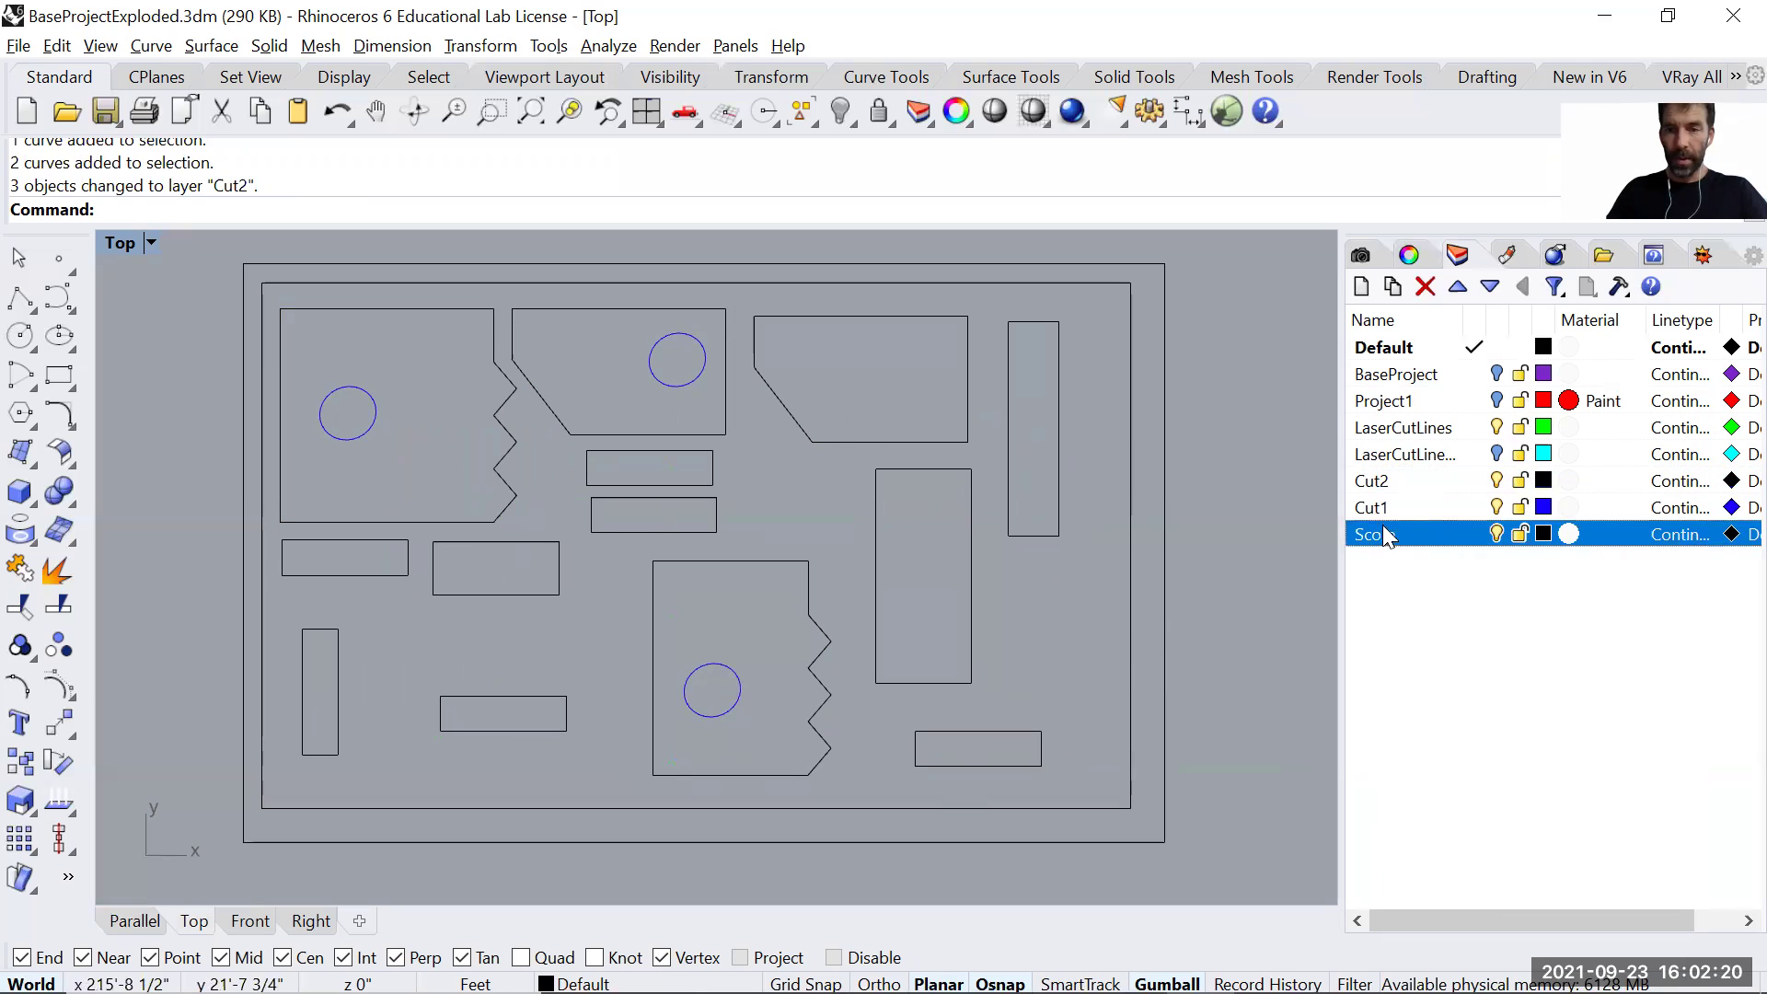
click(1163, 601)
click(1217, 628)
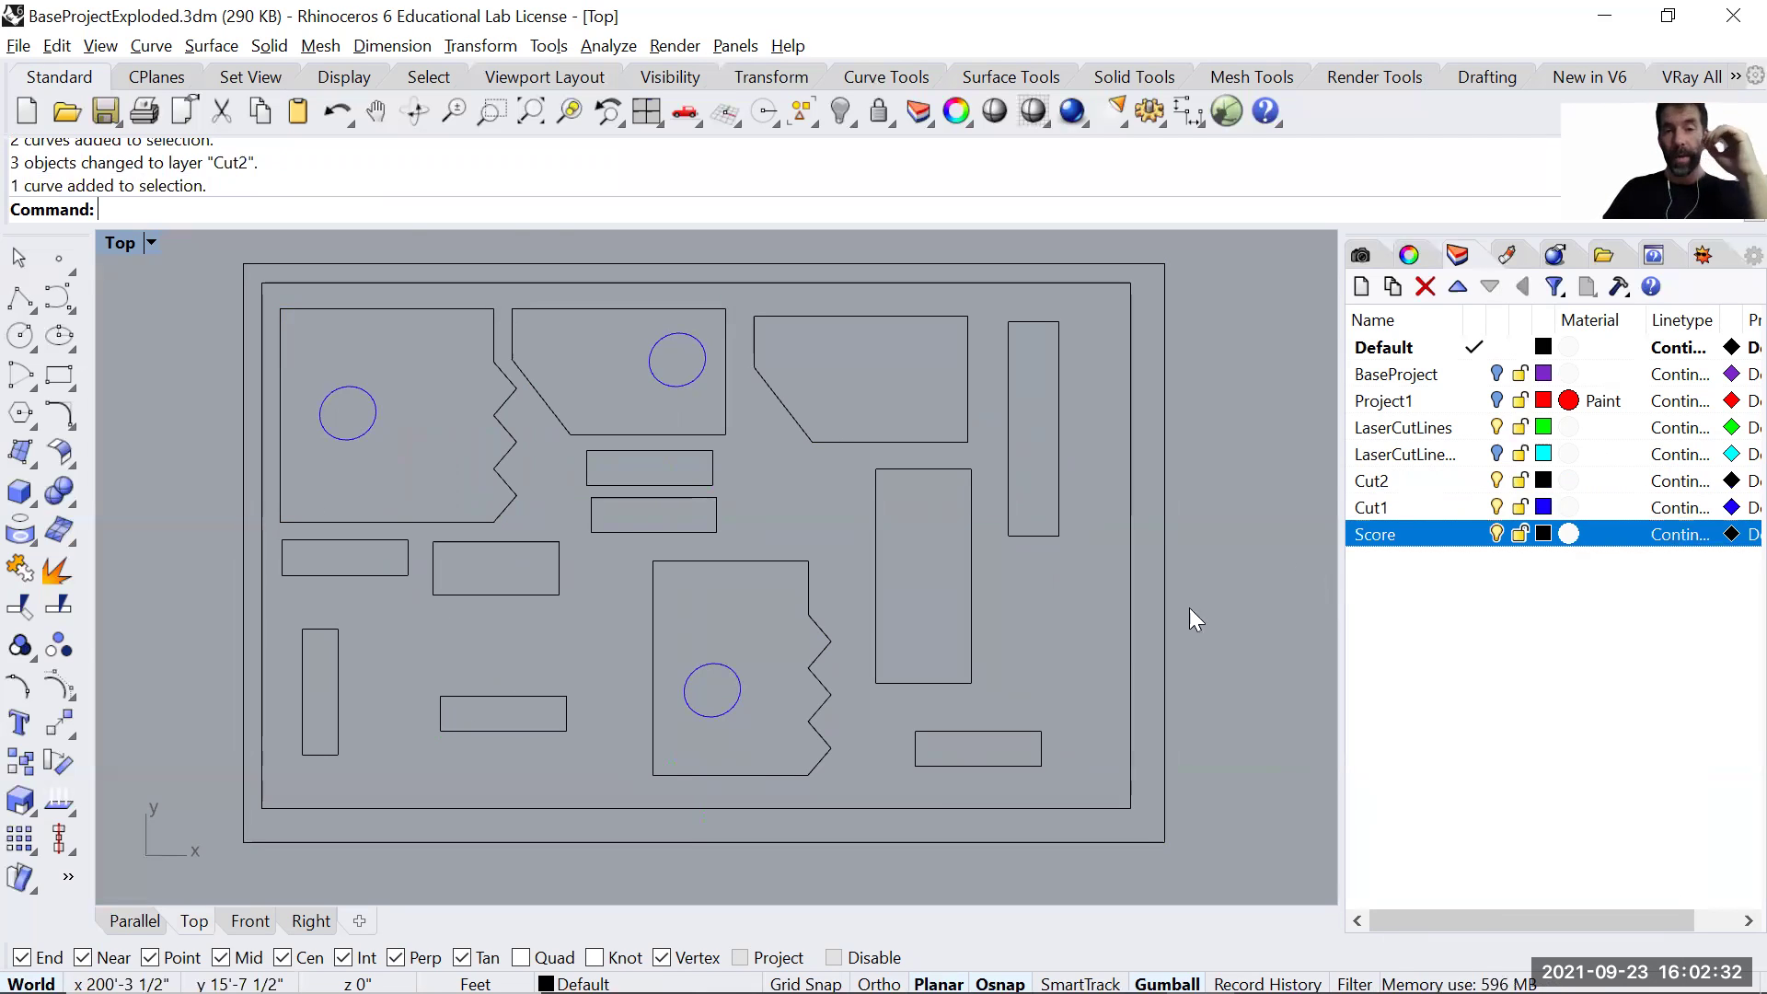
scroll(952, 541, up, 3)
text(line)
key(Return)
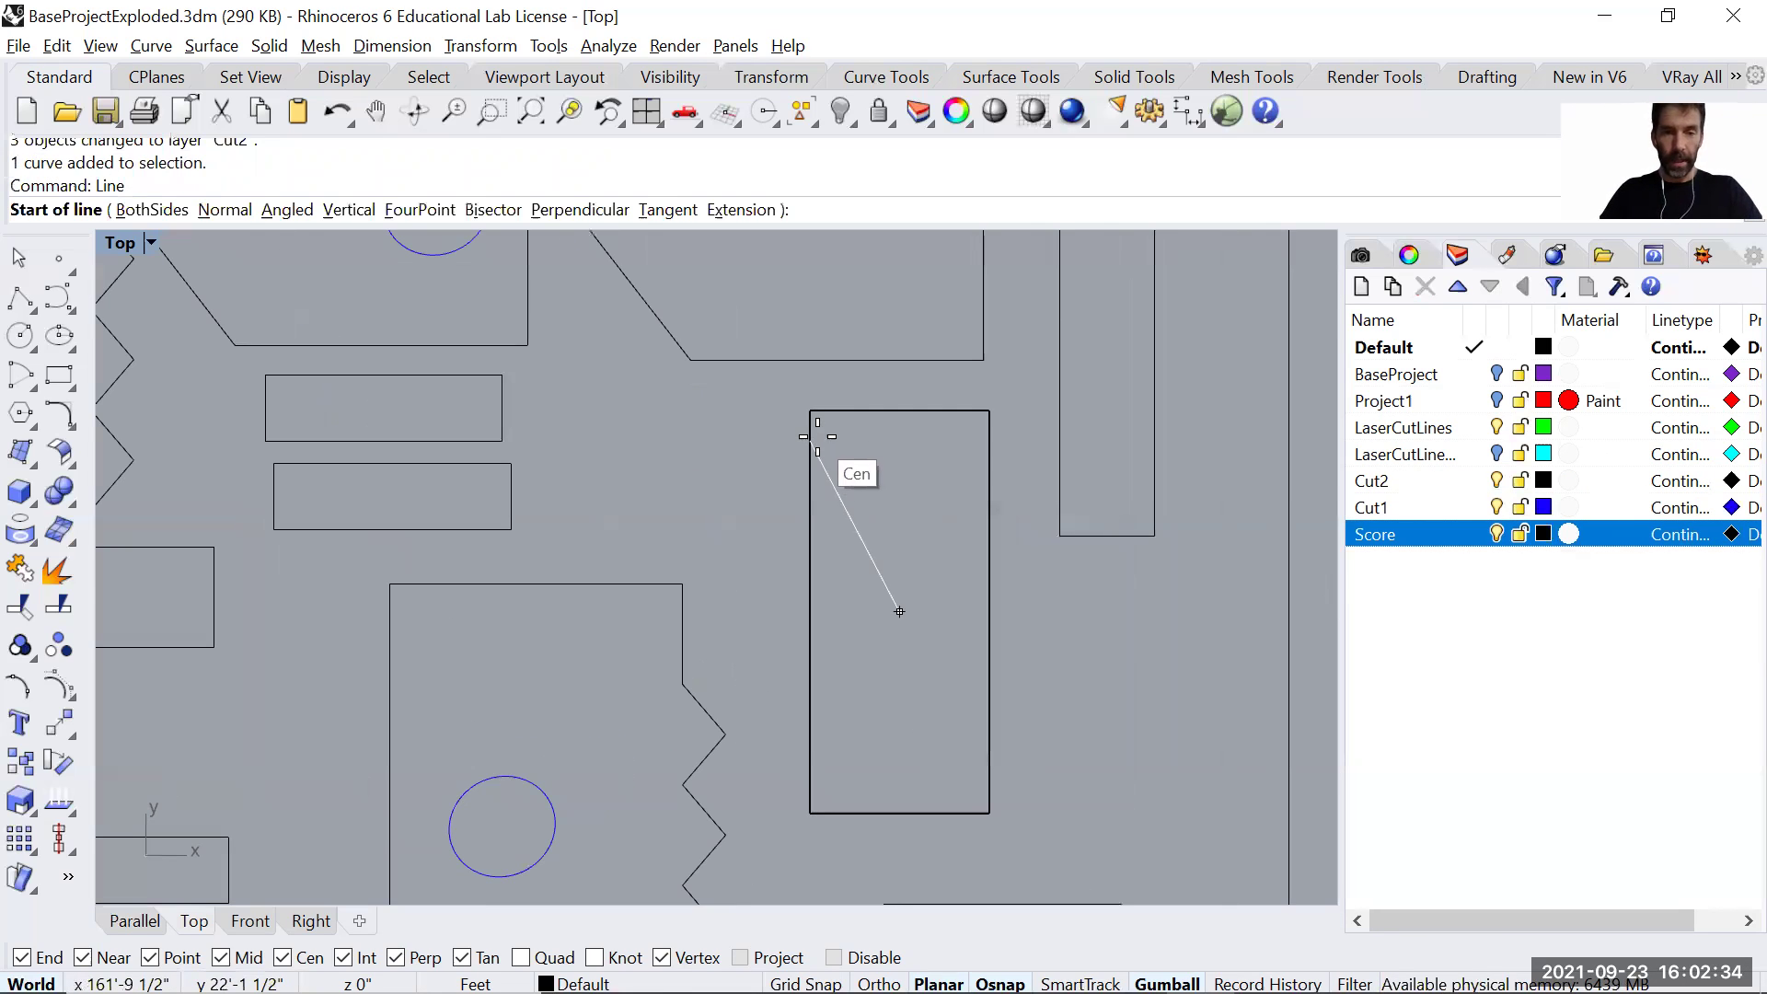
key(Escape)
Hatch the tall rectangle beside the lower jagged outline with the Plus pattern at rotation 0.0 and scale 1.0.
click(811, 498)
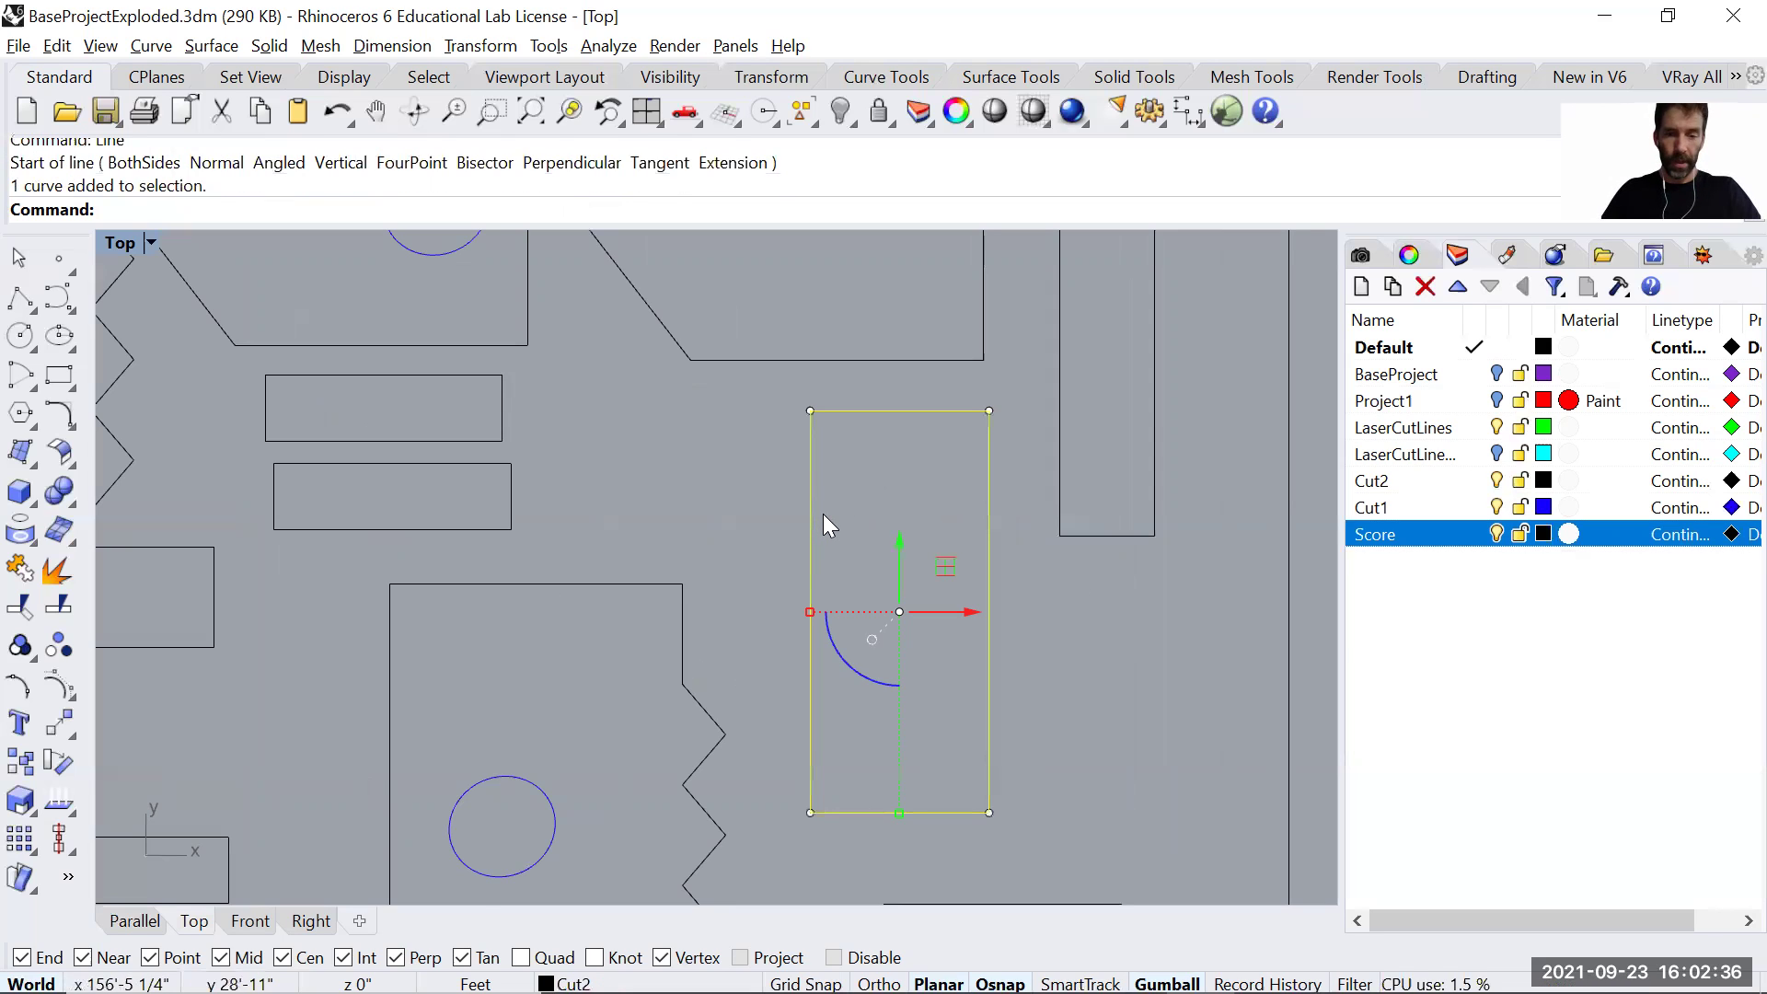
text(Hatch)
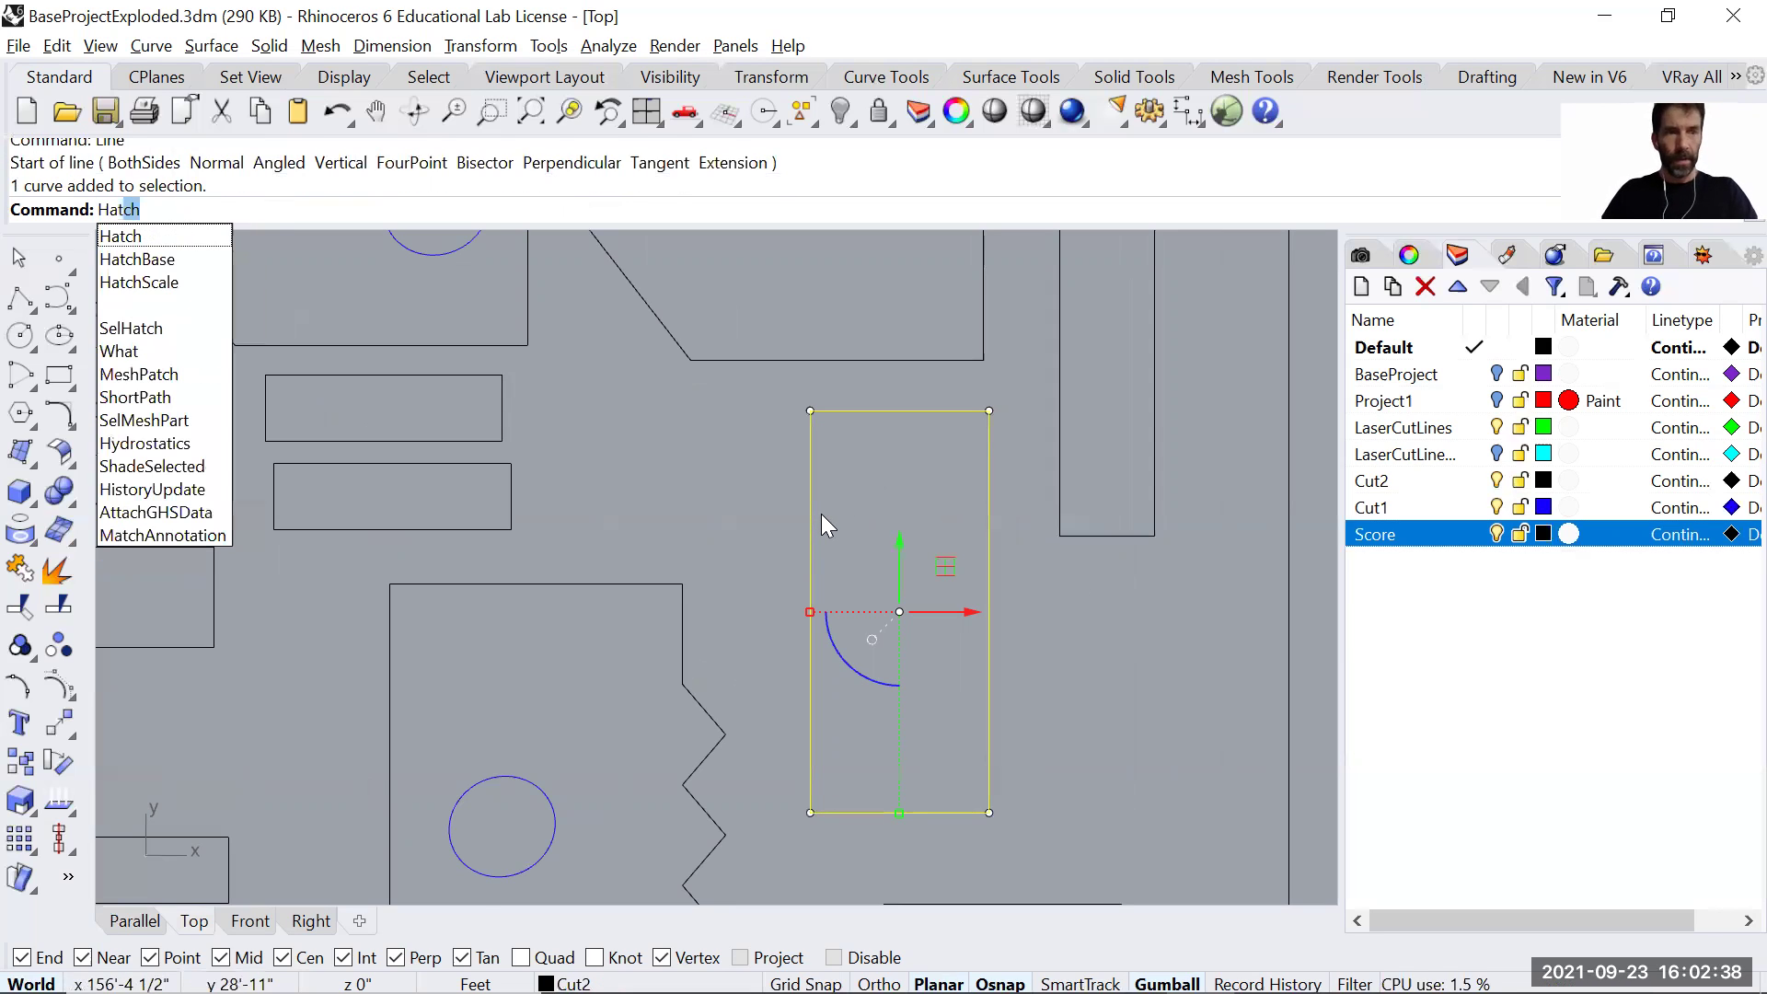
click(178, 235)
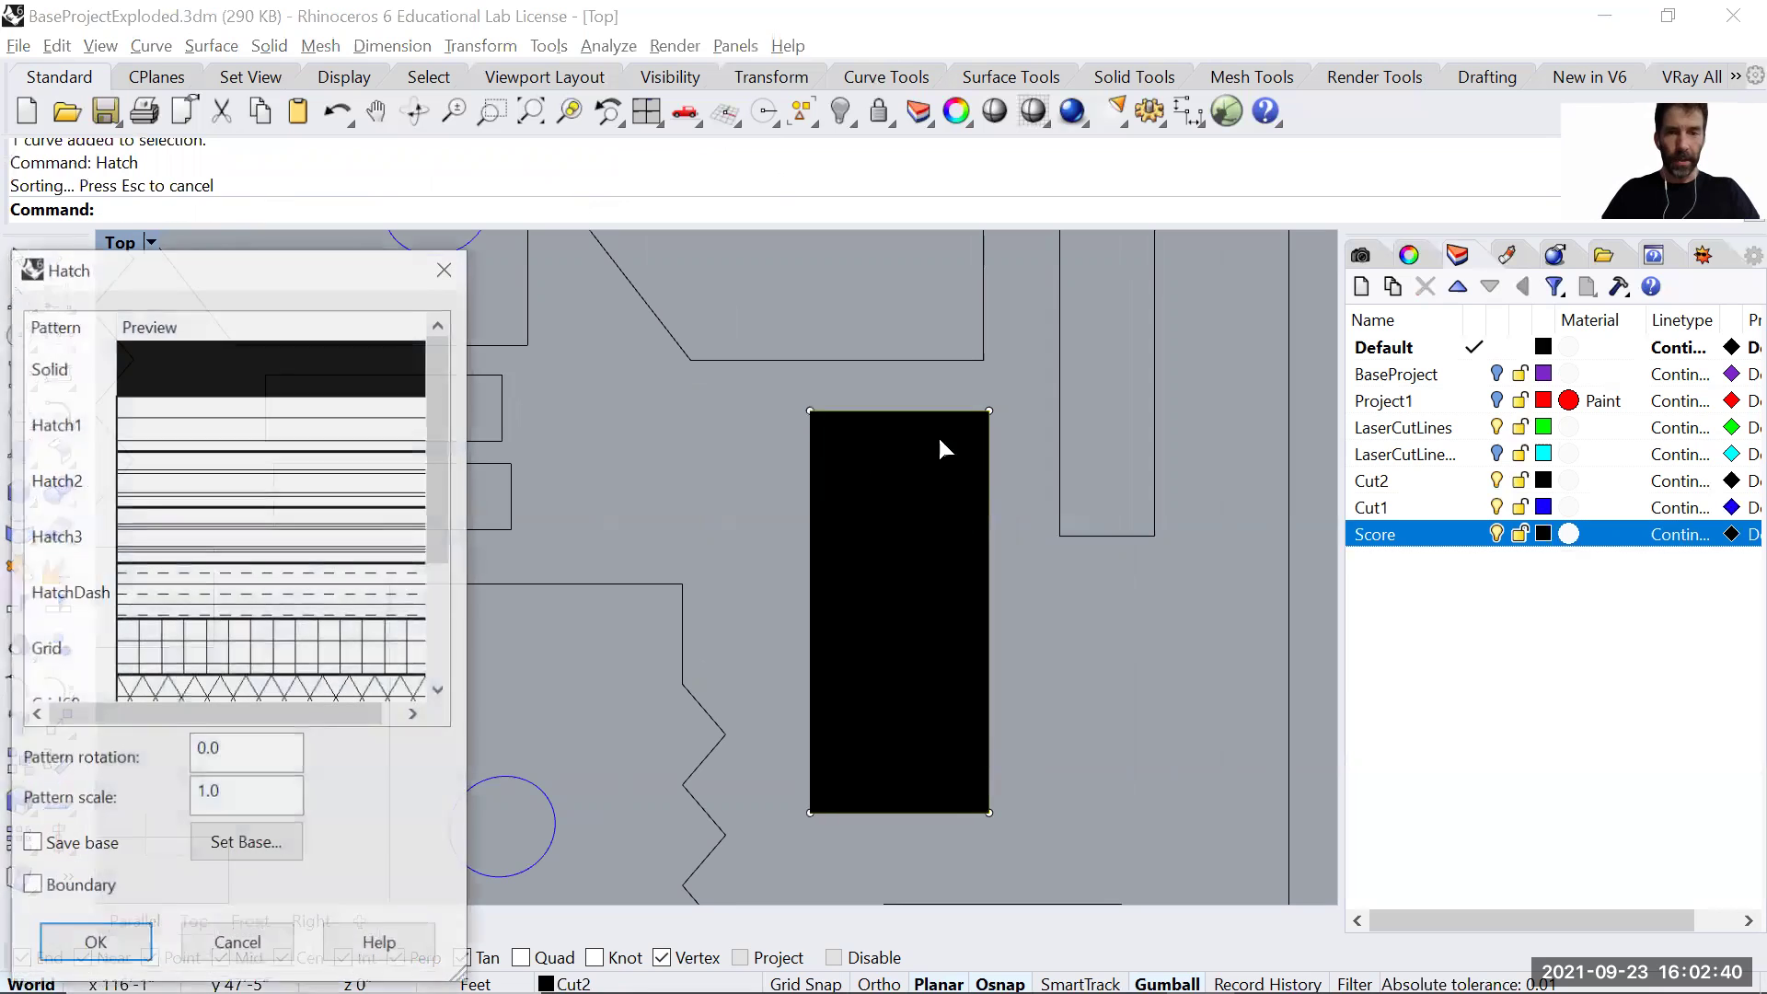
click(259, 645)
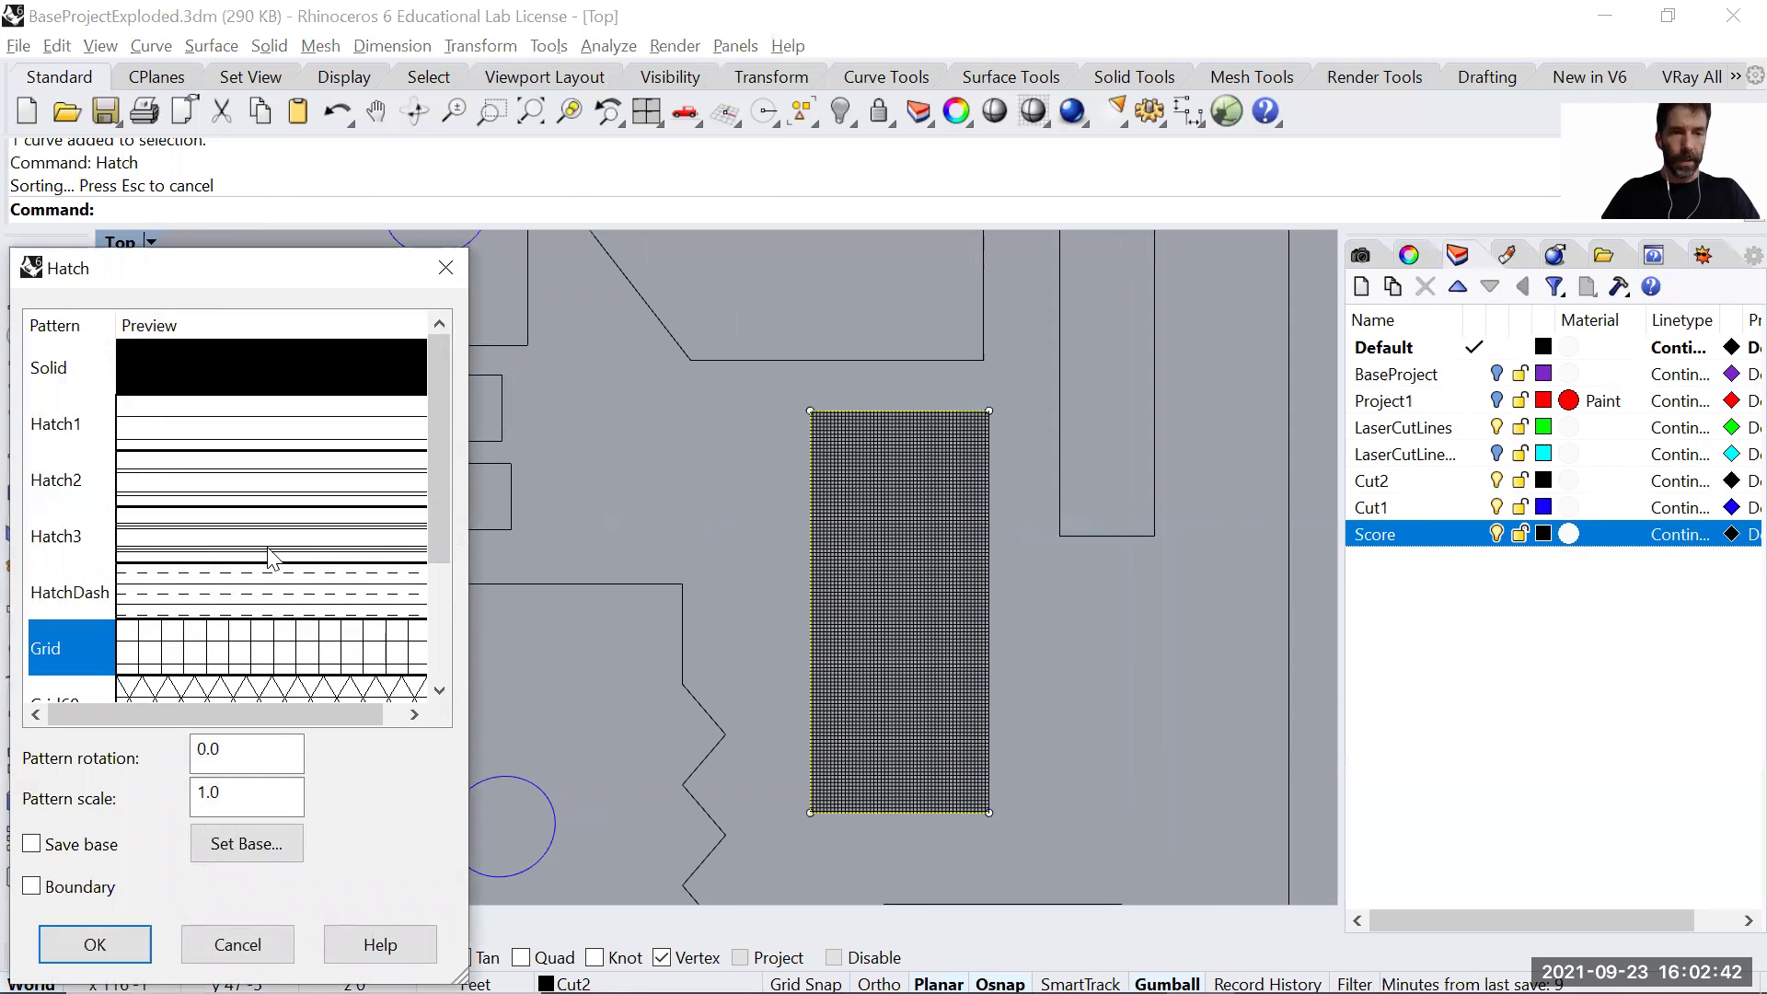
click(265, 594)
scroll(266, 593, down, 1)
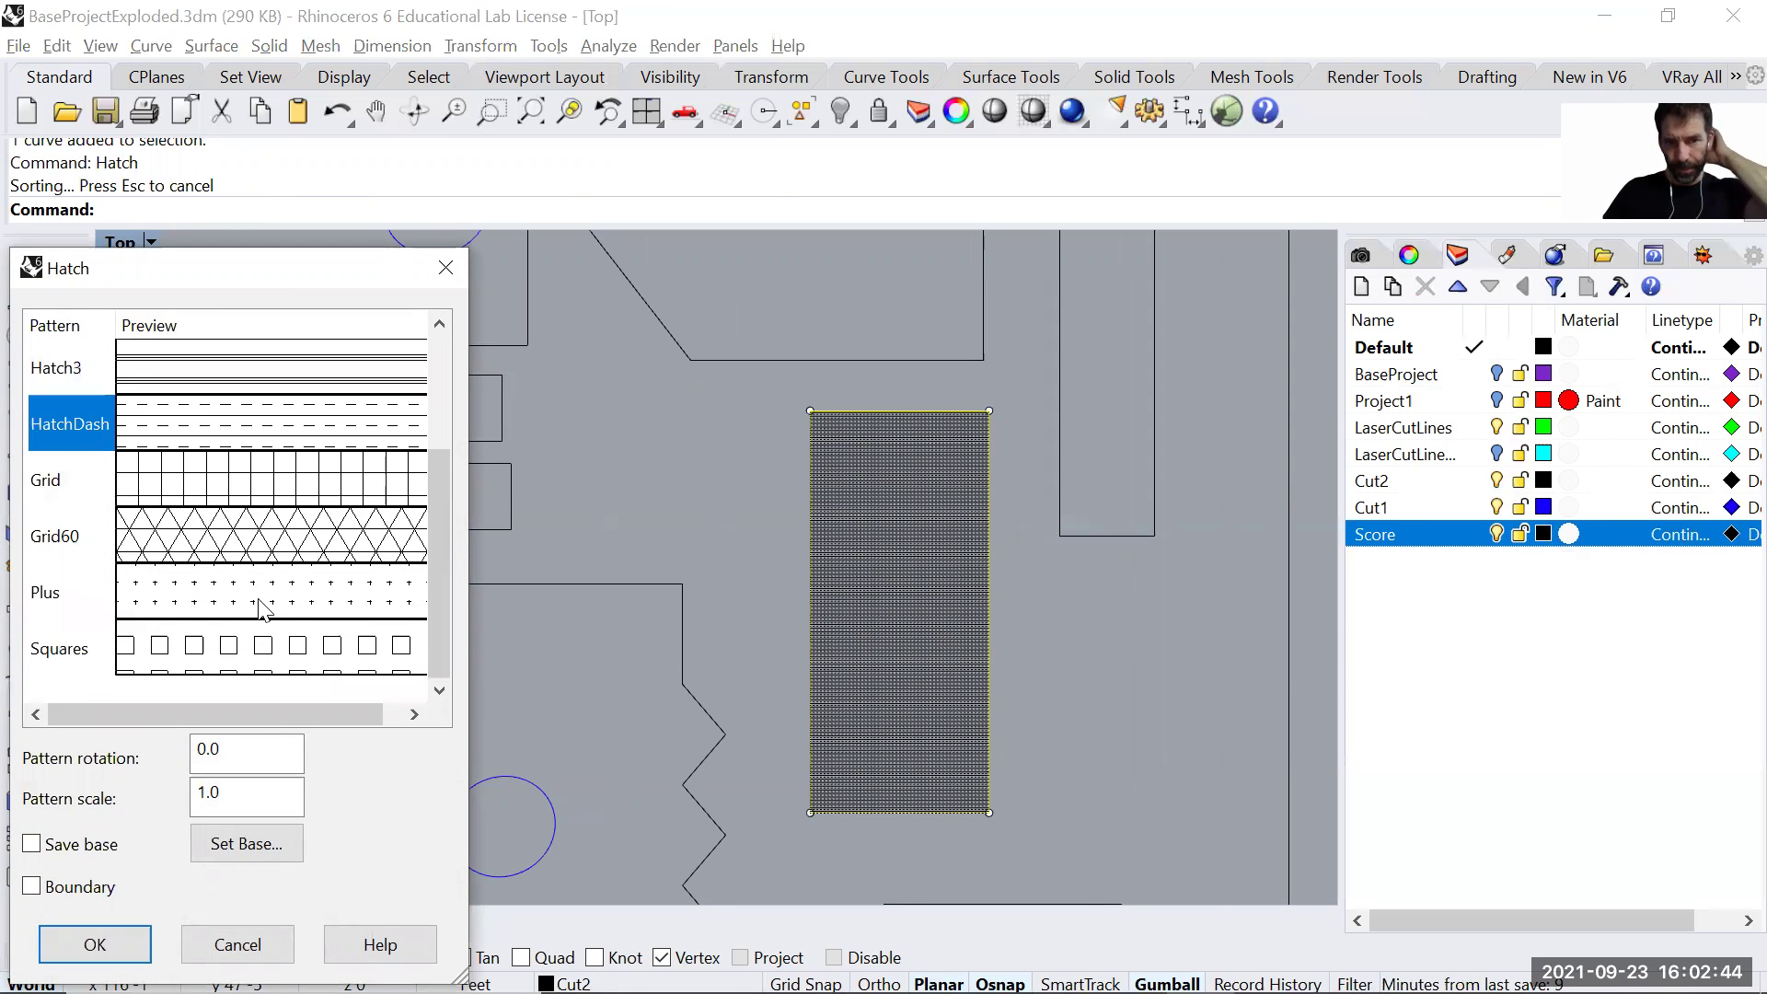
click(264, 609)
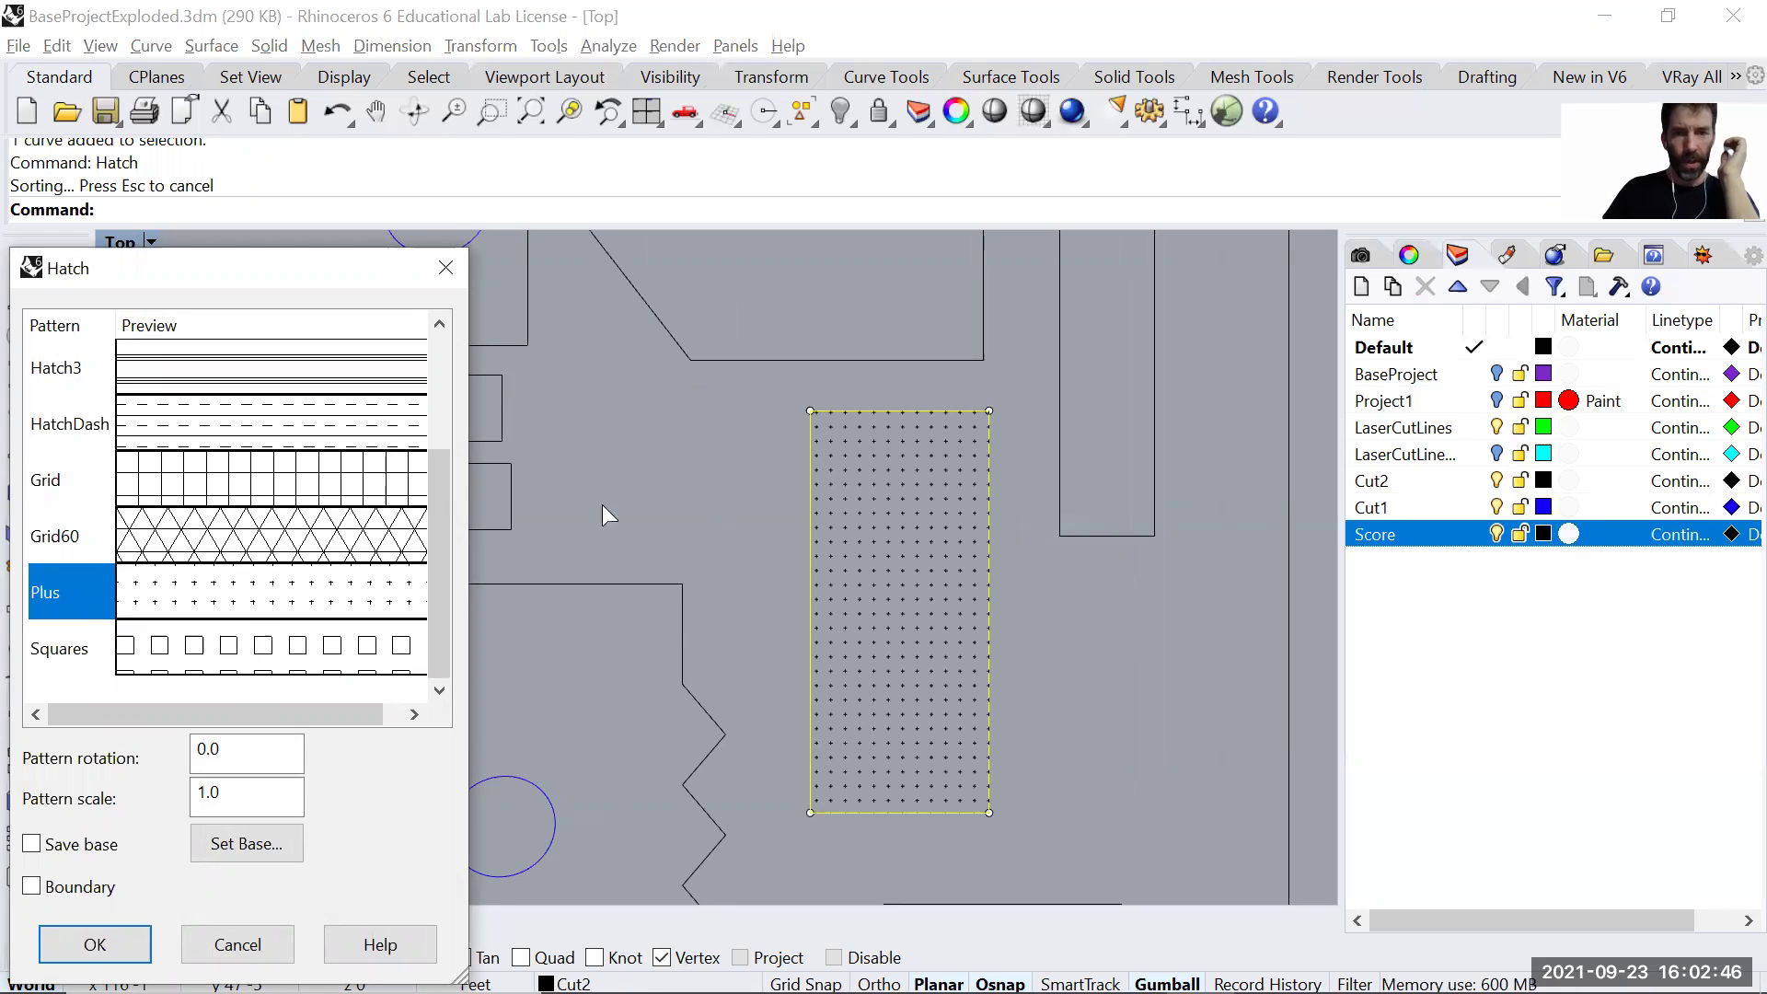
click(95, 944)
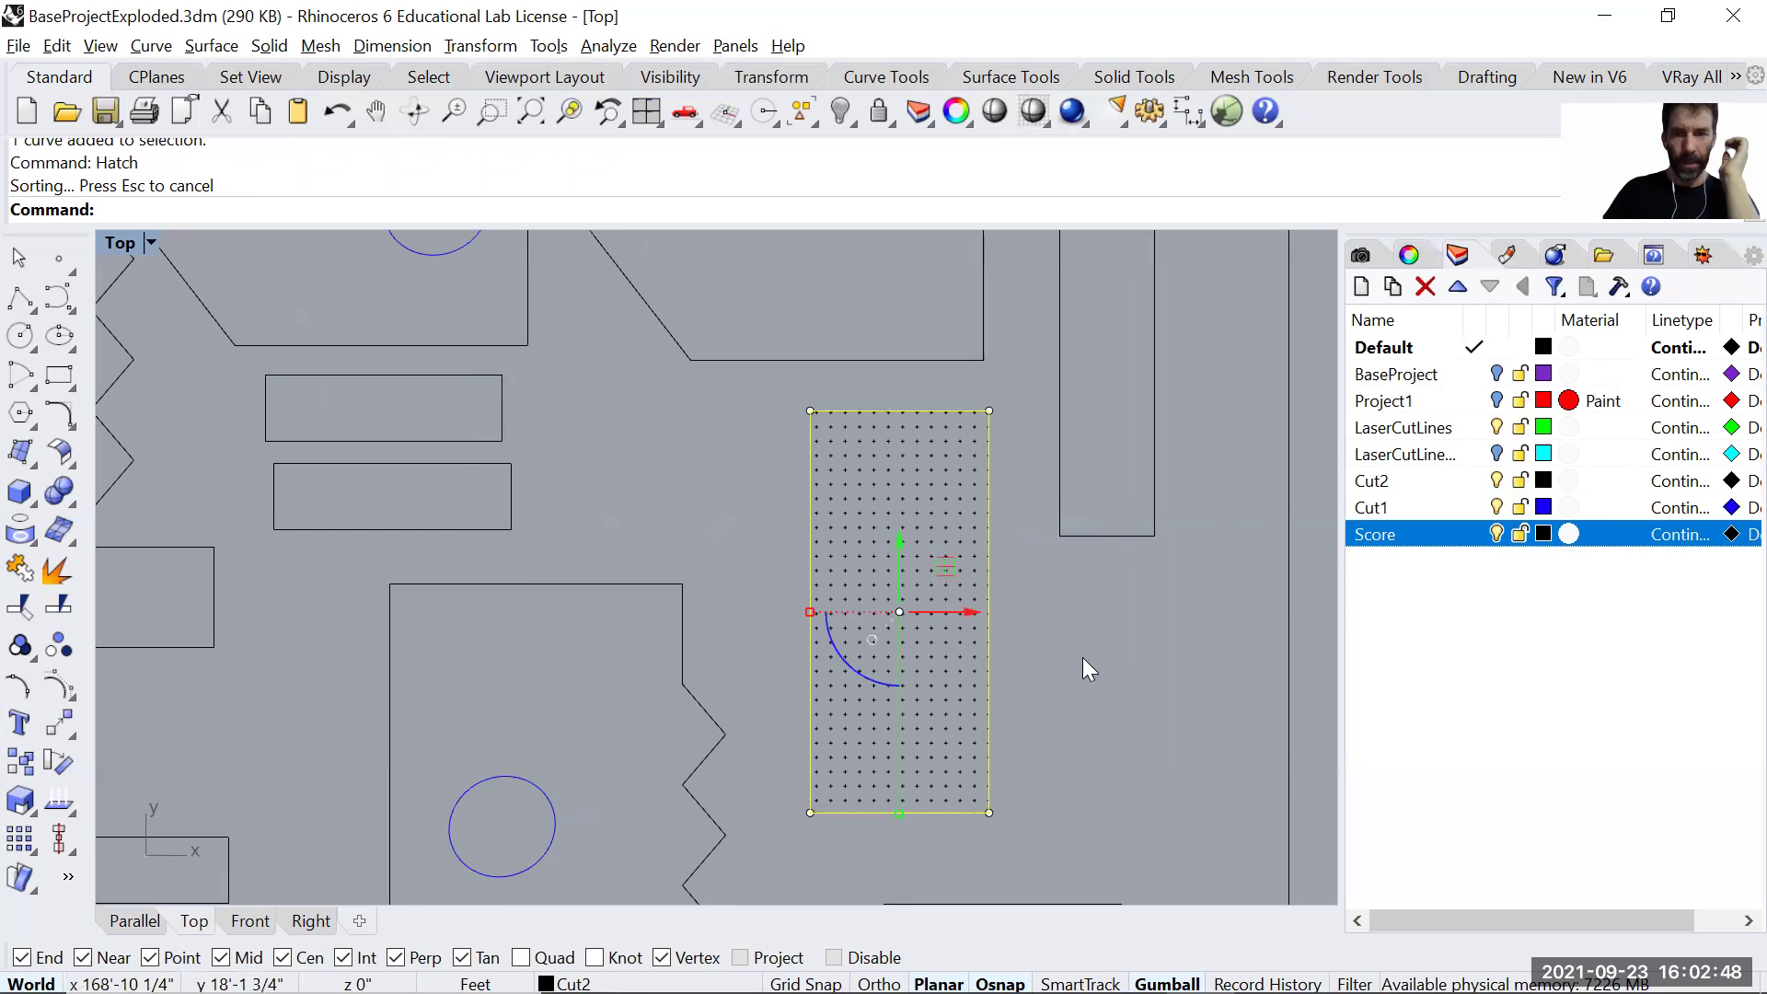
Select the plus hatch in the tall rectangle and move it to the Score layer.
click(978, 729)
right_click(1380, 533)
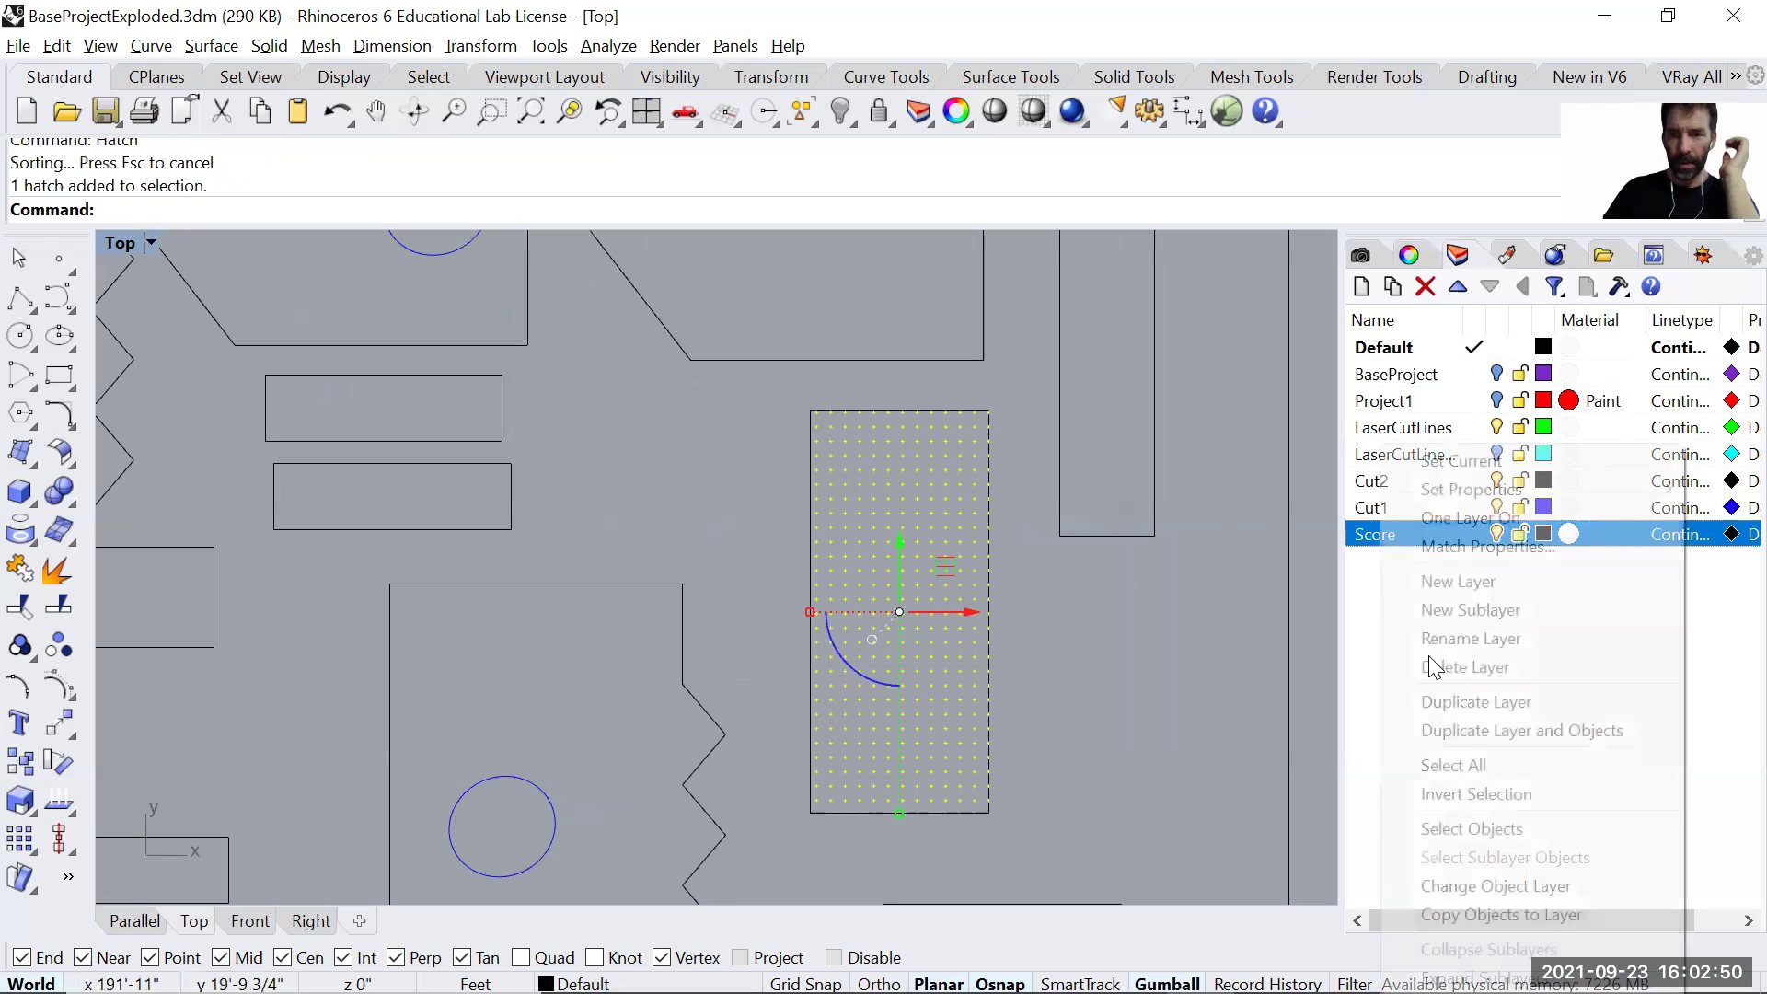
click(1465, 885)
Set the Score layer's colour to Cyan.
click(1543, 533)
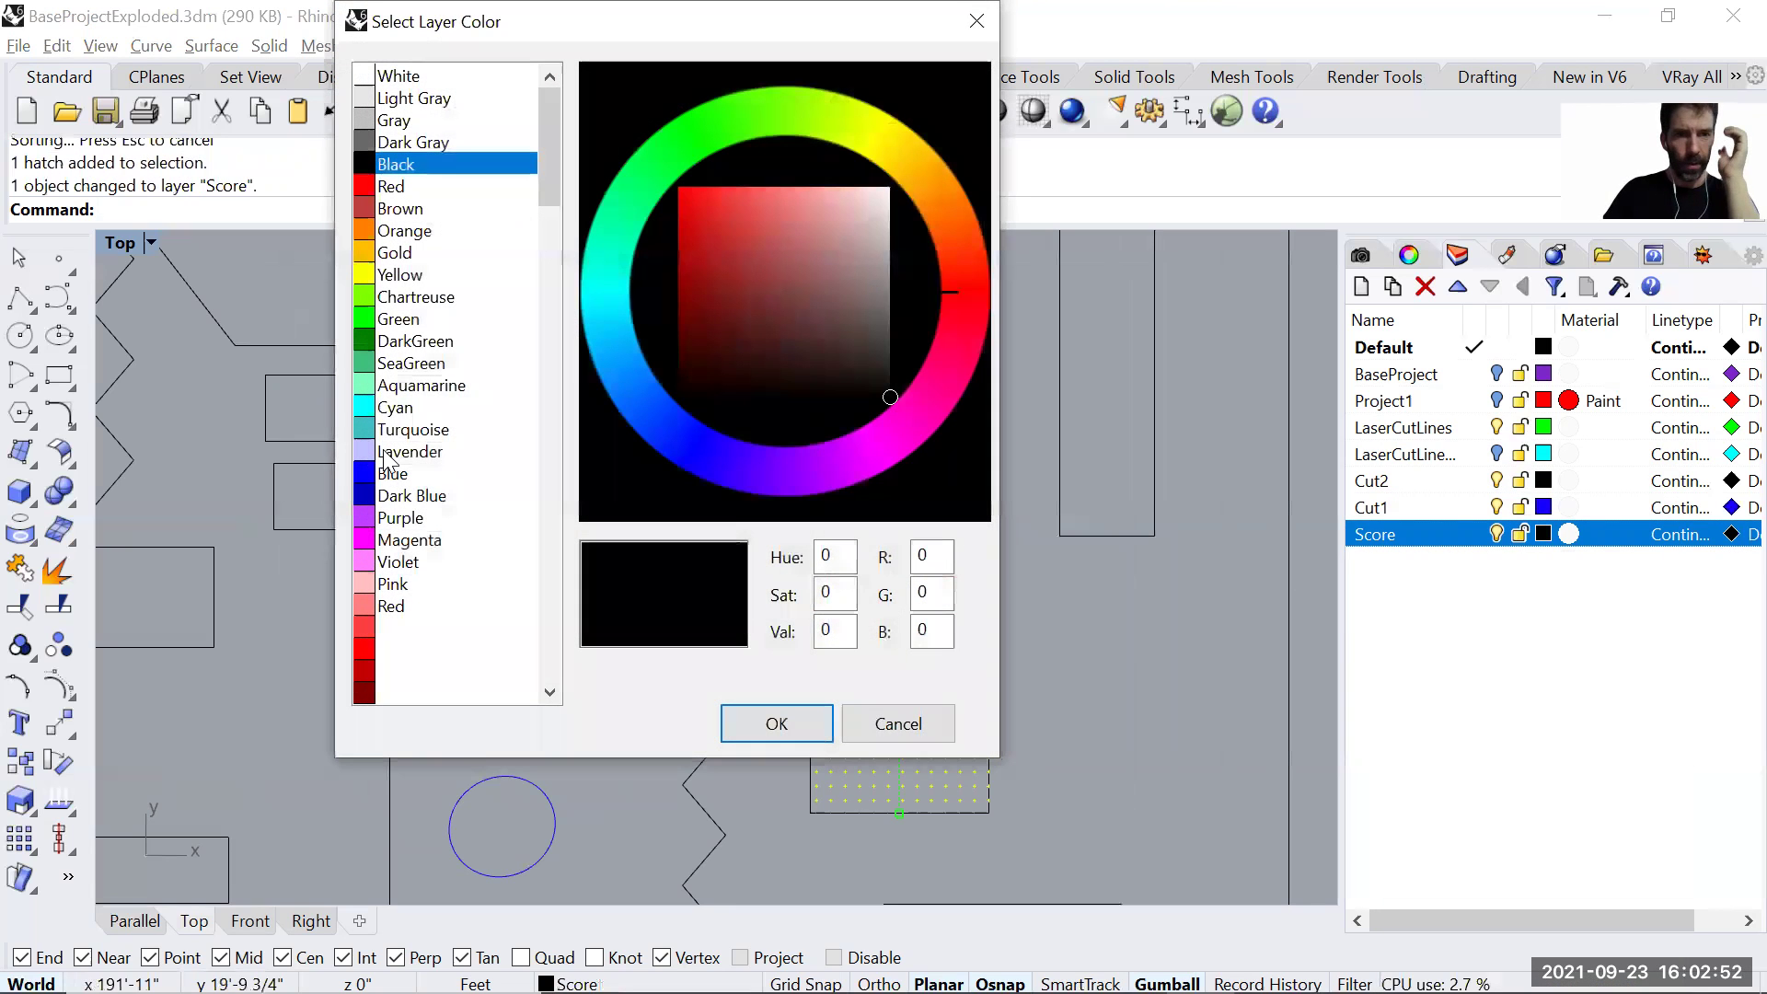
click(396, 408)
click(777, 724)
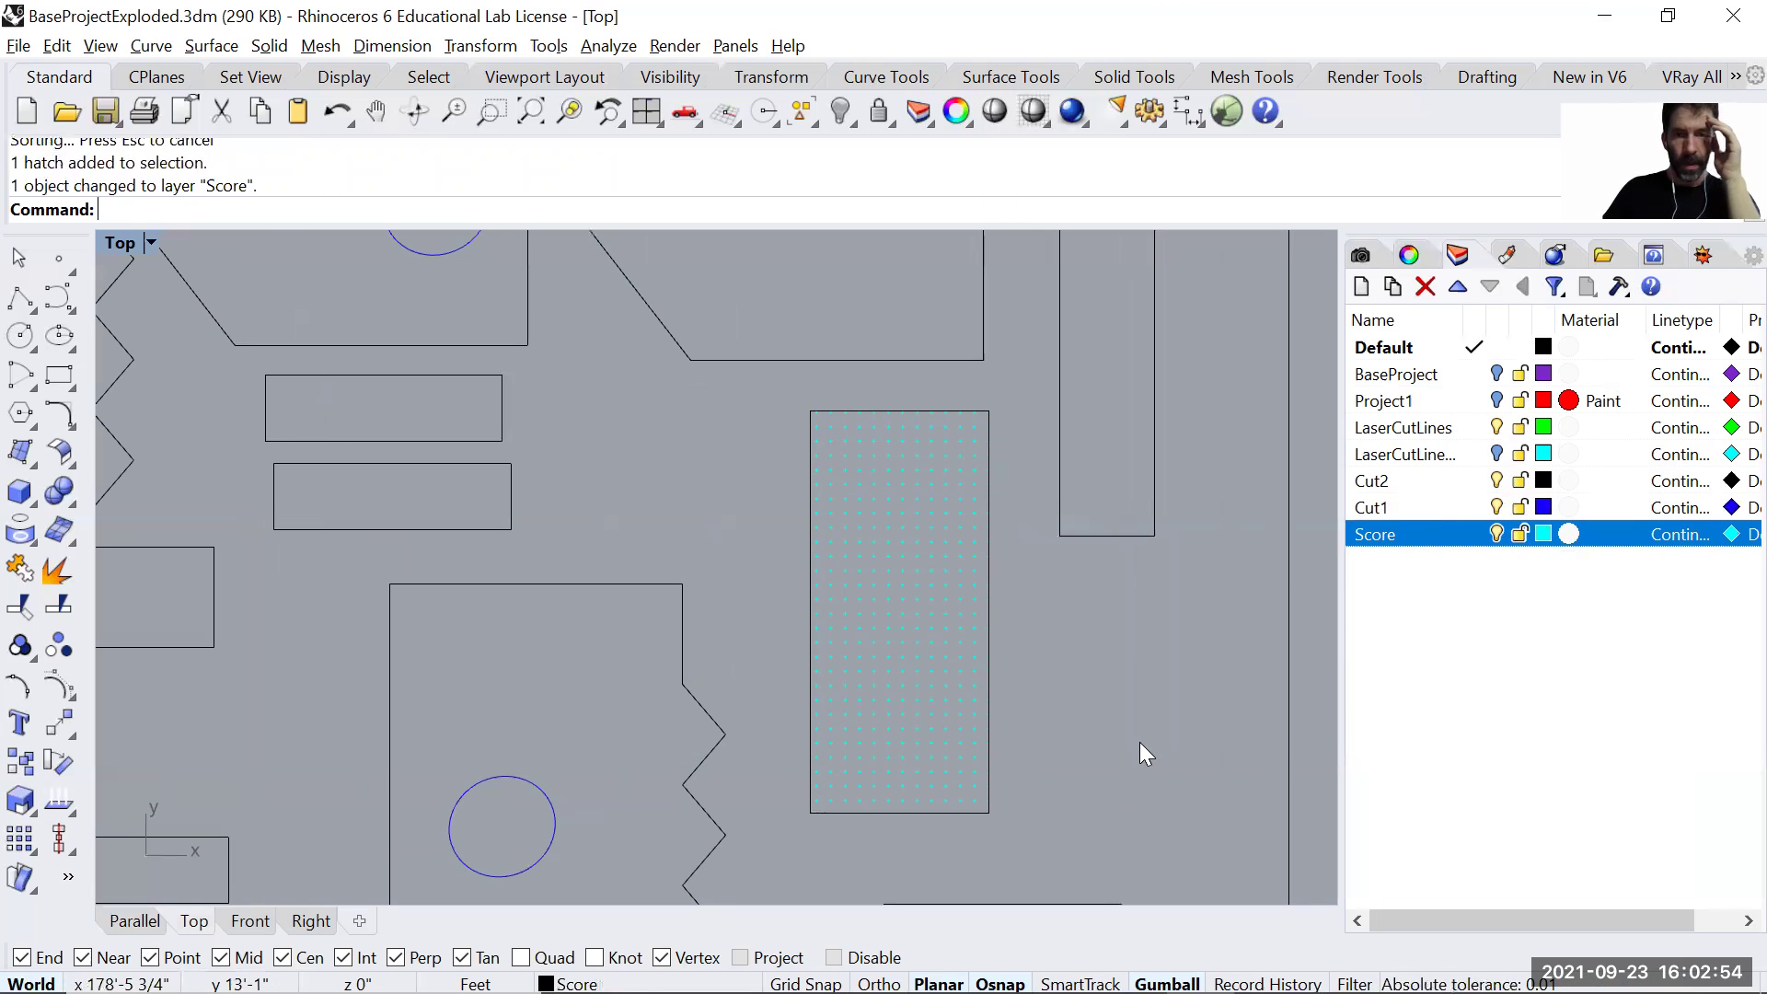
Look closely at the plus hatch, then delete it while keeping the surrounding rectangle.
scroll(915, 626, up, 10)
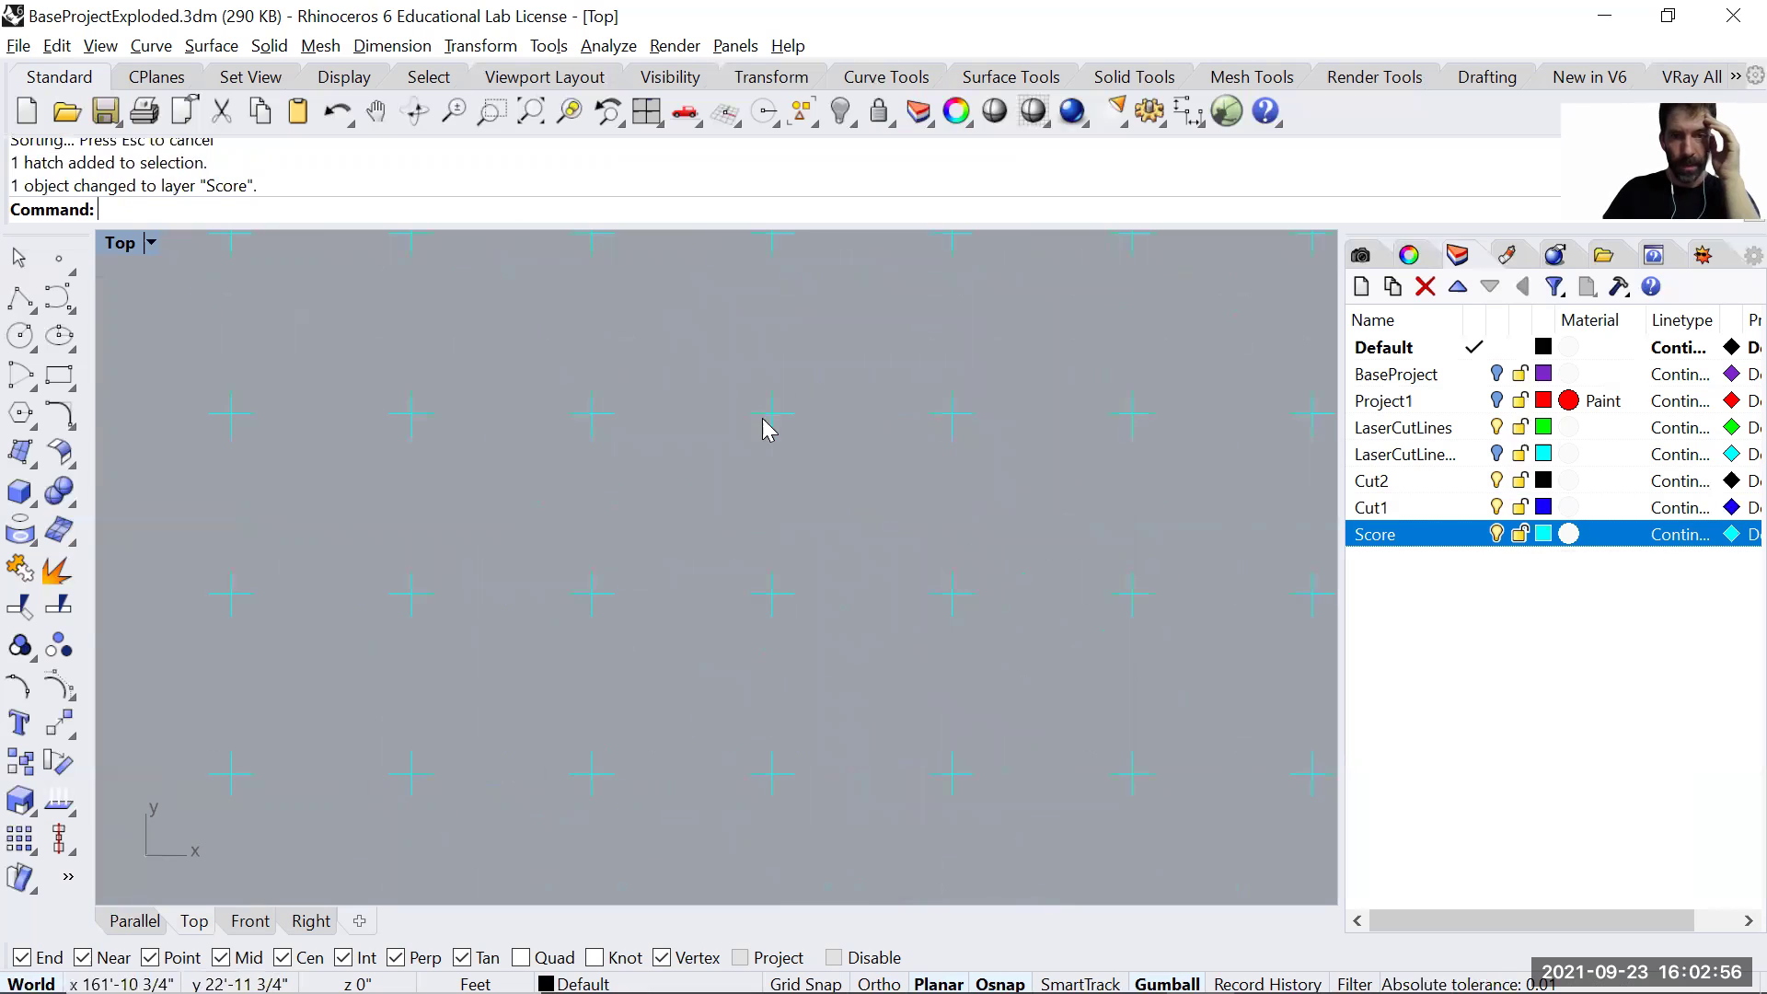
scroll(750, 611, down, 10)
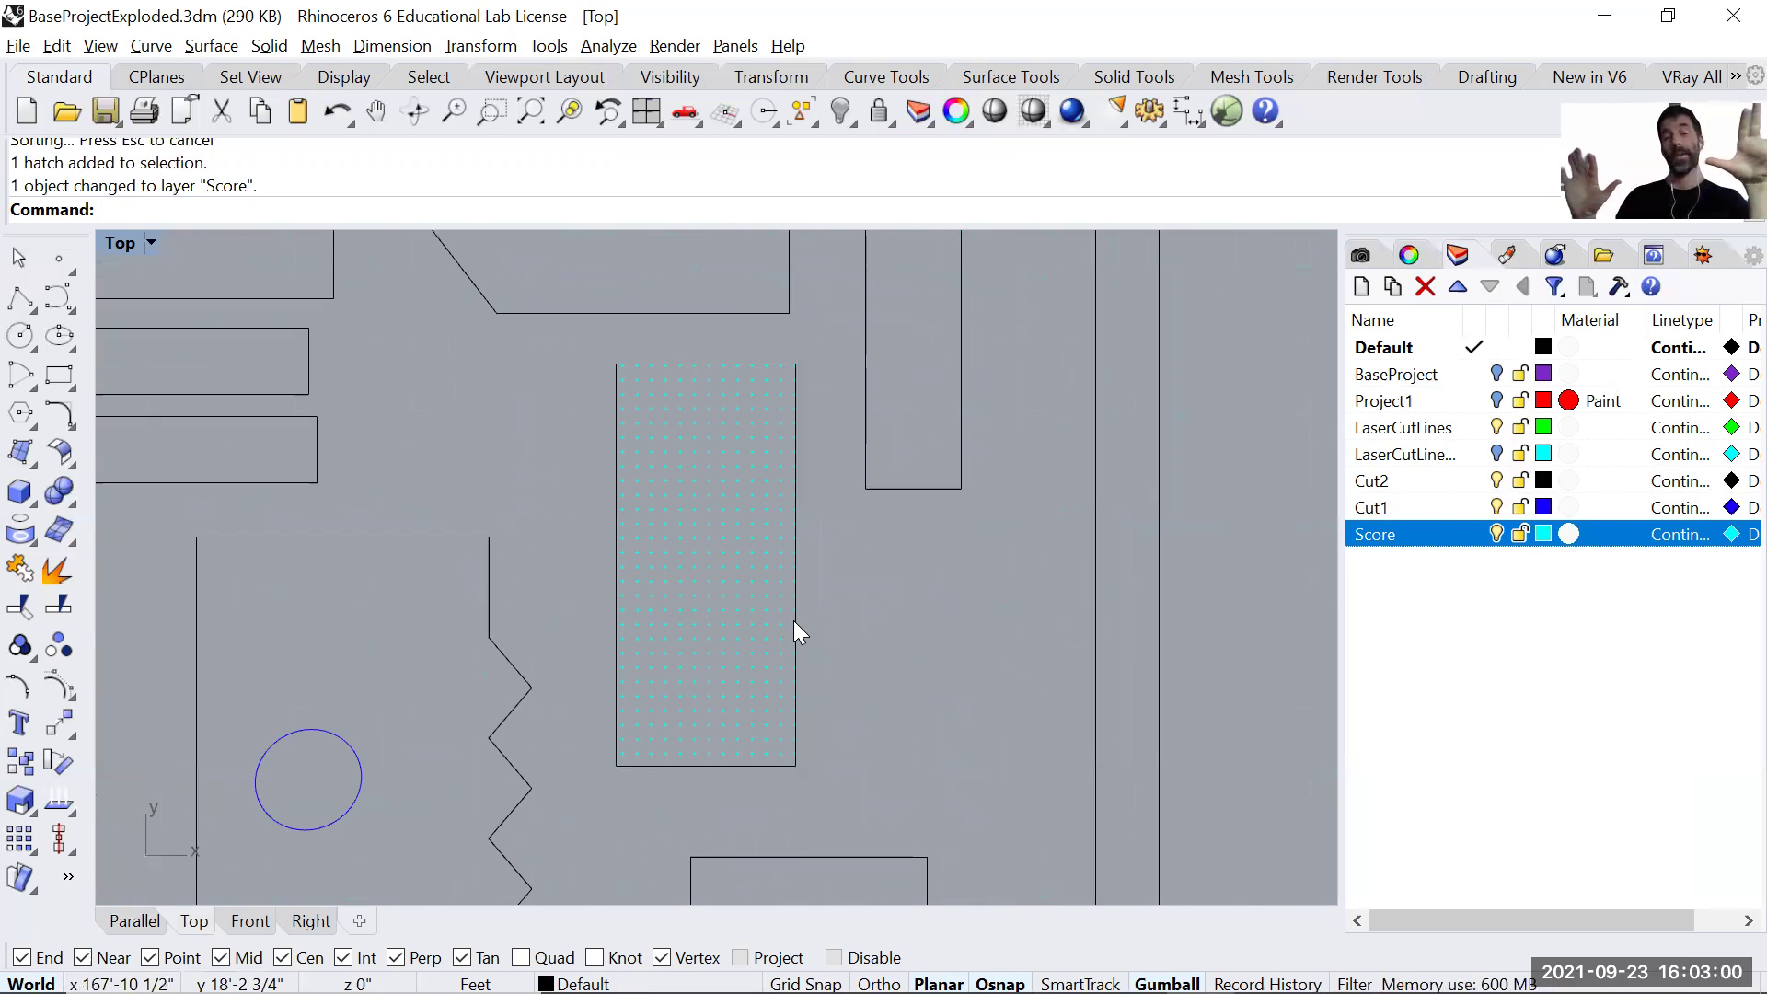
click(788, 620)
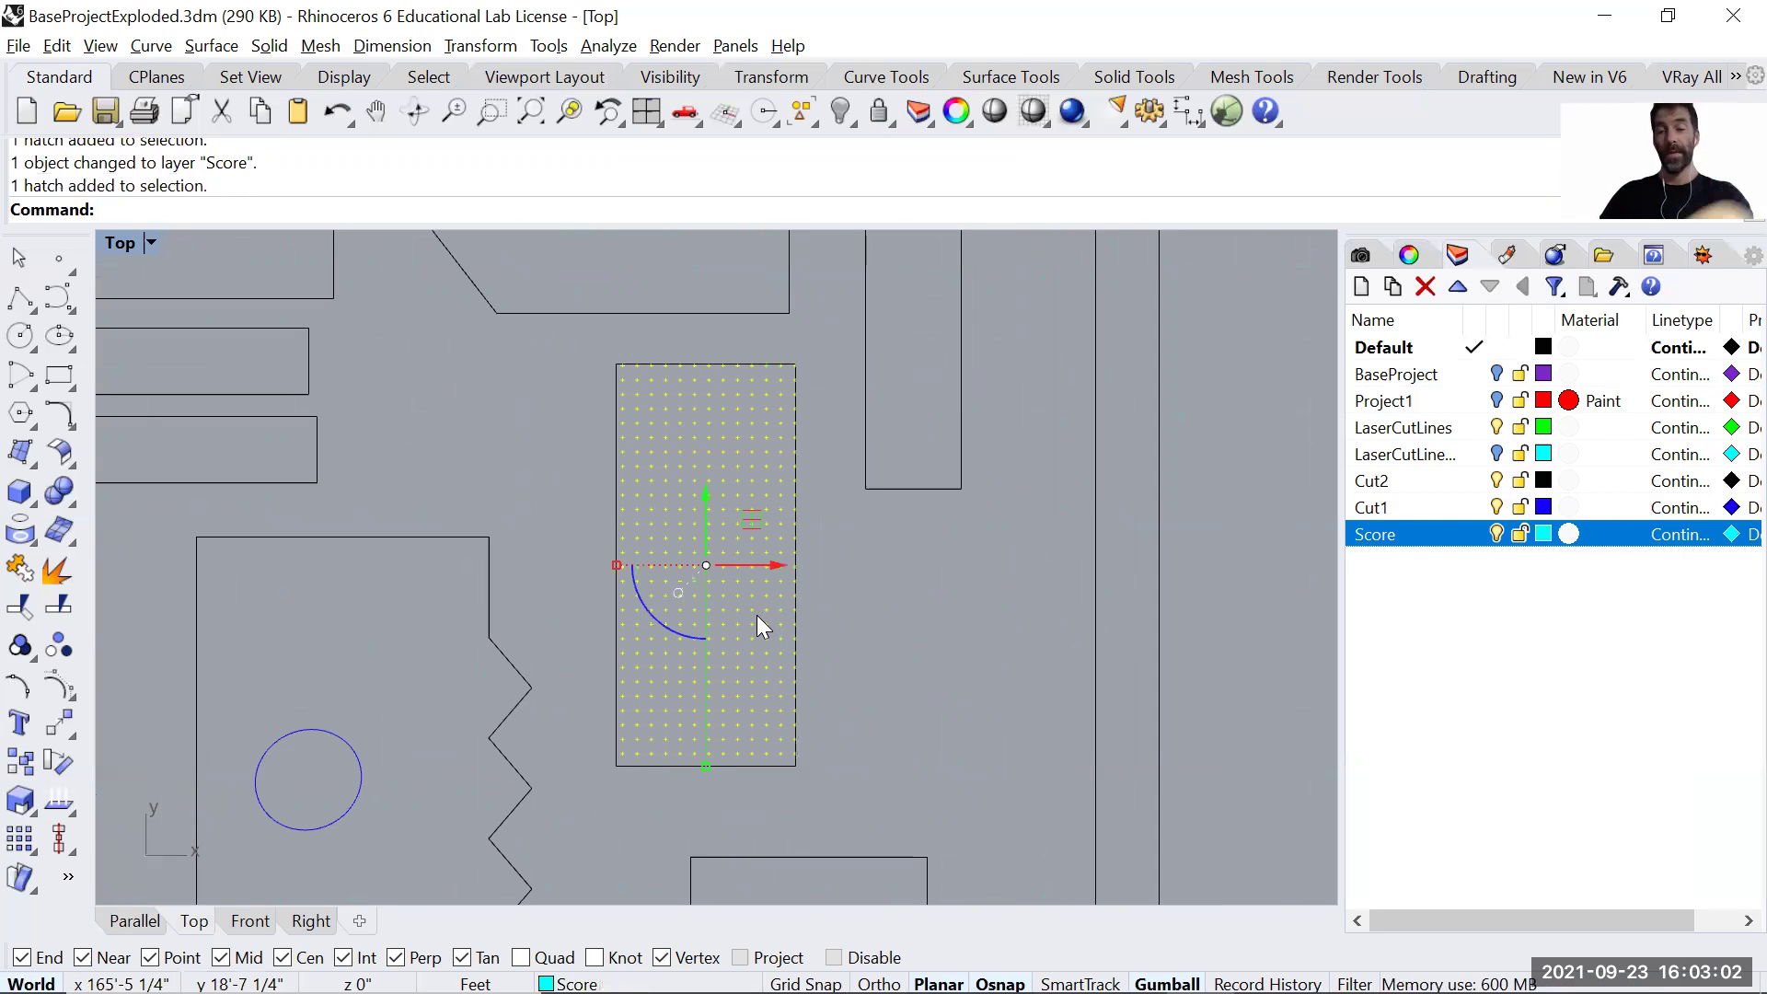
key(Delete)
scroll(723, 636, down, 5)
right_drag(723, 637, 813, 640)
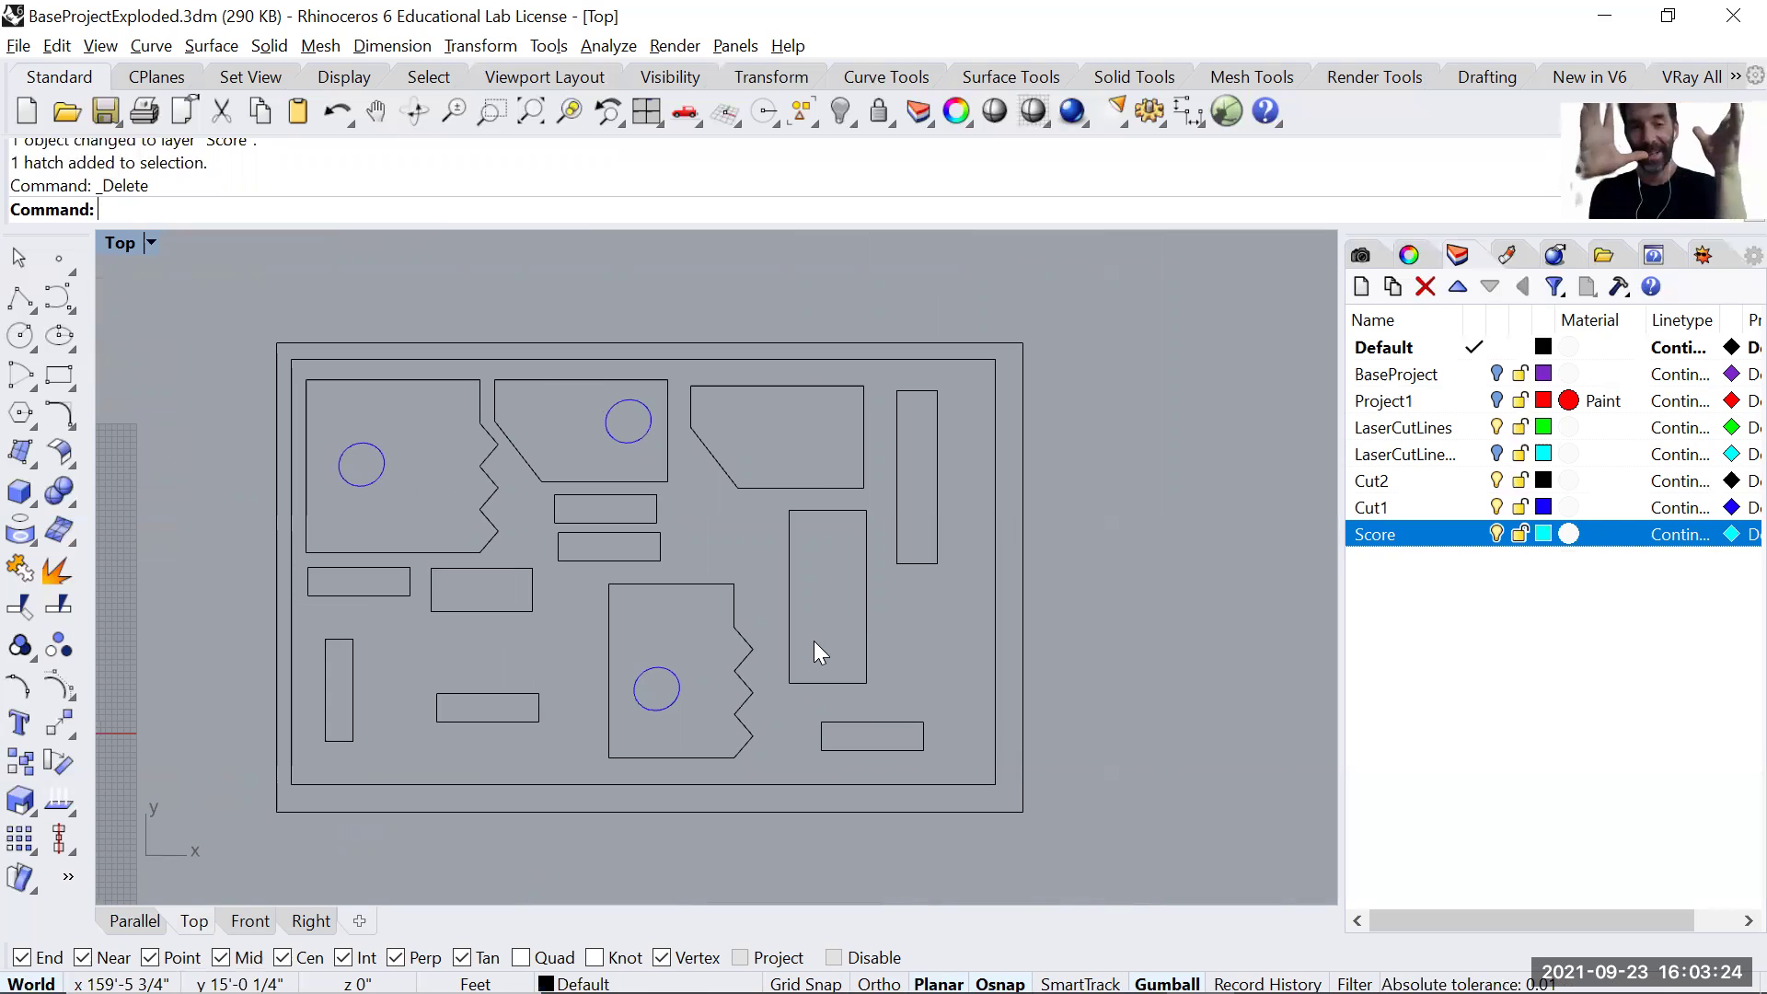
Make the BaseProject layer visible and switch to the Parallel view.
scroll(806, 640, down, 10)
right_drag(709, 618, 780, 498)
scroll(744, 520, down, 8)
key(ctrl+Tab)
key(ctrl+Tab)
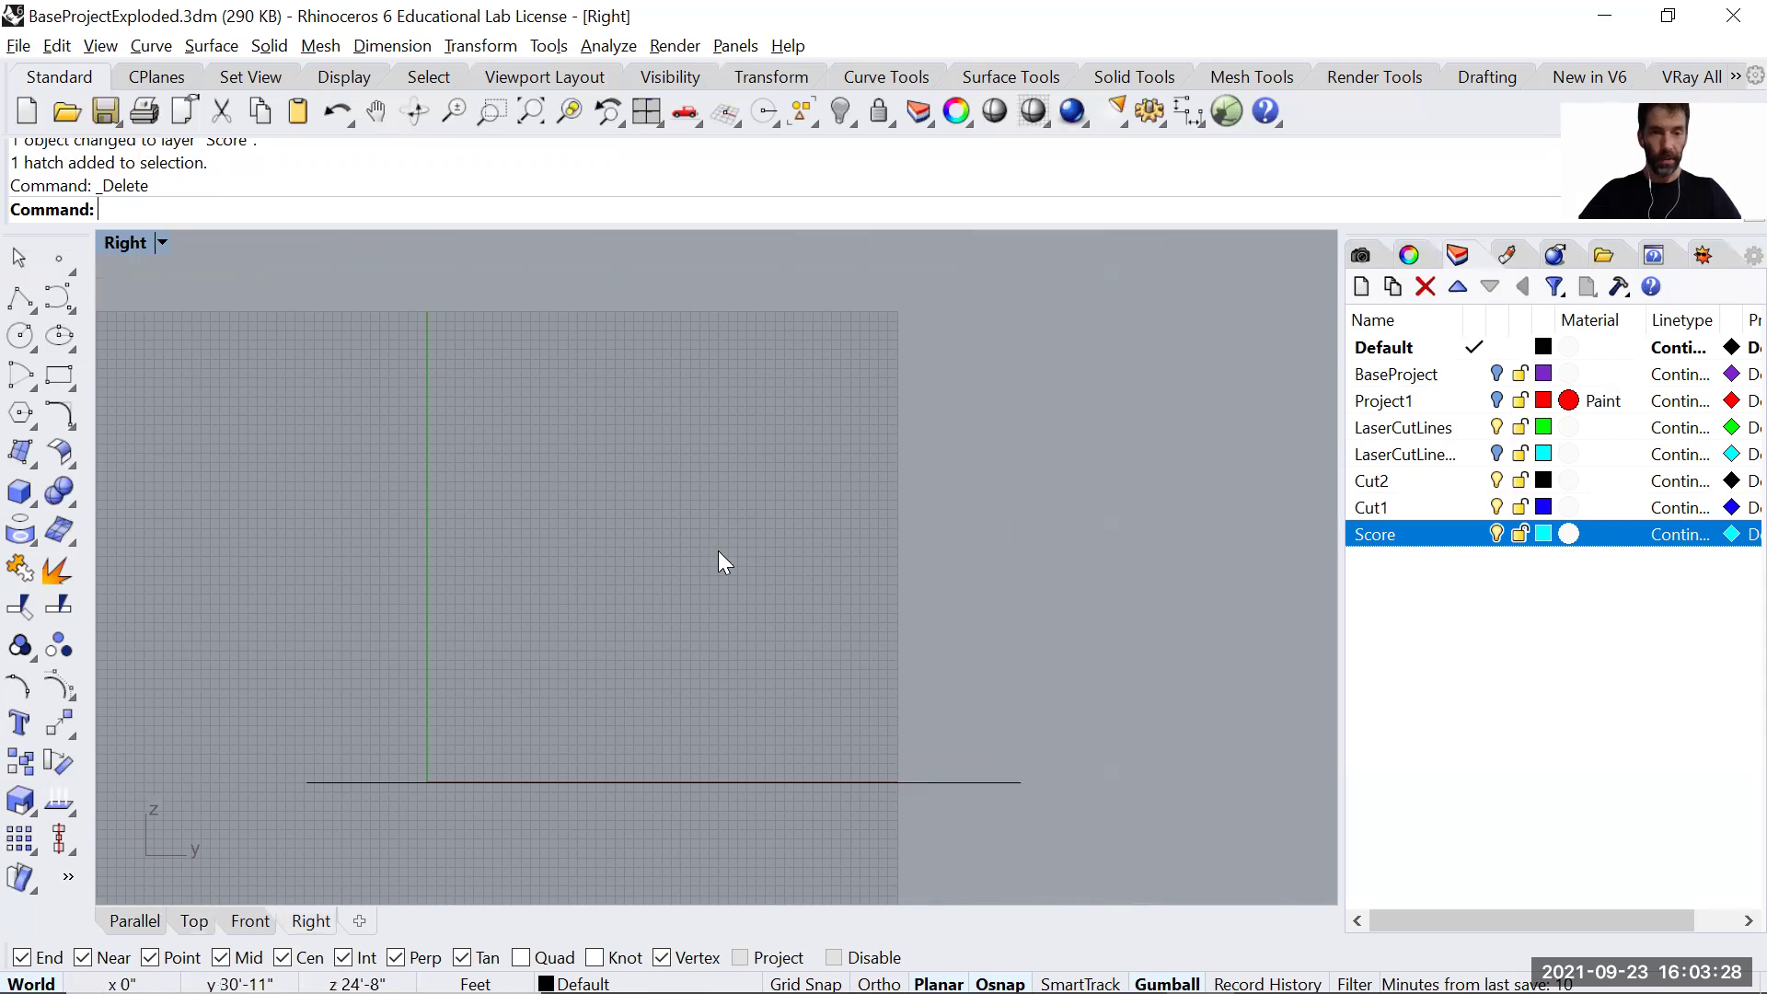
click(1496, 374)
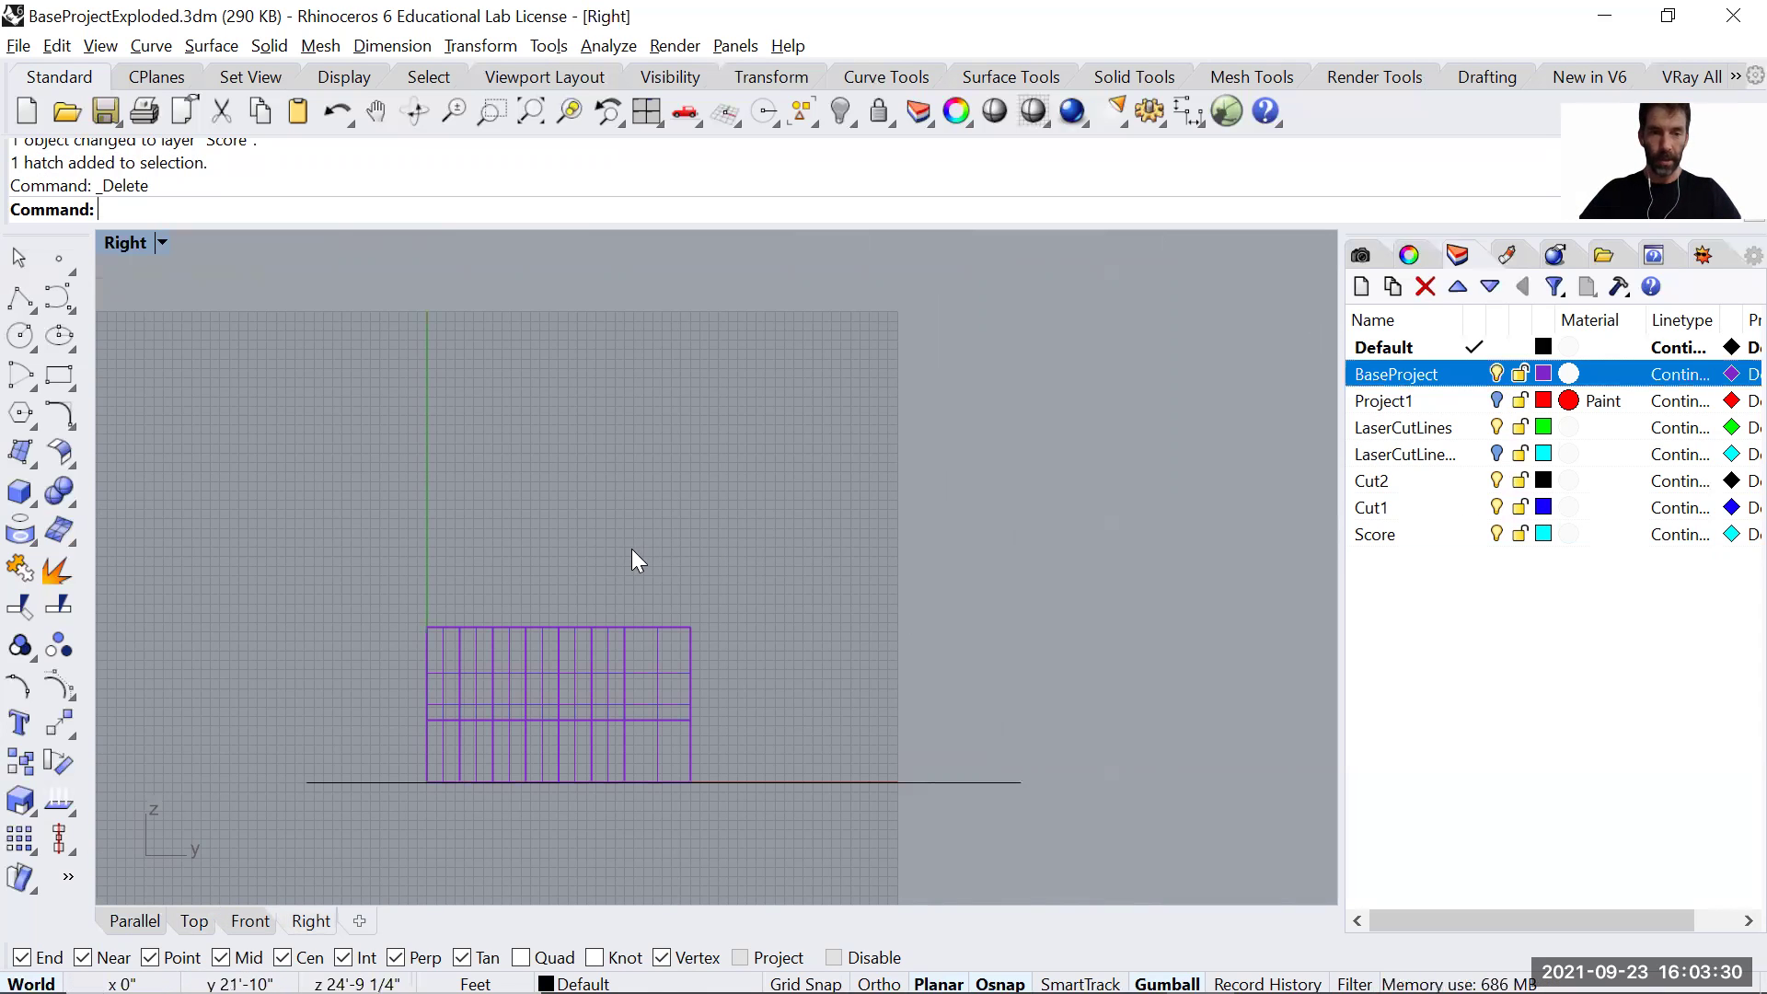
key(ctrl+Tab)
Select all sixteen face outlines and circles inside the sheet and move them clear of the sheet frame along the Y axis.
mouse_move(219, 504)
right_down()
mouse_move(226, 602)
mouse_move(228, 534)
right_up()
drag(228, 534, 447, 745)
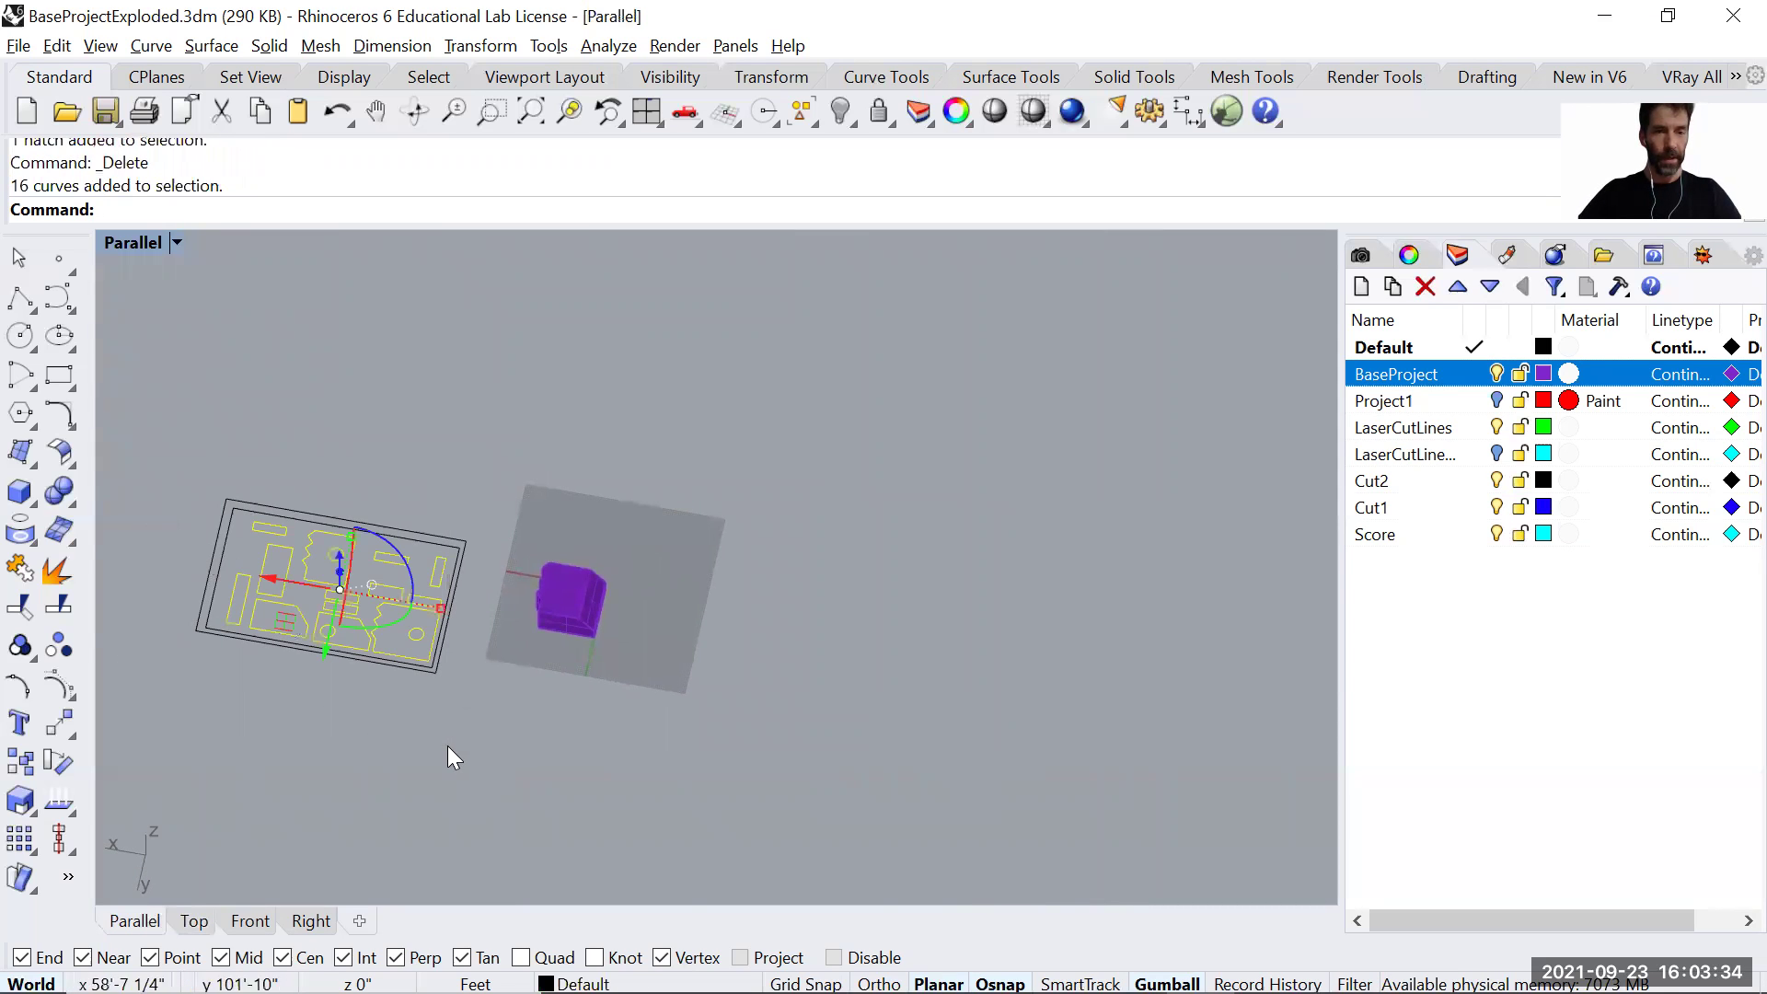
drag(322, 653, 362, 453)
click(528, 453)
scroll(453, 421, up, 10)
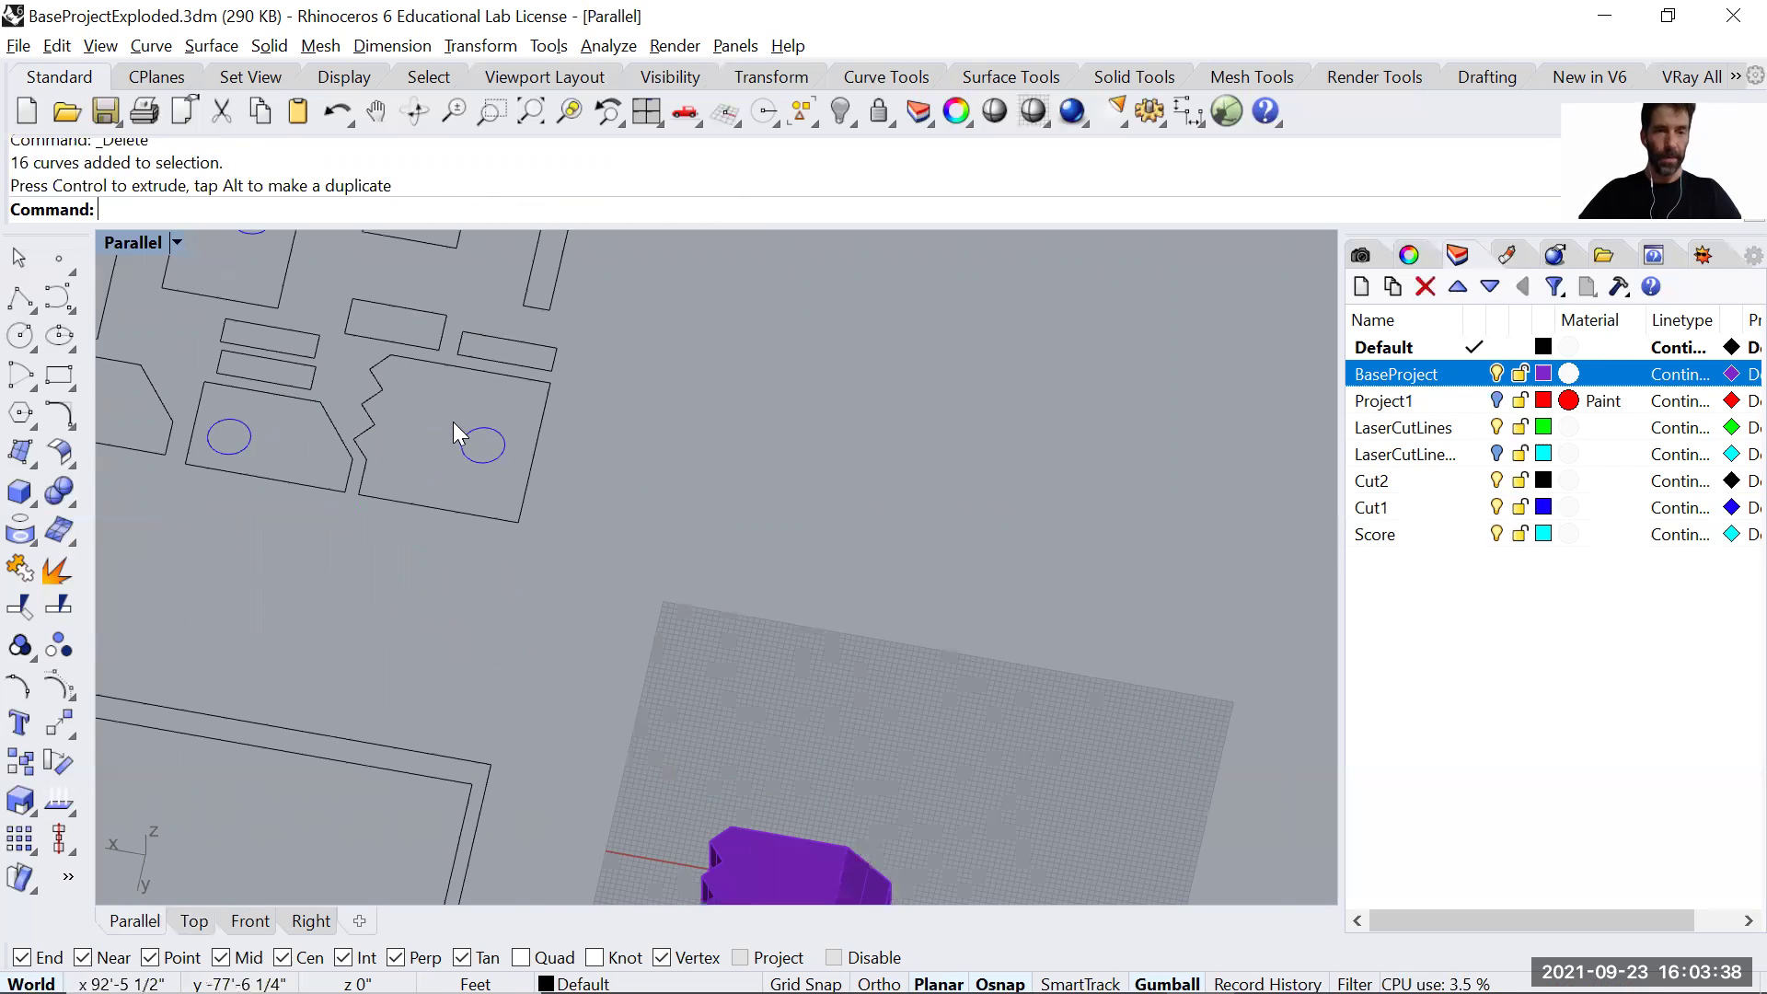
Examine the exploded BaseProject model's faces, including the sloped side face, from several angles.
scroll(425, 407, down, 8)
click(563, 646)
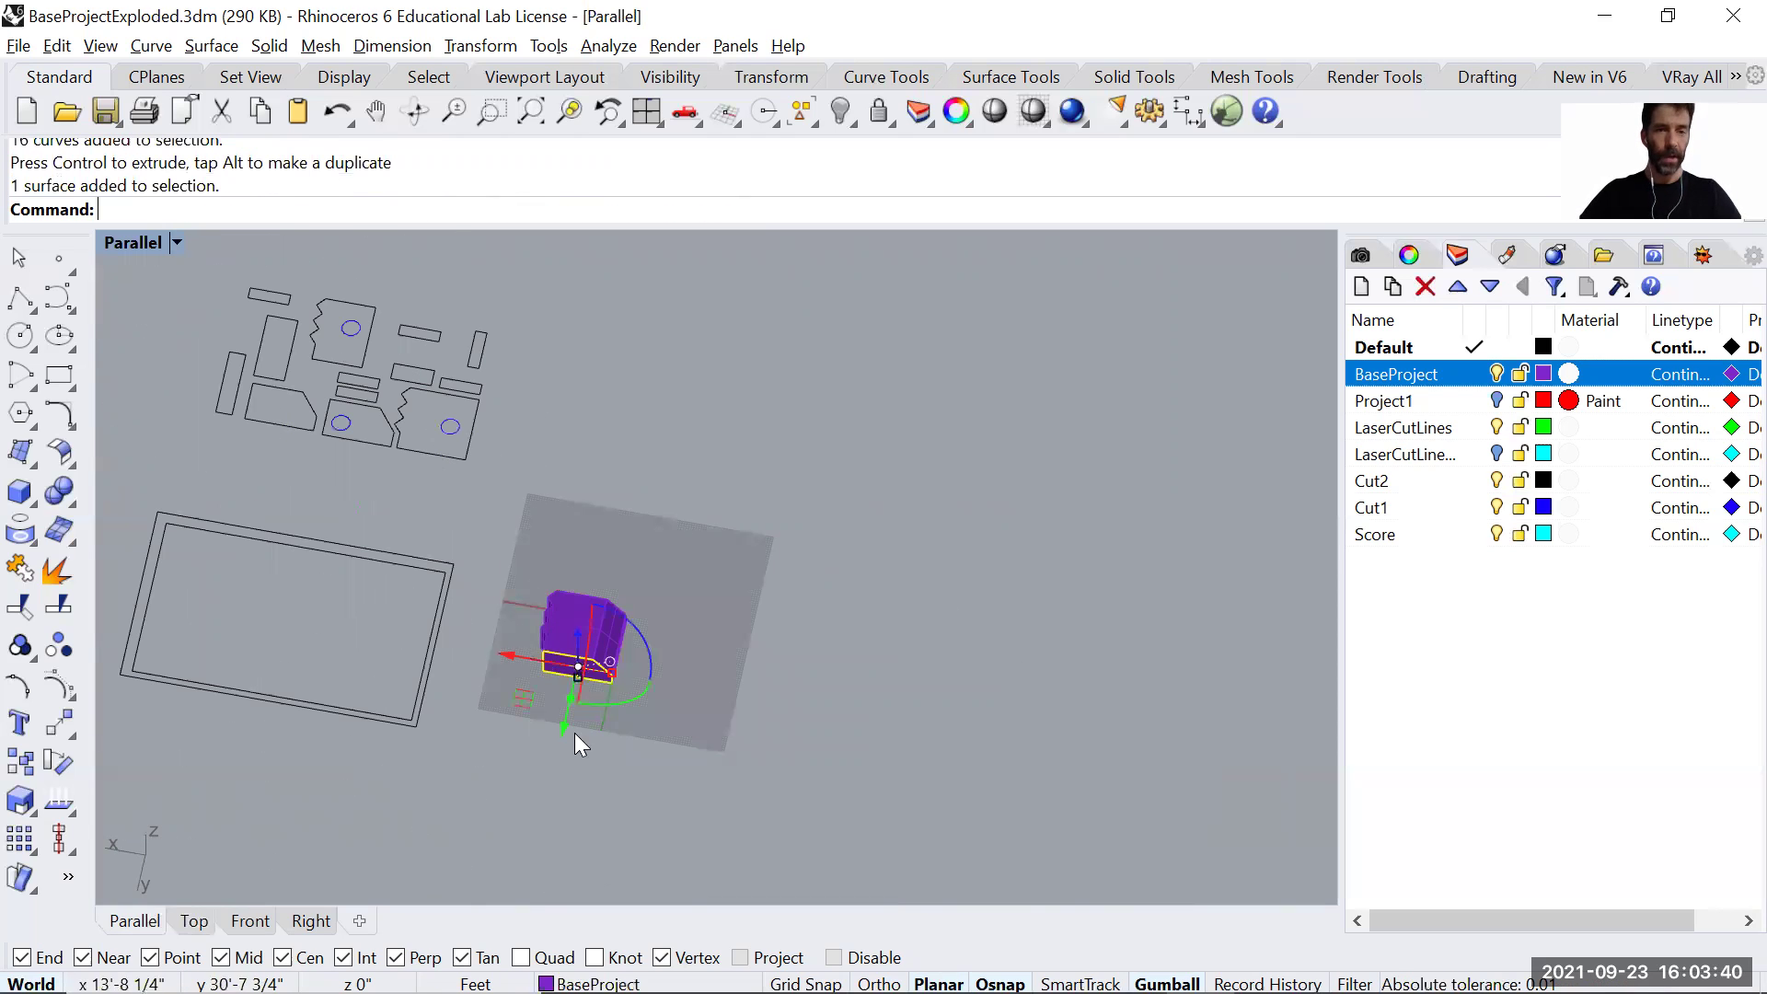
drag(651, 723, 654, 725)
scroll(581, 670, up, 13)
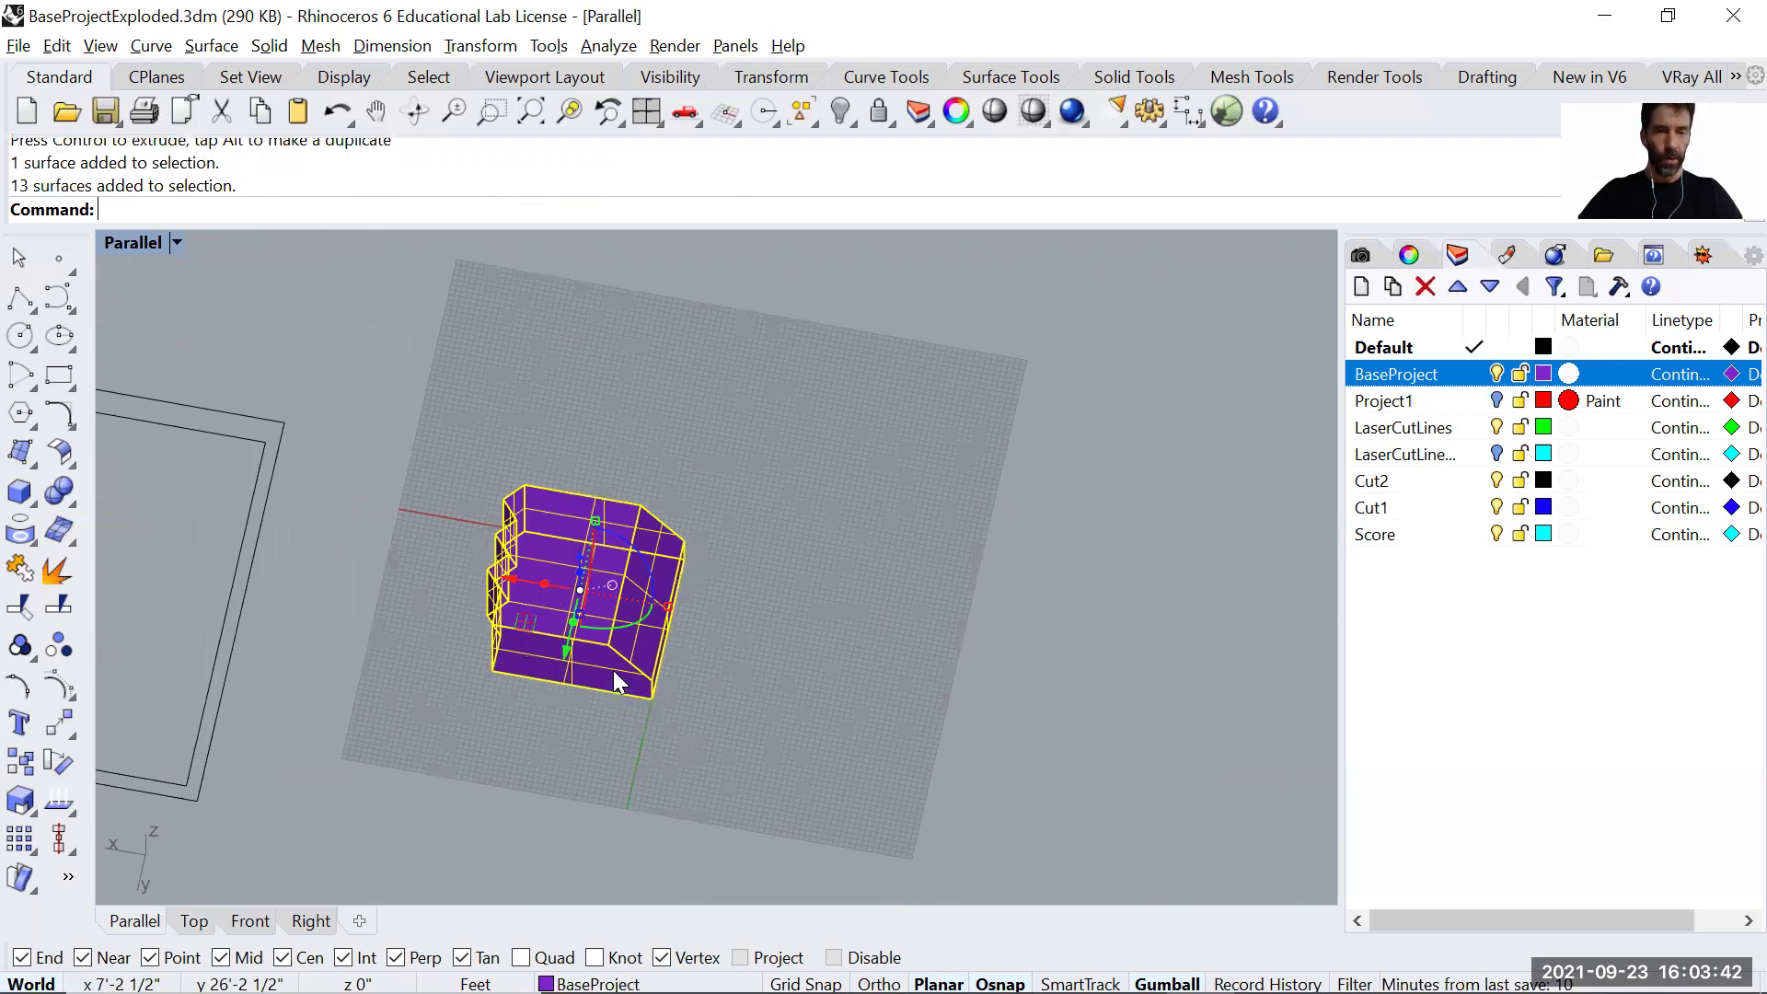
click(802, 635)
click(666, 554)
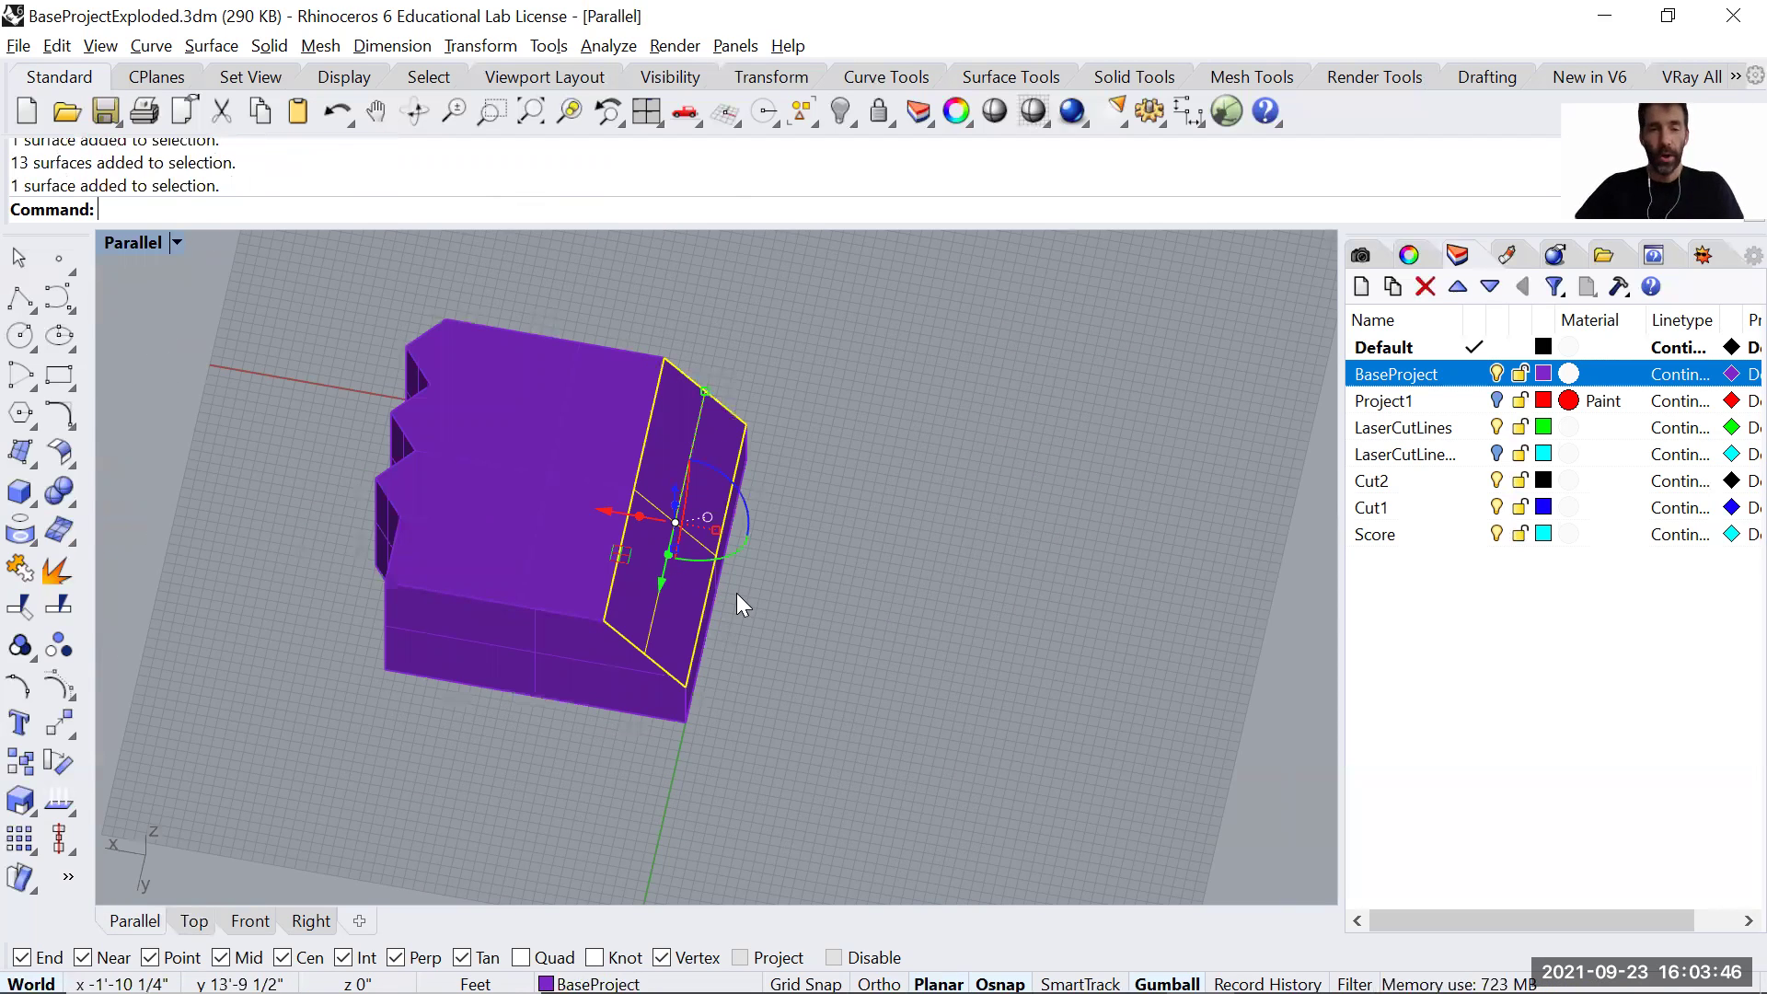
scroll(665, 604, up, 4)
scroll(1022, 707, down, 6)
right_drag(1067, 686, 951, 671)
click(1047, 699)
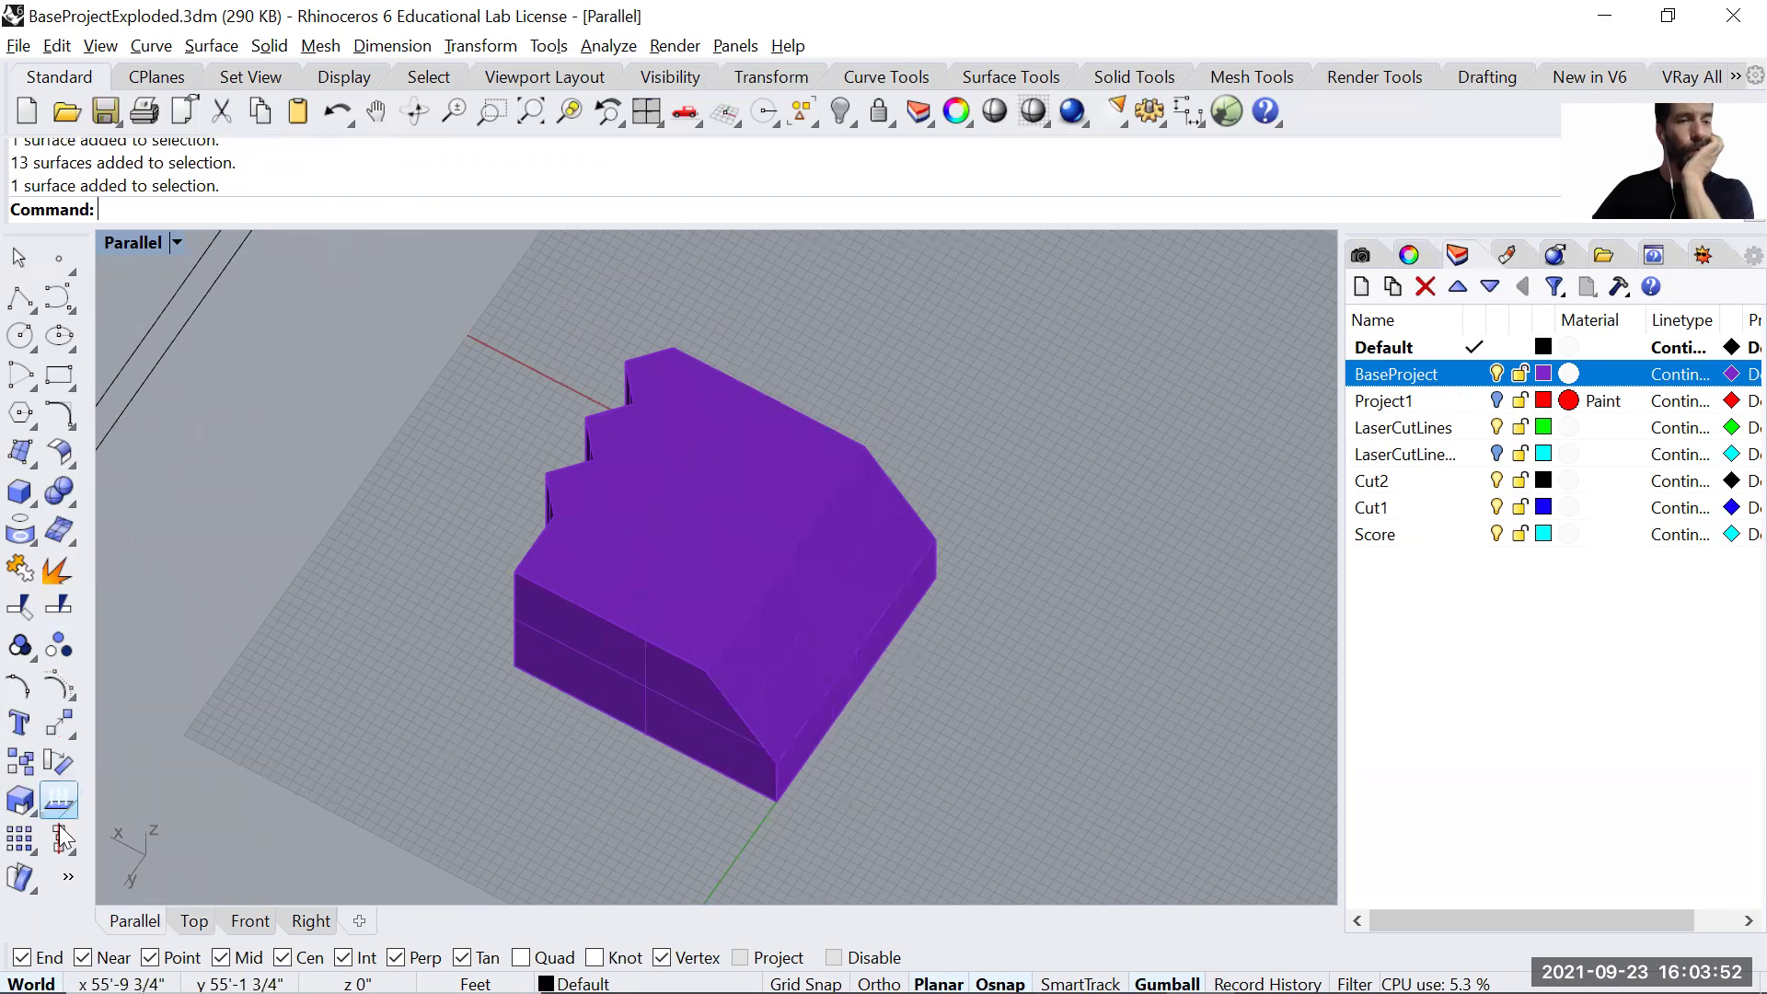
Add the text label A1 at the edge of the model's sloped face.
click(69, 879)
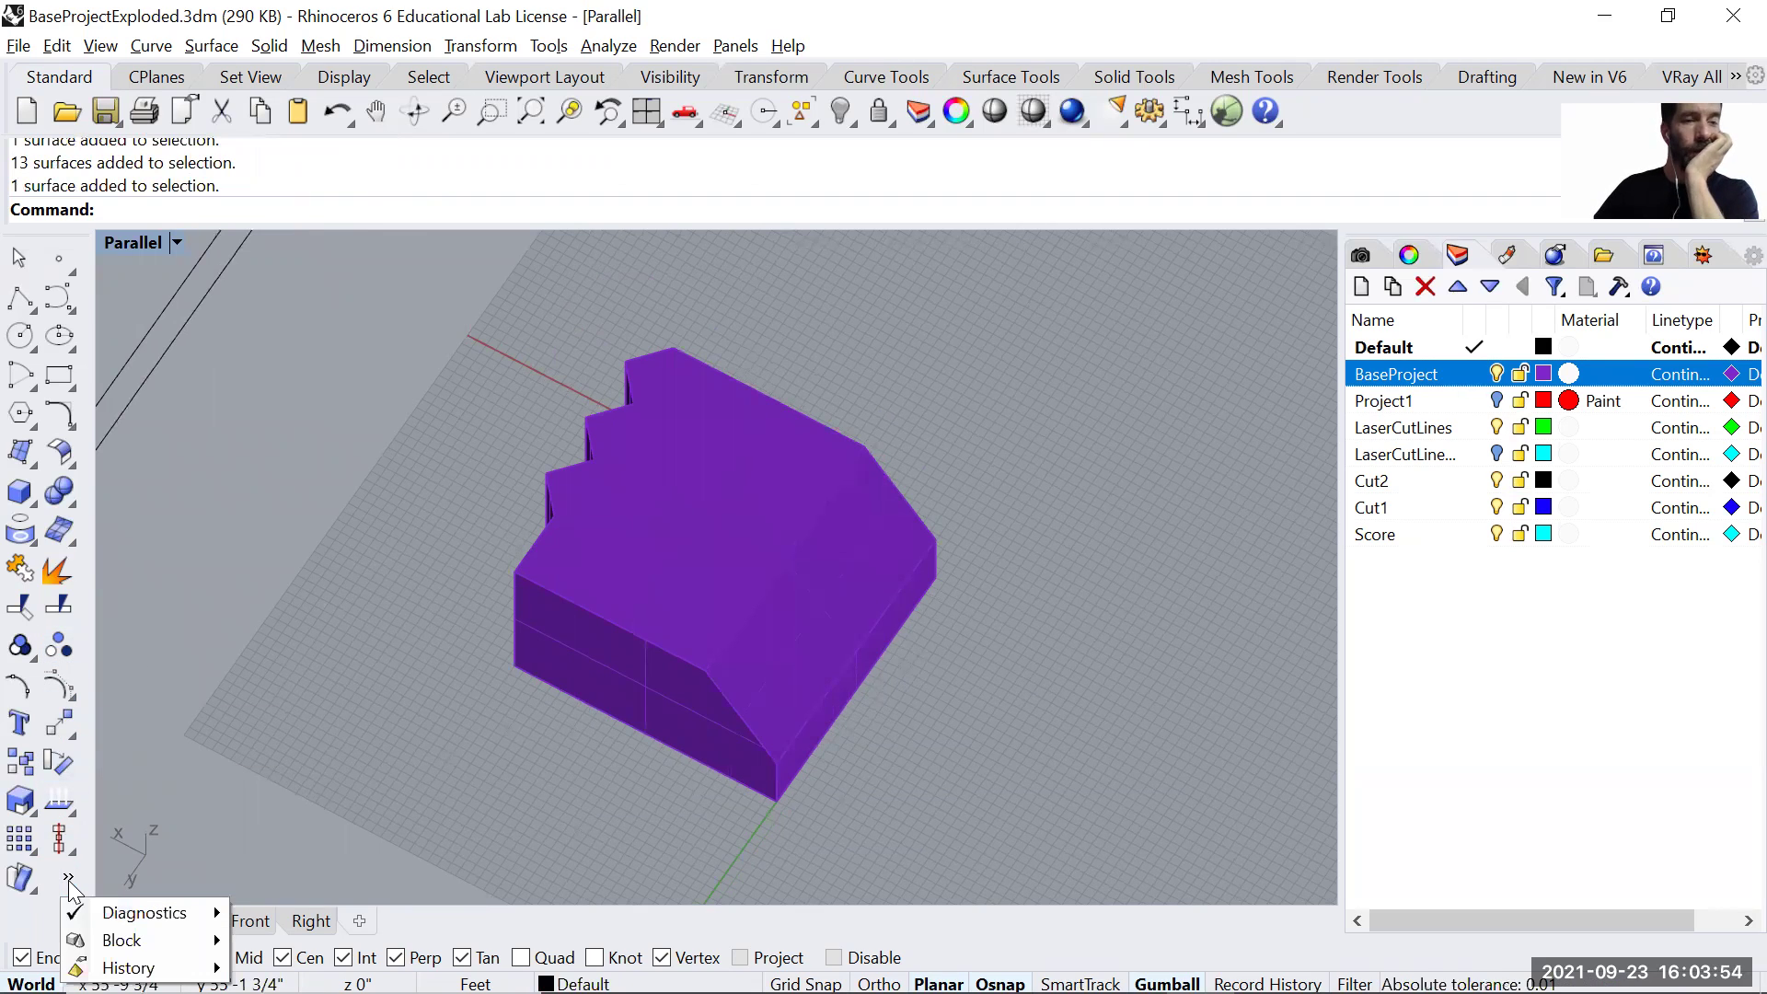
click(287, 757)
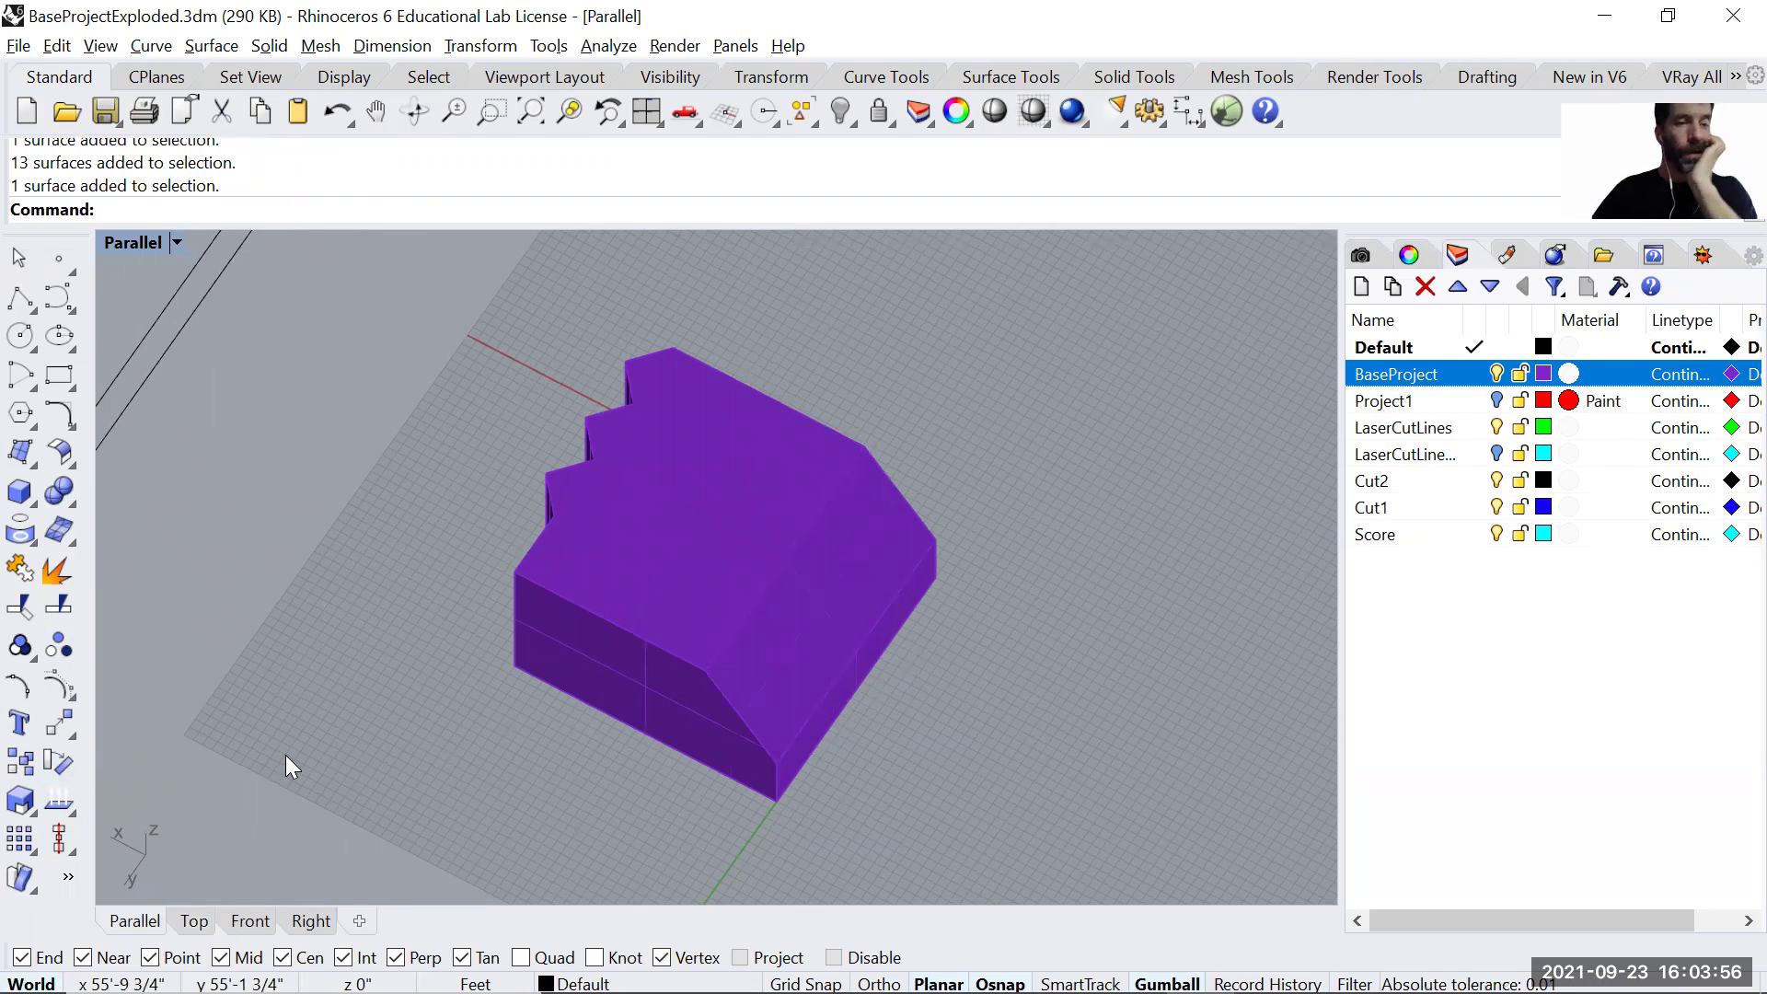
text(Txt)
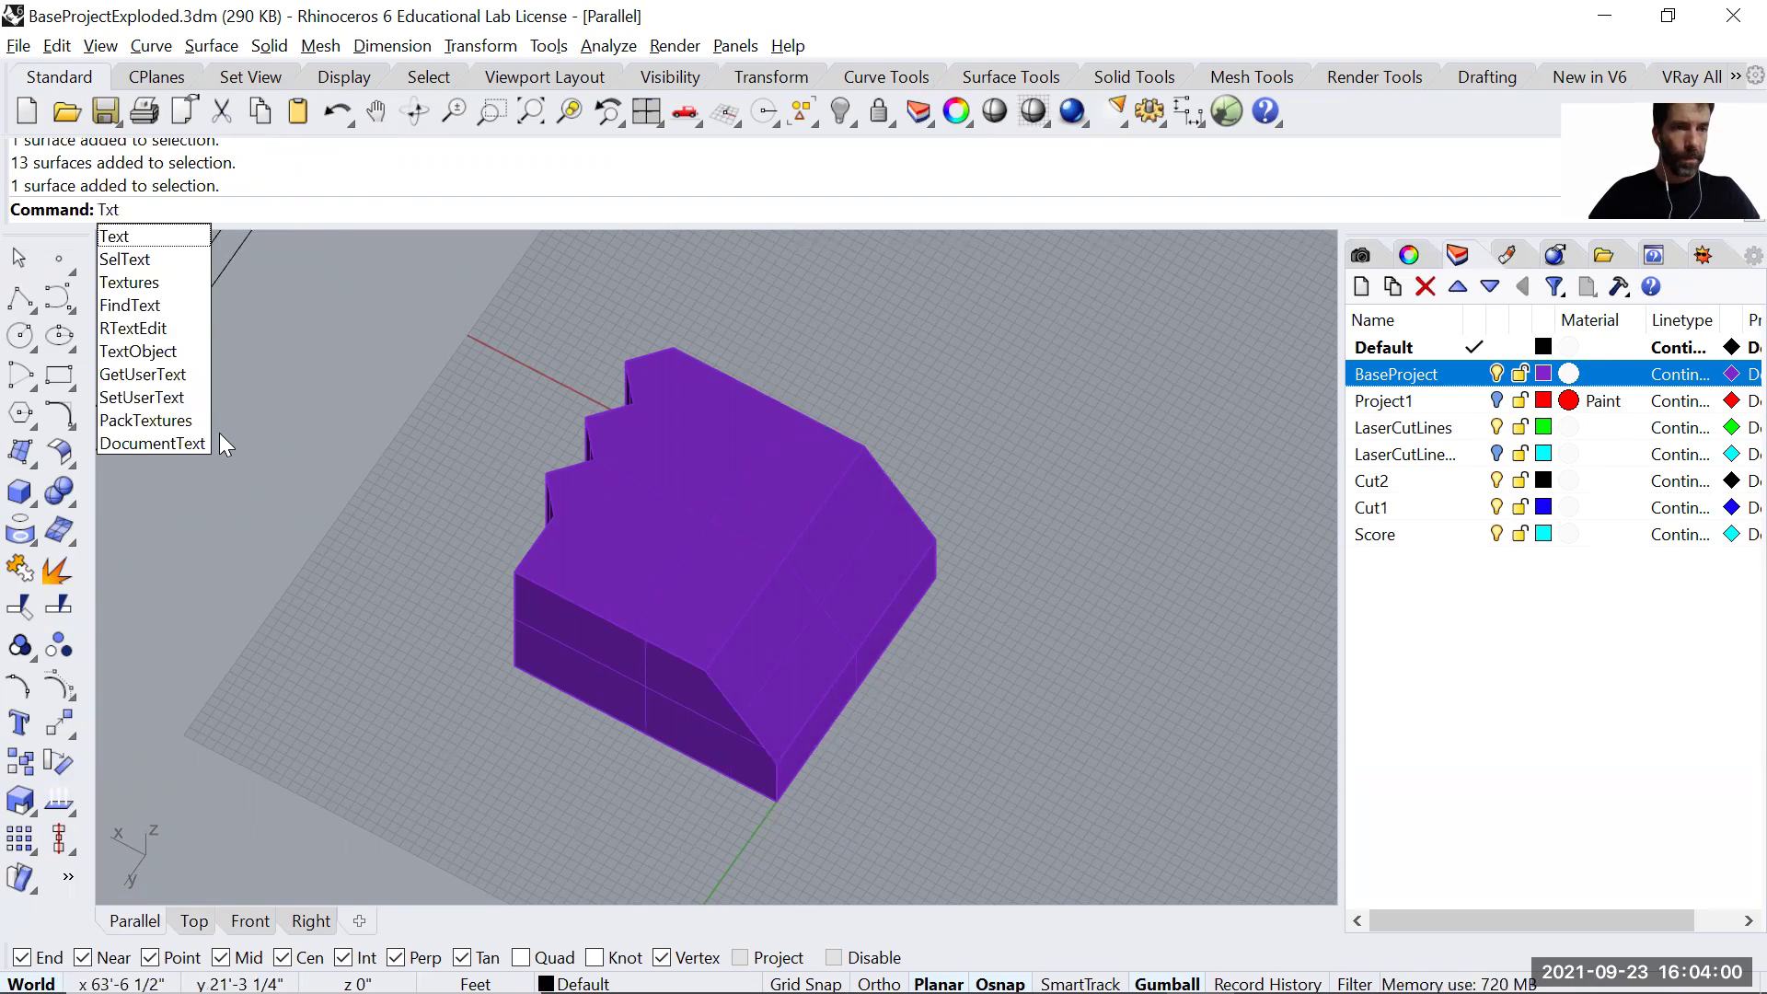
click(145, 236)
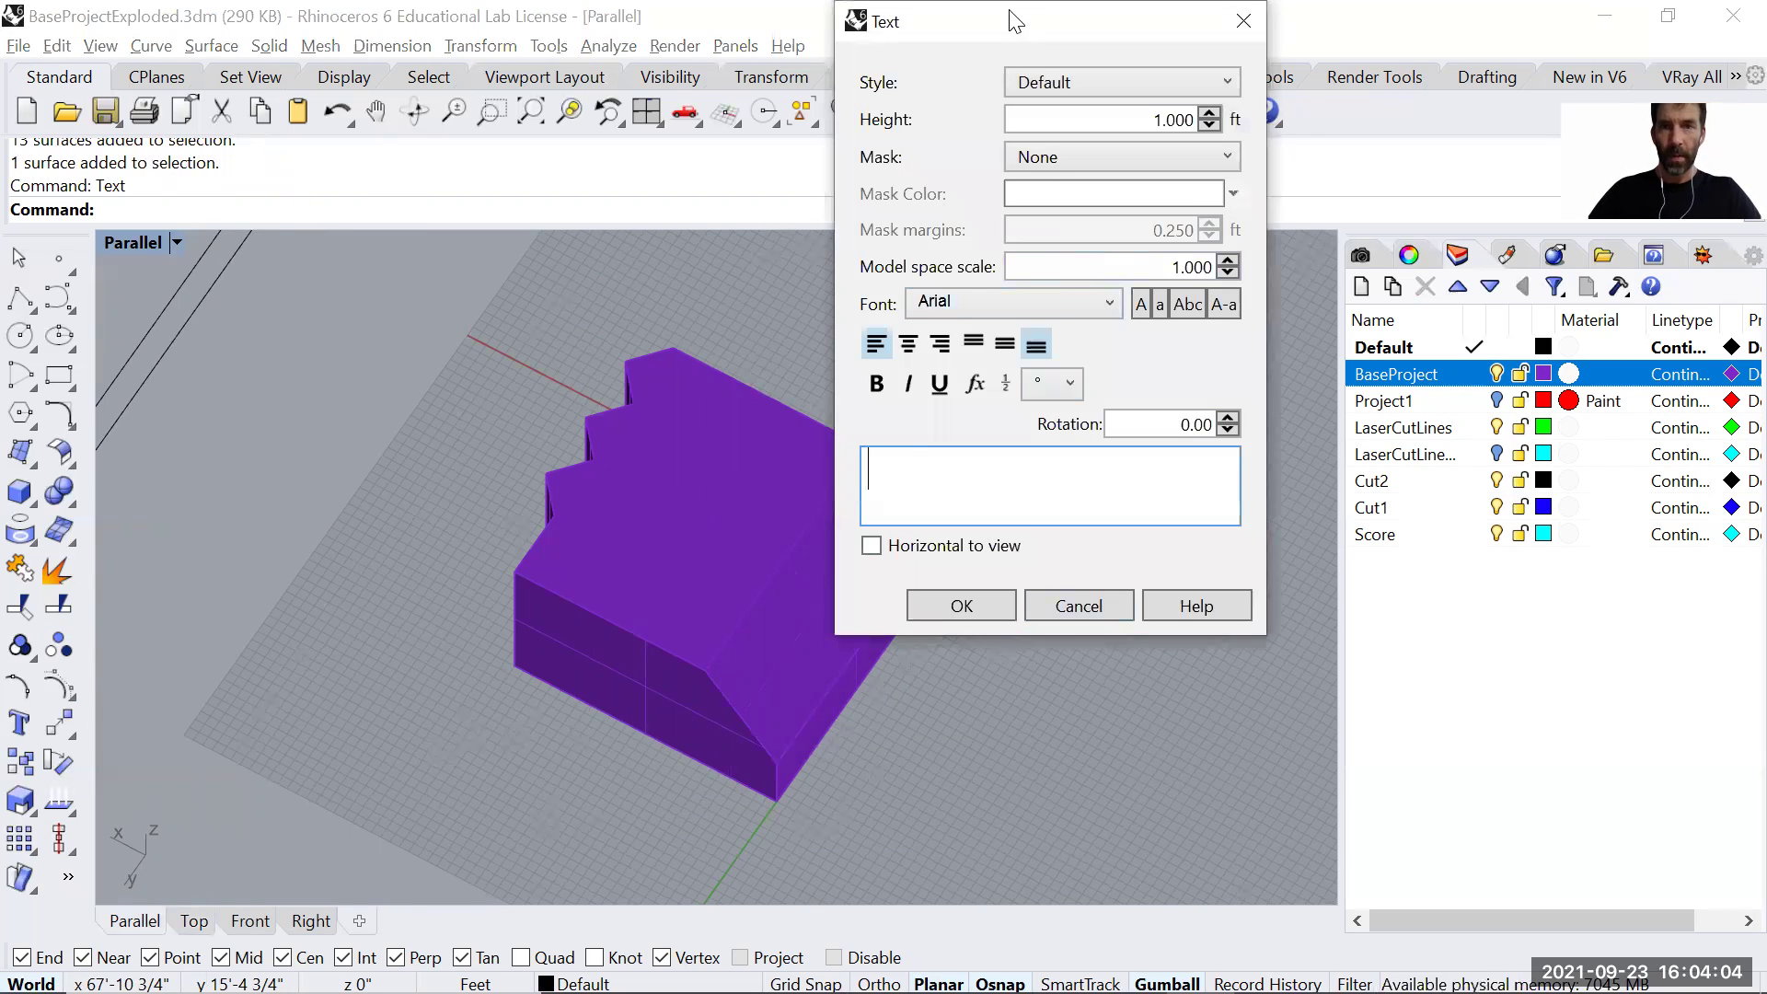
drag(1026, 34, 1058, 60)
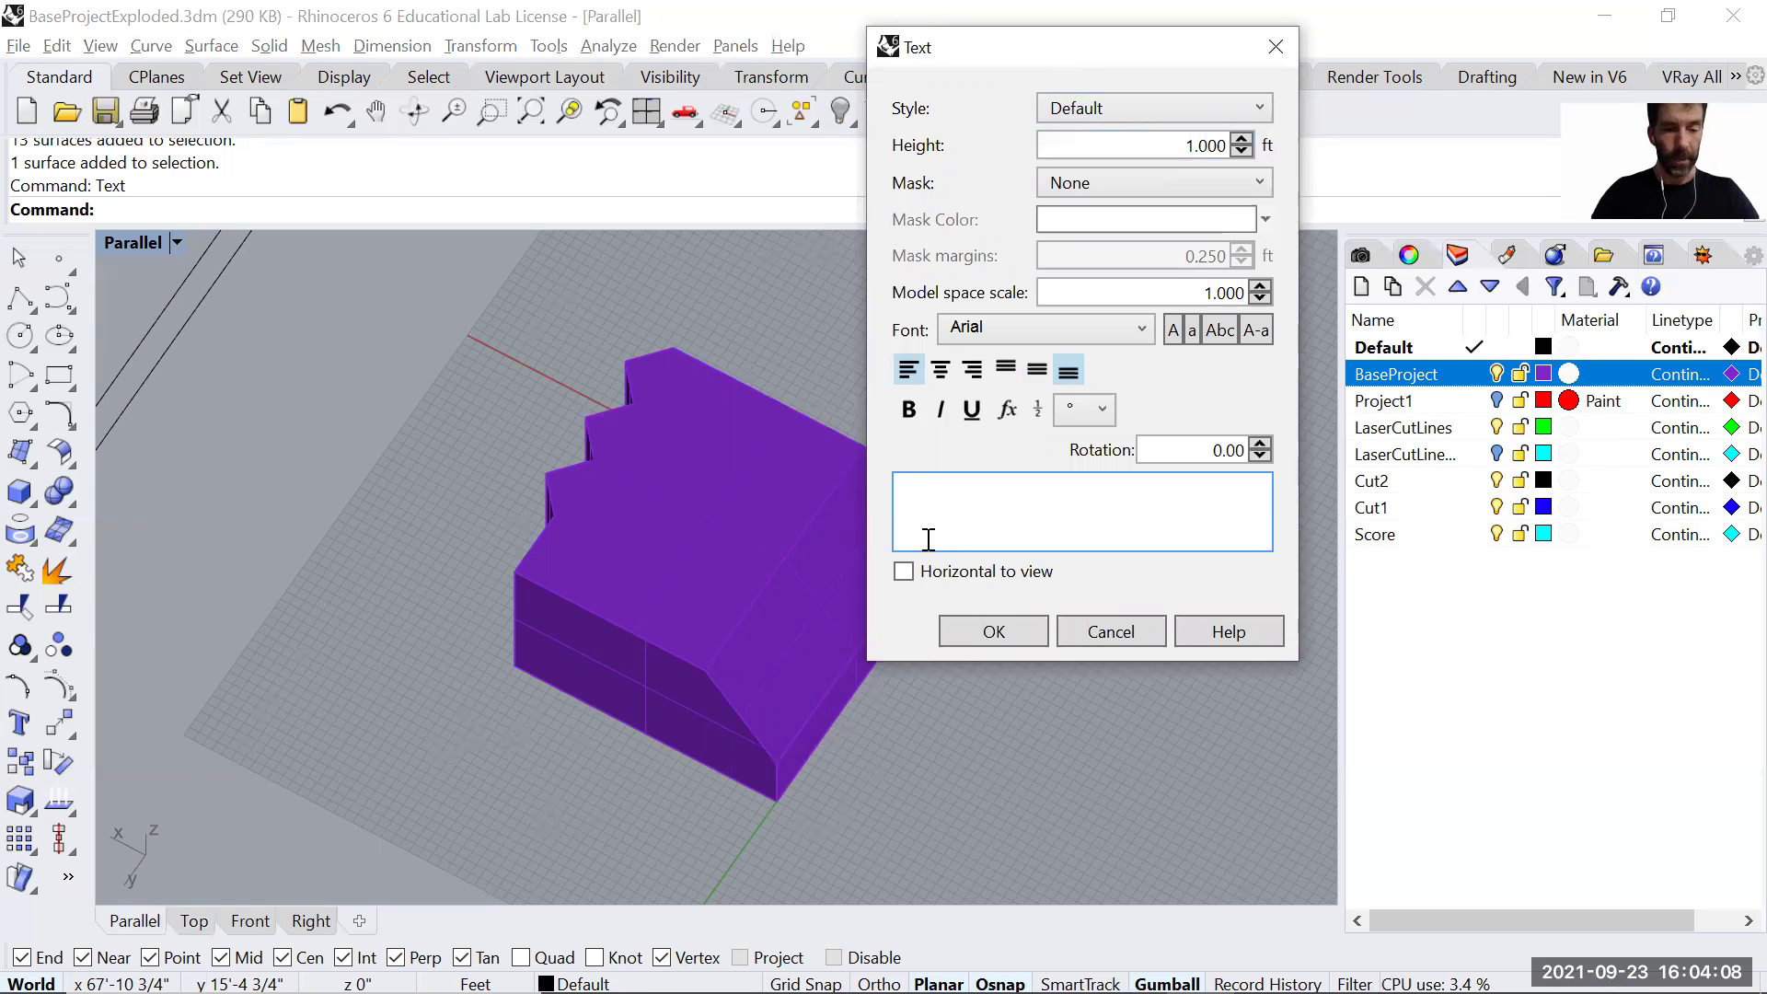
text(A1)
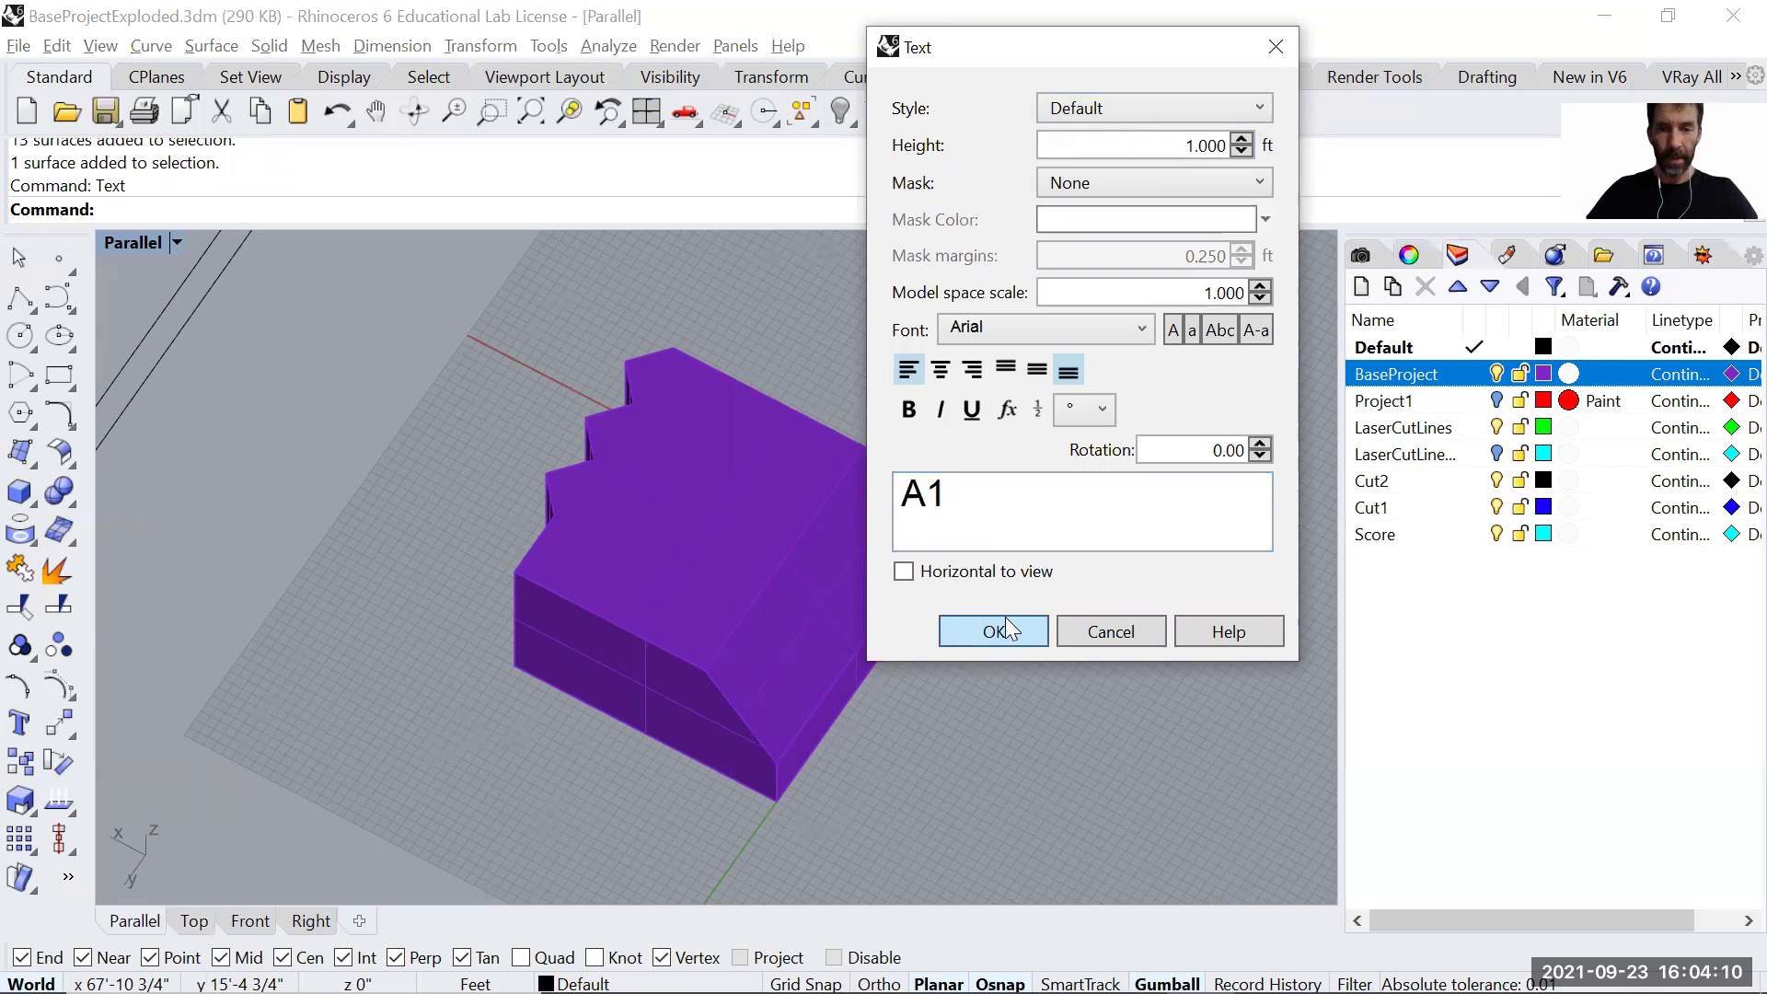
click(993, 629)
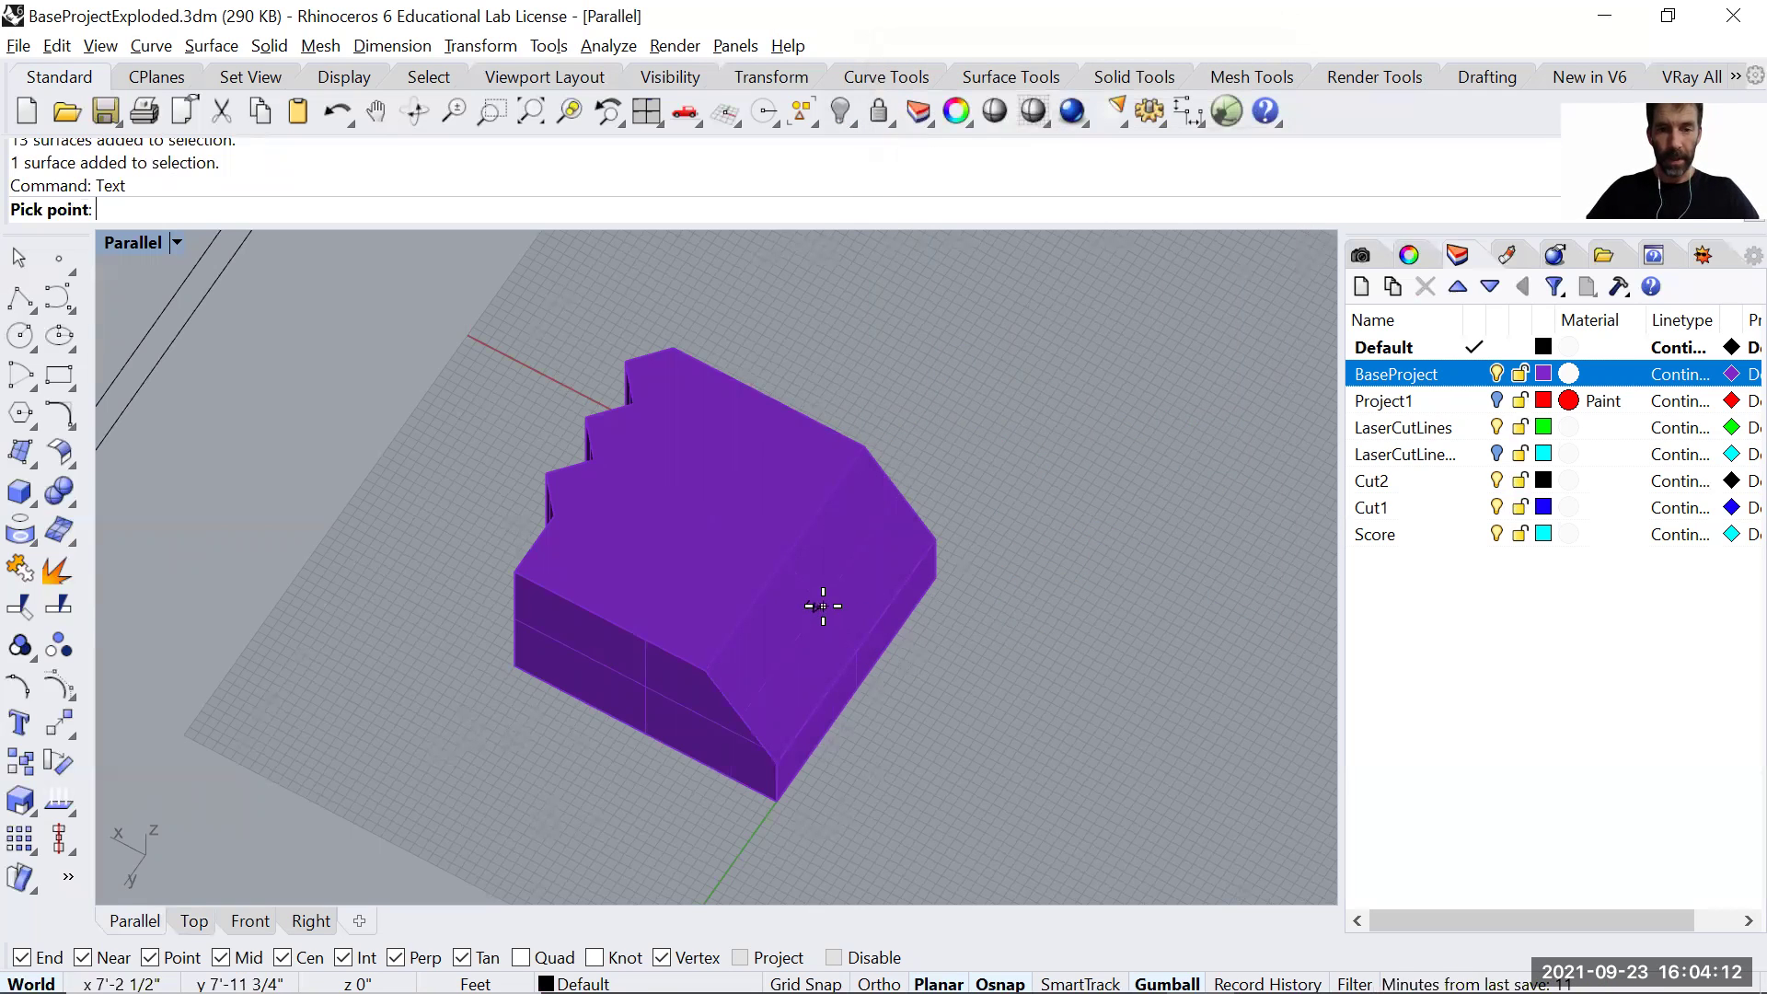
click(883, 489)
scroll(906, 524, up, 5)
scroll(906, 460, down, 4)
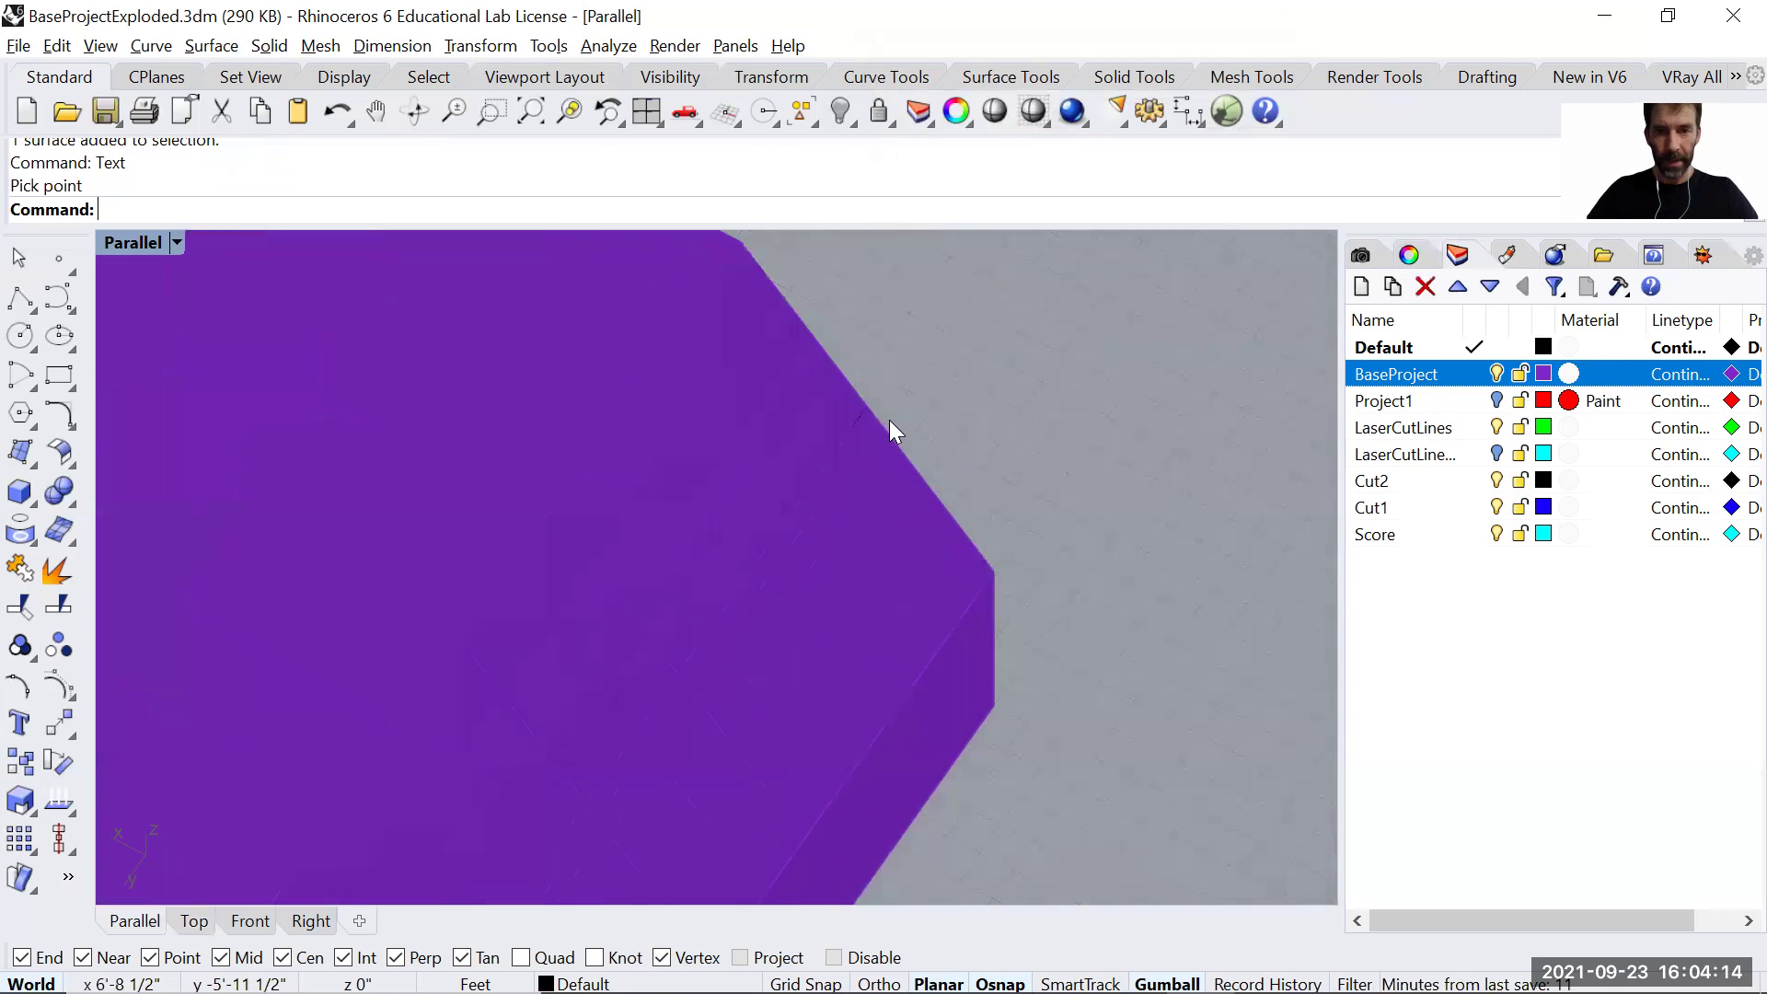
Create a layer named TextCode and move the A1 label onto it.
click(863, 416)
click(1361, 287)
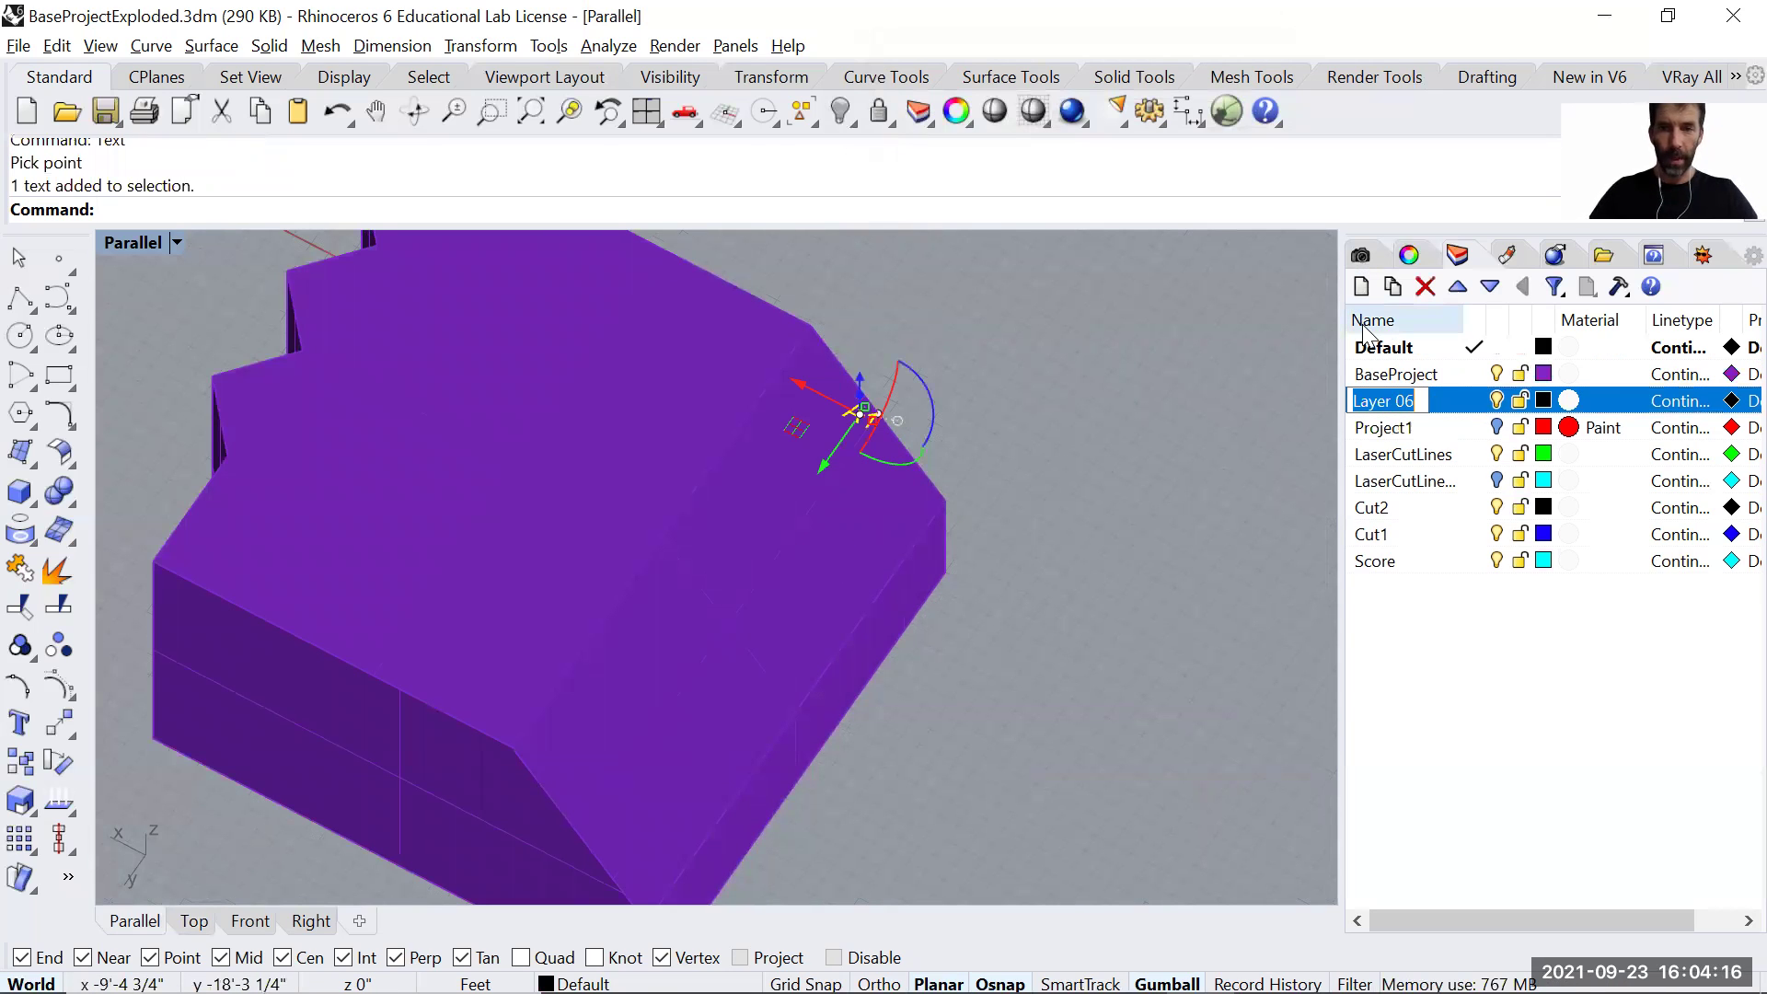
text(TextCode)
key(Return)
right_click(1385, 402)
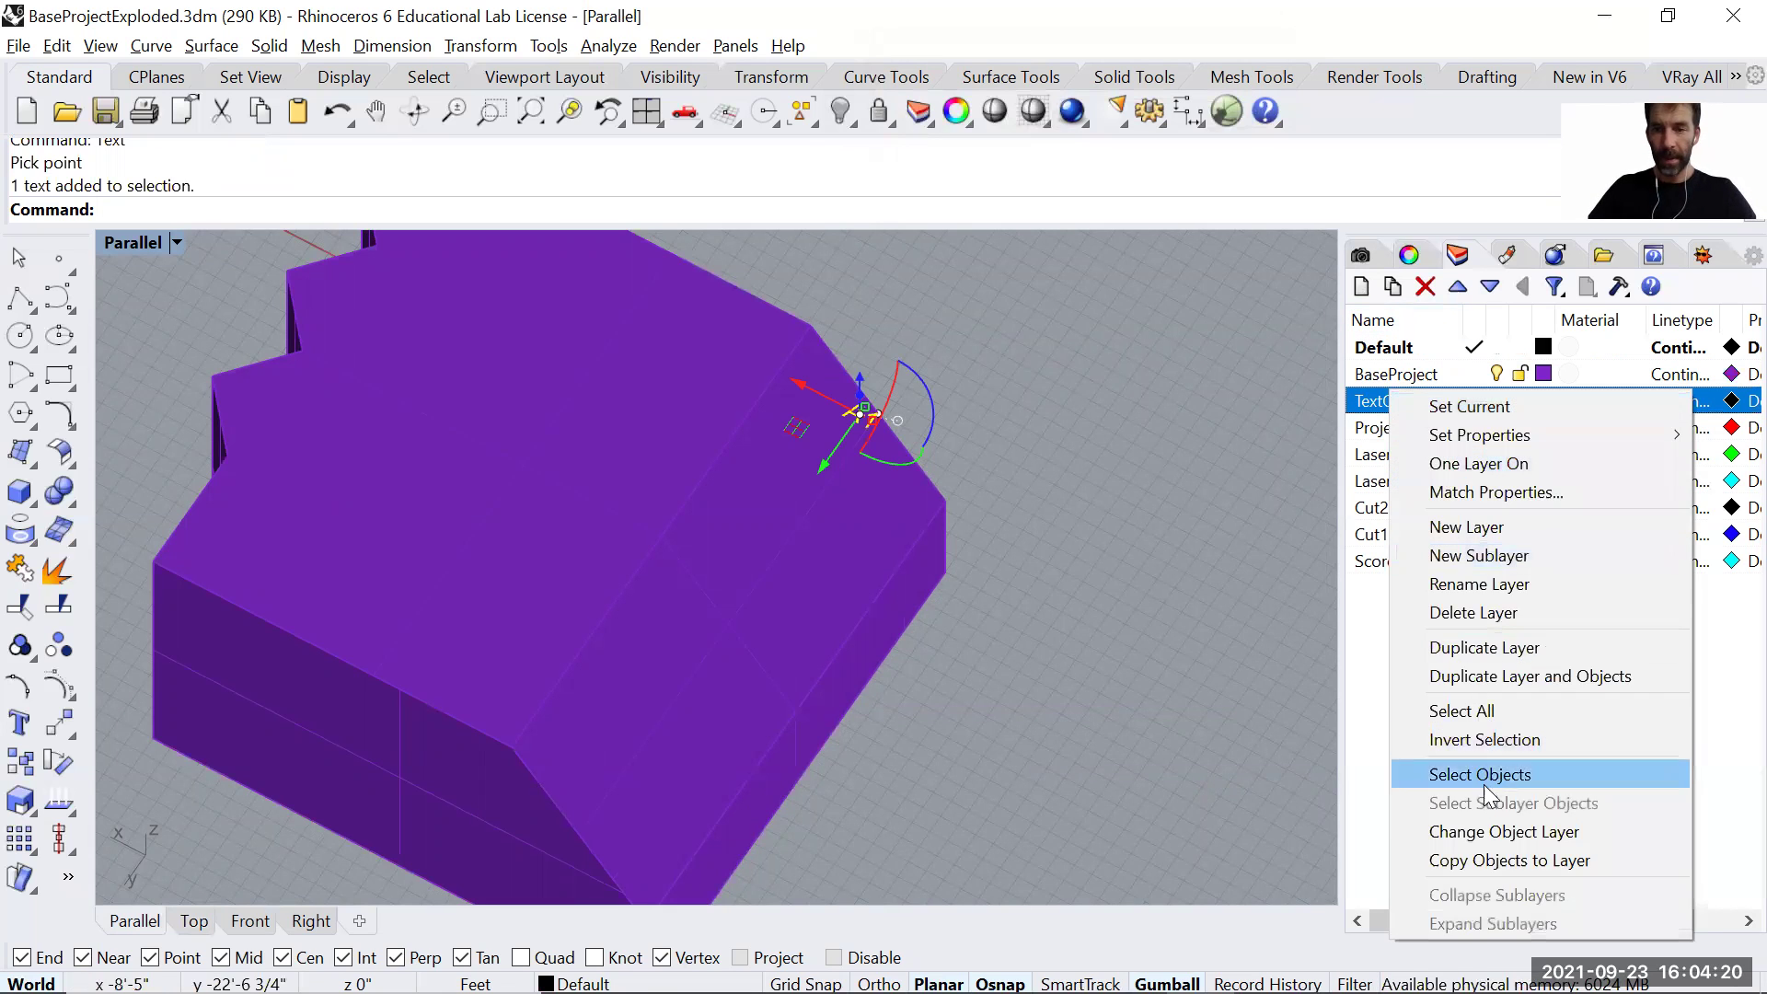
click(1481, 828)
Set the TextCode layer colour to red.
click(1543, 400)
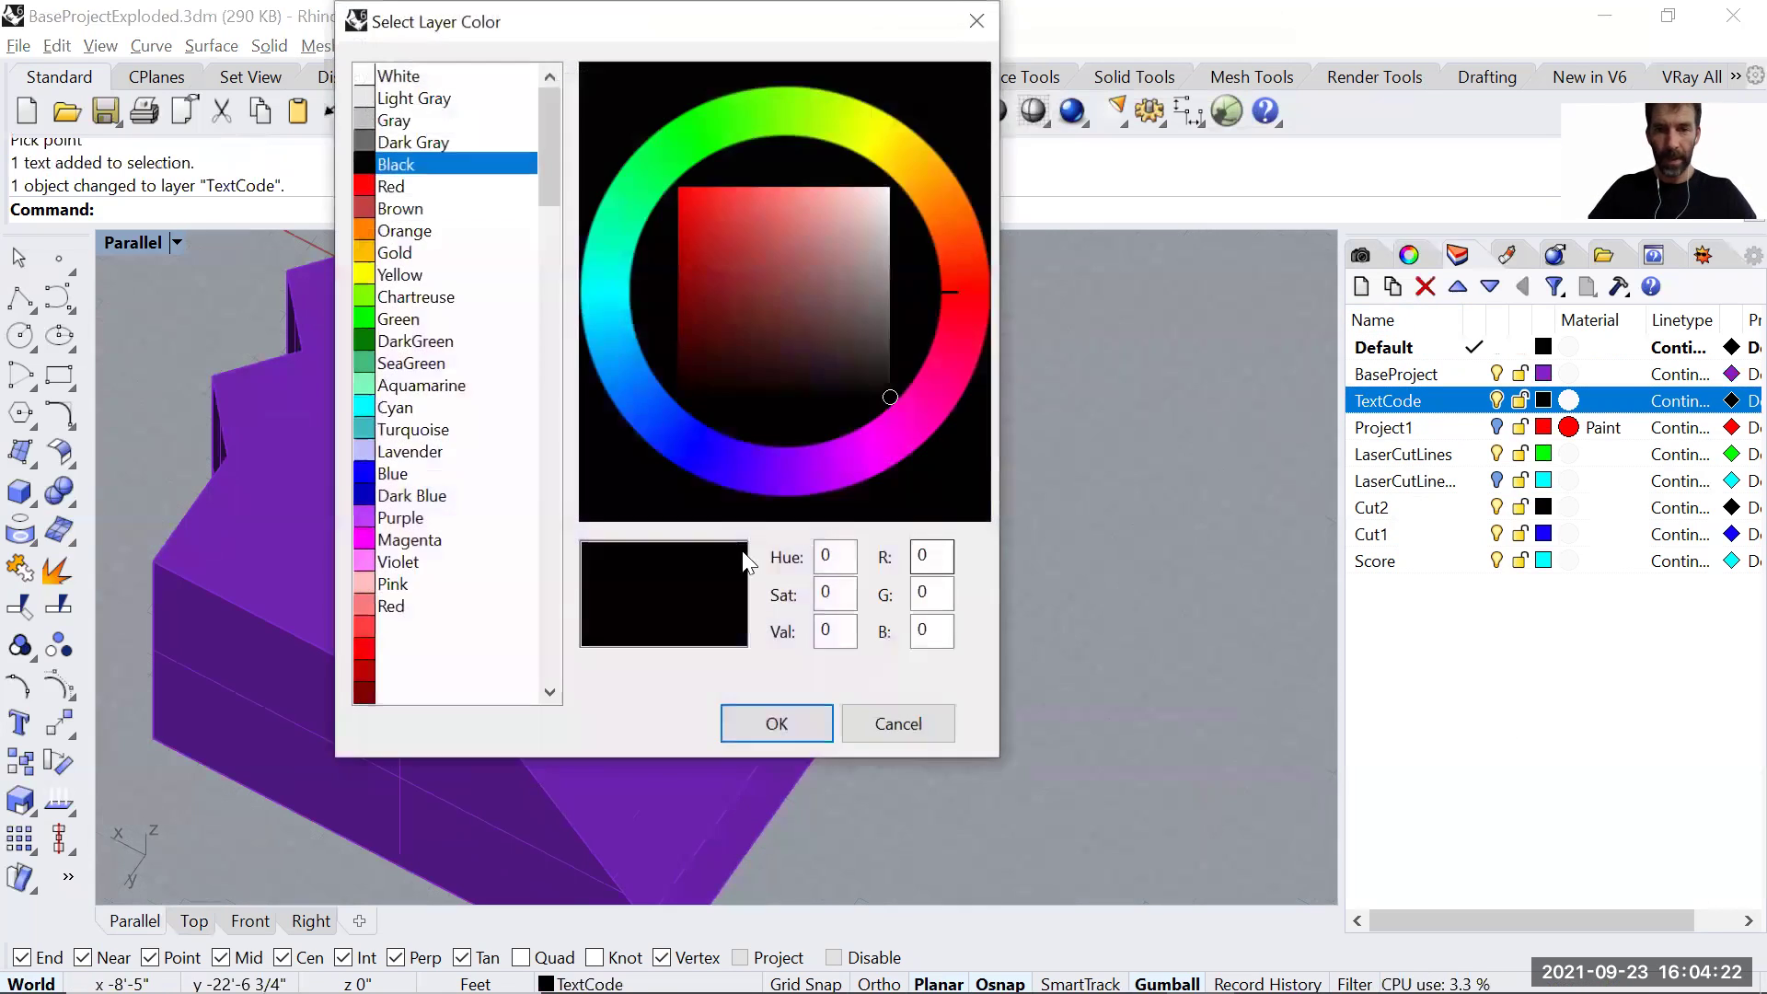
drag(714, 439, 966, 280)
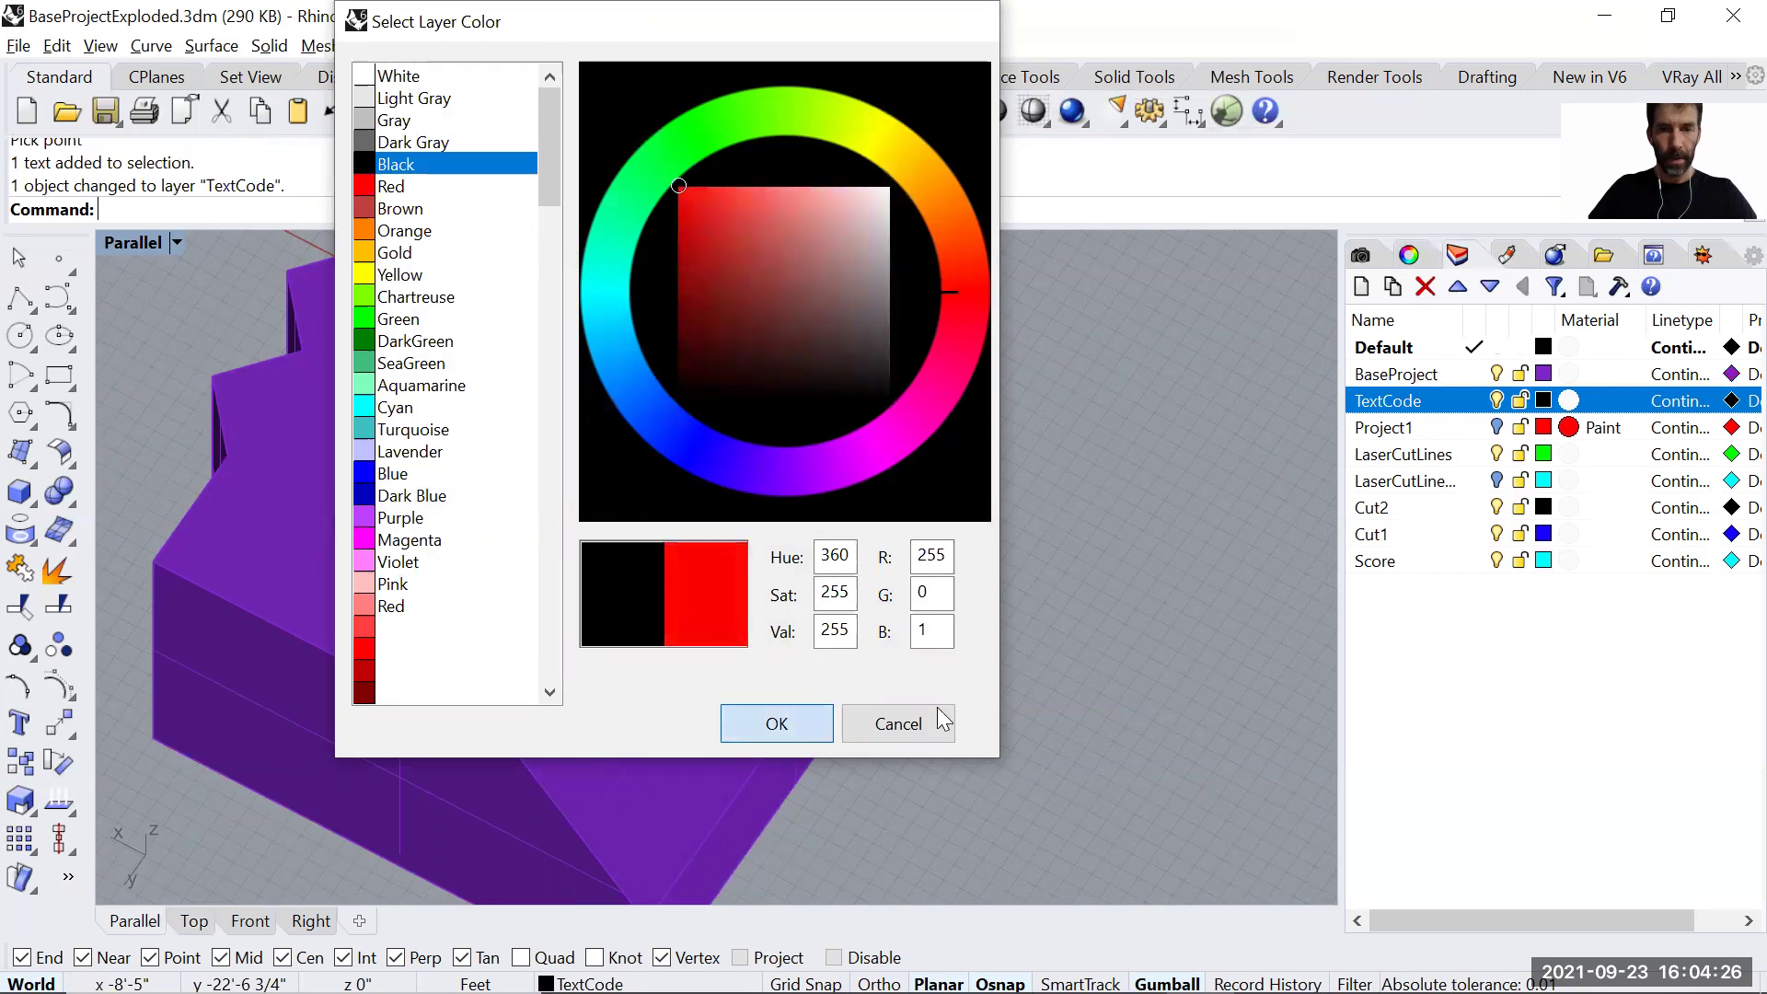
click(789, 723)
Switch the view to Wireframe display and move the A1 label to the middle of the sloped face.
middle_click(898, 396)
click(970, 402)
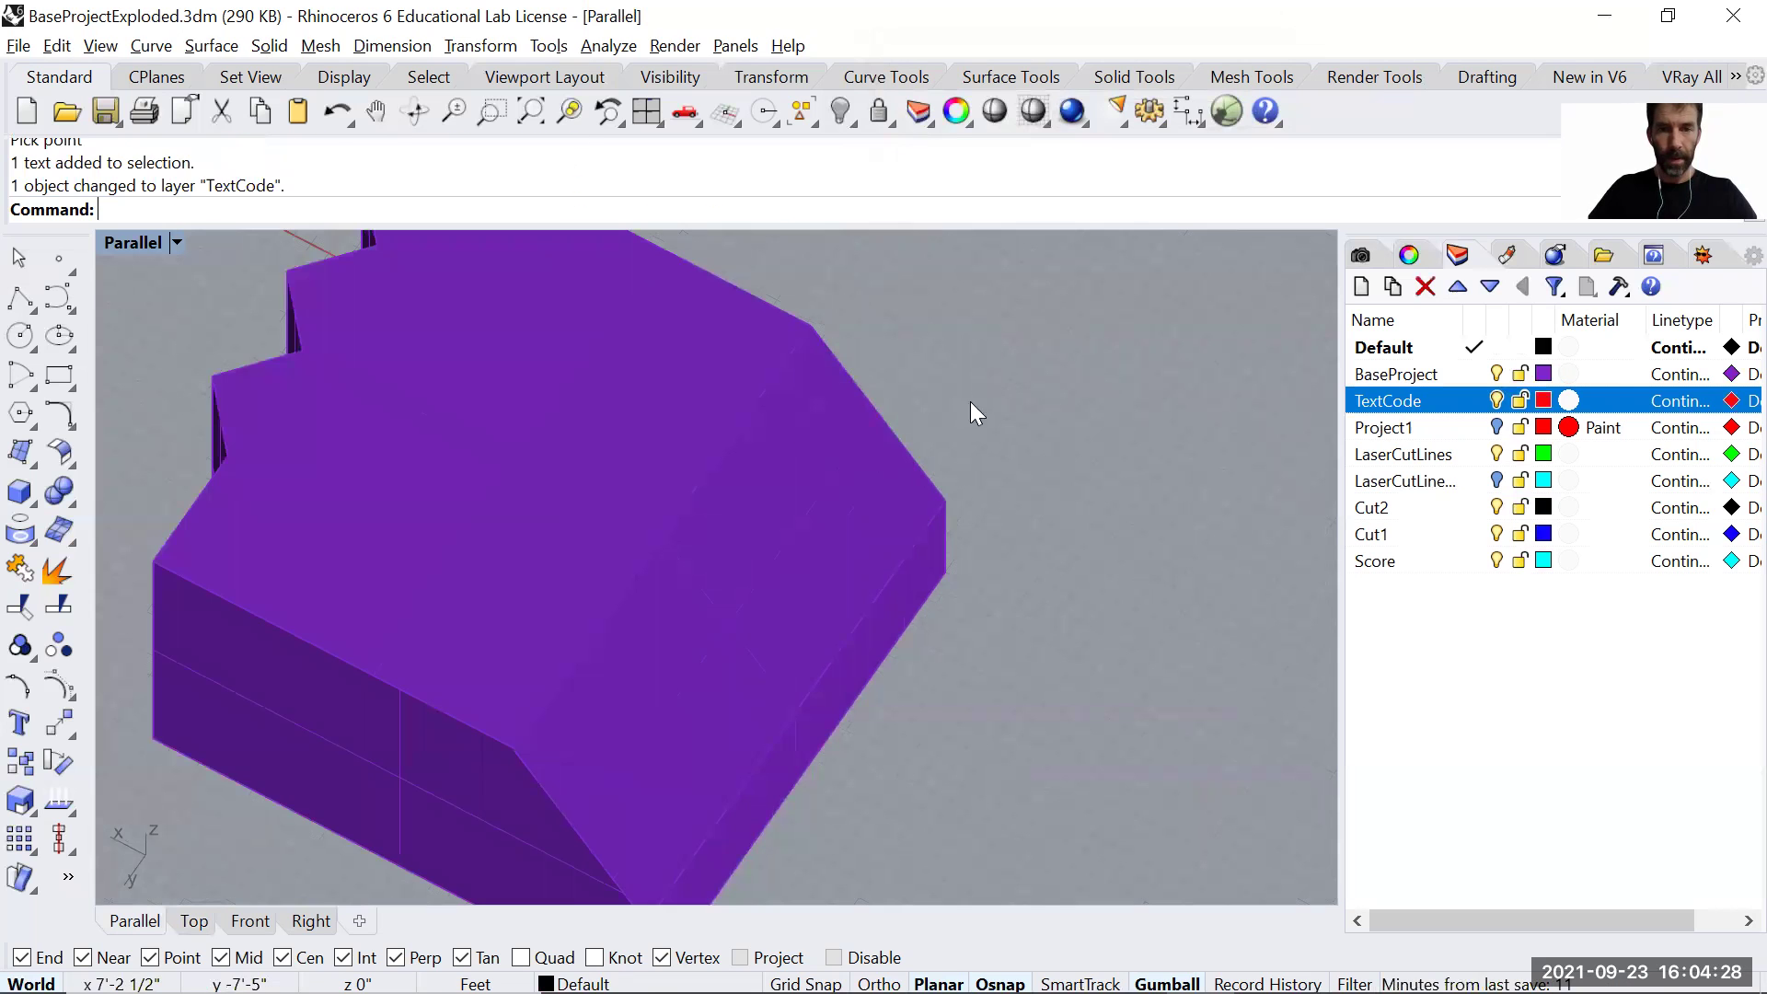
click(850, 418)
drag(817, 447, 701, 657)
scroll(779, 624, up, 5)
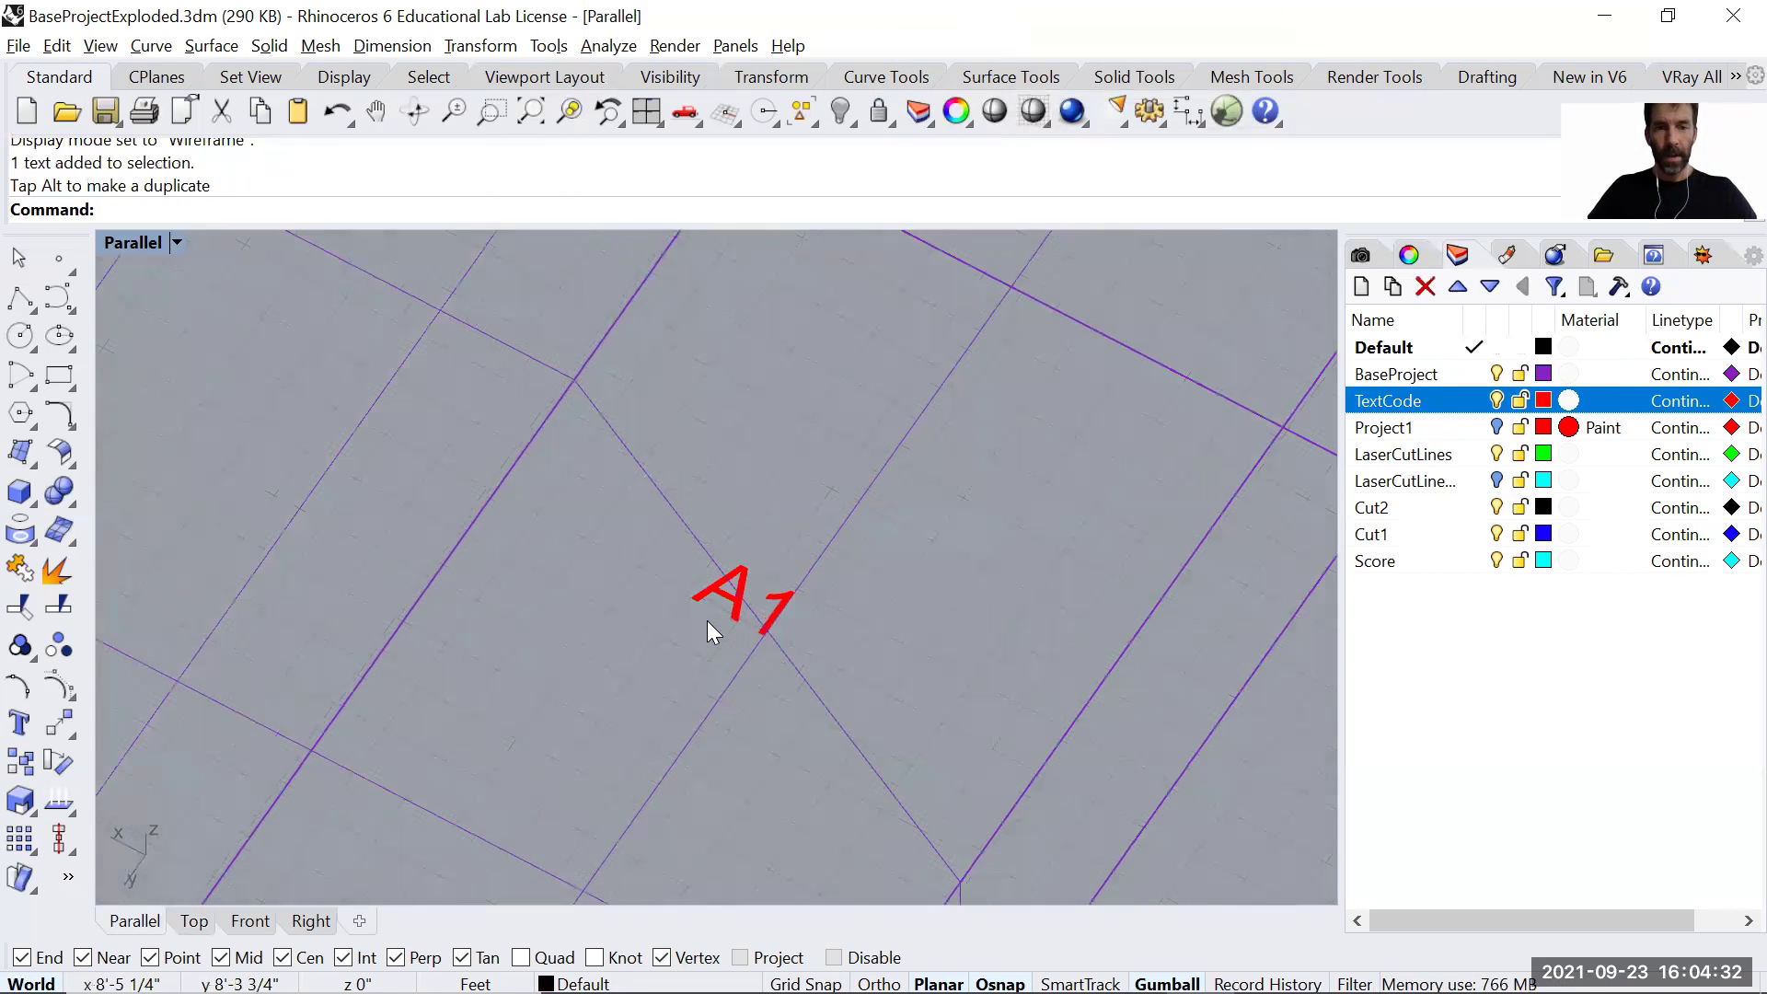
scroll(707, 621, down, 5)
Copy the A1 label, using the sloped edge's midpoint as base point and the adjoining roof ridge's end as target.
right_drag(767, 572, 800, 555)
text(z)
key(Return)
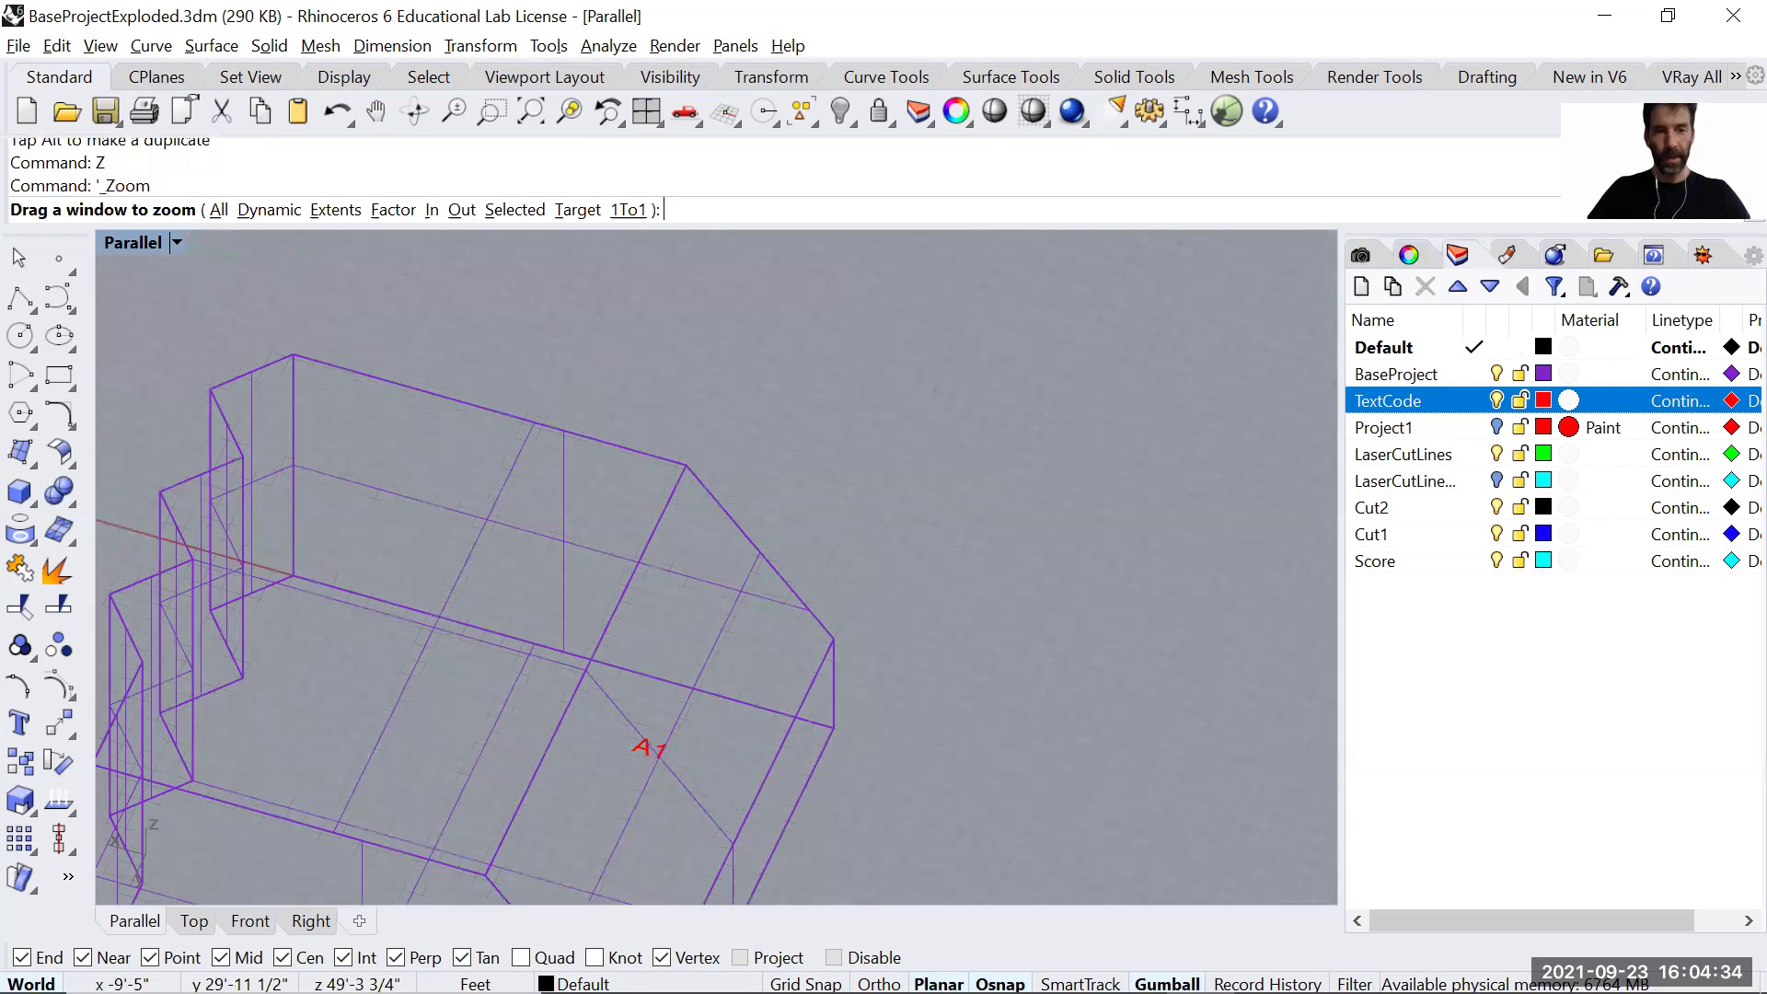
text(e)
key(Return)
scroll(1093, 799, up, 8)
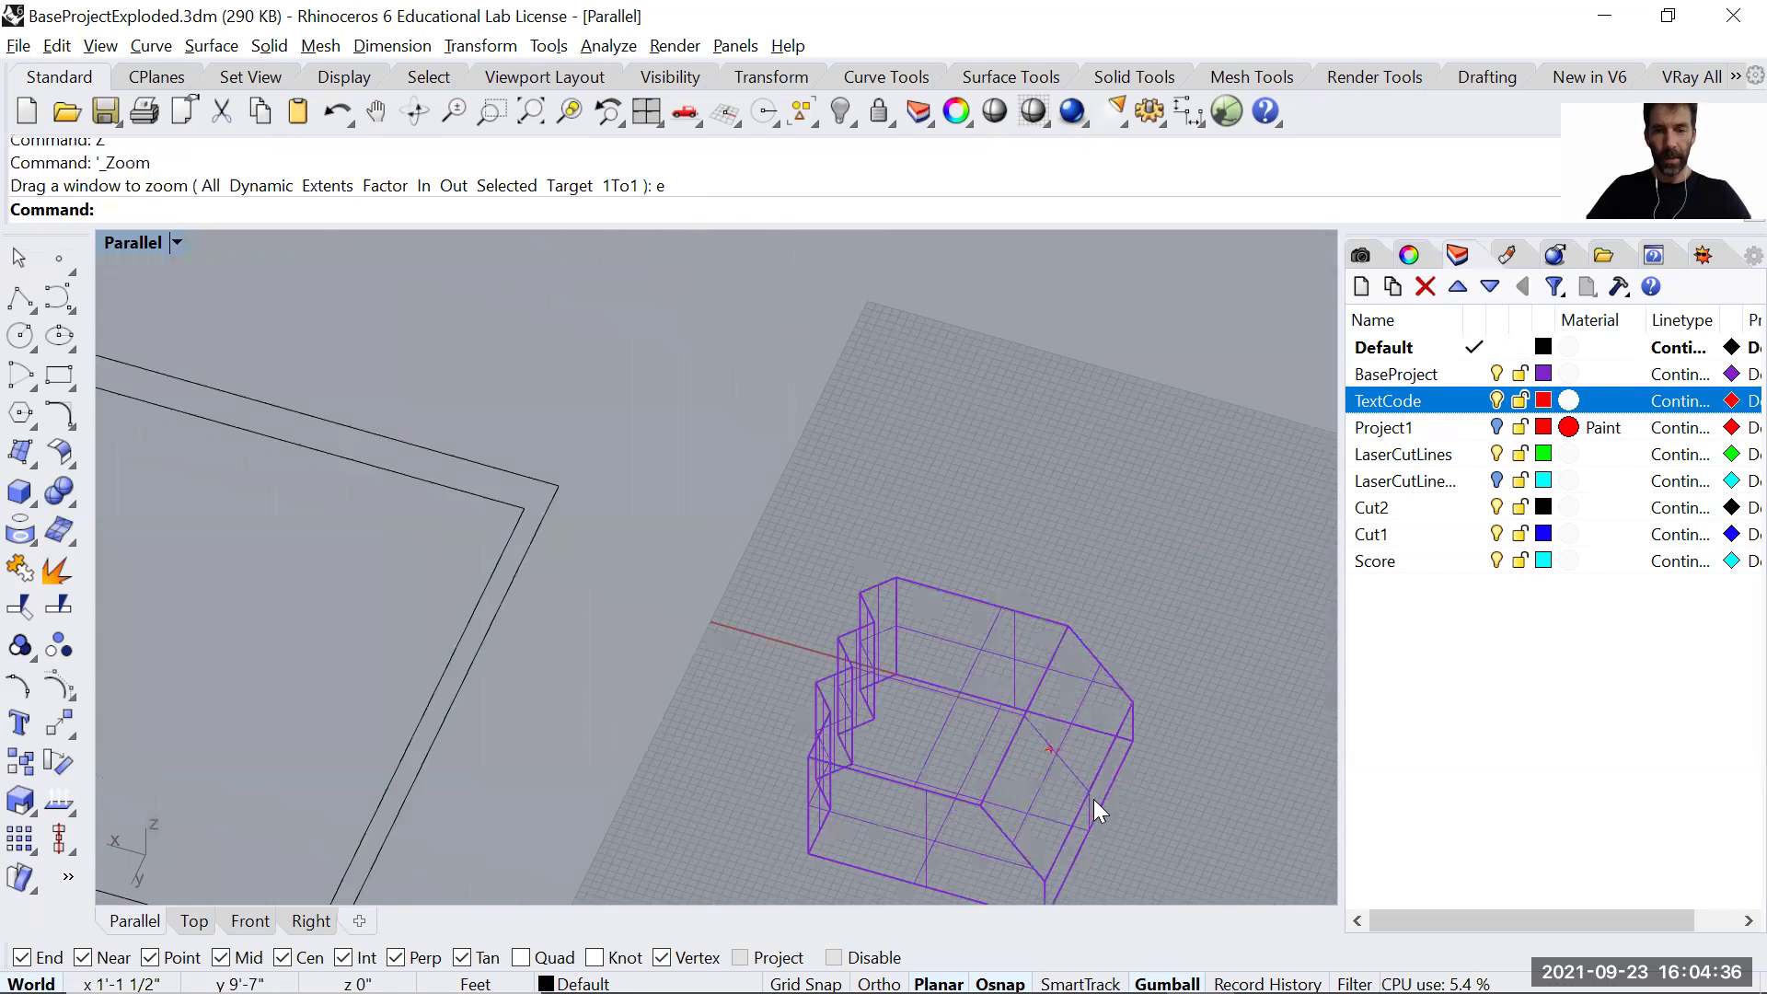
click(1015, 622)
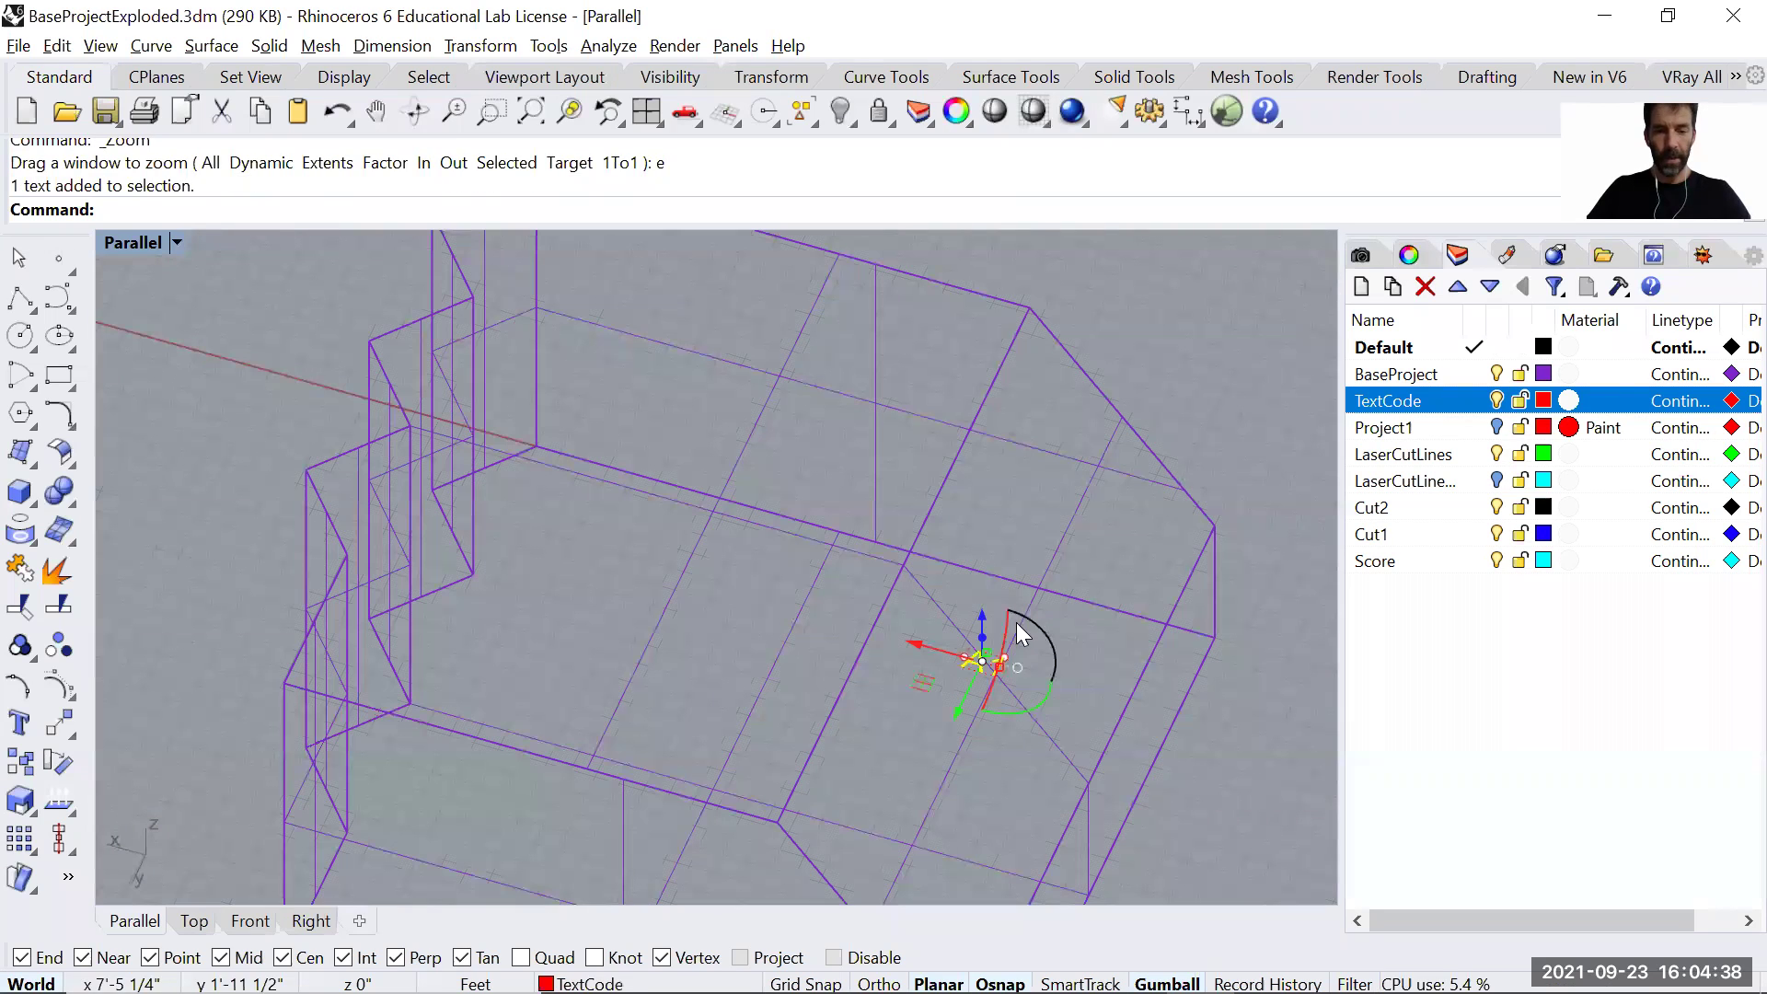
text(copy)
key(Return)
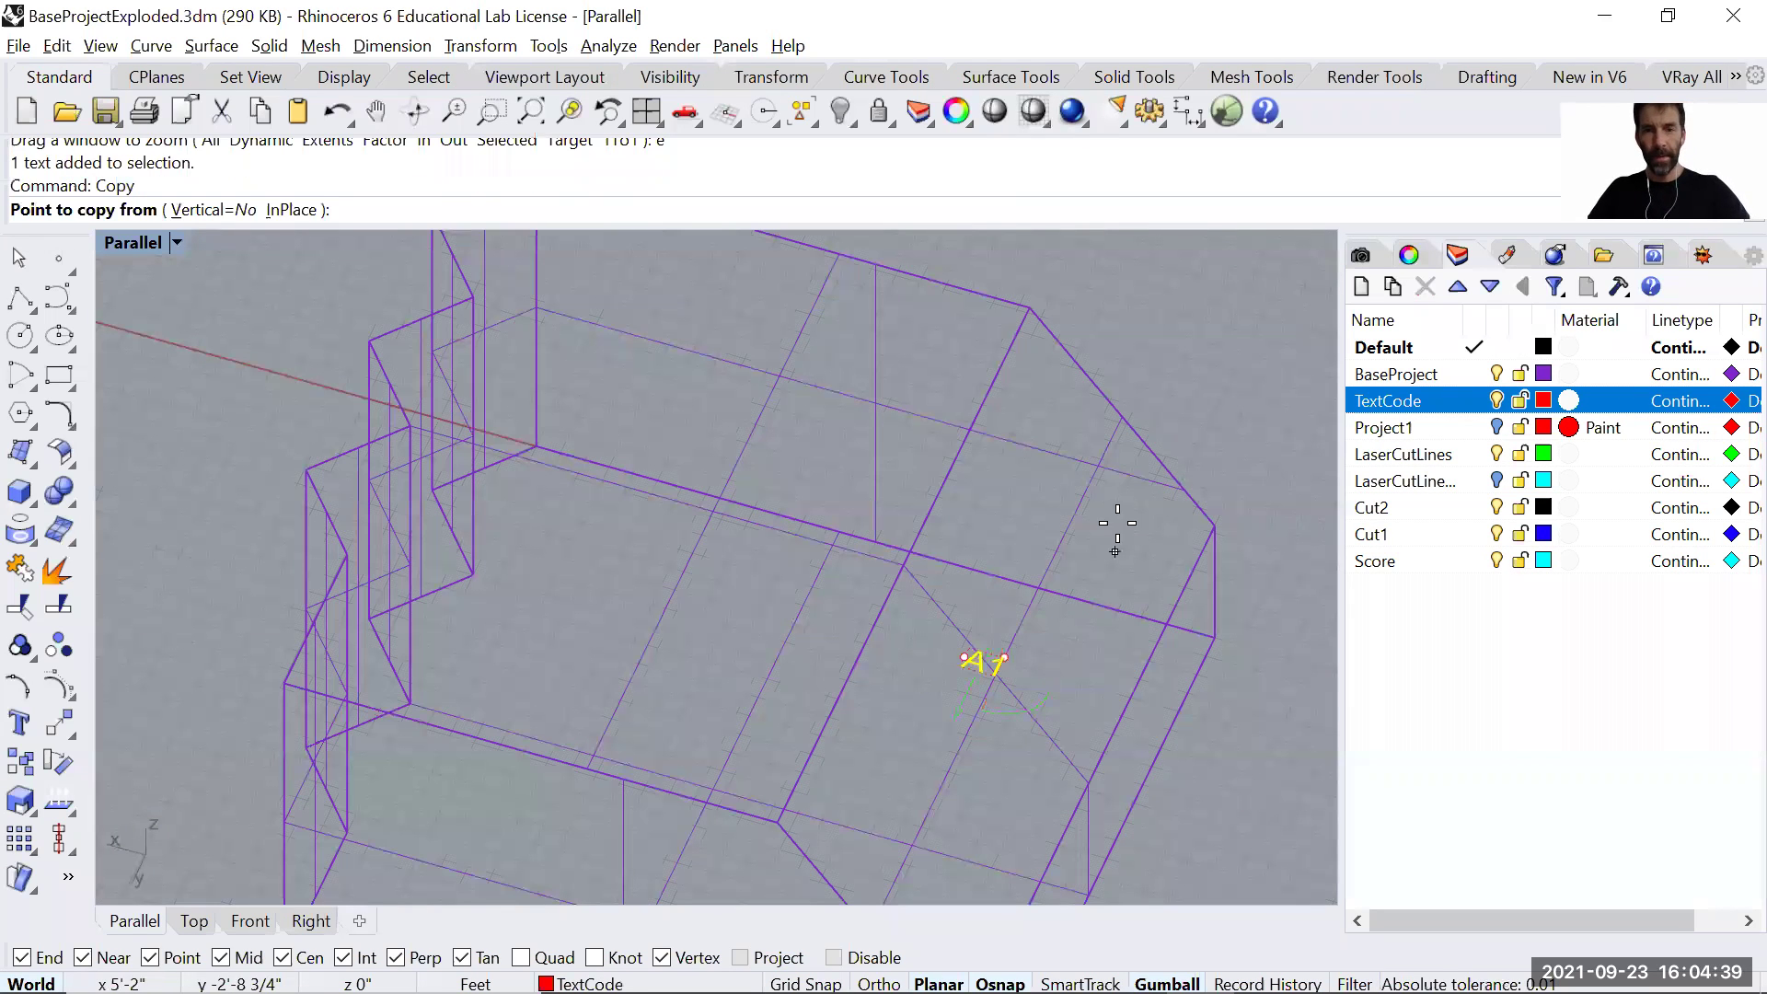
click(1124, 422)
scroll(1085, 409, down, 5)
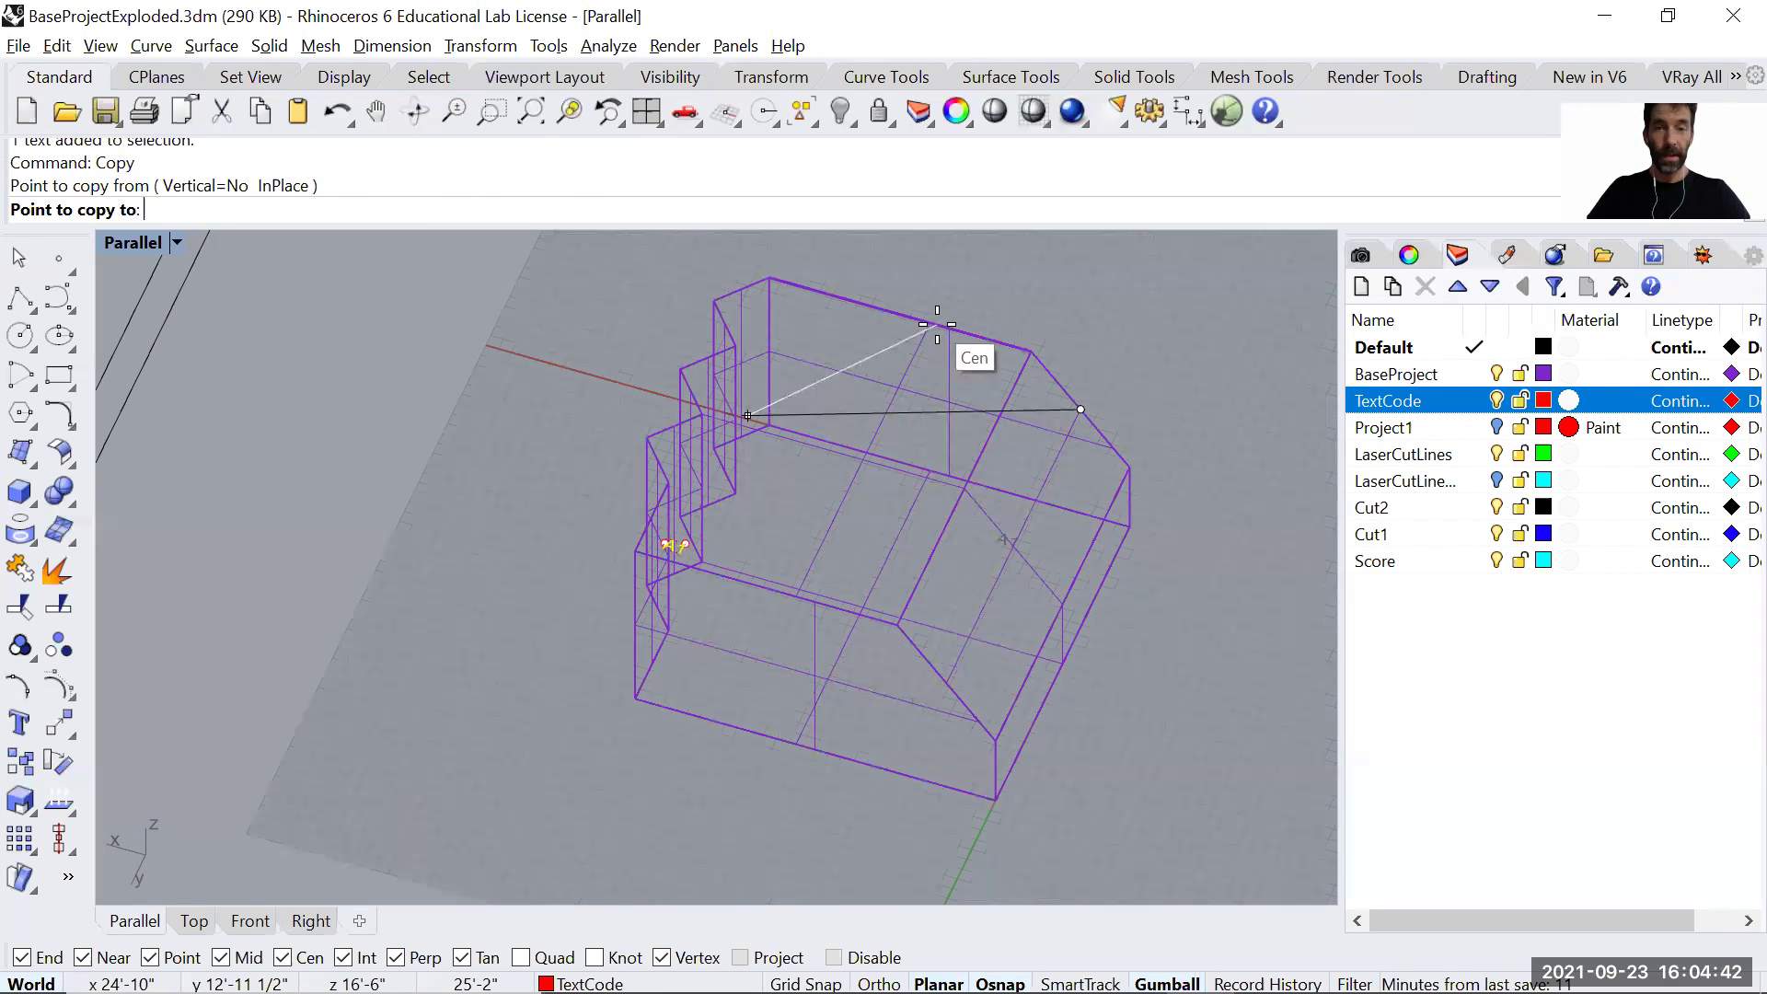
click(1031, 349)
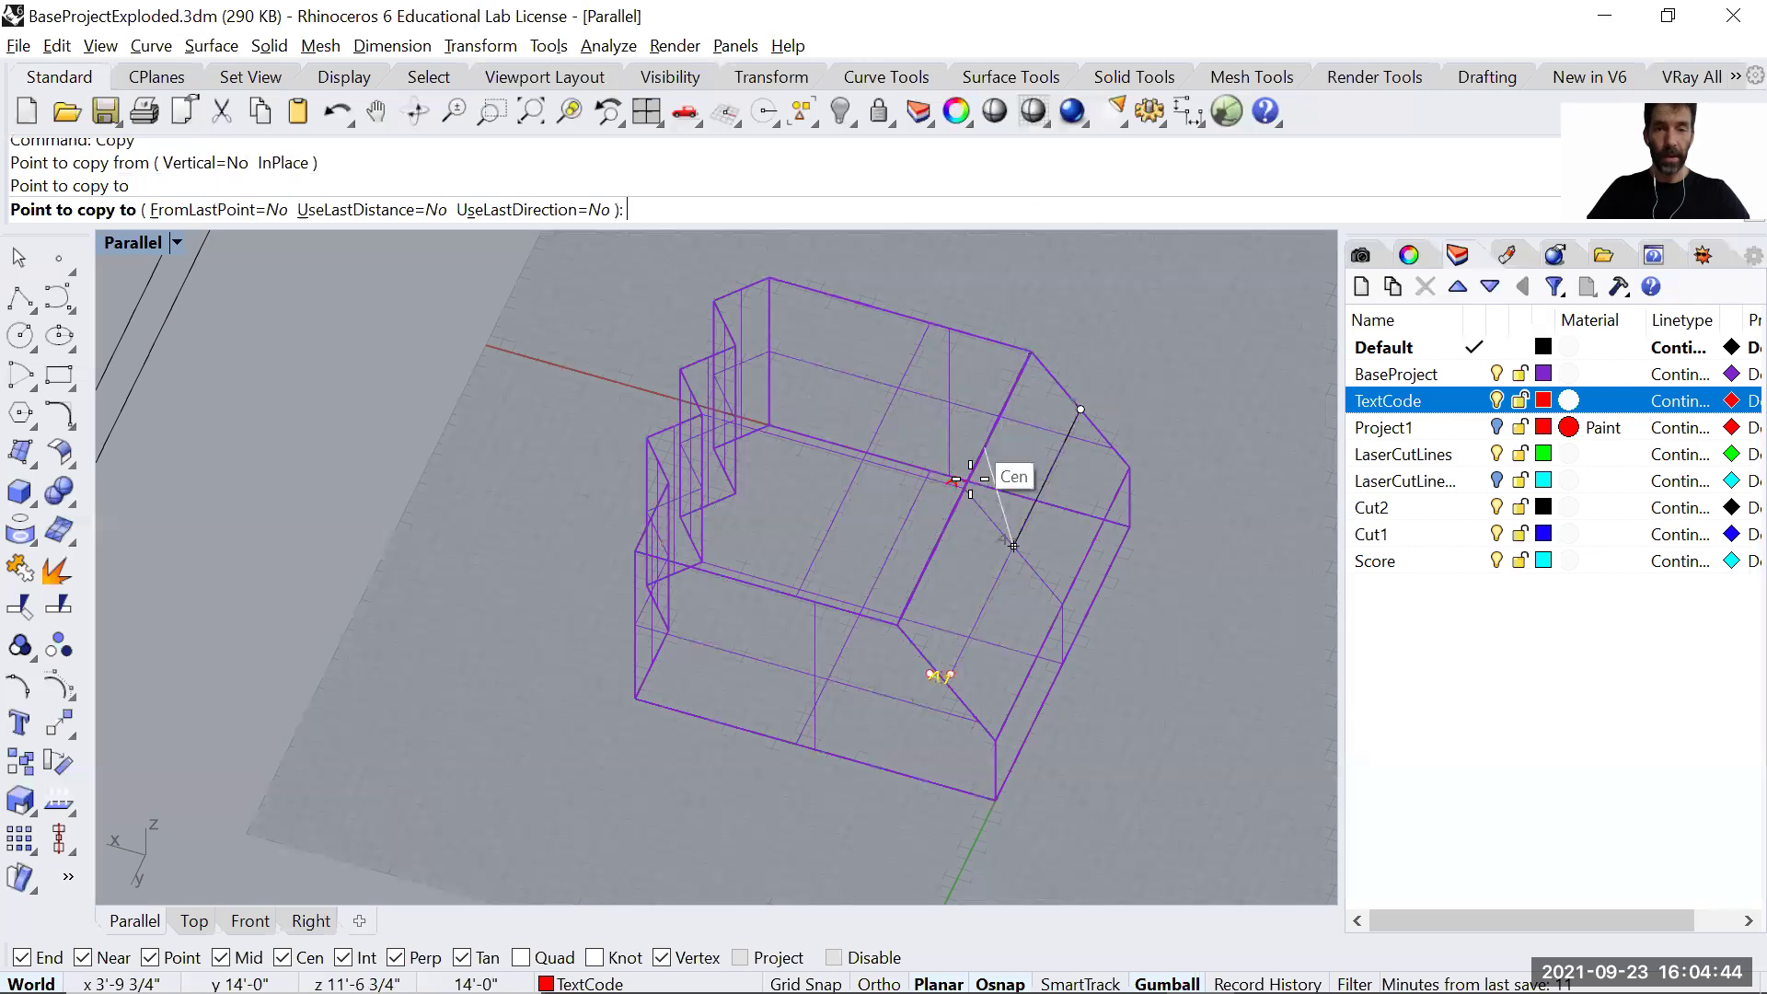
right_click(958, 488)
click(955, 498)
key(Escape)
scroll(955, 488, up, 3)
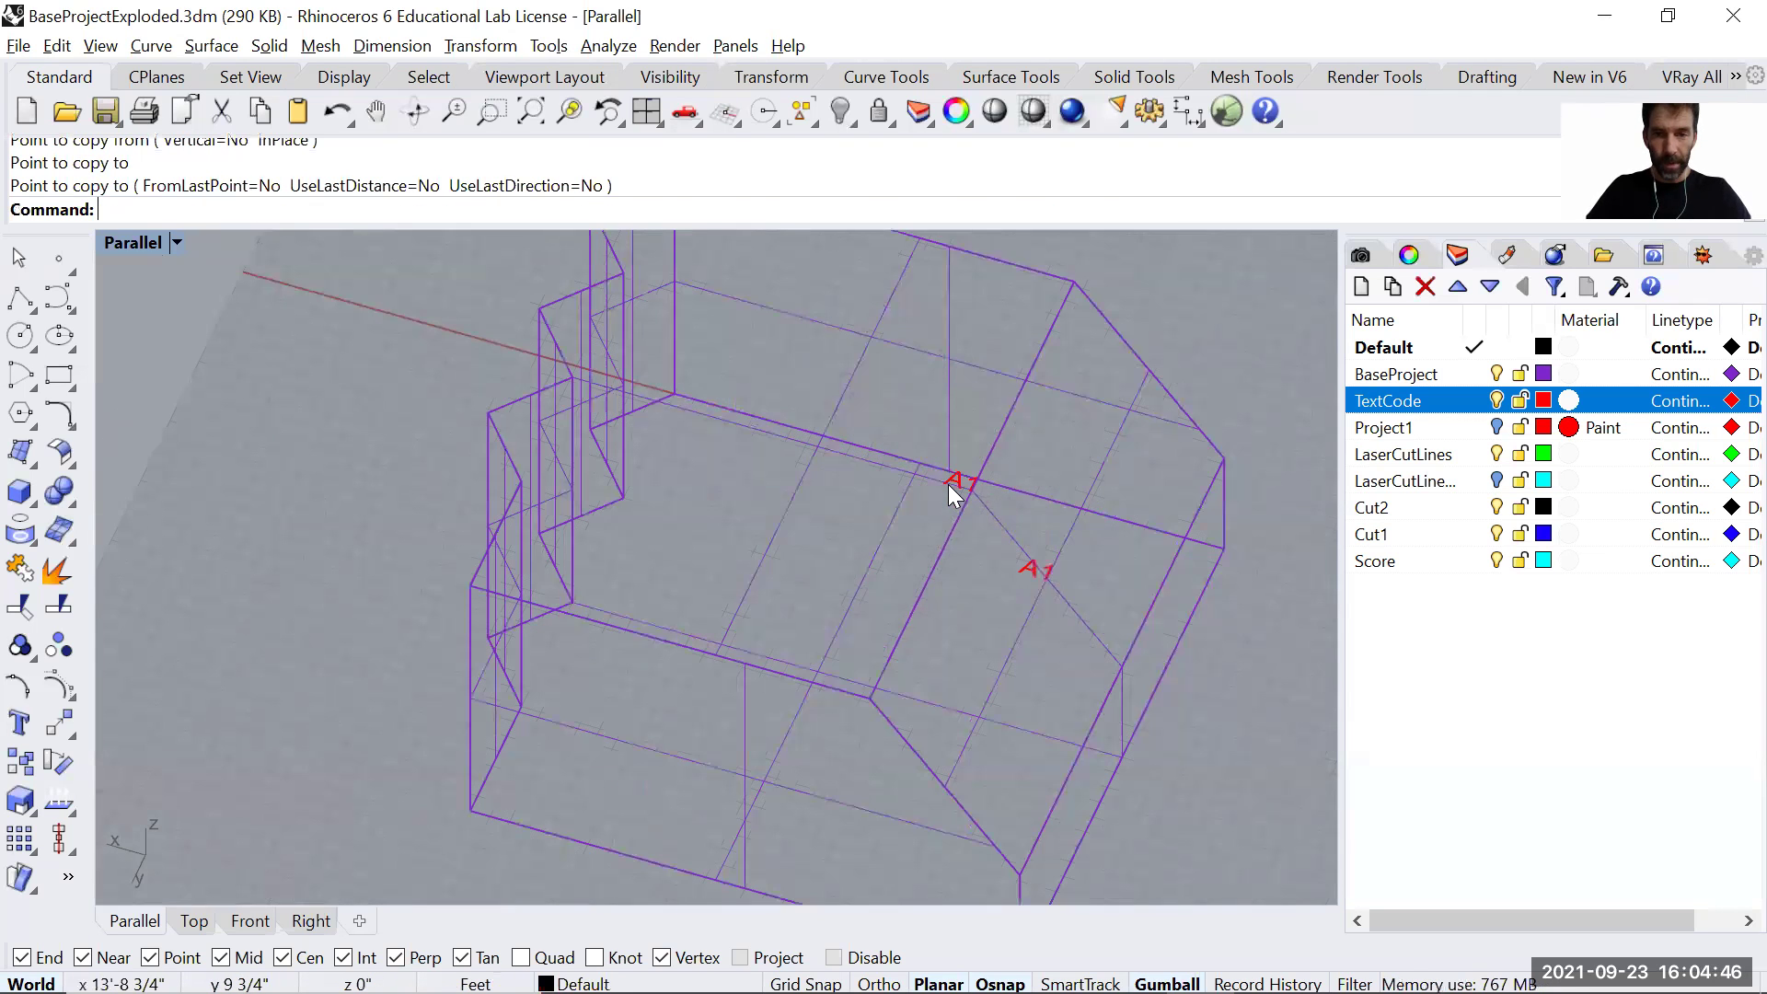
Move the copied A1 label to the middle of the flat top face.
click(957, 484)
click(1034, 576)
drag(957, 482, 826, 444)
click(826, 444)
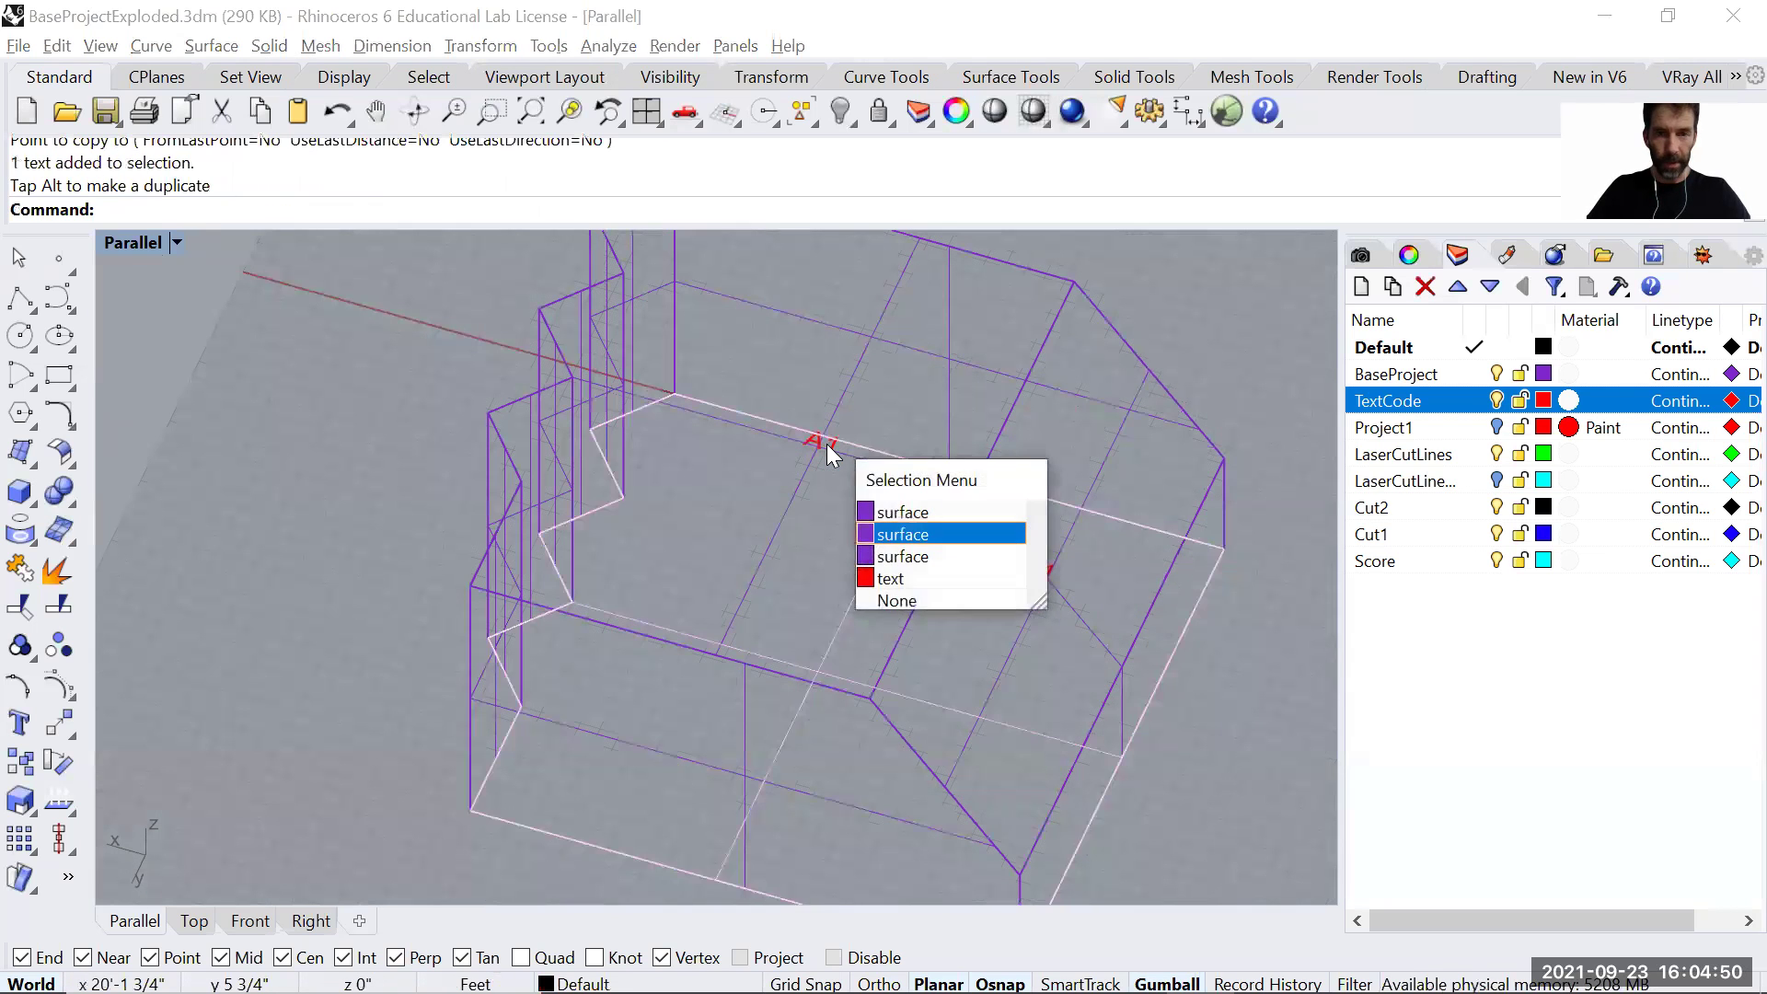
key(Escape)
Change the text of the label on the flat top face to A2.
scroll(801, 441, up, 3)
double_click(839, 445)
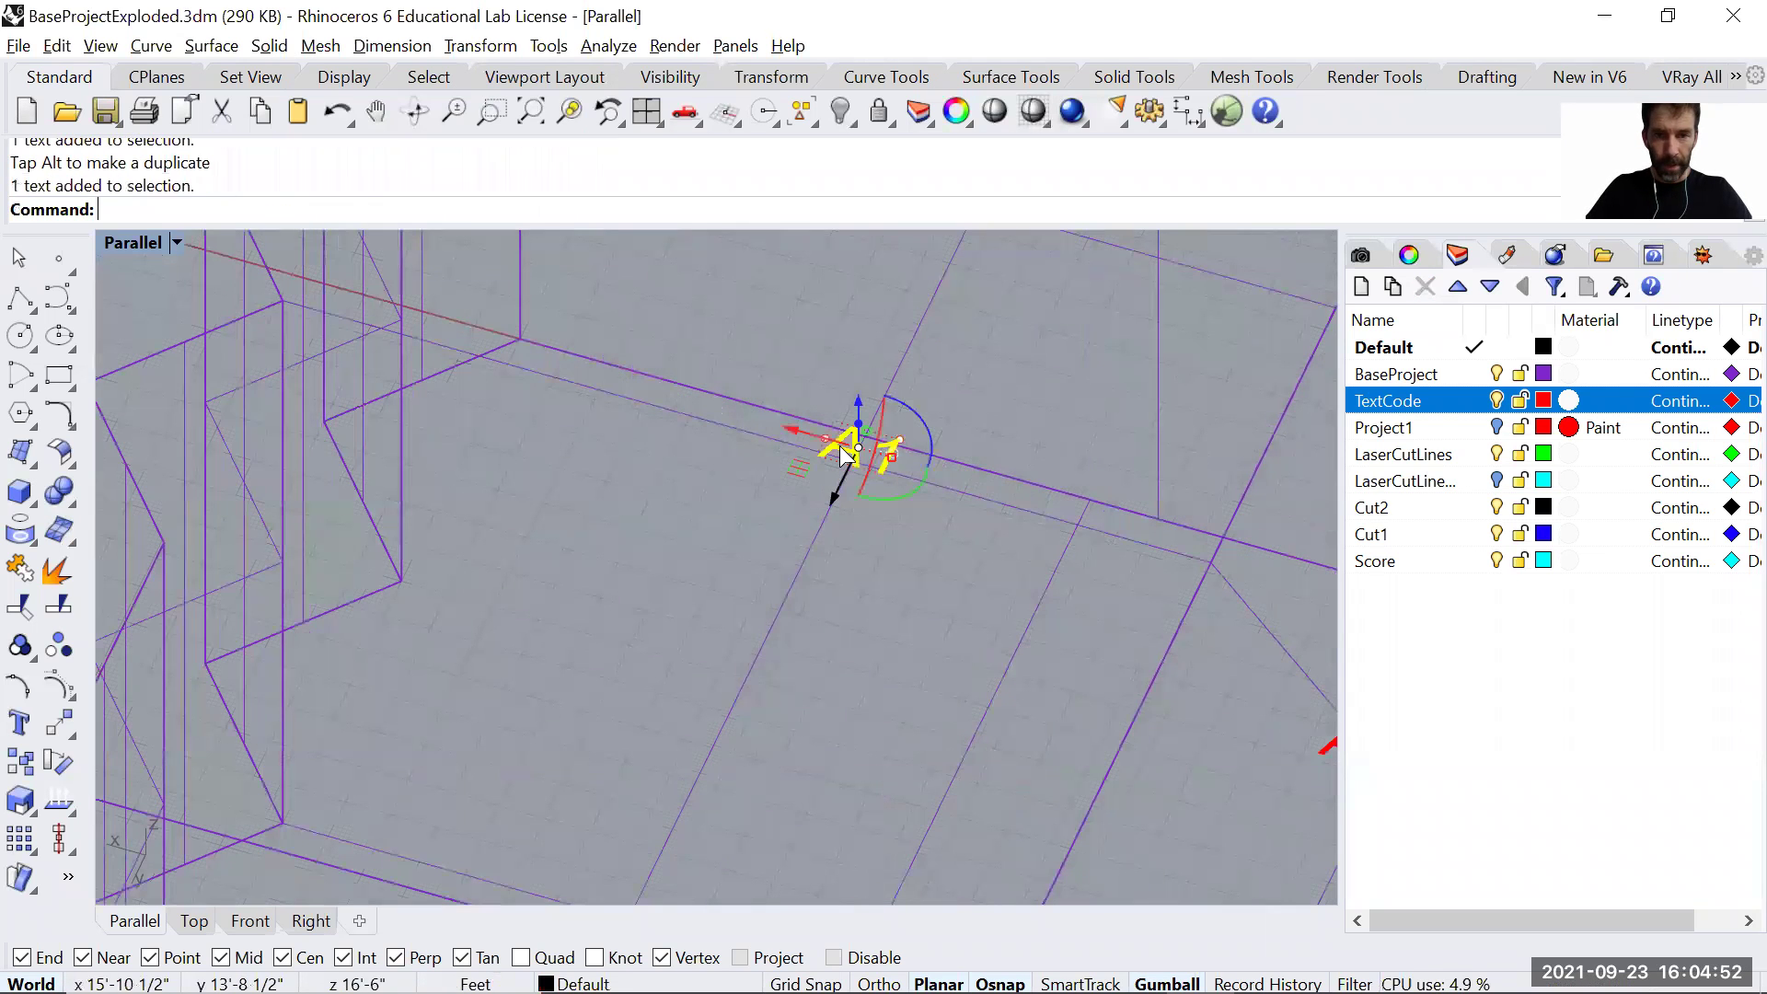
click(985, 491)
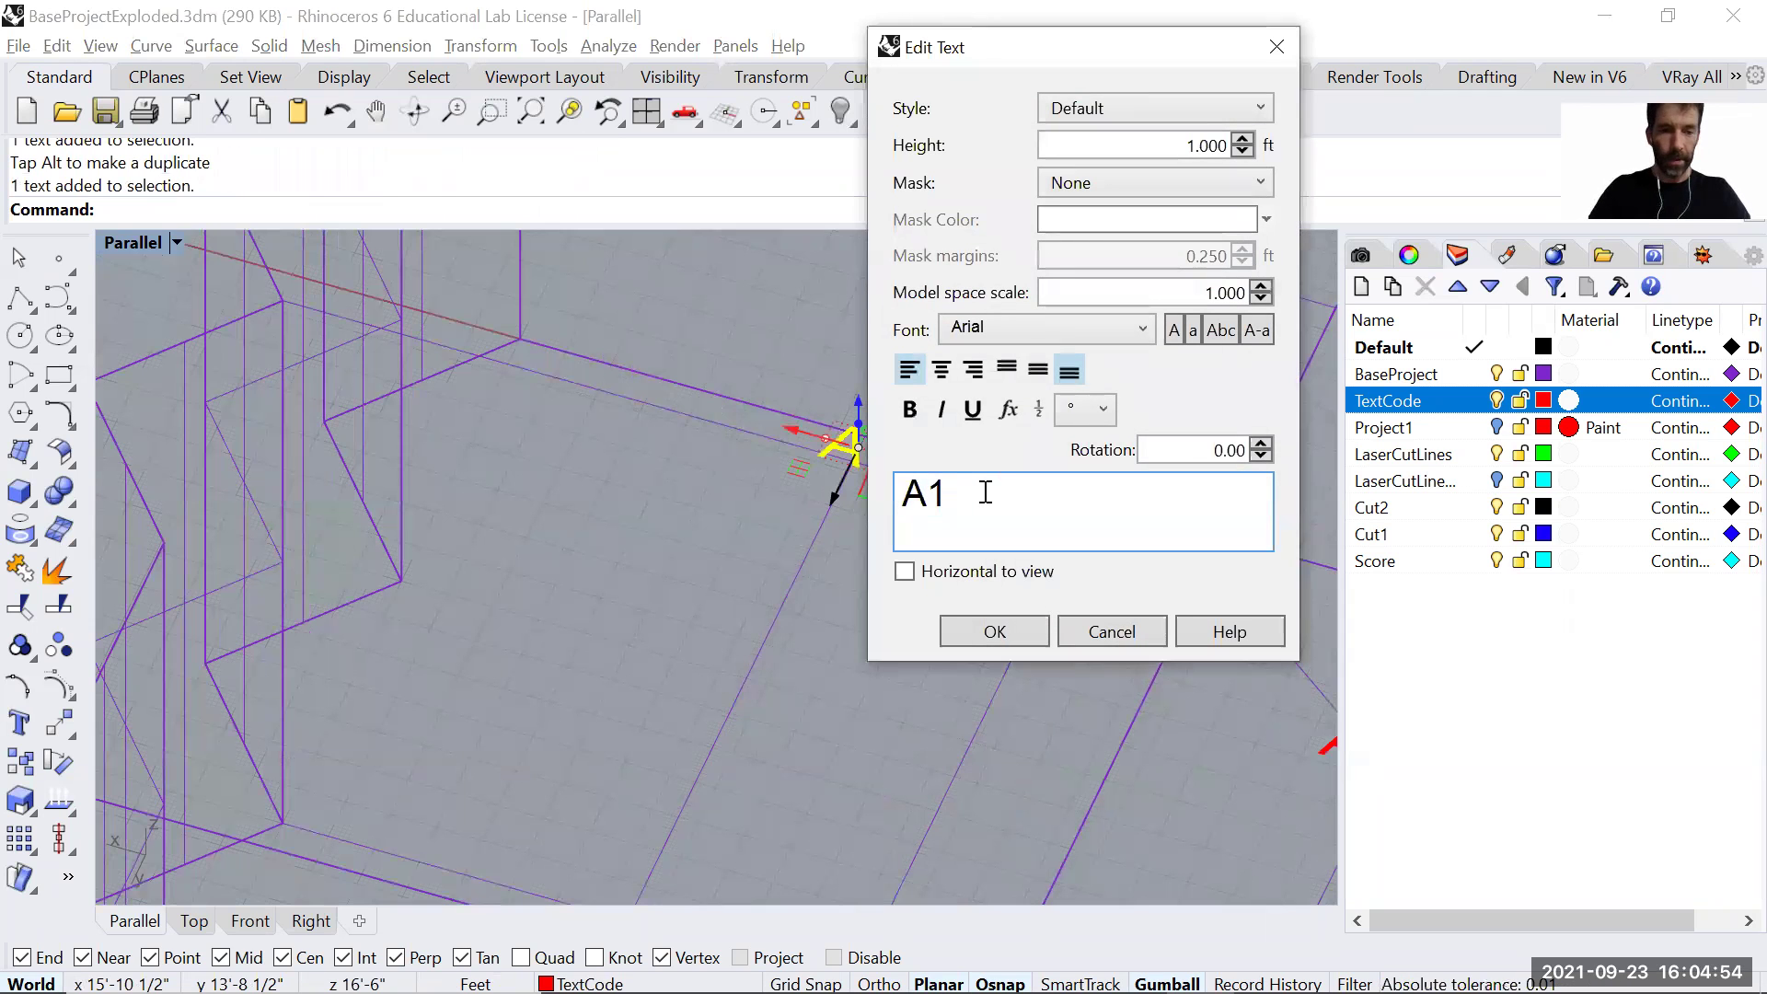
key(BackSpace)
text(2)
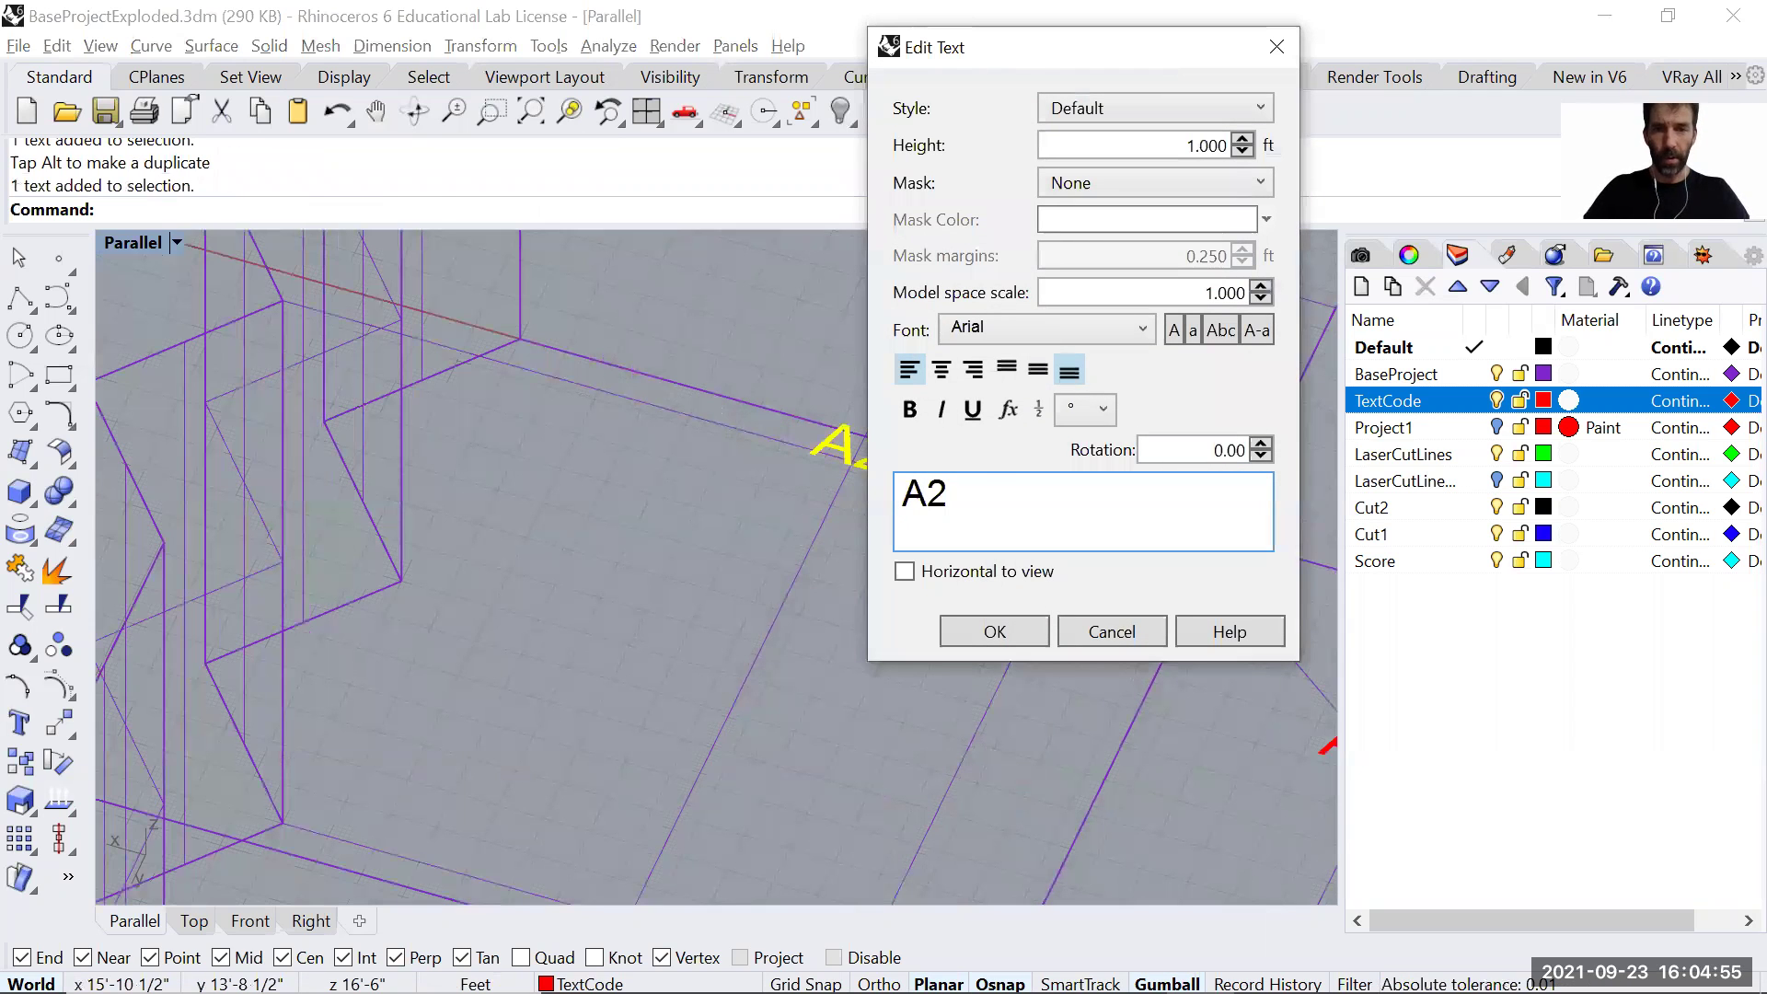
click(995, 631)
Copy the A2 label from the model onto the circle in the notched face outline nearest the model.
scroll(1002, 632, down, 3)
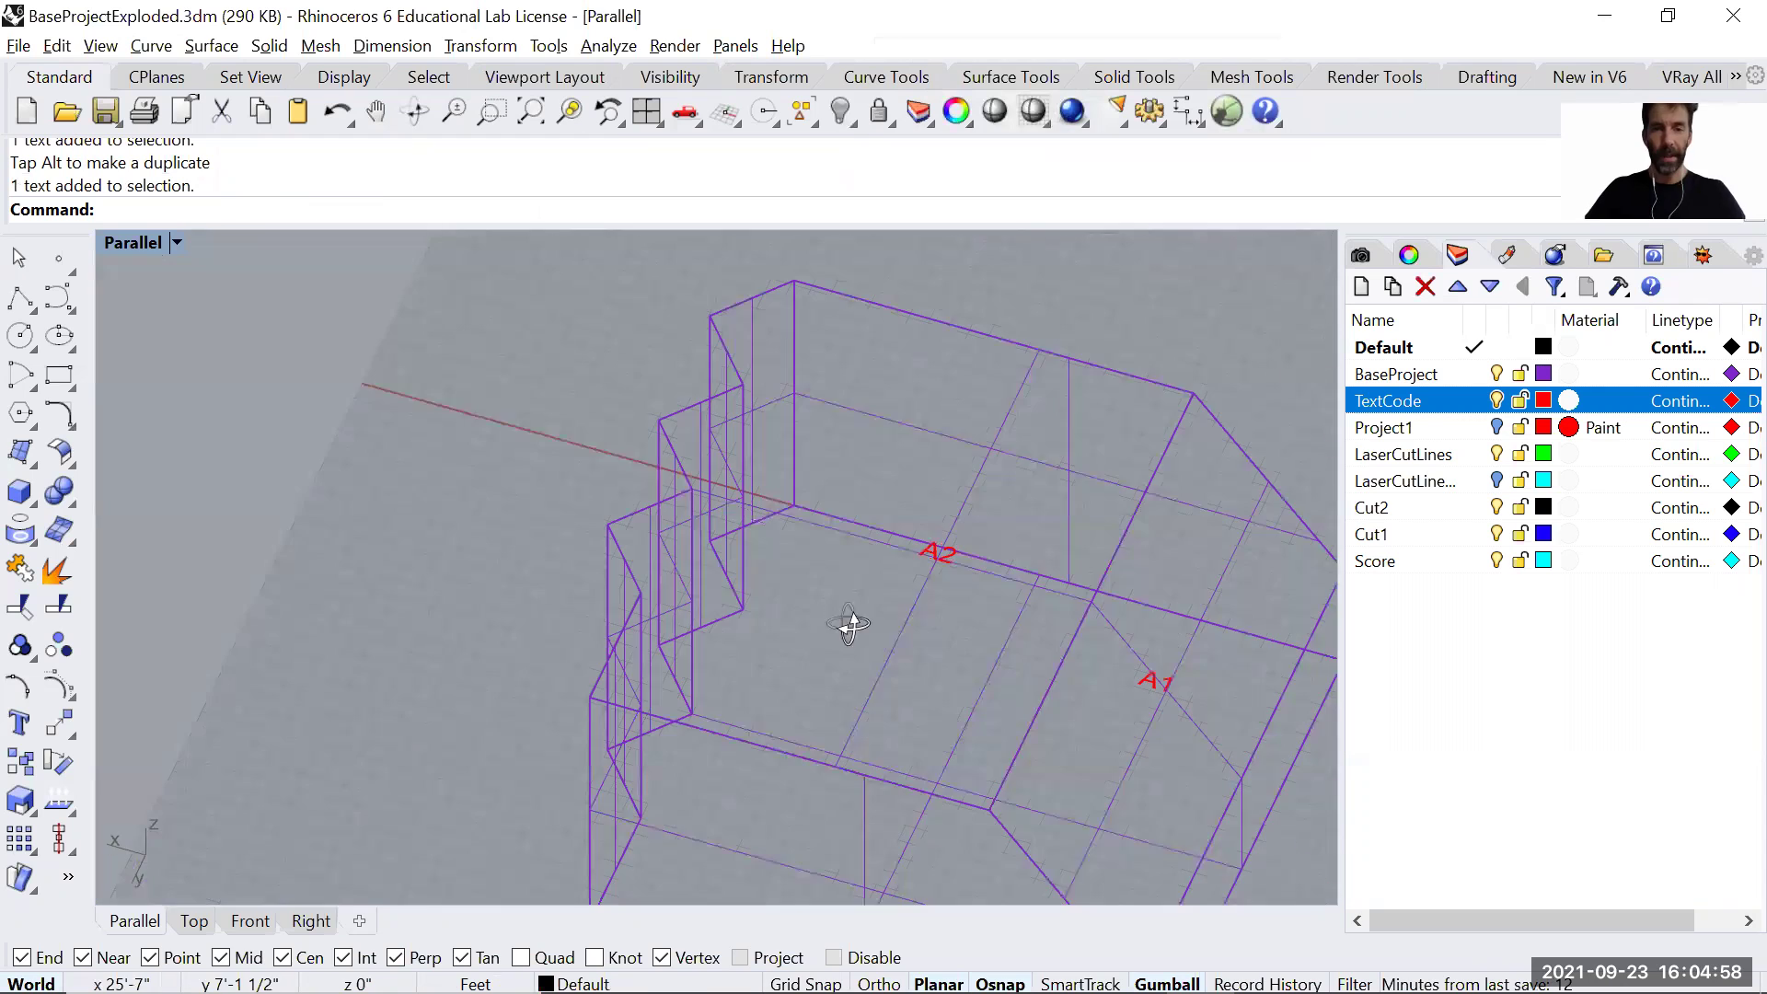
scroll(891, 621, down, 4)
right_drag(1030, 655, 971, 642)
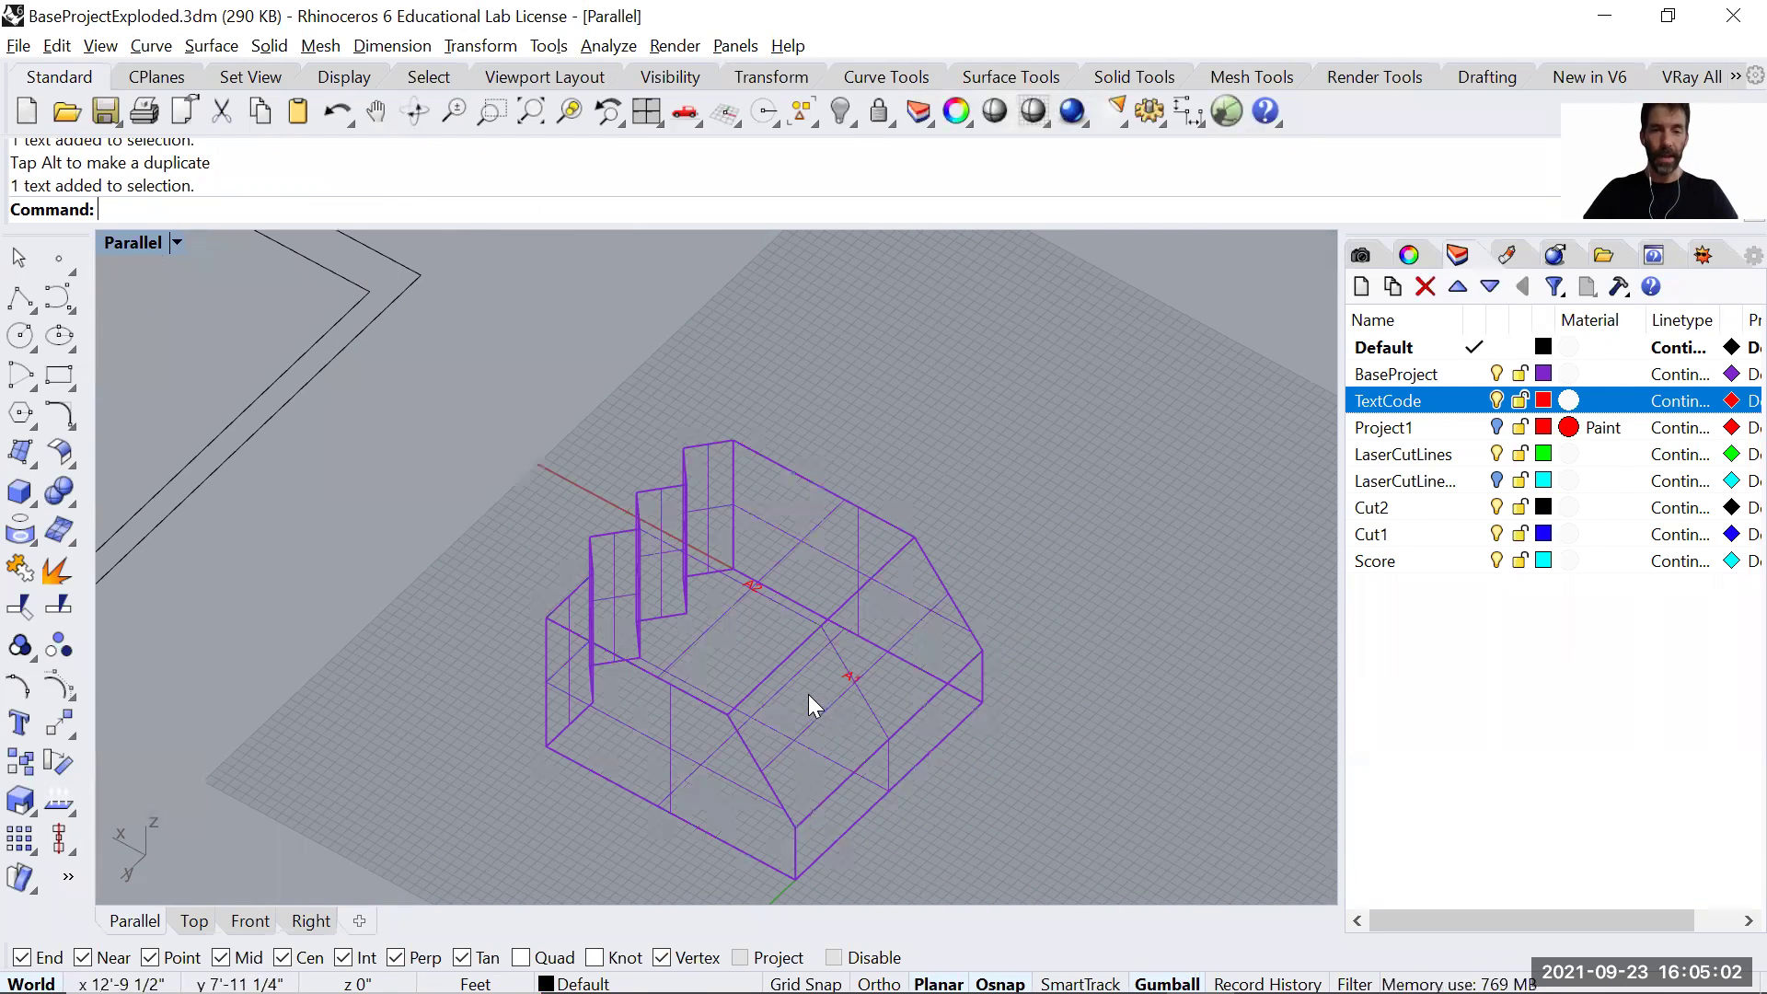
click(850, 677)
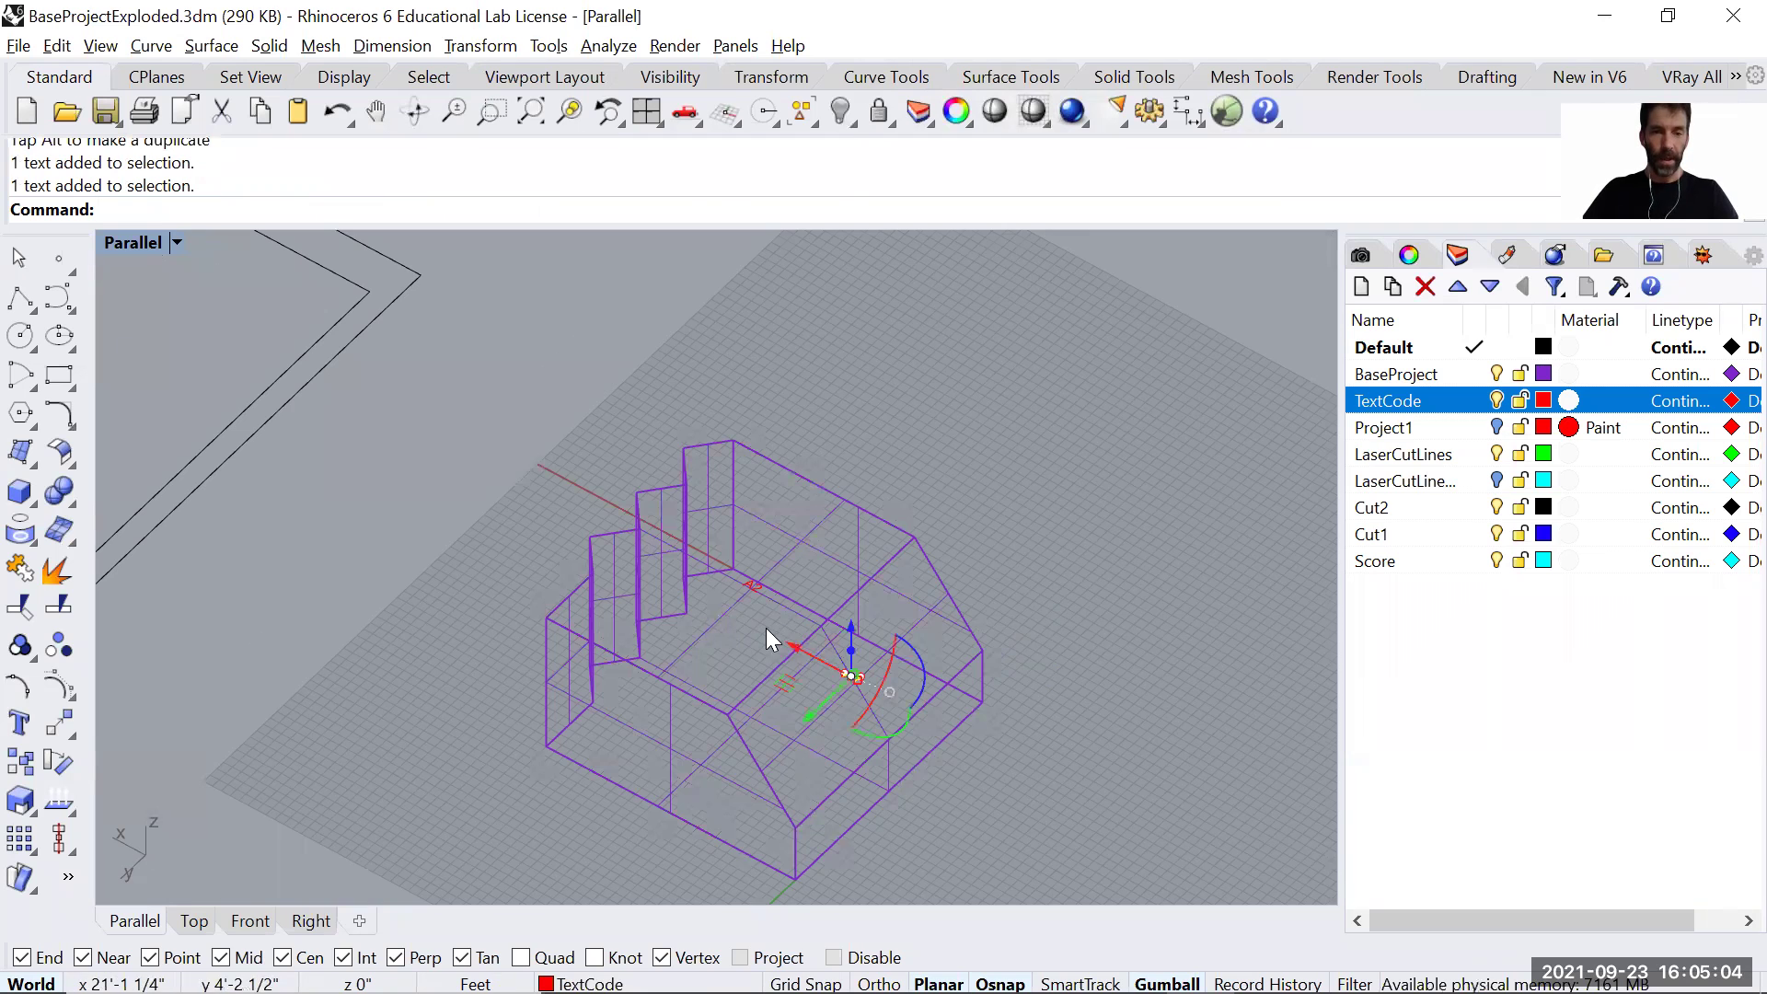
scroll(765, 627, up, 4)
click(748, 563)
text(C)
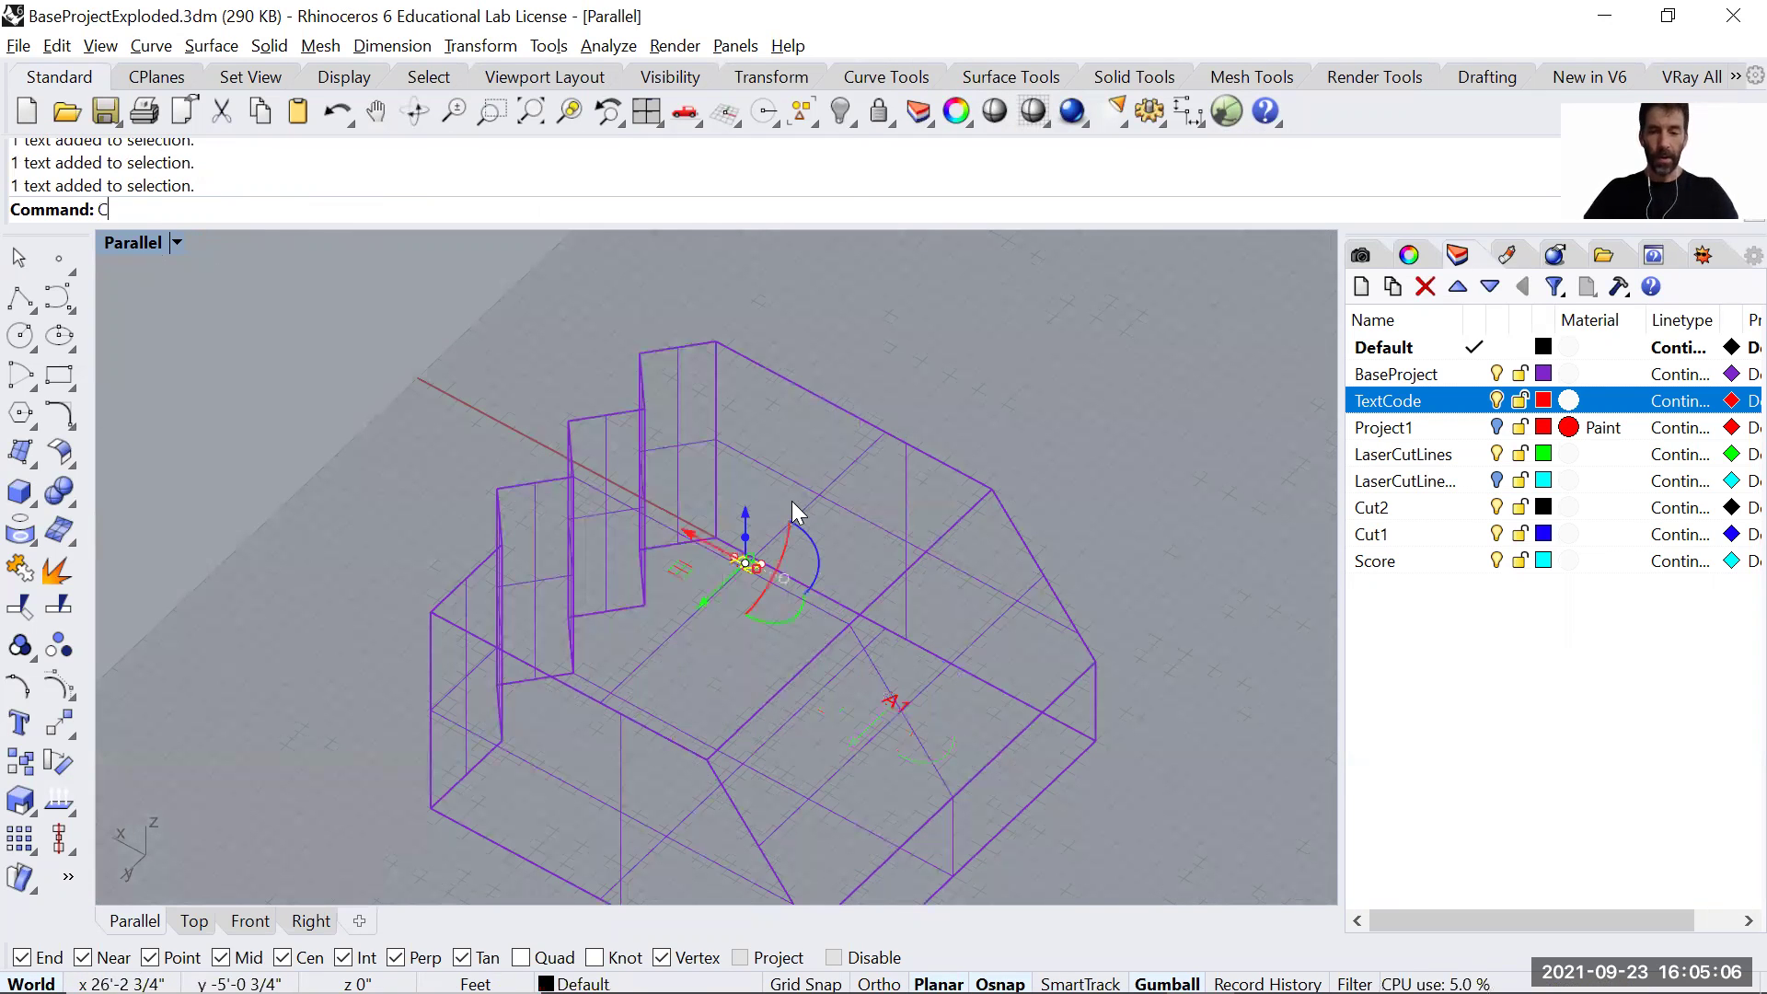
text(opy)
key(Return)
click(848, 644)
scroll(840, 623, down, 5)
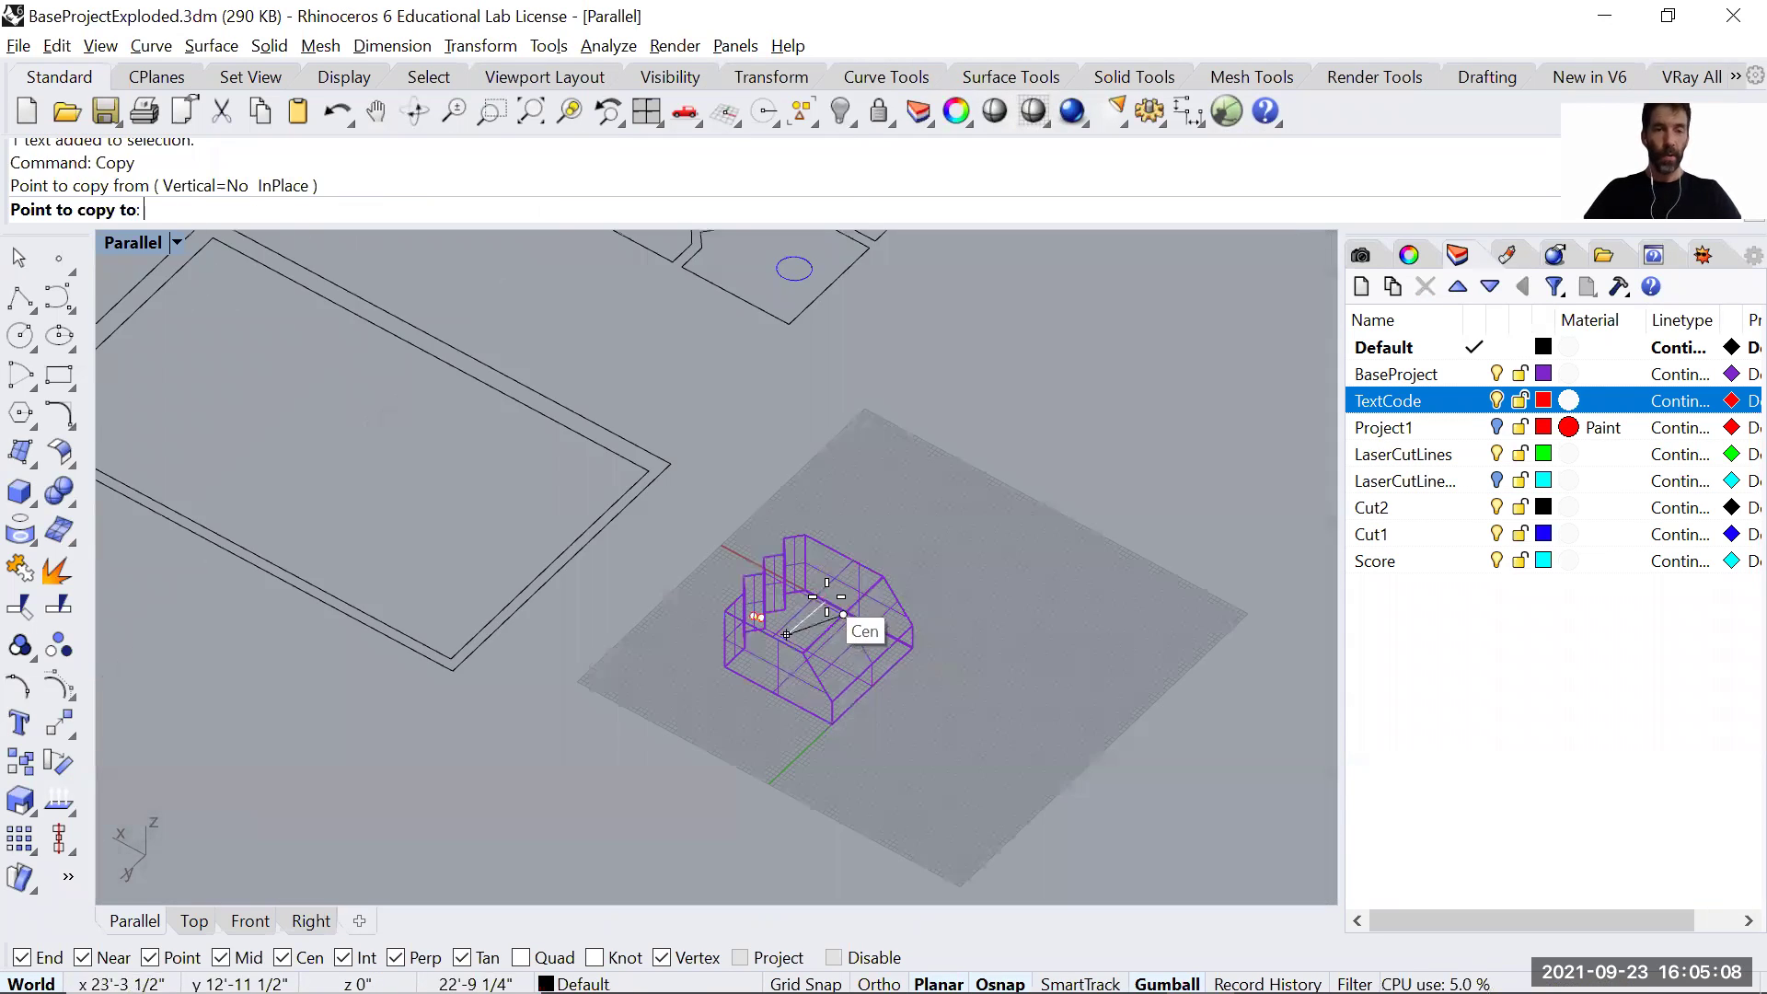
scroll(787, 634, down, 3)
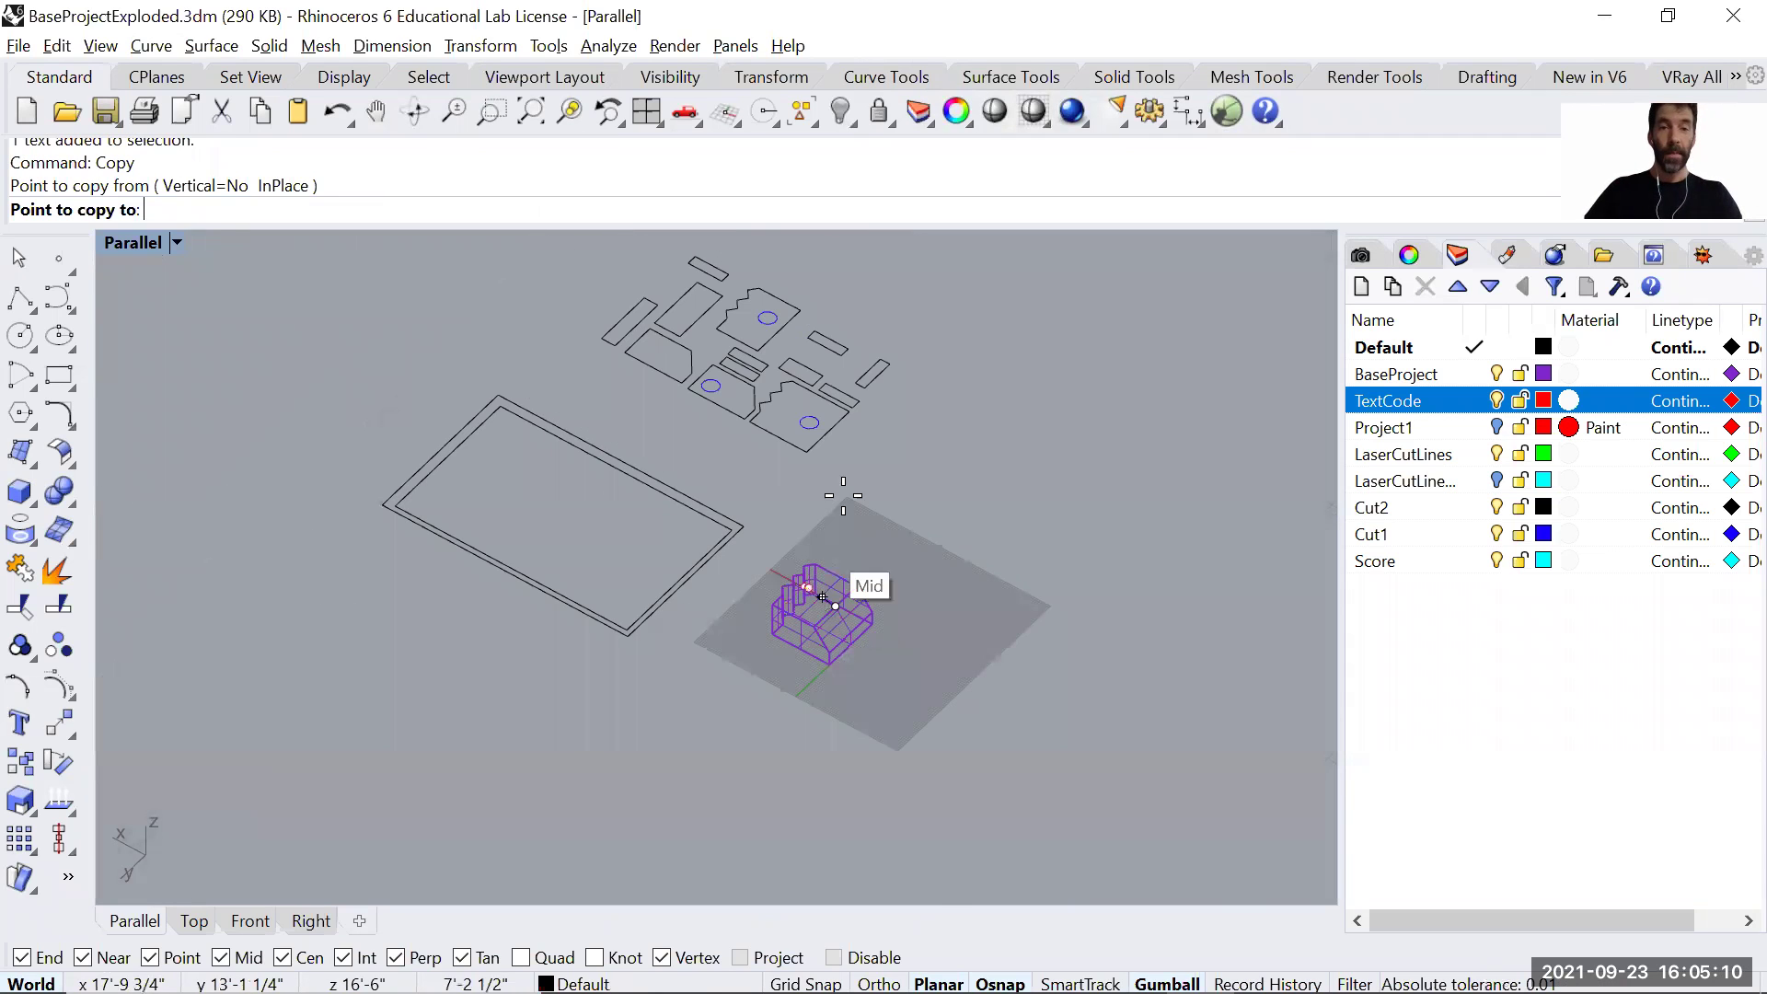
scroll(804, 413, up, 5)
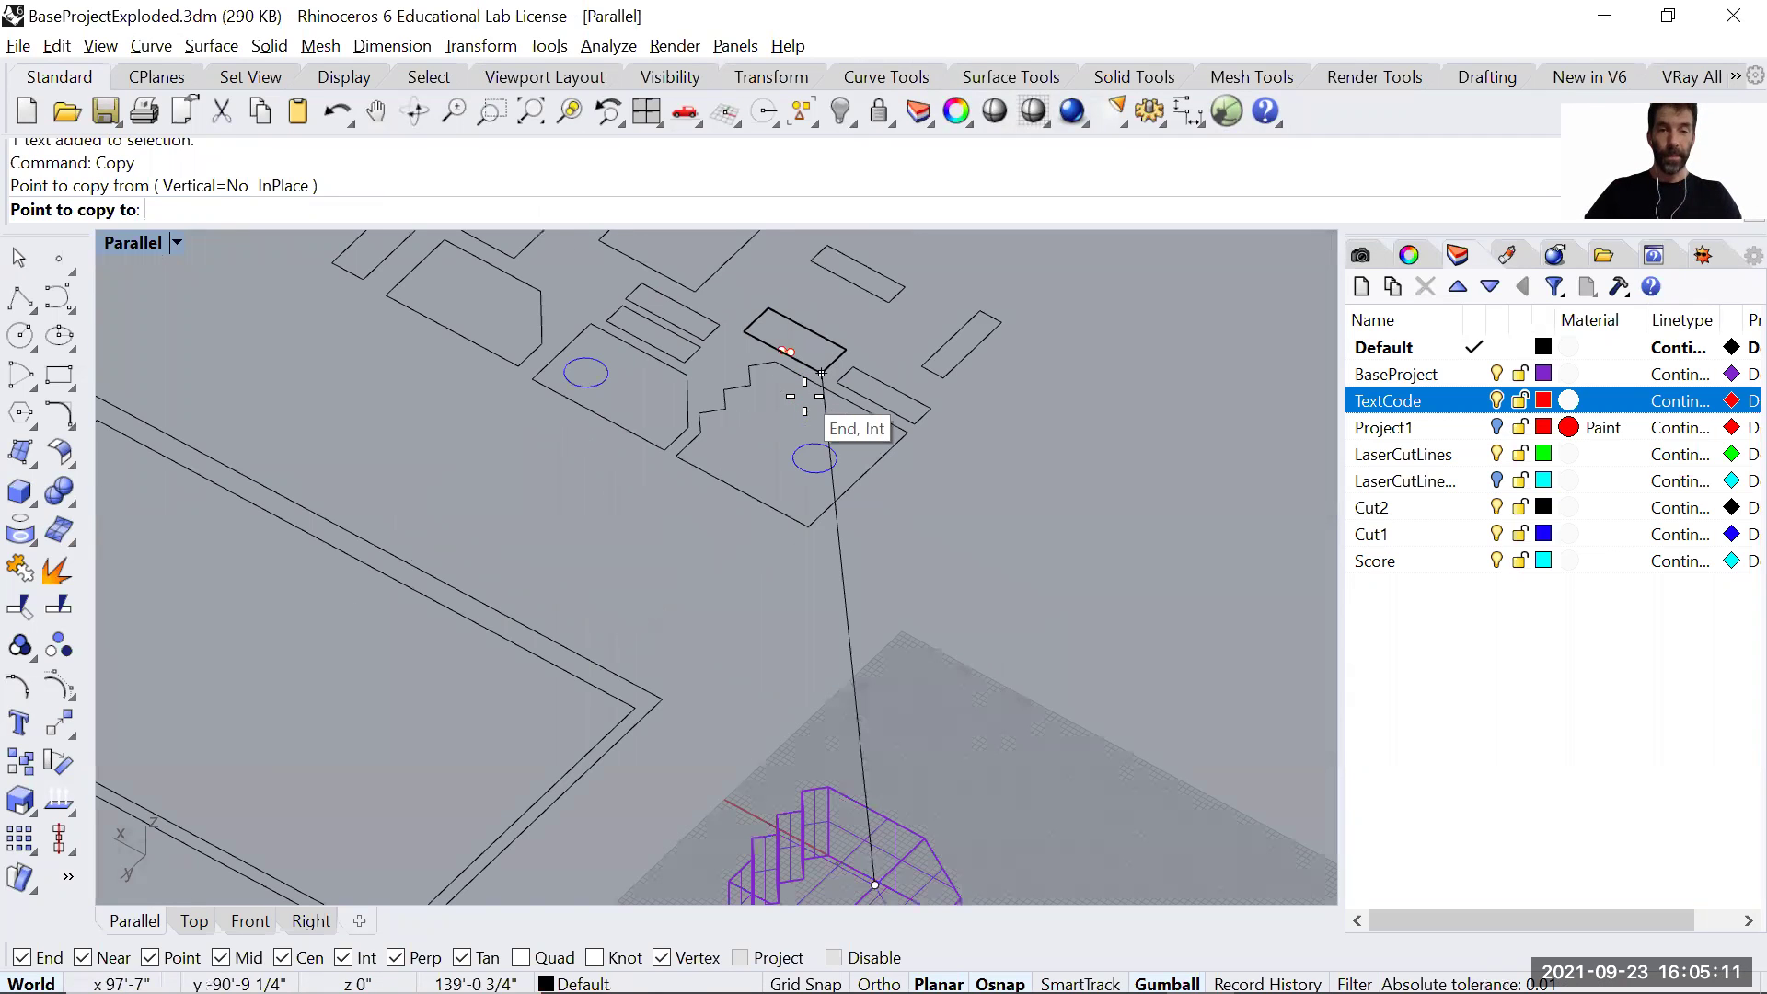
click(859, 482)
scroll(816, 461, up, 5)
key(Return)
Move the copied A2 label out of the circle into the notched outline's corner nearest the sheet frame.
click(810, 455)
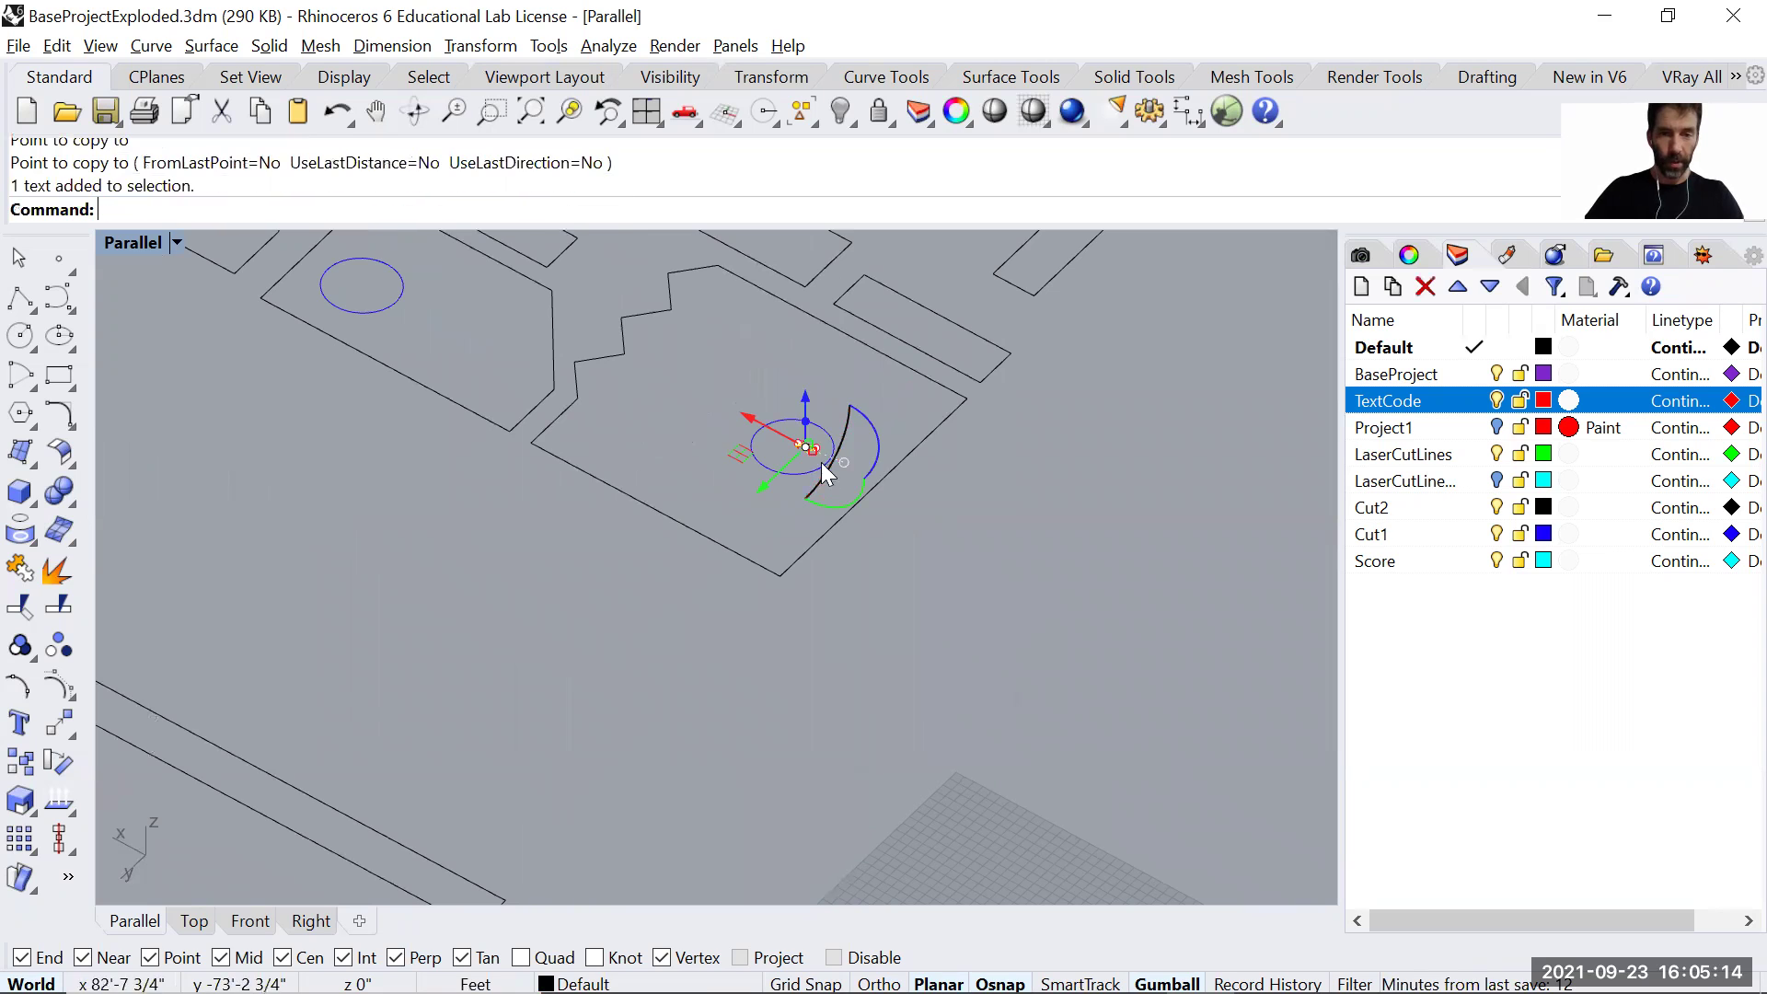
scroll(807, 449, up, 4)
scroll(807, 449, up, 2)
drag(741, 456, 684, 657)
scroll(751, 701, down, 4)
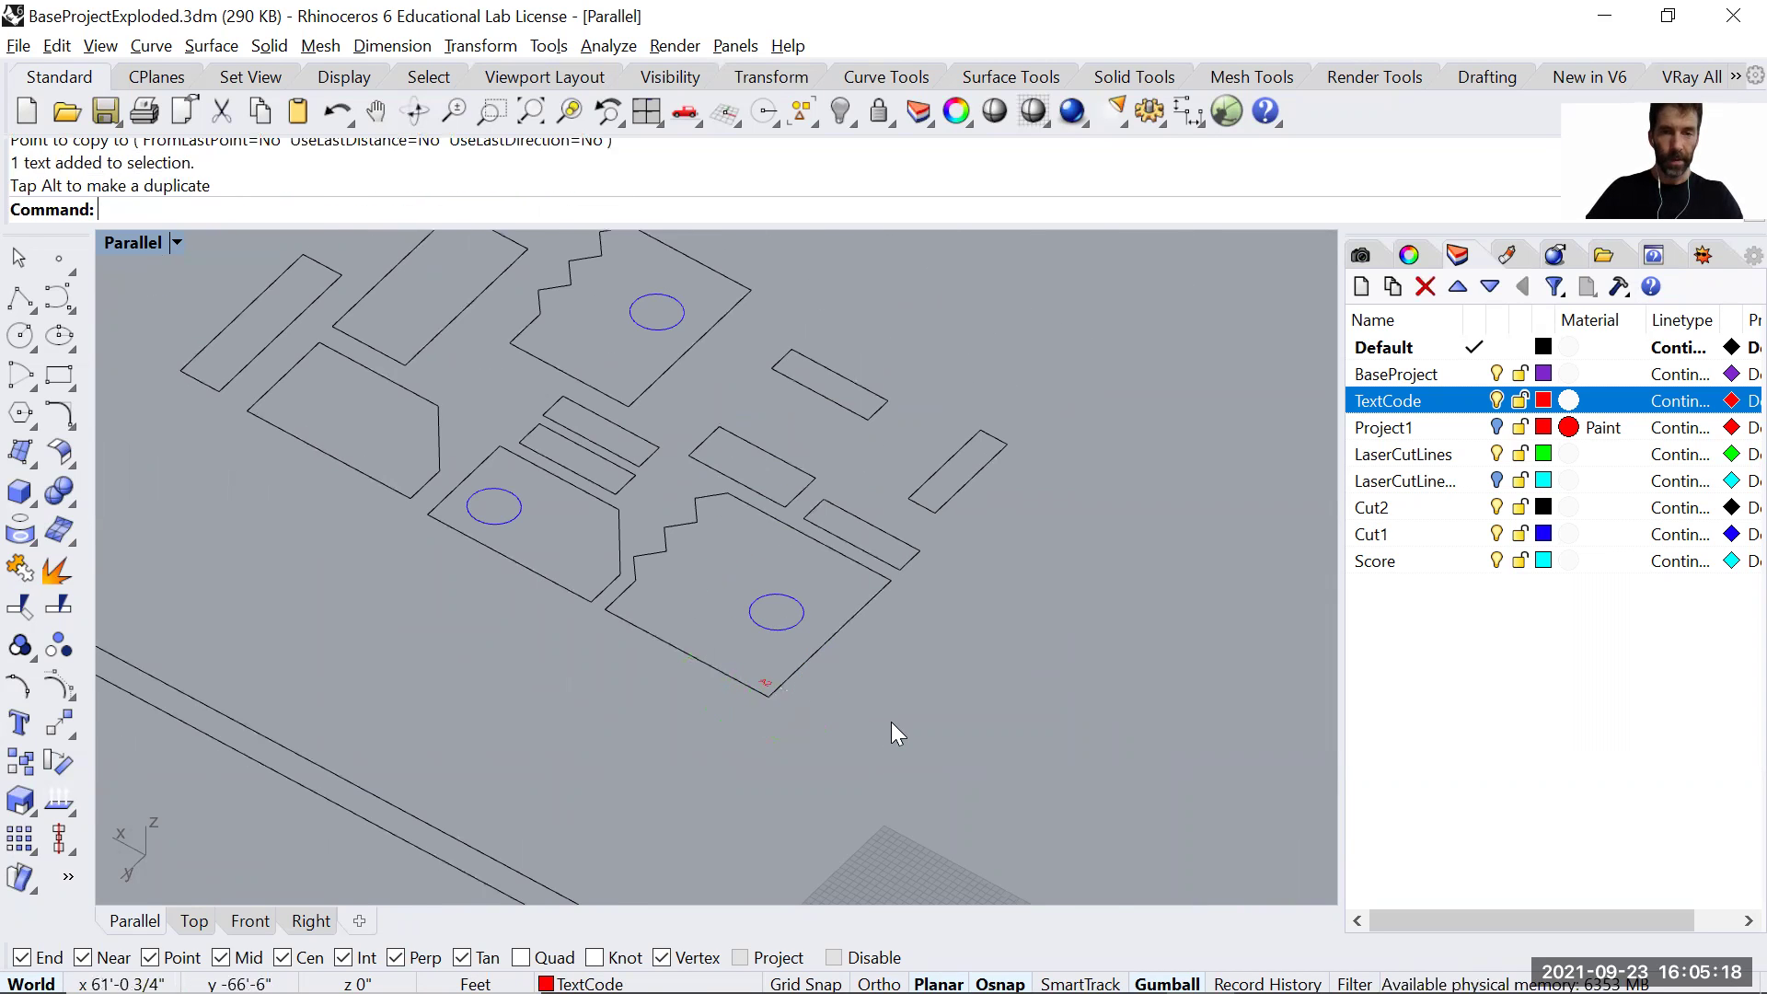
scroll(890, 722, down, 3)
right_drag(909, 557, 885, 659)
scroll(819, 663, up, 6)
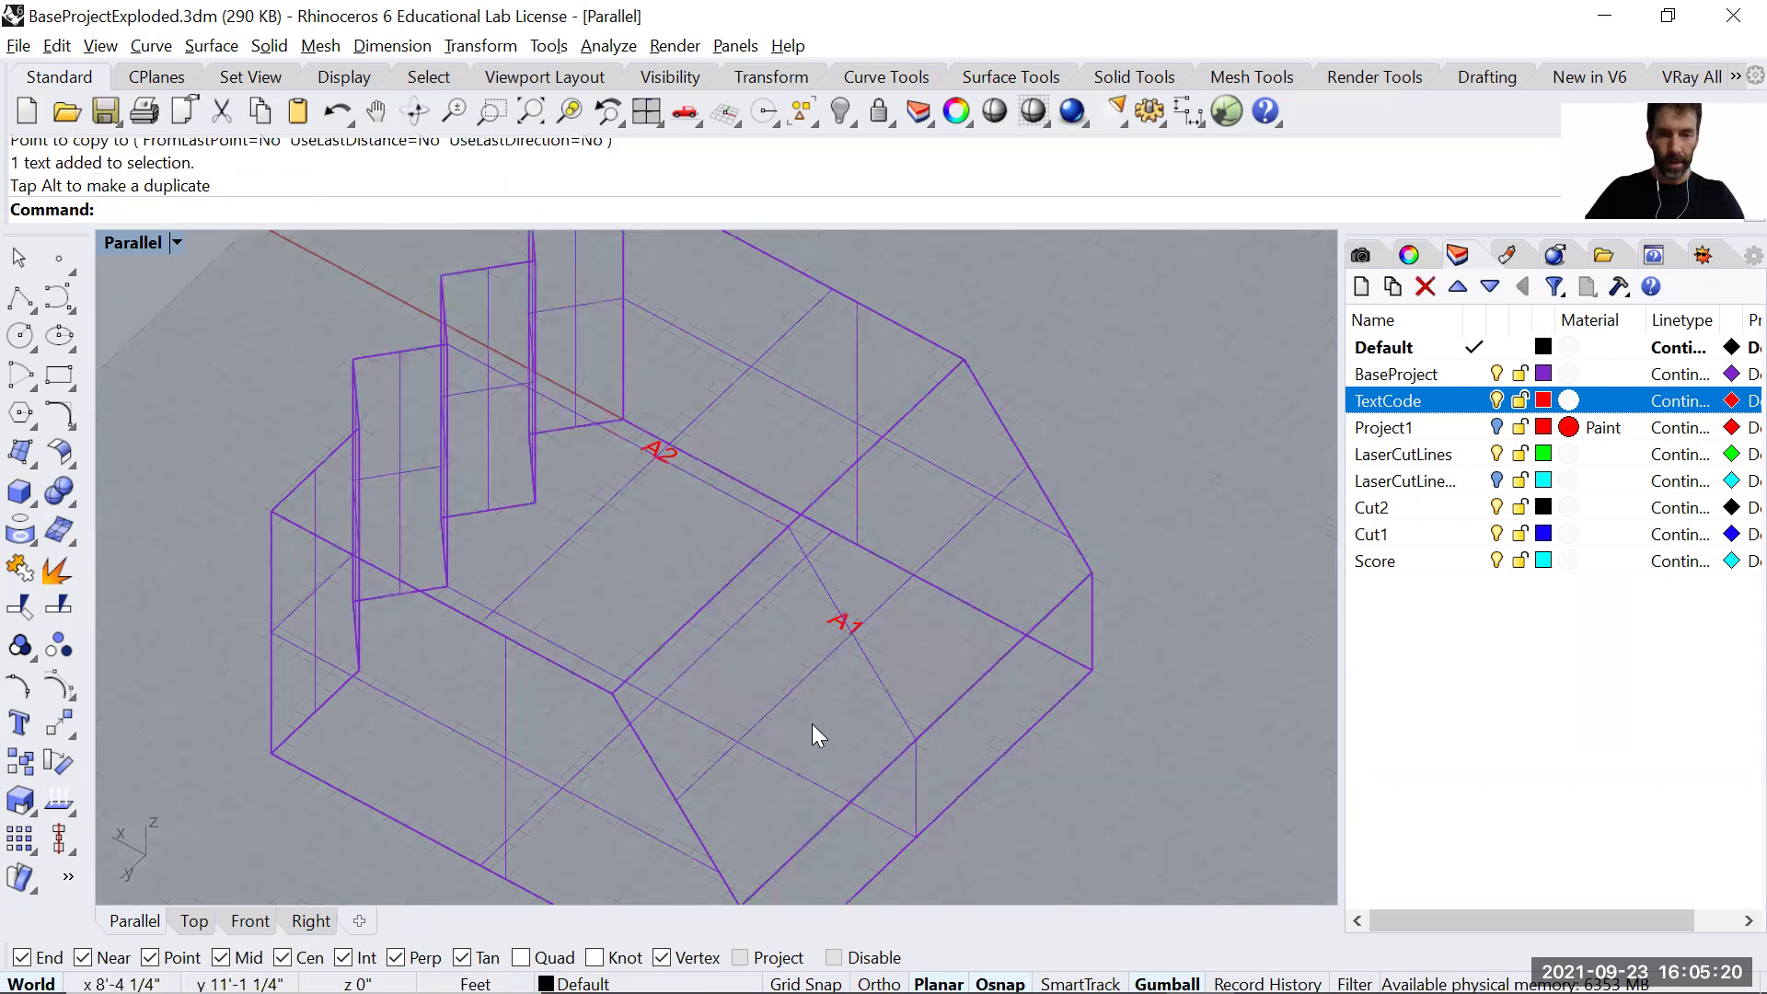
Copy the A1 label from the model's sloped face to the corner of the large plain rectangular outline.
click(854, 625)
text(copy)
key(Return)
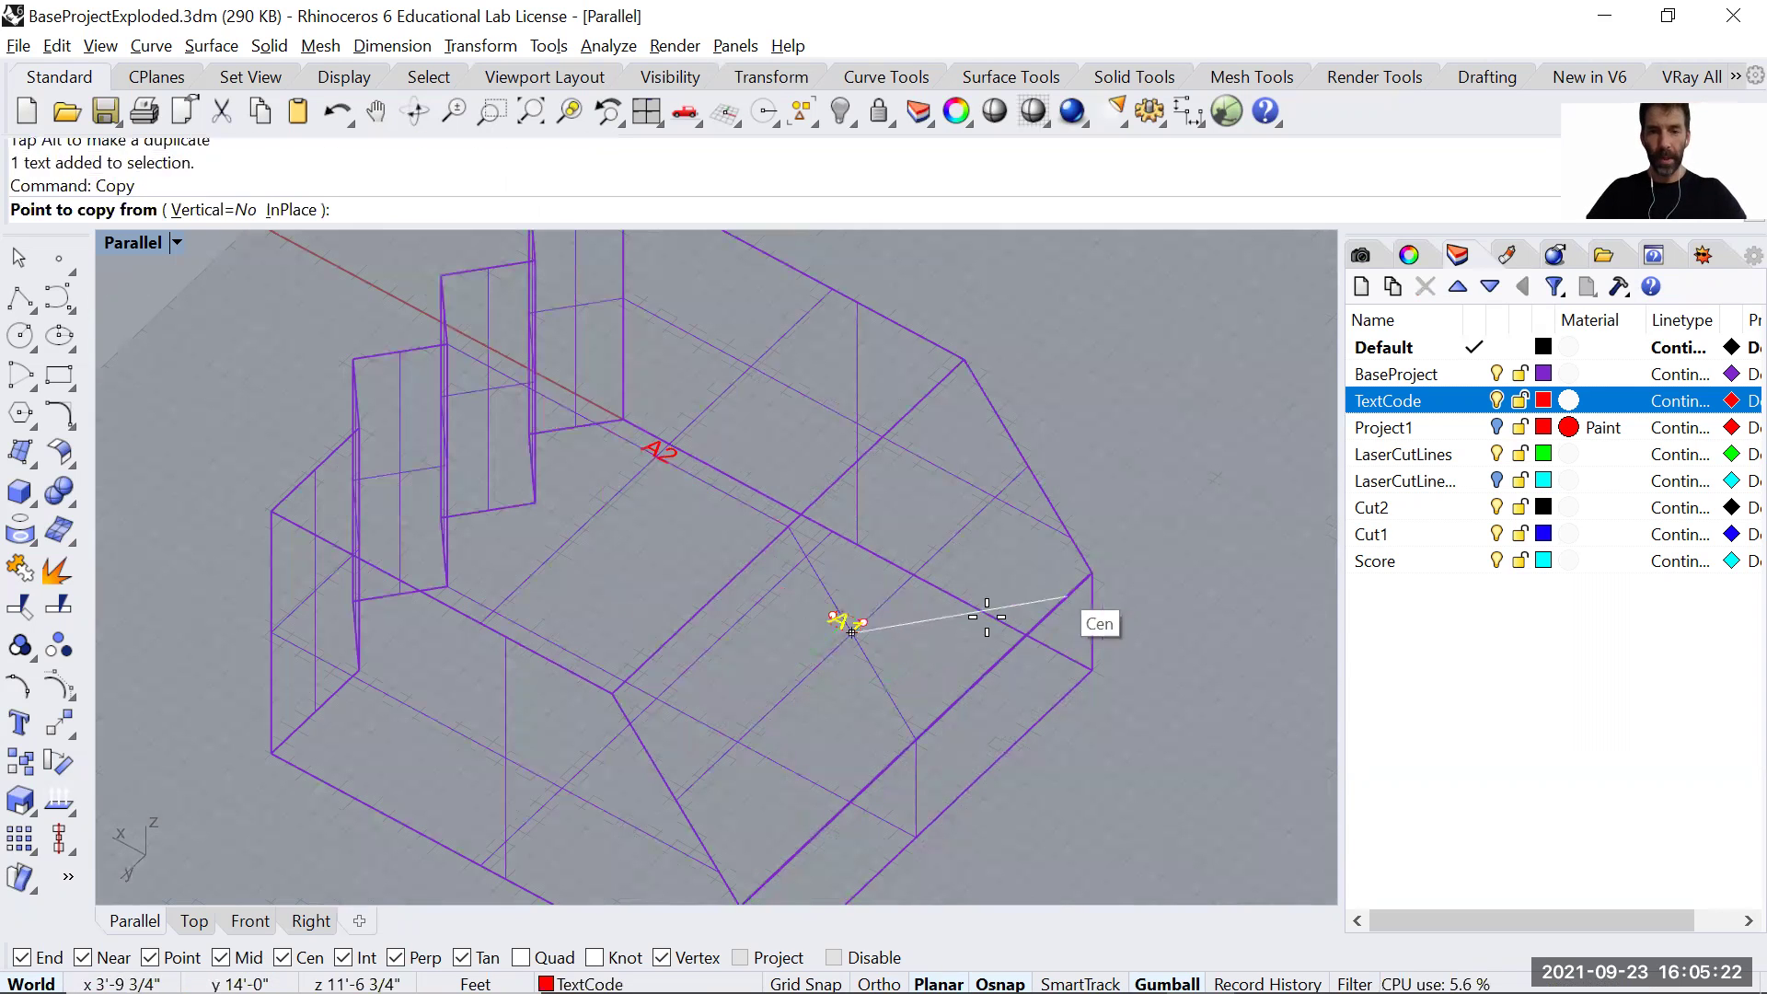
click(883, 599)
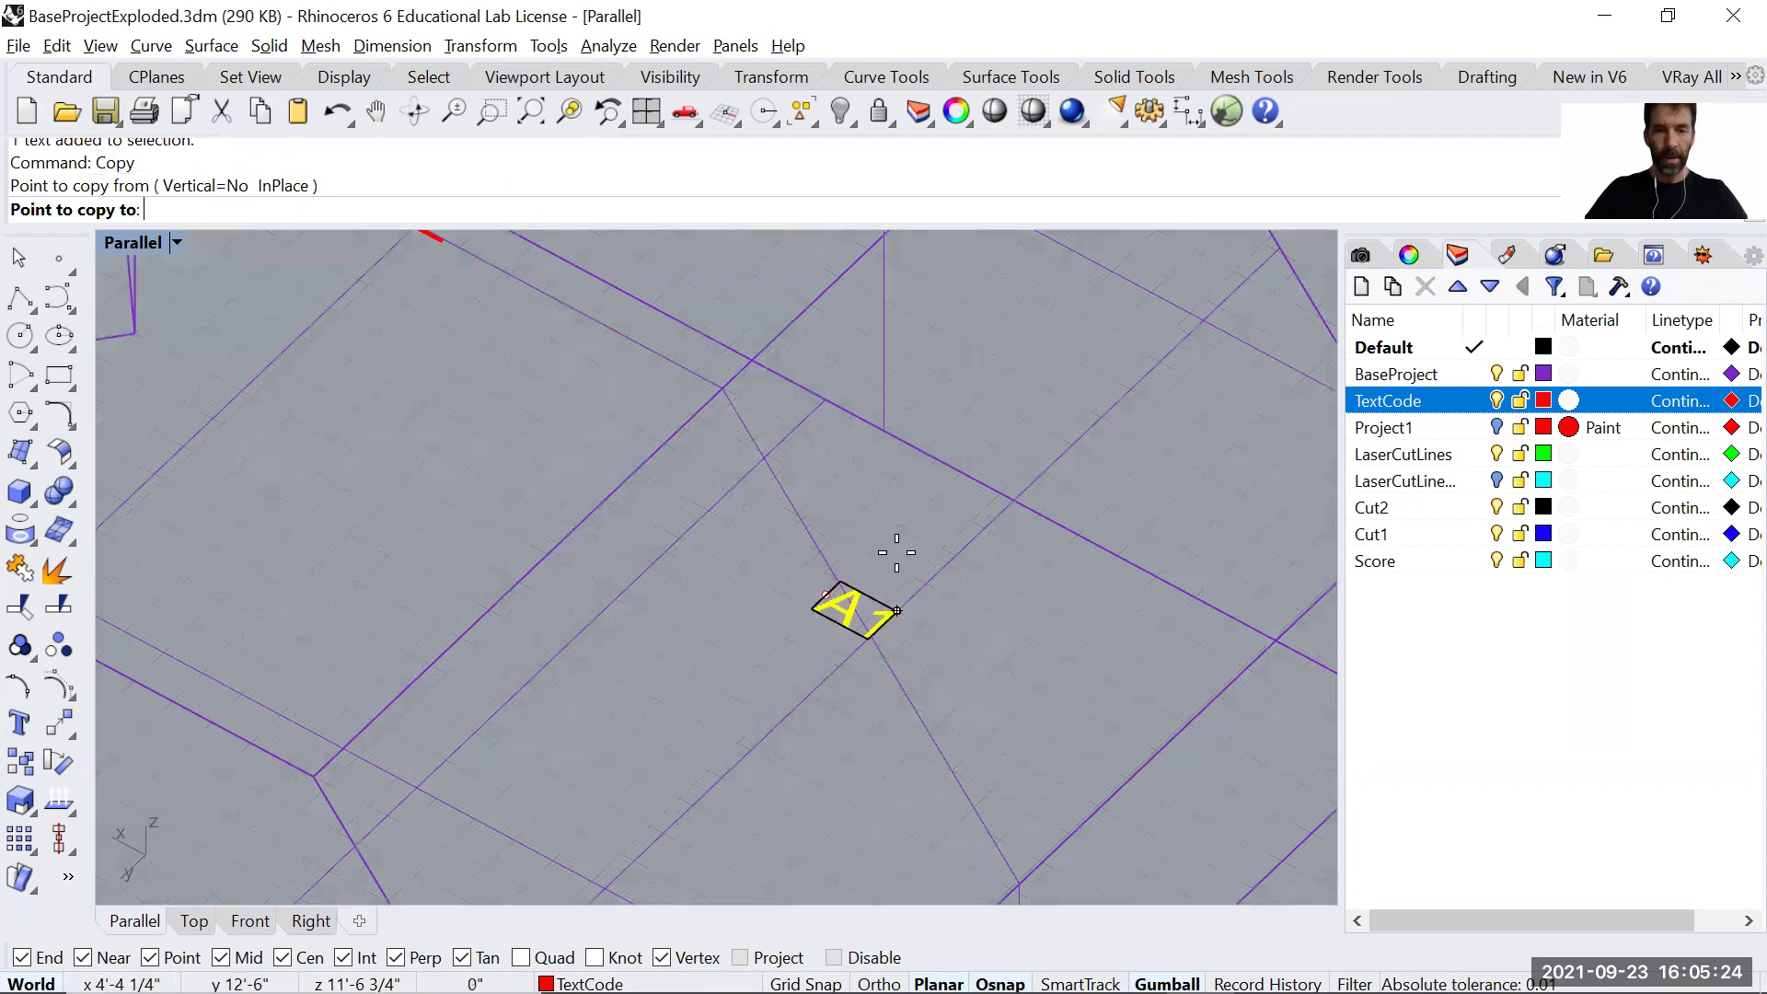
scroll(890, 414, down, 5)
right_drag(891, 413, 828, 681)
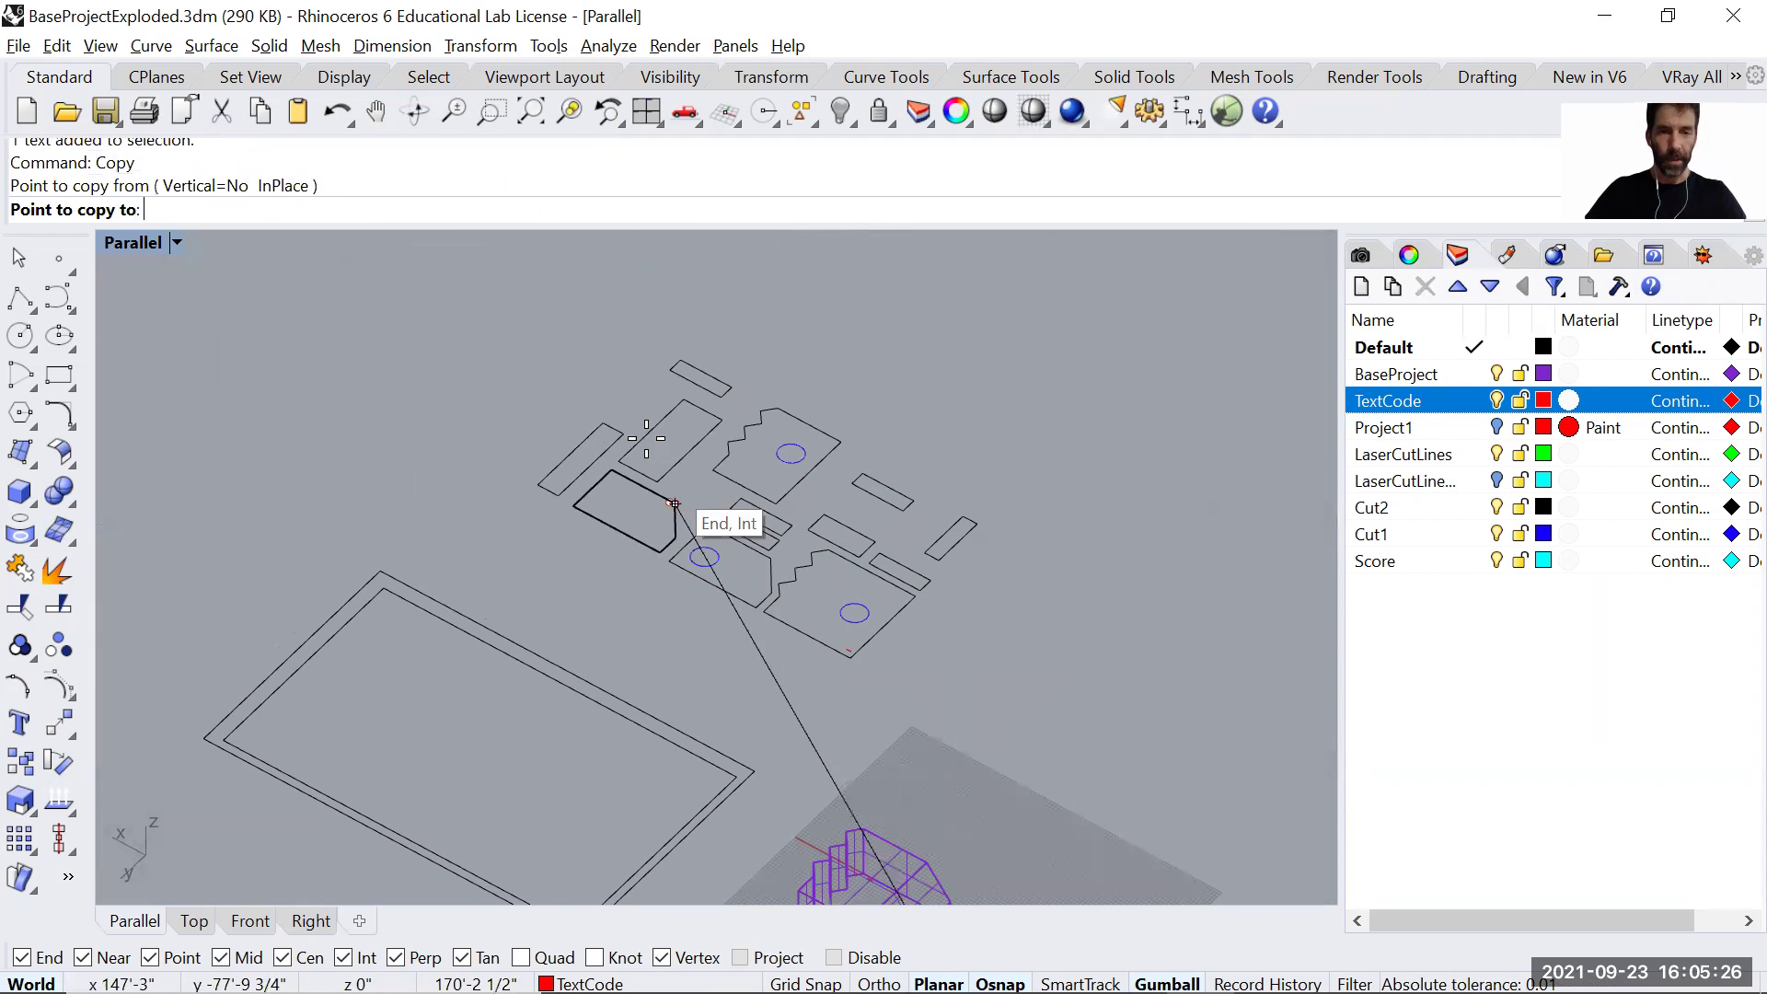
scroll(657, 503, up, 3)
scroll(657, 502, up, 6)
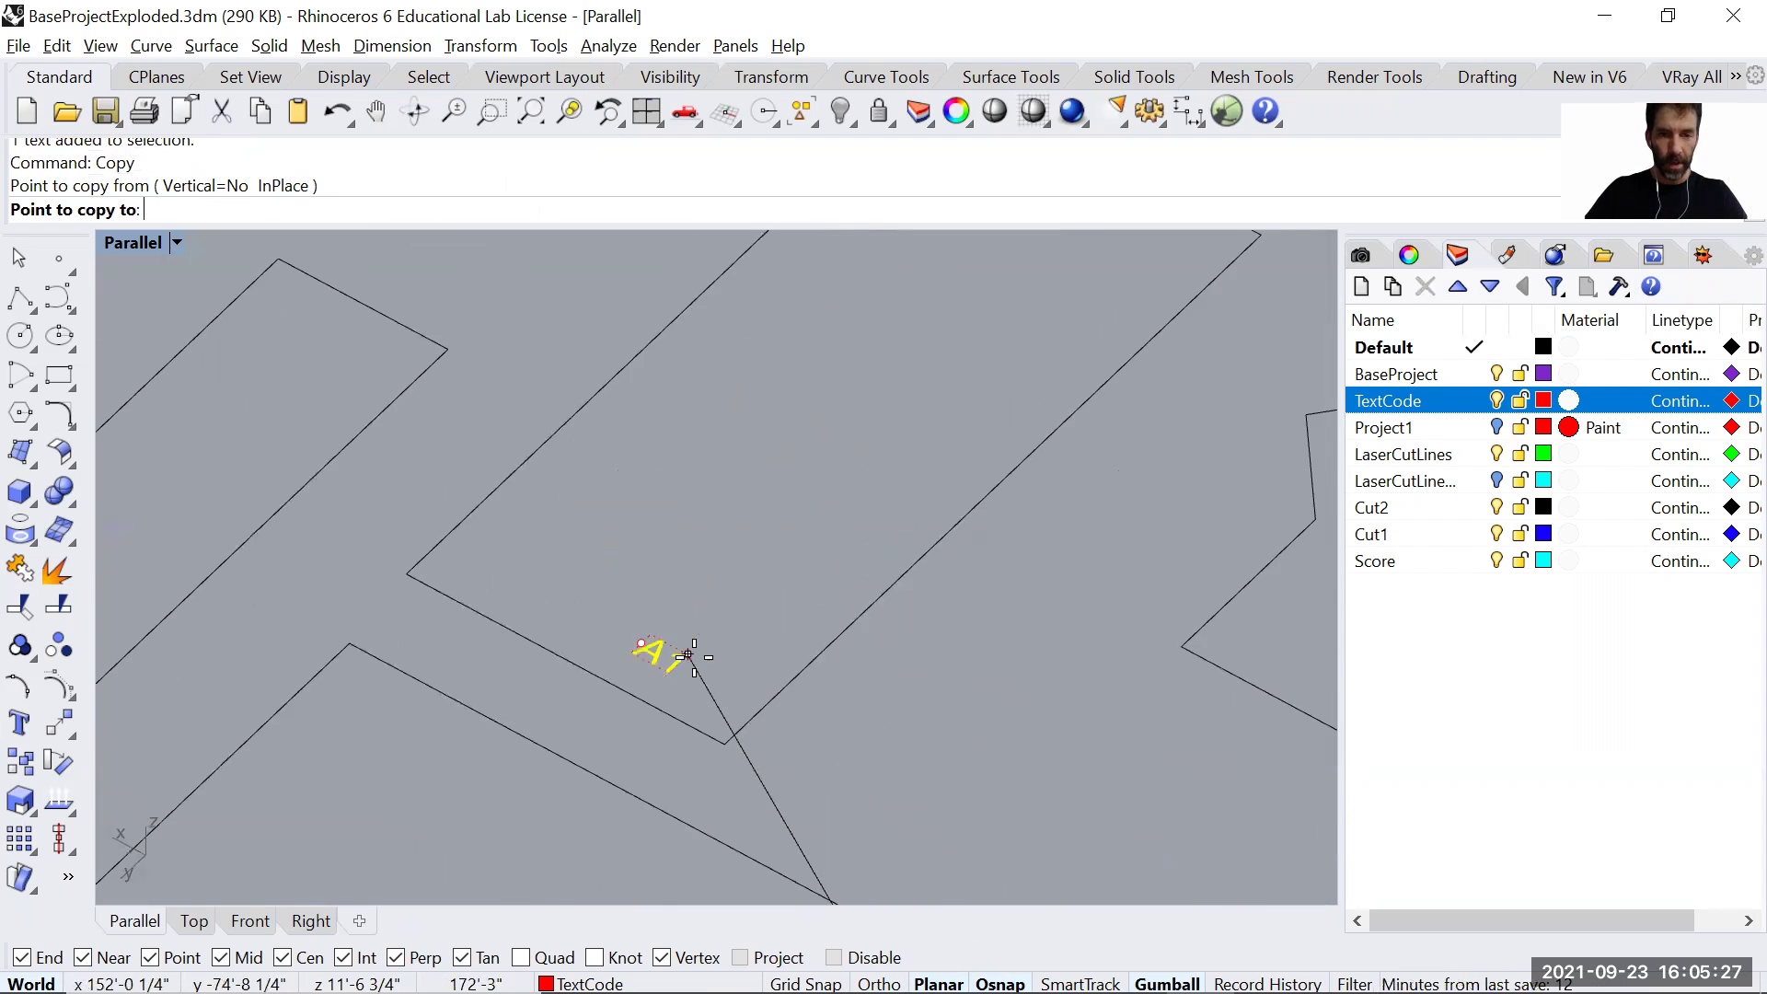
click(751, 707)
scroll(847, 688, down, 3)
right_drag(966, 690, 762, 469)
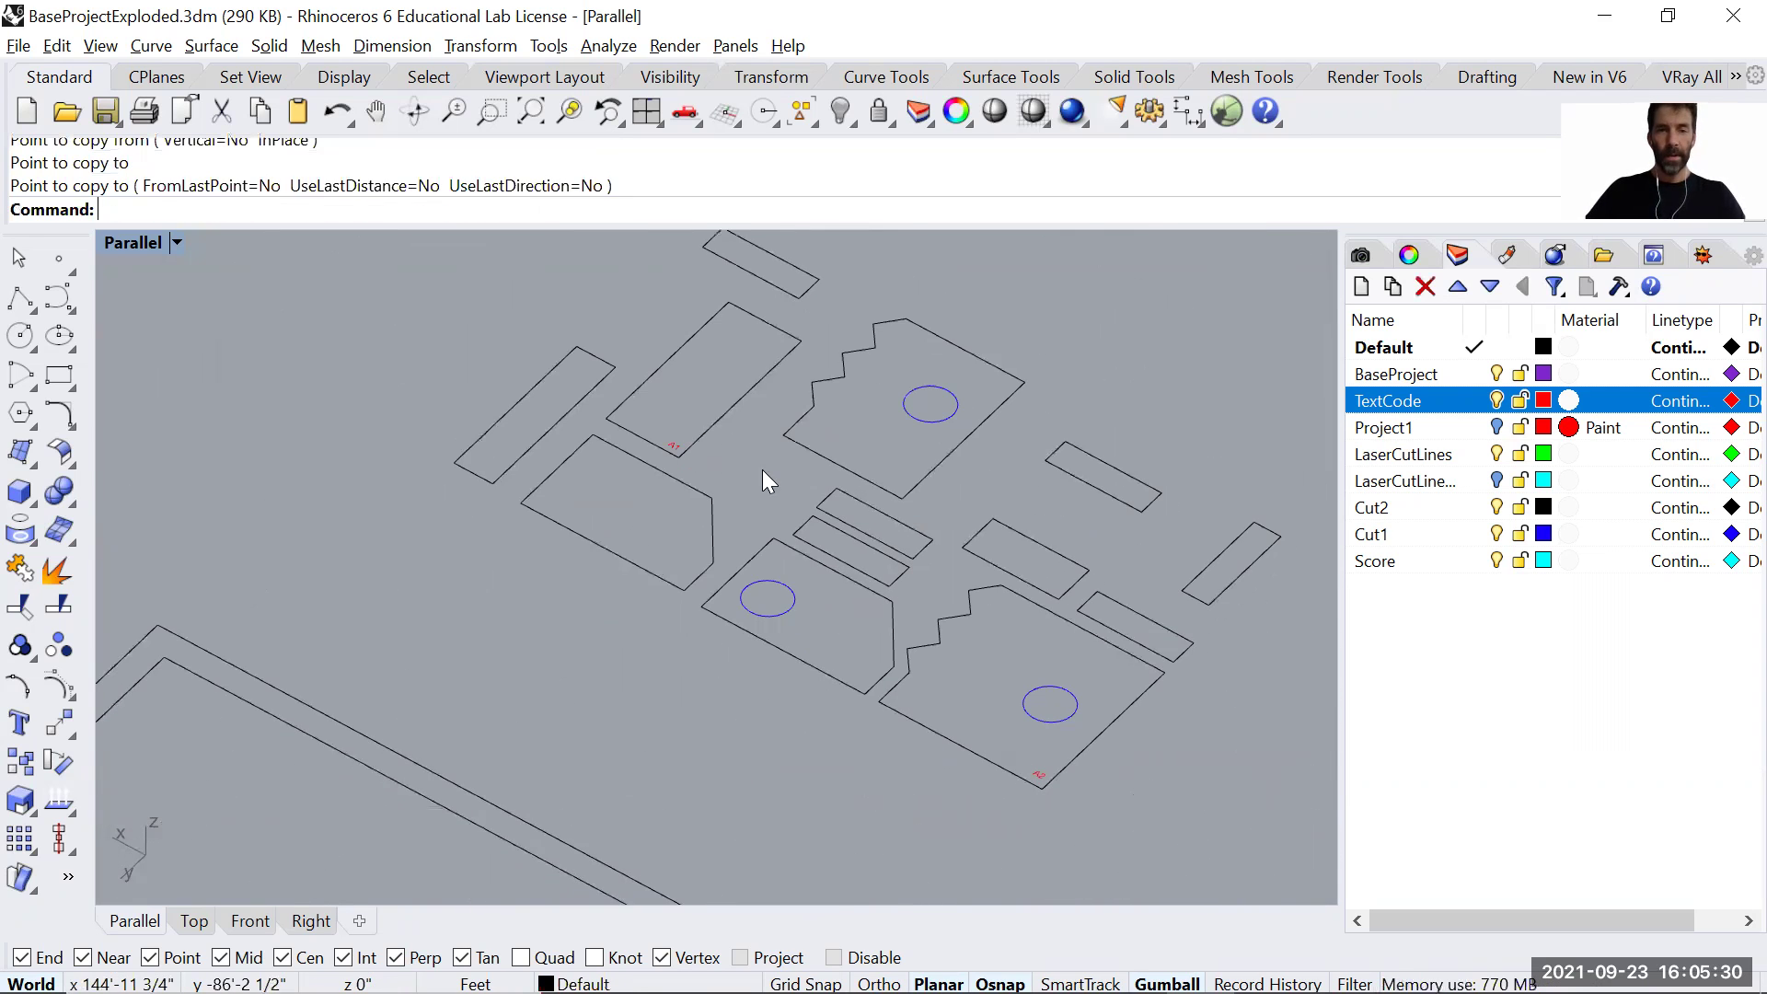
Move all flattened outlines with their A1 and A2 labels into the sheet frame in the Top view.
scroll(747, 463, down, 3)
scroll(747, 464, down, 4)
key(ctrl+F1)
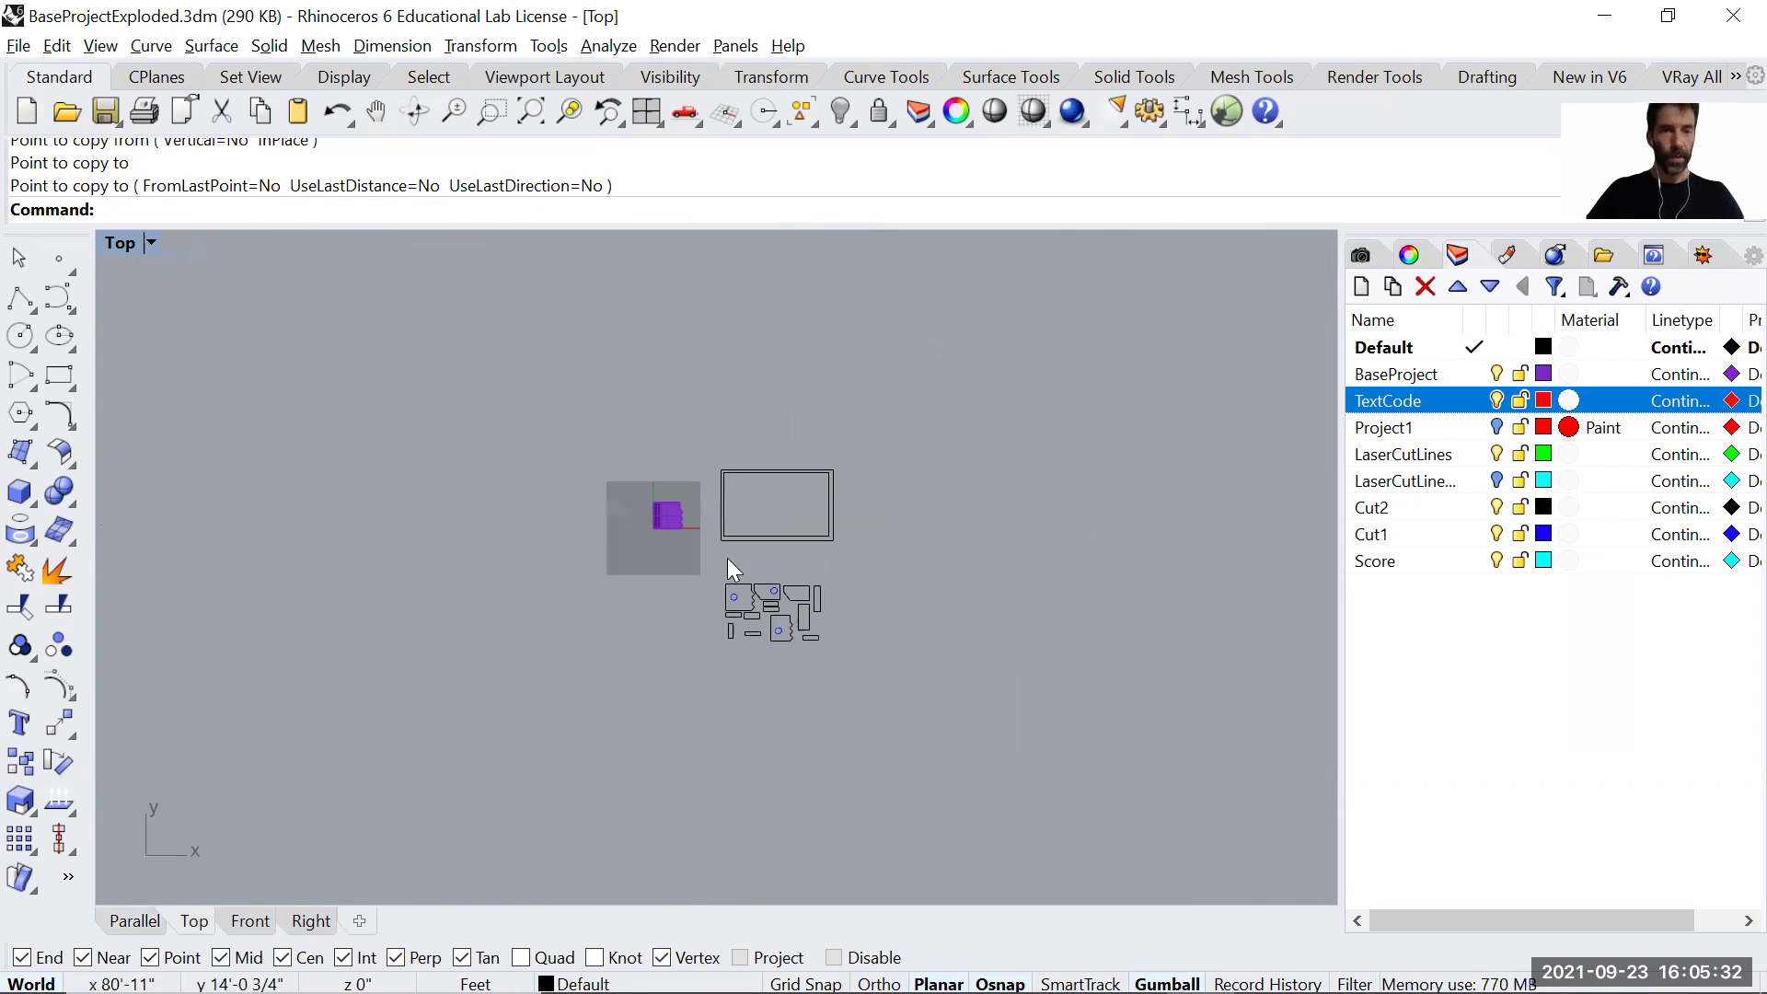
scroll(782, 617, up, 10)
drag(699, 611, 1057, 761)
right_drag(1034, 607, 1041, 726)
drag(800, 677, 814, 376)
Try to move the copied A1 label out of the angled outline in the Top view.
scroll(762, 442, up, 5)
scroll(957, 433, up, 4)
scroll(924, 547, down, 3)
click(912, 538)
right_drag(1008, 609, 978, 392)
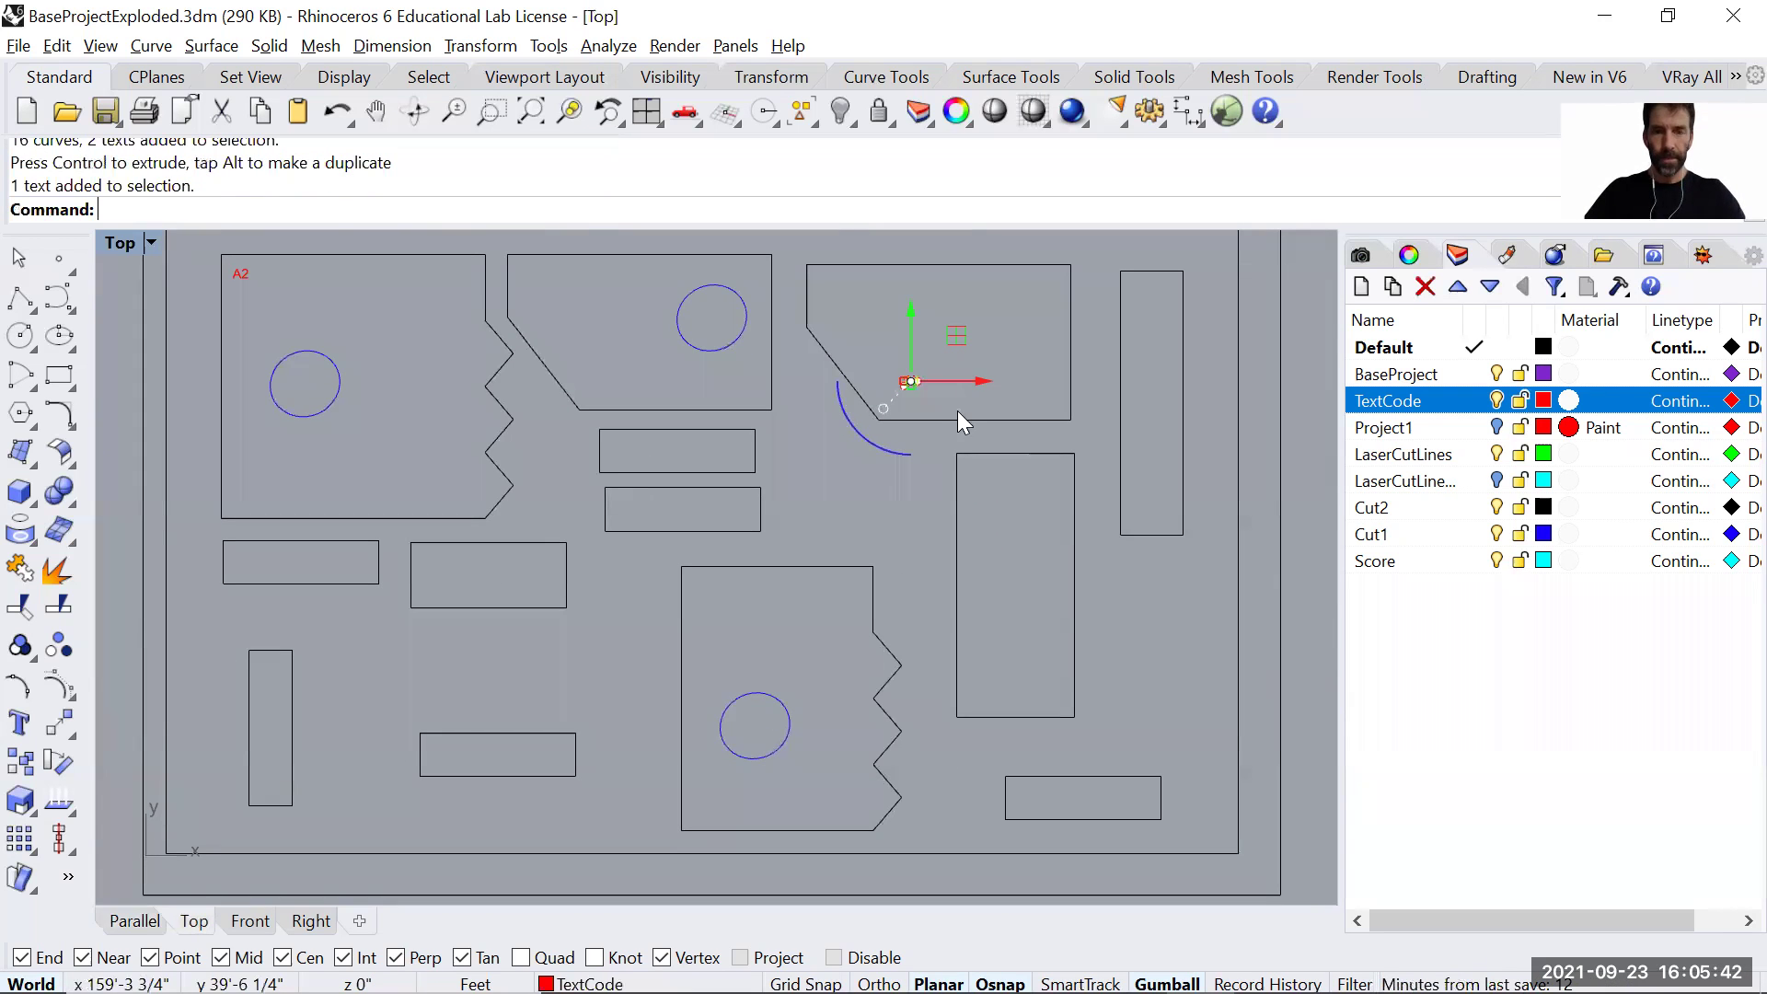
scroll(952, 405, up, 4)
text(m)
key(Return)
click(943, 344)
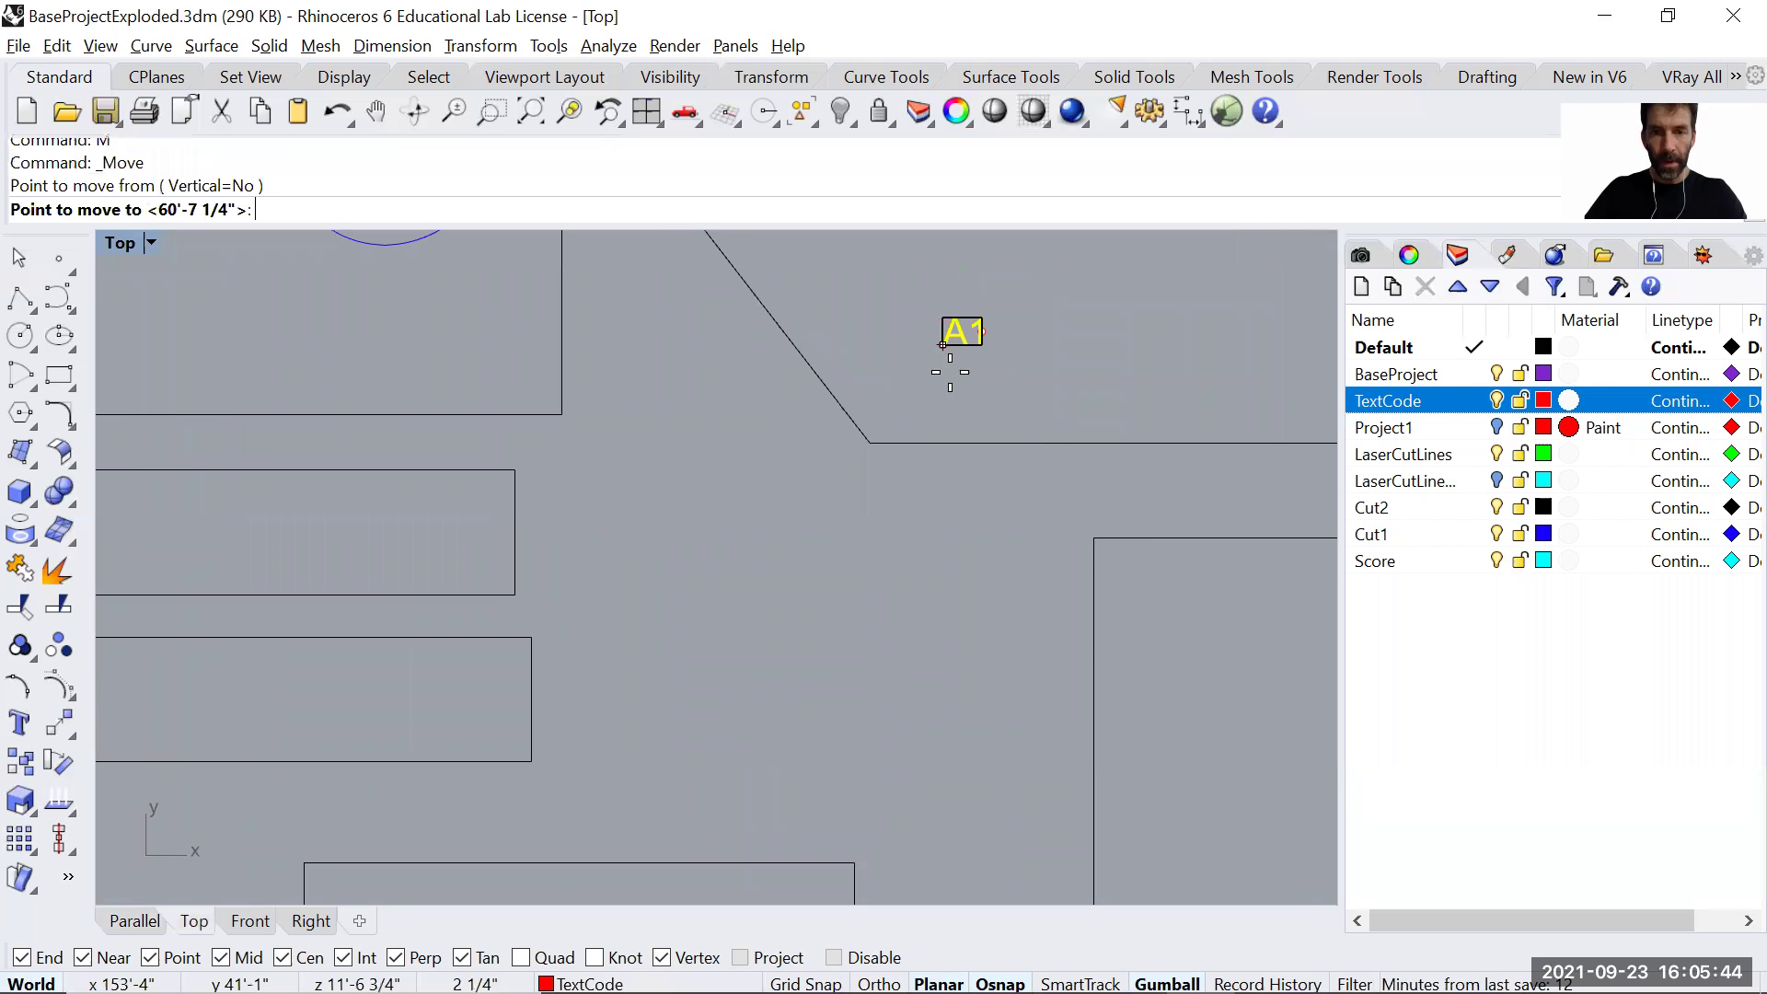
scroll(1100, 543, down, 5)
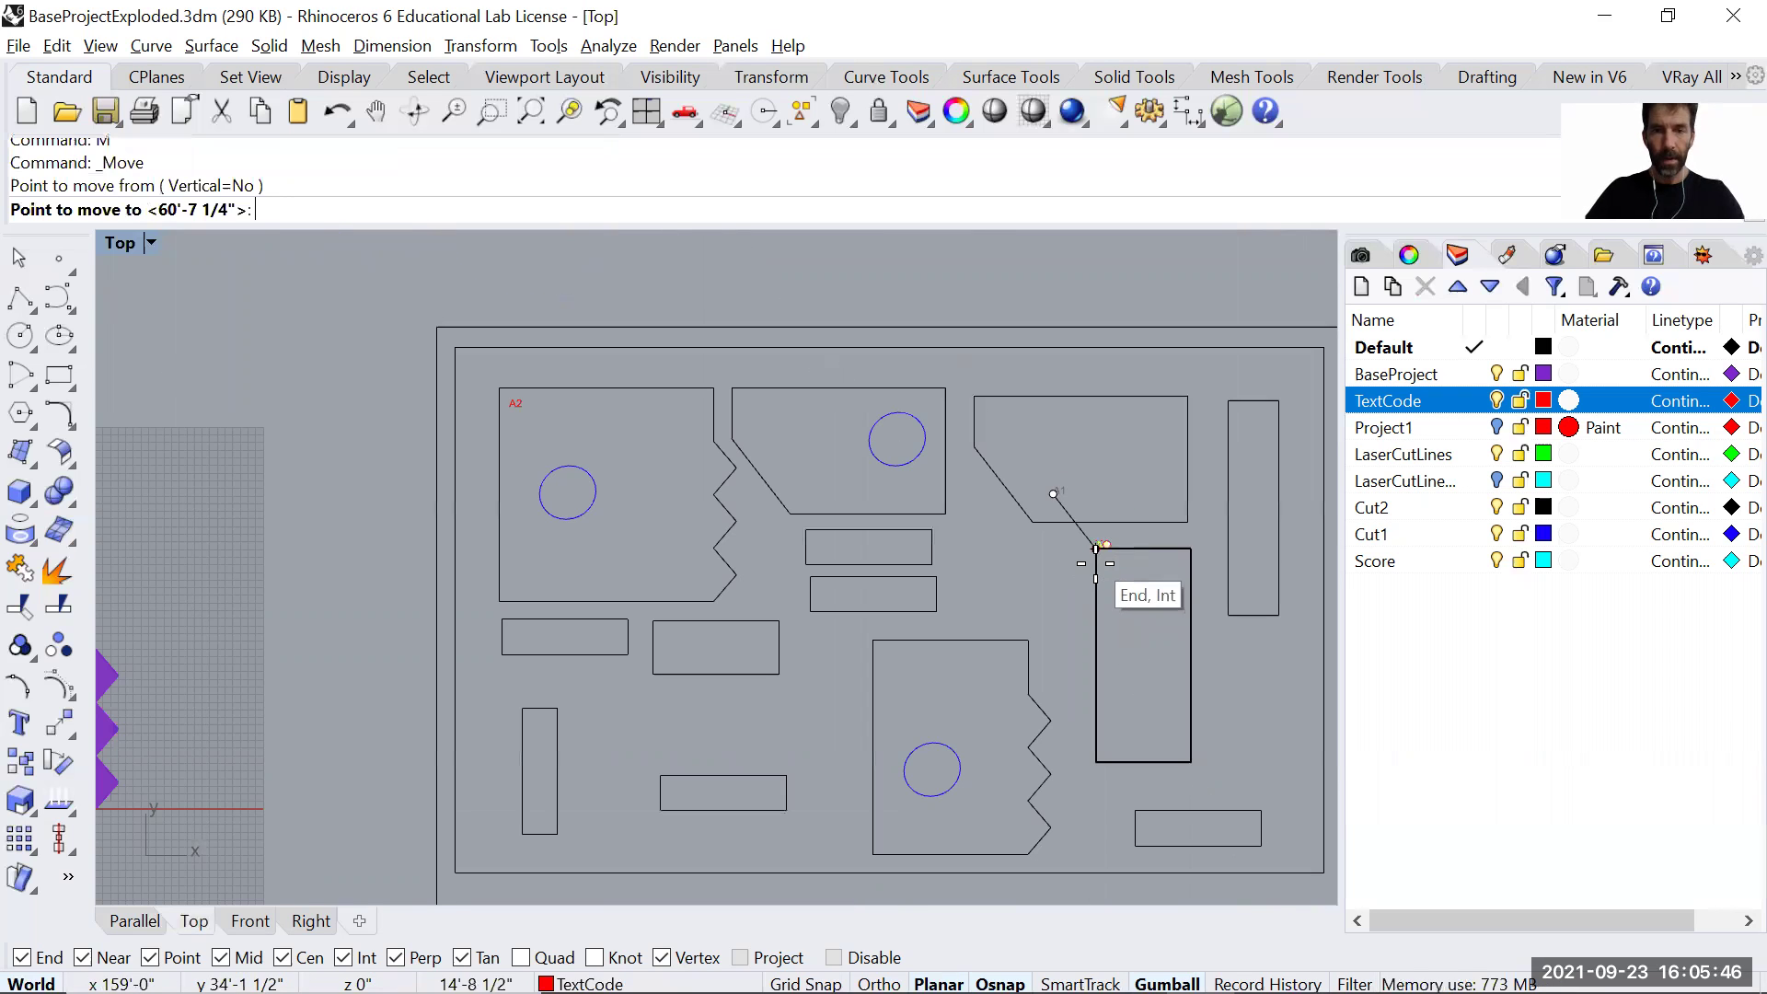
click(668, 504)
scroll(674, 504, down, 8)
scroll(891, 399, up, 4)
scroll(897, 339, up, 4)
right_drag(711, 507, 807, 505)
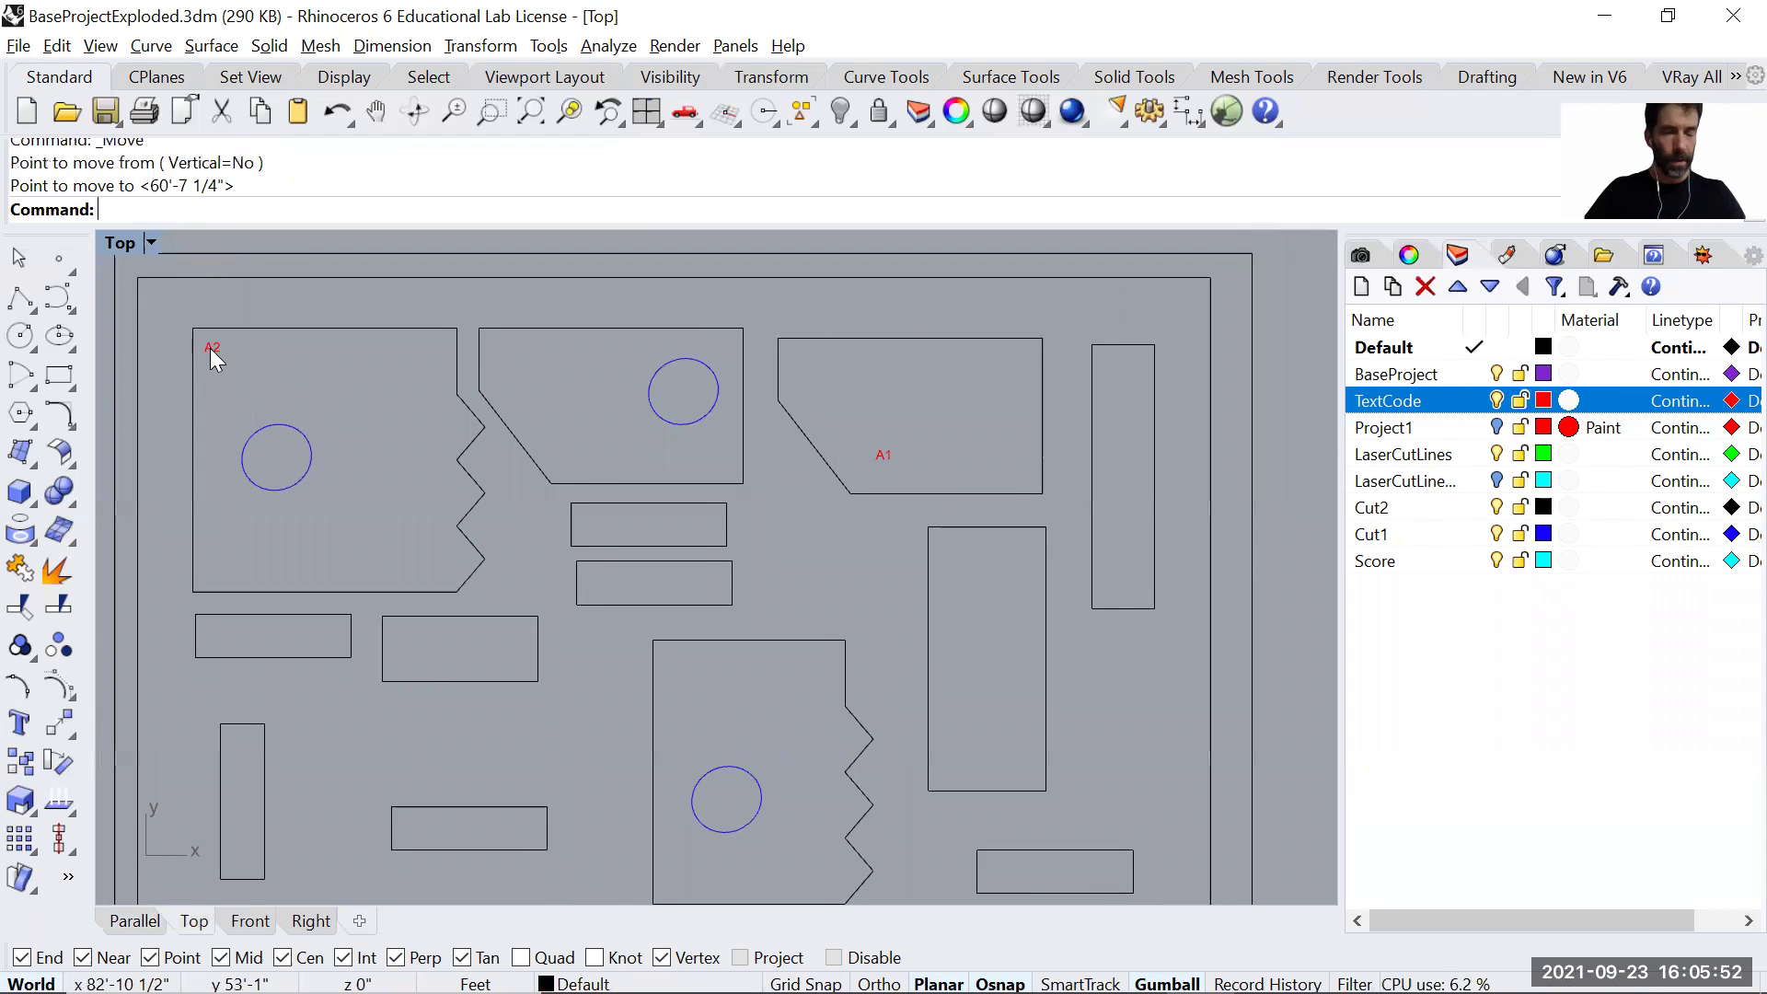
Move the copied A1 label to the rectangular outline's corner in the Parallel view and shift it slightly inside.
key(ctrl+Tab)
key(ctrl+Tab)
key(ctrl+Tab)
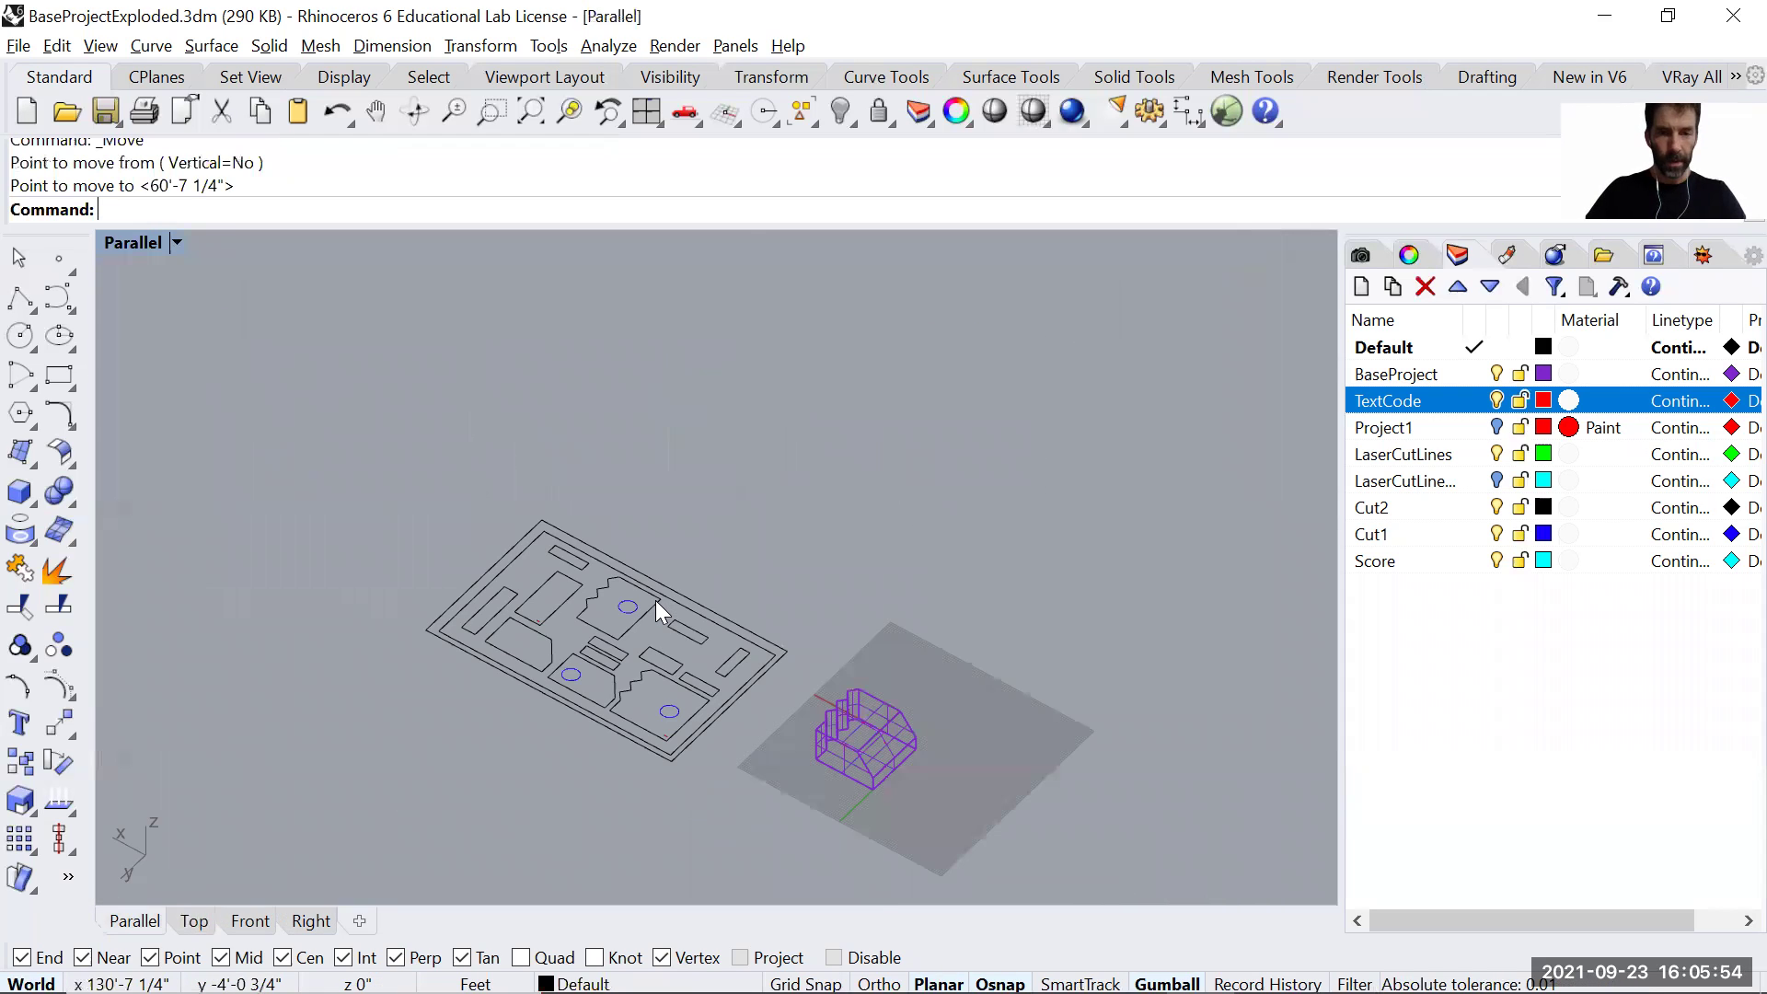
scroll(883, 736, up, 5)
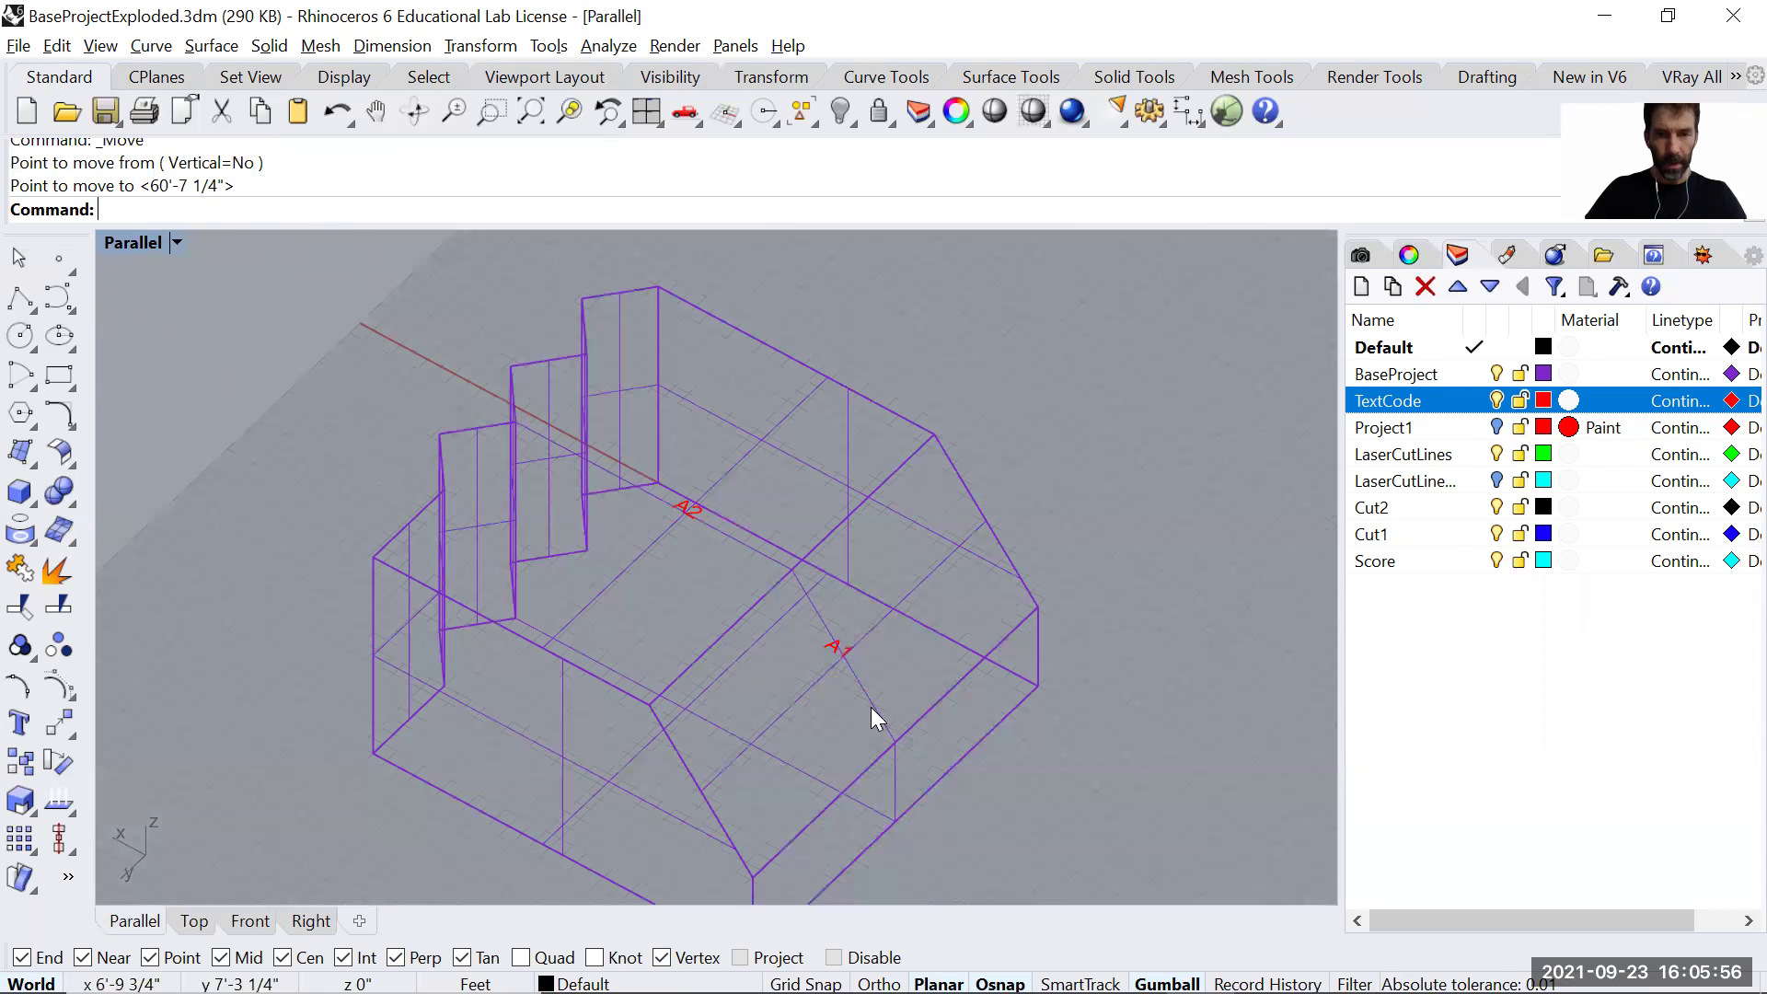
scroll(644, 598, down, 6)
right_drag(1016, 736, 1639, 923)
scroll(482, 558, up, 8)
ctrl+shift+right_drag(525, 614, 499, 553)
click(485, 479)
scroll(505, 531, up, 4)
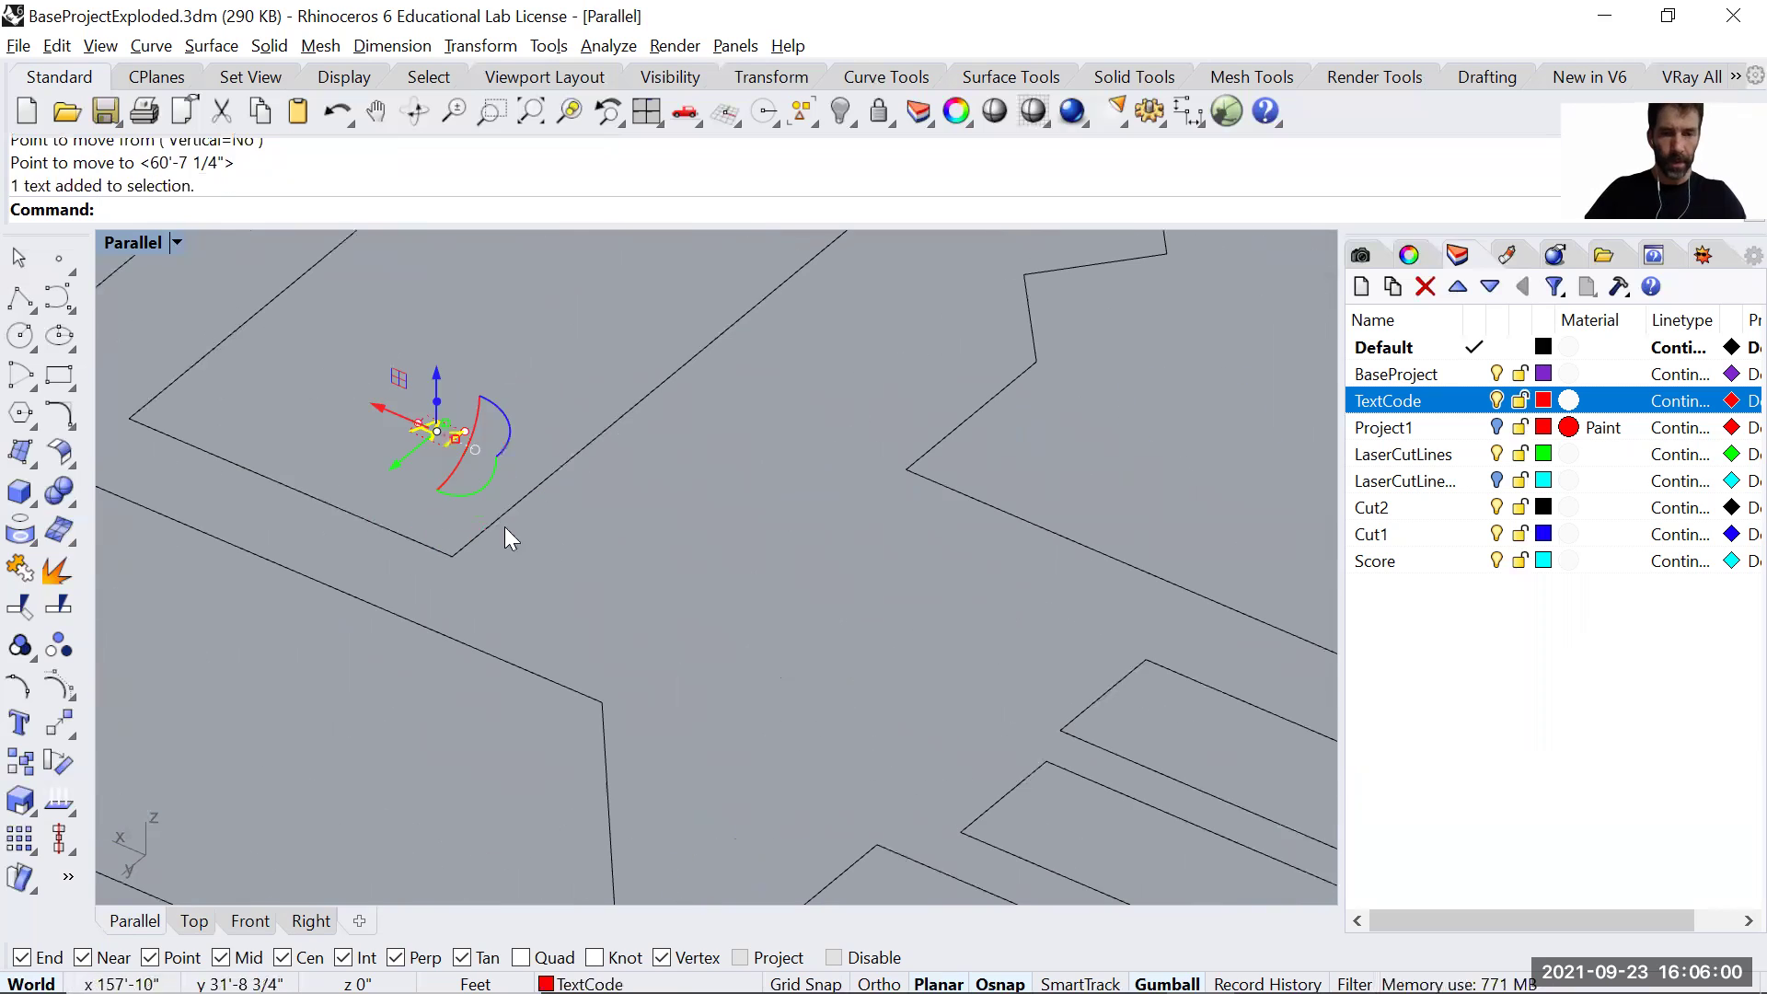
text(M)
key(Return)
click(448, 445)
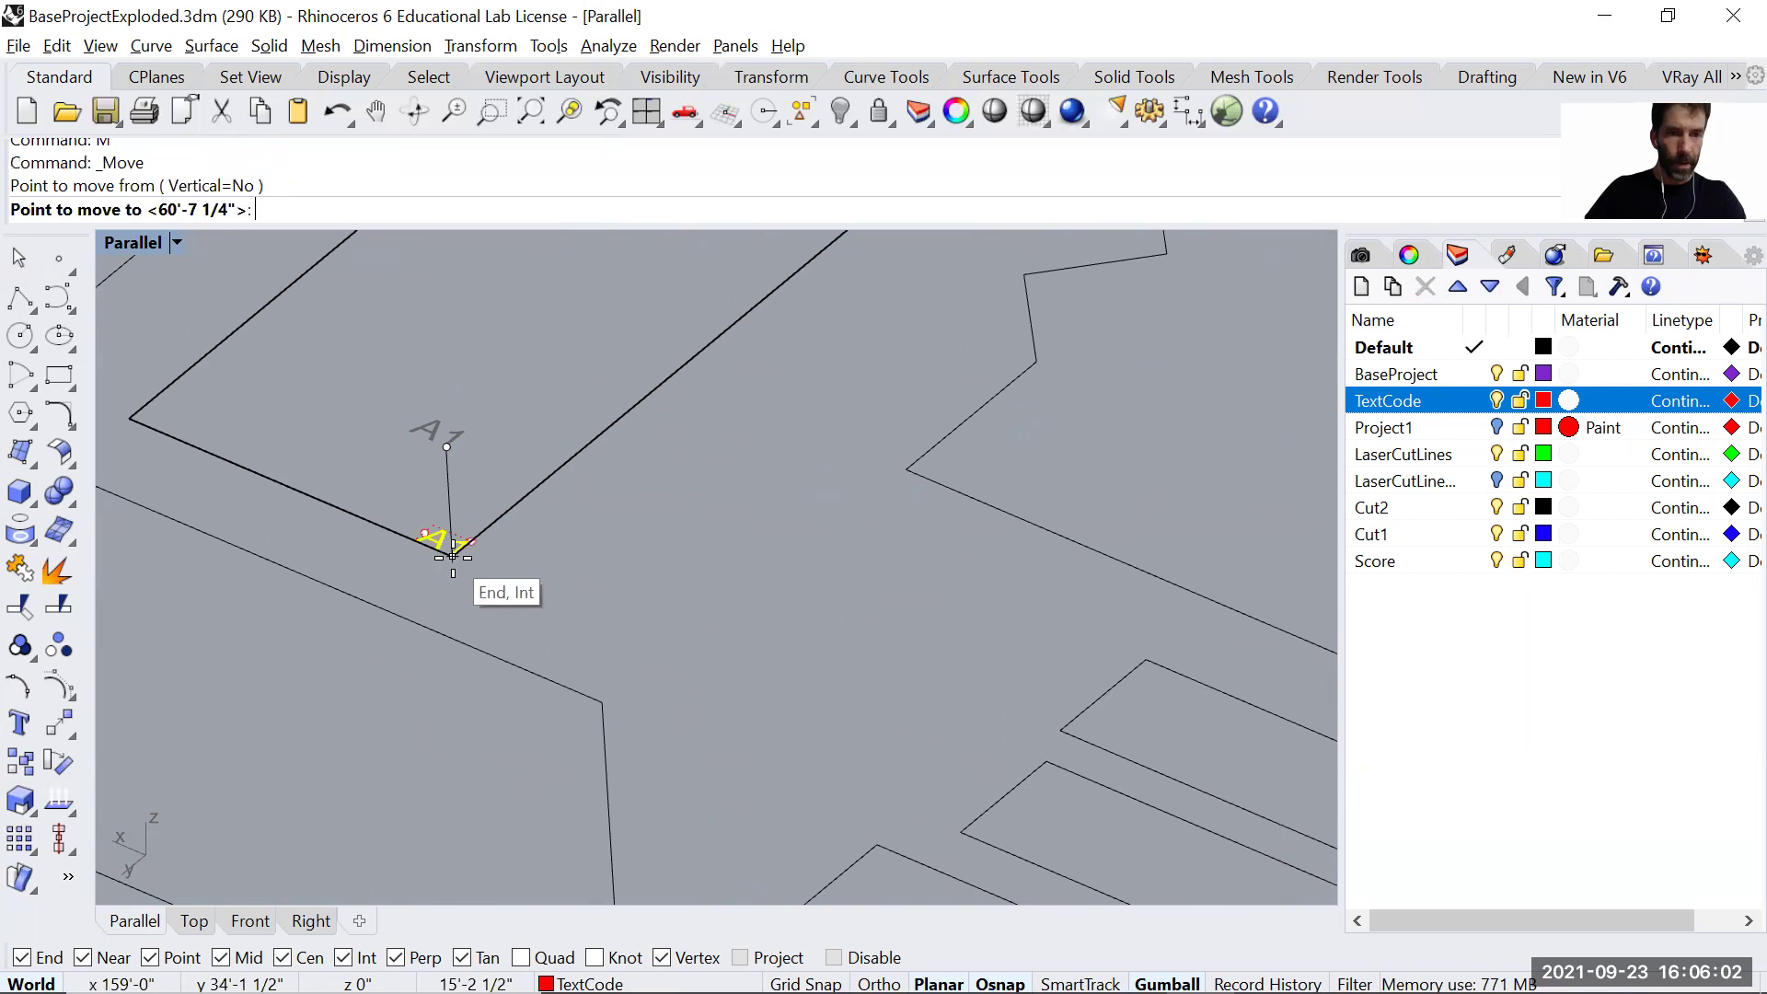
click(452, 552)
drag(396, 515, 439, 508)
Check the placement of the A1 and A2 labels on the sheet outlines in the Parallel and Top views.
scroll(555, 557, down, 8)
scroll(550, 560, up, 4)
scroll(793, 692, down, 5)
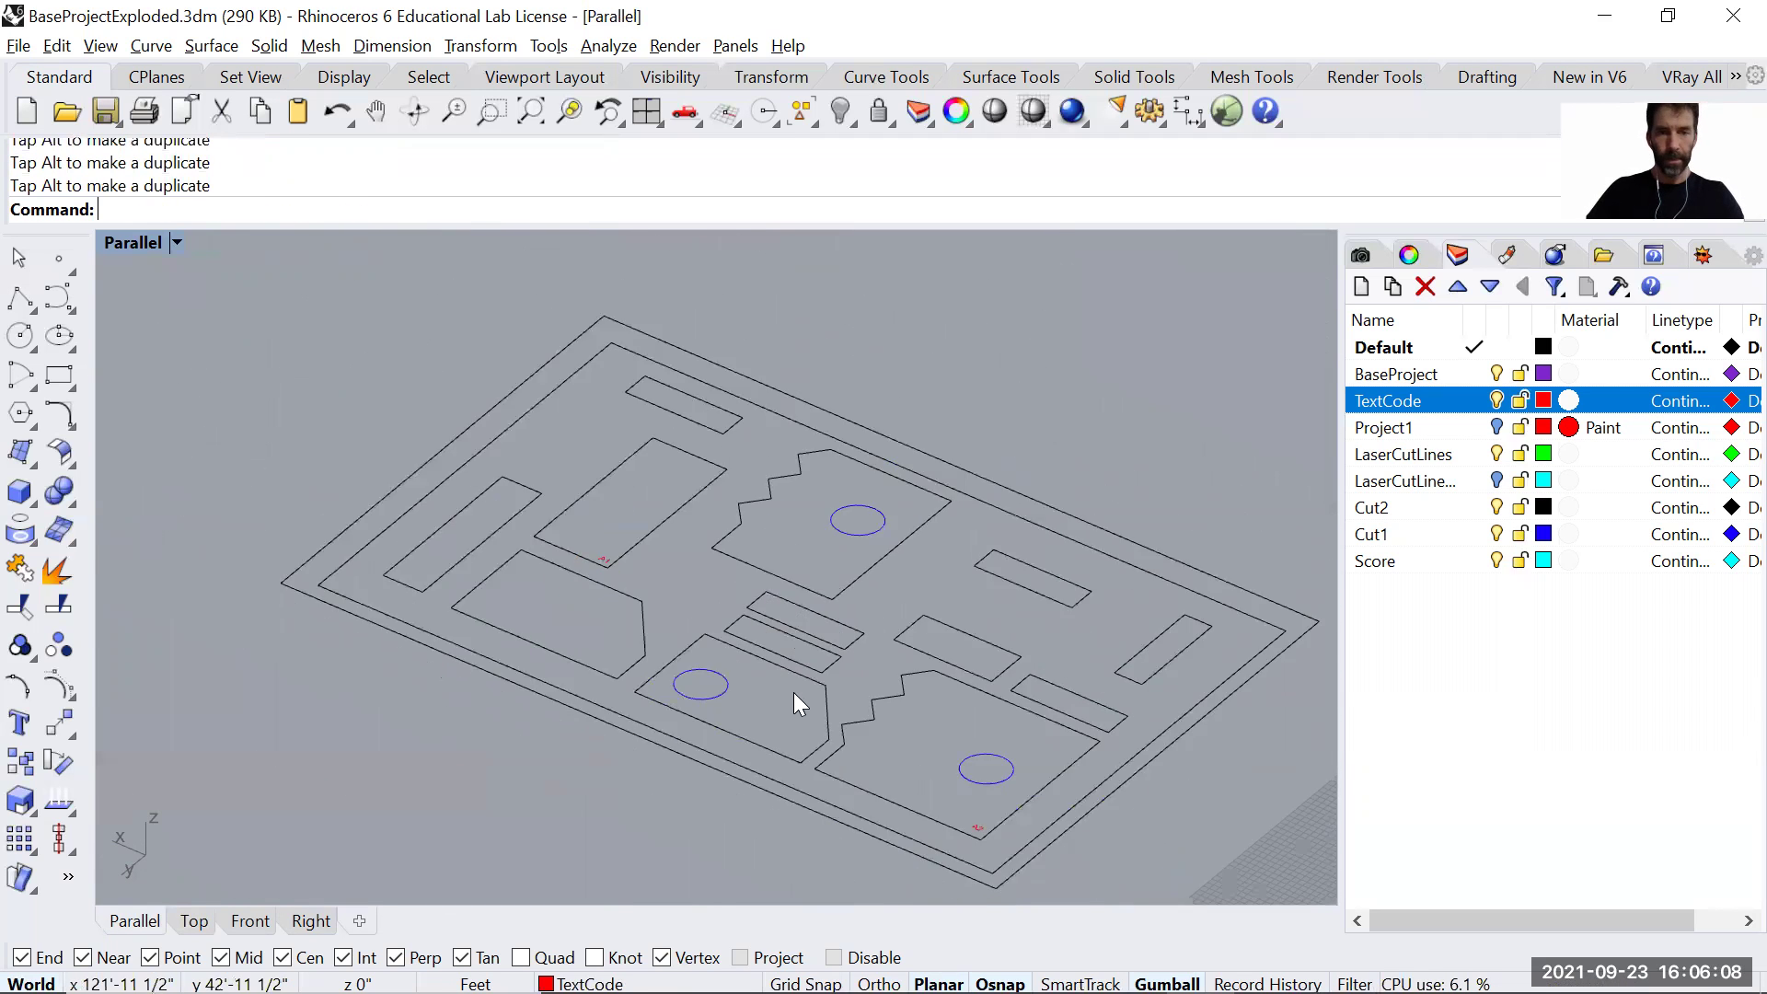
scroll(666, 683, up, 8)
click(742, 721)
mouse_move(816, 749)
right_down()
mouse_move(801, 690)
mouse_move(804, 718)
right_up()
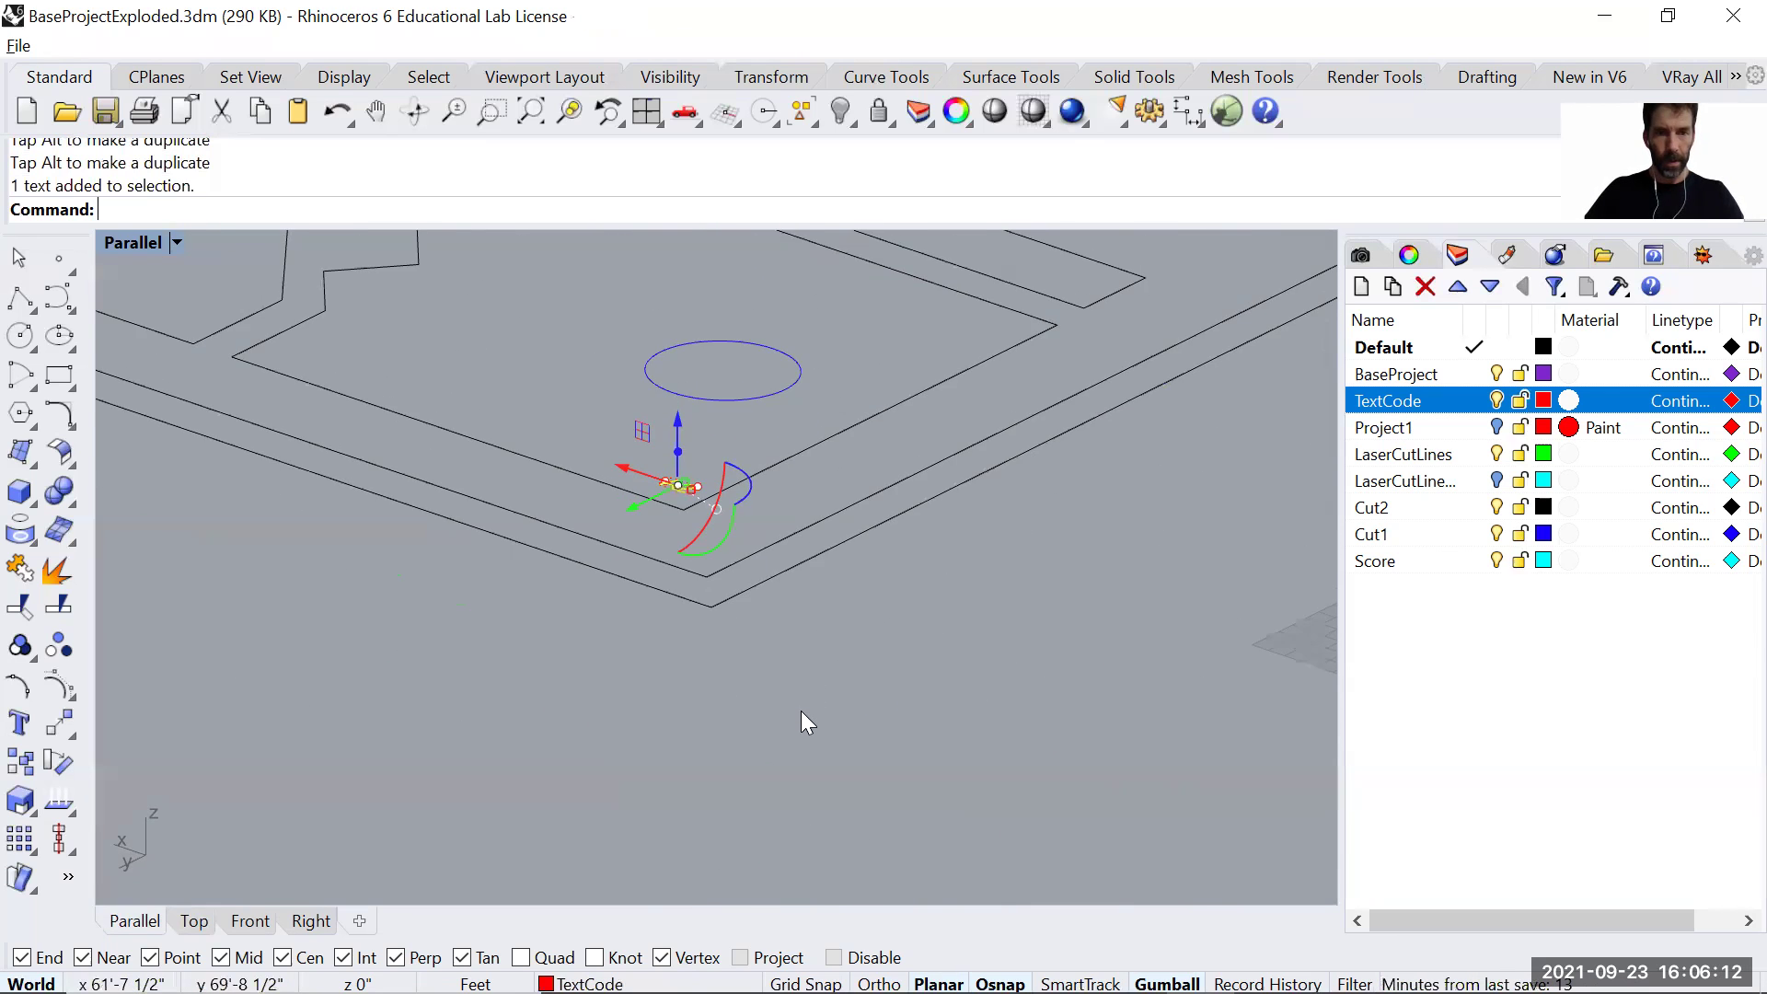
key(ctrl+F1)
scroll(981, 583, up, 5)
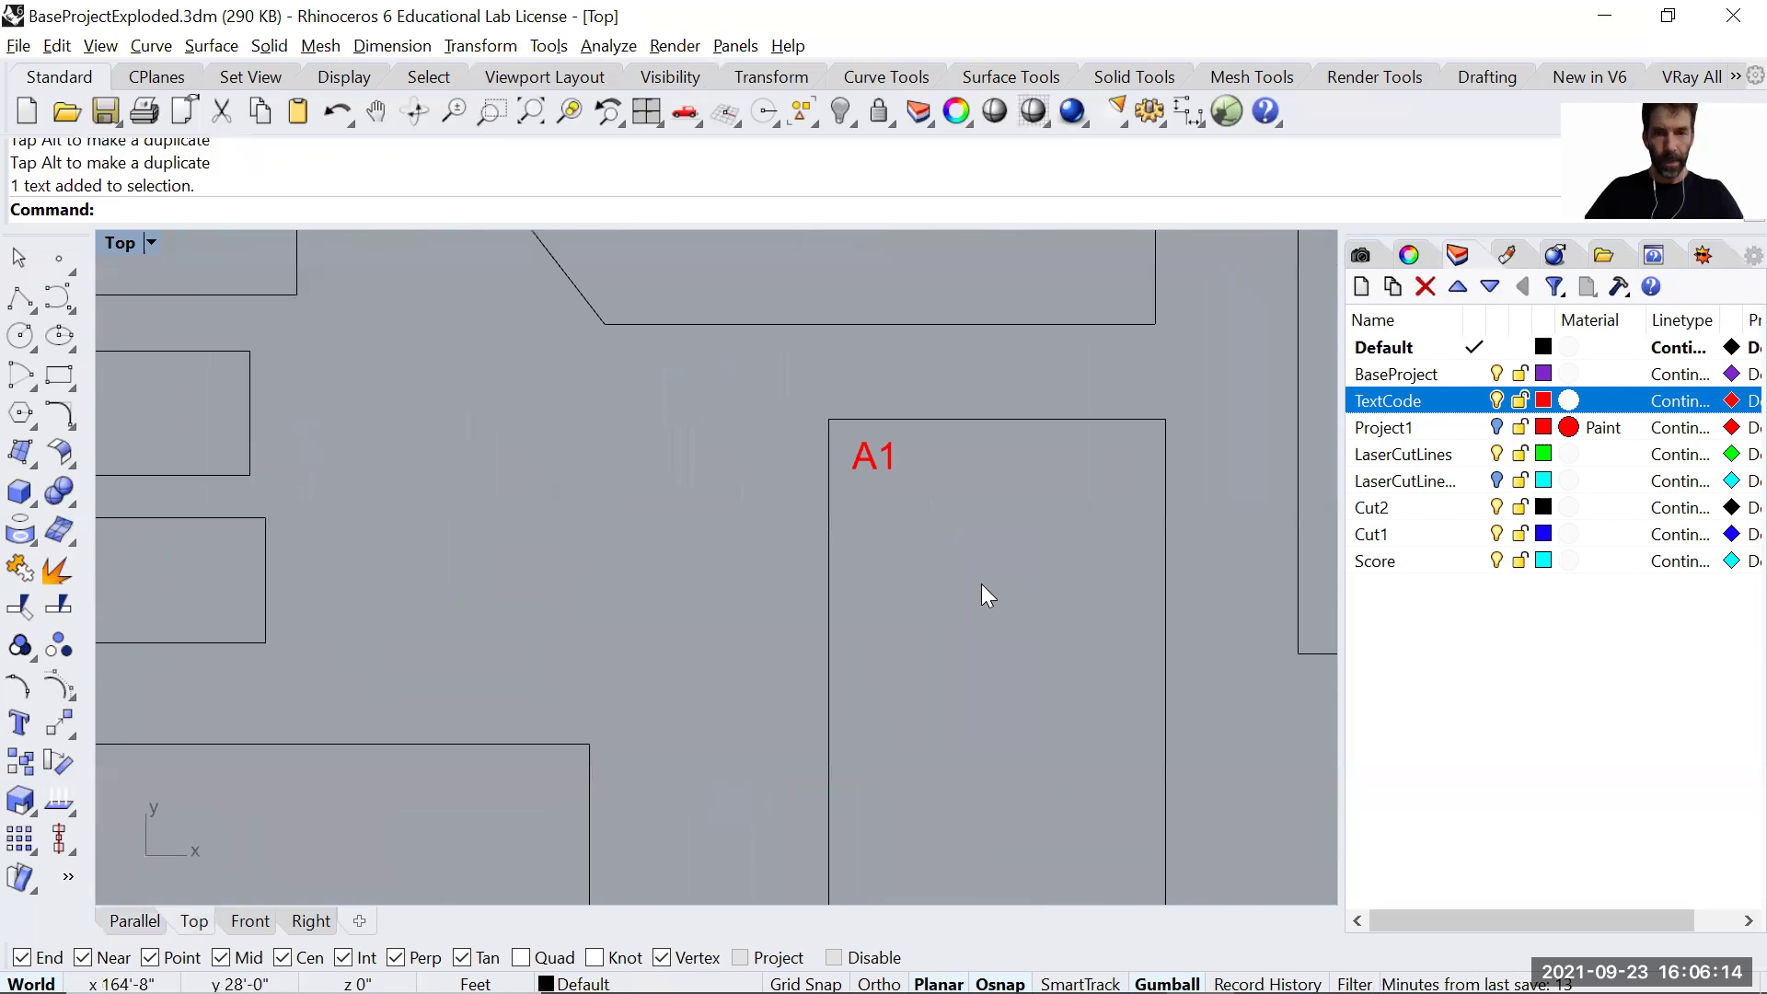
scroll(916, 497, down, 5)
key(ctrl+F2)
key(ctrl+F3)
key(ctrl+F4)
right_drag(754, 705, 738, 618)
key(ctrl+F1)
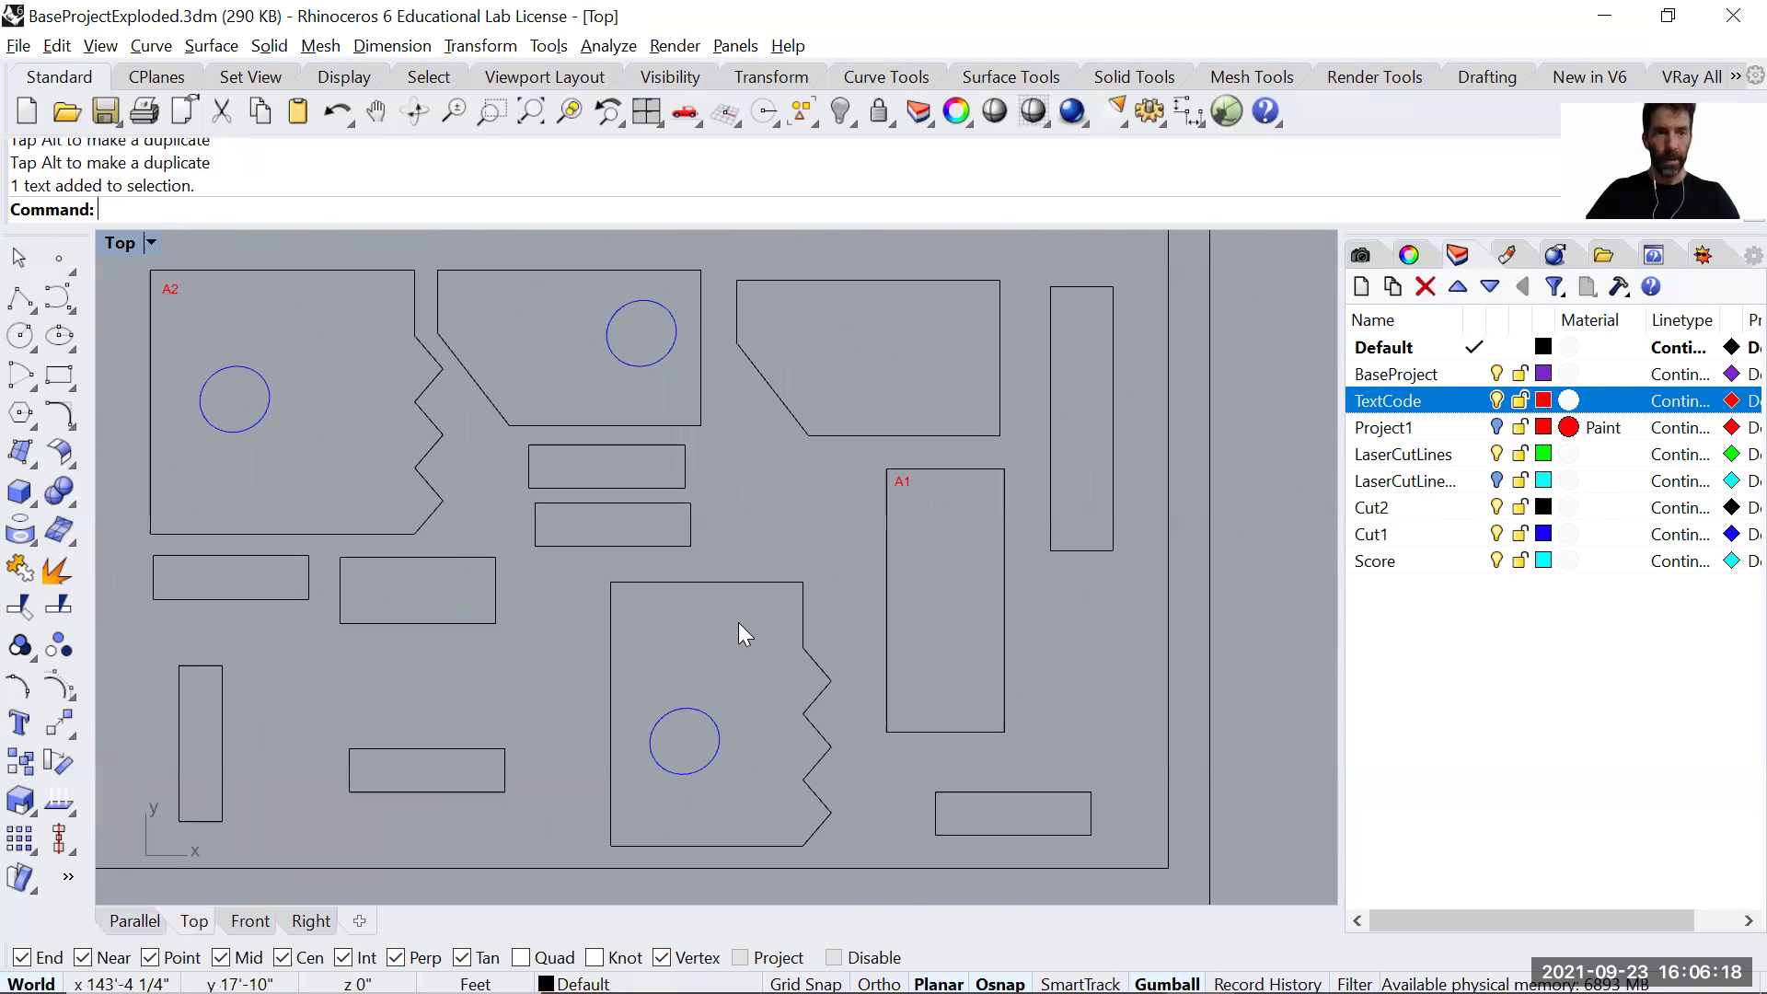
scroll(672, 335, up, 5)
scroll(672, 341, up, 5)
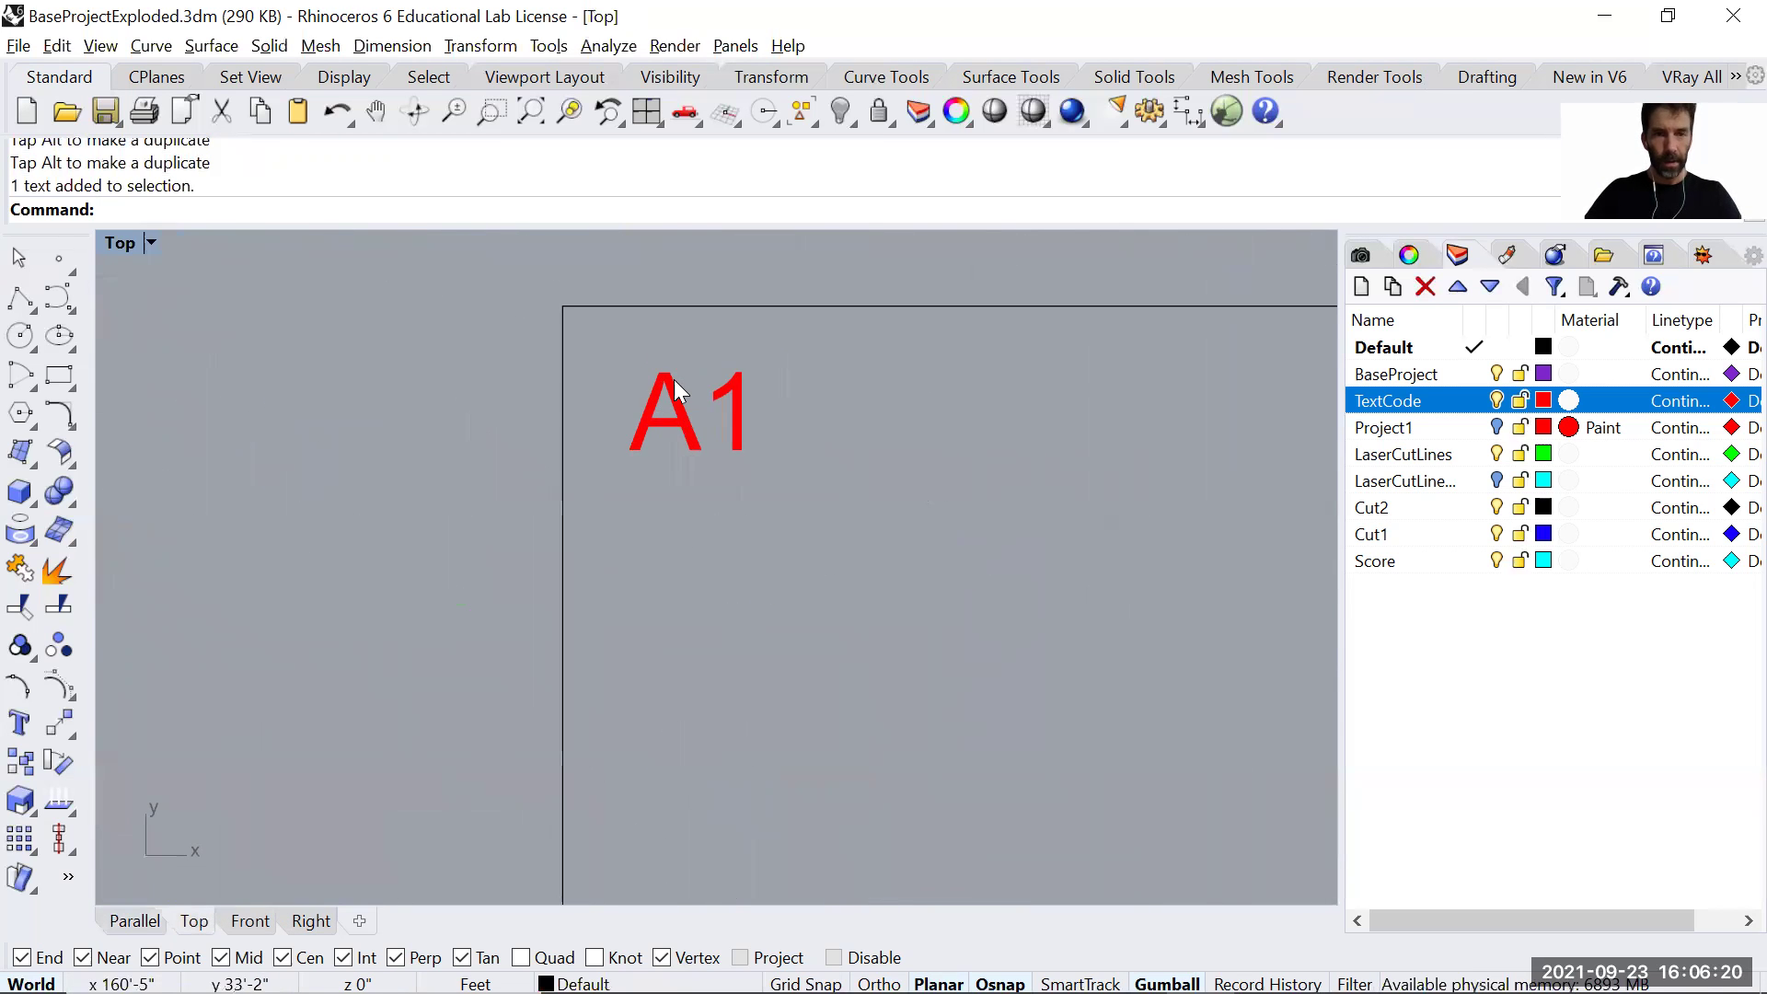
Inspect the text settings and available styles of the rectangular outline's A1 label without changing them.
click(679, 437)
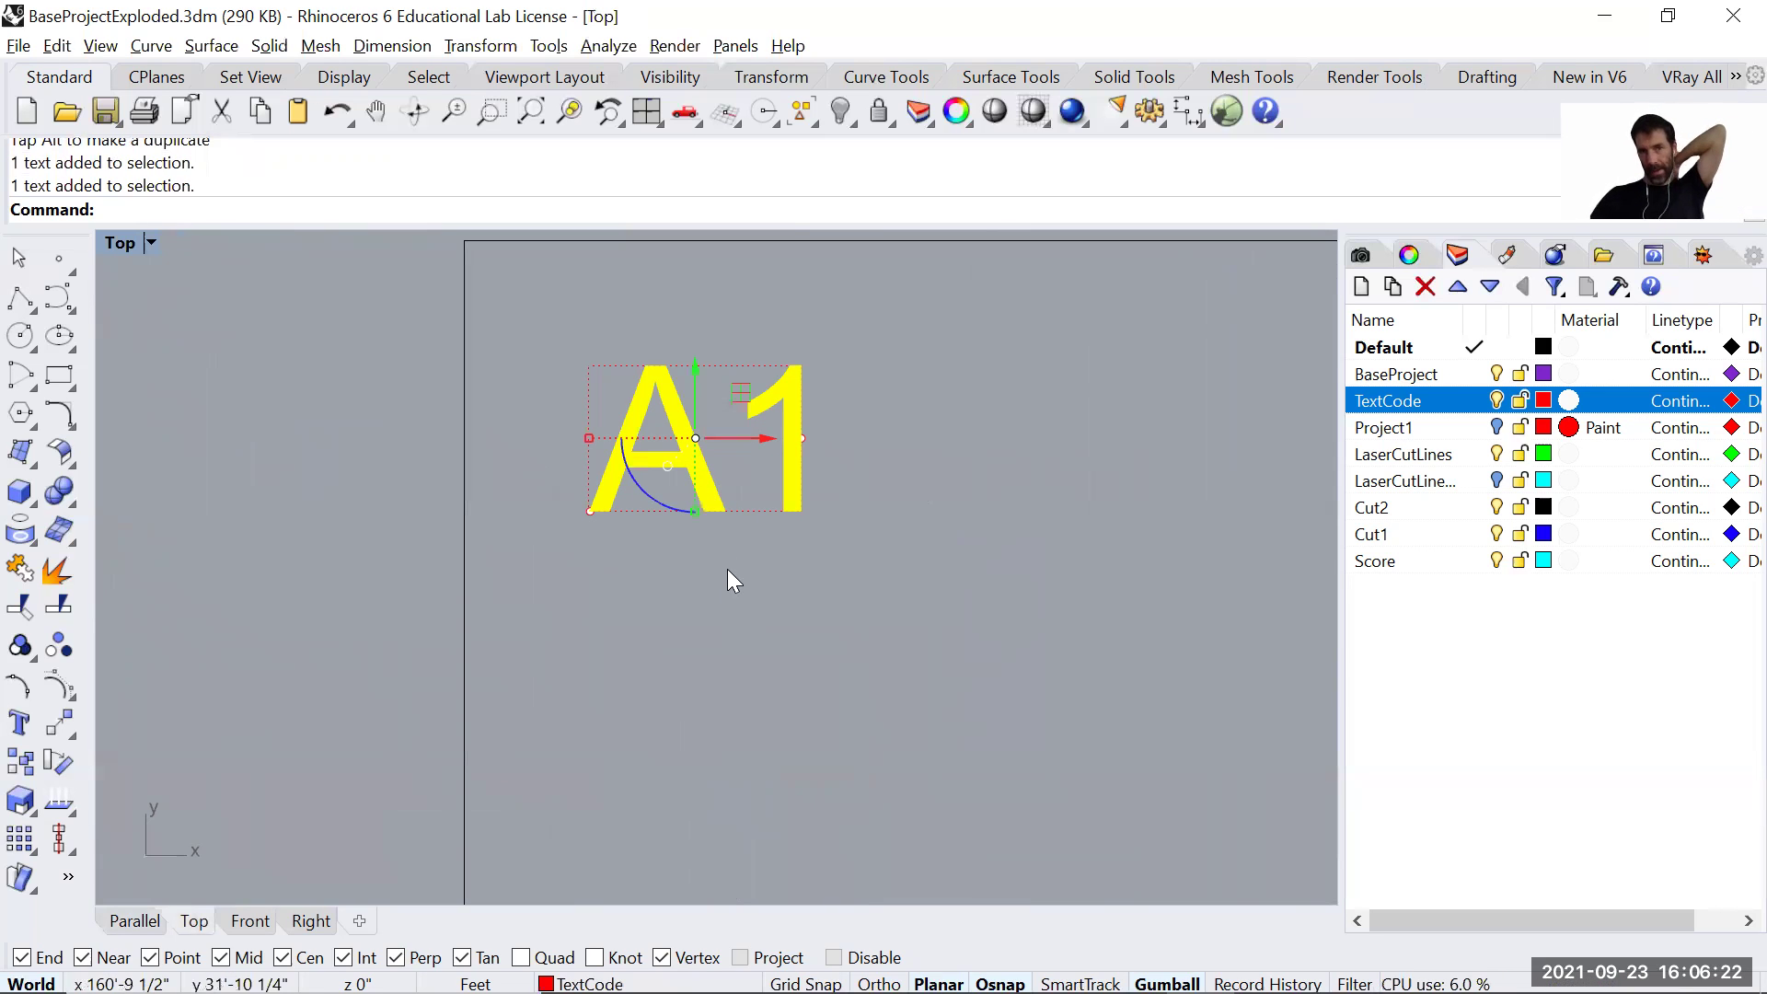
double_click(703, 501)
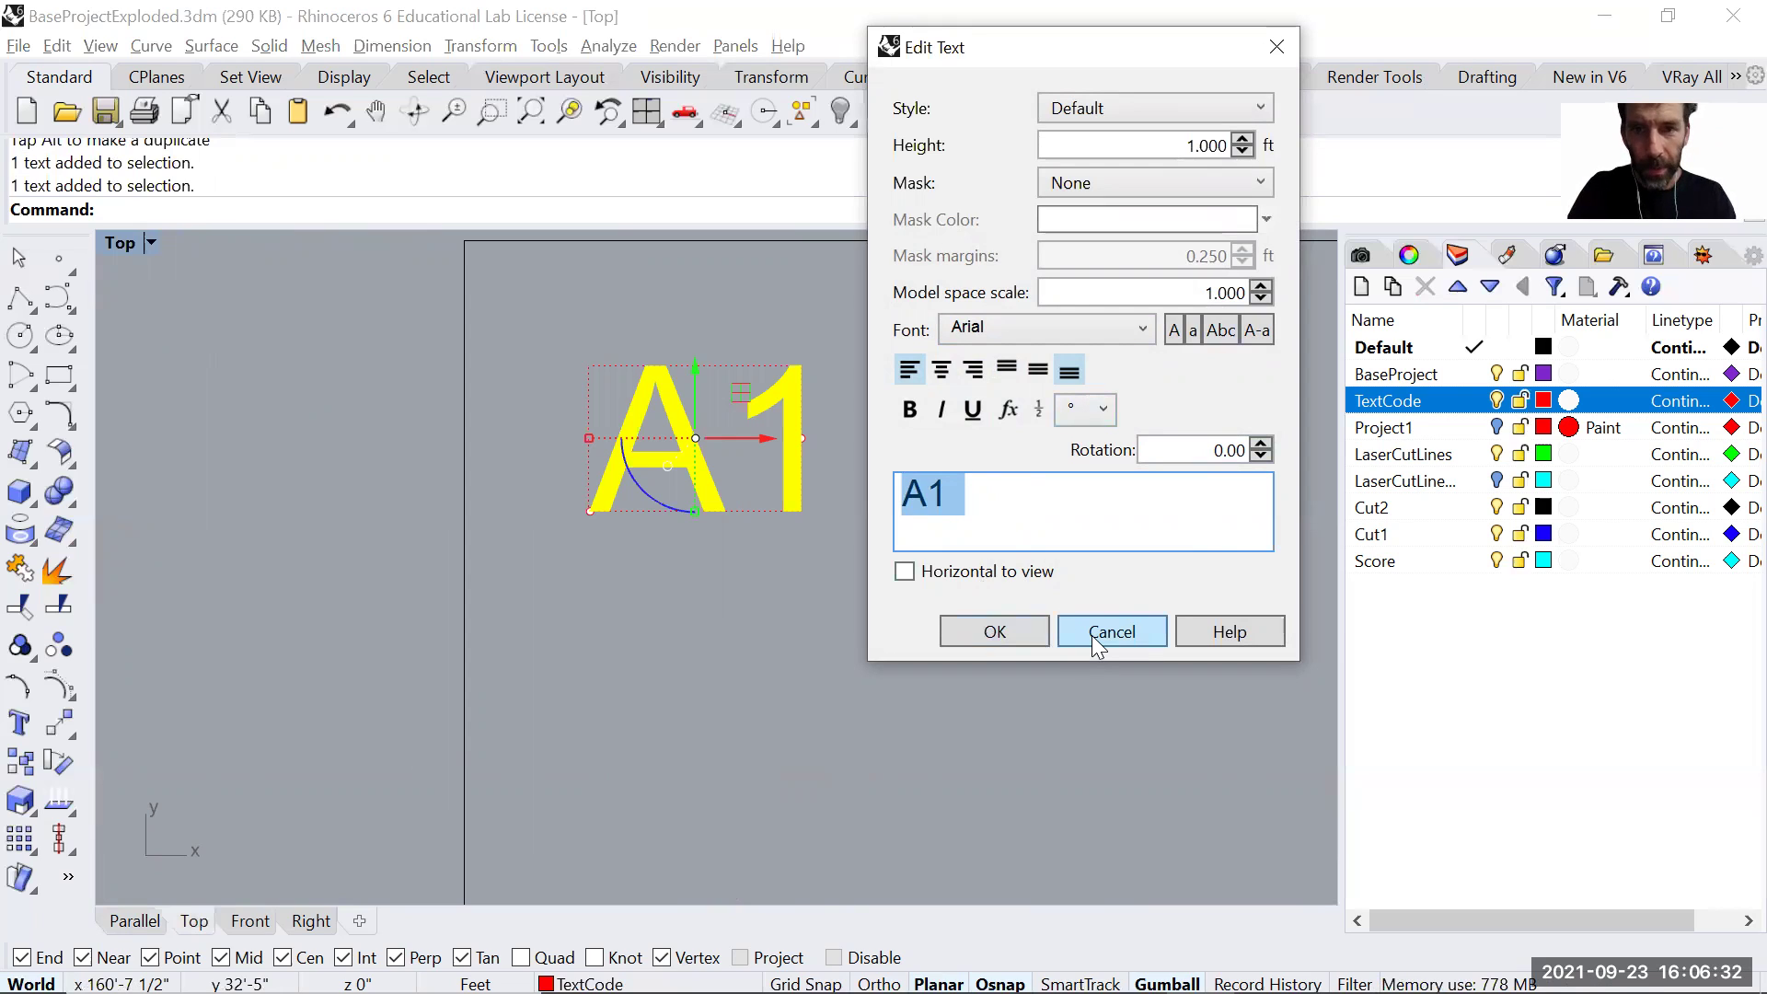
click(1139, 109)
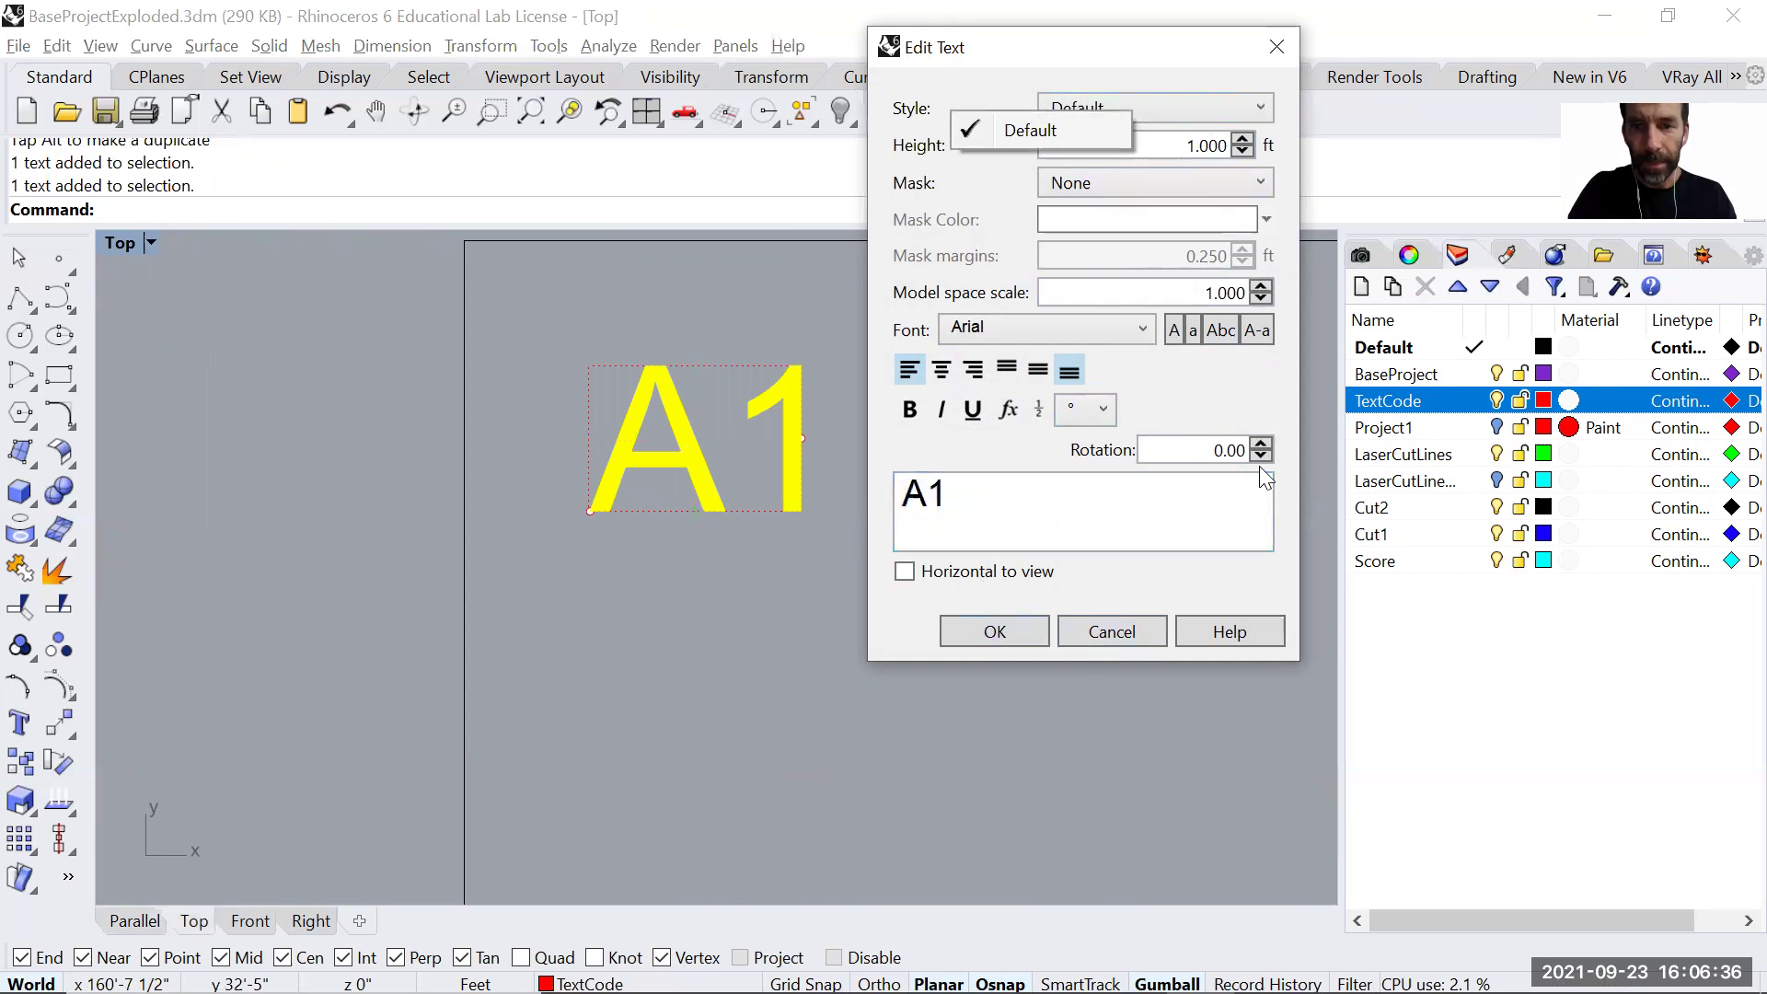
click(1238, 540)
click(1150, 633)
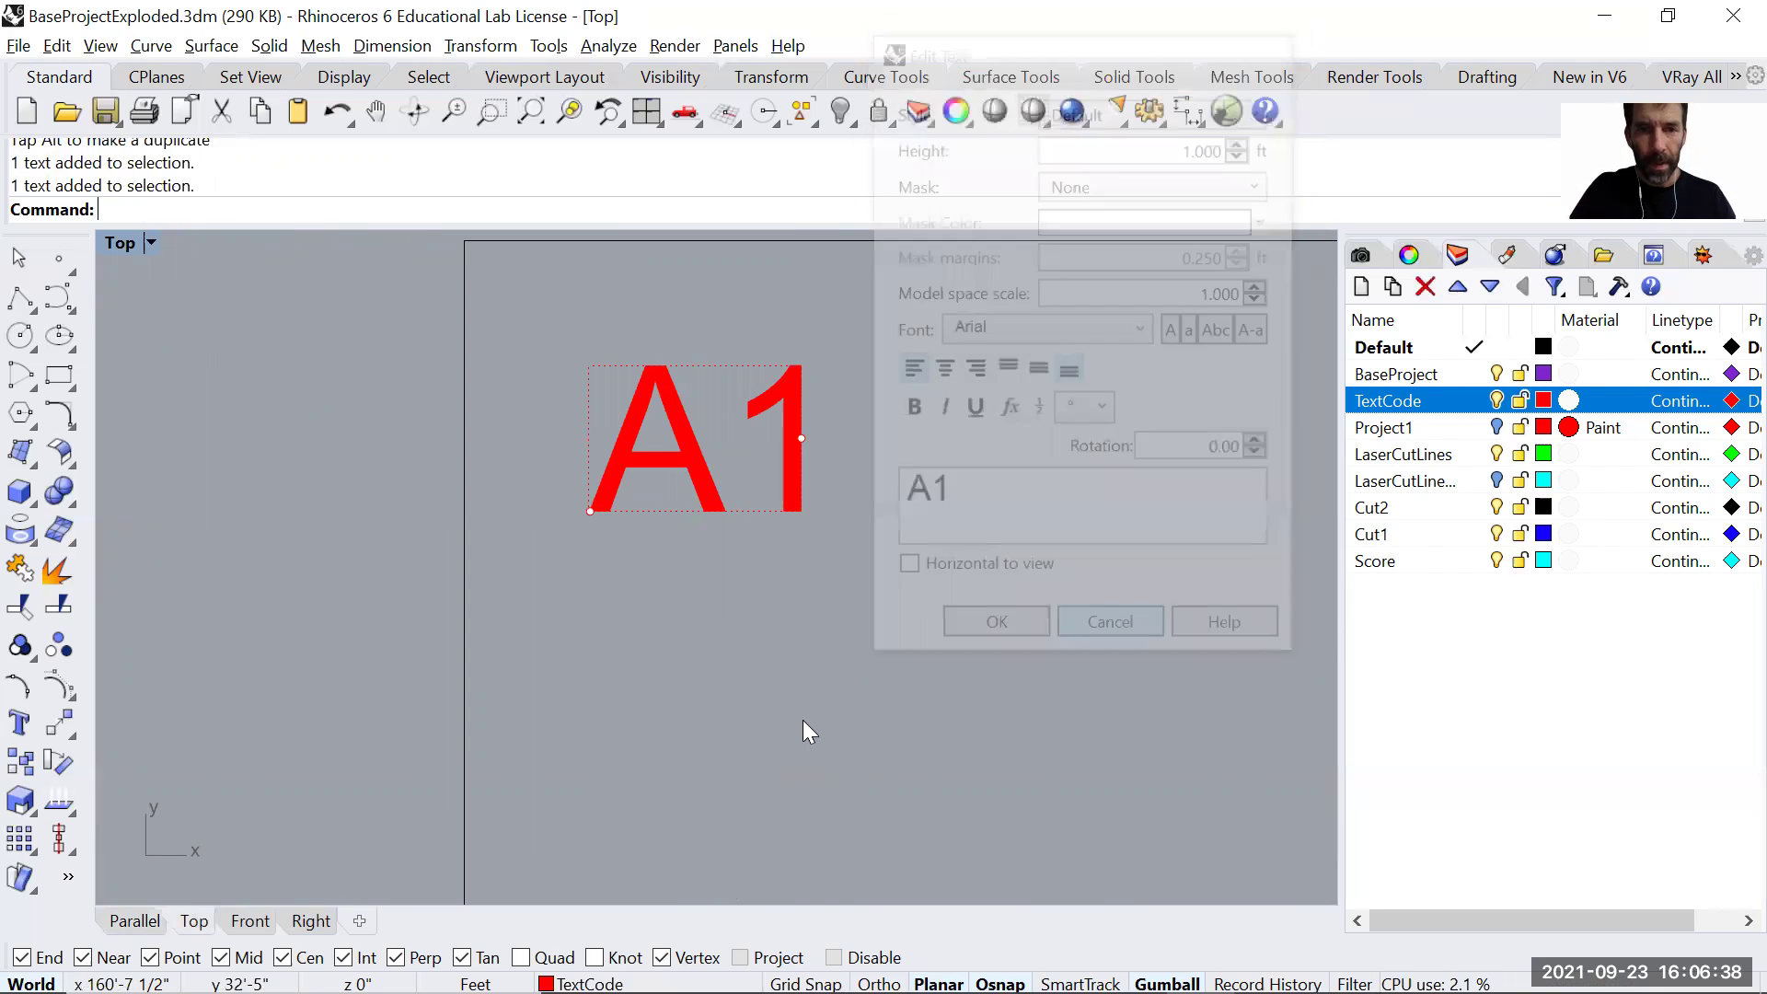
Explode the rectangular outline's A1 label into curves.
click(797, 442)
text(Explode)
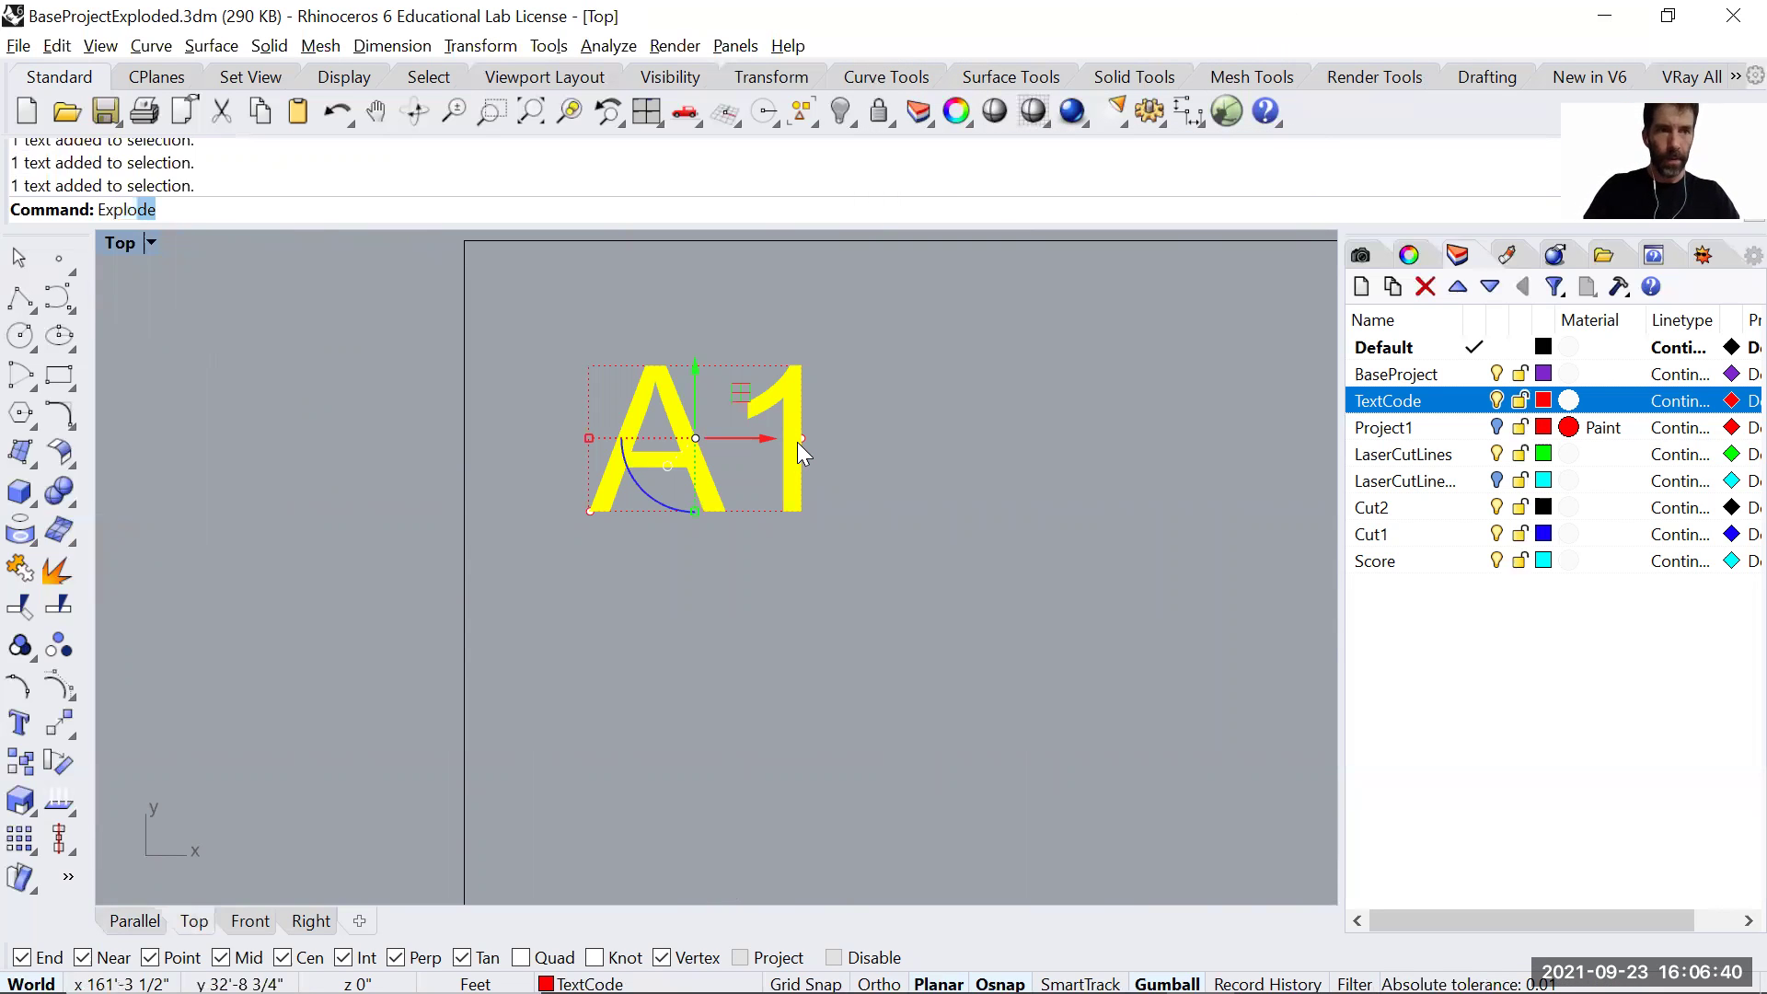
key(Return)
Explode the A2 label in the notched outline into curves.
scroll(800, 452, down, 4)
scroll(767, 503, down, 6)
right_drag(620, 515, 1168, 649)
scroll(1169, 649, down, 8)
scroll(484, 432, up, 16)
click(679, 564)
right_click(686, 565)
click(755, 629)
scroll(755, 630, down, 12)
right_drag(874, 646, 835, 495)
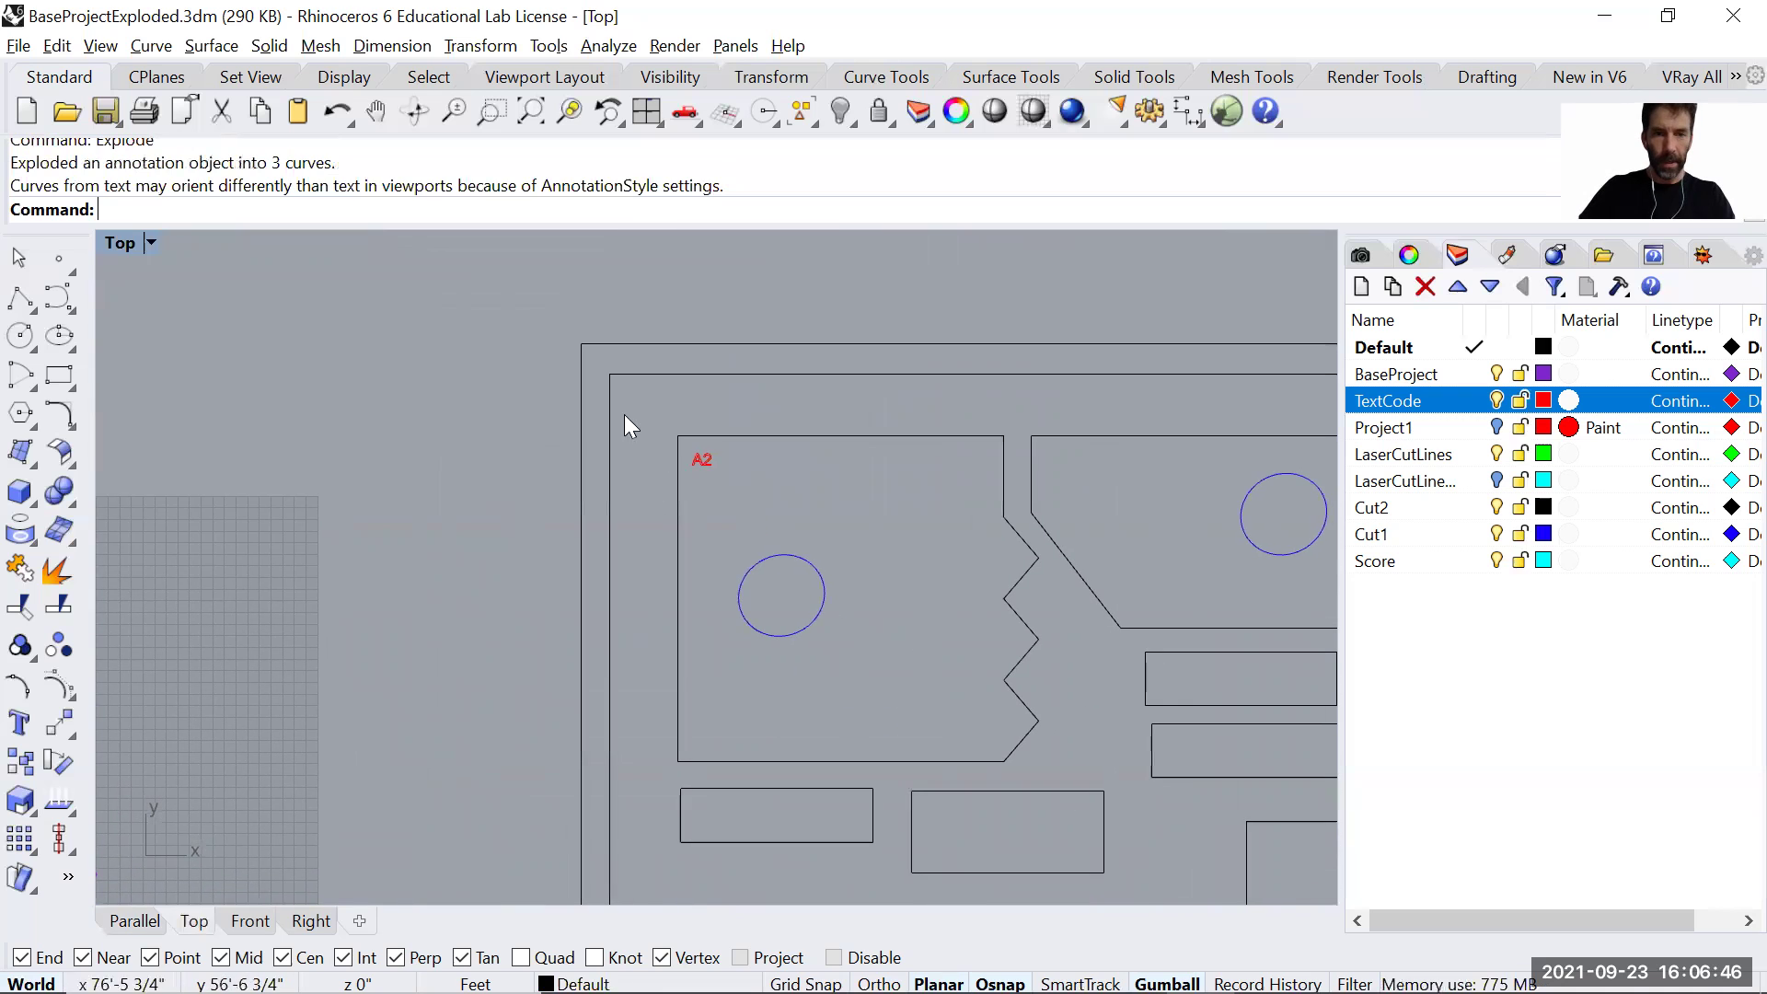
Change the exploded A2 curves to the Score layer.
drag(624, 423, 1071, 593)
click(1375, 561)
right_click(1374, 561)
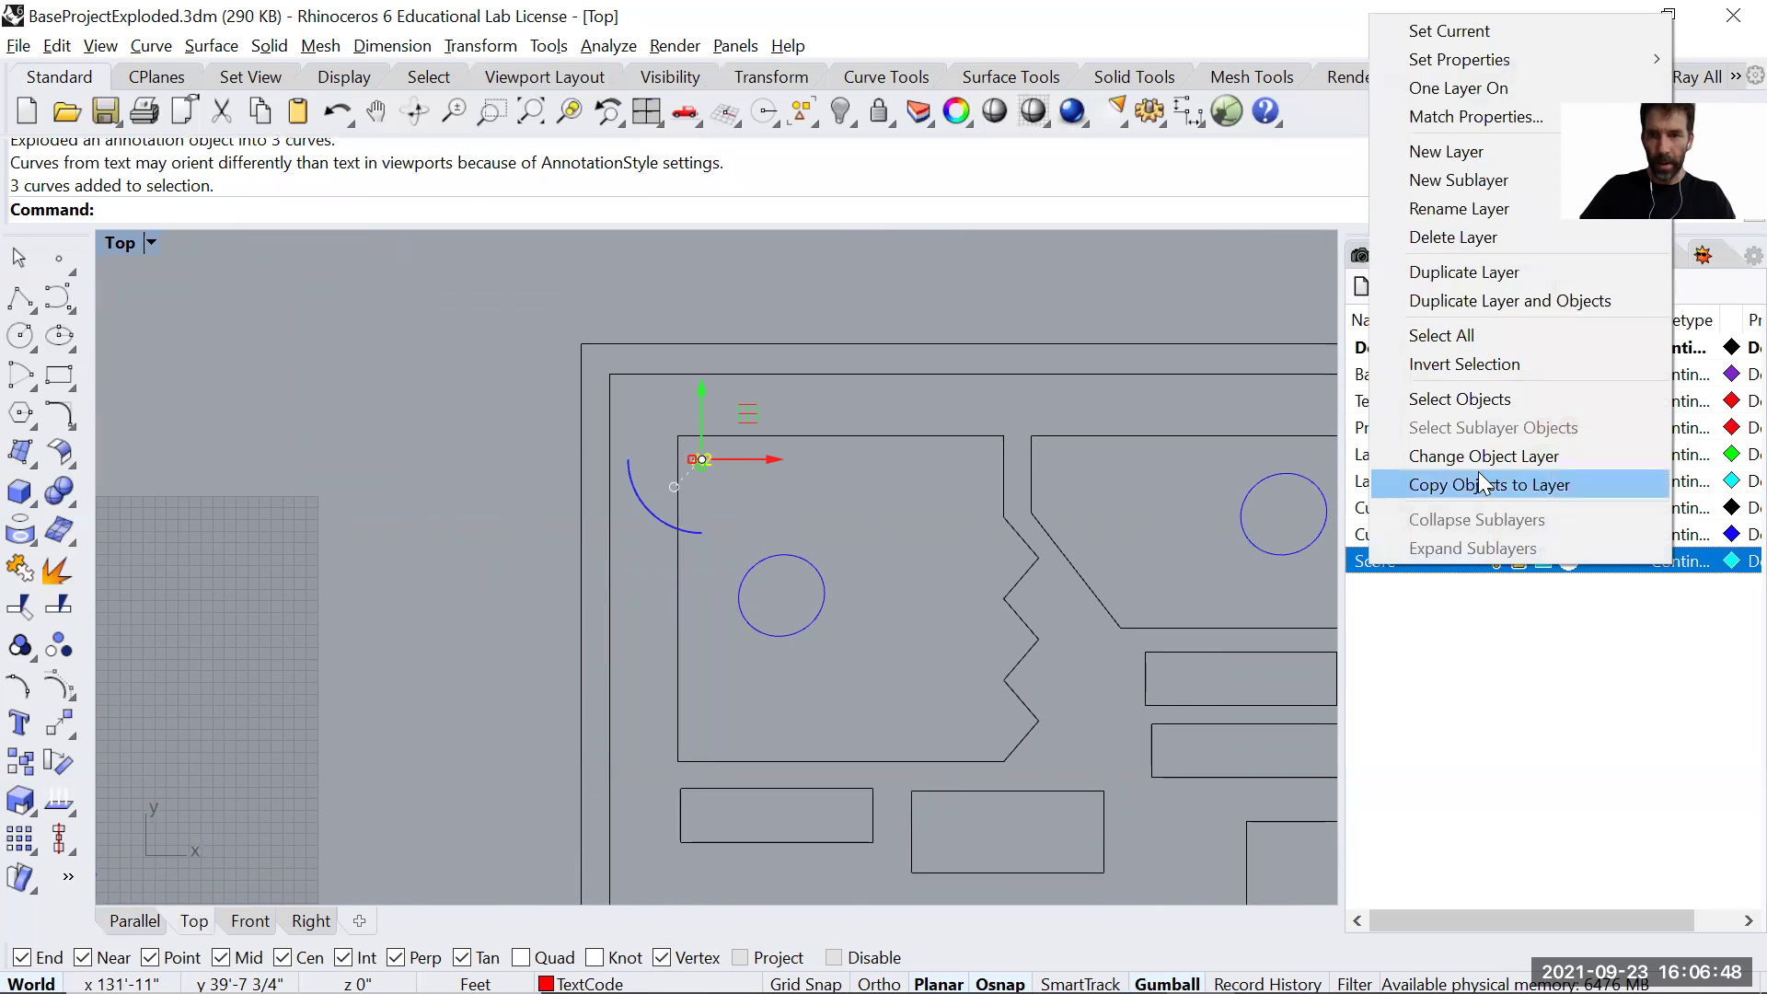
click(1478, 456)
right_drag(973, 329, 753, 502)
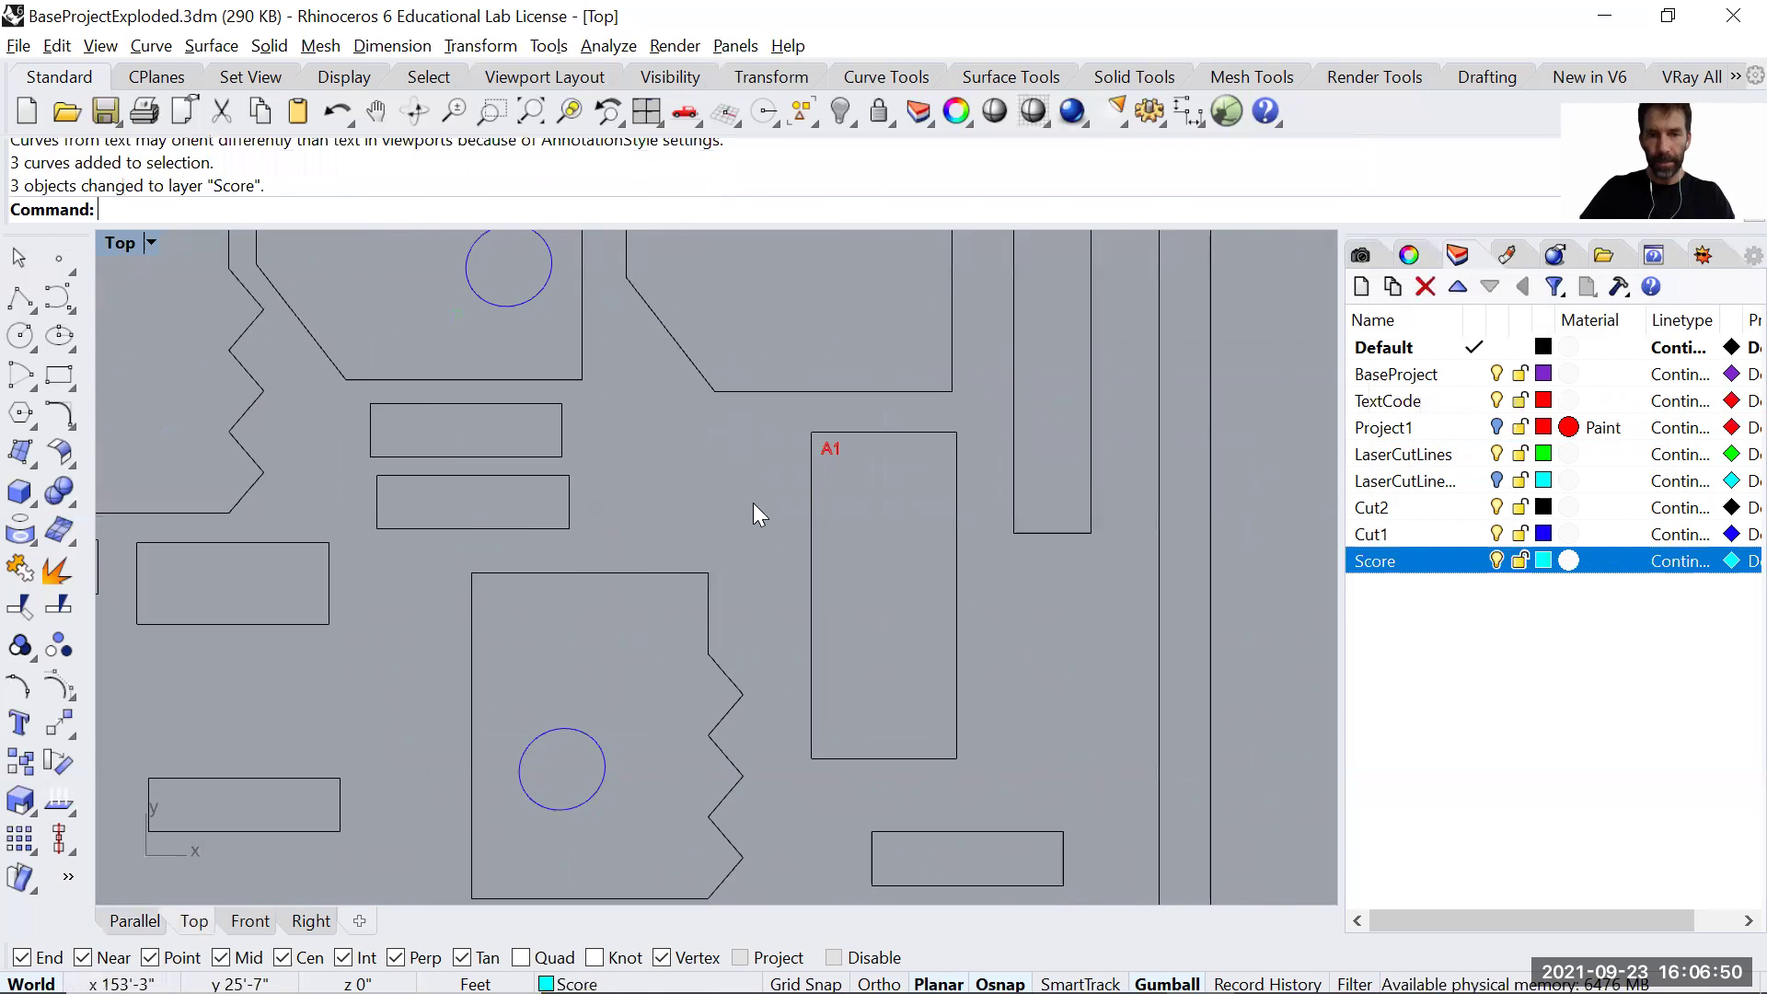
Change the exploded A1 curves in the rectangular outline to the Score layer.
scroll(753, 502, up, 3)
click(886, 408)
right_click(1385, 562)
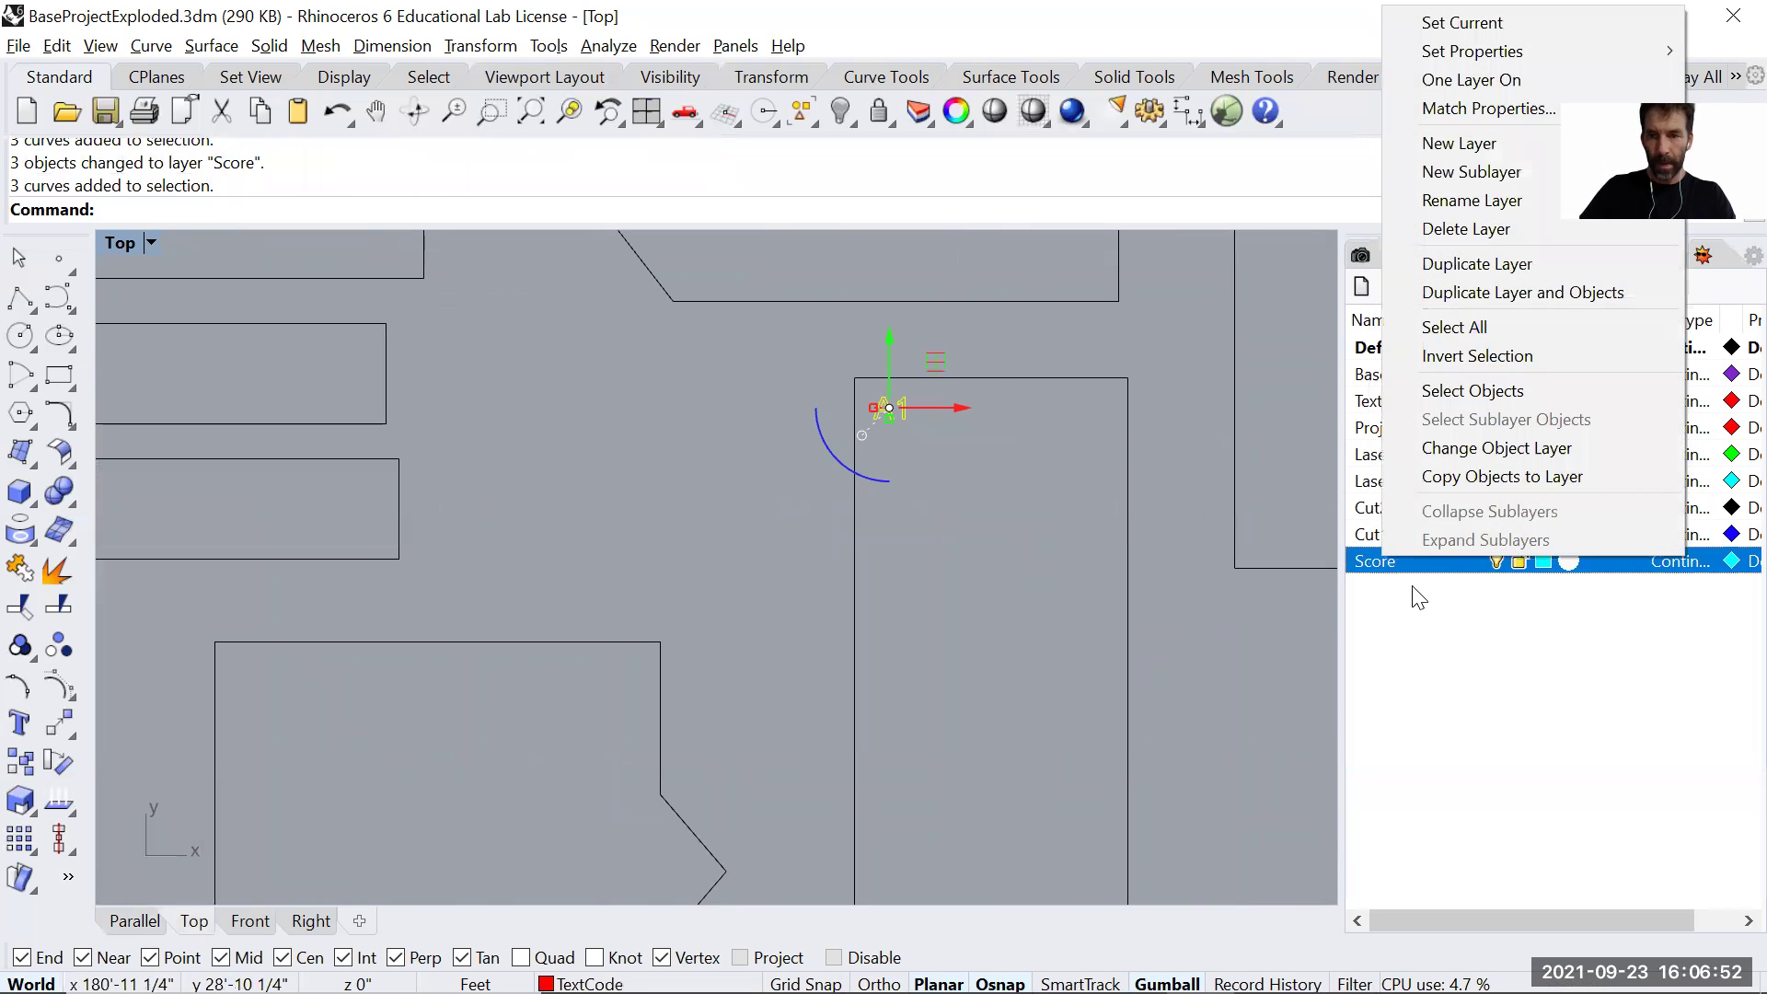
click(1465, 449)
scroll(987, 499, down, 5)
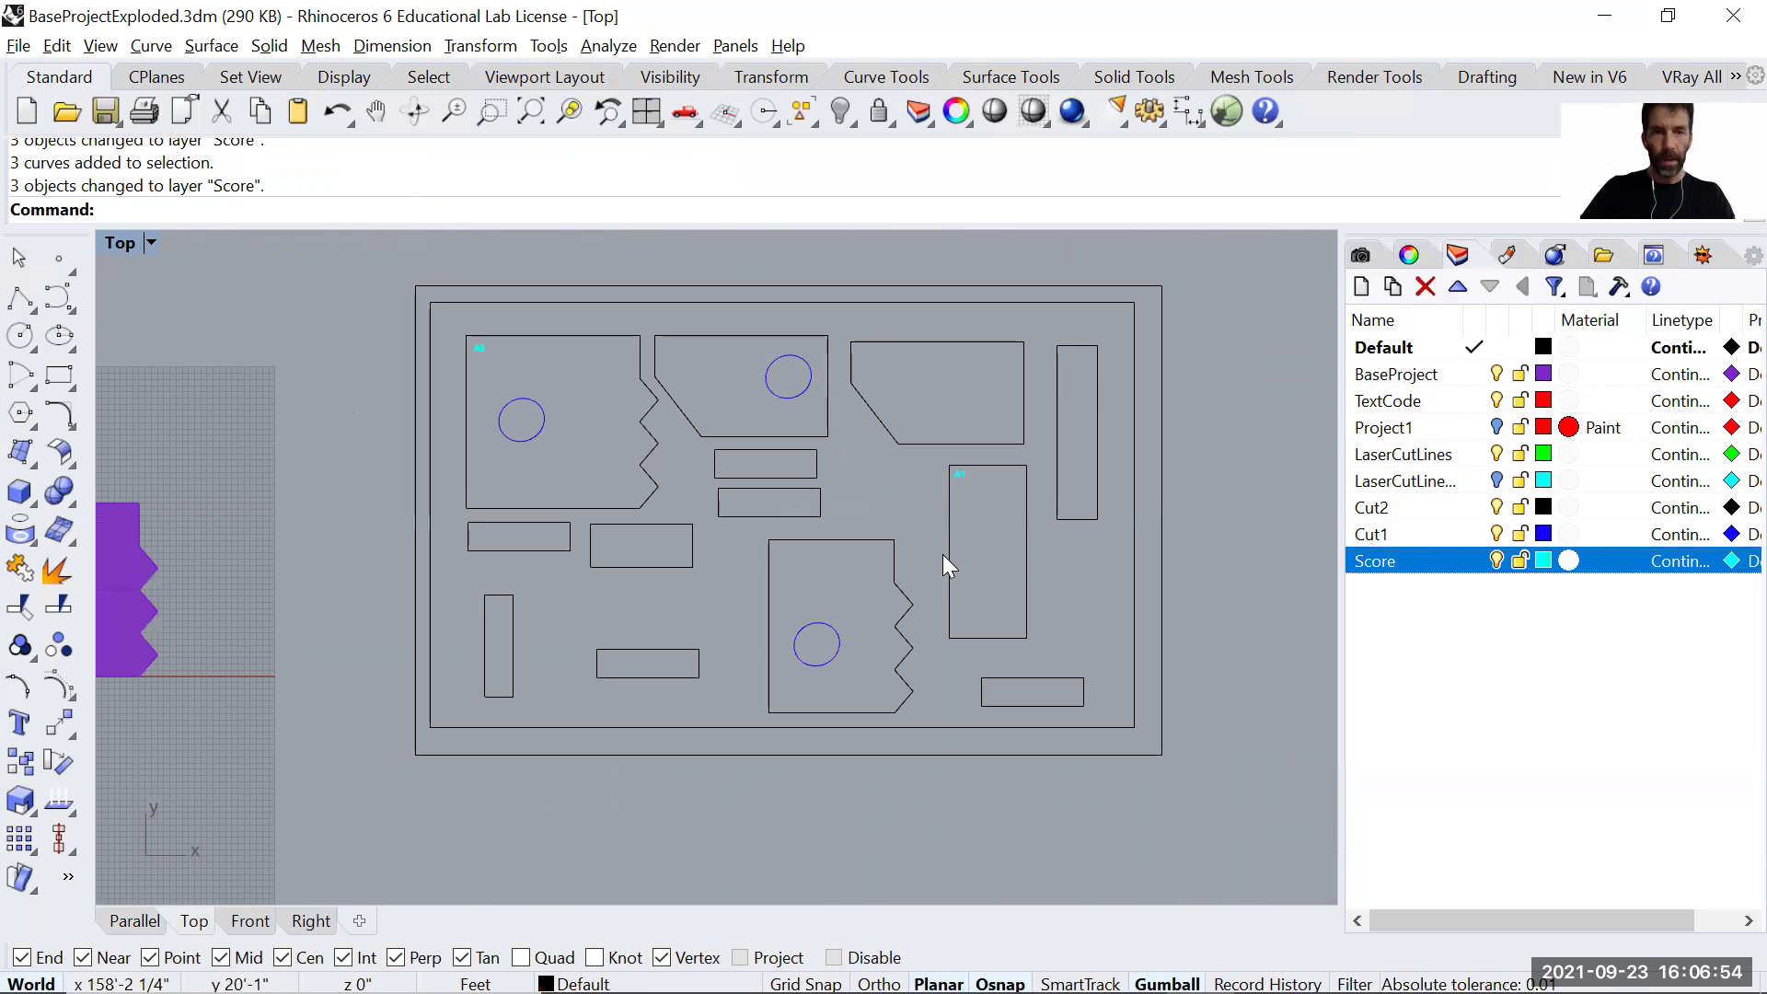
scroll(938, 550, down, 3)
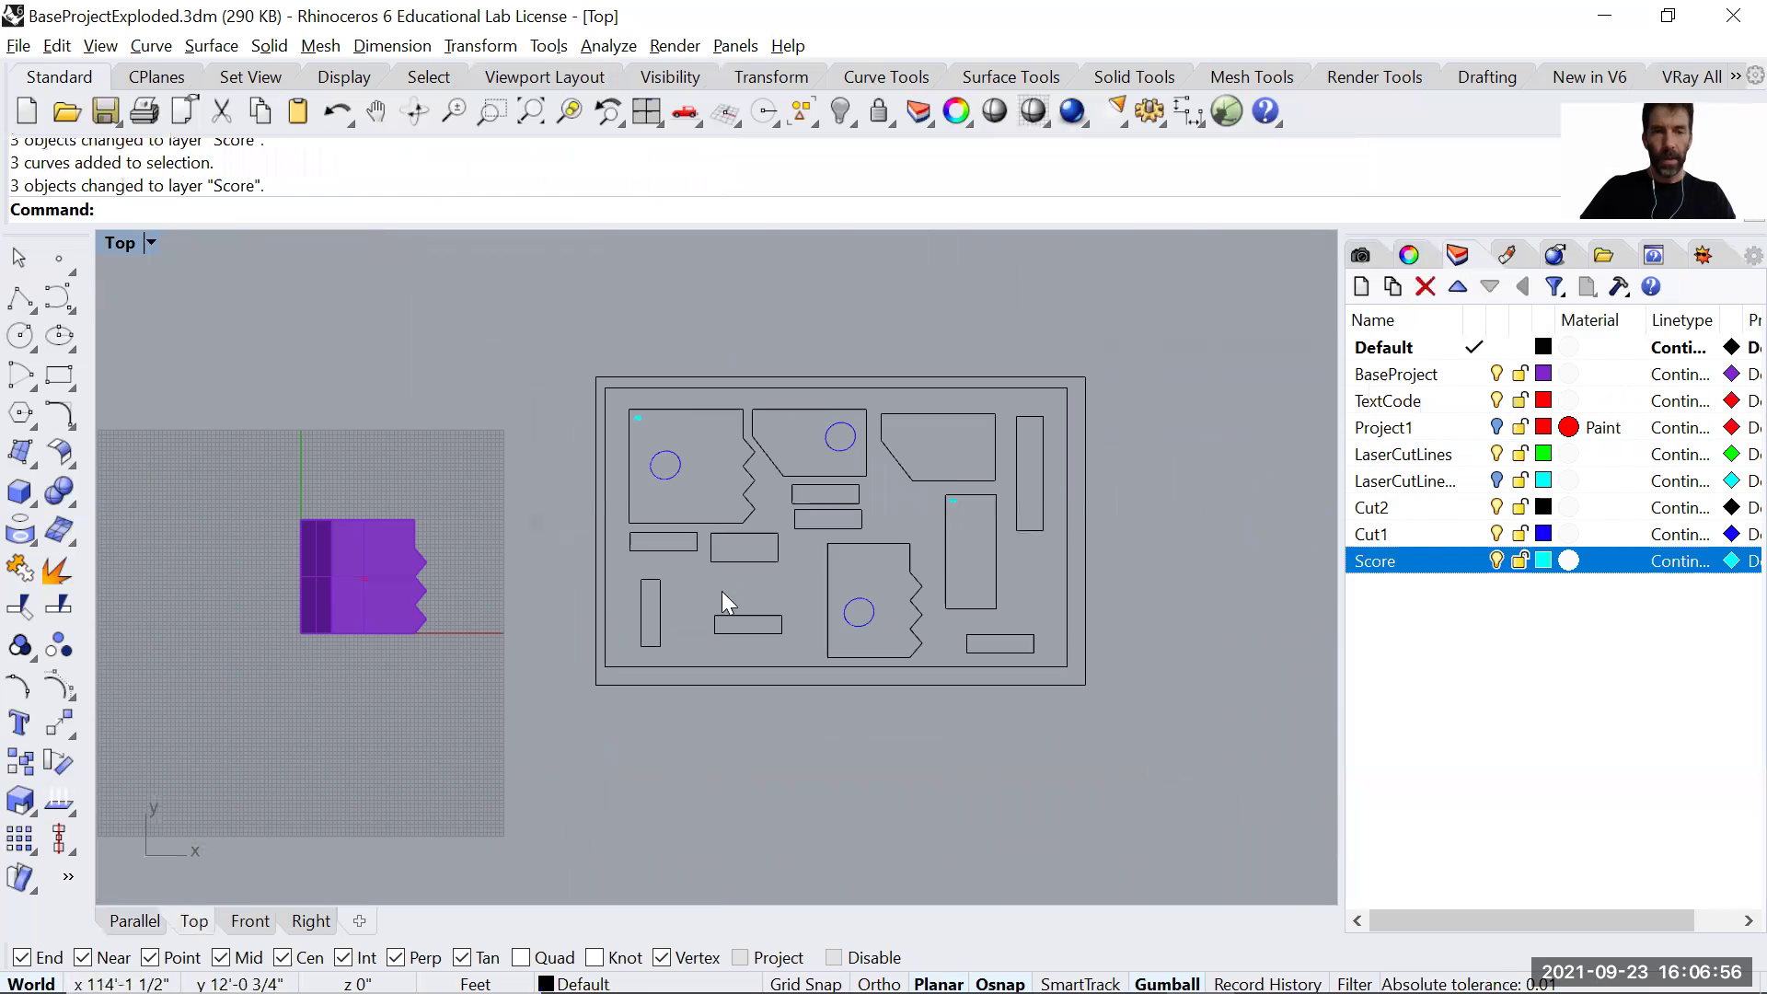
Restore the four-viewport layout and examine the A1 and A2 labels on the model in the Parallel view.
double_click(116, 243)
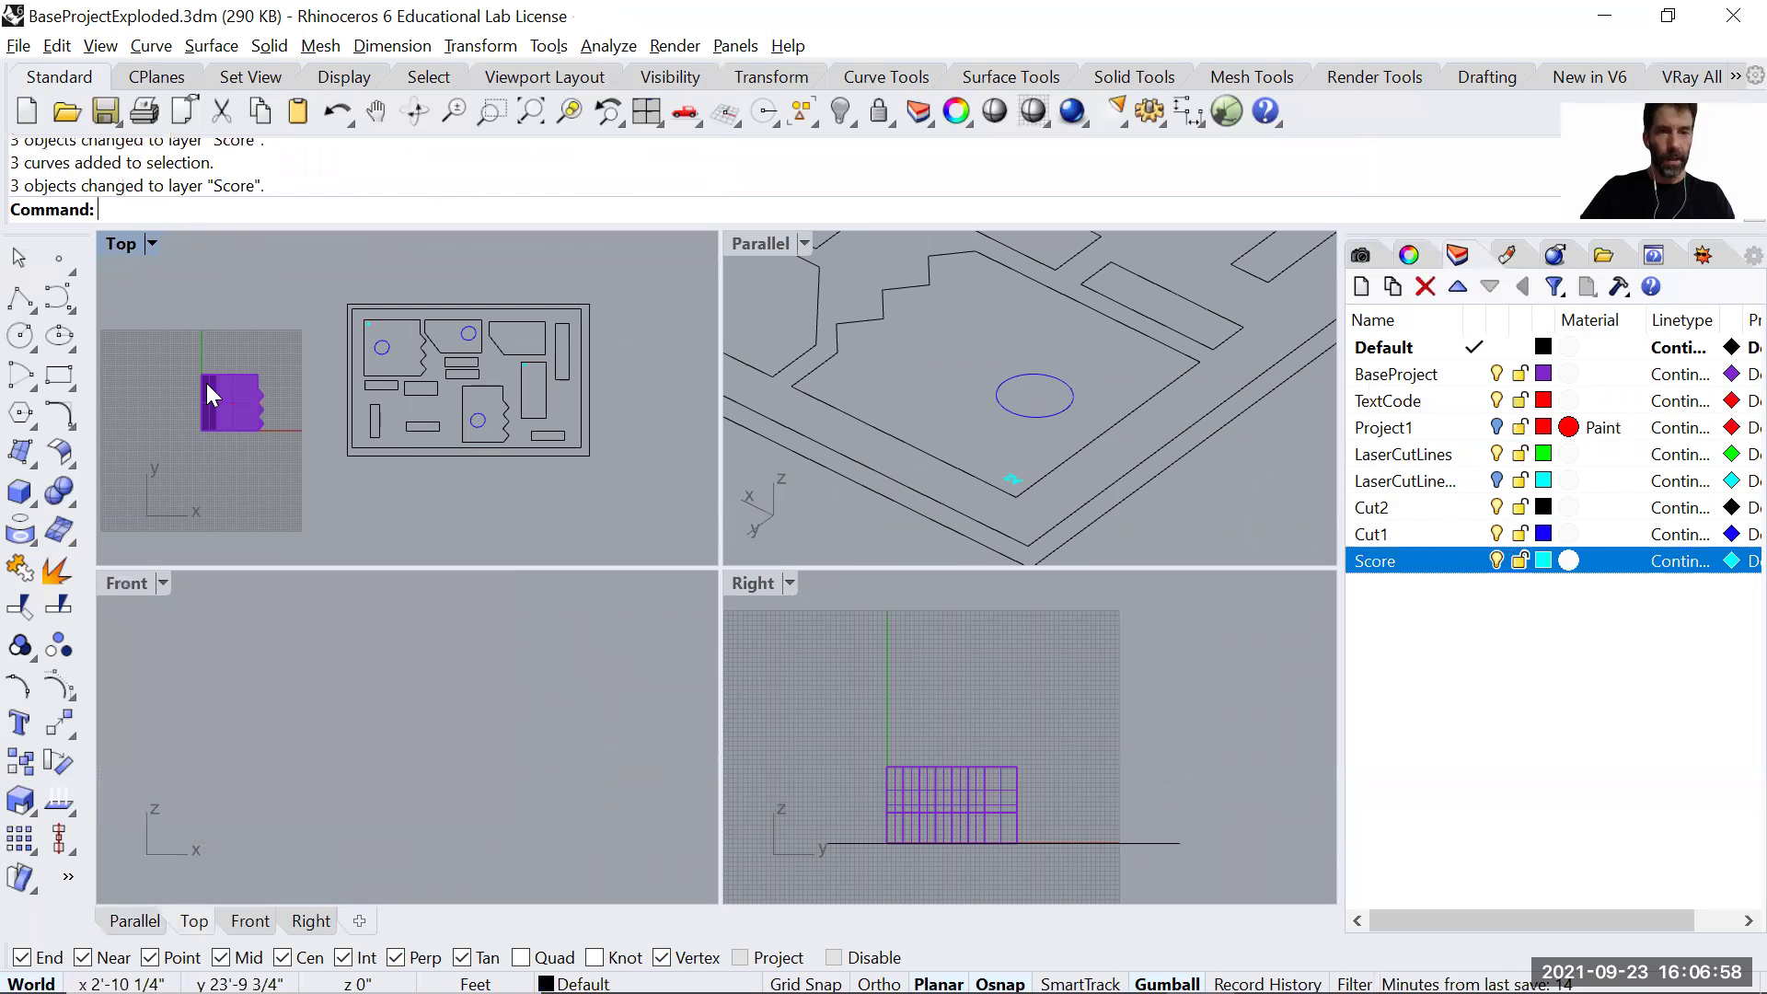
right_drag(1032, 474, 1010, 492)
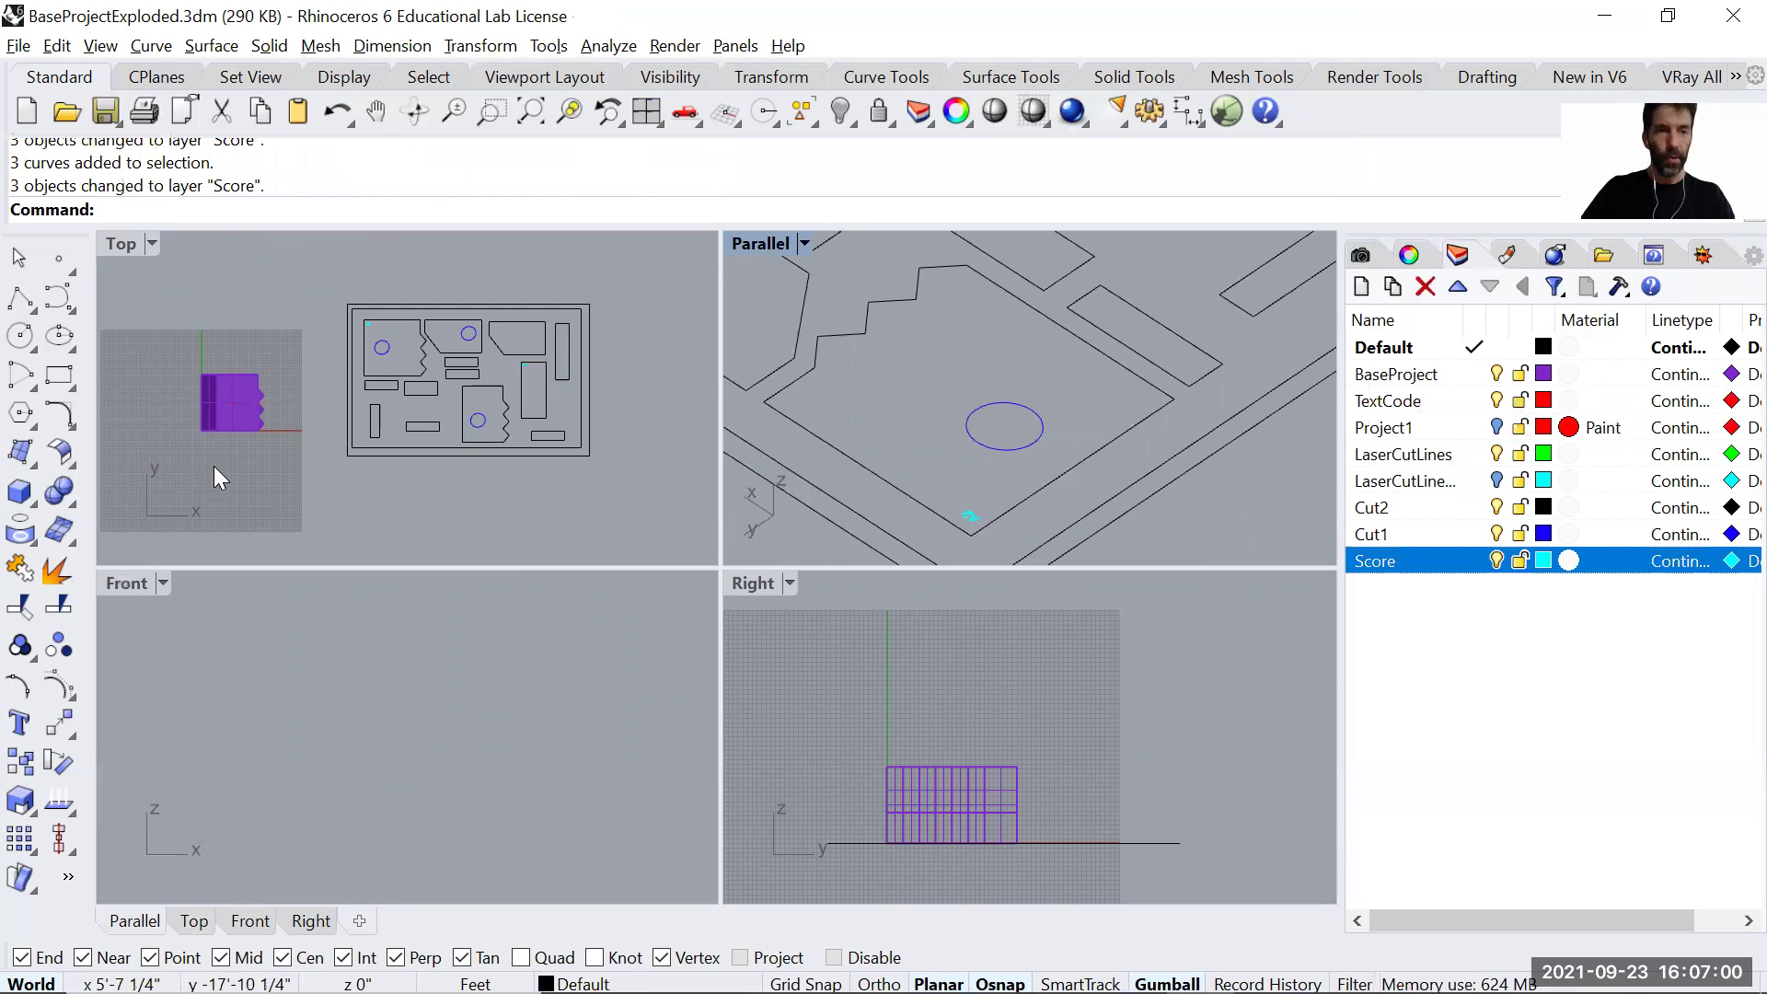
right_drag(218, 475, 269, 488)
scroll(1027, 350, down, 5)
scroll(935, 391, up, 2)
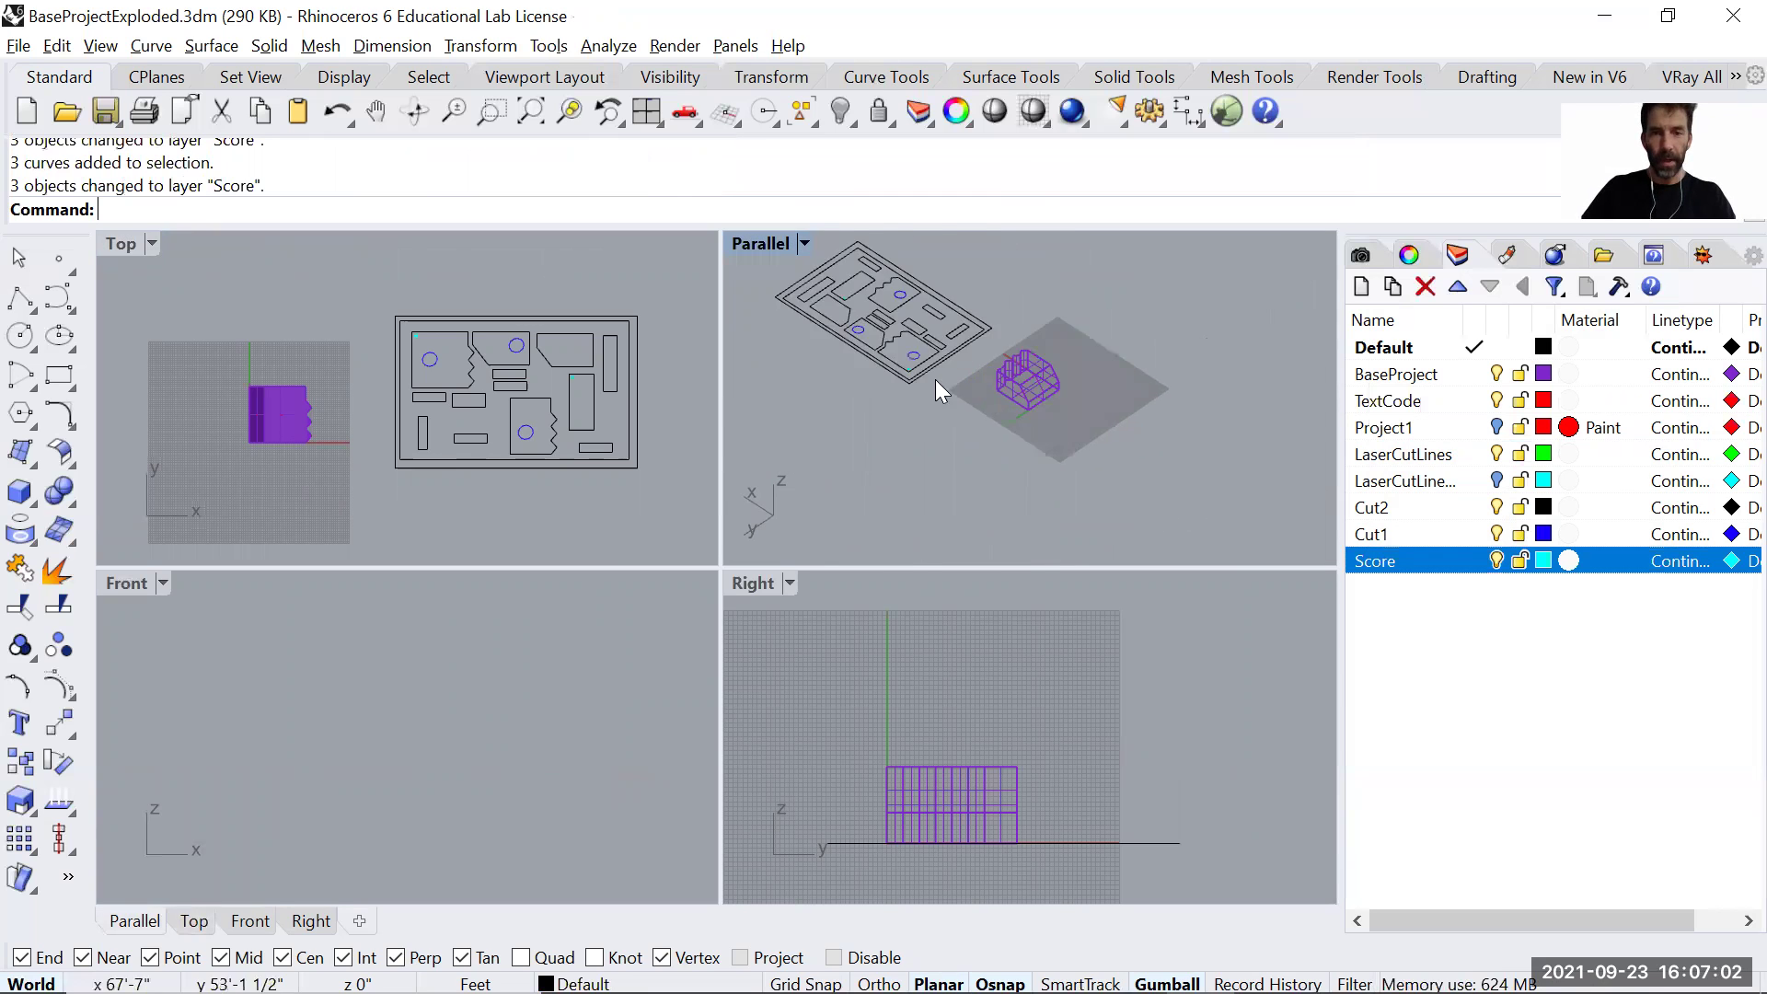
scroll(1146, 387, up, 3)
scroll(1054, 364, up, 3)
scroll(1008, 343, up, 2)
click(1012, 342)
key(Escape)
right_drag(1014, 343, 1133, 397)
scroll(1130, 376, down, 3)
scroll(1130, 375, down, 2)
scroll(1202, 355, up, 6)
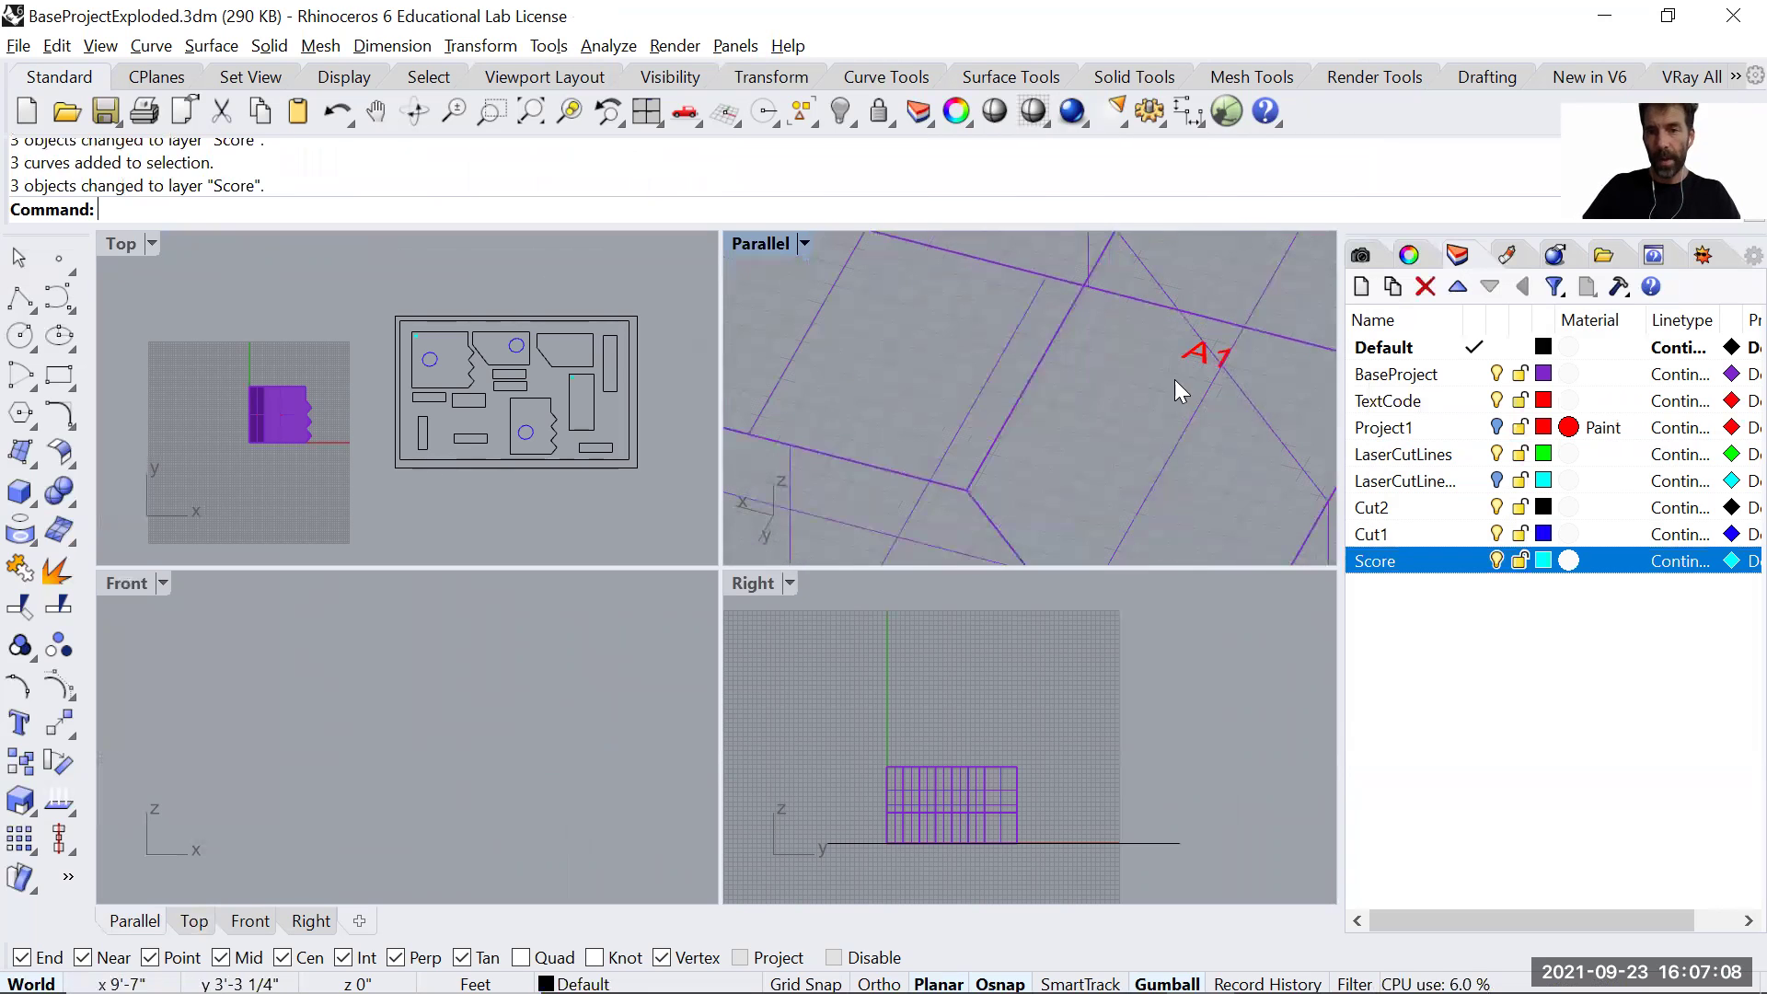
scroll(1174, 379, down, 4)
shift+right_drag(1128, 335, 1102, 403)
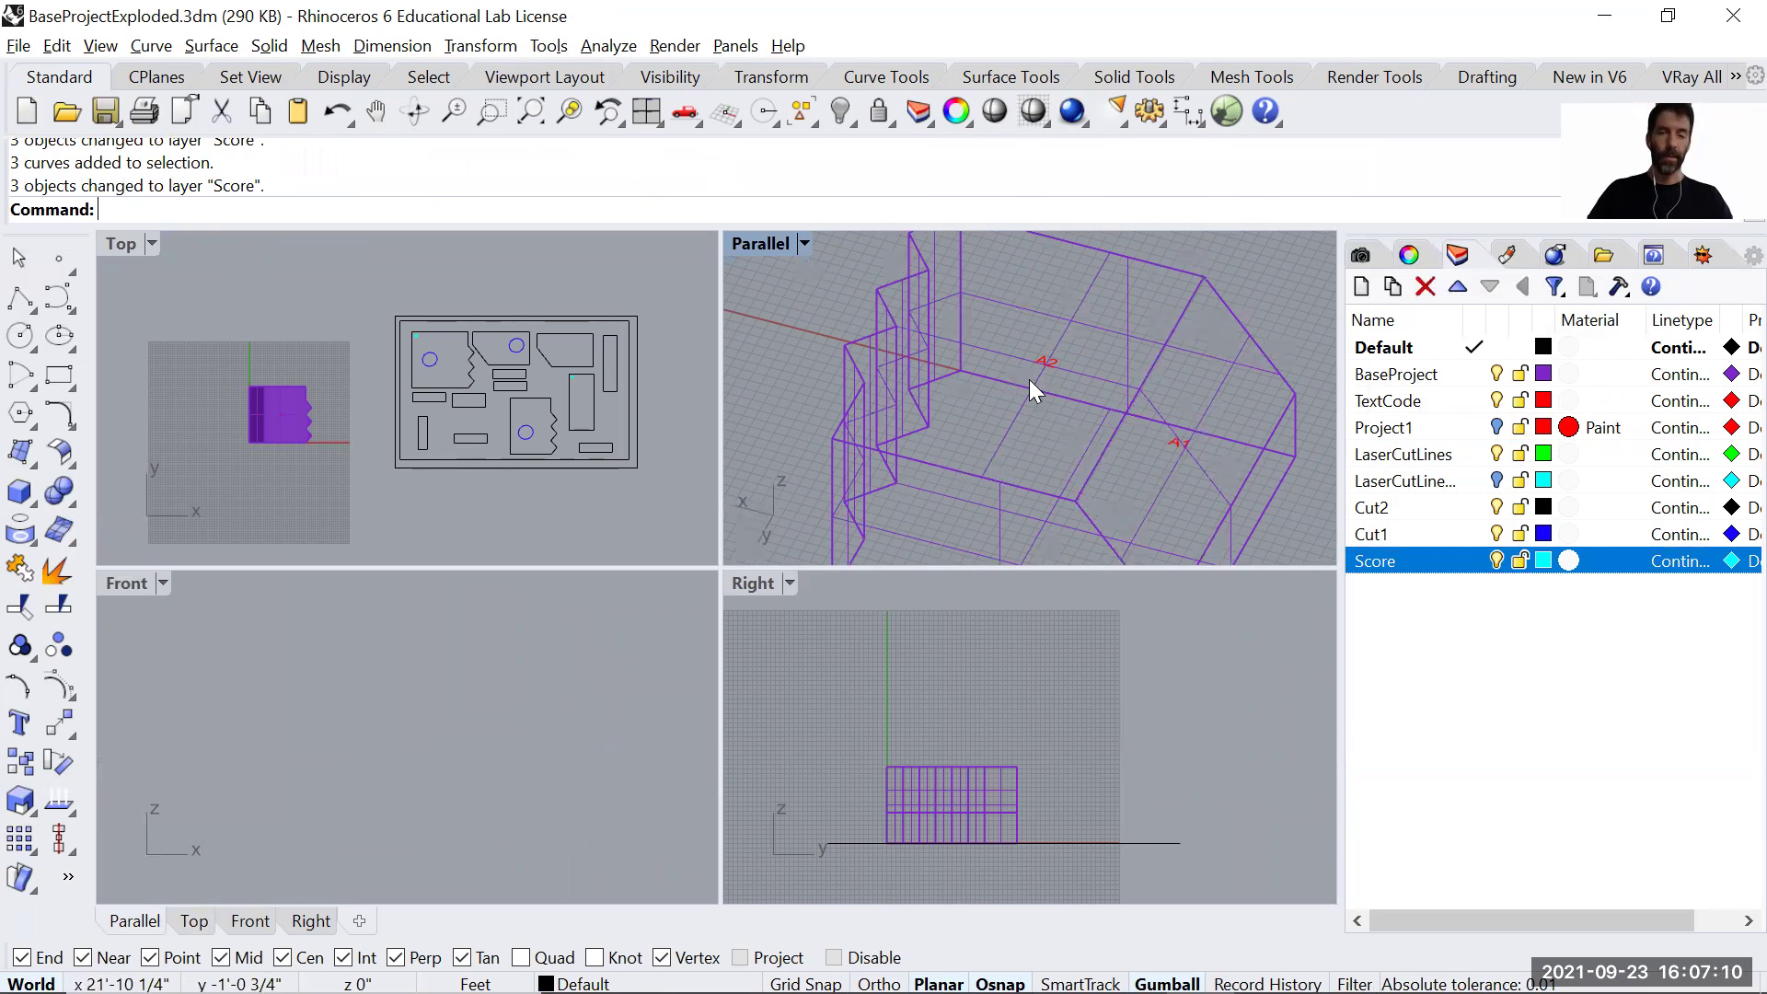
Examine the A2 Score curves in the notched outline and the overall sheet layout in the Top view.
scroll(423, 405, up, 8)
scroll(527, 388, up, 3)
scroll(347, 333, down, 6)
scroll(405, 335, up, 15)
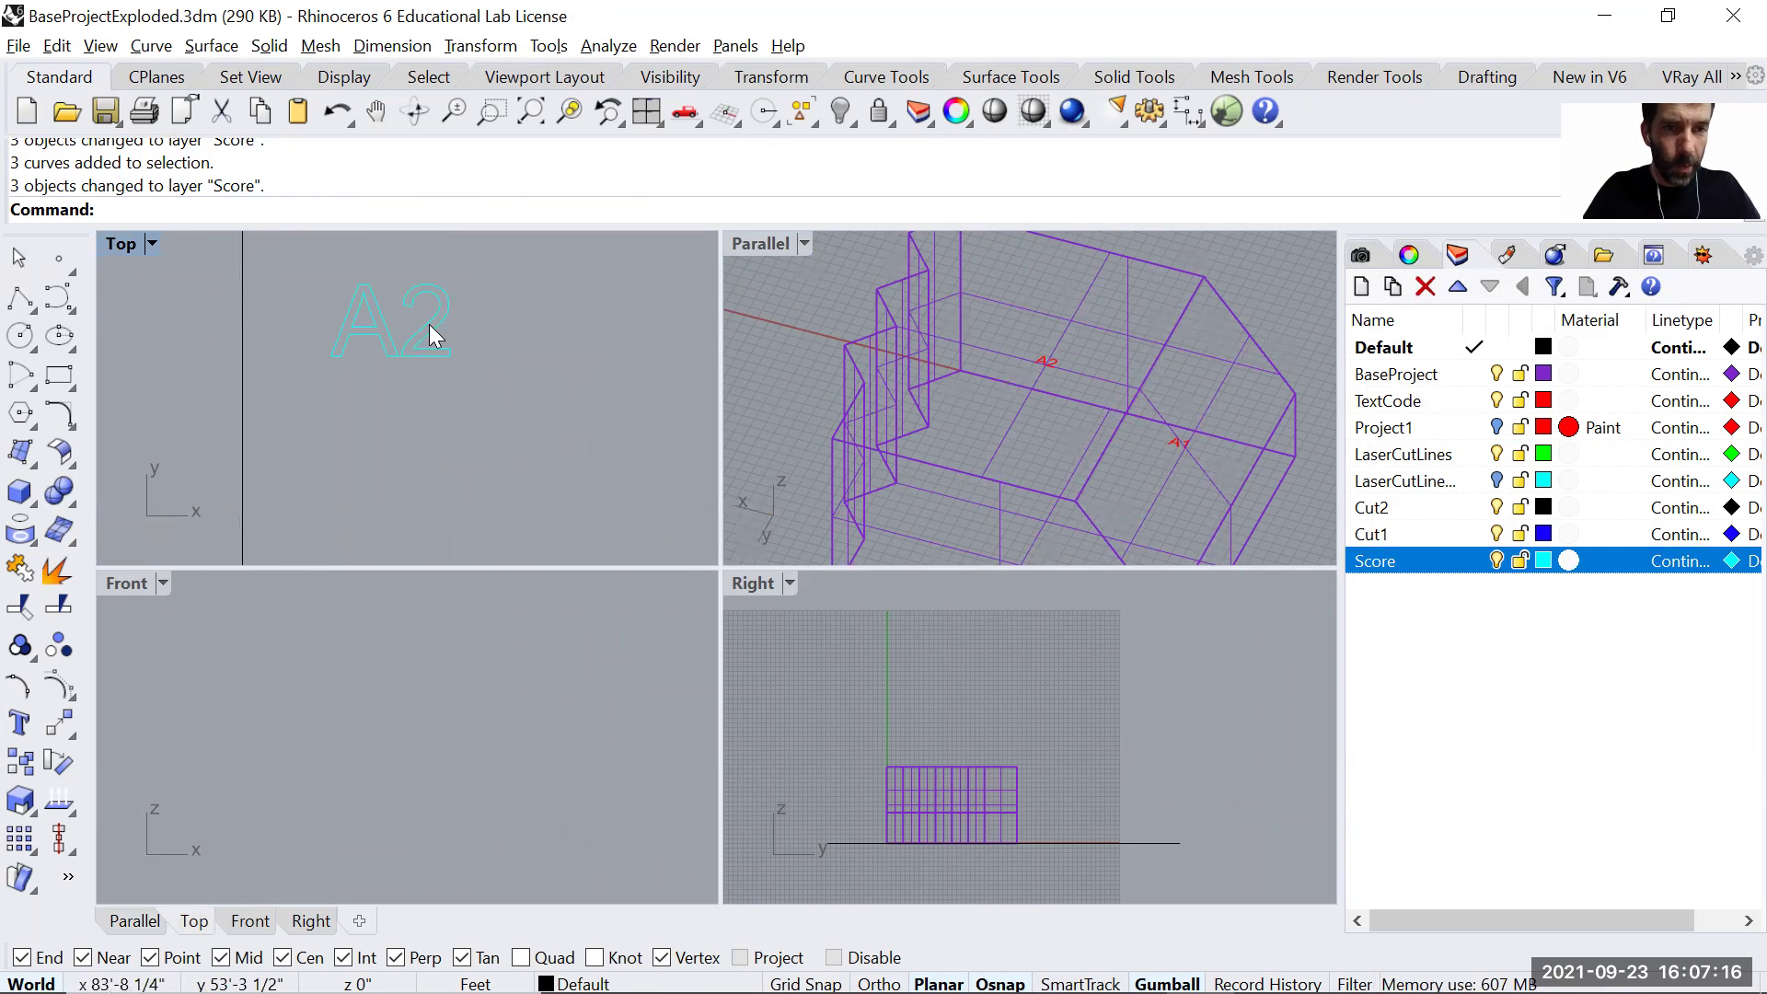
scroll(464, 344, down, 4)
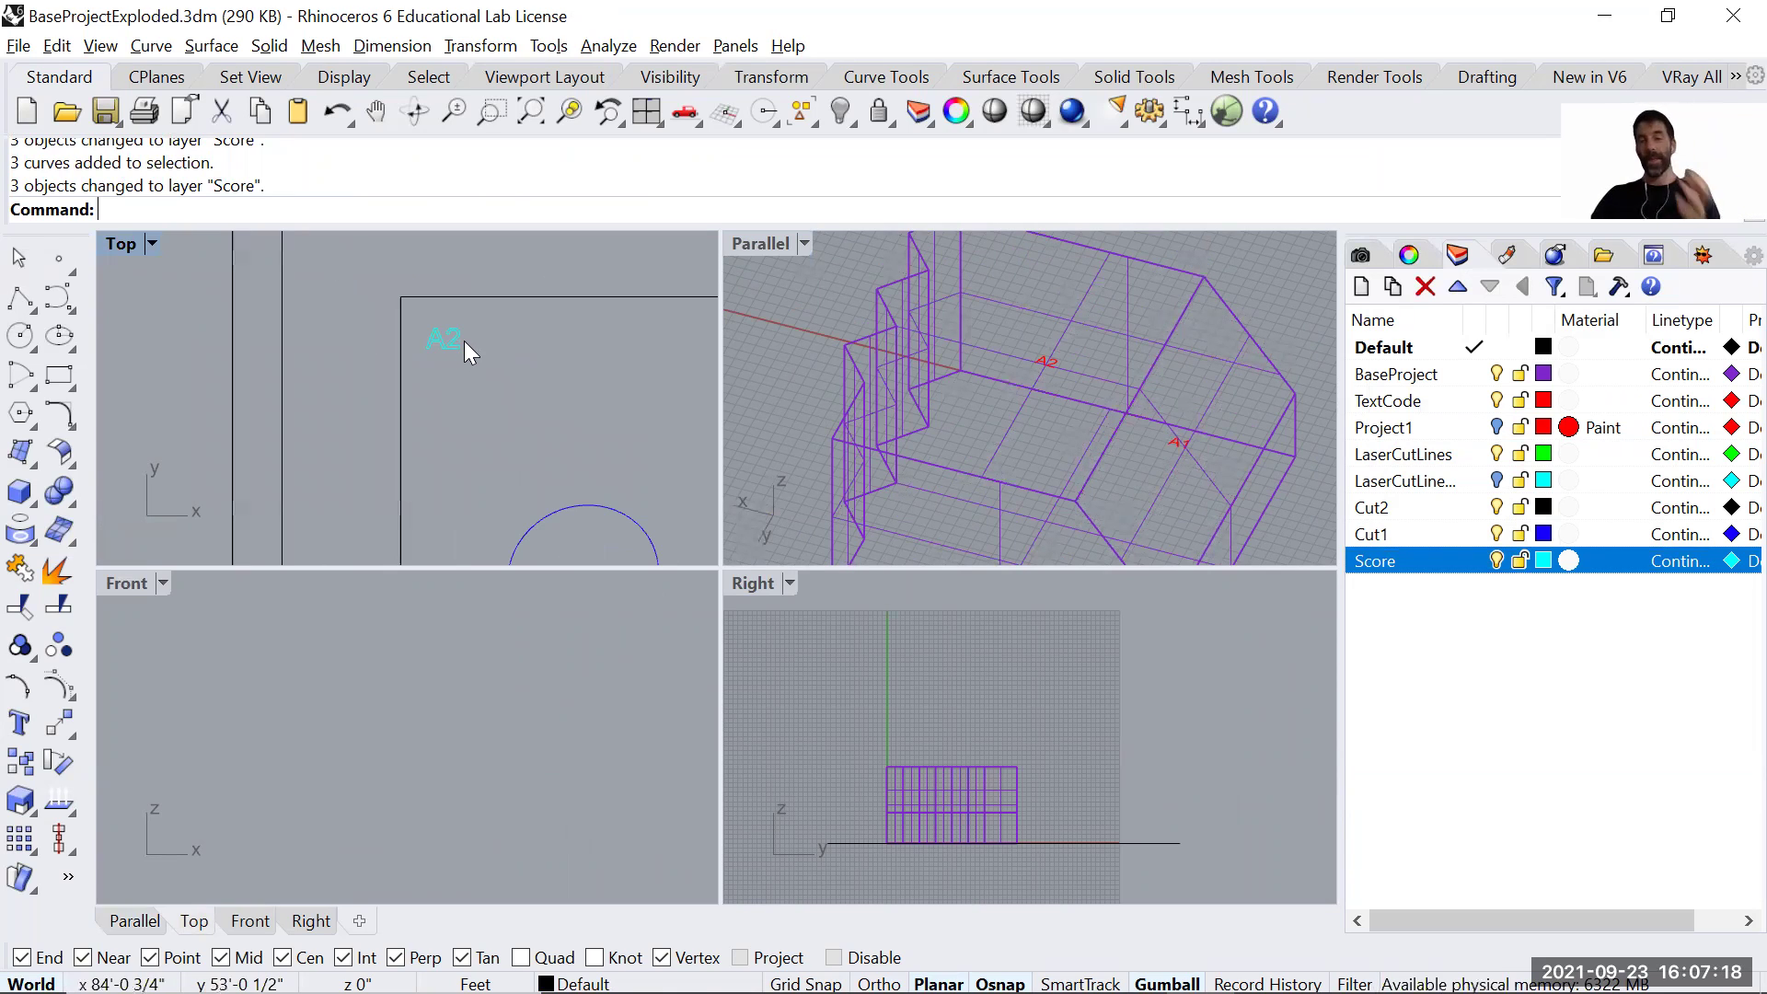
scroll(464, 341, down, 5)
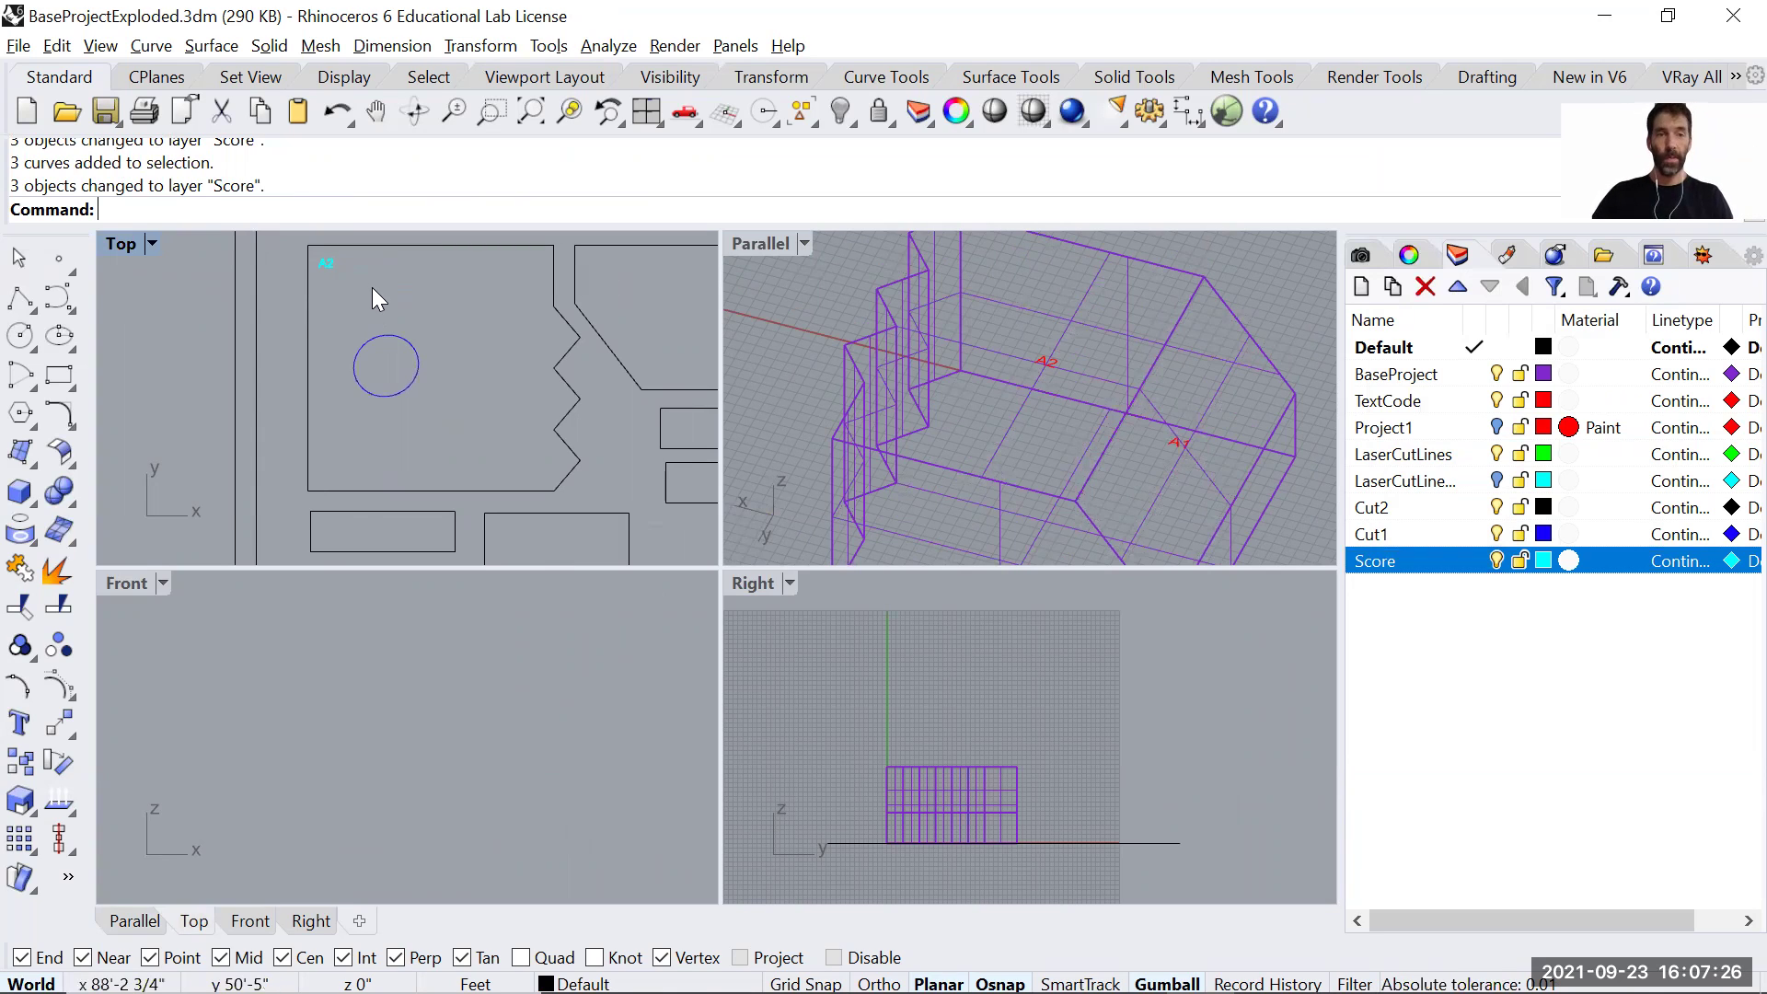
scroll(304, 263, up, 8)
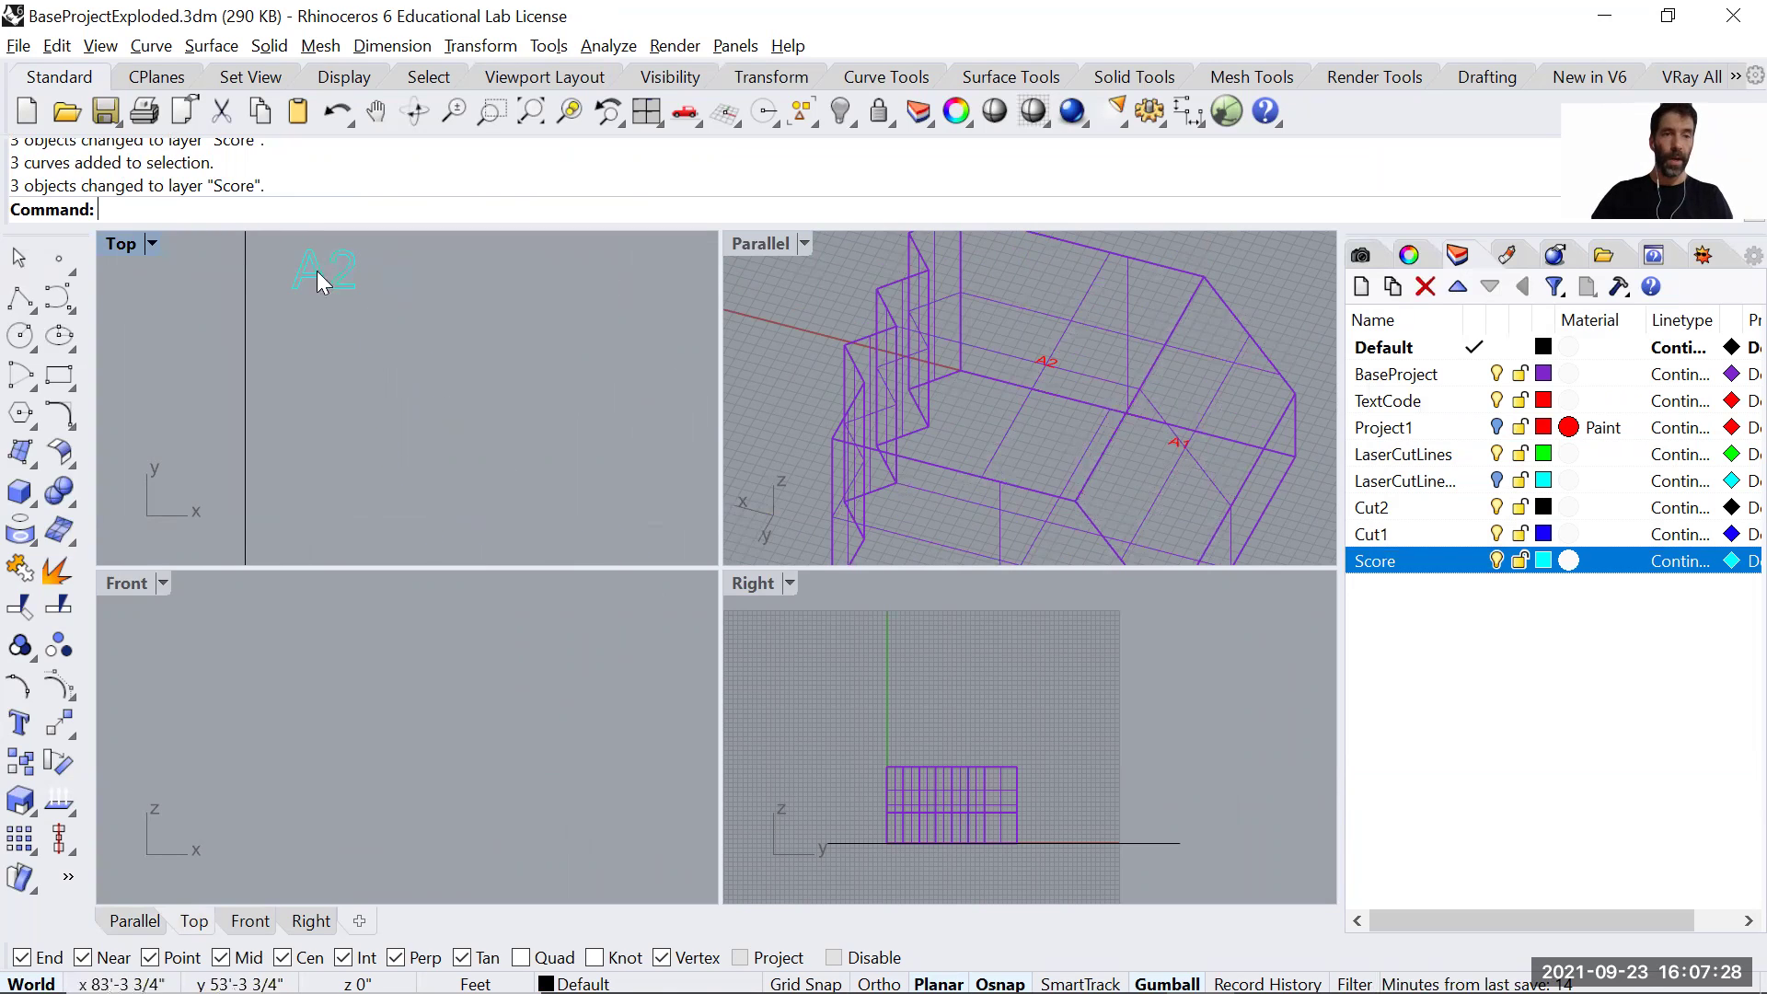
scroll(368, 326, down, 8)
right_drag(413, 377, 370, 381)
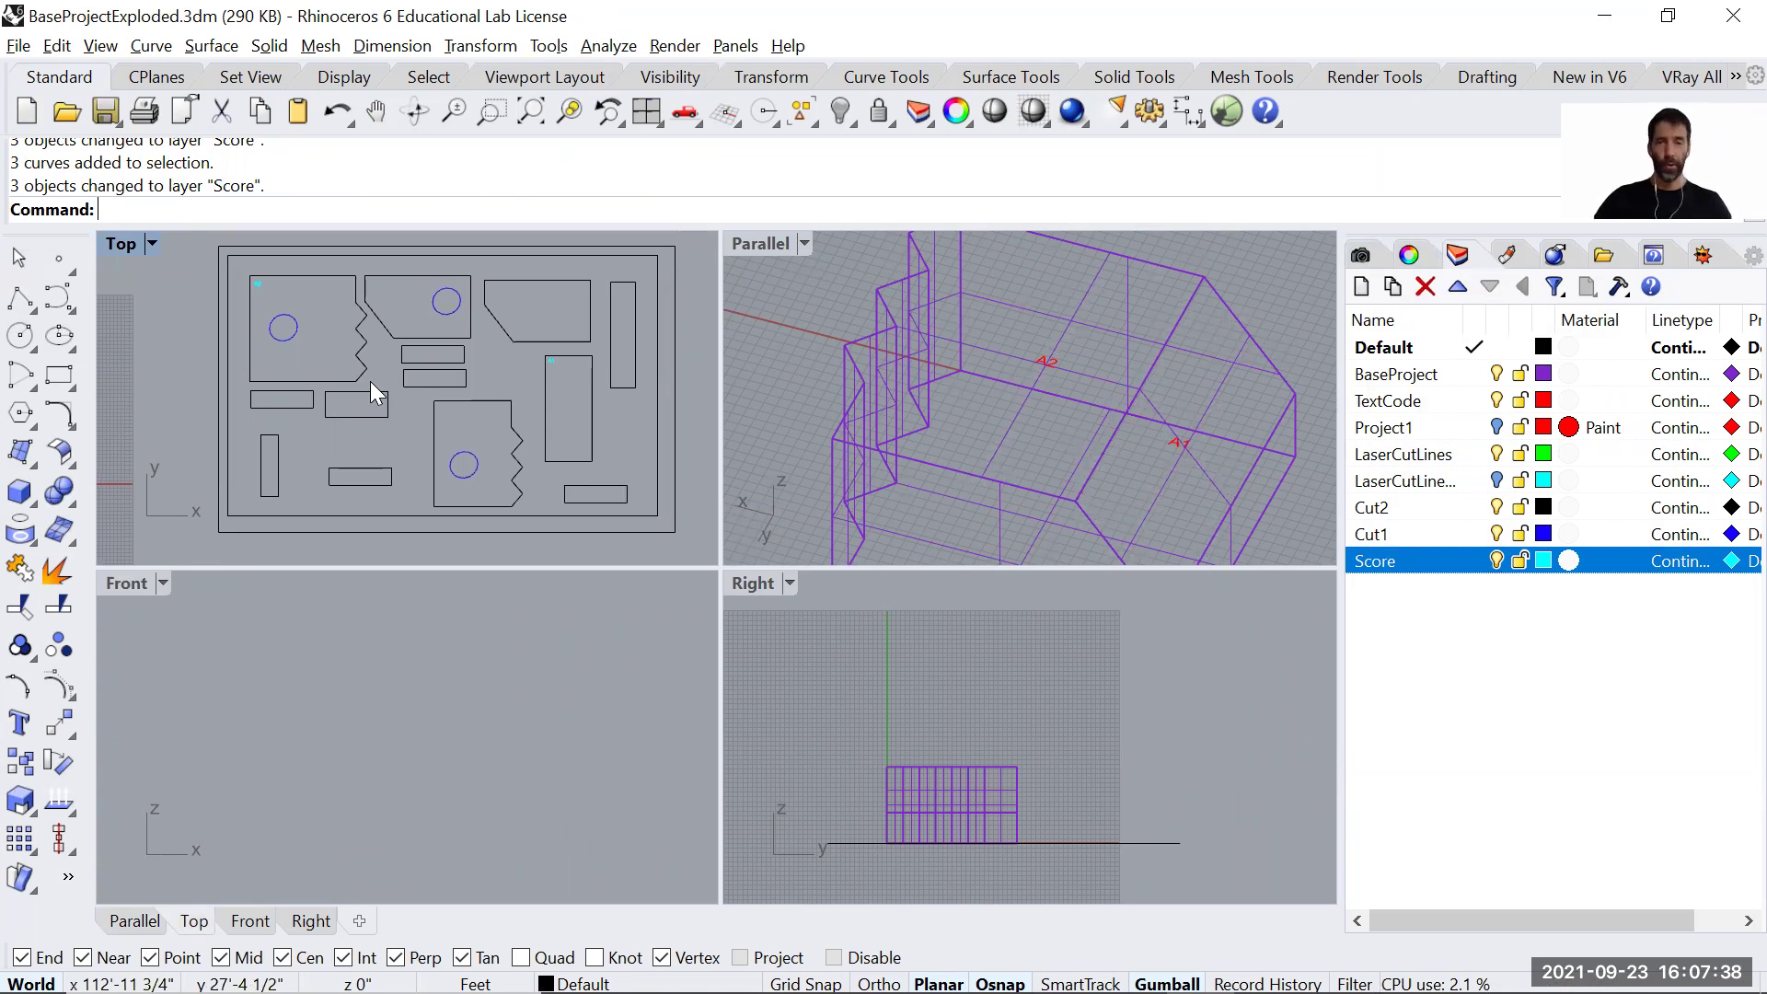
Maximize the Parallel view and examine the labelled model together with the laser-cut sheet layout.
right_drag(1003, 383, 1032, 385)
right_drag(1142, 407, 1168, 502)
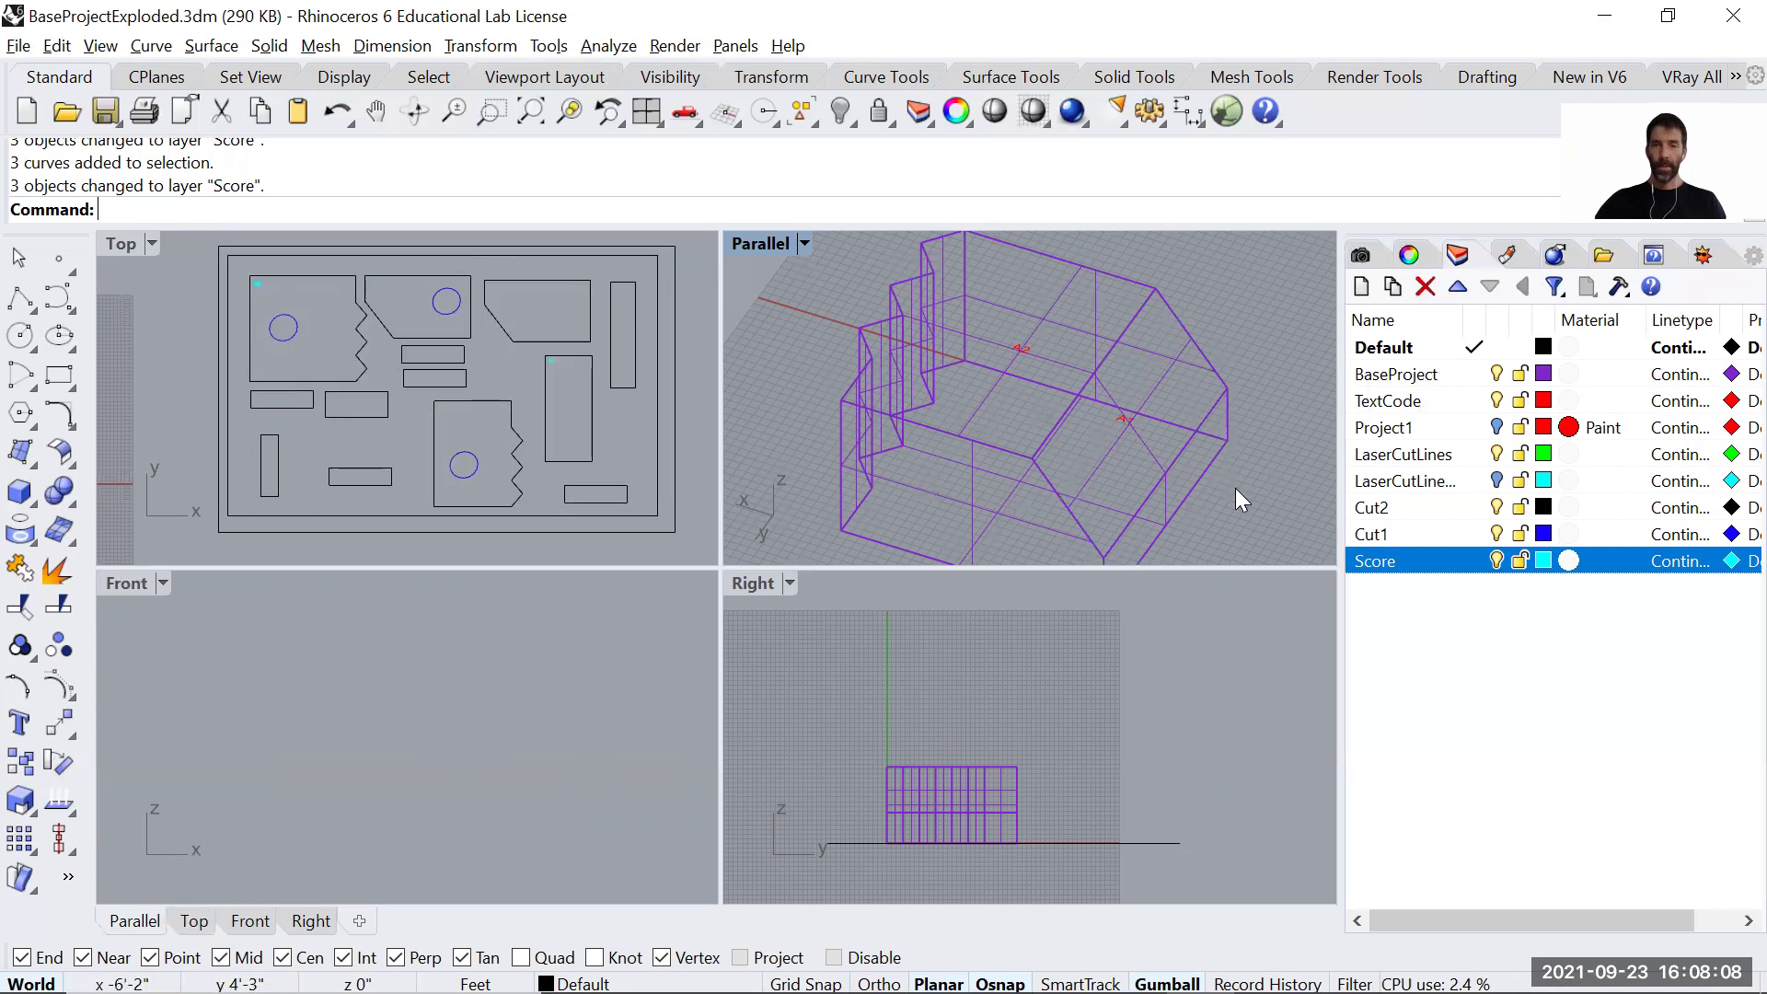
double_click(762, 242)
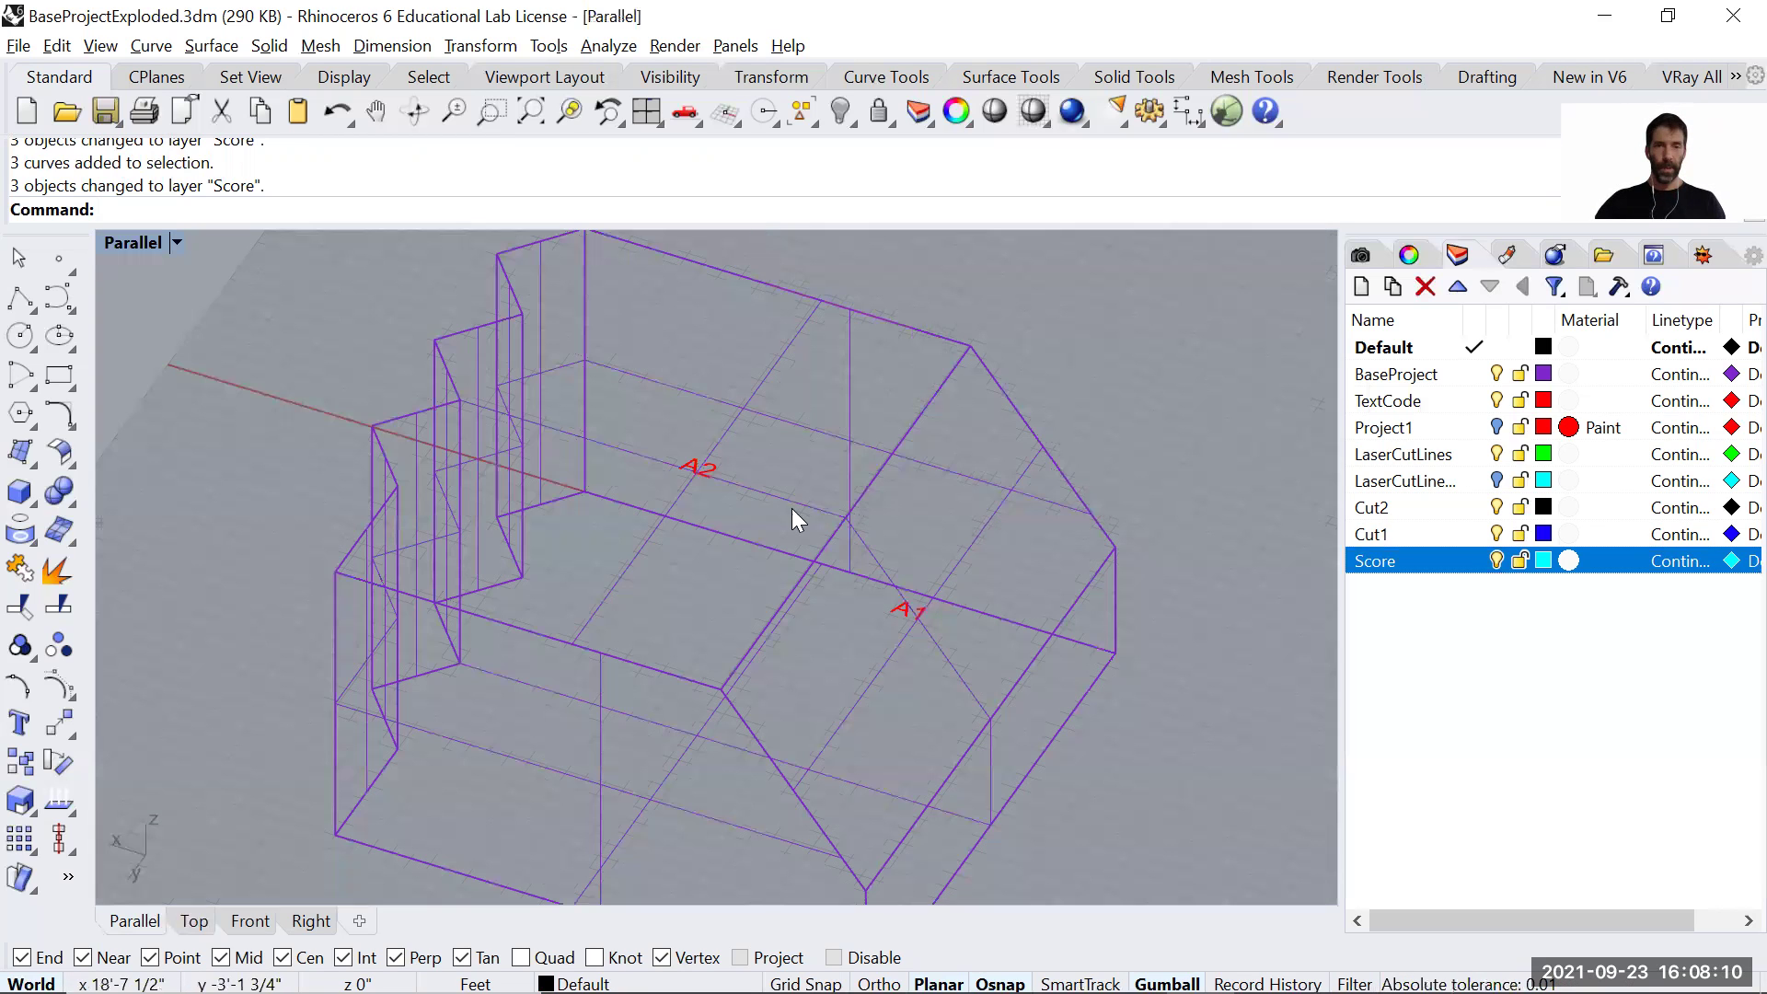
scroll(791, 508, down, 5)
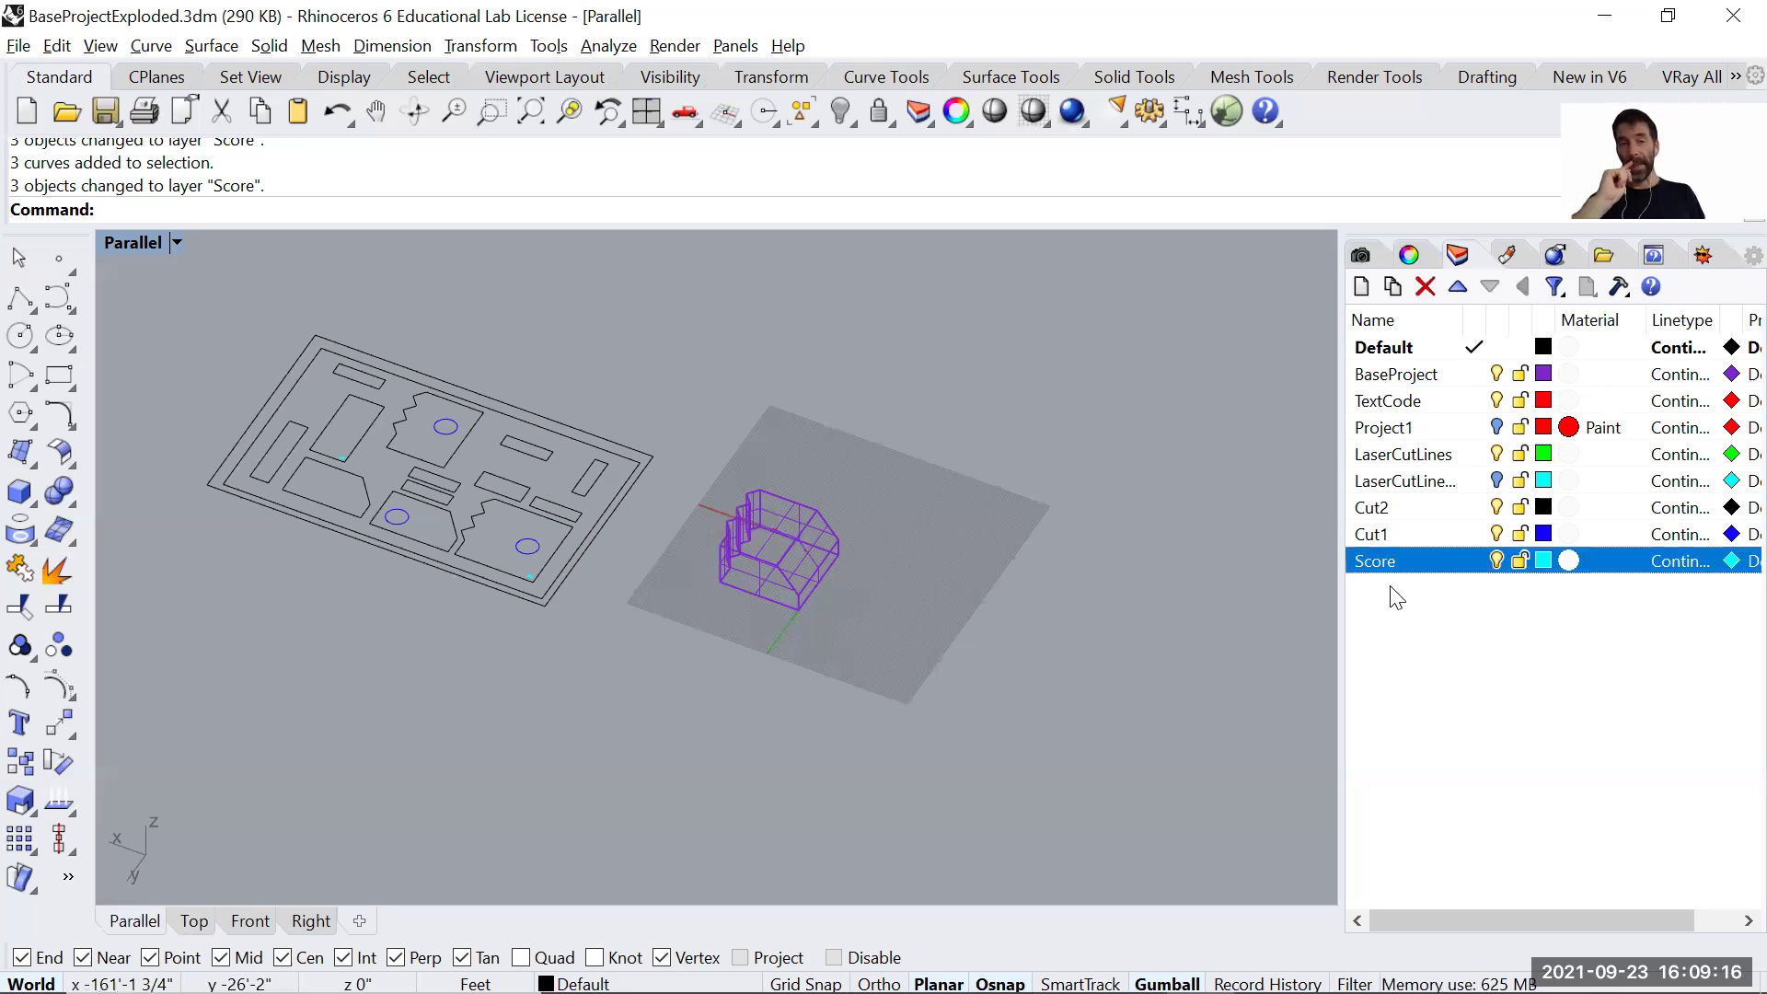
right_drag(1237, 529, 1003, 600)
shift+right_drag(927, 536, 973, 600)
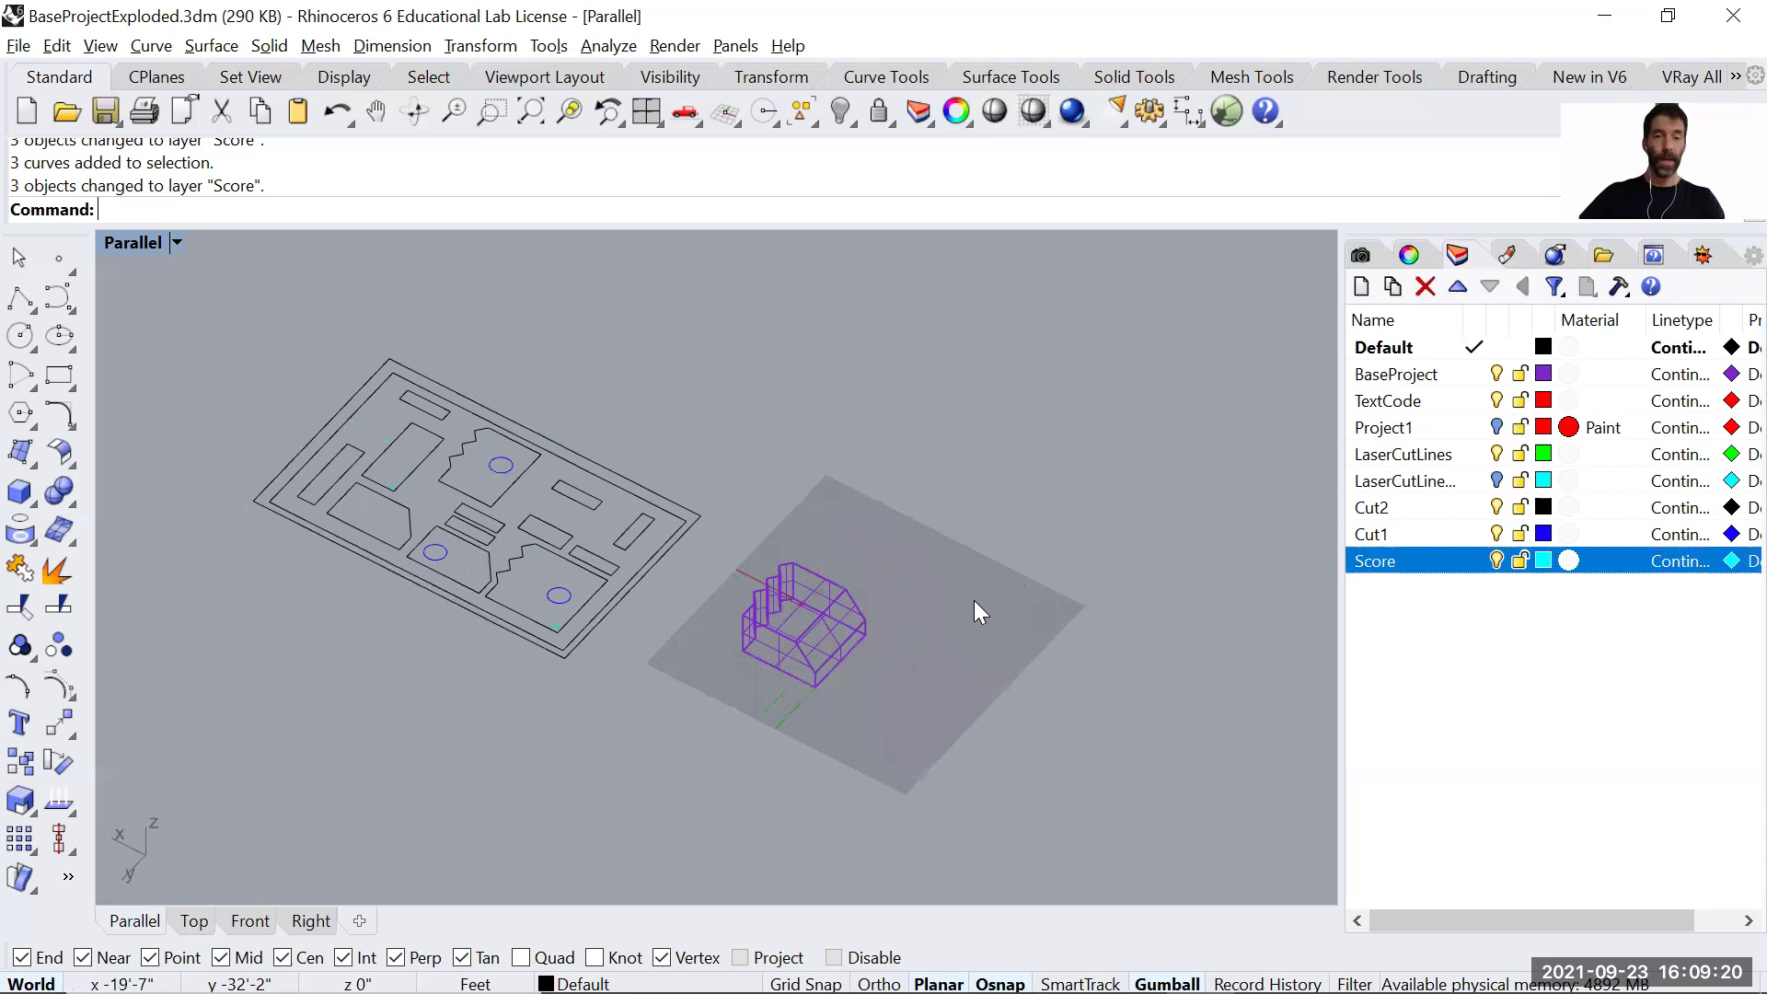